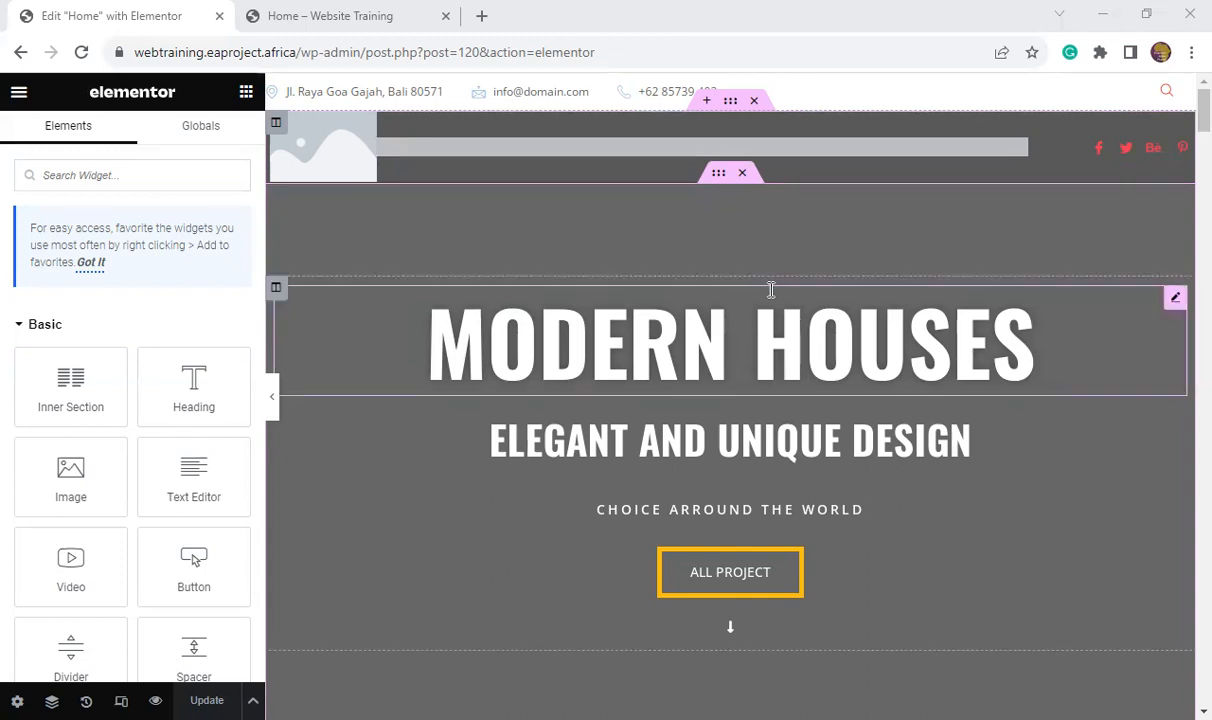
- Review the Home page template's sections from the Modern Houses hero down to the footer and back up
{"action": "scroll", "coordinate": [768, 300], "scroll_direction": "down", "scroll_amount": 3}
{"action": "scroll", "coordinate": [811, 375], "scroll_direction": "up", "scroll_amount": 3}
{"action": "scroll", "coordinate": [776, 441], "scroll_direction": "down", "scroll_amount": 4}
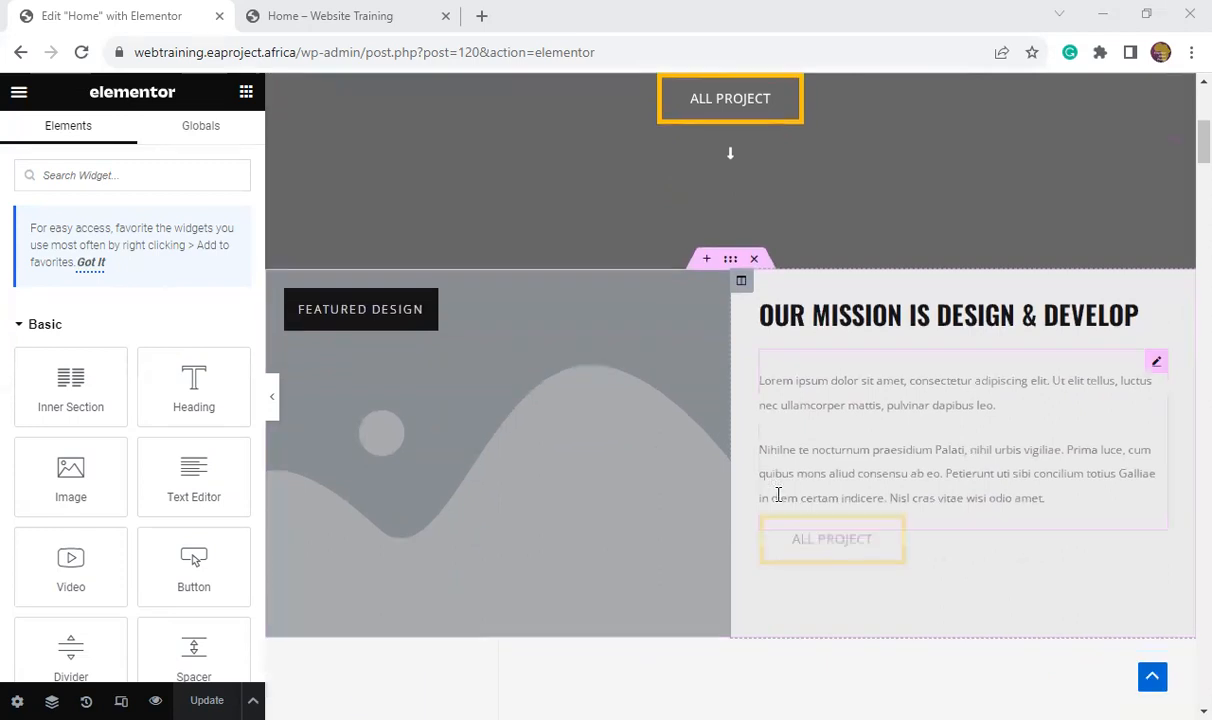
{"action": "scroll", "coordinate": [778, 480], "scroll_direction": "up", "scroll_amount": 3}
{"action": "scroll", "coordinate": [779, 434], "scroll_direction": "up", "scroll_amount": 2}
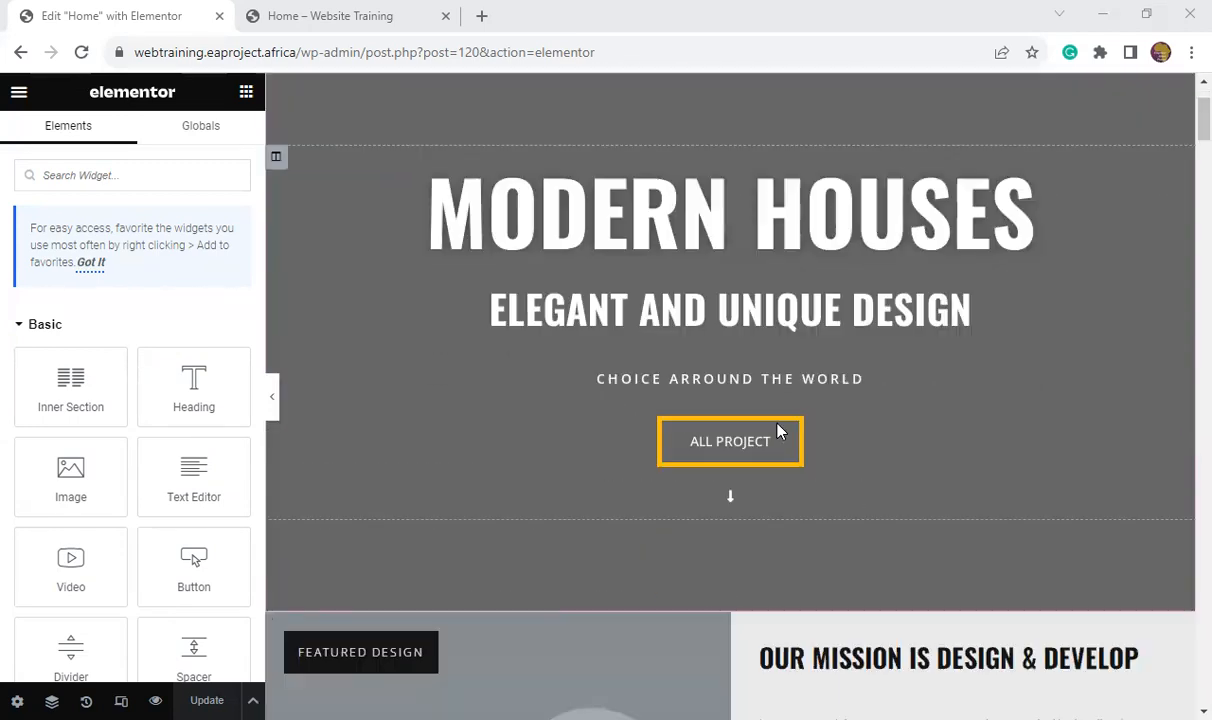
{"action": "scroll", "coordinate": [779, 431], "scroll_direction": "down", "scroll_amount": 12}
{"action": "scroll", "coordinate": [779, 431], "scroll_direction": "down", "scroll_amount": 10}
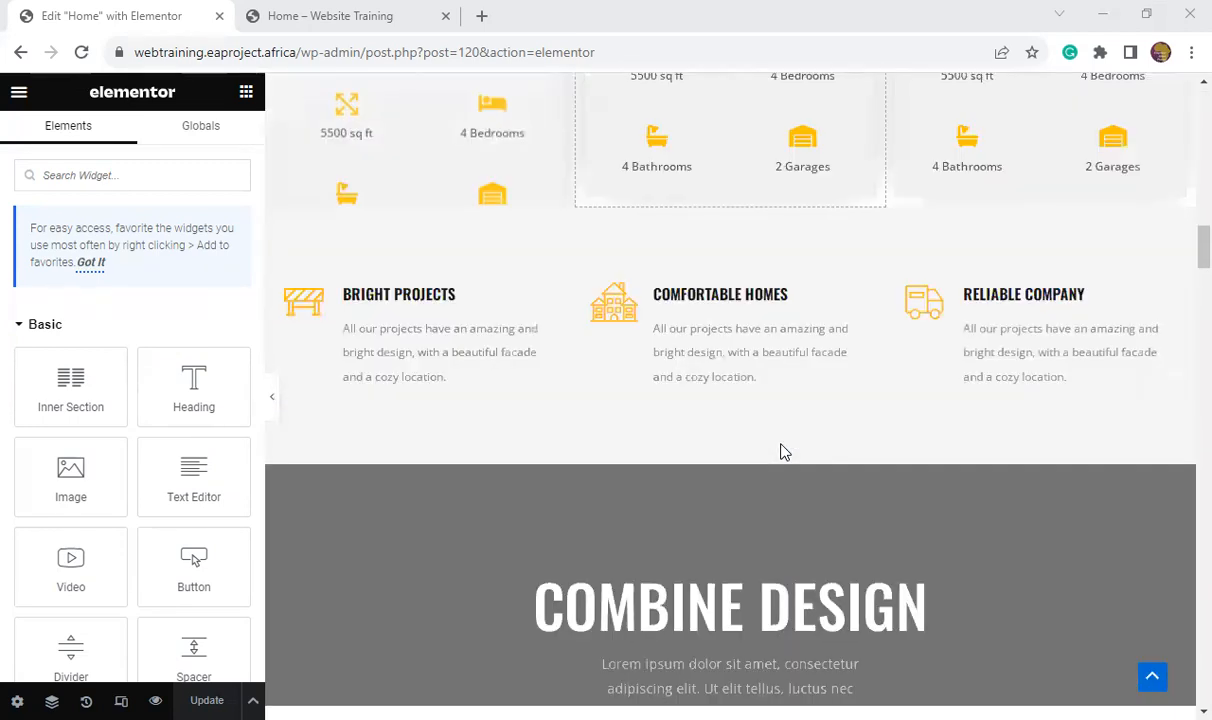
{"action": "scroll", "coordinate": [784, 452], "scroll_direction": "down", "scroll_amount": 12}
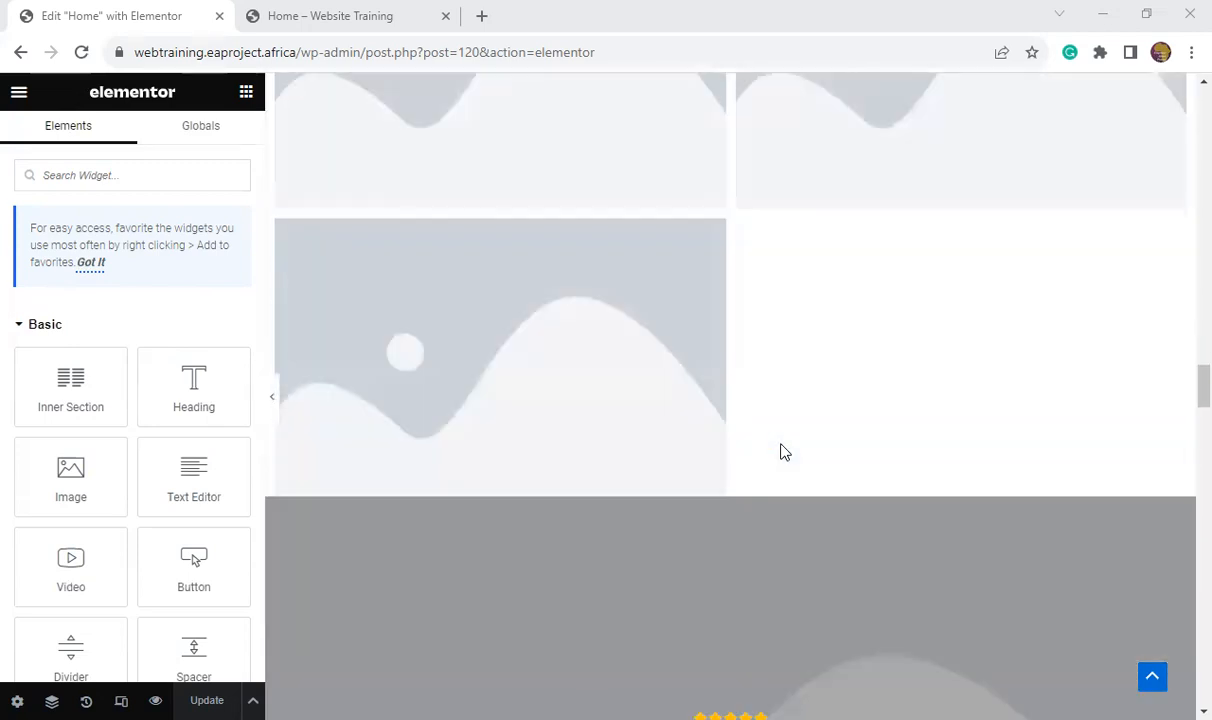
{"action": "scroll", "coordinate": [784, 452], "scroll_direction": "down", "scroll_amount": 10}
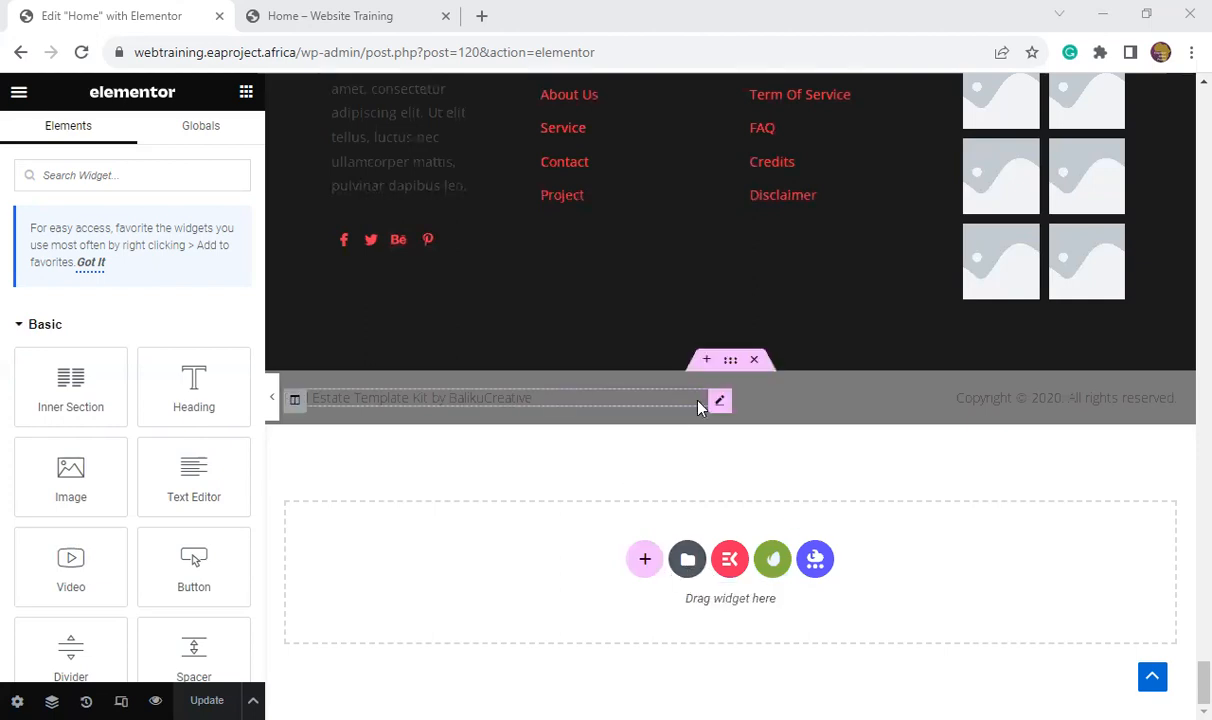
{"action": "scroll", "coordinate": [700, 405], "scroll_direction": "up", "scroll_amount": 10}
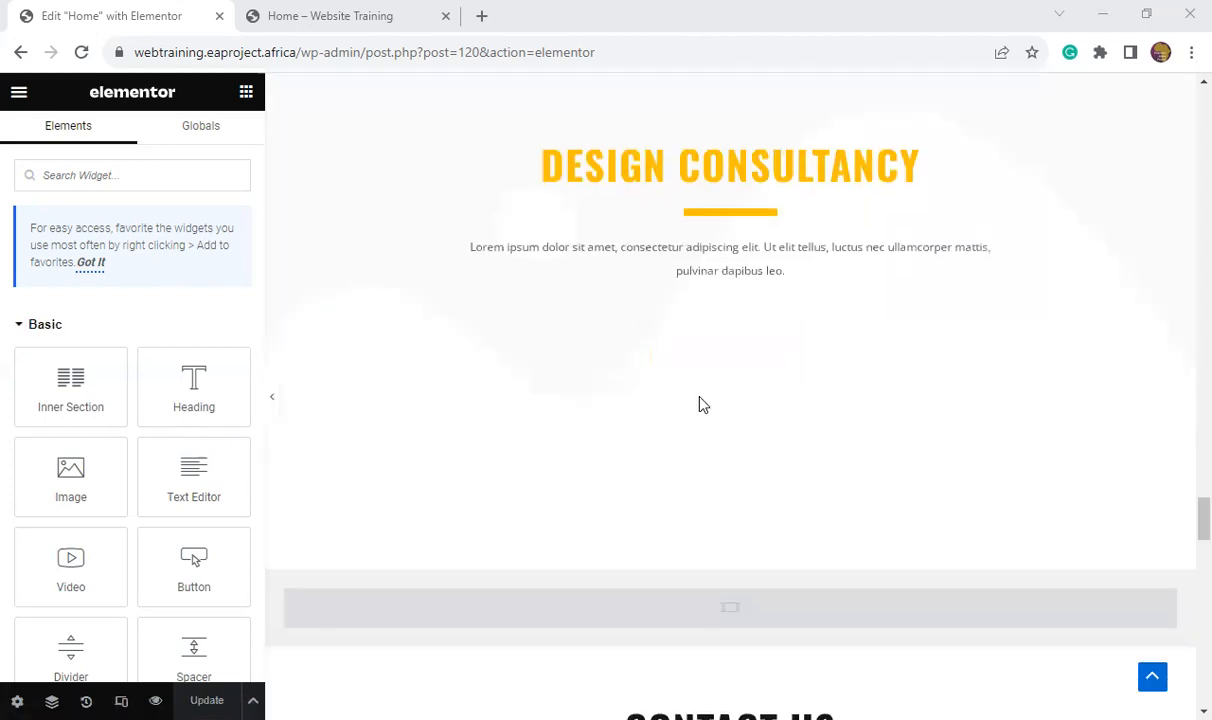
{"action": "scroll", "coordinate": [700, 405], "scroll_direction": "up", "scroll_amount": 5}
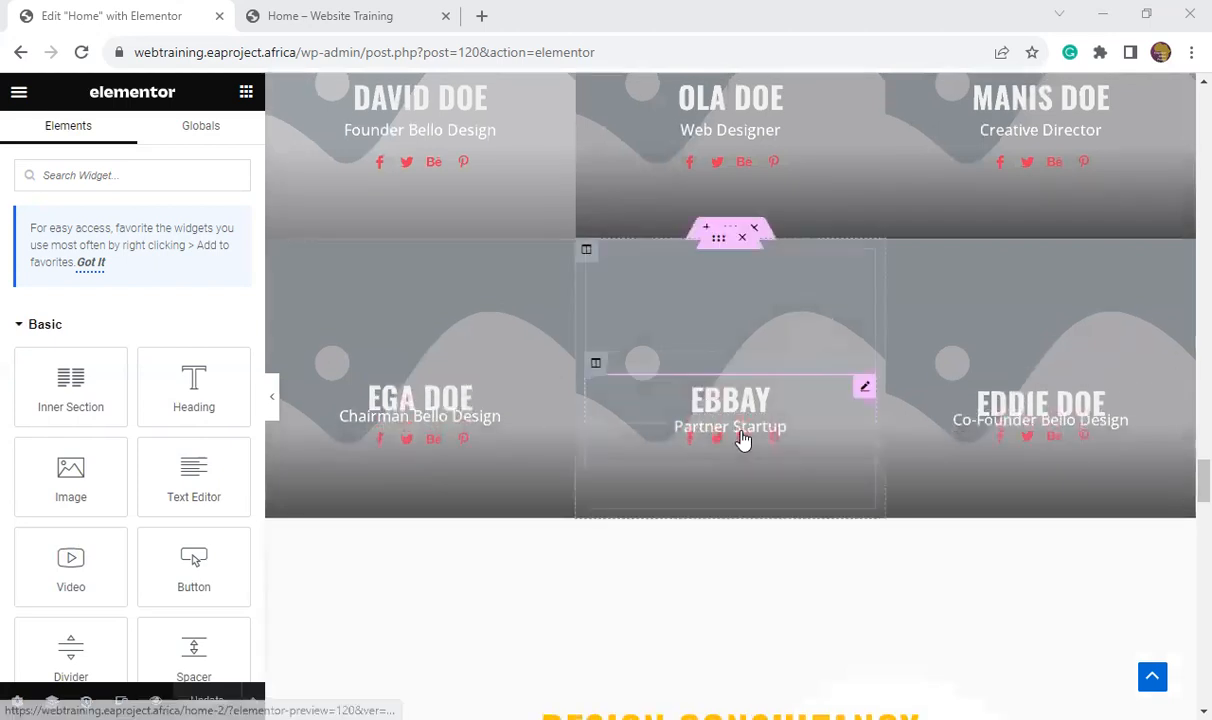
{"action": "scroll", "coordinate": [742, 440], "scroll_direction": "up", "scroll_amount": 5}
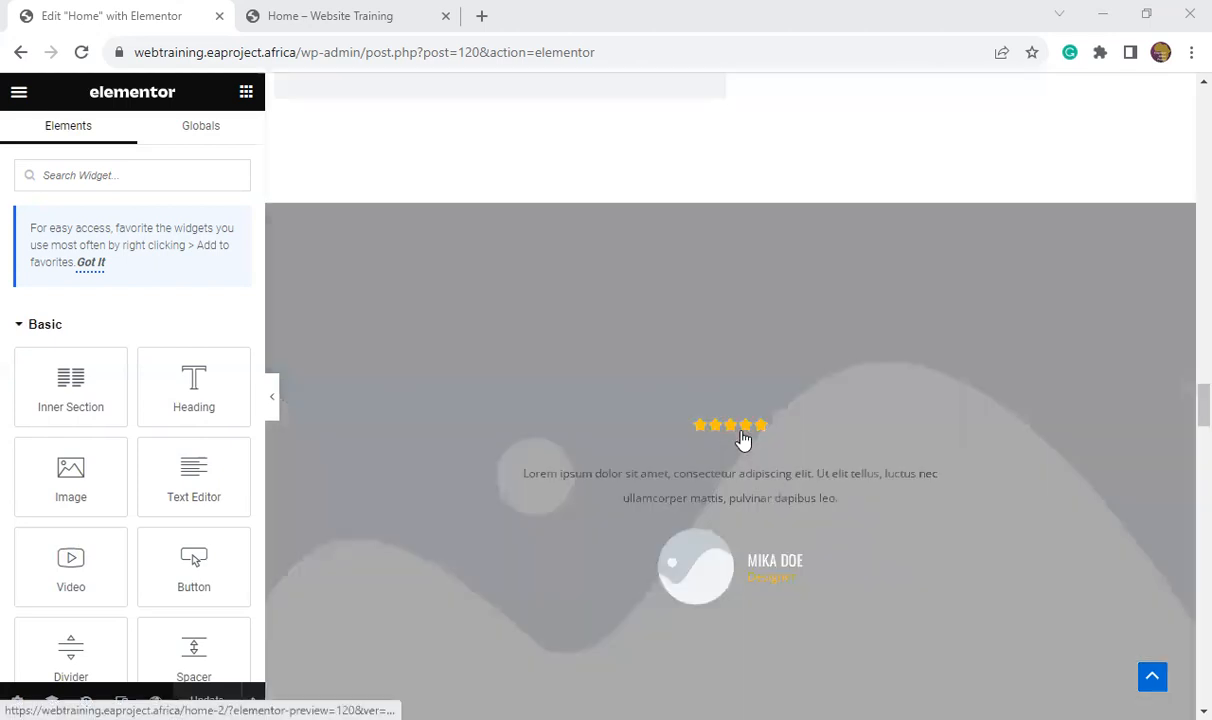
{"action": "scroll", "coordinate": [742, 440], "scroll_direction": "up", "scroll_amount": 5}
{"action": "scroll", "coordinate": [742, 440], "scroll_direction": "up", "scroll_amount": 5}
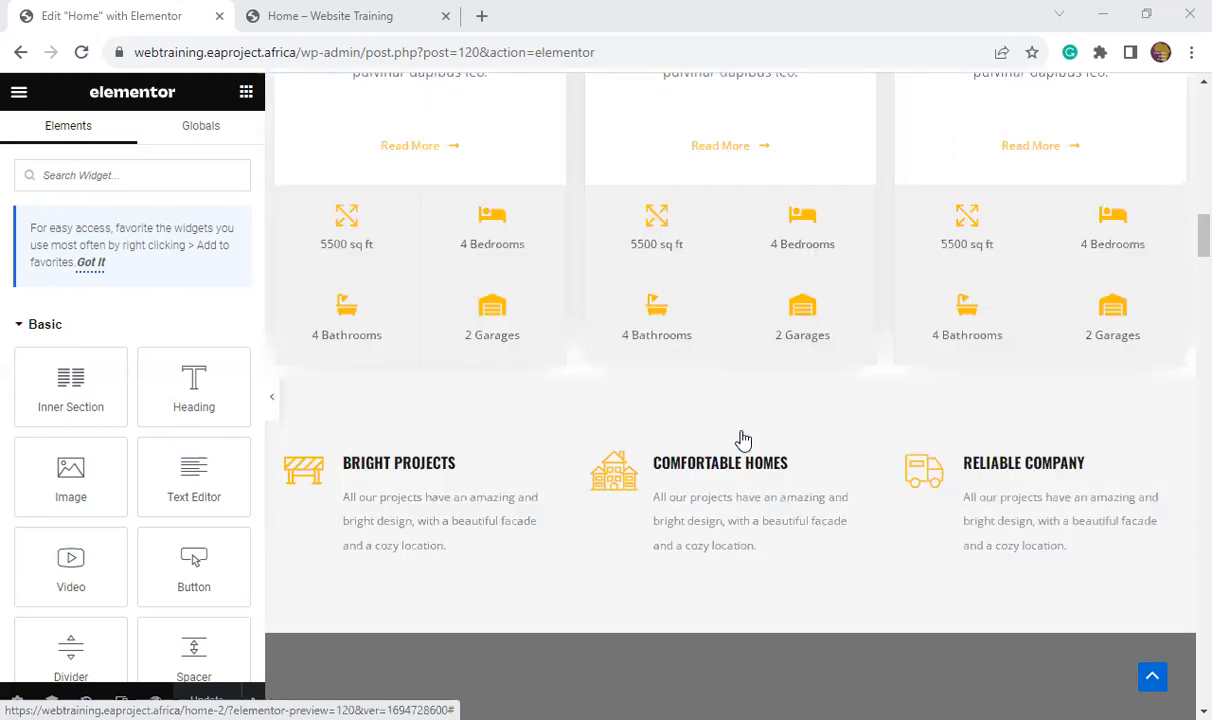
{"action": "scroll", "coordinate": [742, 440], "scroll_direction": "up", "scroll_amount": 5}
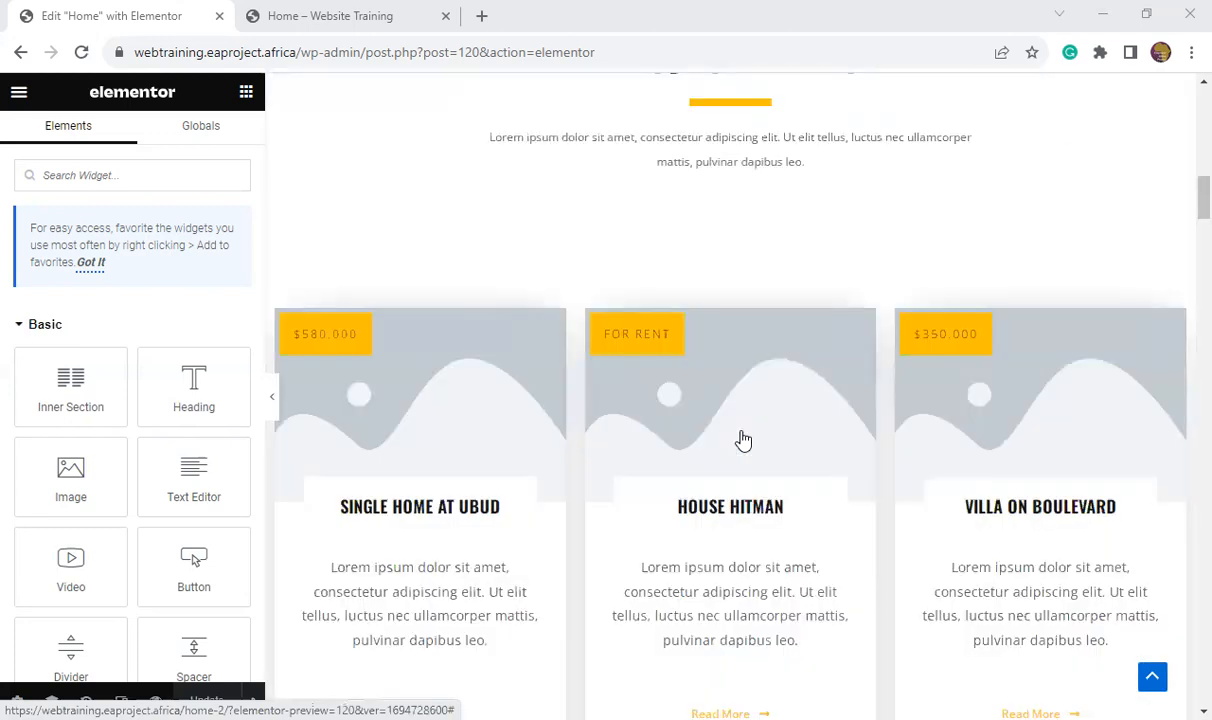
{"action": "scroll", "coordinate": [742, 440], "scroll_direction": "up", "scroll_amount": 5}
{"action": "scroll", "coordinate": [742, 440], "scroll_direction": "up", "scroll_amount": 3}
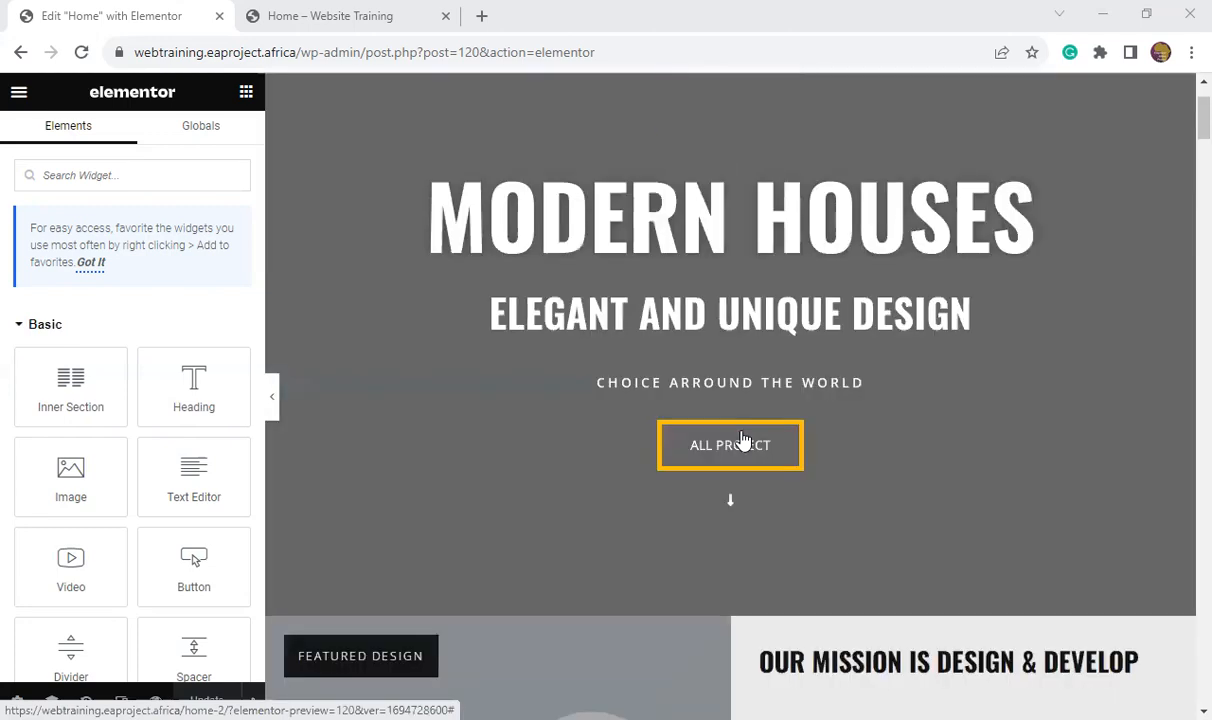
{"action": "scroll", "coordinate": [742, 440], "scroll_direction": "up", "scroll_amount": 2}
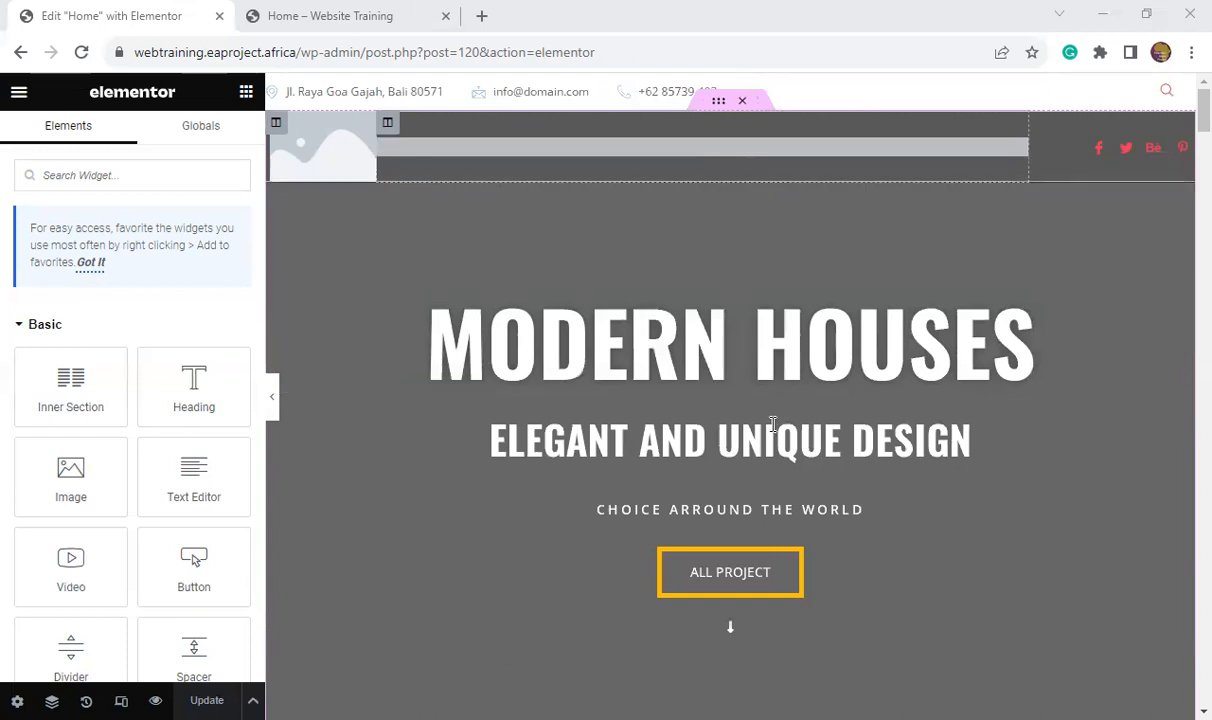
- Delete the Combine Design section located between the Reliable Company feature row and the Gallery
{"action": "scroll", "coordinate": [810, 454], "scroll_direction": "down", "scroll_amount": 5}
{"action": "scroll", "coordinate": [810, 454], "scroll_direction": "down", "scroll_amount": 4}
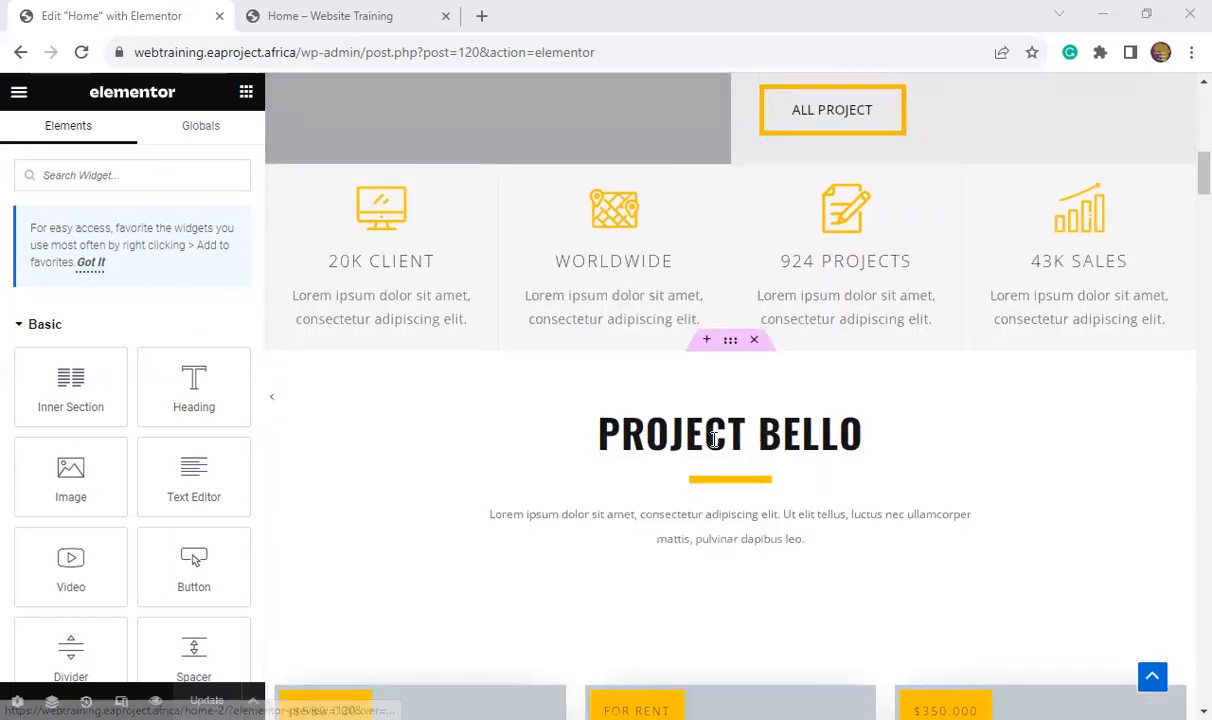
{"action": "scroll", "coordinate": [920, 527], "scroll_direction": "down", "scroll_amount": 3}
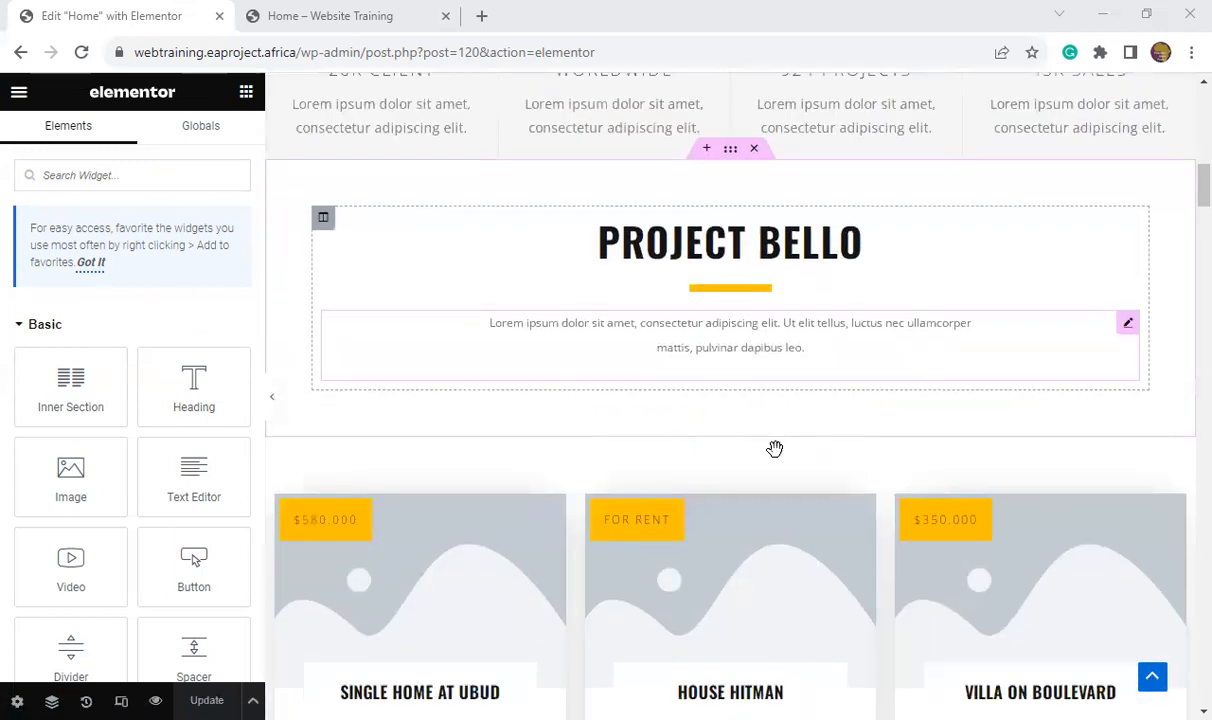
{"action": "scroll", "coordinate": [730, 570], "scroll_direction": "down", "scroll_amount": 5}
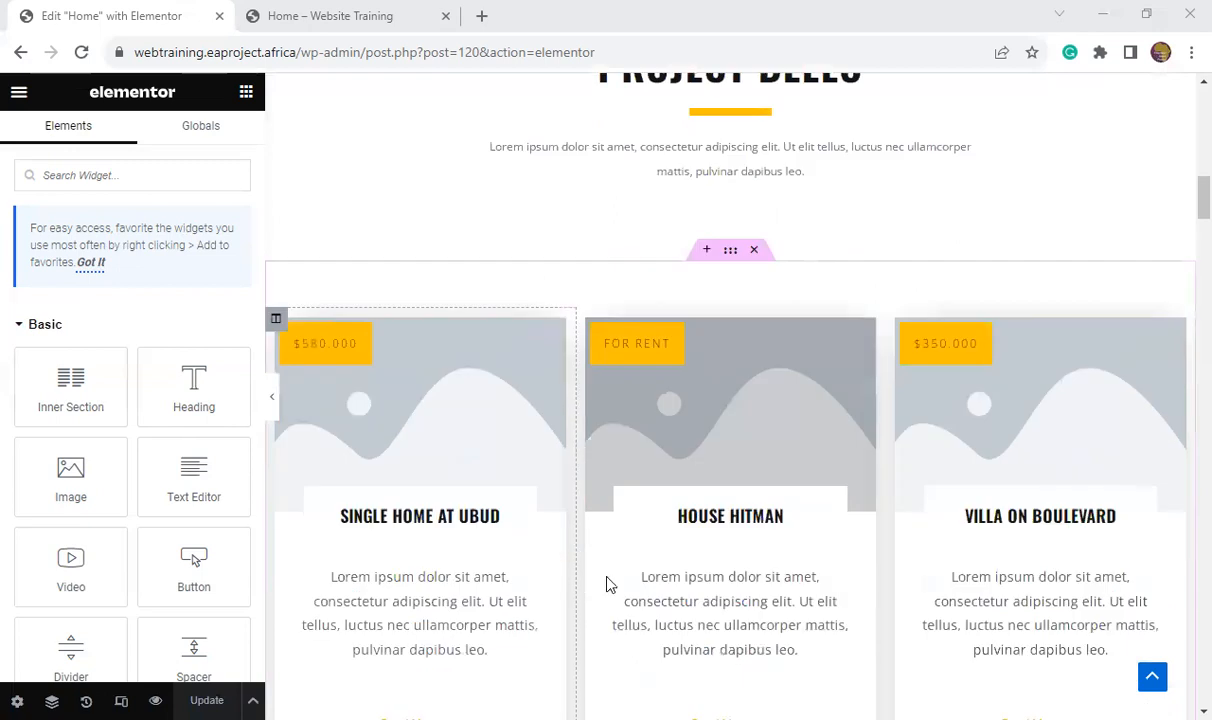
{"action": "scroll", "coordinate": [763, 515], "scroll_direction": "down", "scroll_amount": 3}
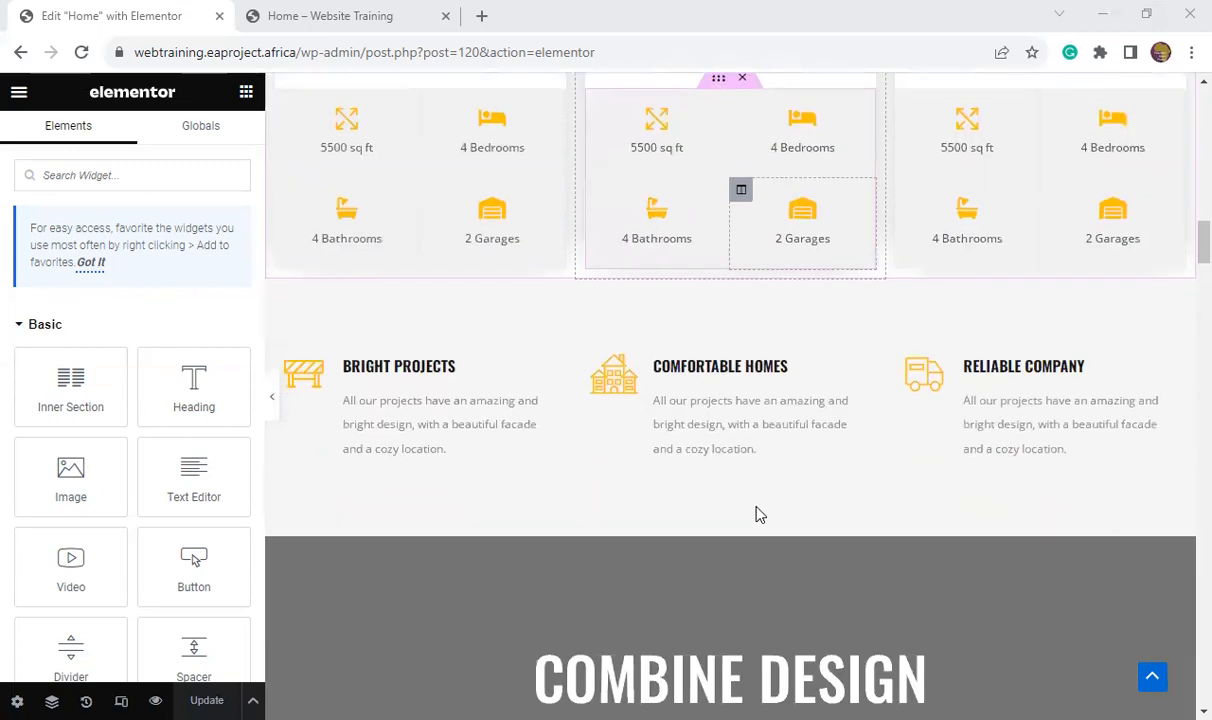
{"action": "scroll", "coordinate": [755, 511], "scroll_direction": "up", "scroll_amount": 1}
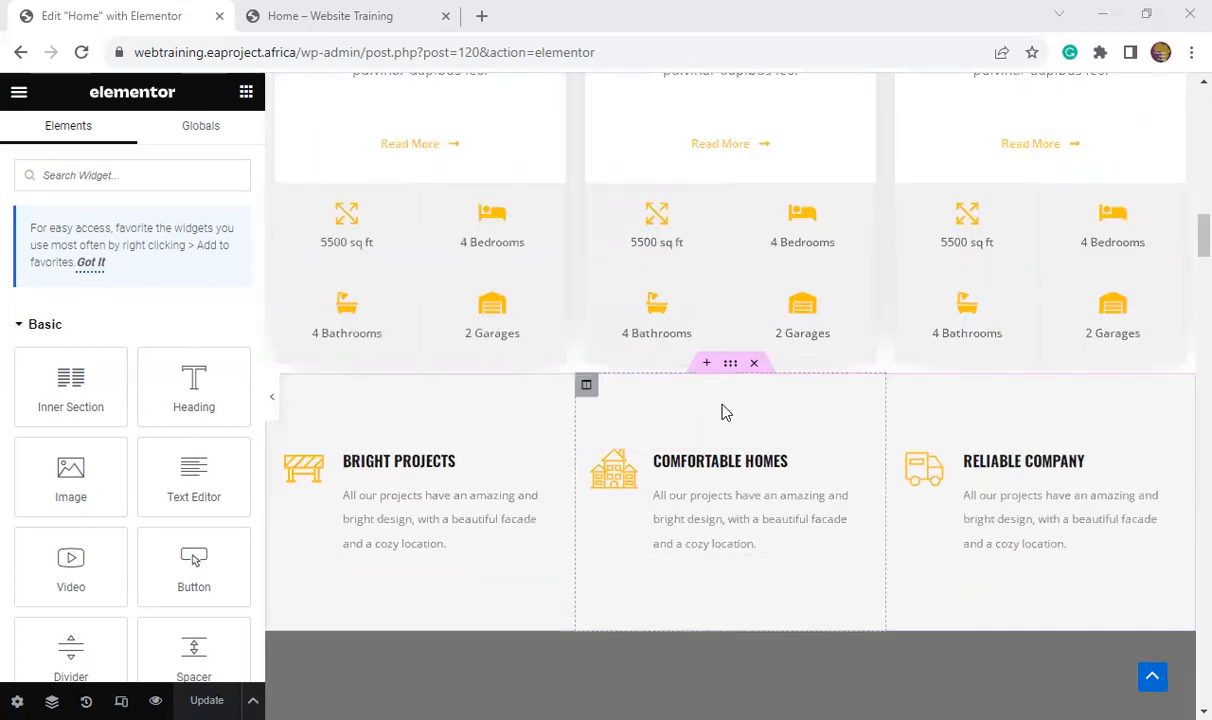
{"action": "scroll", "coordinate": [768, 402], "scroll_direction": "down", "scroll_amount": 6}
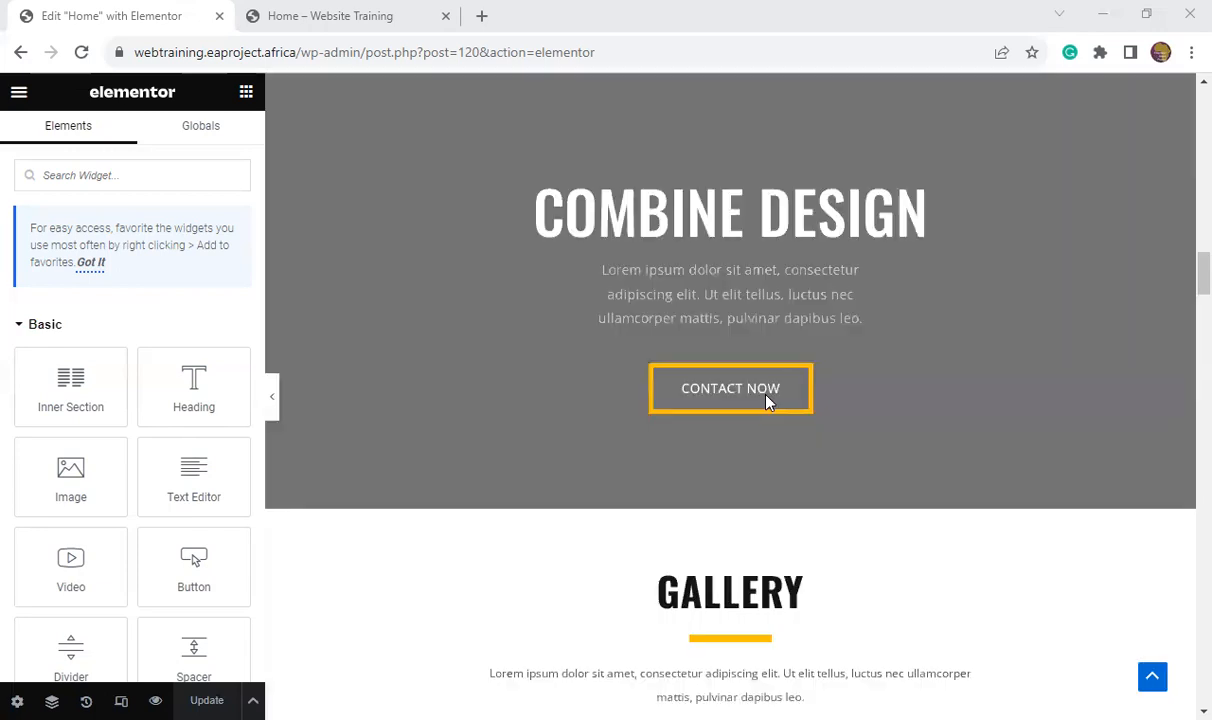
{"action": "scroll", "coordinate": [768, 400], "scroll_direction": "up", "scroll_amount": 1}
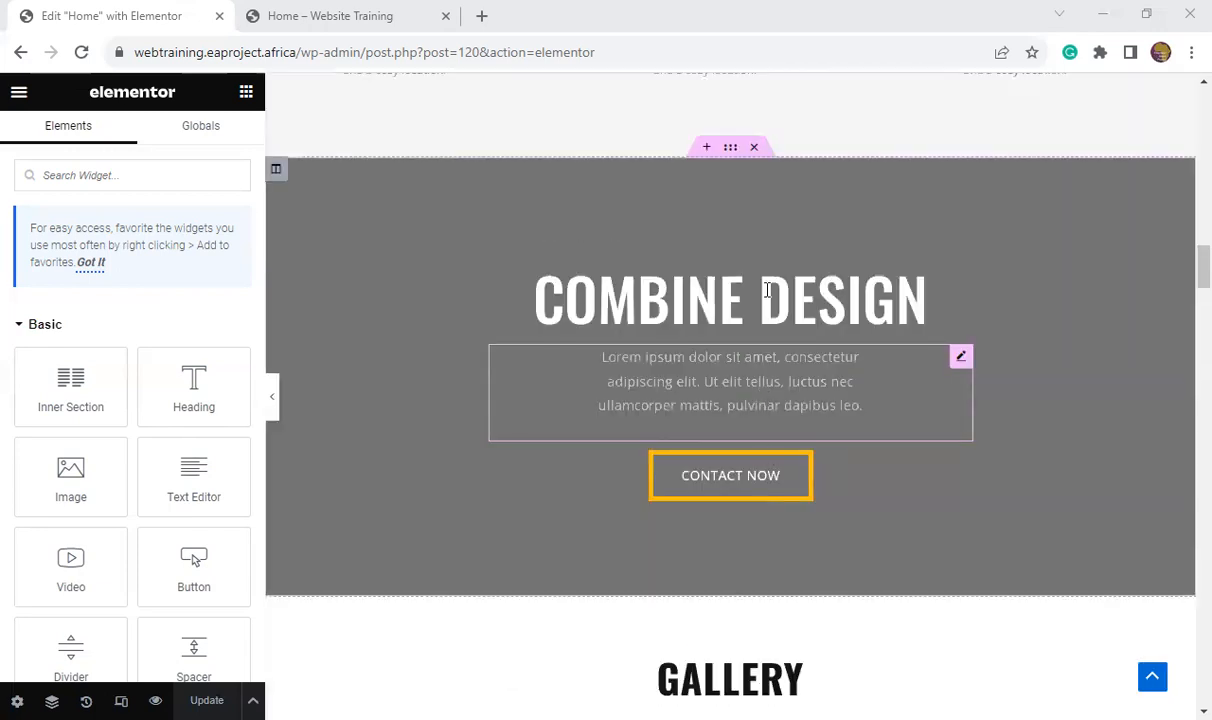
{"action": "left_click", "coordinate": [754, 148]}
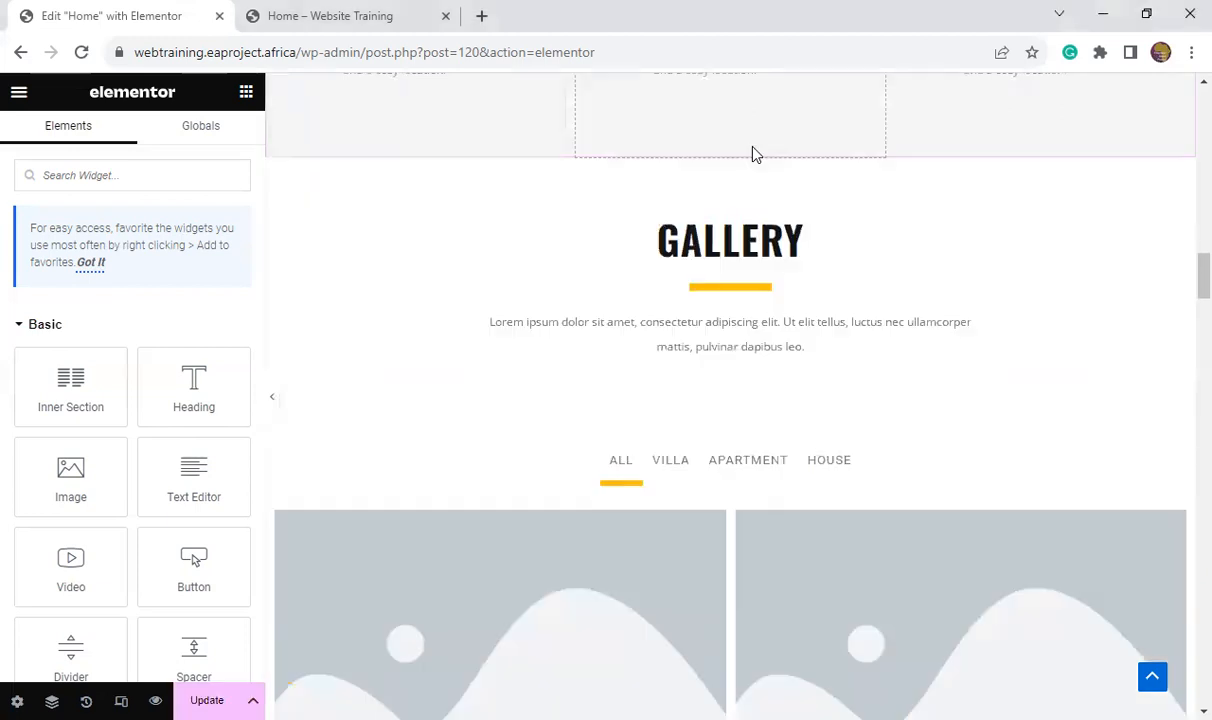
- Examine the Gallery items and the remaining sections down to the end of the page
{"action": "scroll", "coordinate": [730, 320], "scroll_direction": "down", "scroll_amount": 2}
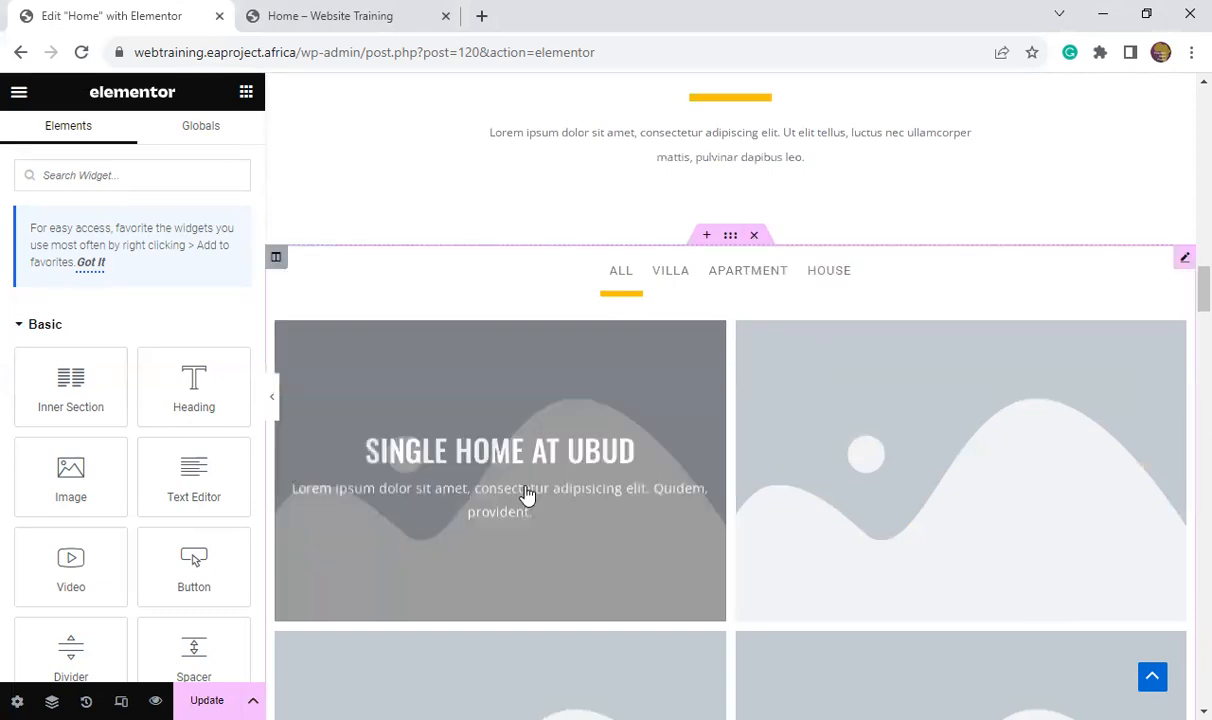
{"action": "scroll", "coordinate": [832, 468], "scroll_direction": "down", "scroll_amount": 4}
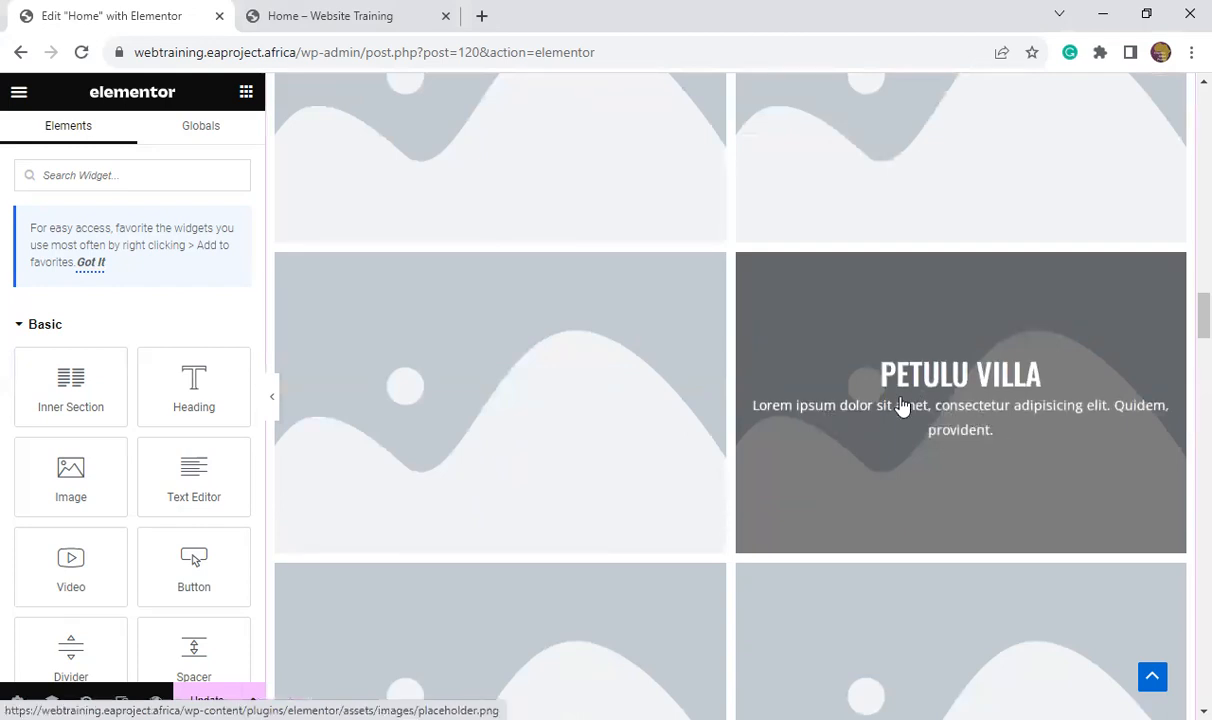
{"action": "scroll", "coordinate": [640, 408], "scroll_direction": "down", "scroll_amount": 1}
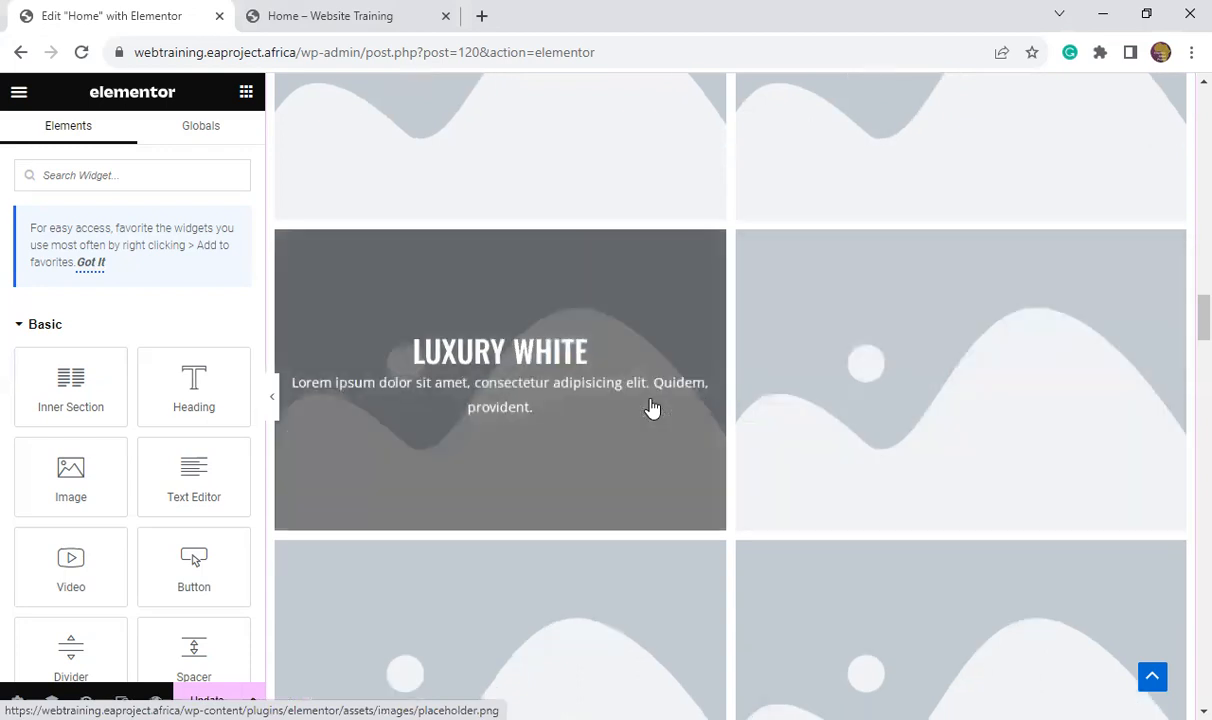
{"action": "scroll", "coordinate": [760, 450], "scroll_direction": "down", "scroll_amount": 3}
{"action": "scroll", "coordinate": [775, 450], "scroll_direction": "down", "scroll_amount": 3}
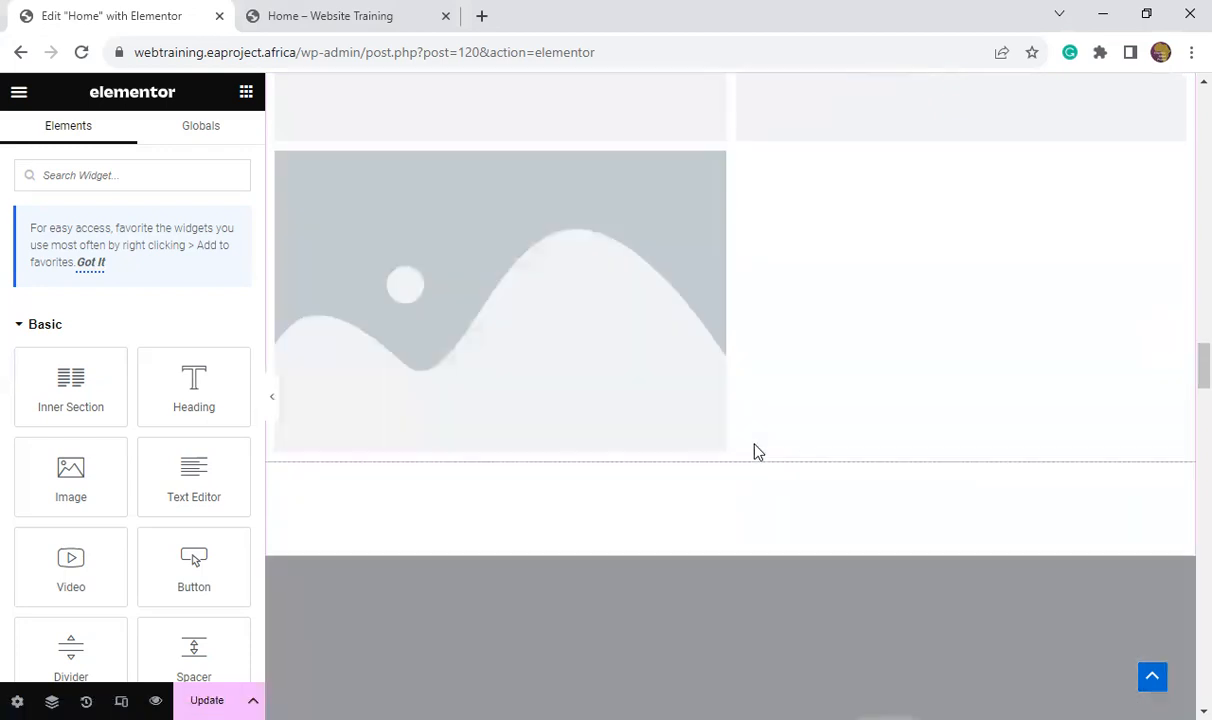
{"action": "scroll", "coordinate": [707, 470], "scroll_direction": "down", "scroll_amount": 3}
{"action": "scroll", "coordinate": [707, 470], "scroll_direction": "down", "scroll_amount": 5}
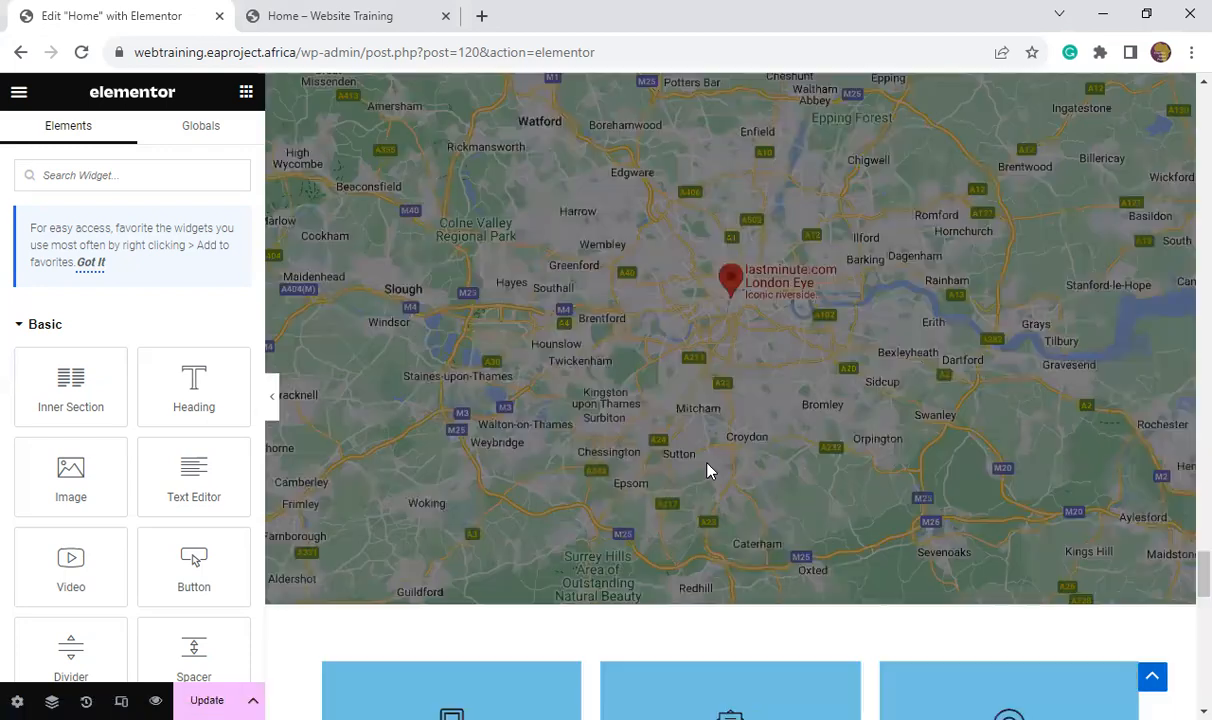
{"action": "scroll", "coordinate": [700, 467], "scroll_direction": "down", "scroll_amount": 5}
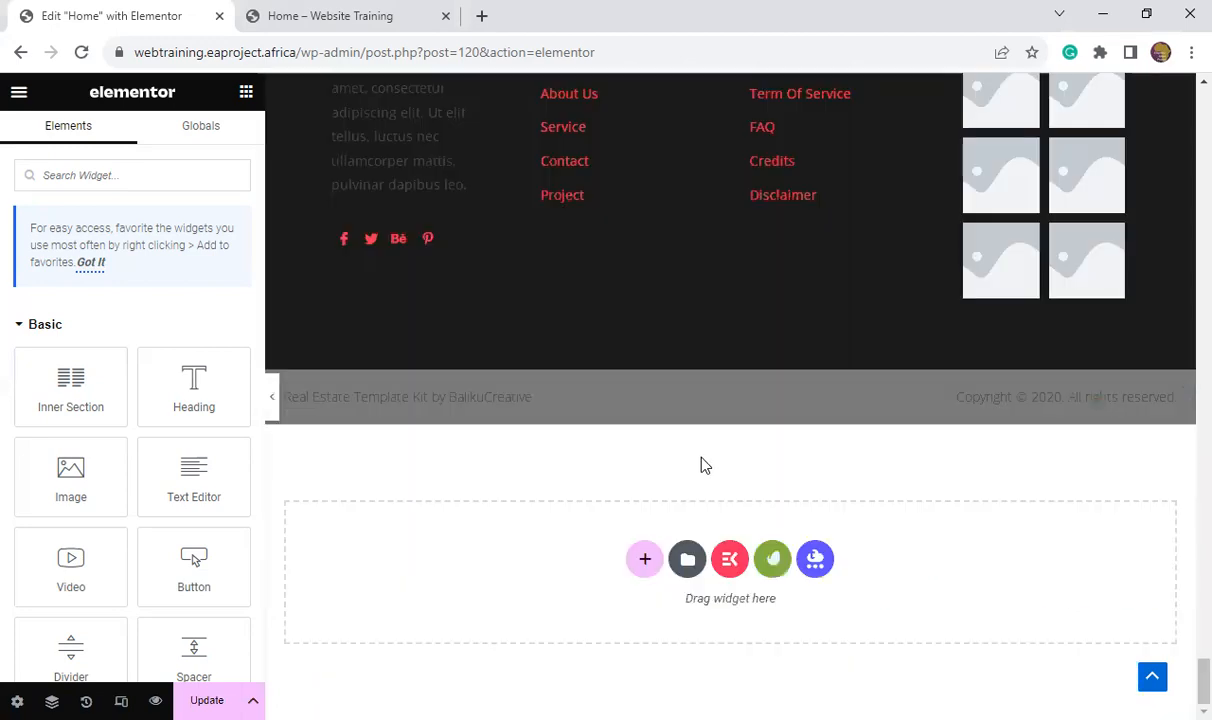
- Delete the duplicate footer section with Explore, Quick Links and Latest Projects below the first copyright bar
{"action": "scroll", "coordinate": [706, 464], "scroll_direction": "up", "scroll_amount": 4}
{"action": "scroll", "coordinate": [703, 462], "scroll_direction": "up", "scroll_amount": 2}
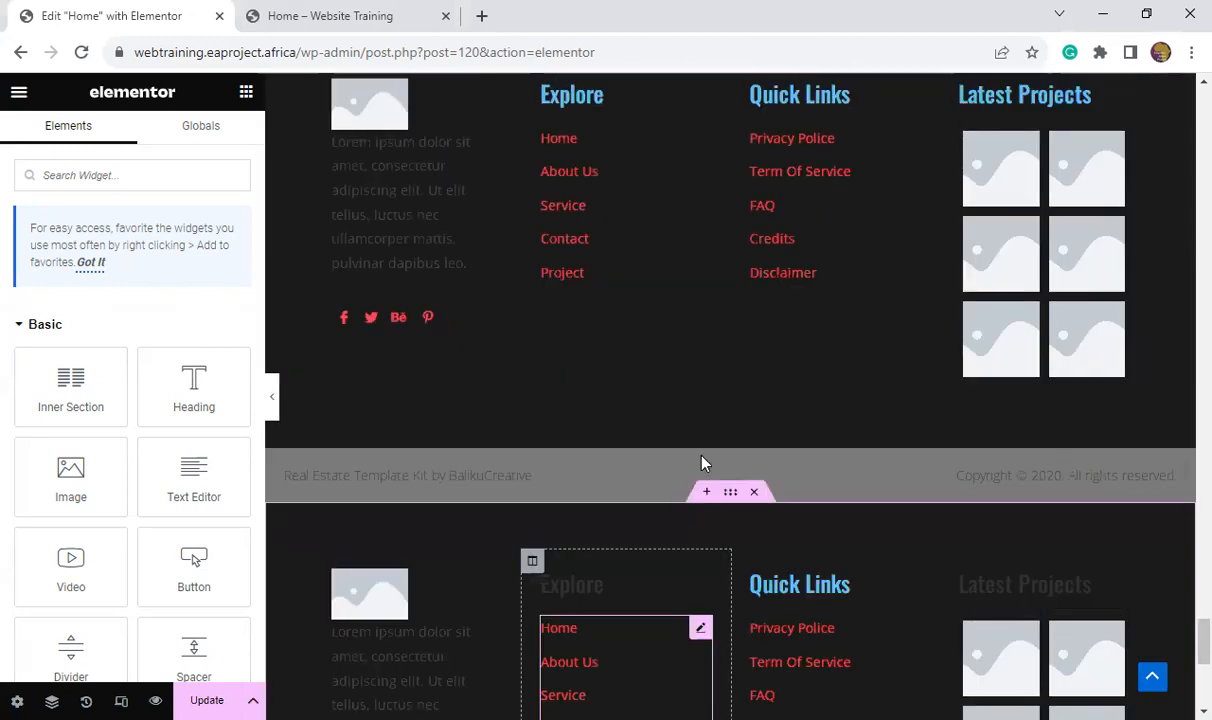
{"action": "scroll", "coordinate": [703, 463], "scroll_direction": "down", "scroll_amount": 1}
{"action": "scroll", "coordinate": [703, 463], "scroll_direction": "up", "scroll_amount": 4}
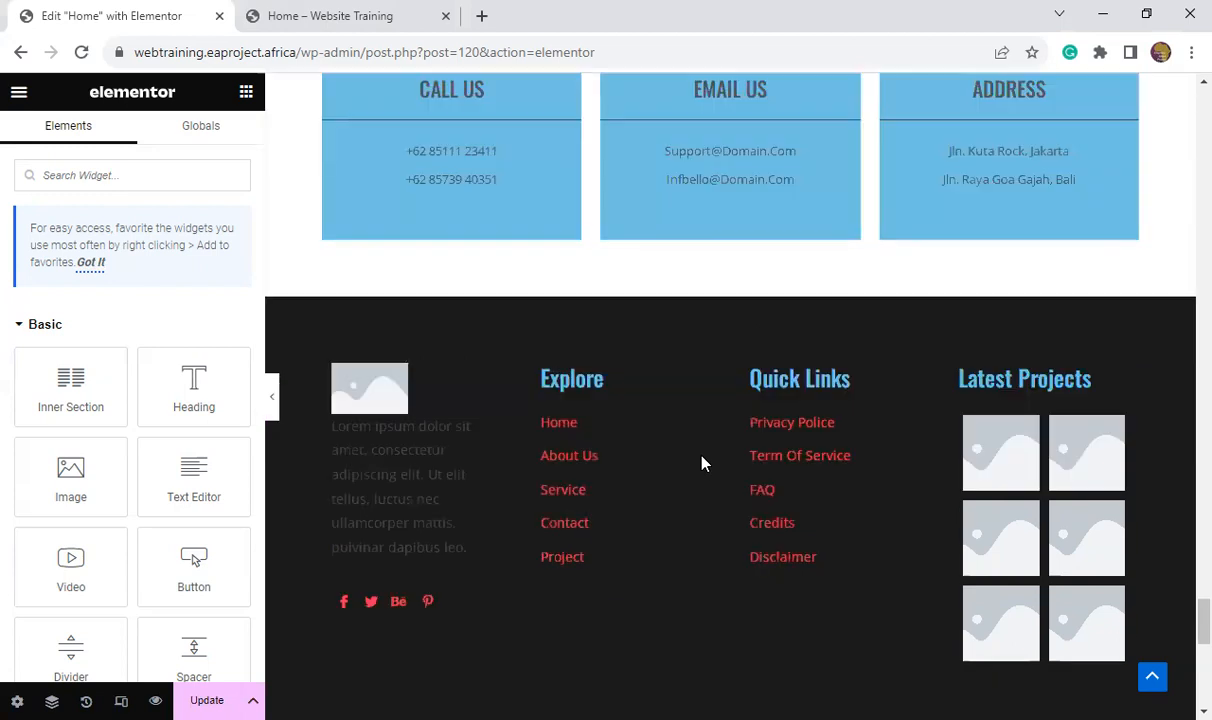
{"action": "scroll", "coordinate": [703, 463], "scroll_direction": "down", "scroll_amount": 3}
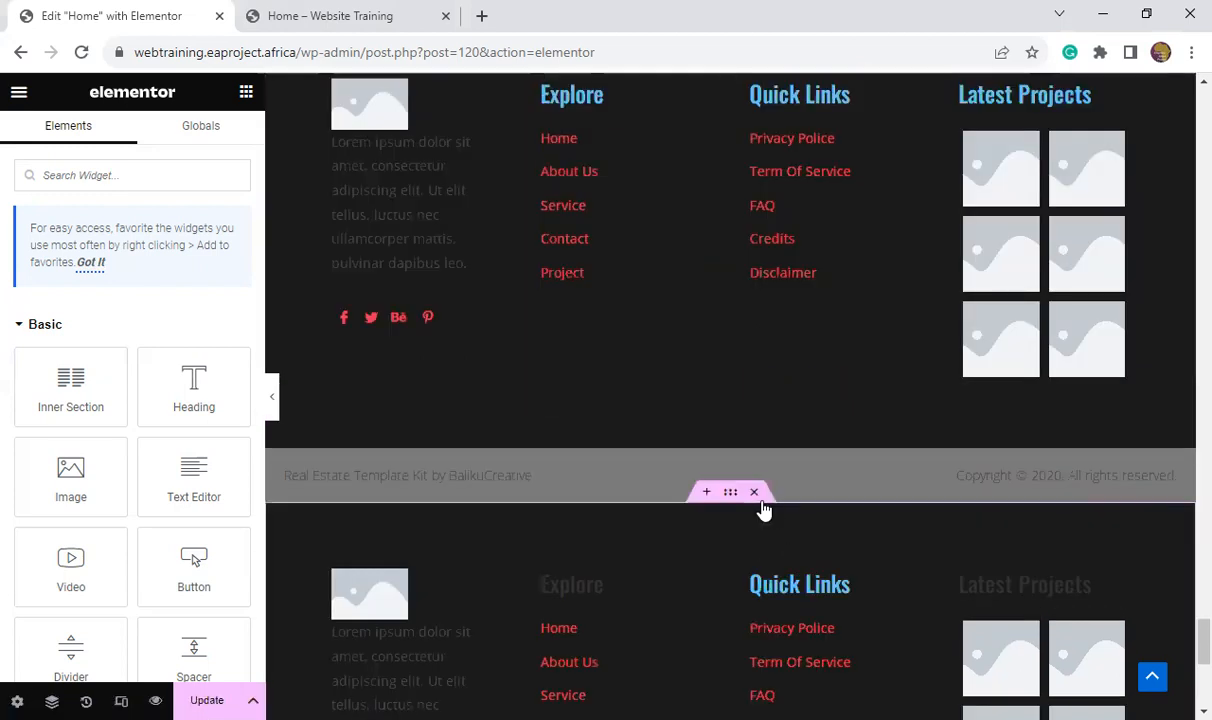
{"action": "left_click", "coordinate": [756, 496]}
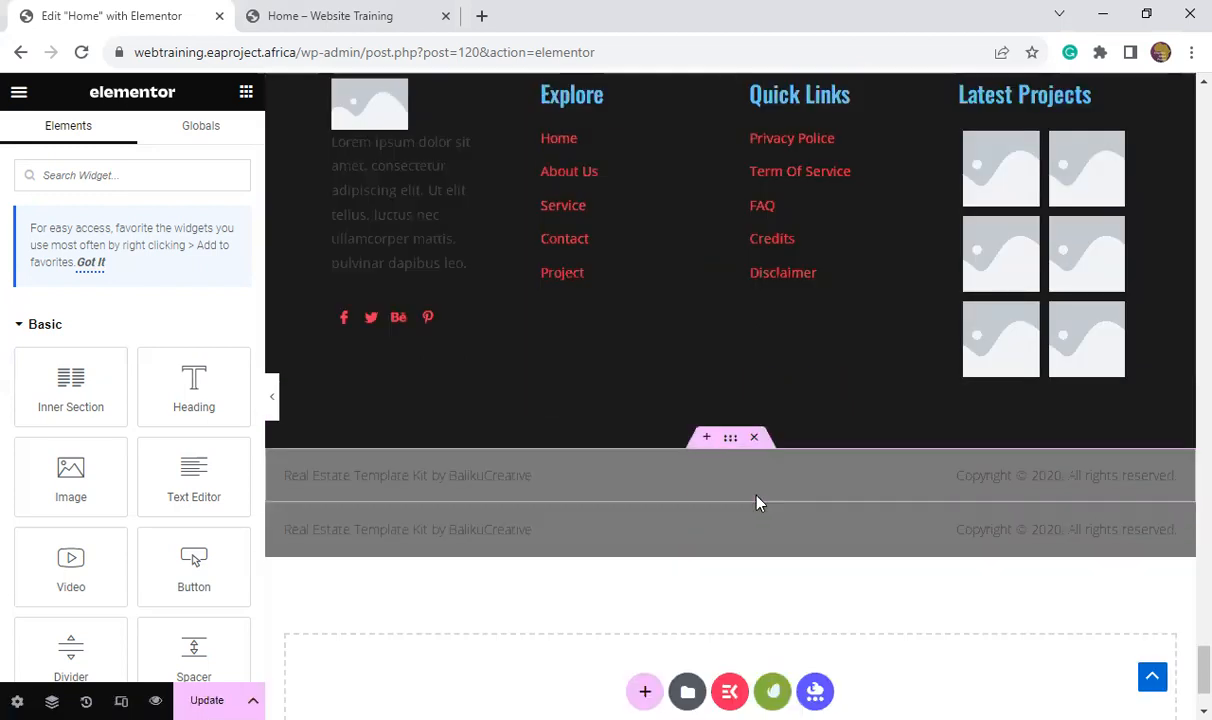
- Check the footer, the copyright bars and the contact boxes above them for remaining unneeded sections
{"action": "scroll", "coordinate": [756, 502], "scroll_direction": "up", "scroll_amount": 4}
{"action": "scroll", "coordinate": [756, 502], "scroll_direction": "down", "scroll_amount": 5}
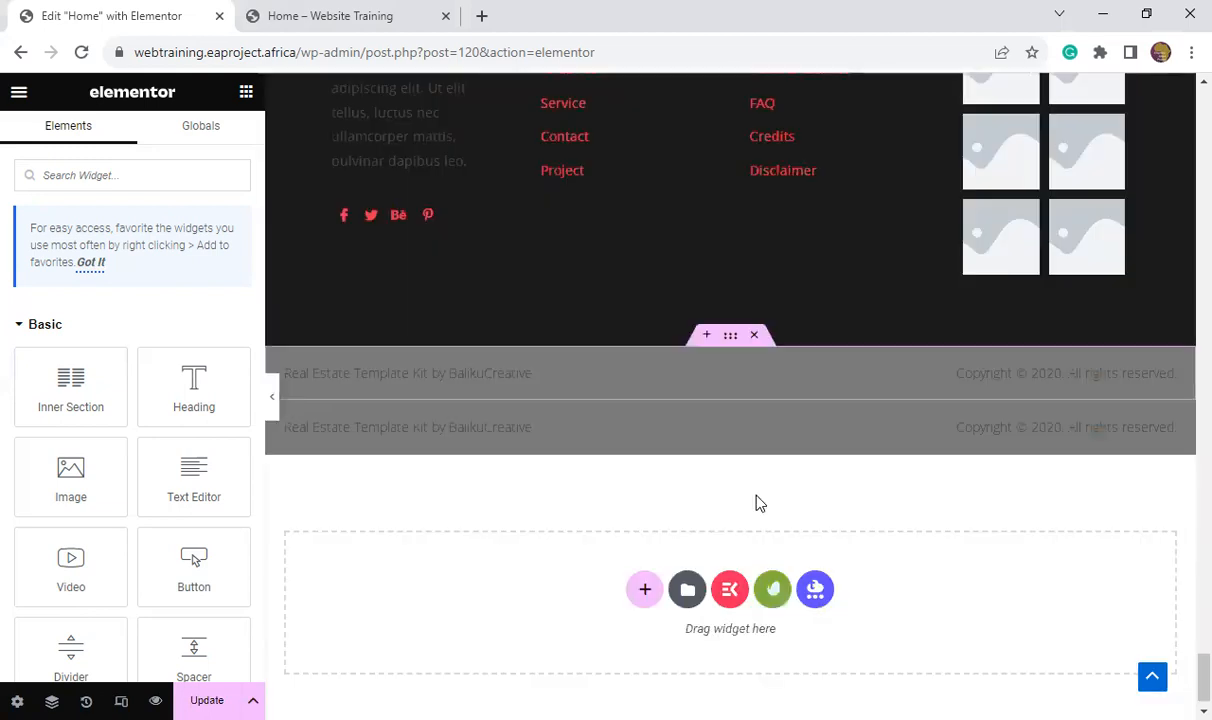
{"action": "scroll", "coordinate": [756, 502], "scroll_direction": "up", "scroll_amount": 5}
{"action": "scroll", "coordinate": [757, 494], "scroll_direction": "down", "scroll_amount": 4}
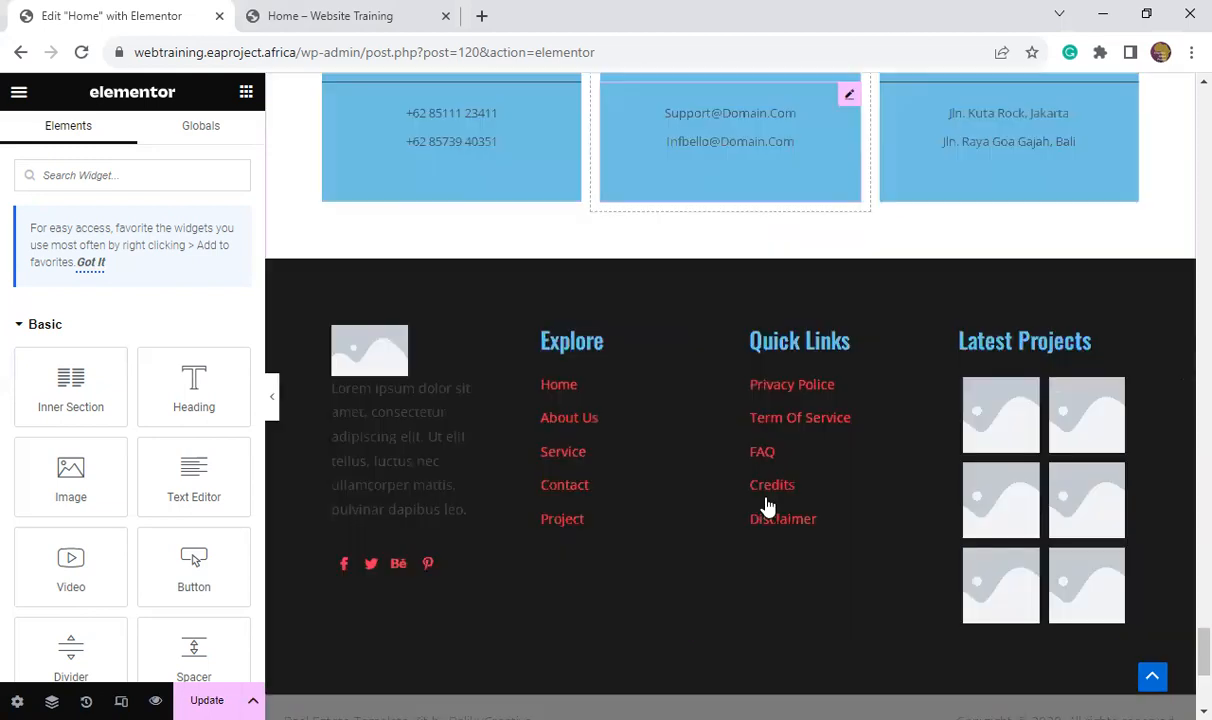
{"action": "scroll", "coordinate": [767, 506], "scroll_direction": "down", "scroll_amount": 4}
{"action": "scroll", "coordinate": [767, 506], "scroll_direction": "up", "scroll_amount": 5}
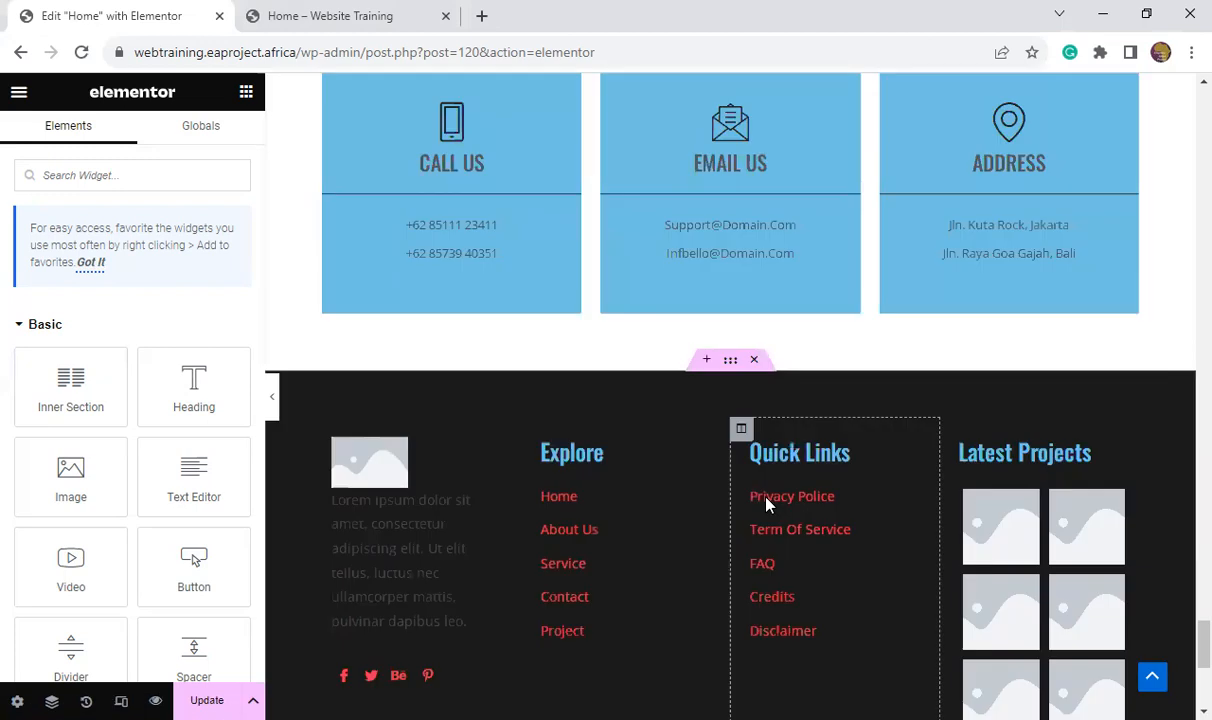
{"action": "scroll", "coordinate": [712, 539], "scroll_direction": "down", "scroll_amount": 1}
{"action": "scroll", "coordinate": [779, 441], "scroll_direction": "down", "scroll_amount": 4}
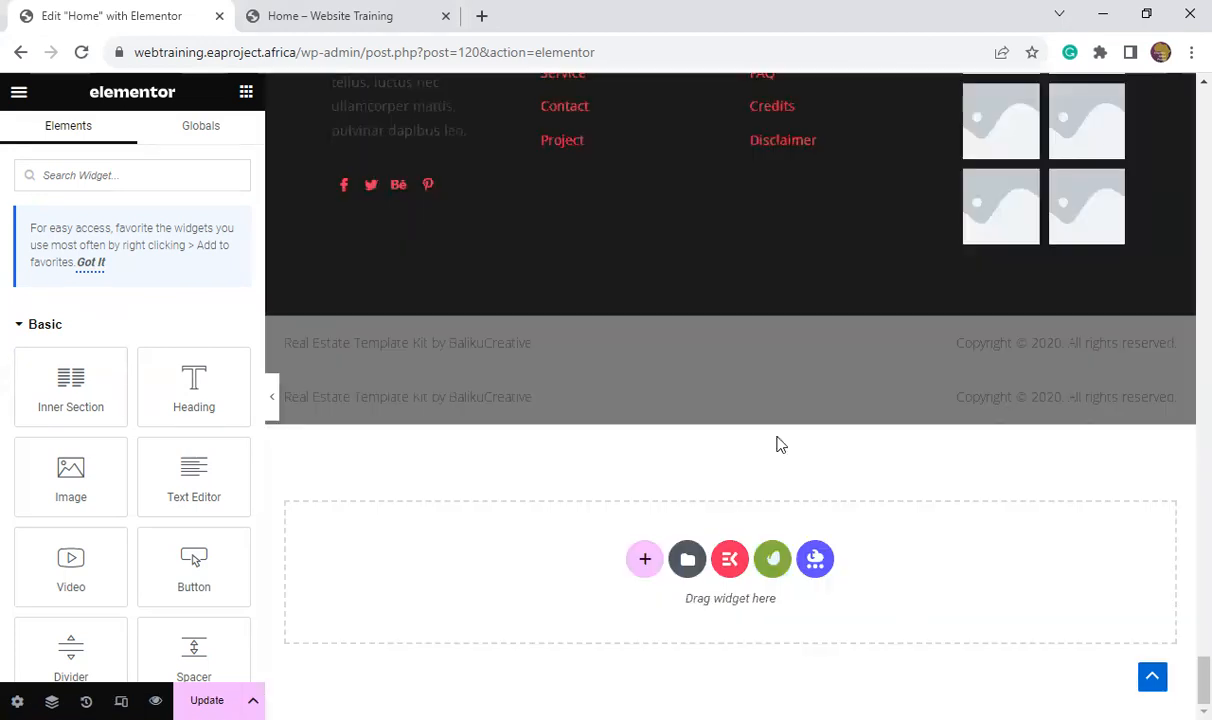
{"action": "scroll", "coordinate": [779, 441], "scroll_direction": "up", "scroll_amount": 2}
{"action": "scroll", "coordinate": [781, 443], "scroll_direction": "up", "scroll_amount": 4}
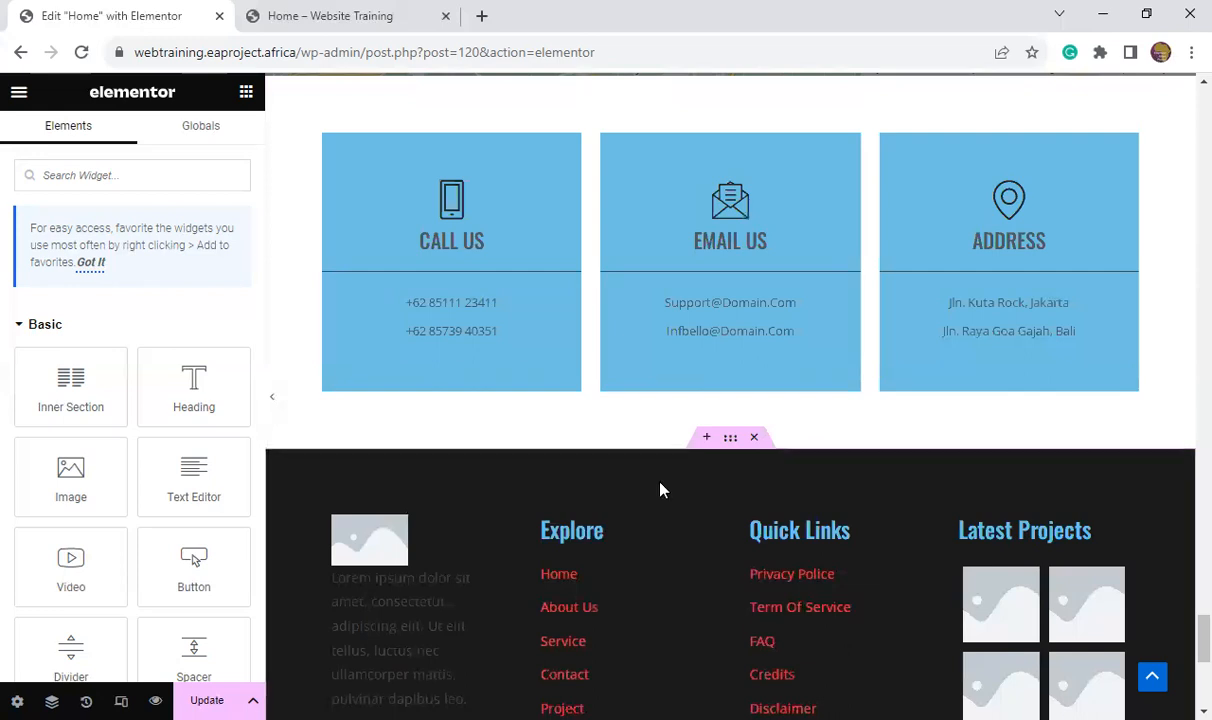
- Review the remaining Home page sections from the contact boxes up to the Modern Houses hero and the mission section
{"action": "scroll", "coordinate": [660, 483], "scroll_direction": "up", "scroll_amount": 2}
{"action": "scroll", "coordinate": [660, 483], "scroll_direction": "up", "scroll_amount": 8}
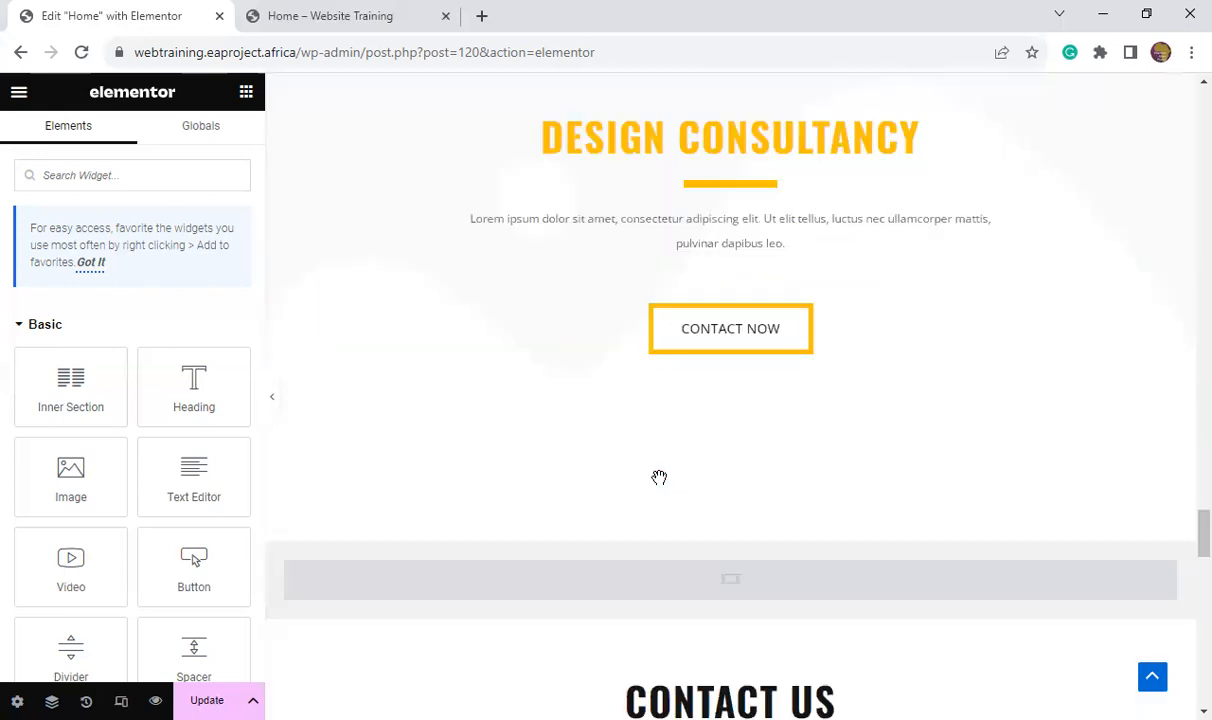
{"action": "scroll", "coordinate": [660, 486], "scroll_direction": "up", "scroll_amount": 5}
{"action": "scroll", "coordinate": [660, 486], "scroll_direction": "up", "scroll_amount": 5}
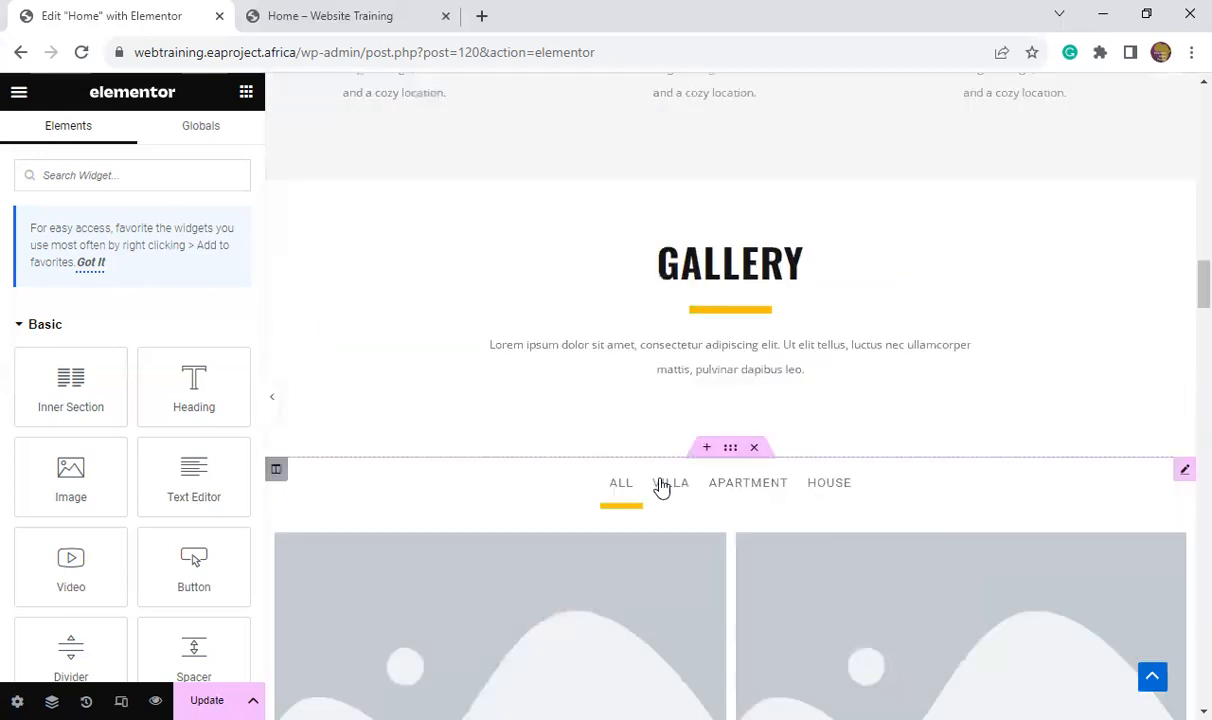
{"action": "scroll", "coordinate": [660, 486], "scroll_direction": "up", "scroll_amount": 5}
{"action": "scroll", "coordinate": [660, 484], "scroll_direction": "up", "scroll_amount": 10}
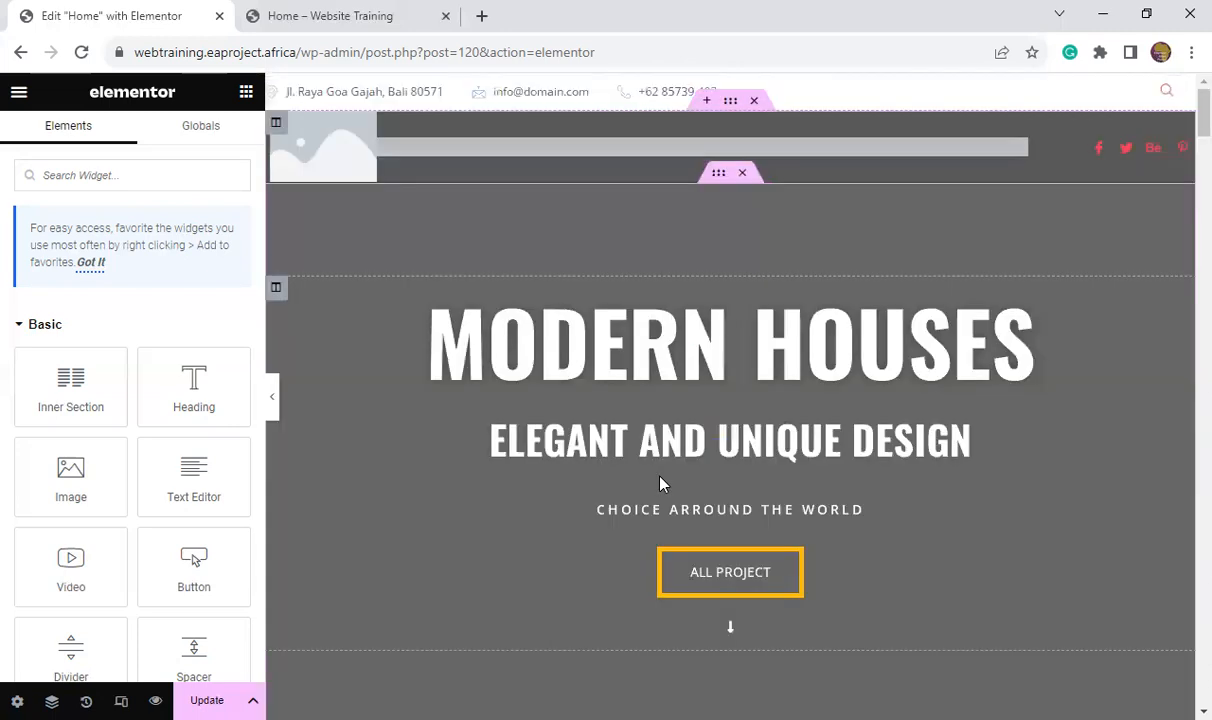
{"action": "scroll", "coordinate": [790, 484], "scroll_direction": "down", "scroll_amount": 2}
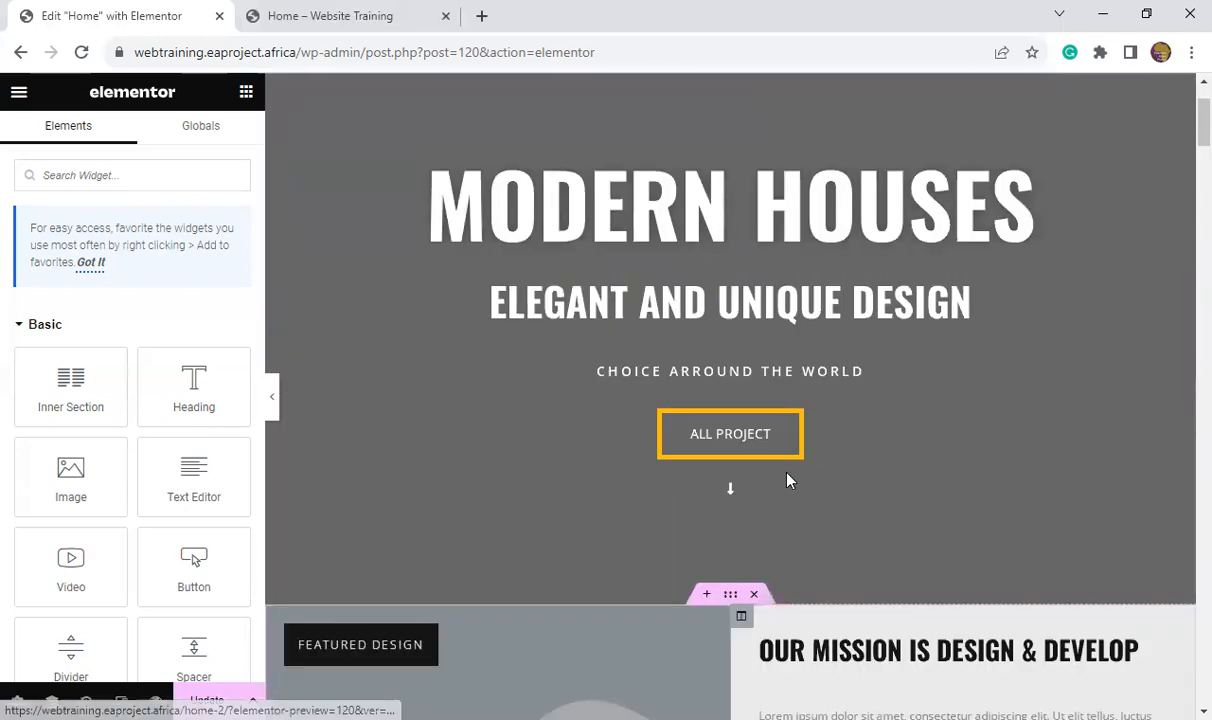
{"action": "scroll", "coordinate": [788, 477], "scroll_direction": "up", "scroll_amount": 2}
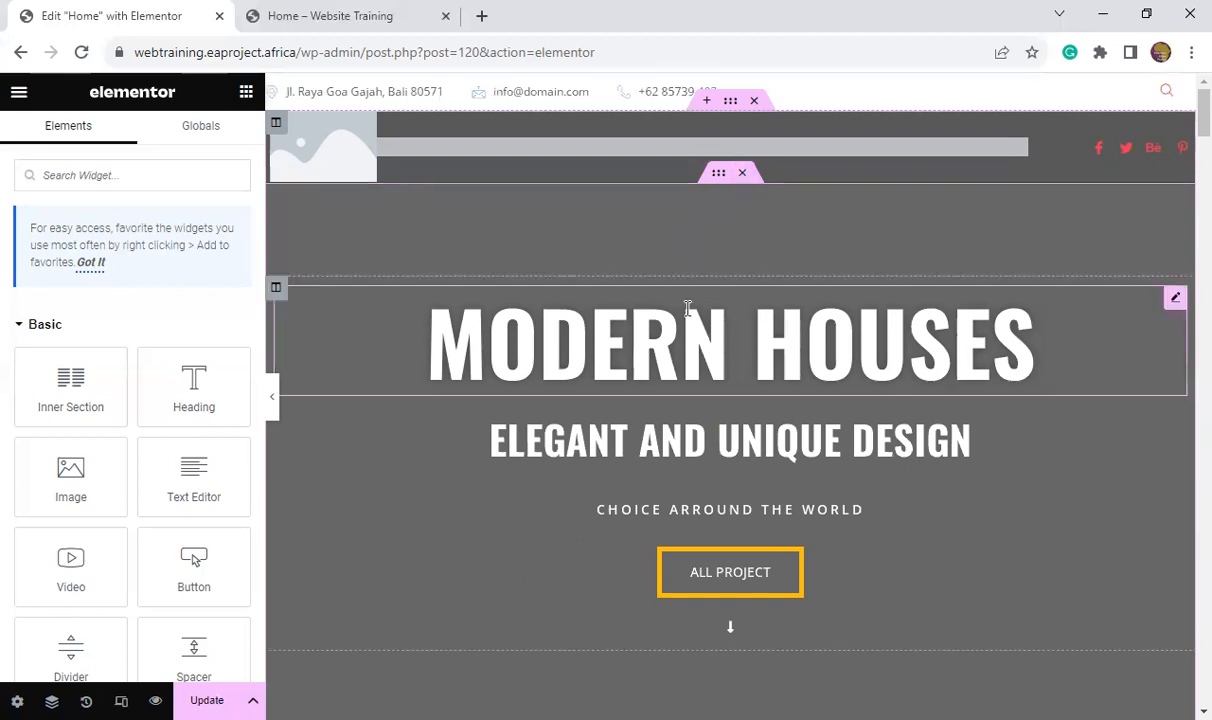
{"action": "scroll", "coordinate": [420, 500], "scroll_direction": "down", "scroll_amount": 5}
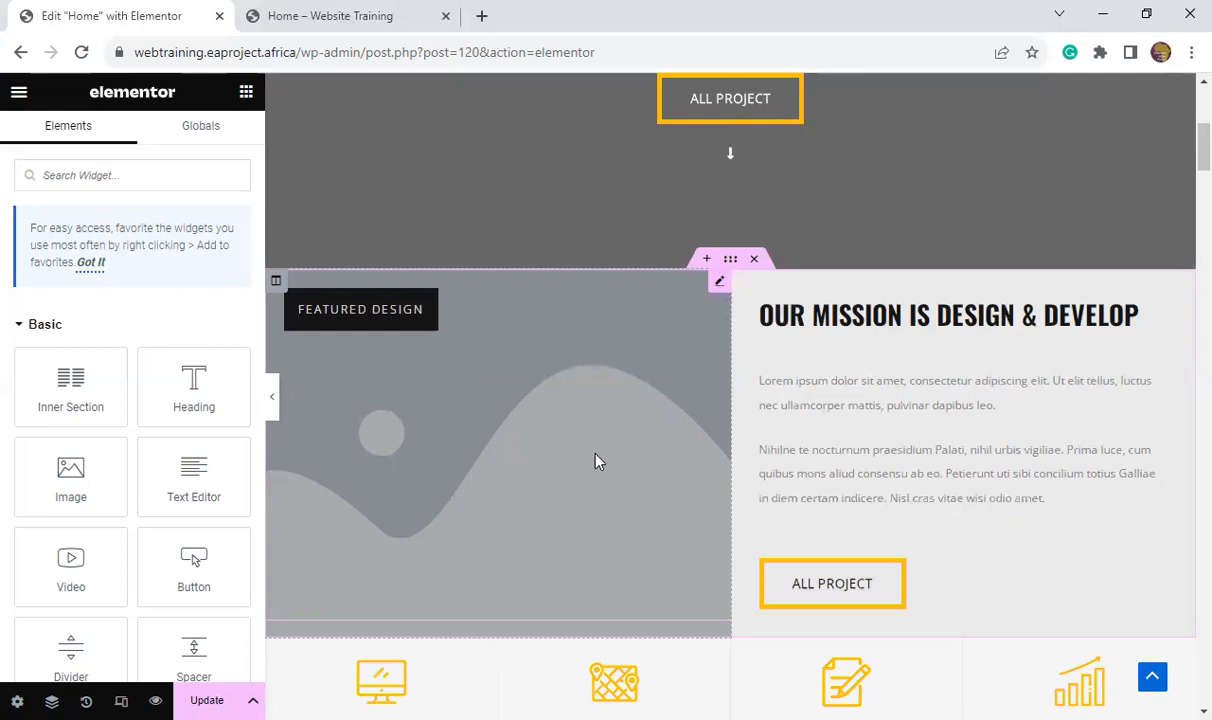
{"action": "scroll", "coordinate": [595, 457], "scroll_direction": "up", "scroll_amount": 5}
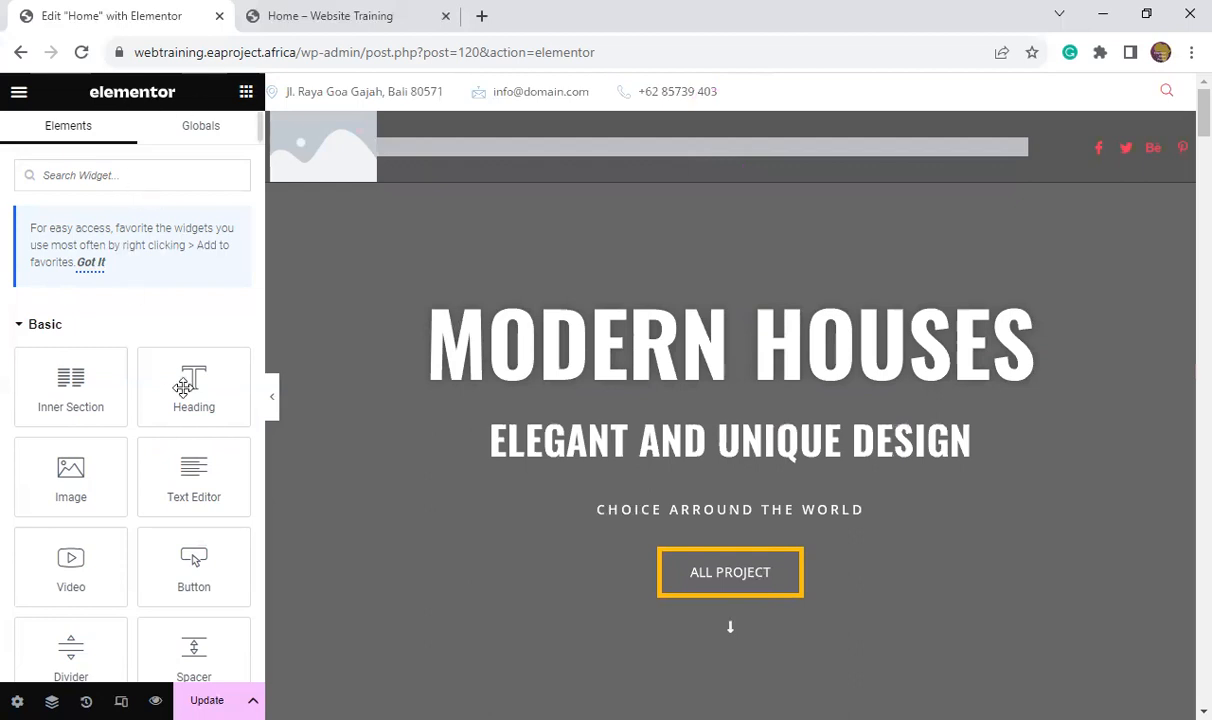
- Survey the whole widget library, from the Basic, Pro and General groups through to the Woo add-on widgets
{"action": "scroll", "coordinate": [128, 456], "scroll_direction": "down", "scroll_amount": 3}
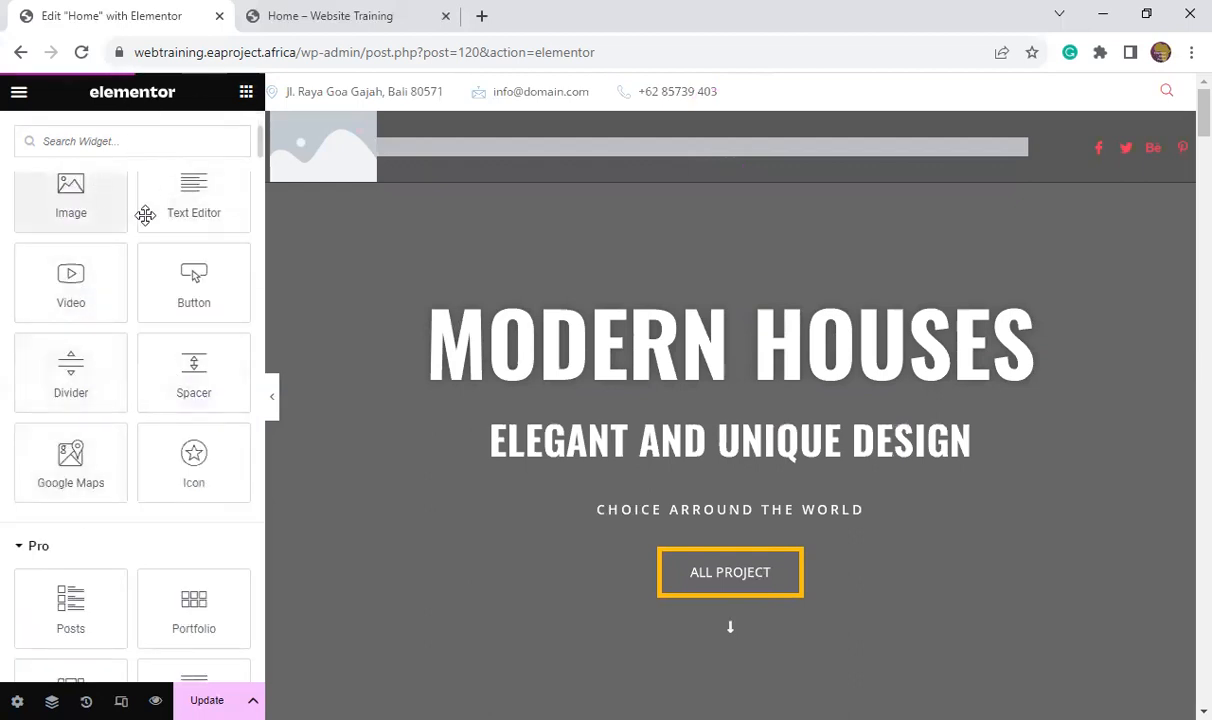
{"action": "scroll", "coordinate": [160, 525], "scroll_direction": "down", "scroll_amount": 4}
{"action": "scroll", "coordinate": [160, 525], "scroll_direction": "down", "scroll_amount": 5}
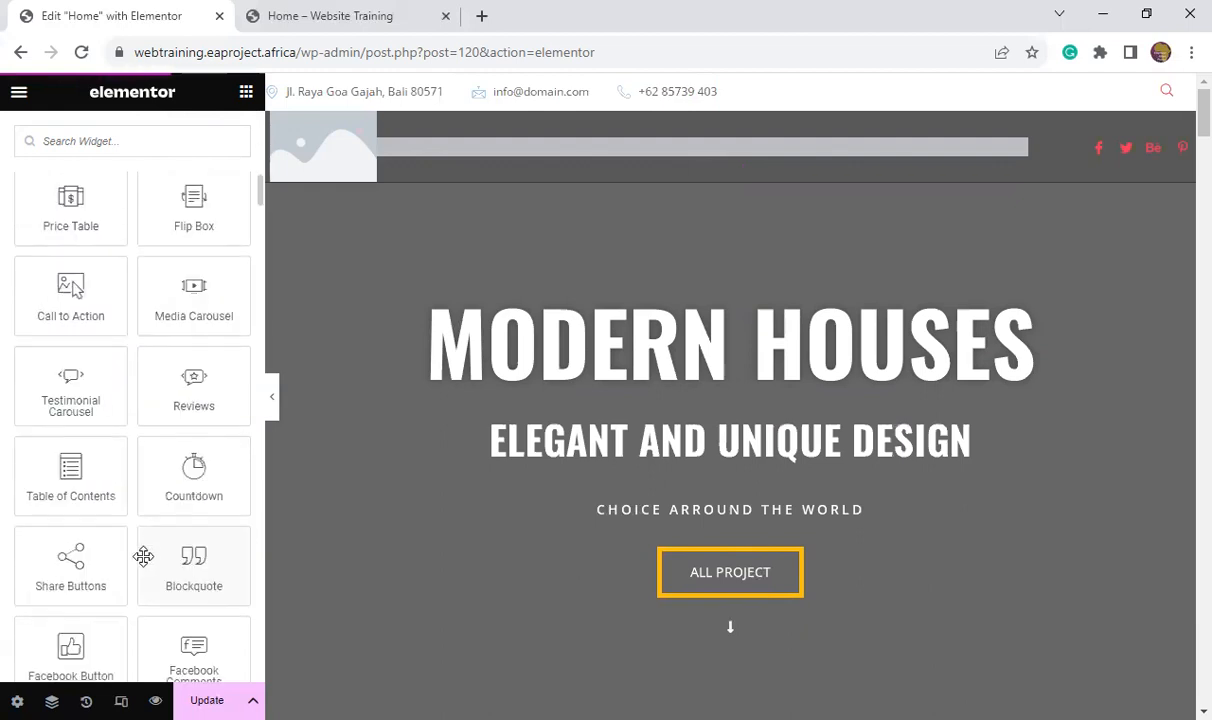
{"action": "scroll", "coordinate": [121, 568], "scroll_direction": "down", "scroll_amount": 5}
{"action": "scroll", "coordinate": [124, 567], "scroll_direction": "down", "scroll_amount": 3}
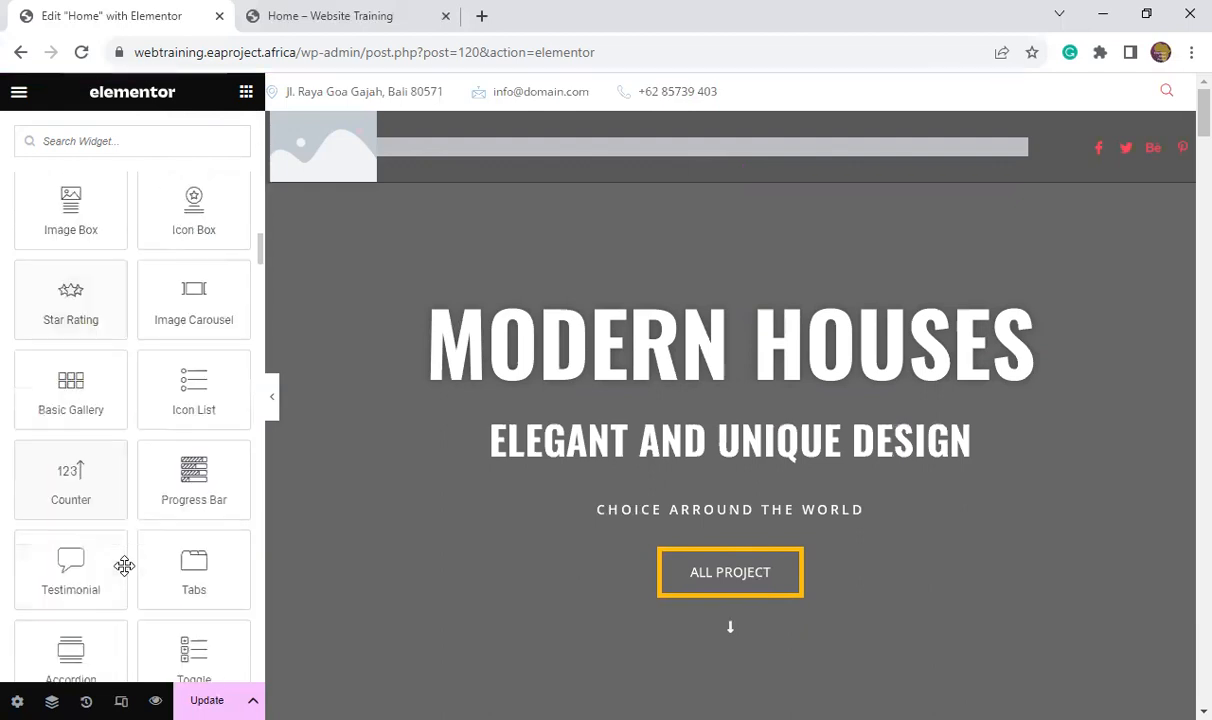
{"action": "scroll", "coordinate": [124, 568], "scroll_direction": "down", "scroll_amount": 4}
{"action": "scroll", "coordinate": [126, 571], "scroll_direction": "down", "scroll_amount": 11}
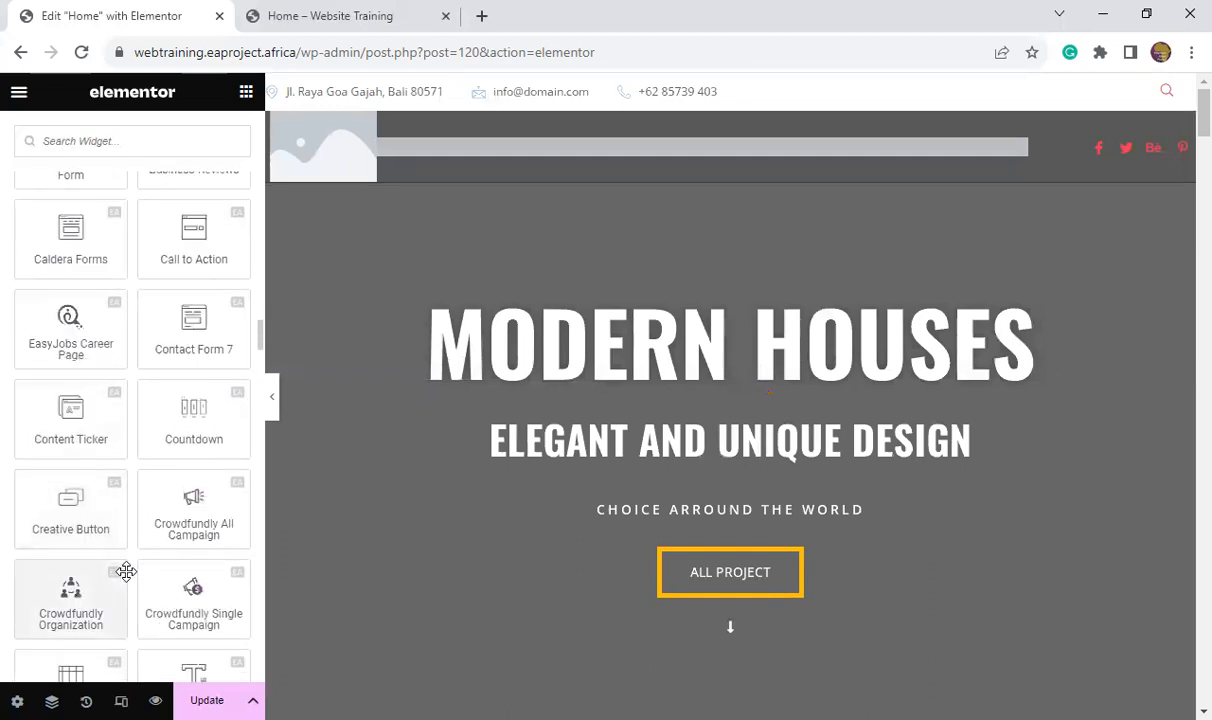
{"action": "scroll", "coordinate": [126, 571], "scroll_direction": "down", "scroll_amount": 12}
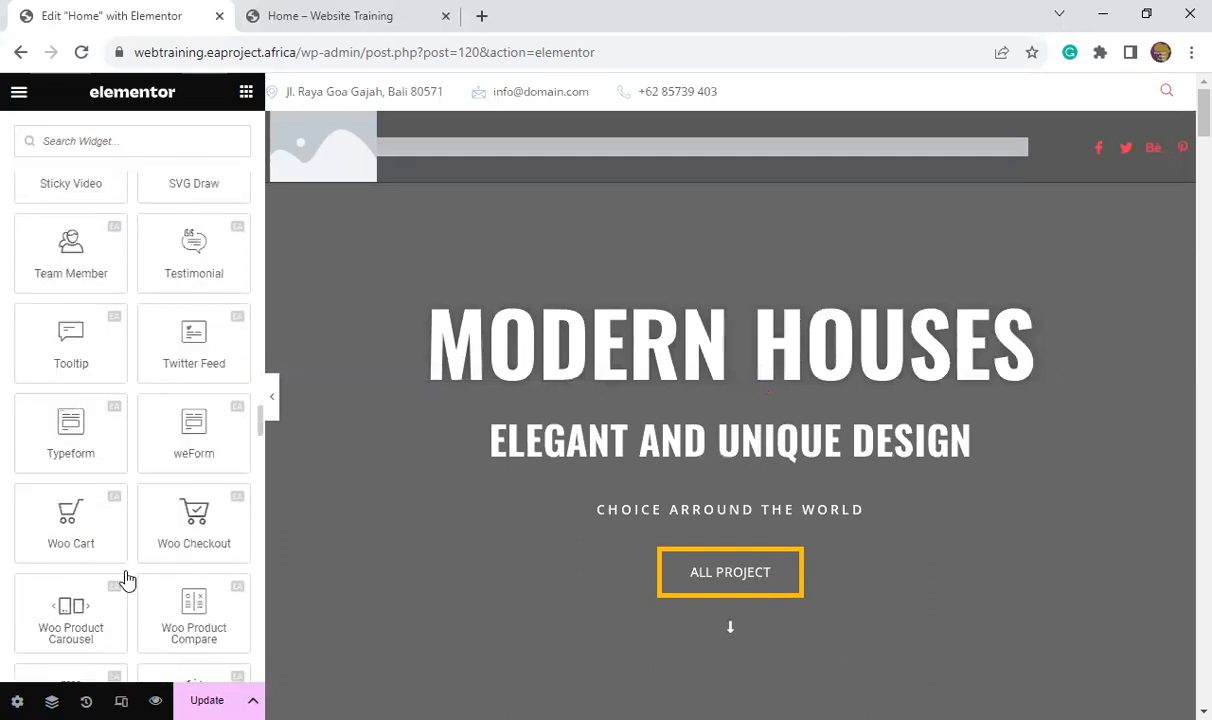
{"action": "scroll", "coordinate": [127, 578], "scroll_direction": "up", "scroll_amount": 20}
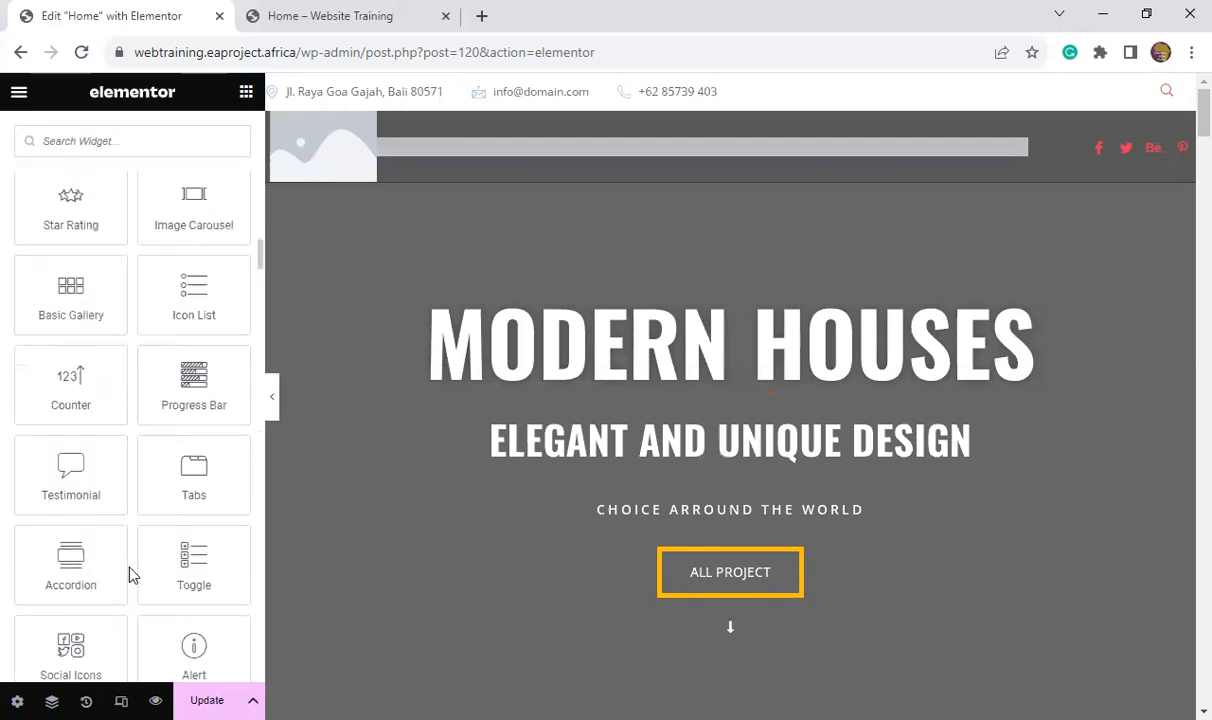
{"action": "scroll", "coordinate": [131, 574], "scroll_direction": "up", "scroll_amount": 10}
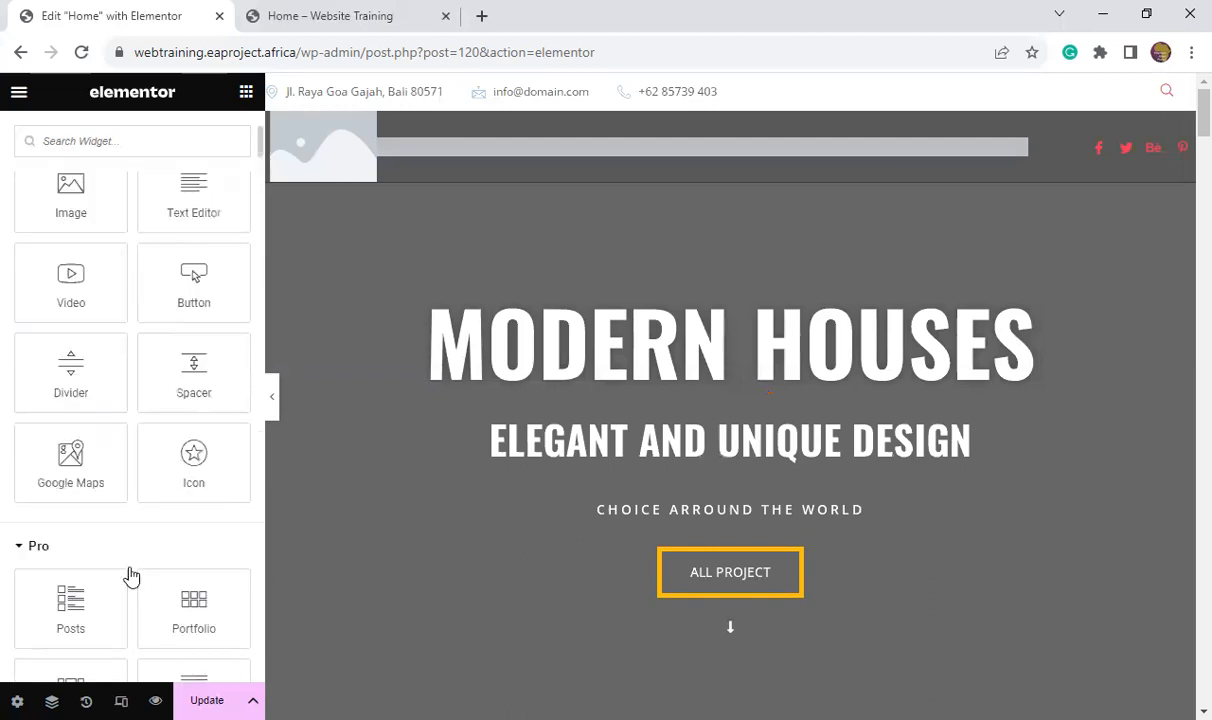
{"action": "scroll", "coordinate": [131, 576], "scroll_direction": "up", "scroll_amount": 4}
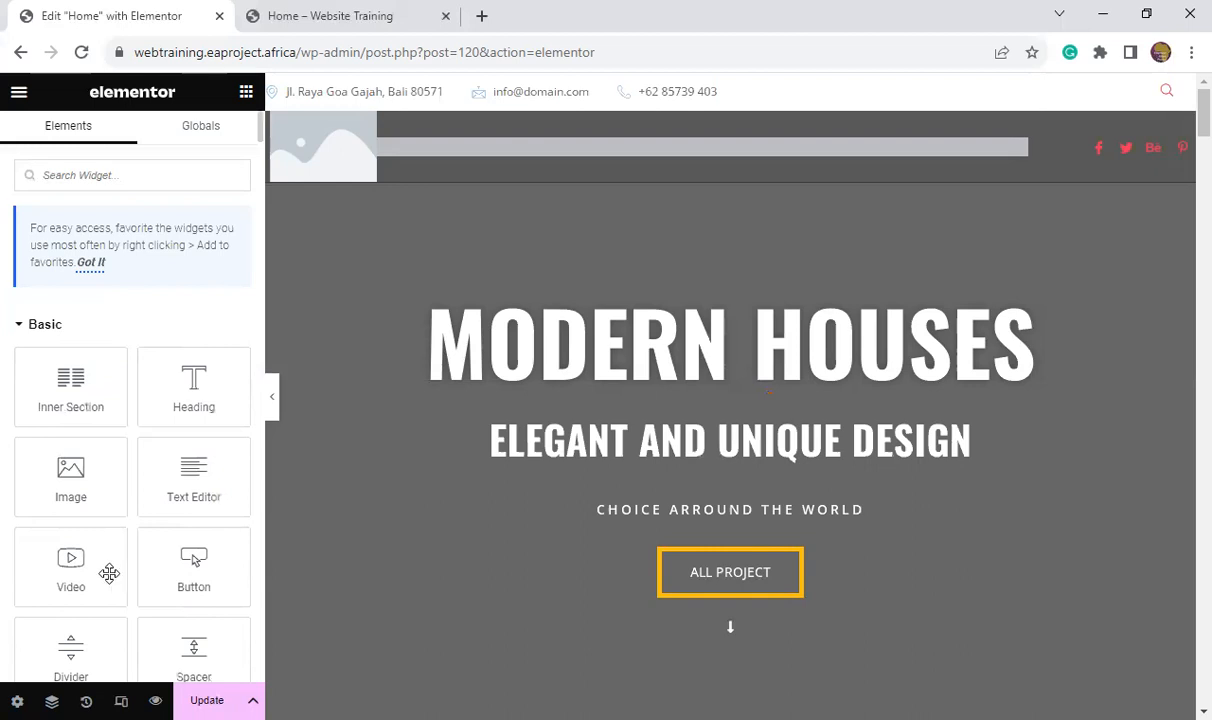
- Examine the Basic widgets and the Pro widgets from Posts and Portfolio through the Facebook widgets
{"action": "scroll", "coordinate": [139, 471], "scroll_direction": "down", "scroll_amount": 2}
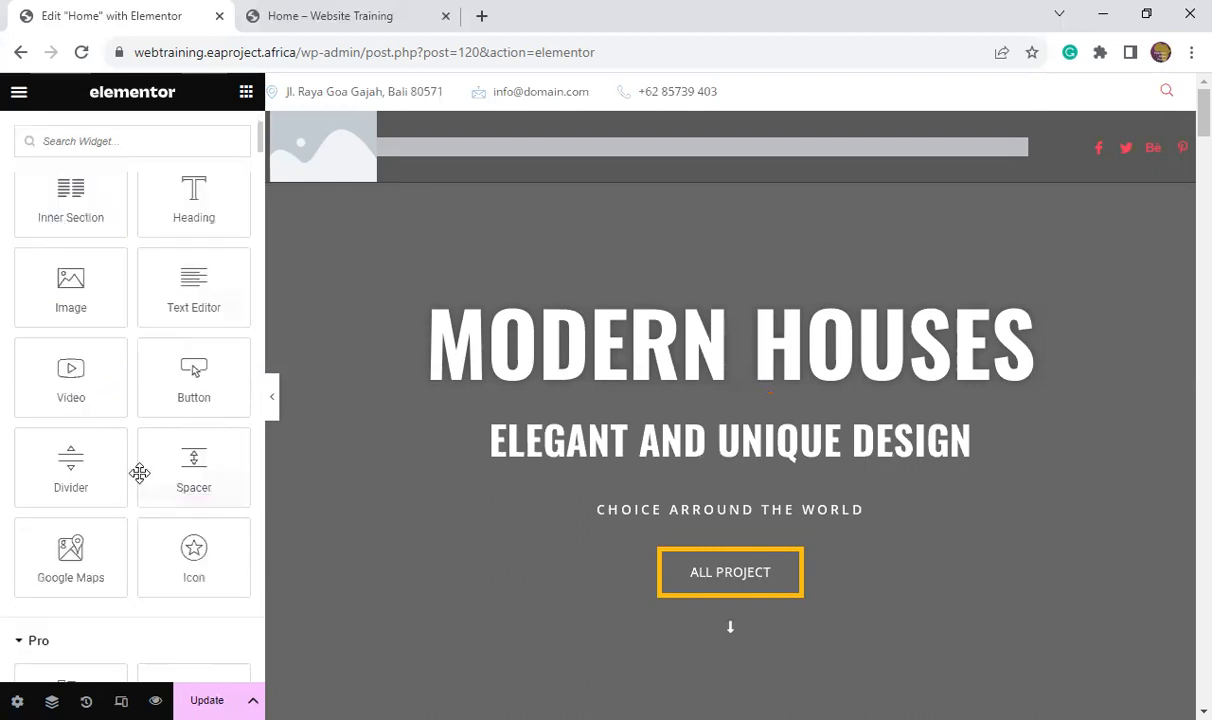
{"action": "scroll", "coordinate": [131, 495], "scroll_direction": "down", "scroll_amount": 2}
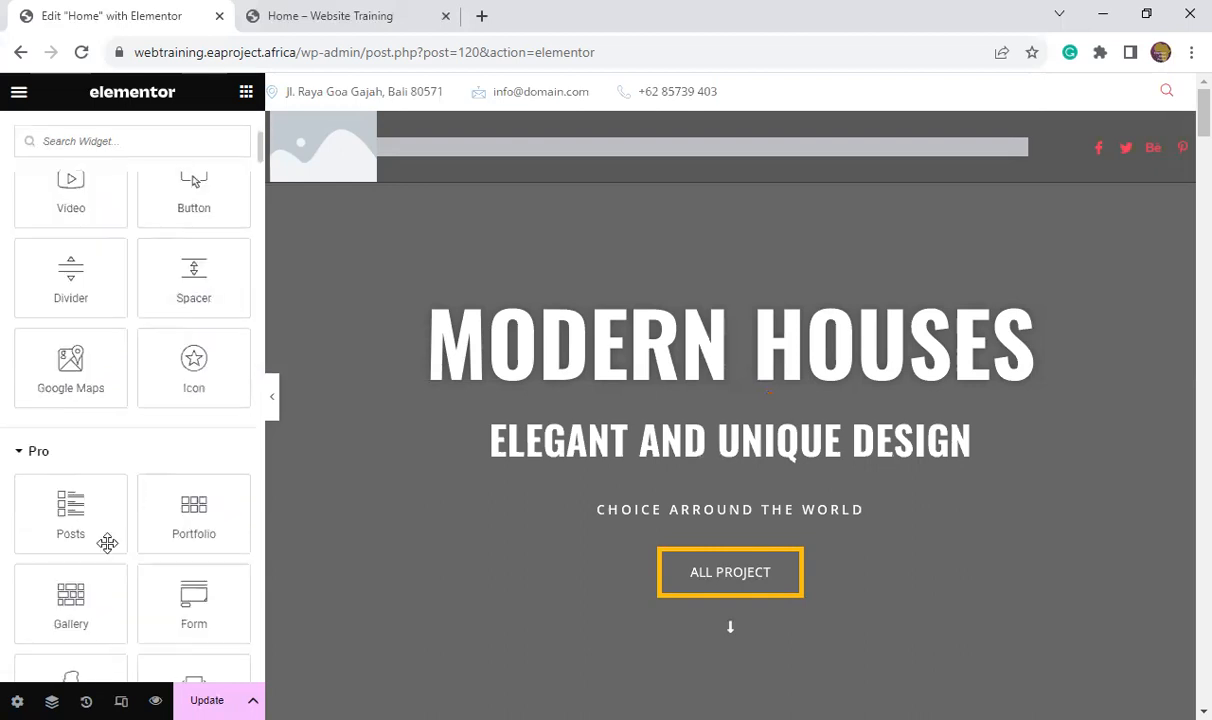
{"action": "scroll", "coordinate": [115, 450], "scroll_direction": "down", "scroll_amount": 2}
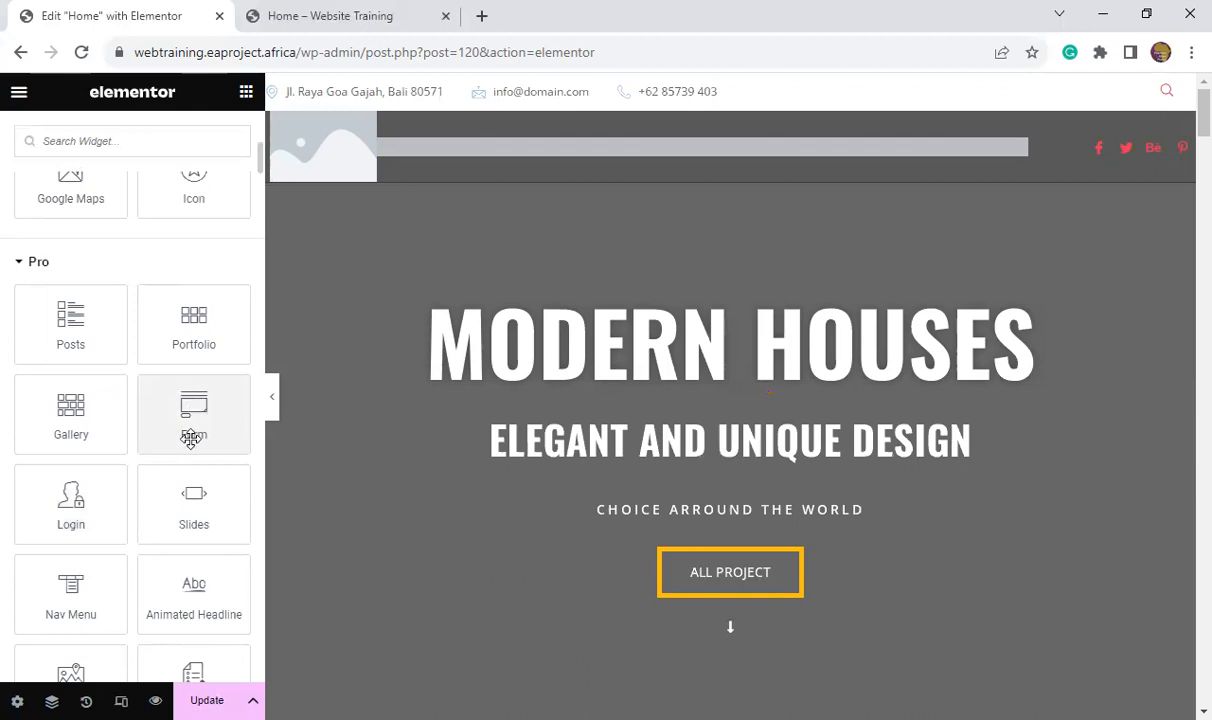
{"action": "scroll", "coordinate": [178, 418], "scroll_direction": "down", "scroll_amount": 1}
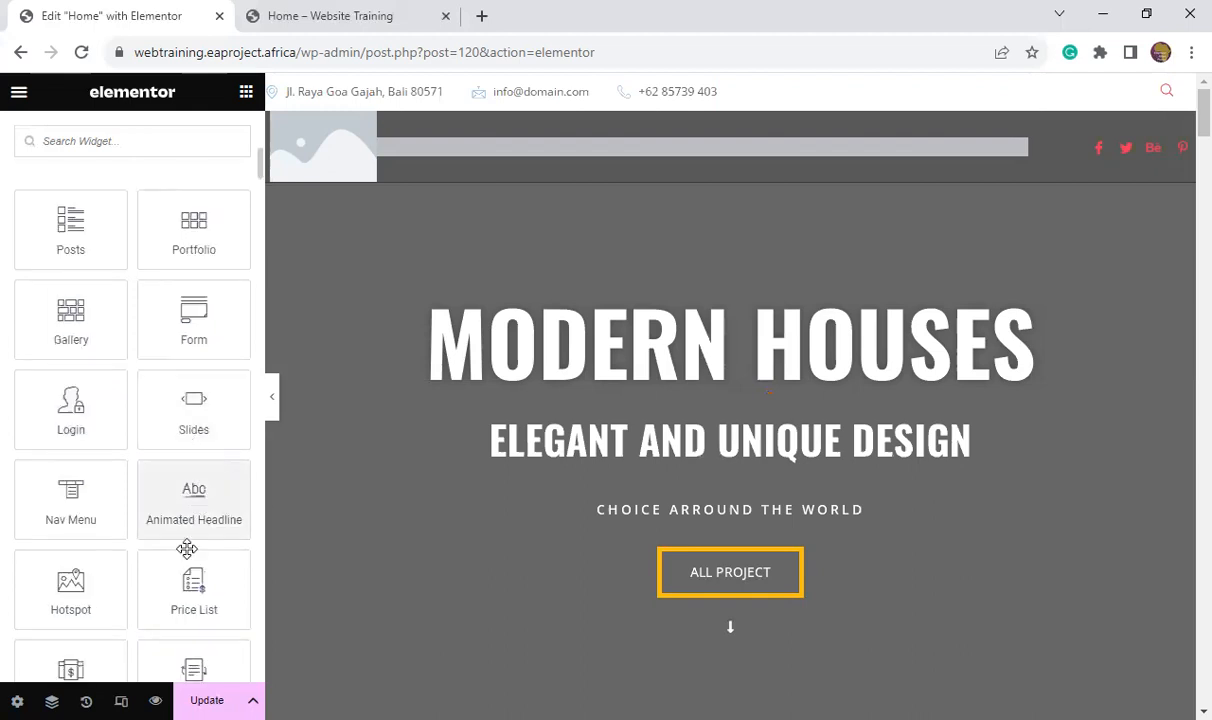
{"action": "scroll", "coordinate": [163, 547], "scroll_direction": "down", "scroll_amount": 1}
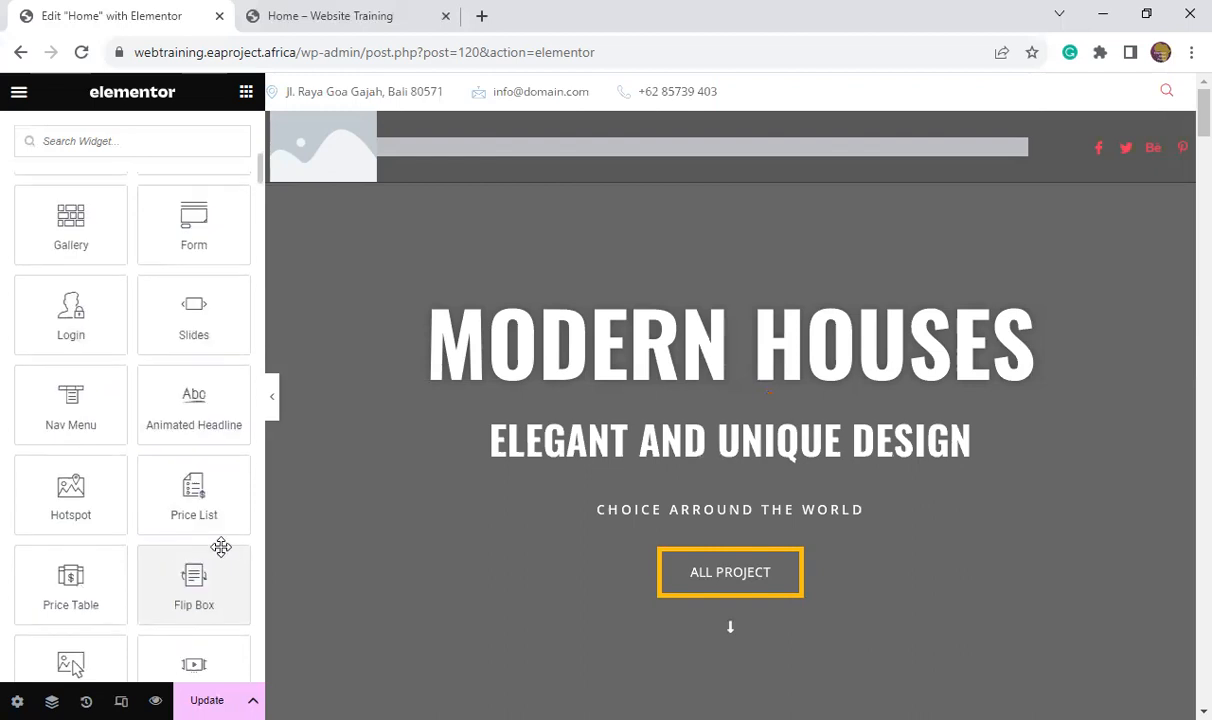
{"action": "left_click_drag", "start_coordinate": [76, 558], "coordinate": [187, 577]}
{"action": "scroll", "coordinate": [187, 577], "scroll_direction": "down", "scroll_amount": 1}
{"action": "scroll", "coordinate": [187, 577], "scroll_direction": "down", "scroll_amount": 2}
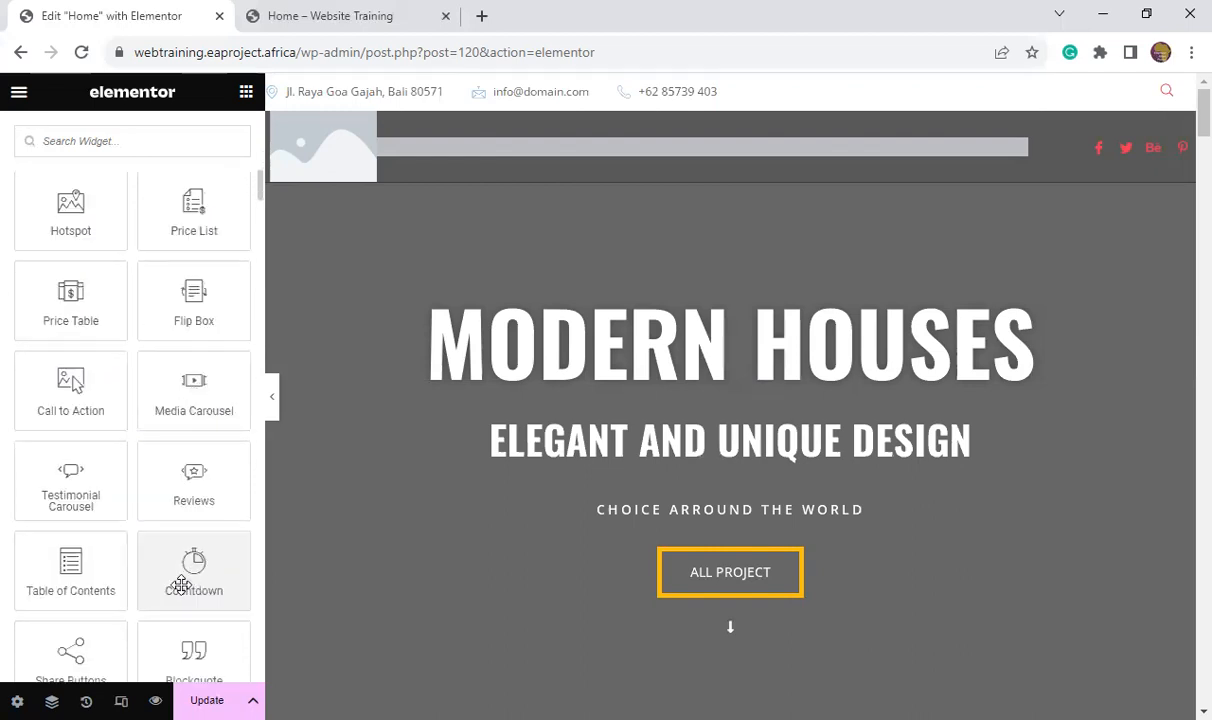
{"action": "scroll", "coordinate": [181, 585], "scroll_direction": "down", "scroll_amount": 1}
{"action": "scroll", "coordinate": [175, 585], "scroll_direction": "down", "scroll_amount": 1}
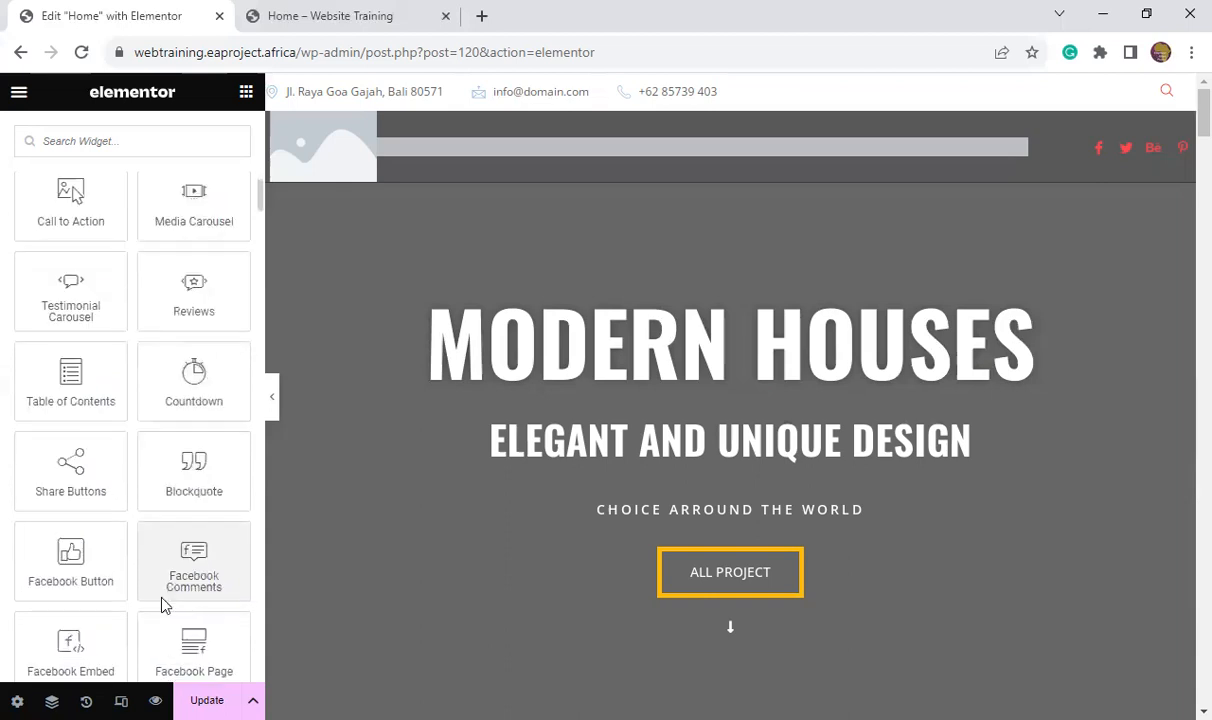
{"action": "scroll", "coordinate": [160, 565], "scroll_direction": "down", "scroll_amount": 1}
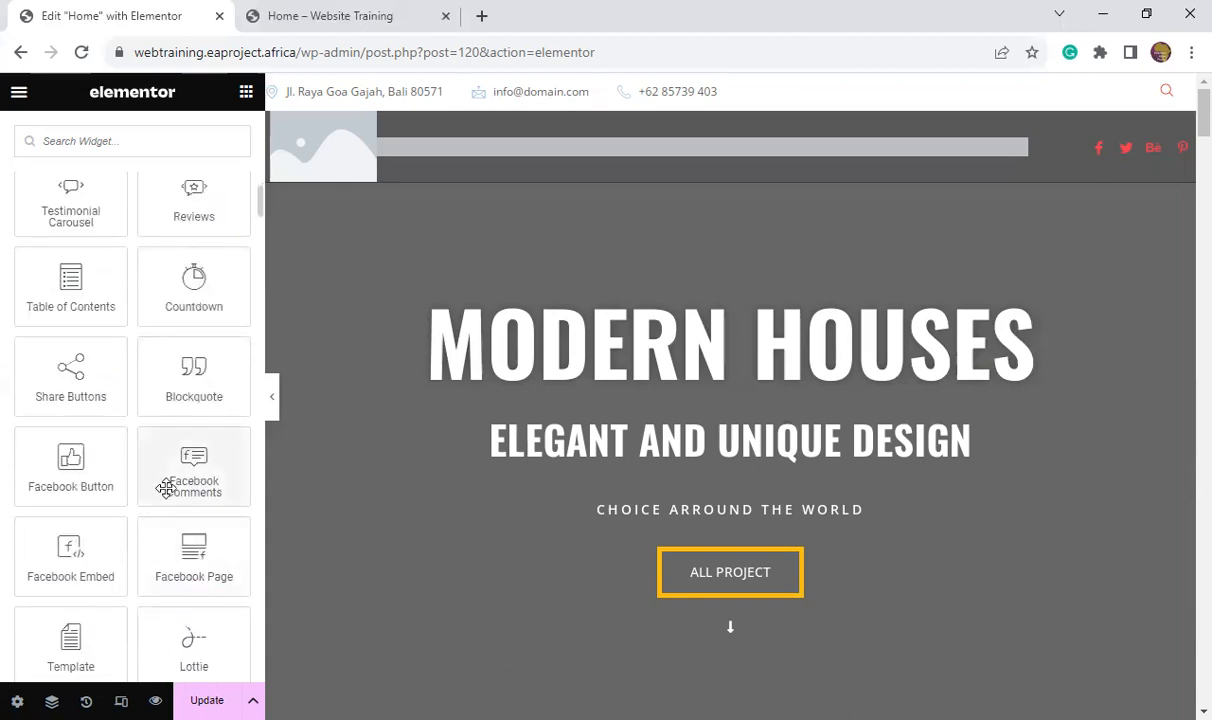
- Look through the complete Pro widget group down to Progress Tracker and the start of the General group
{"action": "scroll", "coordinate": [166, 487], "scroll_direction": "up", "scroll_amount": 5}
{"action": "scroll", "coordinate": [166, 487], "scroll_direction": "up", "scroll_amount": 3}
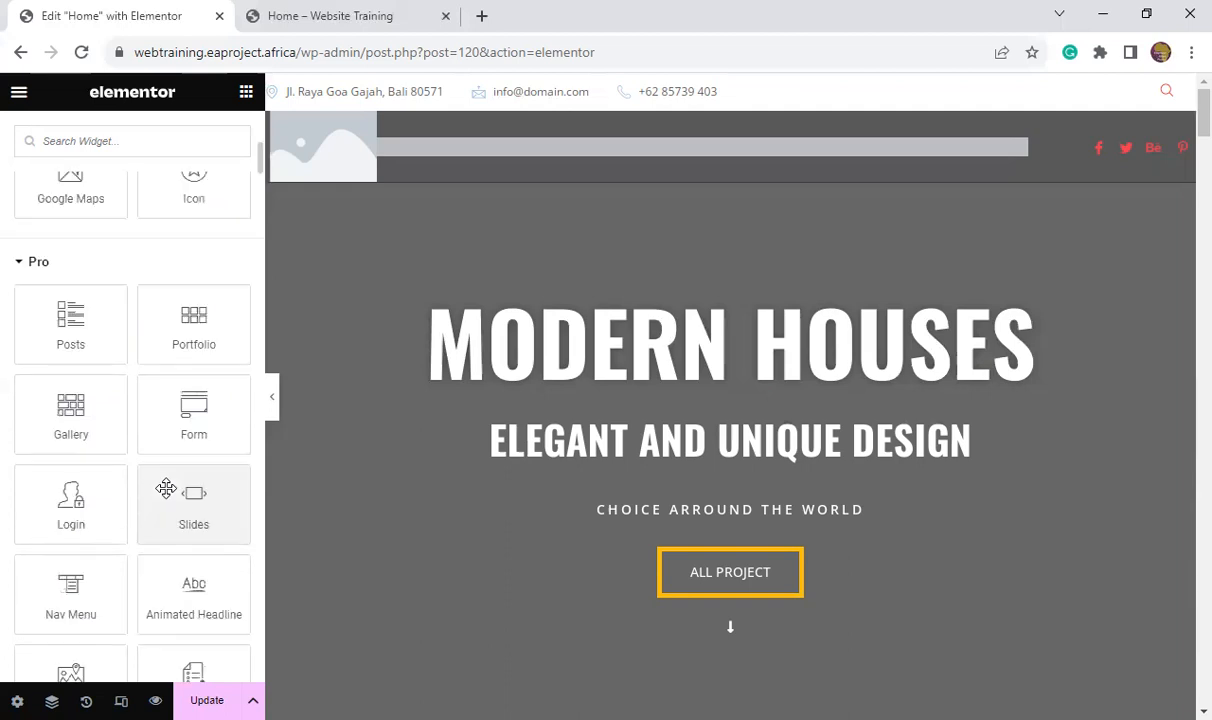
{"action": "scroll", "coordinate": [166, 487], "scroll_direction": "down", "scroll_amount": 4}
{"action": "scroll", "coordinate": [166, 487], "scroll_direction": "down", "scroll_amount": 2}
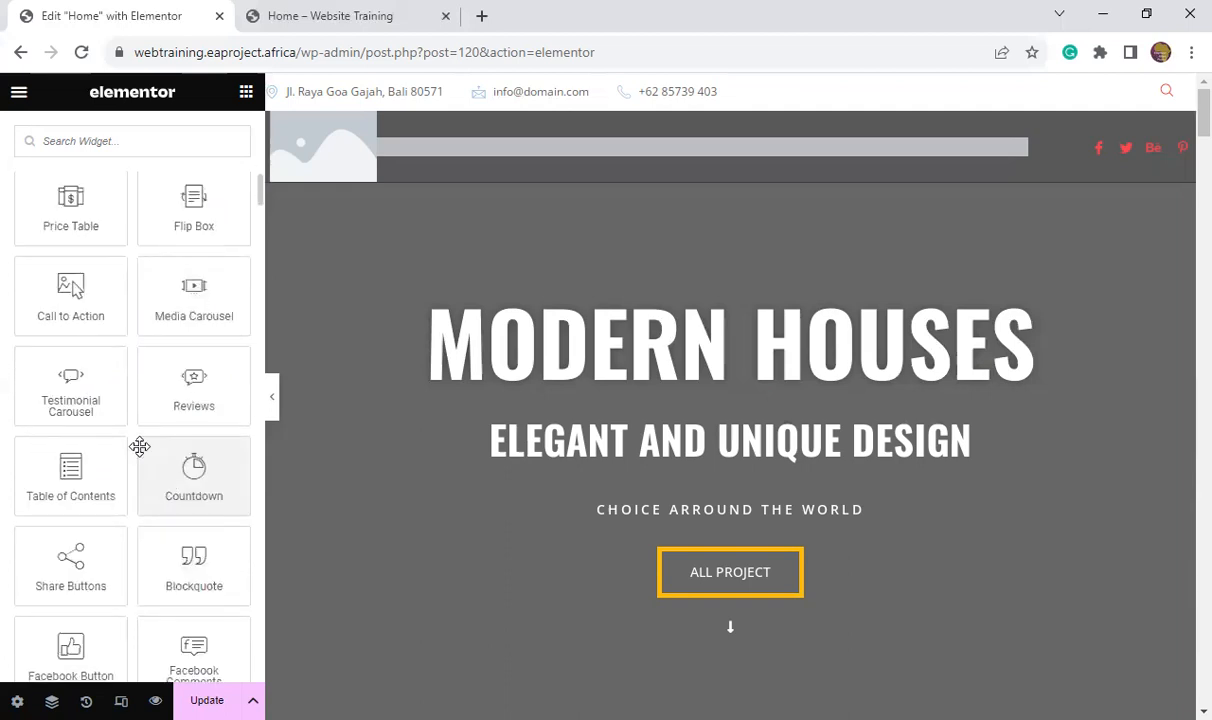
{"action": "scroll", "coordinate": [169, 476], "scroll_direction": "down", "scroll_amount": 6}
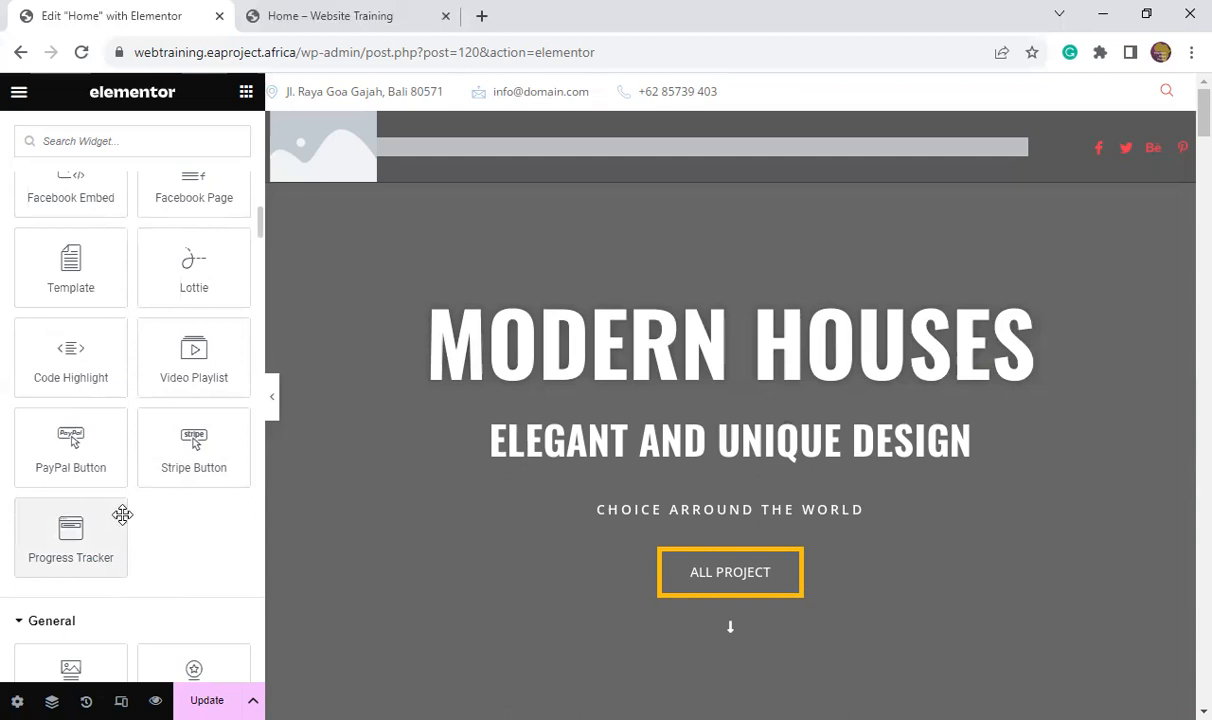
{"action": "scroll", "coordinate": [124, 514], "scroll_direction": "up", "scroll_amount": 15}
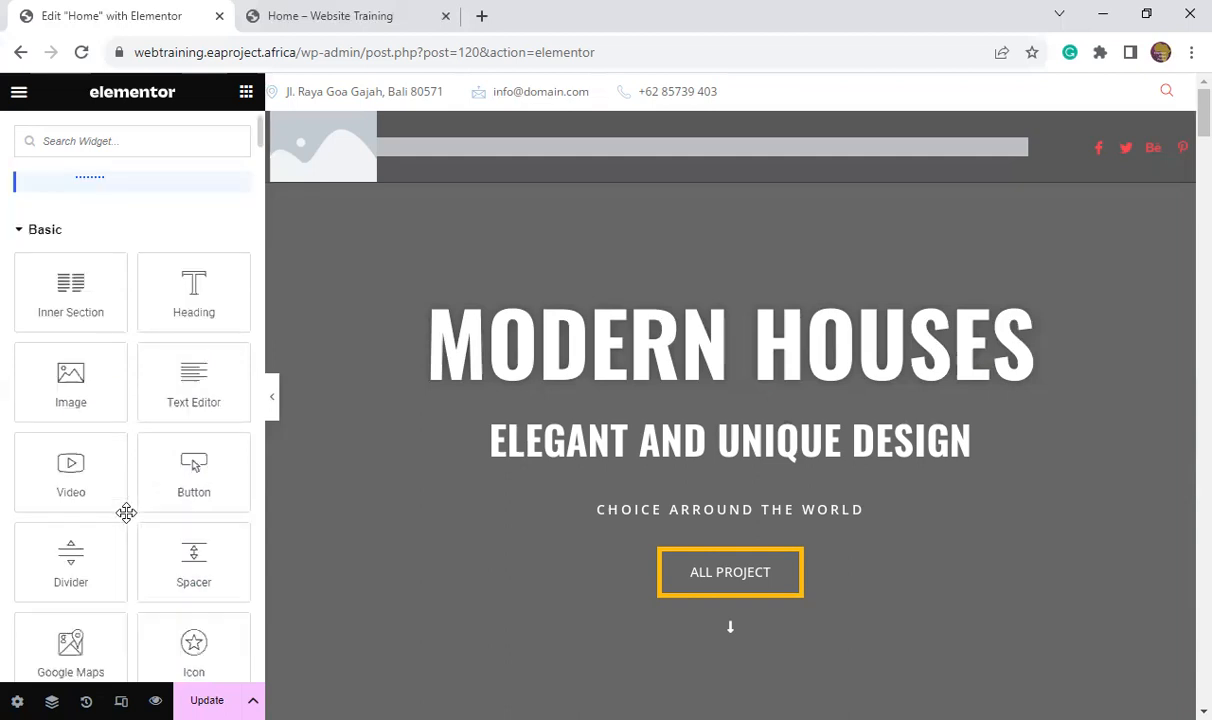
{"action": "scroll", "coordinate": [126, 513], "scroll_direction": "up", "scroll_amount": 1}
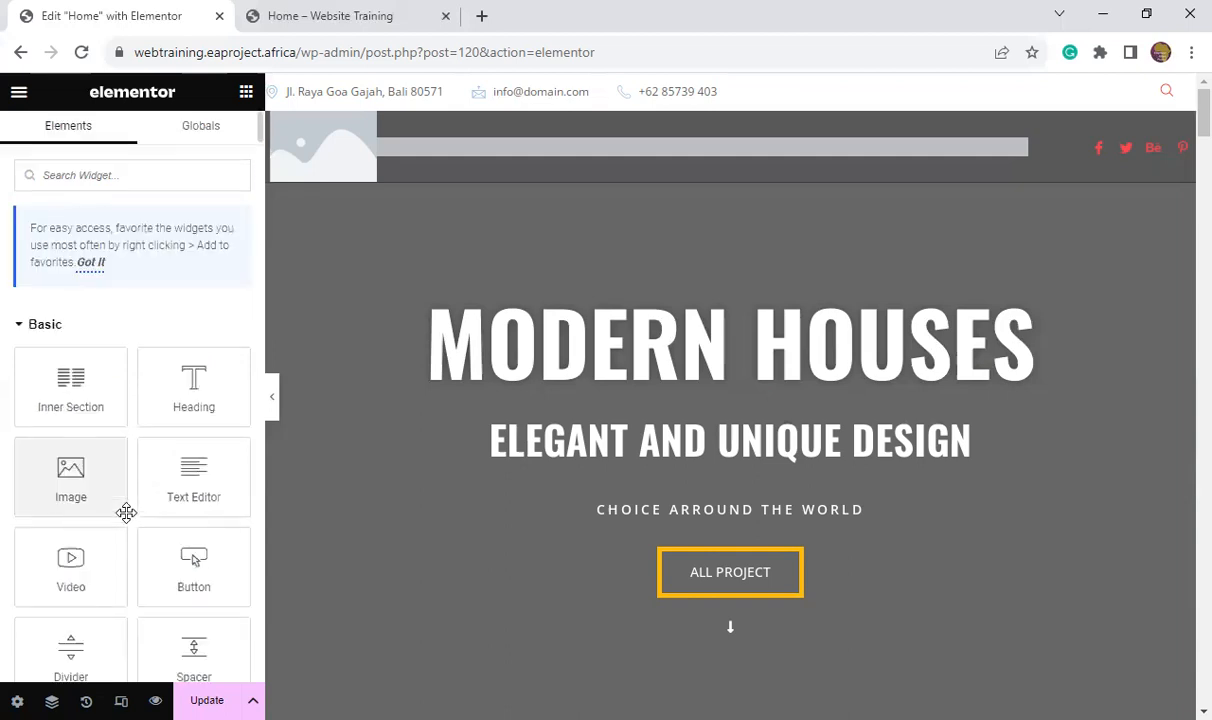
- Recheck which Basic and Pro widgets, from Inner Section to Stripe Button, are available for editing the page
{"action": "scroll", "coordinate": [176, 450], "scroll_direction": "down", "scroll_amount": 1}
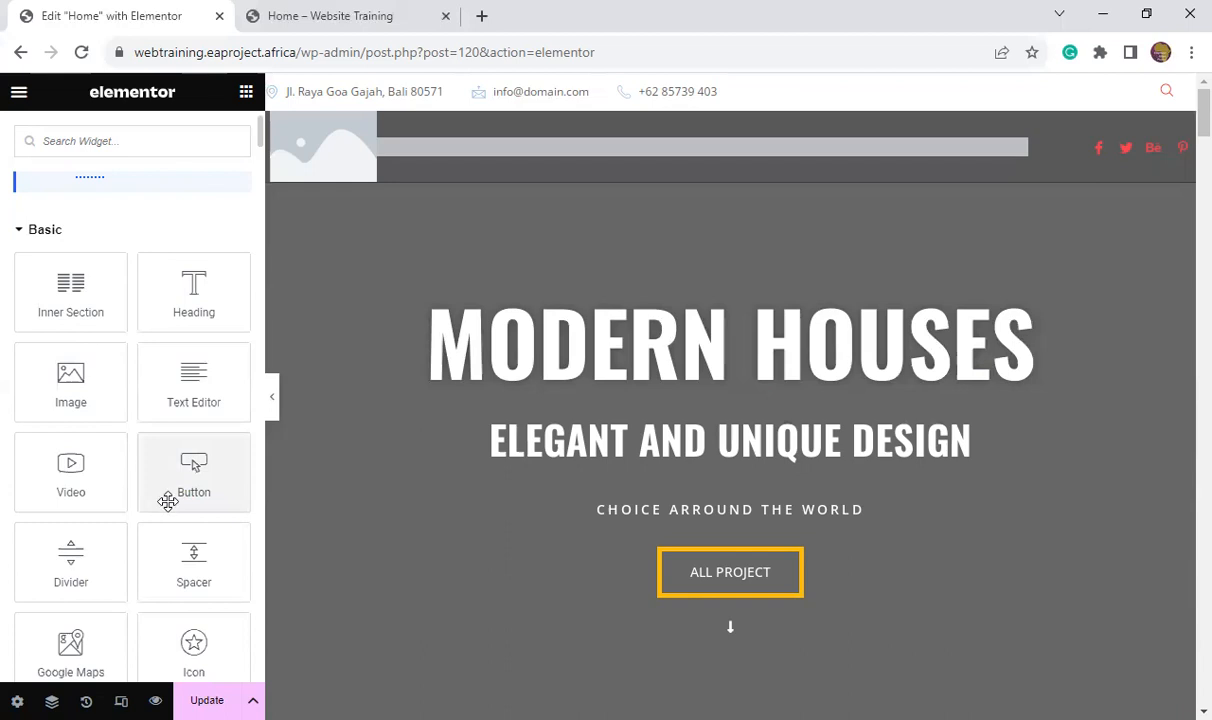
{"action": "scroll", "coordinate": [170, 500], "scroll_direction": "up", "scroll_amount": 1}
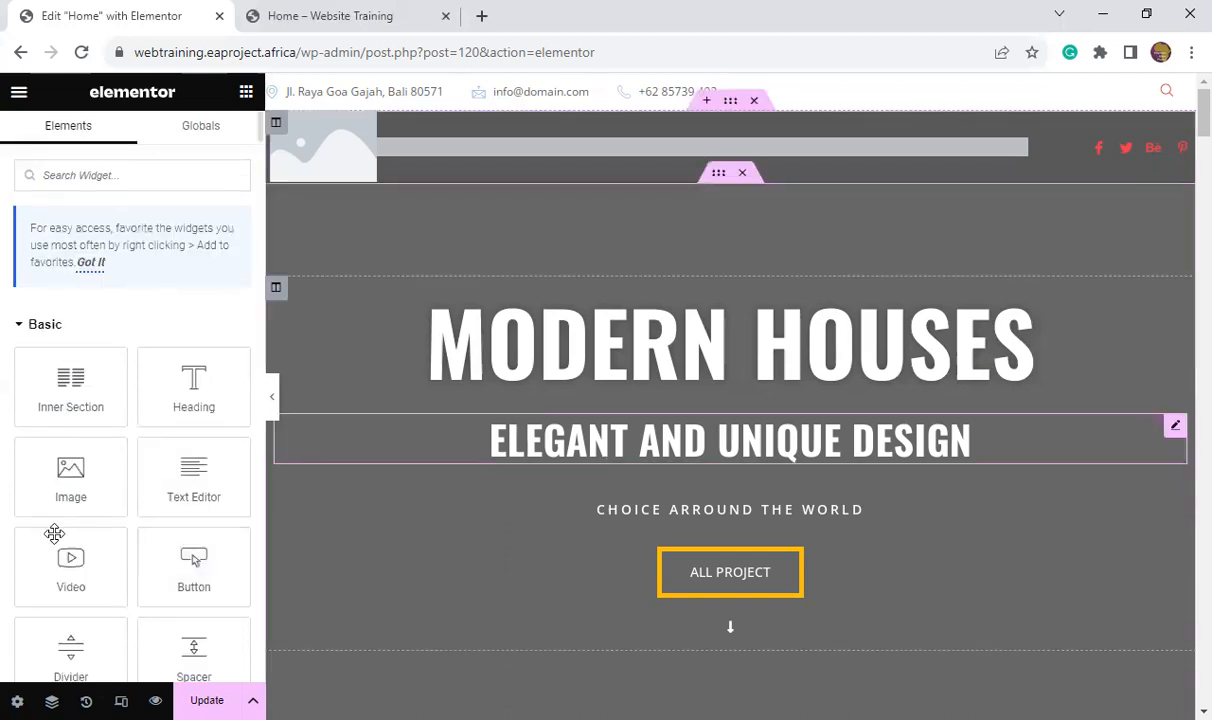
{"action": "scroll", "coordinate": [100, 440], "scroll_direction": "down", "scroll_amount": 4}
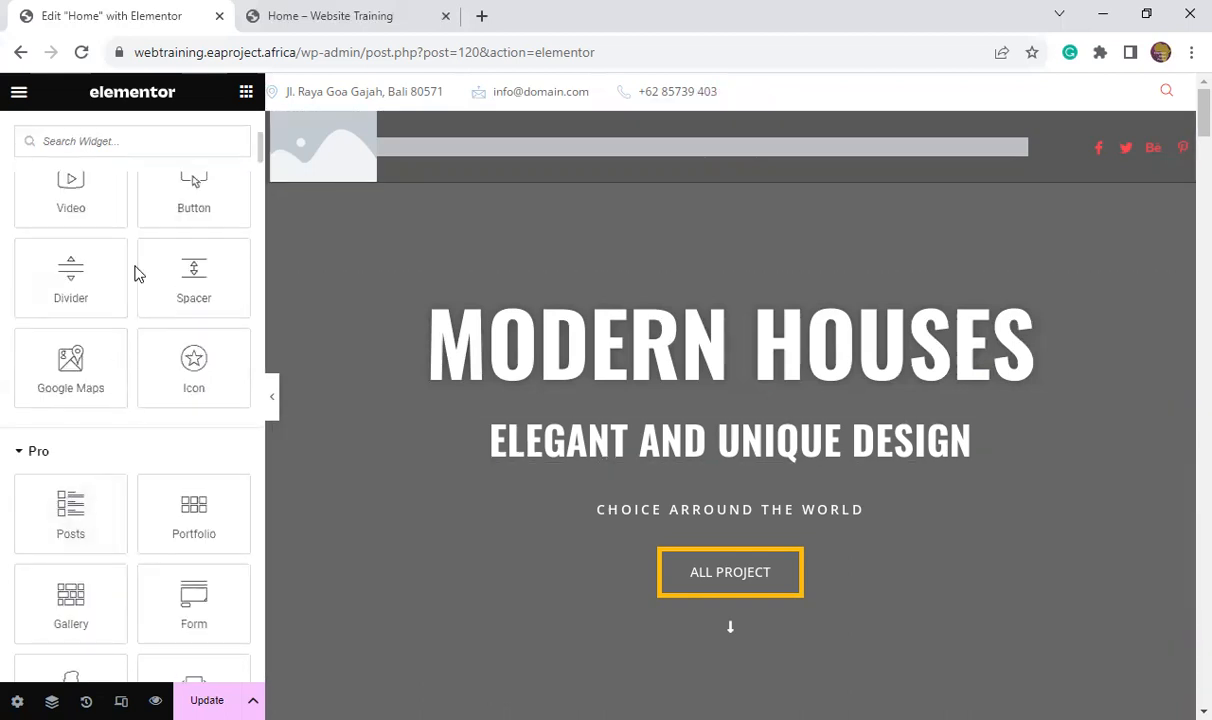
{"action": "scroll", "coordinate": [88, 450], "scroll_direction": "down", "scroll_amount": 3}
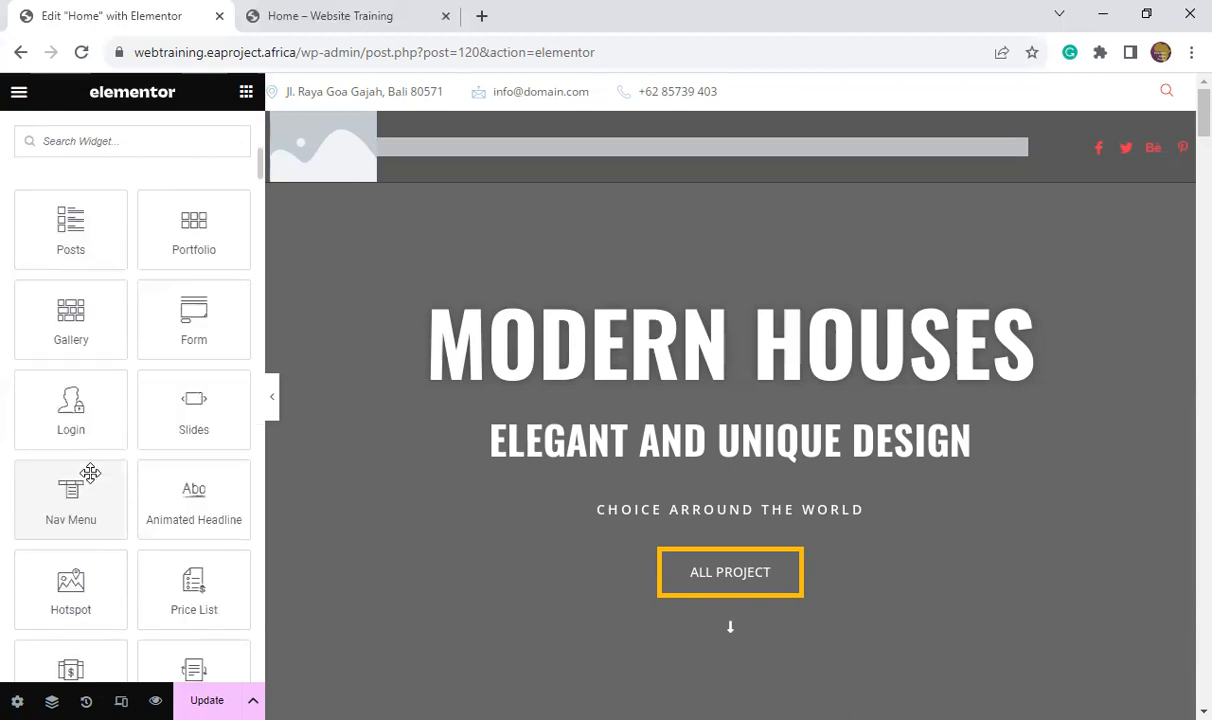
{"action": "scroll", "coordinate": [112, 512], "scroll_direction": "down", "scroll_amount": 7}
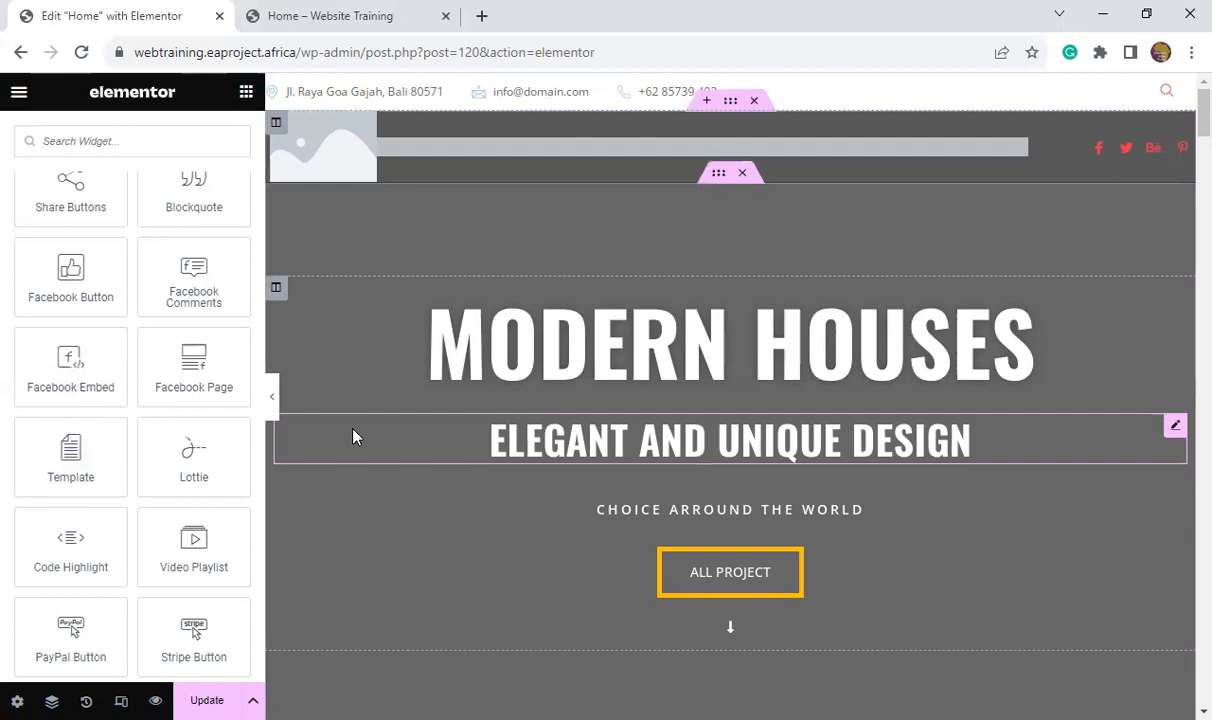
{"action": "scroll", "coordinate": [120, 360], "scroll_direction": "up", "scroll_amount": 3}
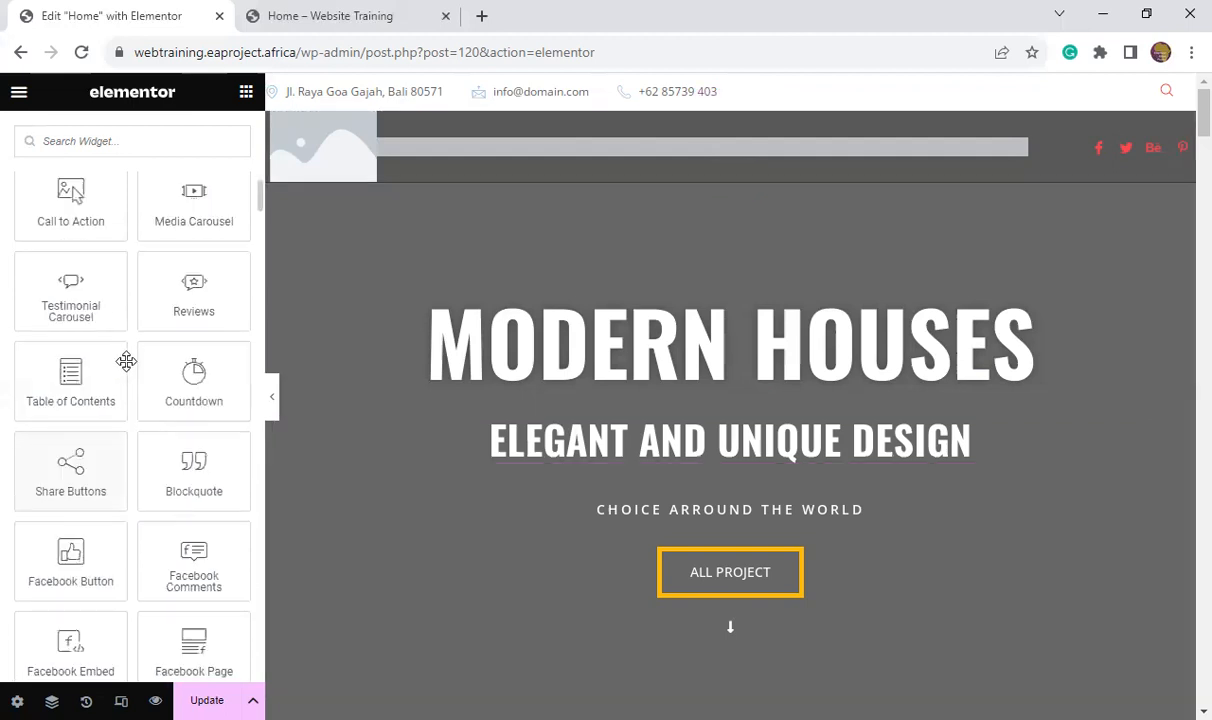
{"action": "scroll", "coordinate": [235, 370], "scroll_direction": "up", "scroll_amount": 6}
{"action": "scroll", "coordinate": [45, 303], "scroll_direction": "up", "scroll_amount": 5}
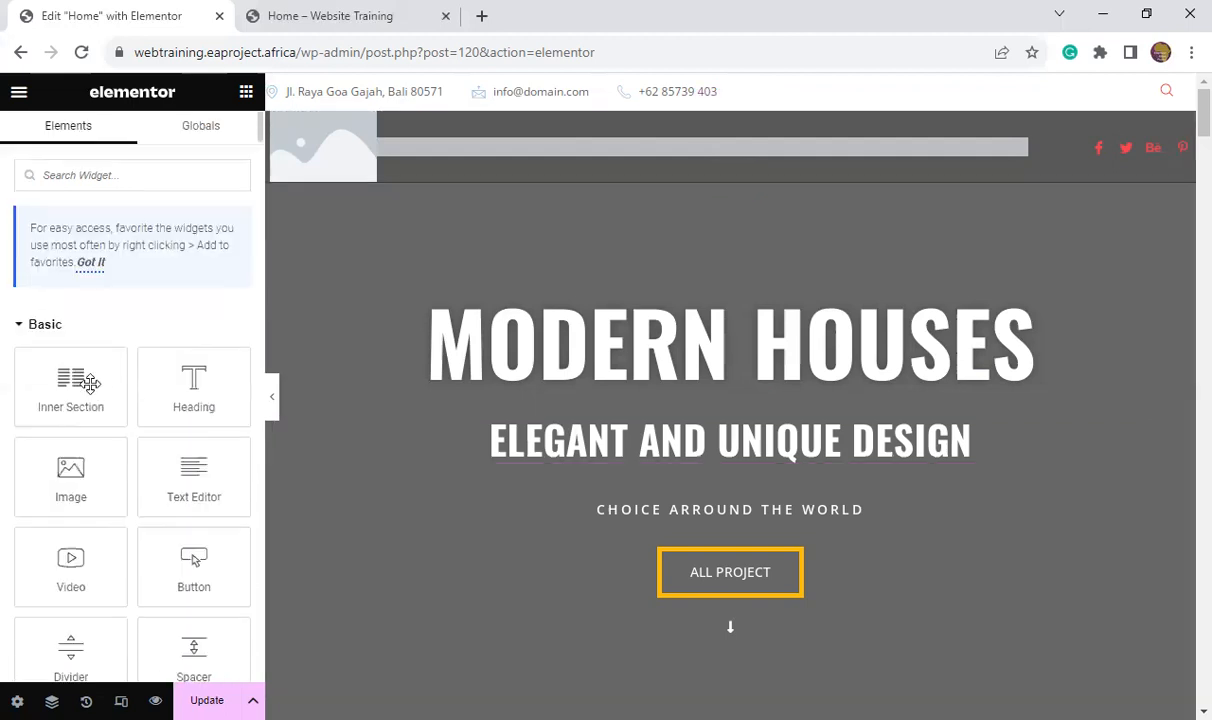
- Inspect the layout settings and available actions of the Modern Houses hero's inner section, and look over the page sections below it
{"action": "scroll", "coordinate": [150, 525], "scroll_direction": "down", "scroll_amount": 1}
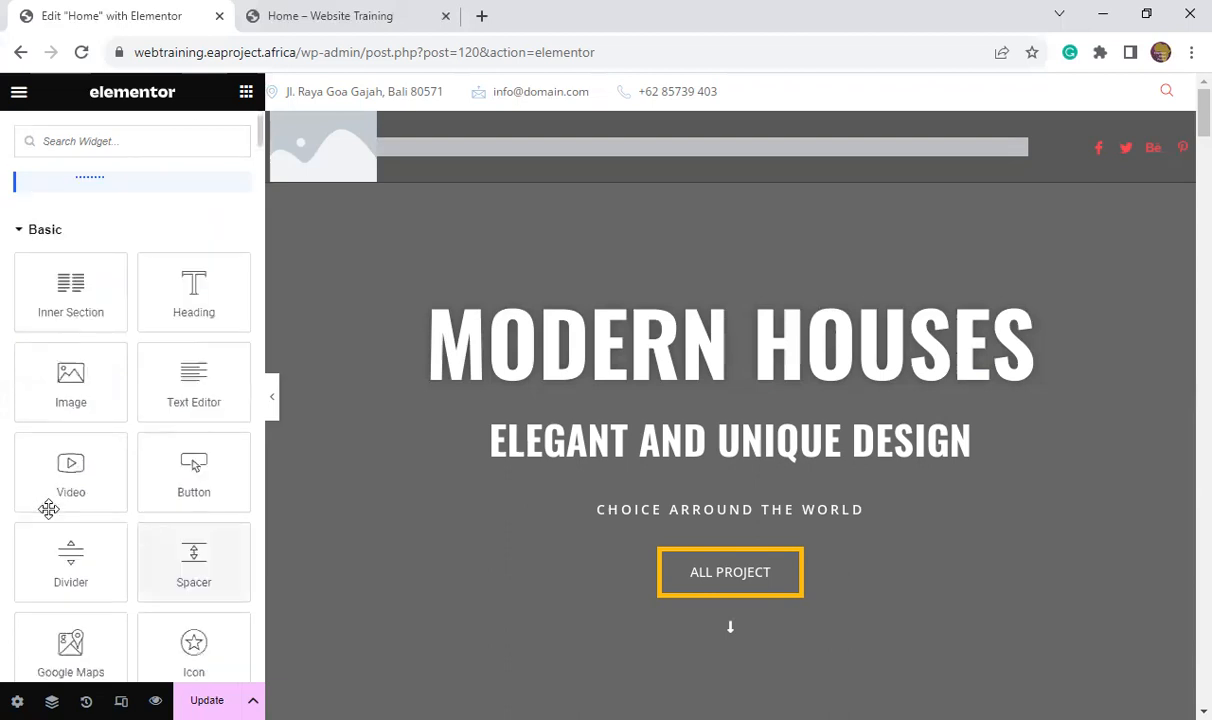
{"action": "scroll", "coordinate": [113, 550], "scroll_direction": "down", "scroll_amount": 3}
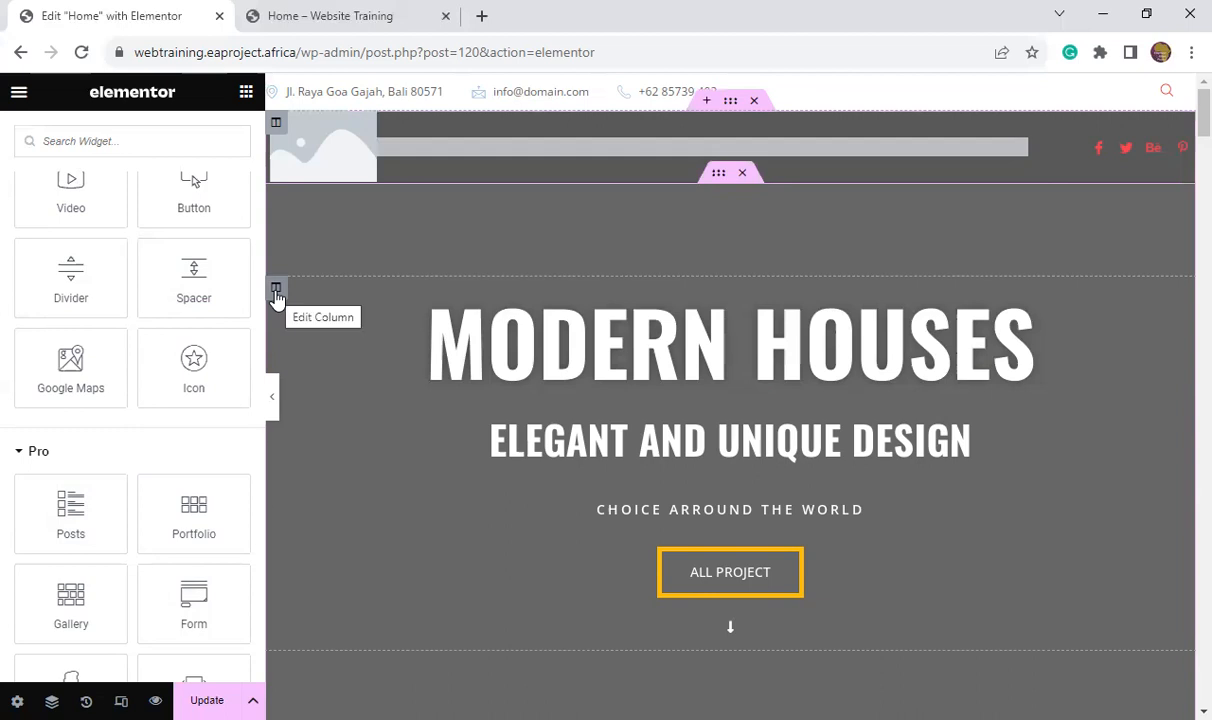
{"action": "left_click", "coordinate": [719, 176]}
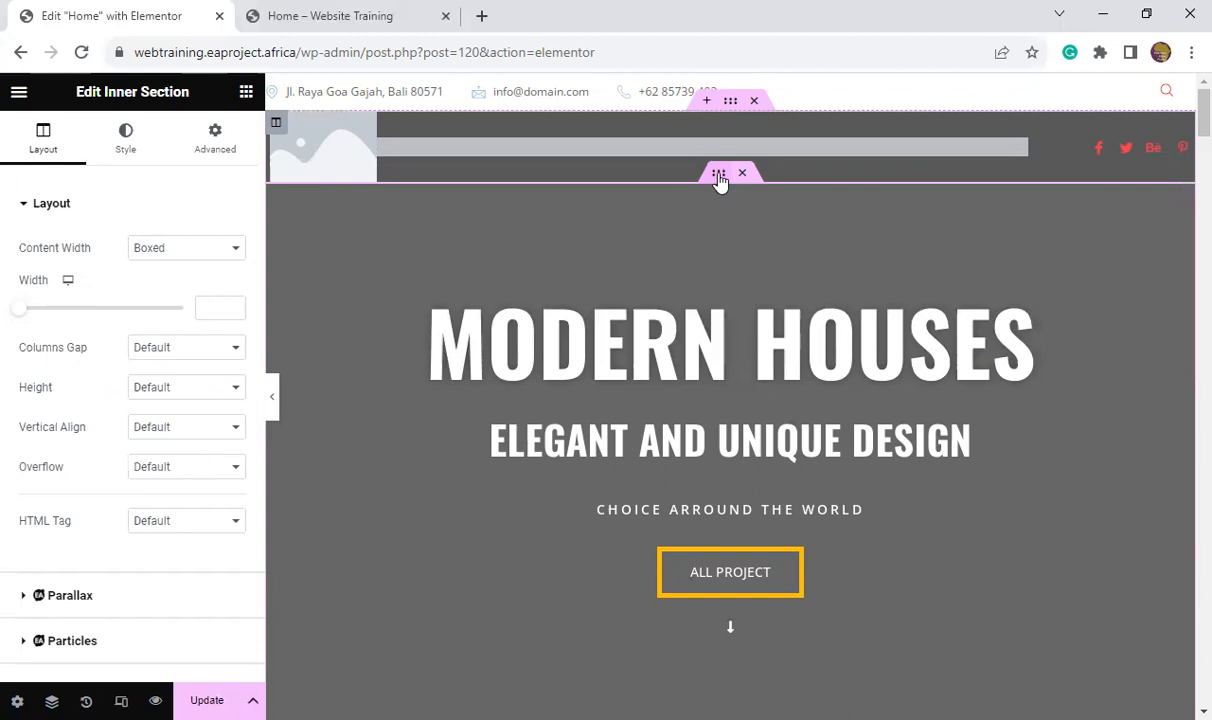
{"action": "right_click", "coordinate": [719, 177]}
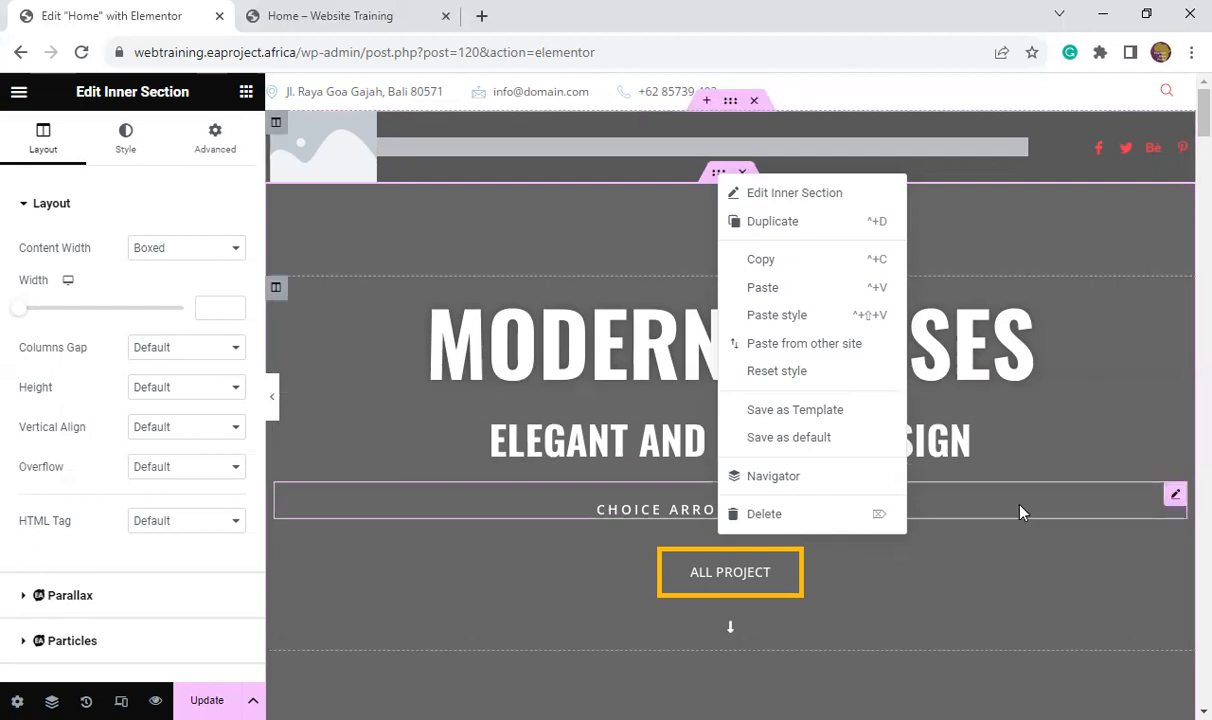
{"action": "scroll", "coordinate": [1005, 512], "scroll_direction": "down", "scroll_amount": 5}
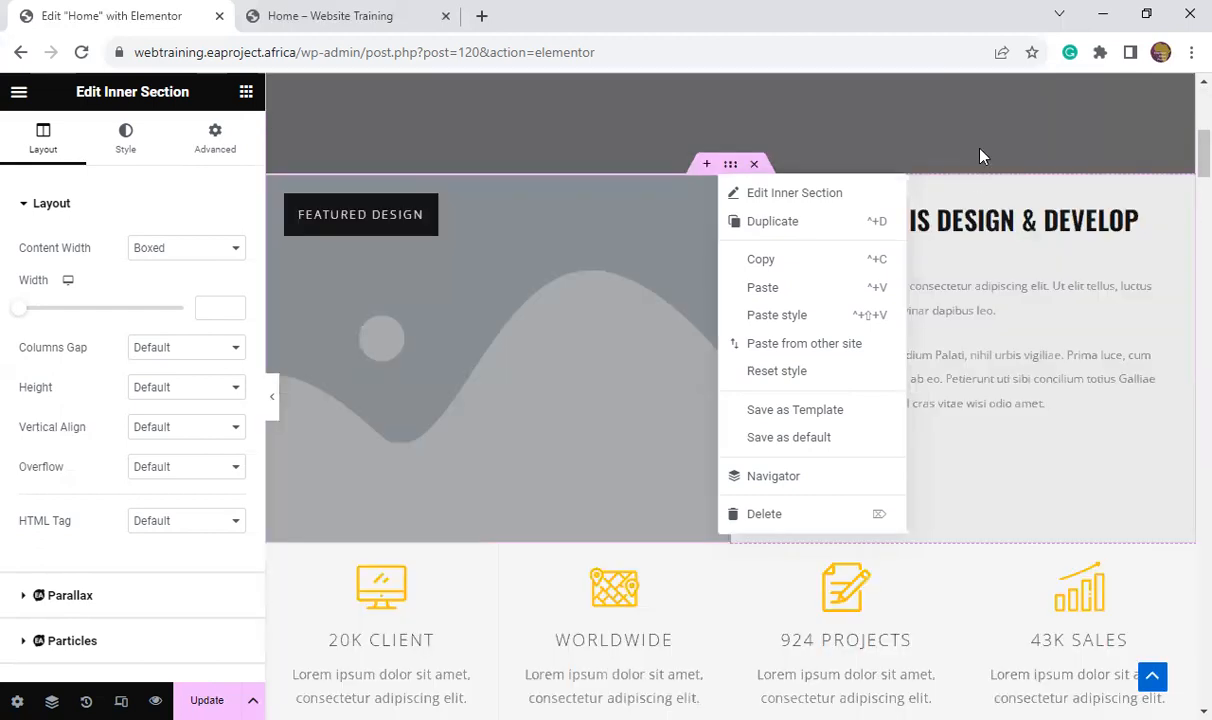
{"action": "left_click", "coordinate": [842, 186]}
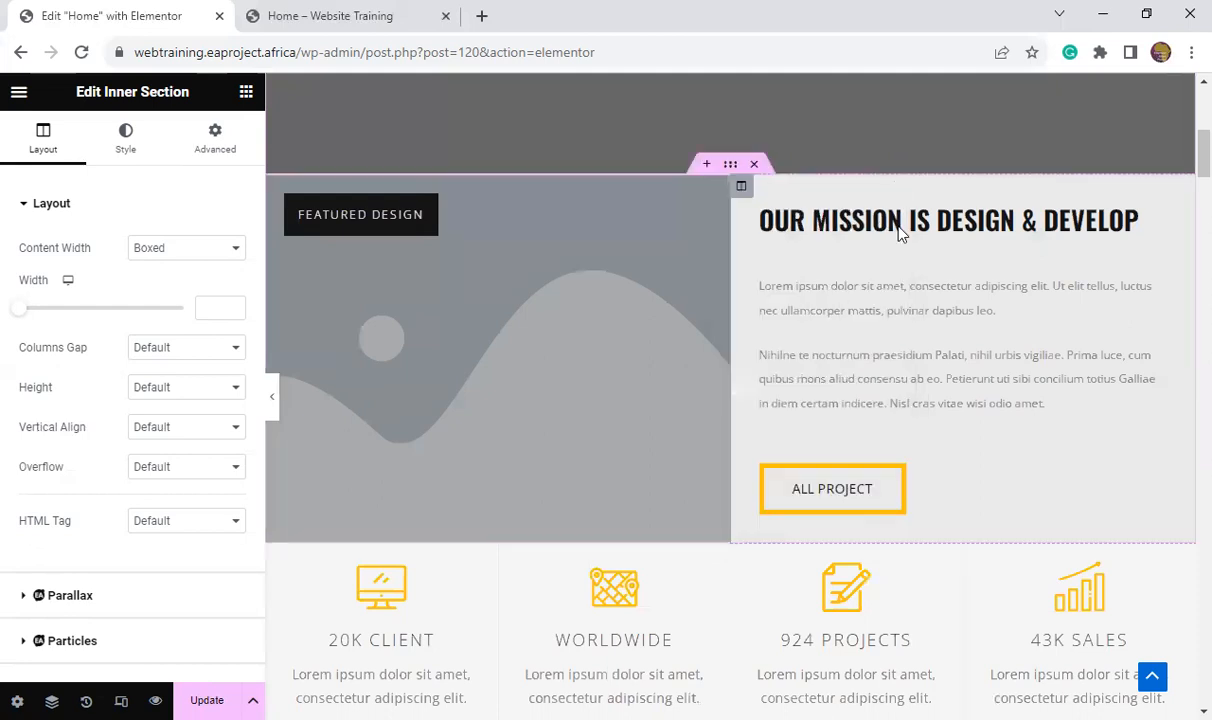
{"action": "scroll", "coordinate": [908, 514], "scroll_direction": "down", "scroll_amount": 8}
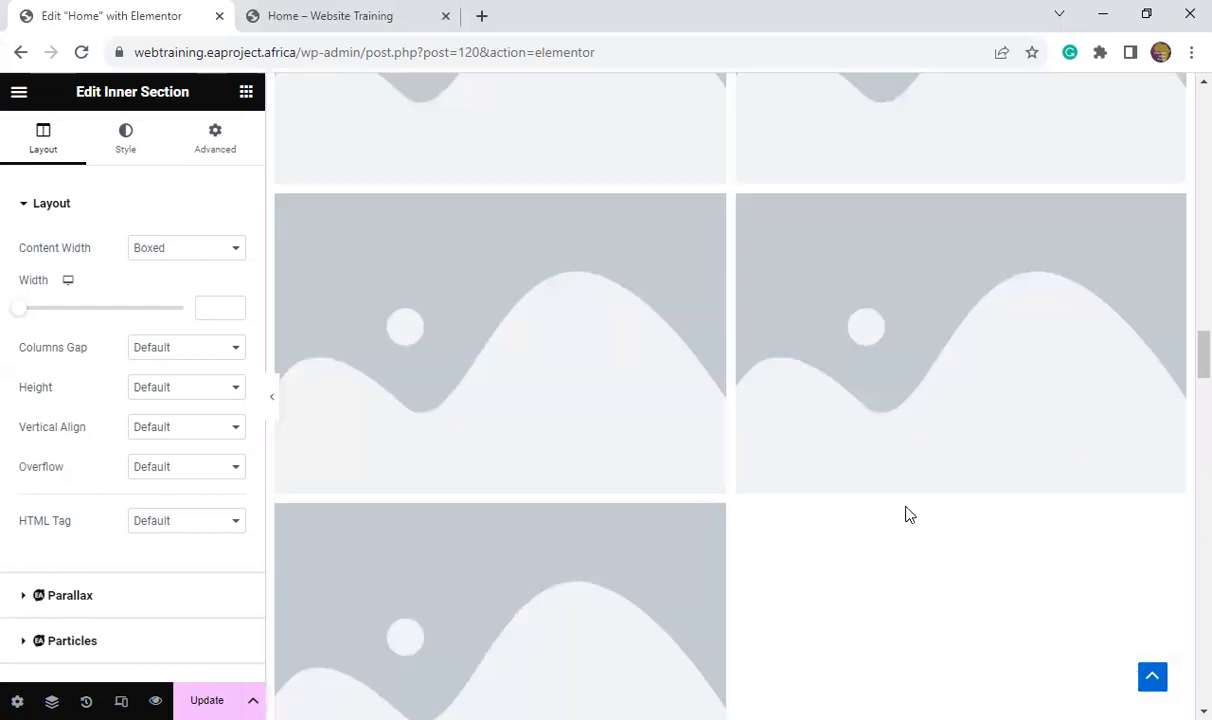
{"action": "scroll", "coordinate": [908, 500], "scroll_direction": "up", "scroll_amount": 5}
{"action": "scroll", "coordinate": [912, 441], "scroll_direction": "up", "scroll_amount": 5}
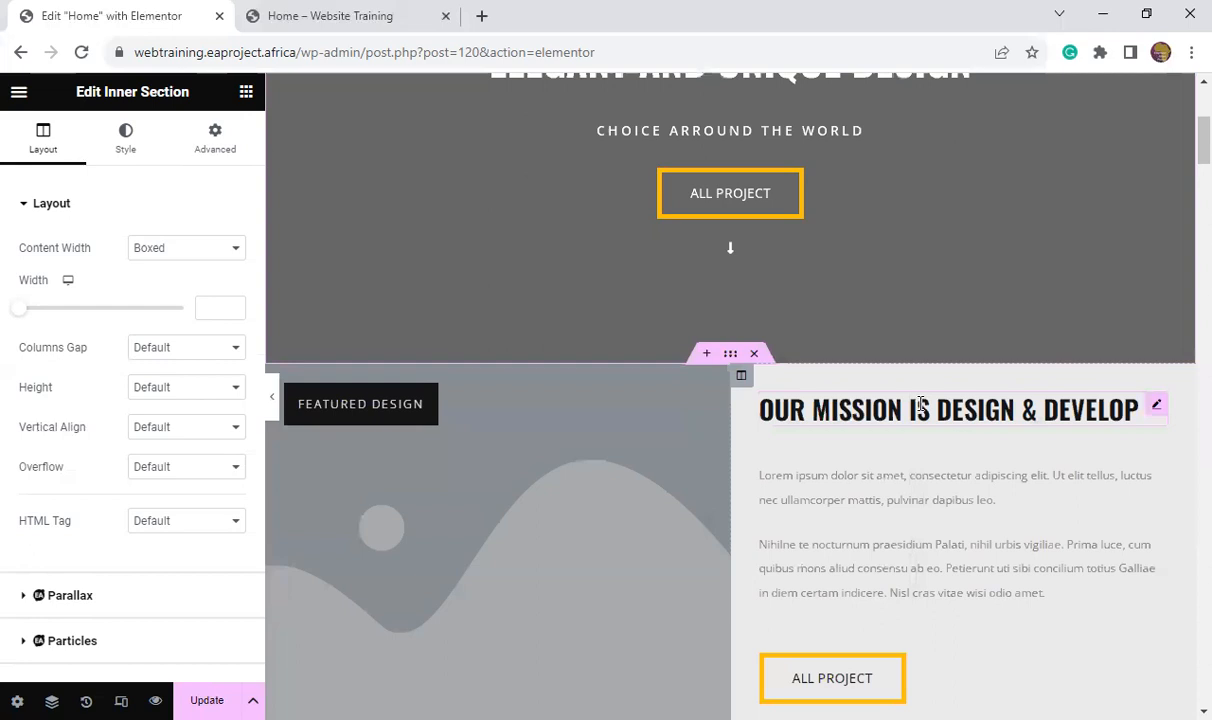
{"action": "scroll", "coordinate": [920, 403], "scroll_direction": "up", "scroll_amount": 4}
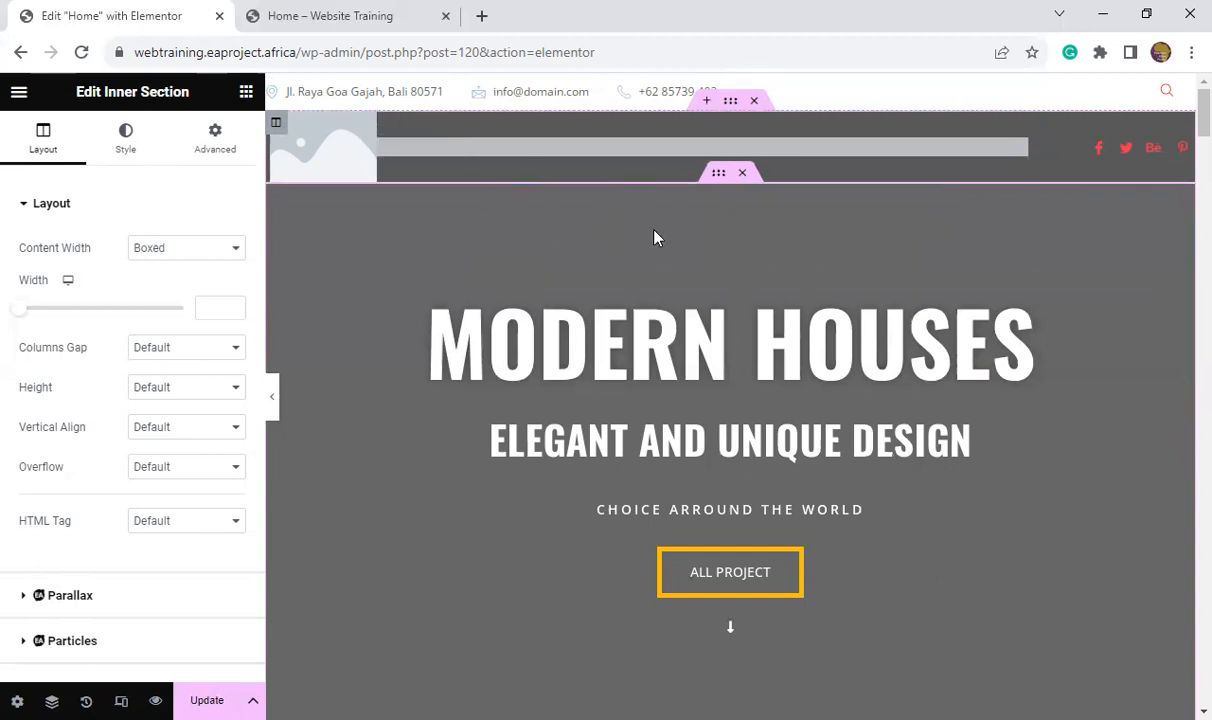
{"action": "left_click", "coordinate": [356, 137]}
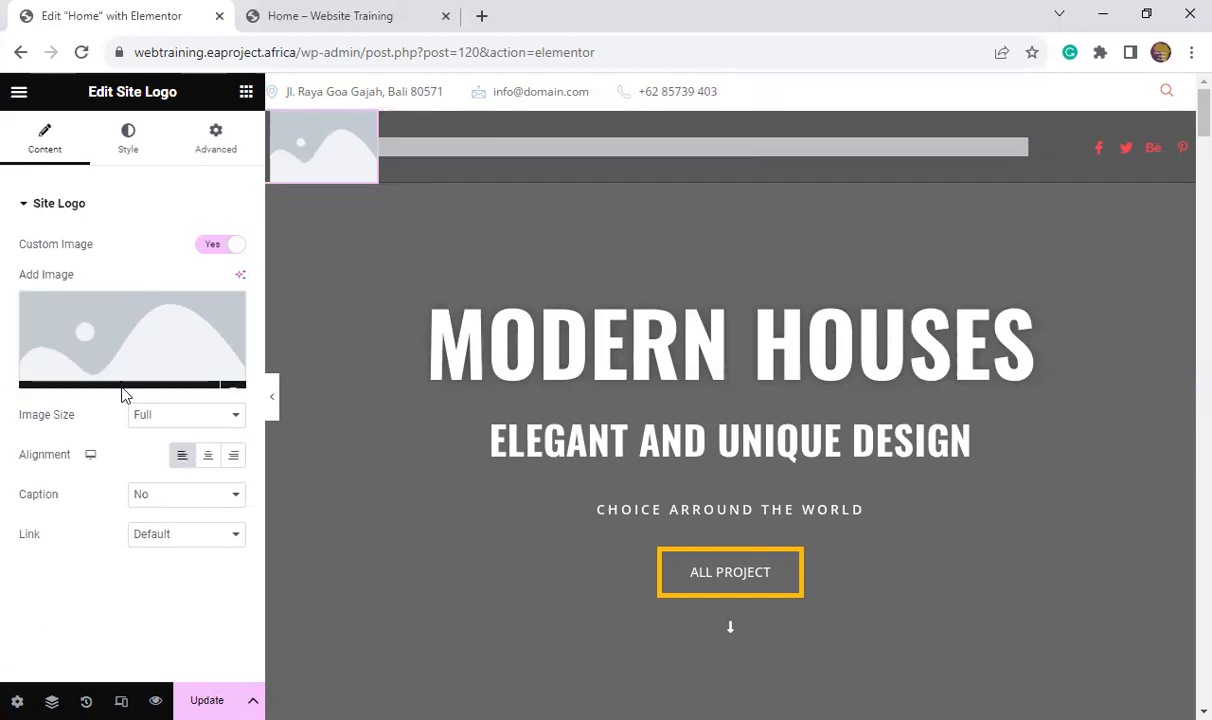
{"action": "mouse_move", "coordinate": [133, 338]}
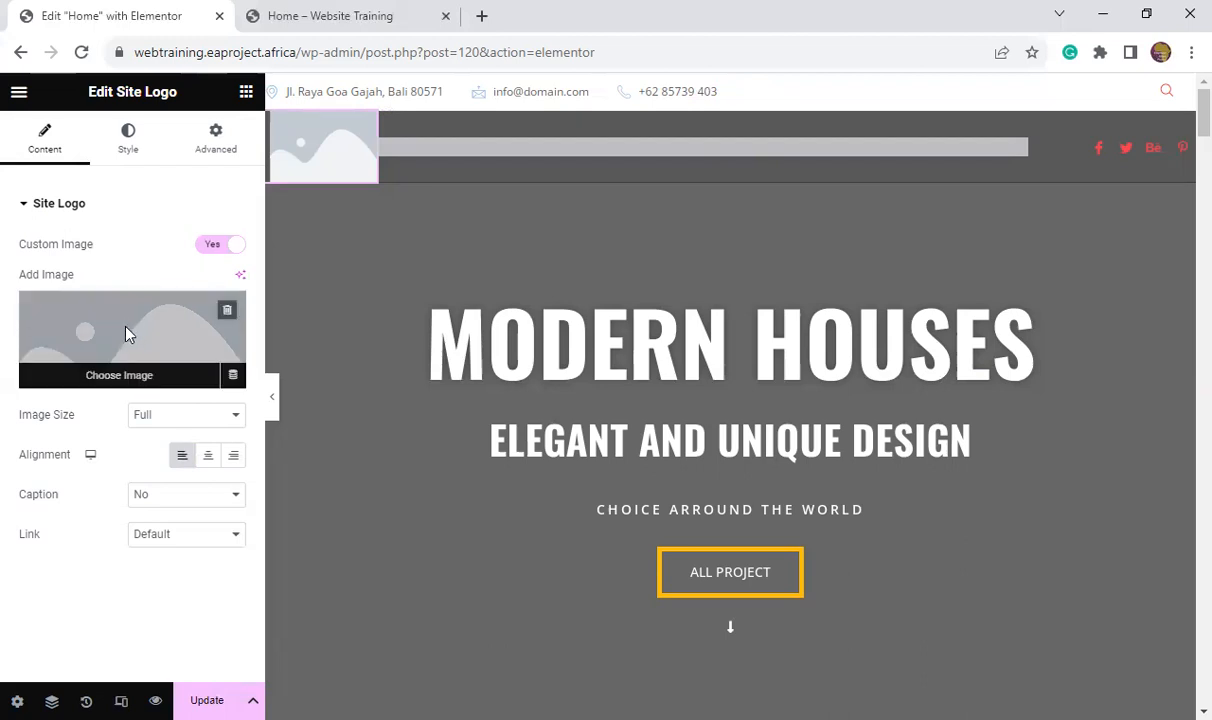
{"action": "left_click", "coordinate": [125, 318]}
{"action": "left_click", "coordinate": [1158, 130]}
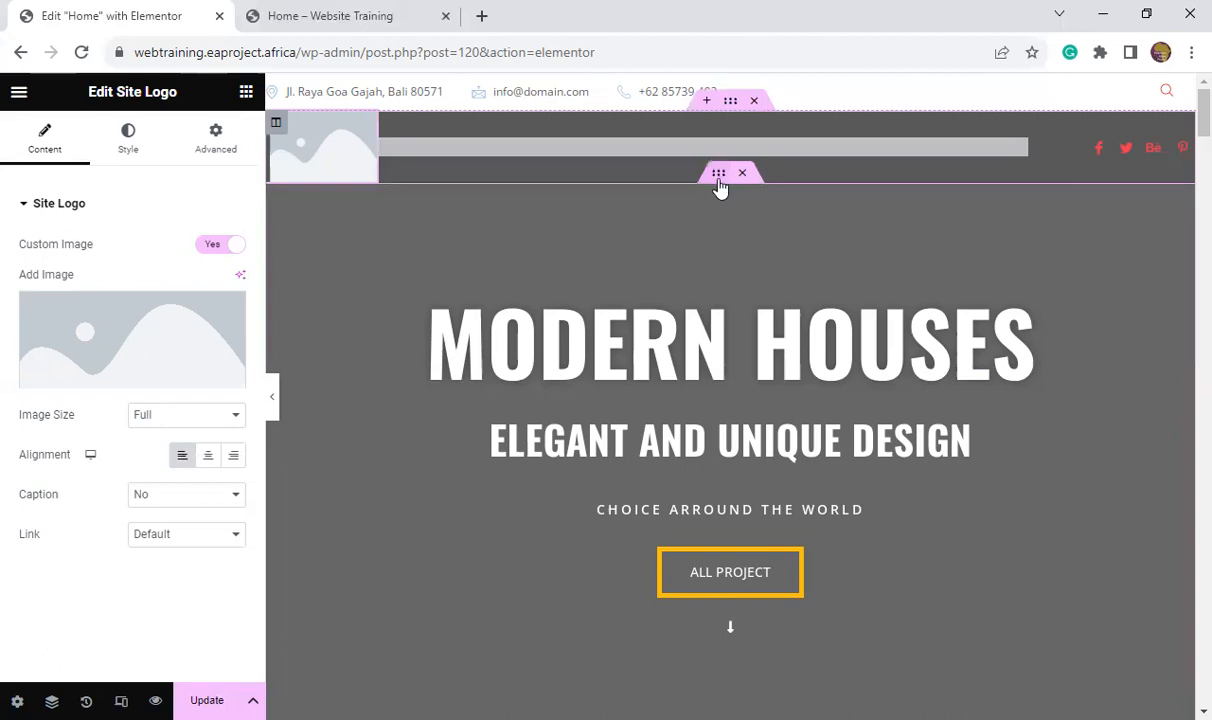
{"action": "left_click", "coordinate": [718, 180]}
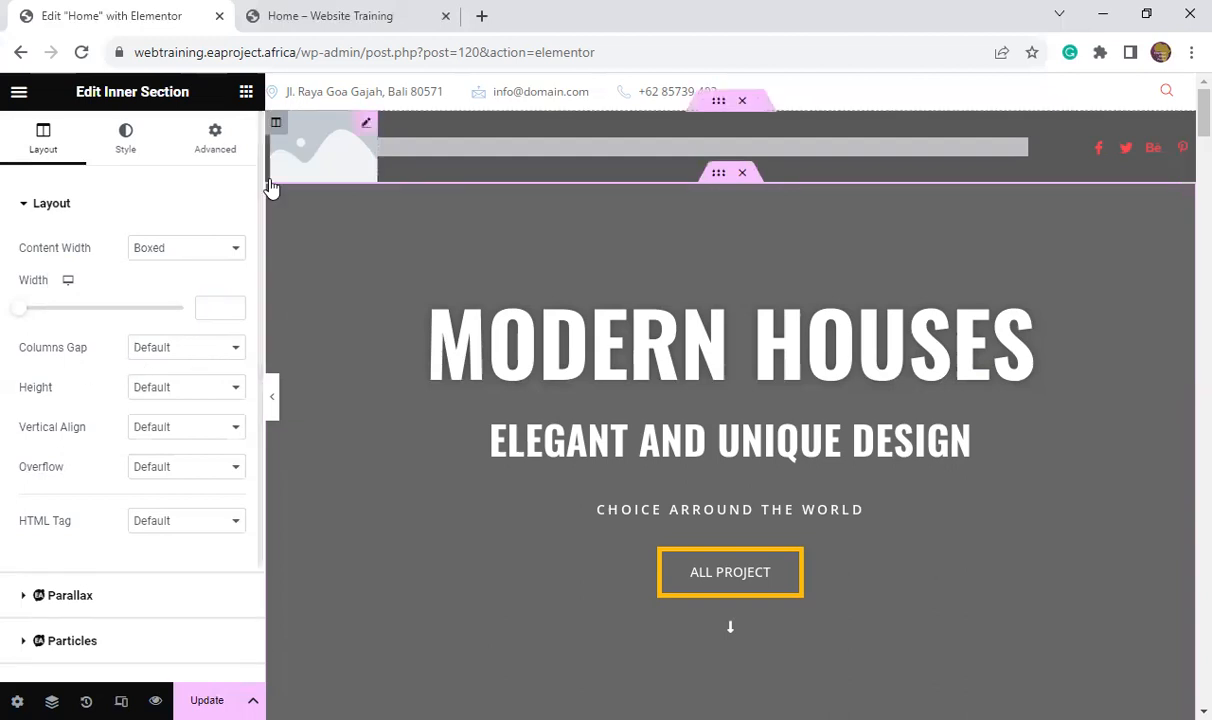
{"action": "left_click", "coordinate": [330, 160]}
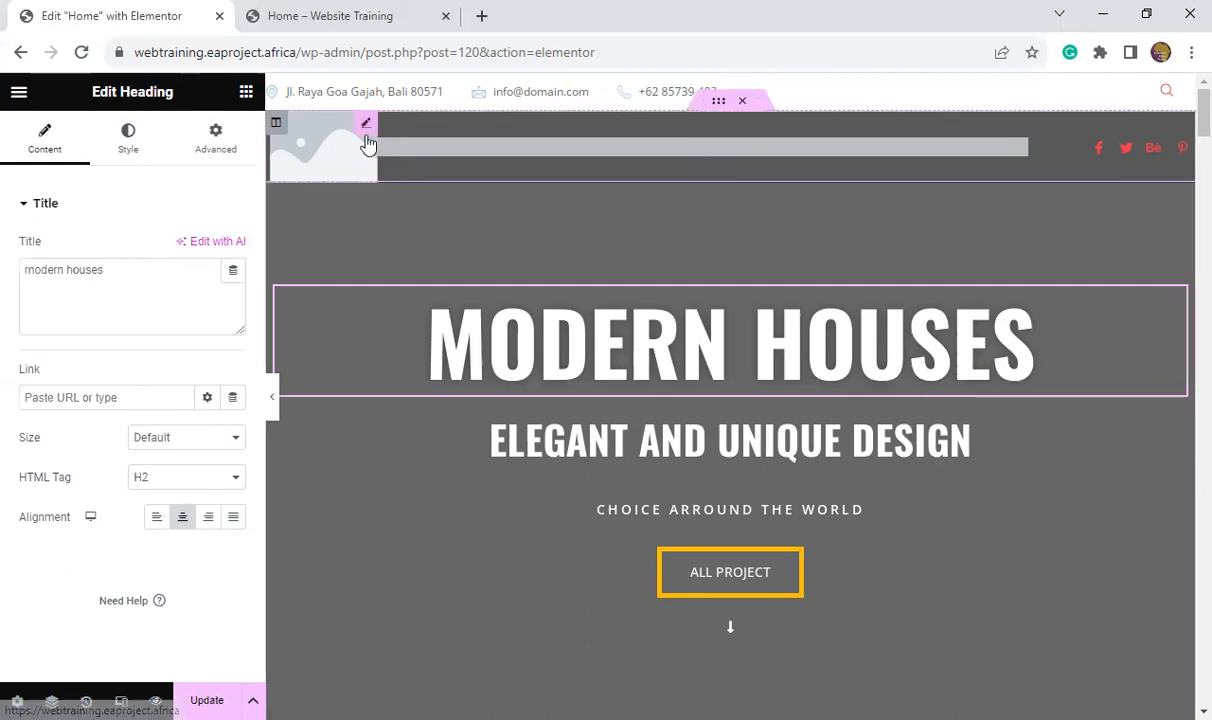
- Open the media chooser for the placeholder image of the header's site logo
{"action": "left_click", "coordinate": [366, 124]}
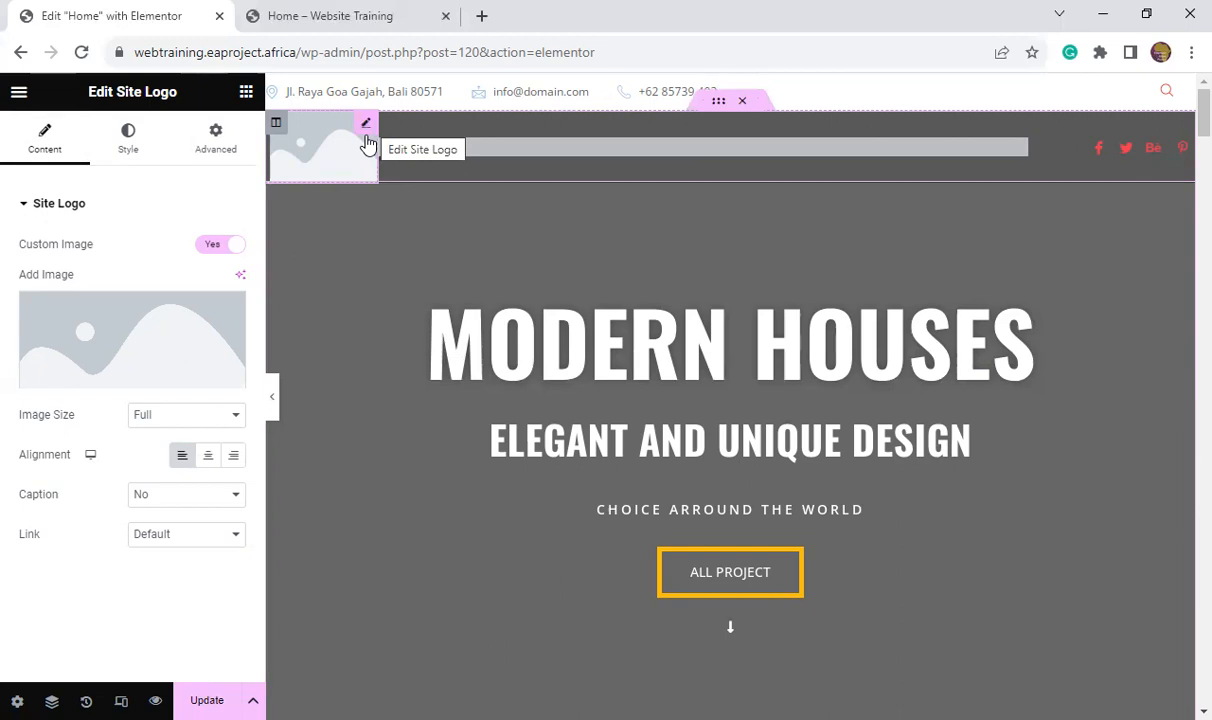
{"action": "mouse_move", "coordinate": [138, 344]}
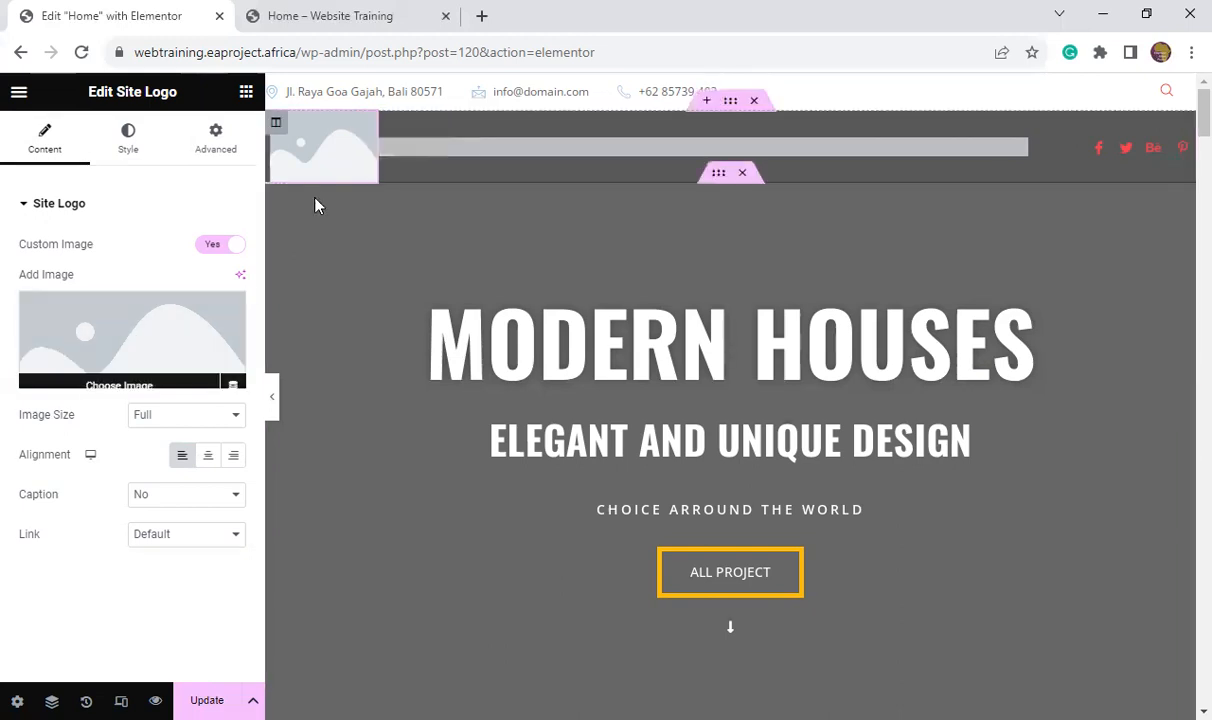
{"action": "left_click", "coordinate": [107, 332]}
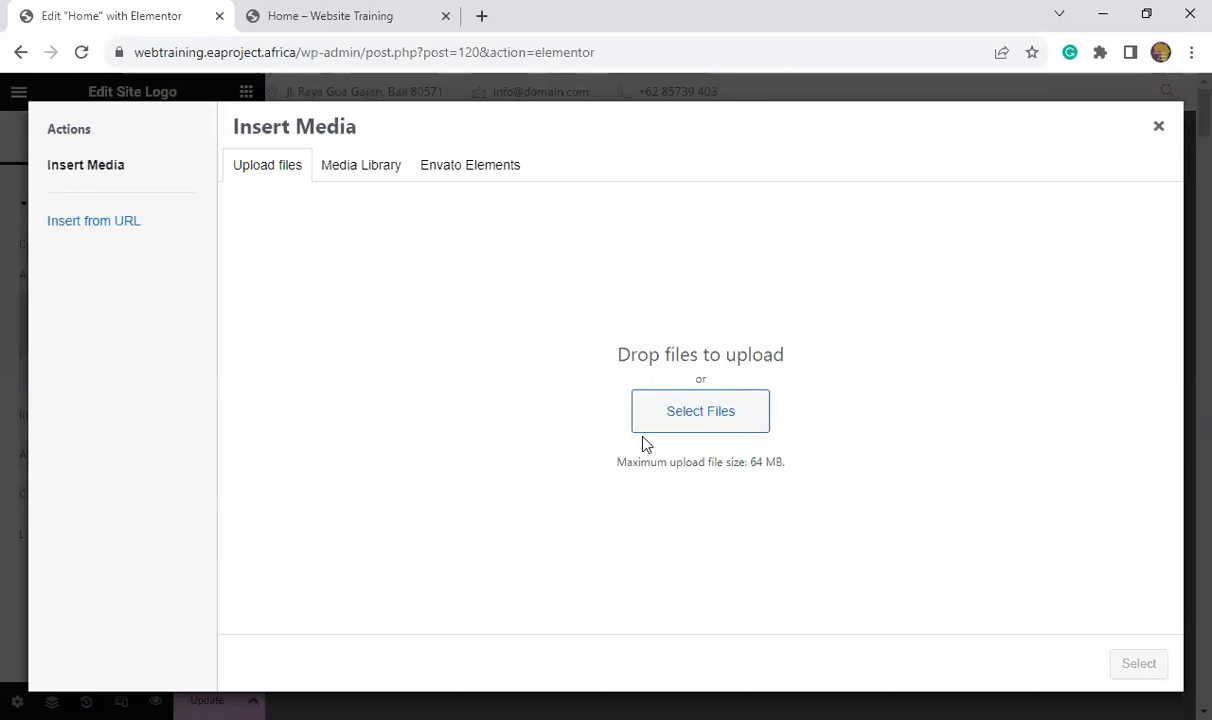
- Browse the images already in the Media Library for a possible site logo
{"action": "left_click", "coordinate": [365, 168]}
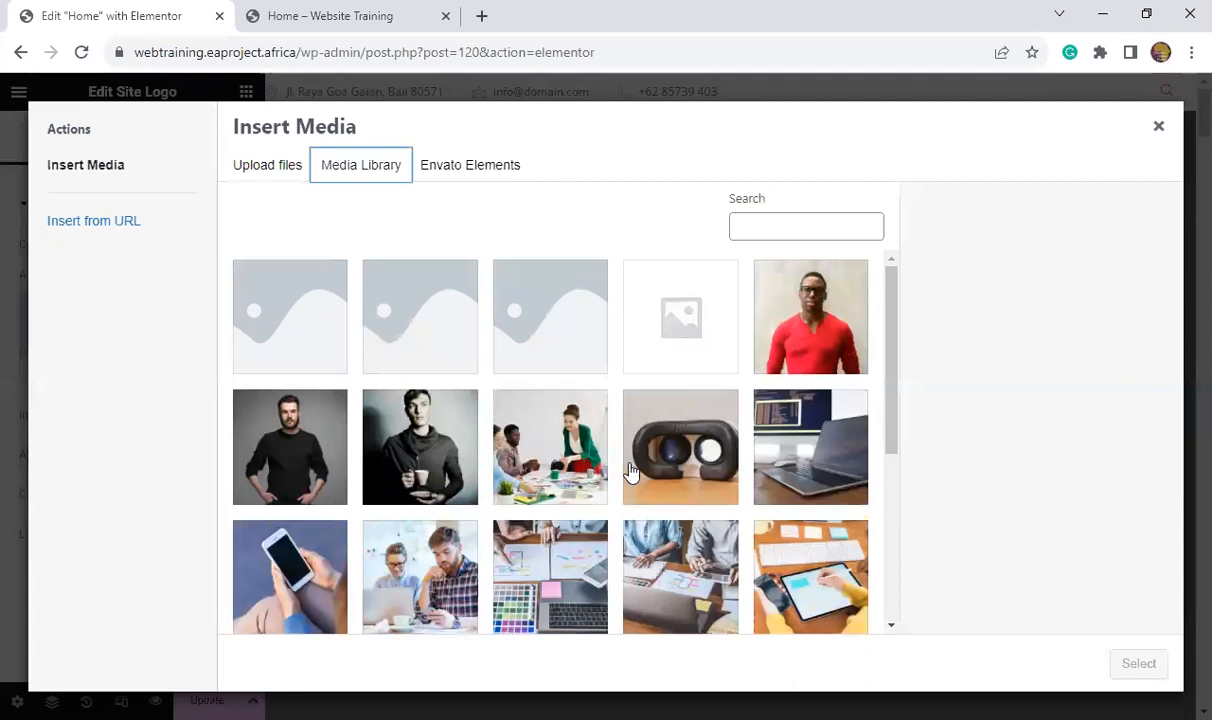
{"action": "scroll", "coordinate": [630, 470], "scroll_direction": "down", "scroll_amount": 3}
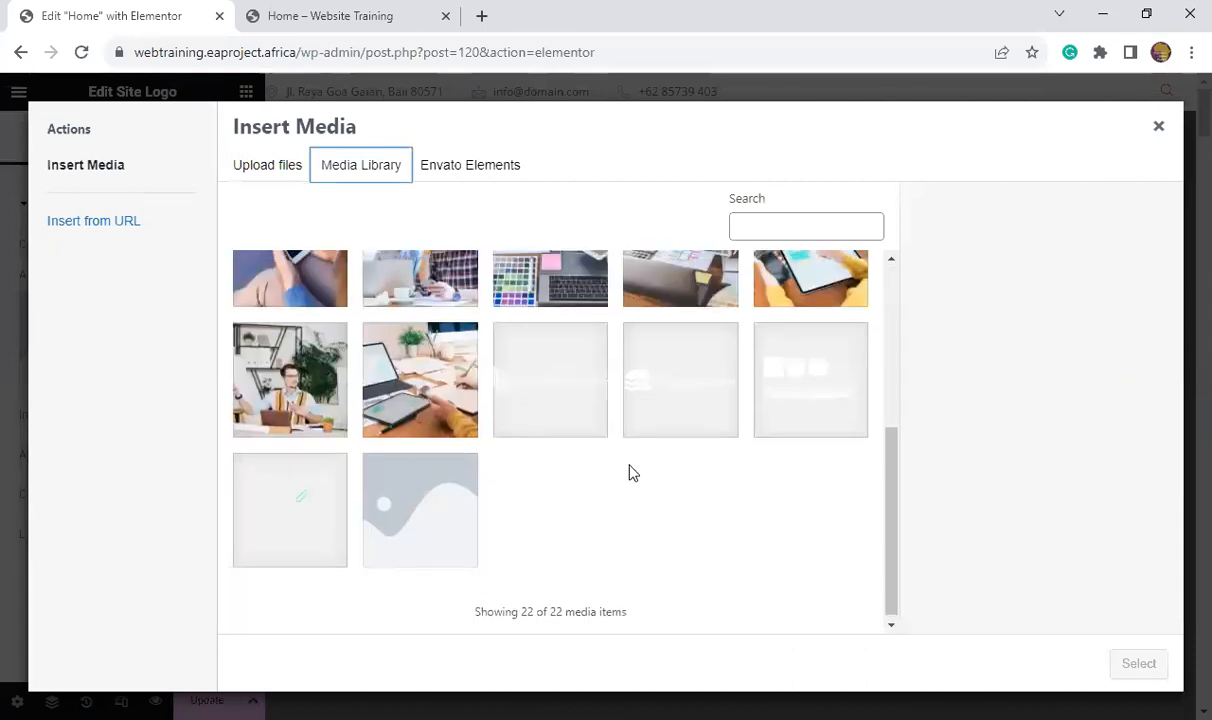
{"action": "scroll", "coordinate": [630, 472], "scroll_direction": "up", "scroll_amount": 3}
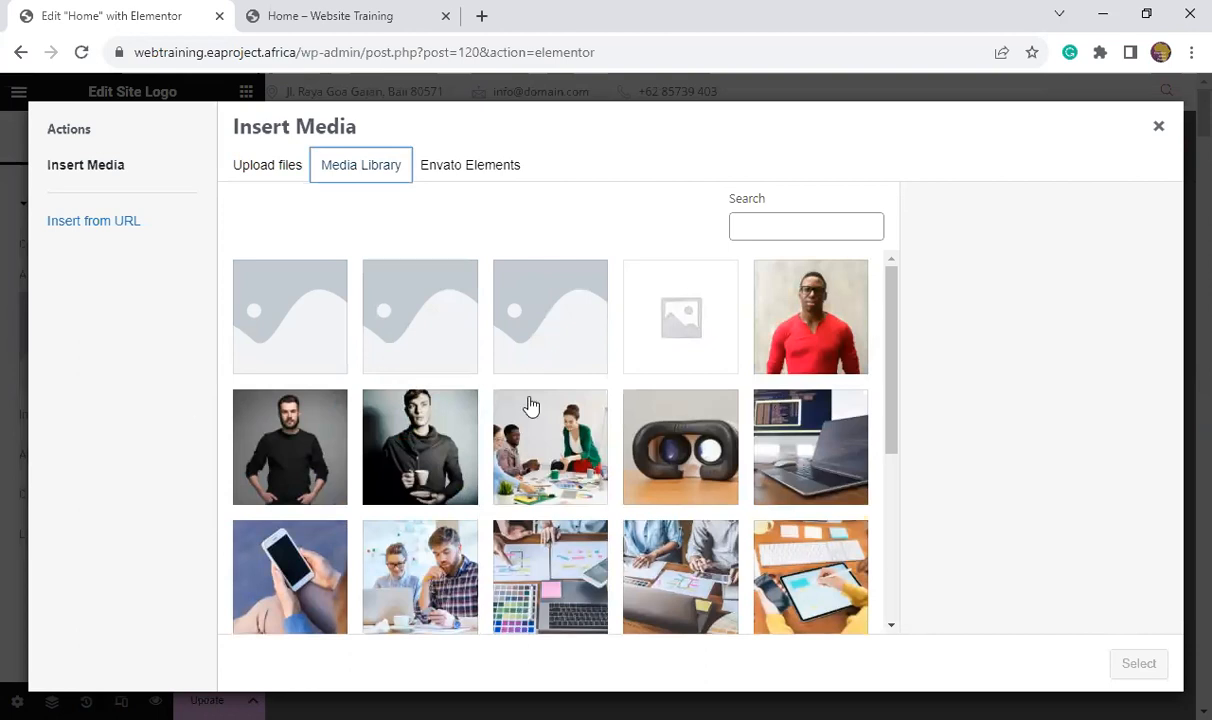
{"action": "scroll", "coordinate": [530, 405], "scroll_direction": "down", "scroll_amount": 5}
{"action": "scroll", "coordinate": [420, 370], "scroll_direction": "up", "scroll_amount": 3}
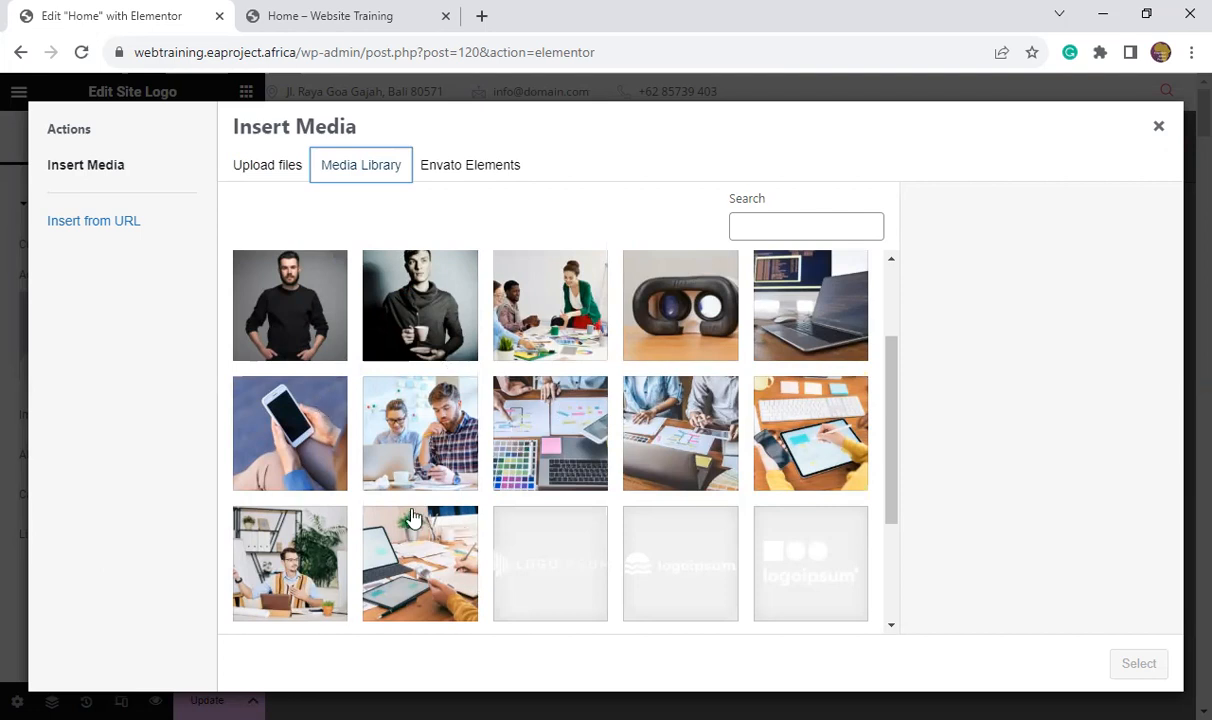
- Upload the file Digital Transformation Image 2 from the EAP Business folder to the media library
{"action": "left_click", "coordinate": [264, 174]}
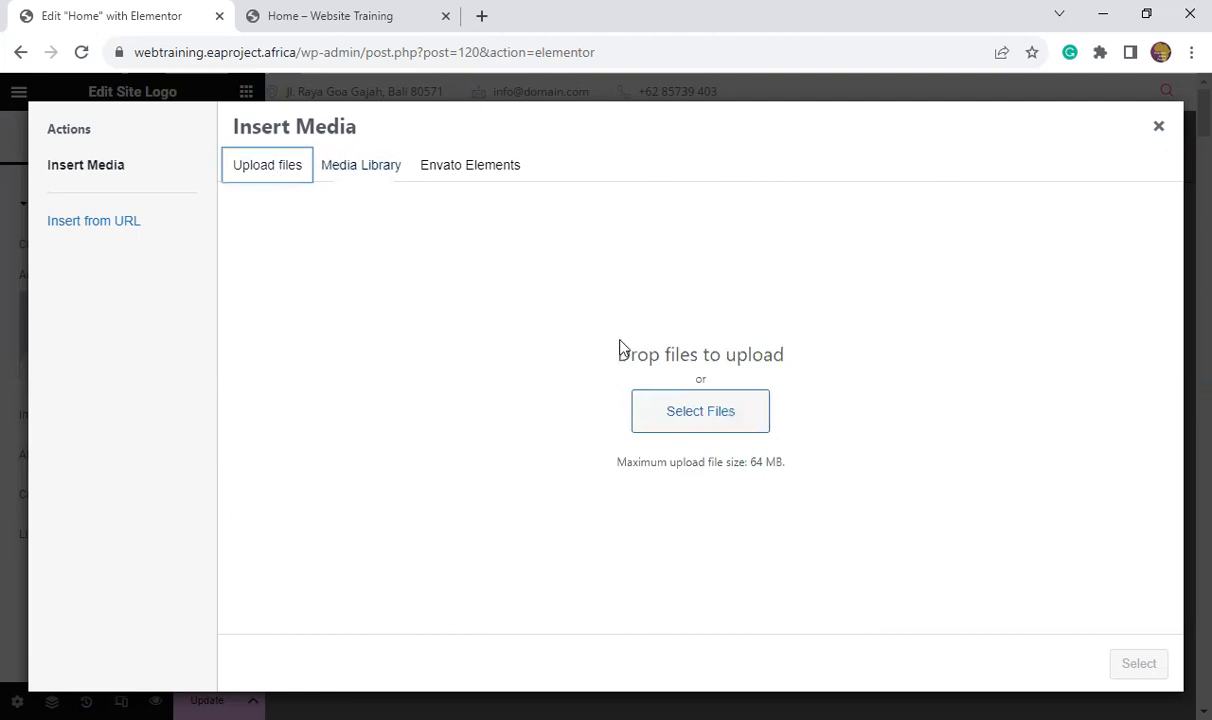
{"action": "left_click", "coordinate": [697, 427]}
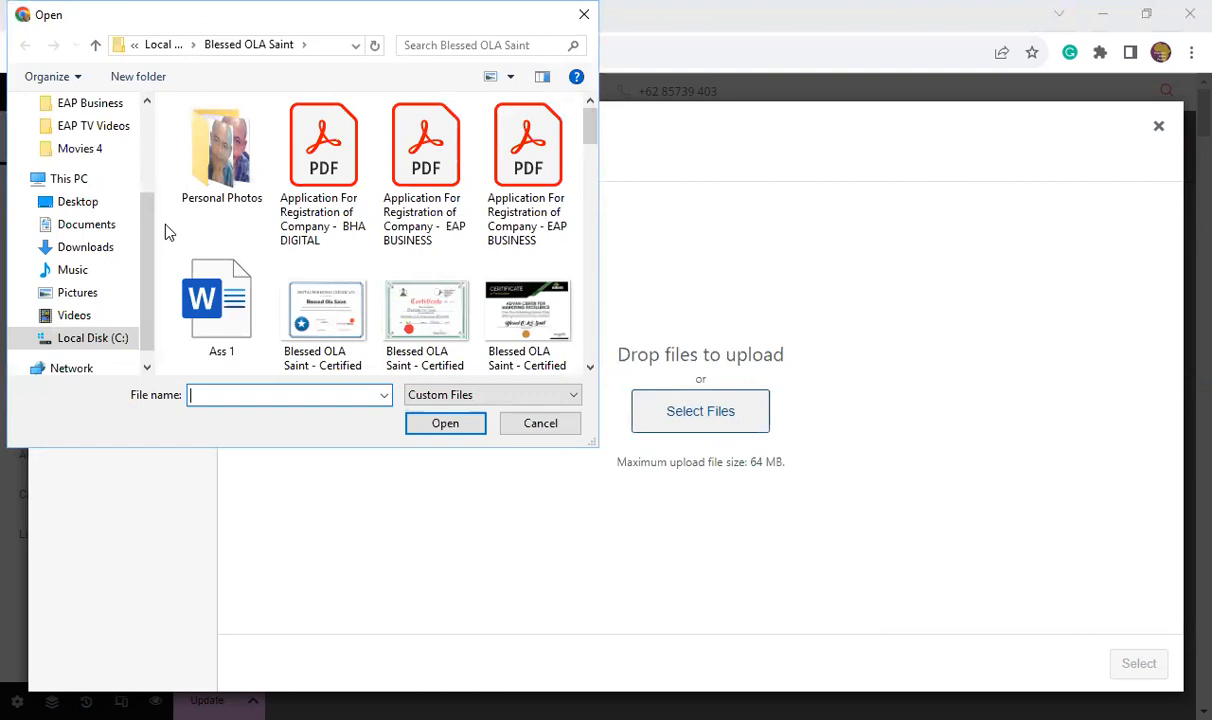
{"action": "left_click", "coordinate": [109, 110]}
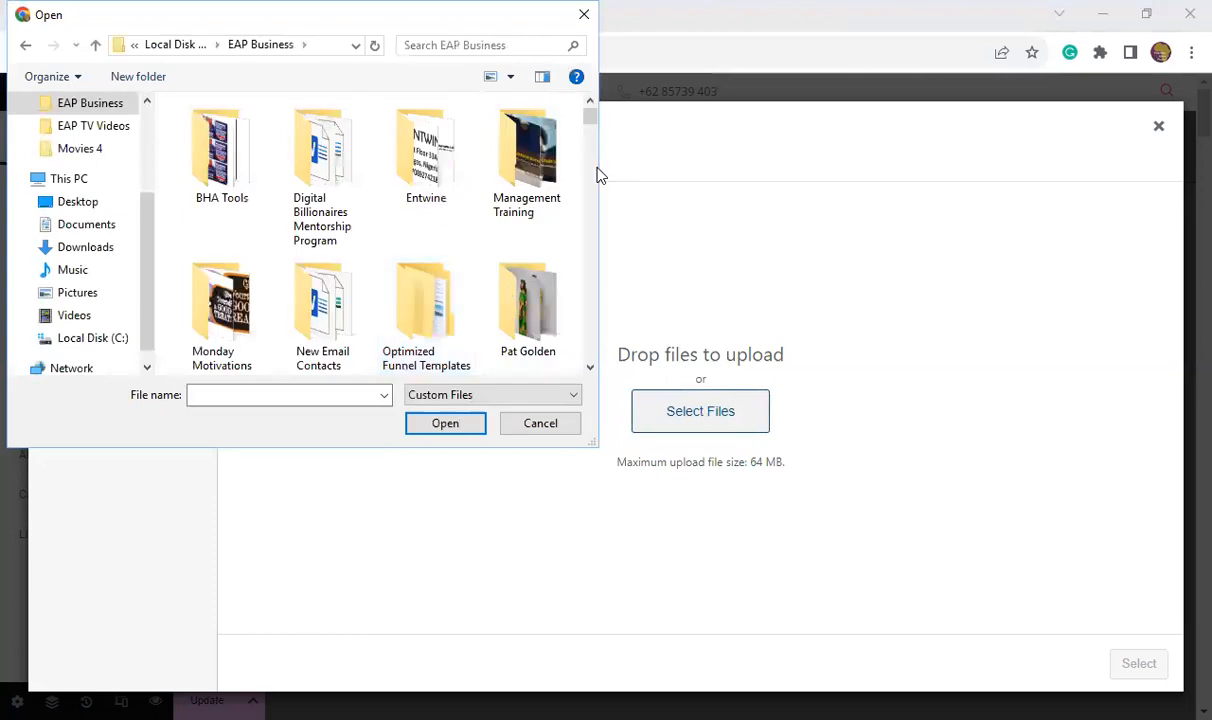
{"action": "left_click", "coordinate": [590, 368]}
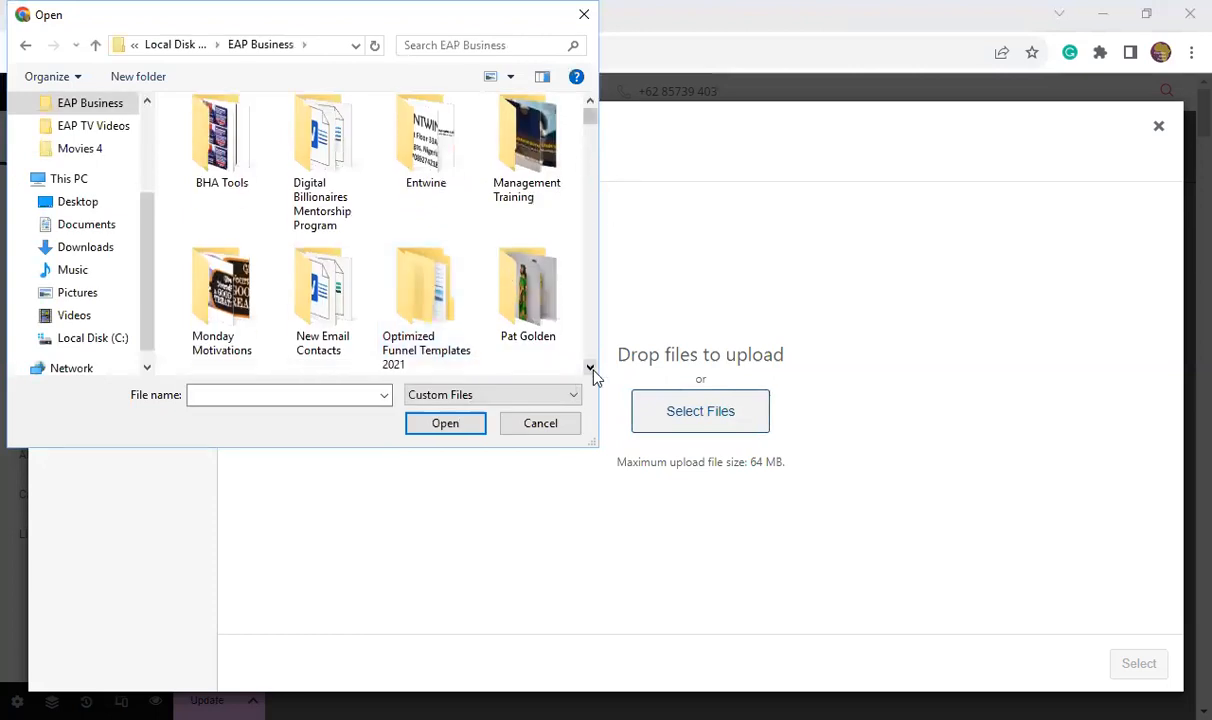
{"action": "left_click_drag", "start_coordinate": [591, 369], "coordinate": [591, 369]}
{"action": "left_click", "coordinate": [590, 197]}
{"action": "left_click_drag", "start_coordinate": [590, 199], "coordinate": [573, 230]}
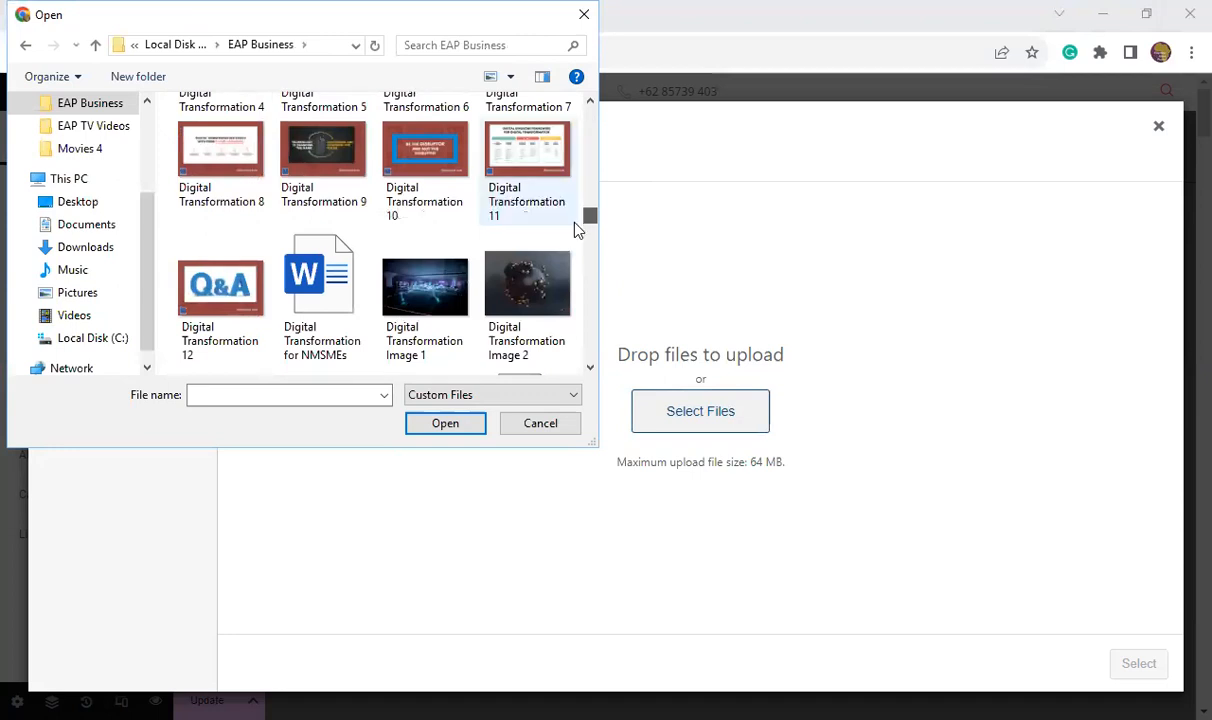
{"action": "left_click", "coordinate": [519, 286]}
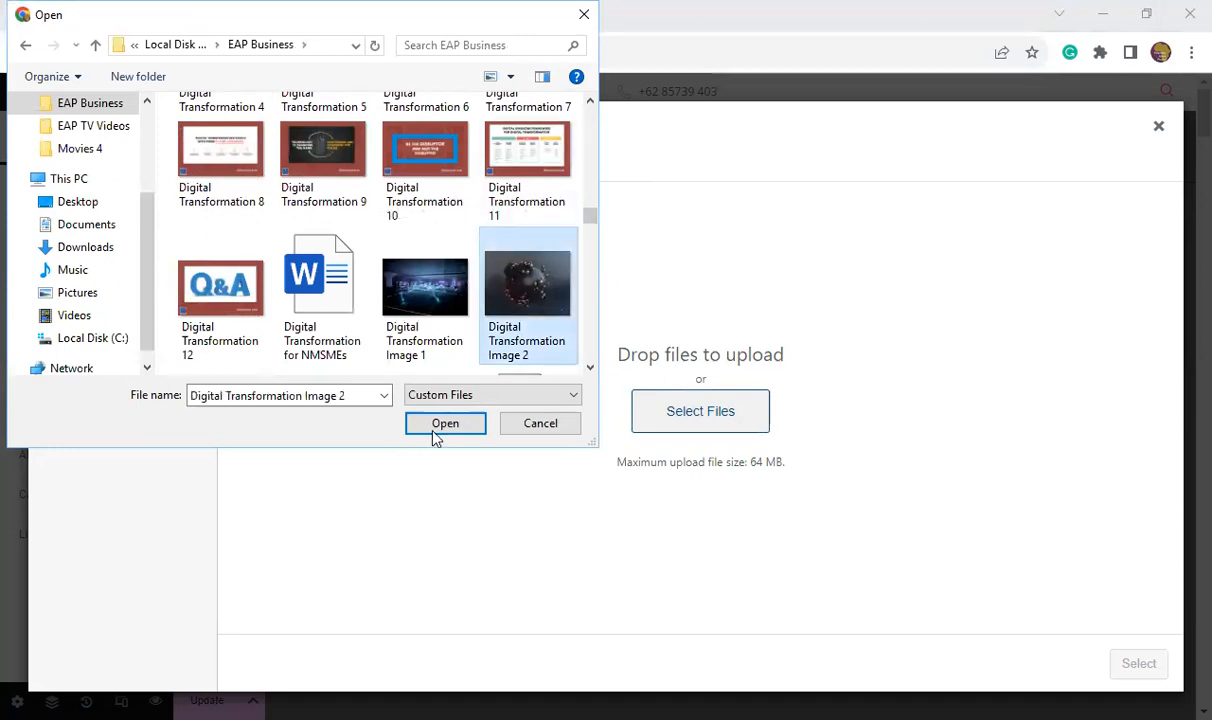
{"action": "left_click", "coordinate": [438, 425]}
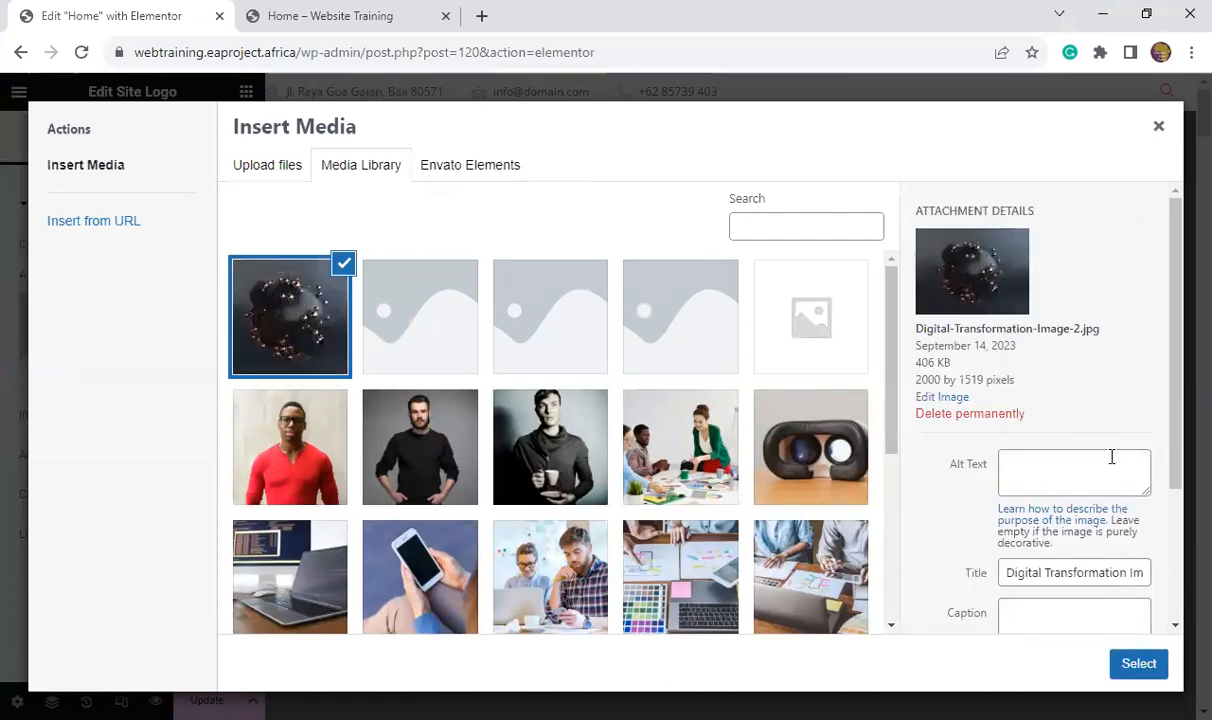
- Clear the uploaded image's title and insert the image as the header's site logo
{"action": "scroll", "coordinate": [1060, 470], "scroll_direction": "down", "scroll_amount": 2}
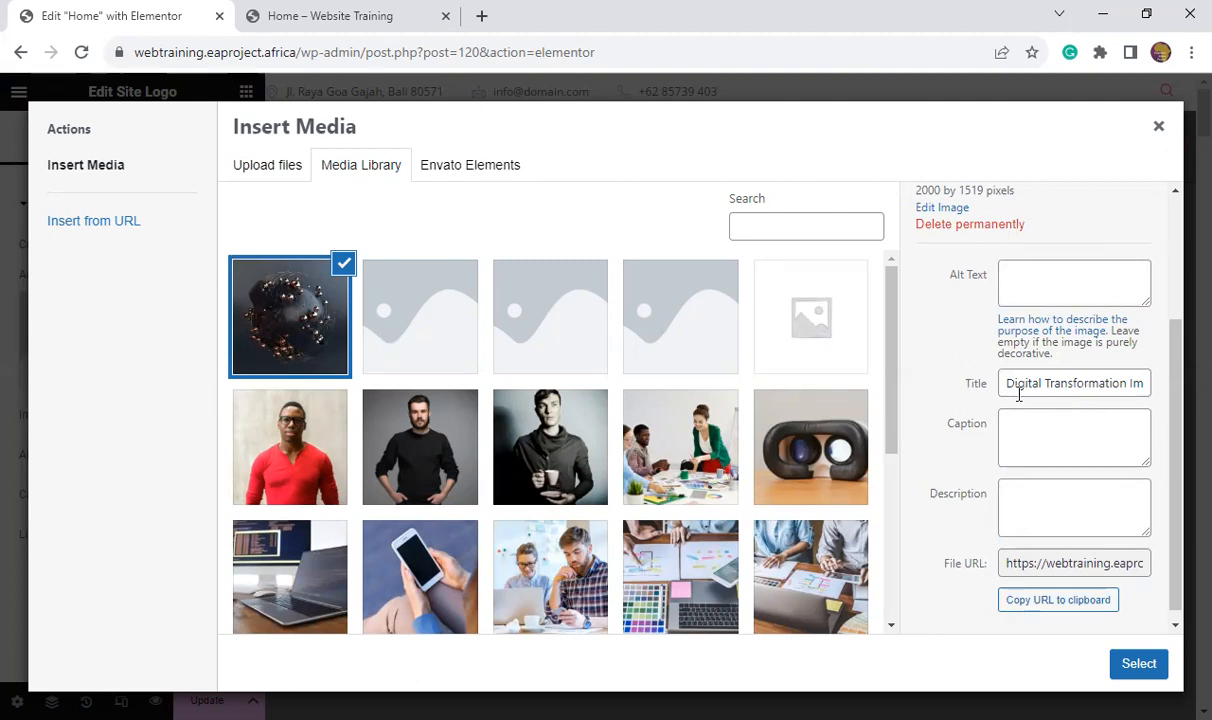
{"action": "left_click_drag", "start_coordinate": [1007, 383], "coordinate": [1184, 392]}
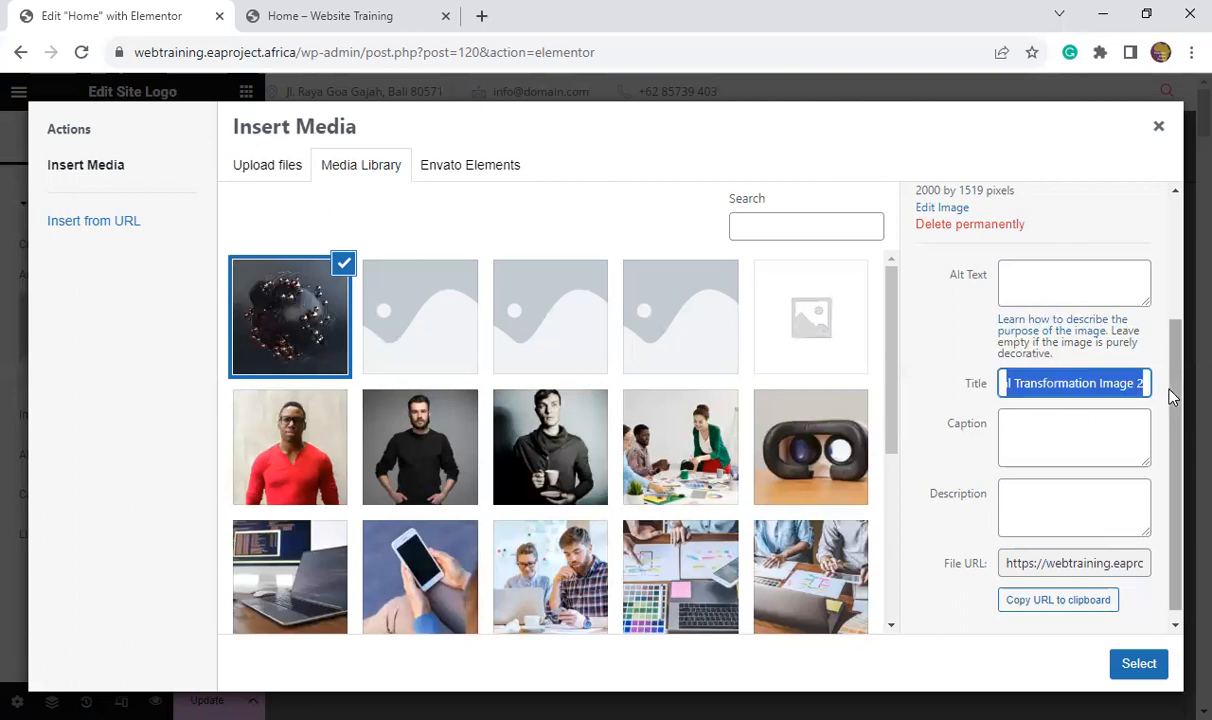
{"action": "key", "text": "BackSpace"}
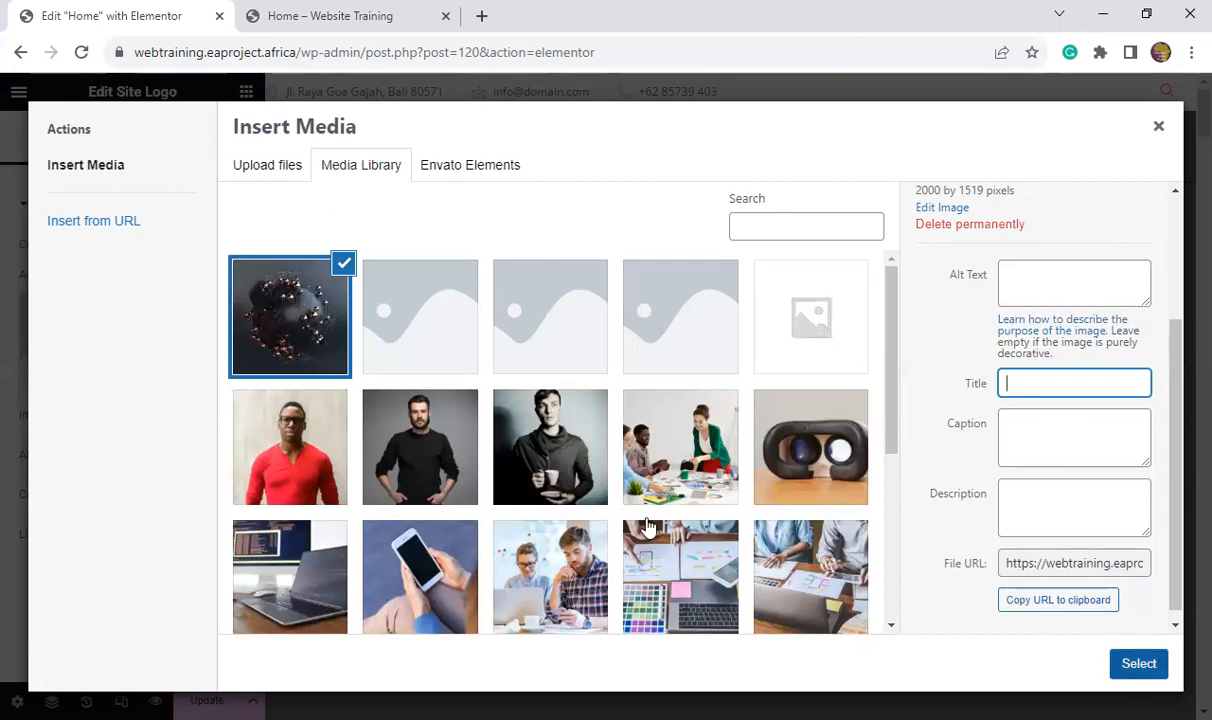
{"action": "key", "text": "Return"}
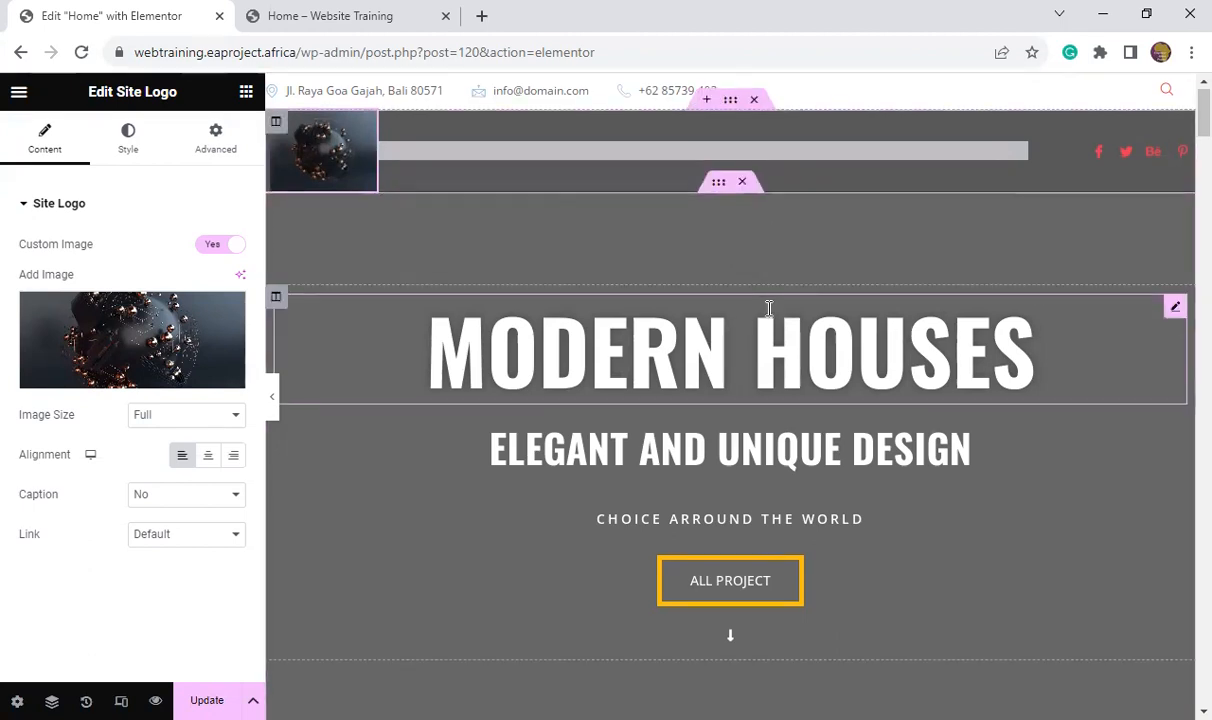
- Check the page with its new logo and open the layout settings of the Modern Houses hero's inner section
{"action": "scroll", "coordinate": [768, 308], "scroll_direction": "down", "scroll_amount": 5}
{"action": "scroll", "coordinate": [726, 291], "scroll_direction": "up", "scroll_amount": 4}
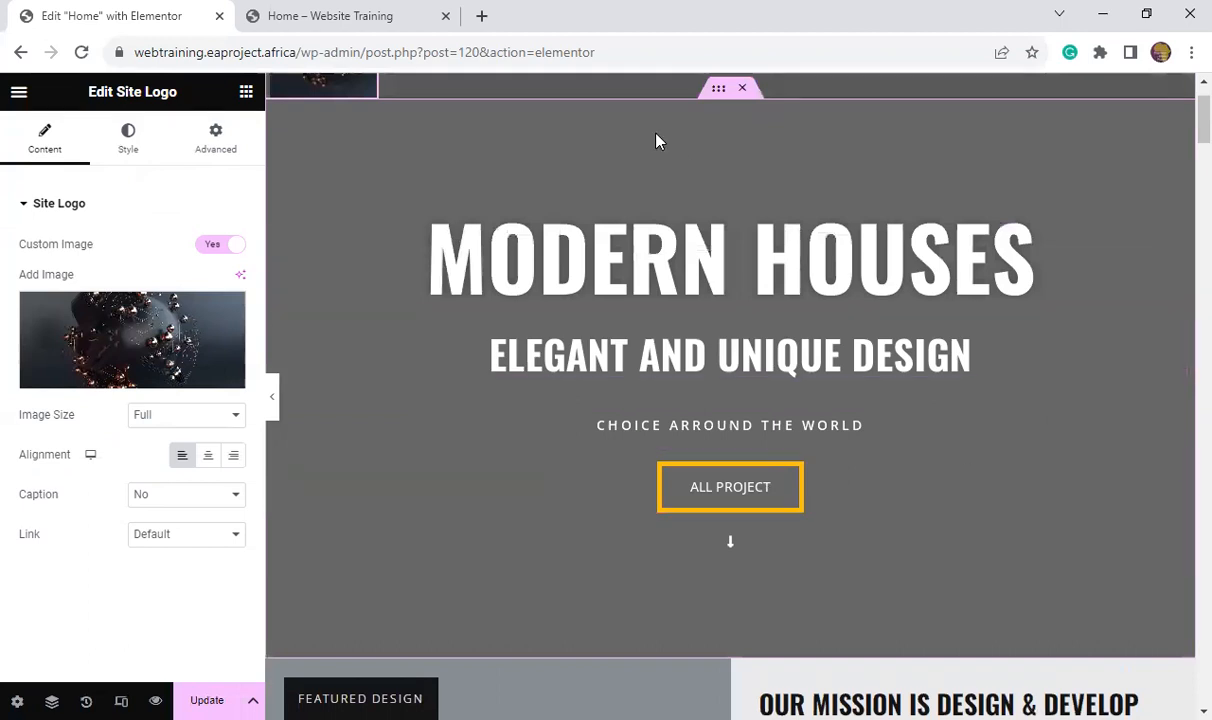
{"action": "scroll", "coordinate": [730, 195], "scroll_direction": "up", "scroll_amount": 1}
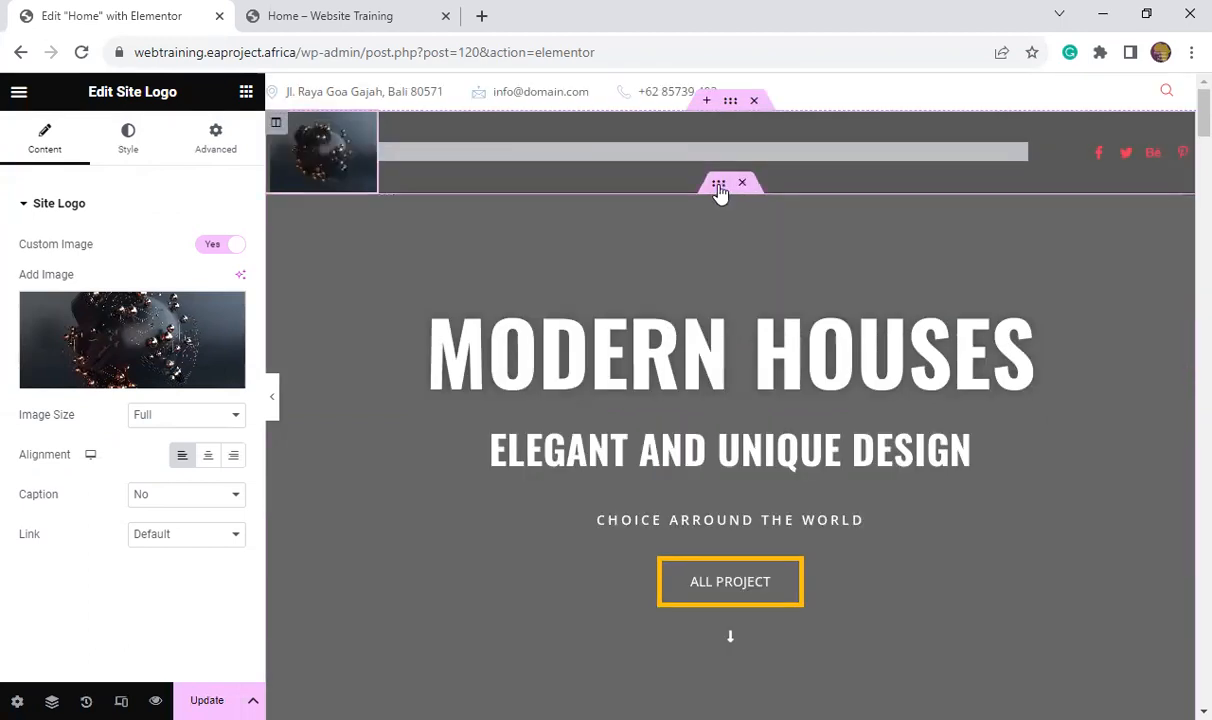
{"action": "left_click", "coordinate": [719, 186]}
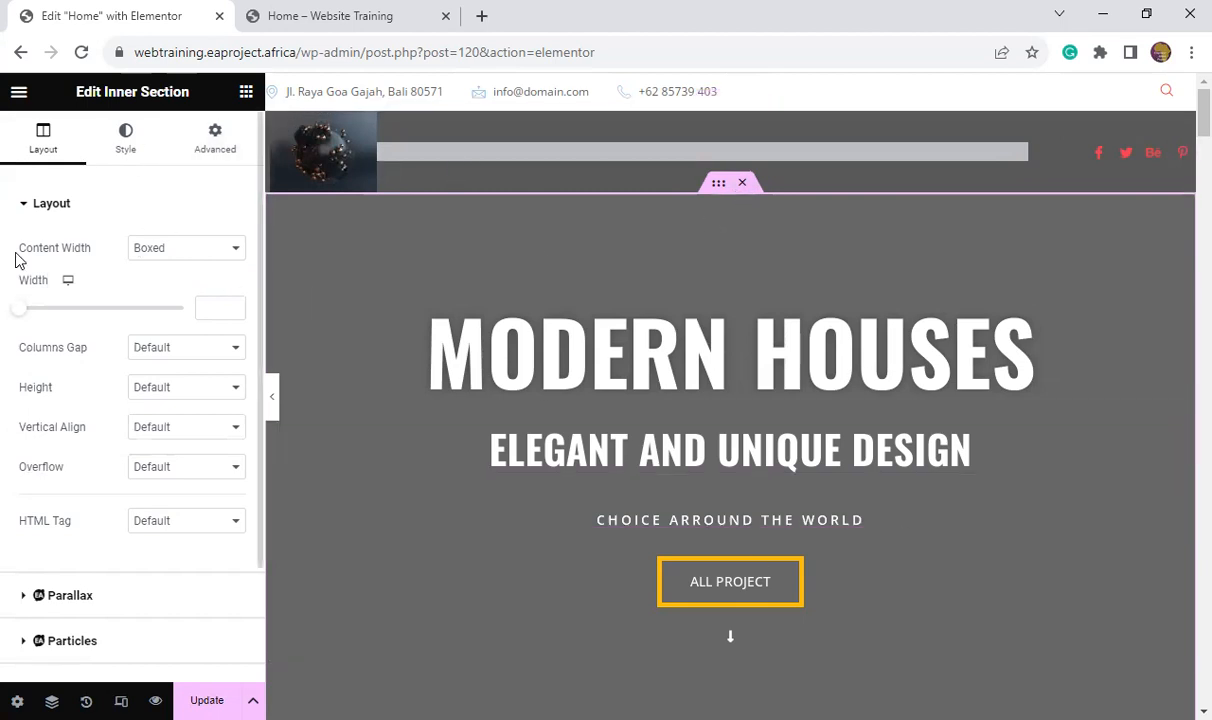
- Review the hero inner section's background and overlay style options, and set its normal background type to Classic
{"action": "left_click", "coordinate": [131, 147]}
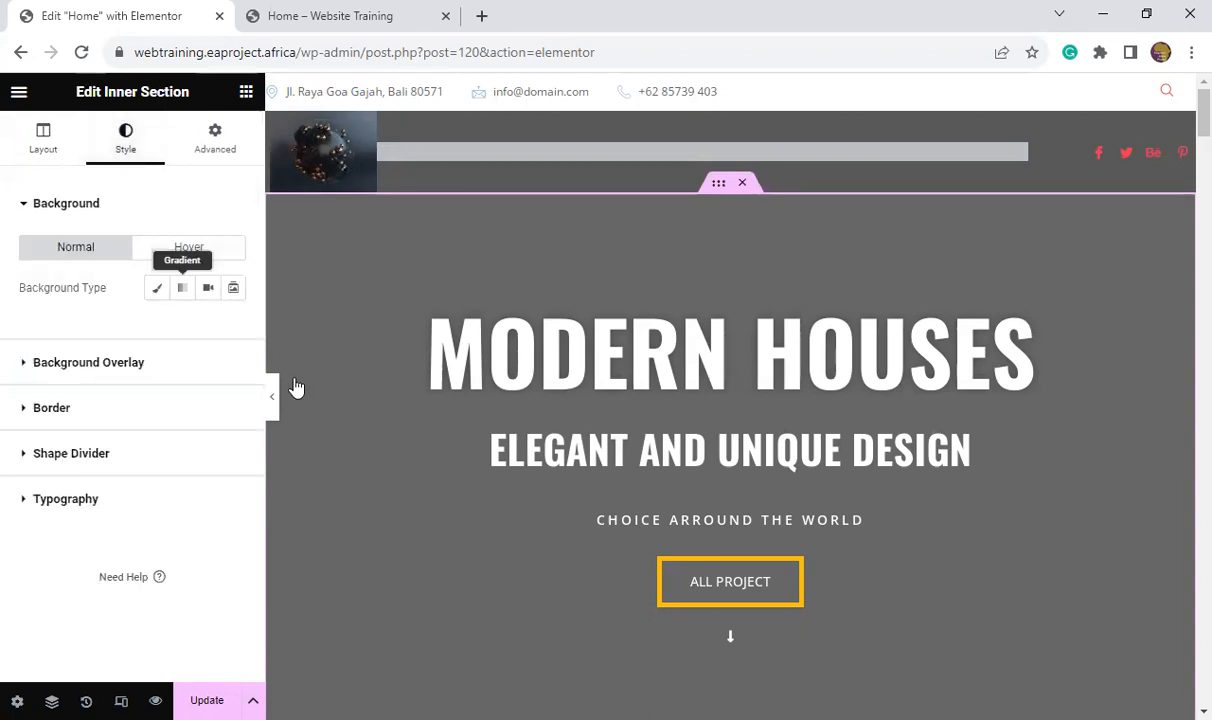
{"action": "left_click", "coordinate": [25, 364]}
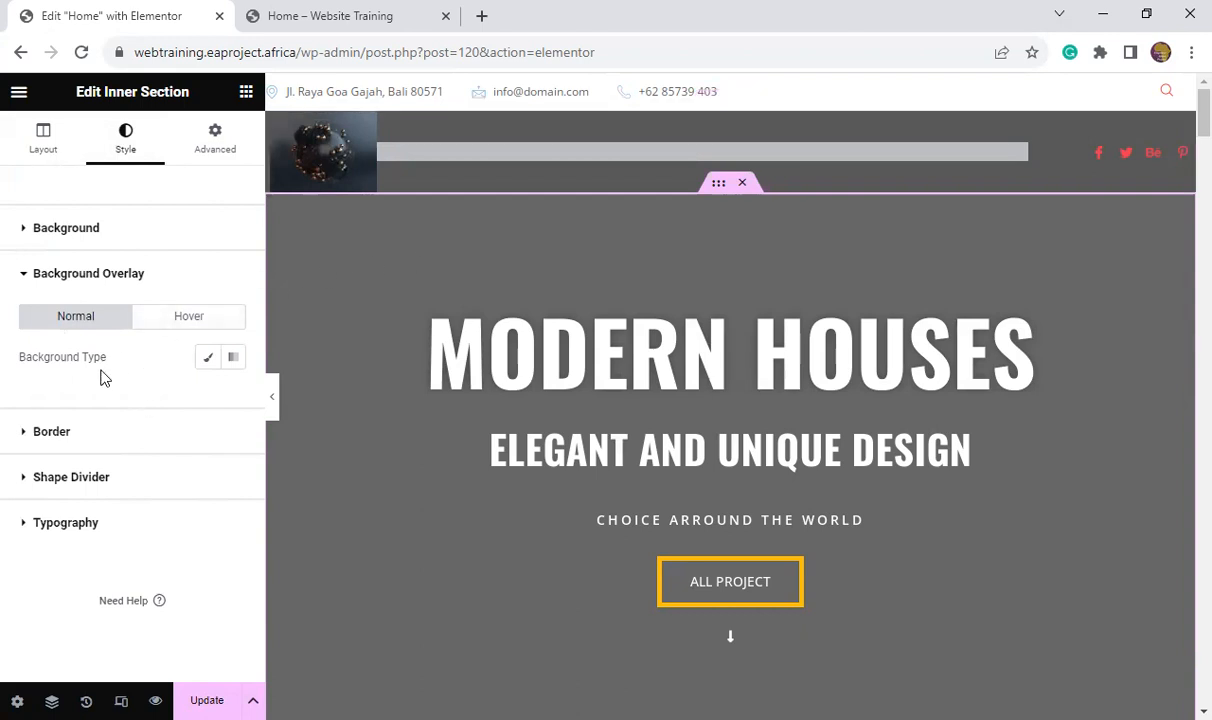
{"action": "left_click", "coordinate": [24, 230]}
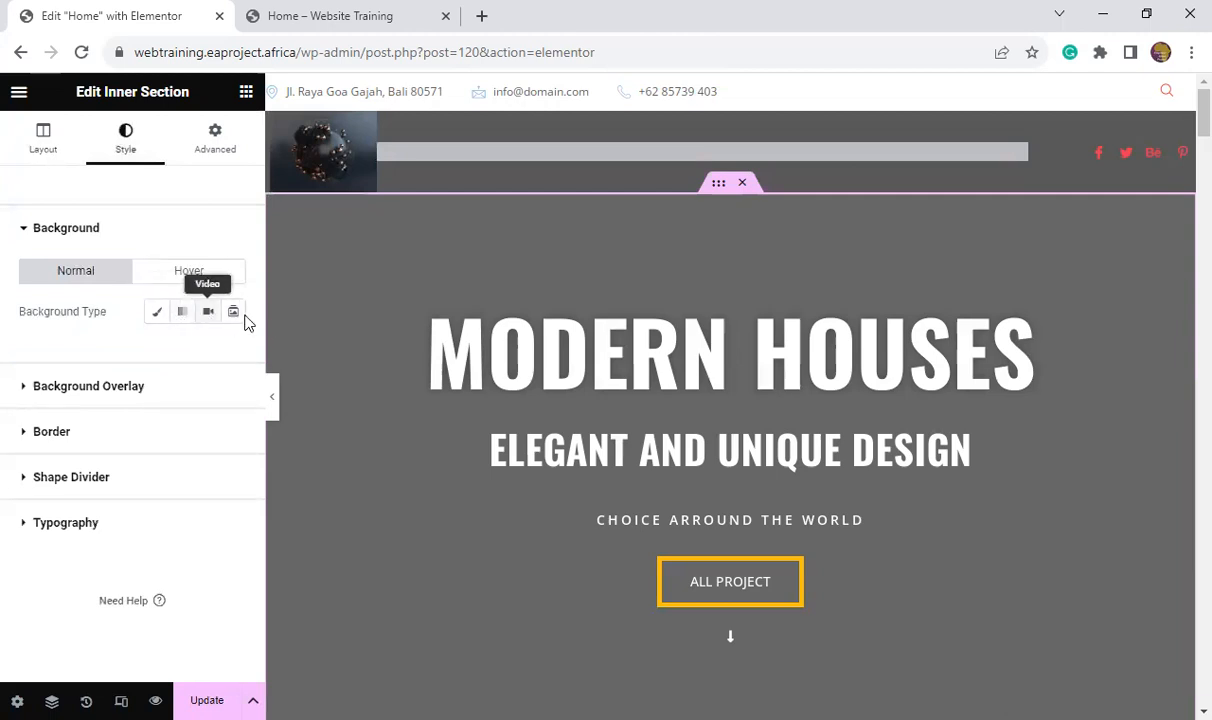
{"action": "left_click", "coordinate": [158, 313]}
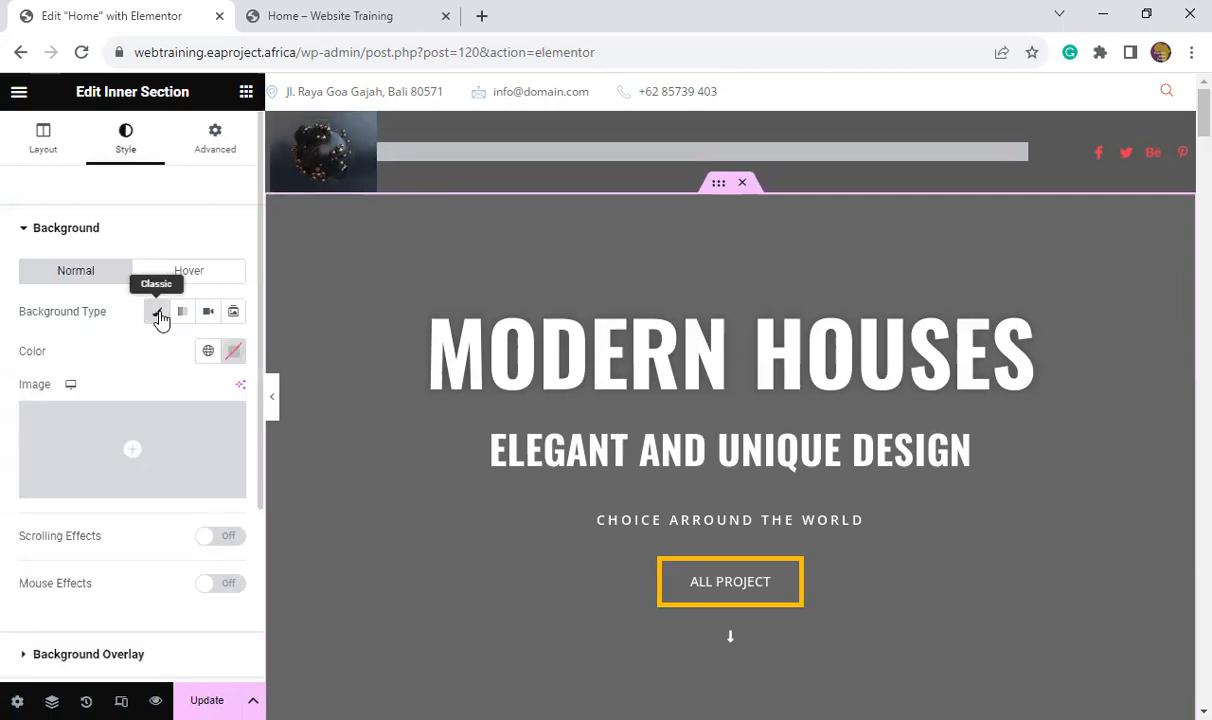
- Set virtual-reality-device.jpg from the media library as the hero inner section's background image
{"action": "mouse_move", "coordinate": [115, 460]}
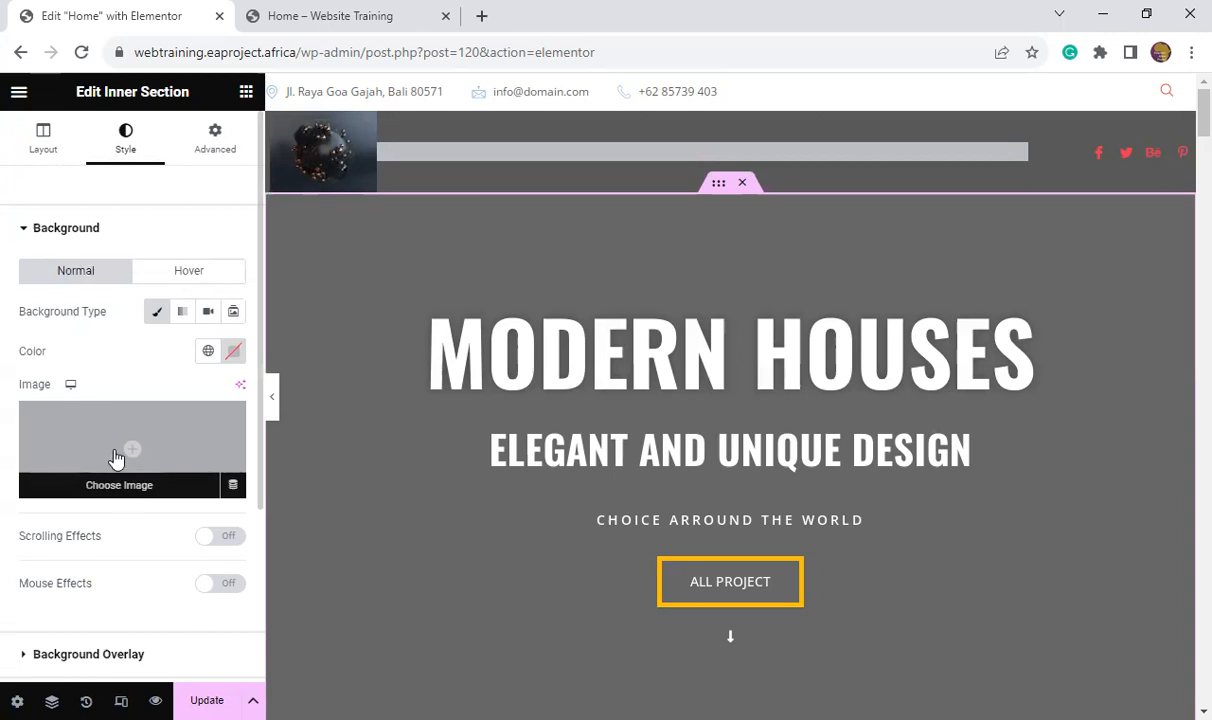
{"action": "left_click", "coordinate": [115, 458]}
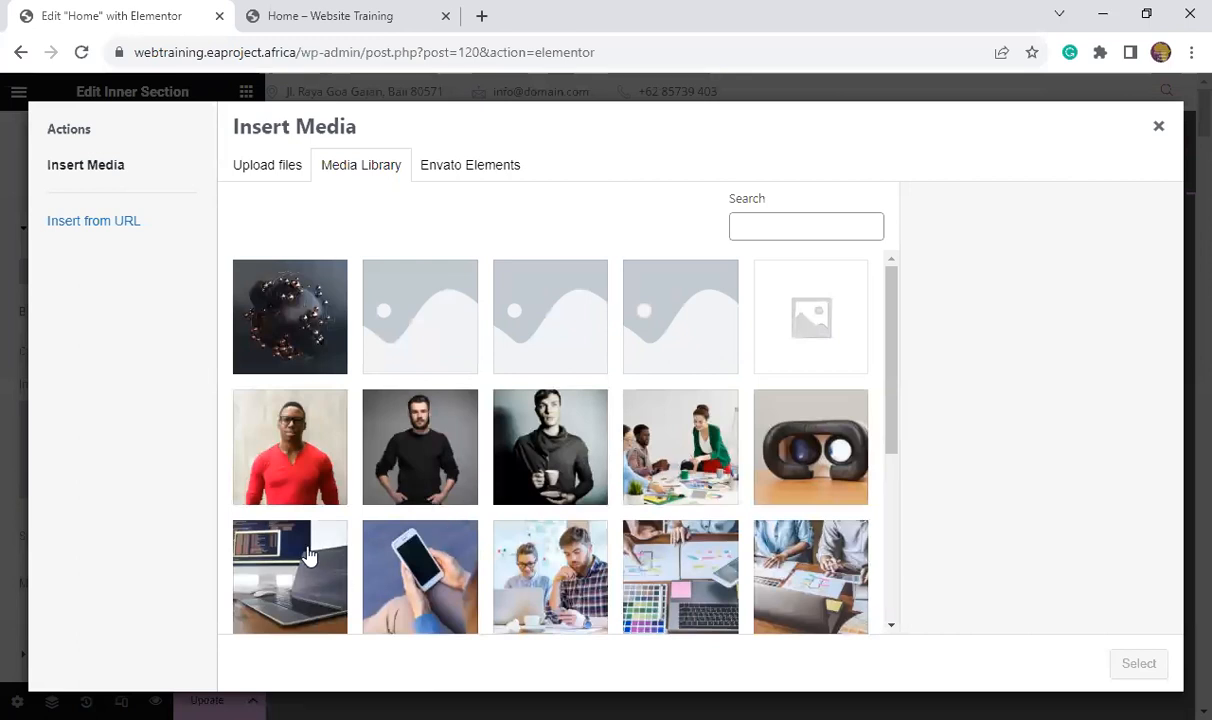
{"action": "left_click", "coordinate": [308, 495]}
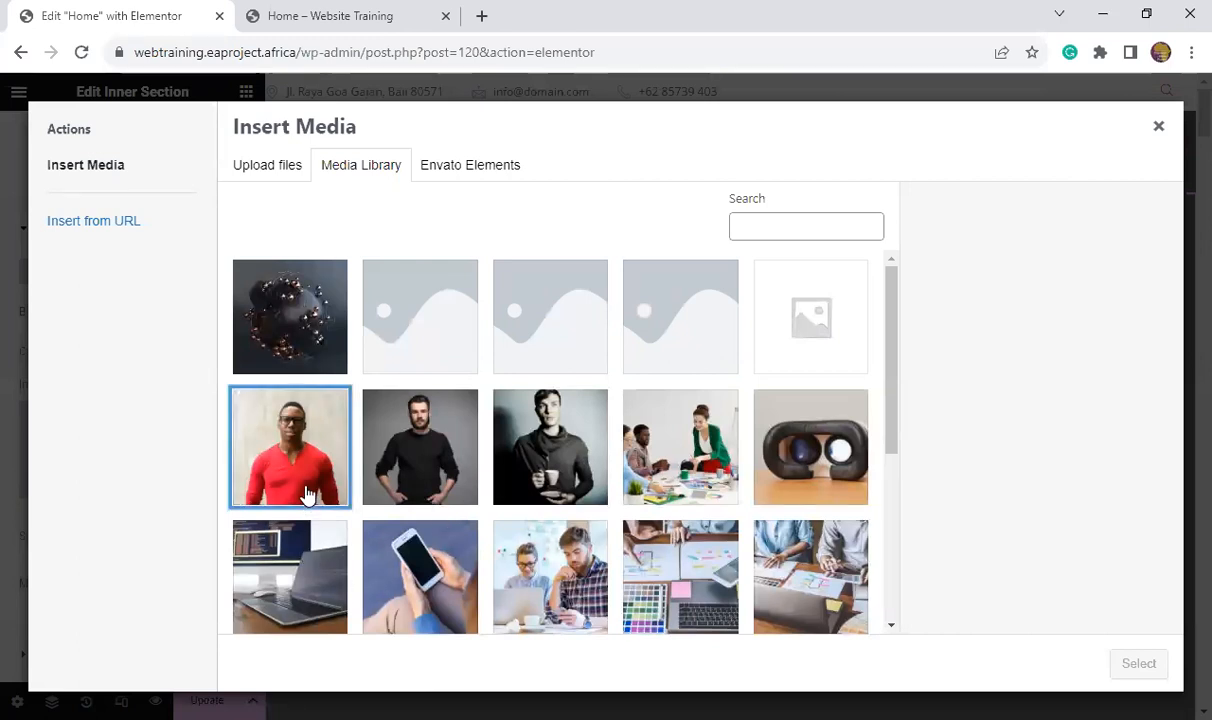
{"action": "left_click", "coordinate": [840, 463]}
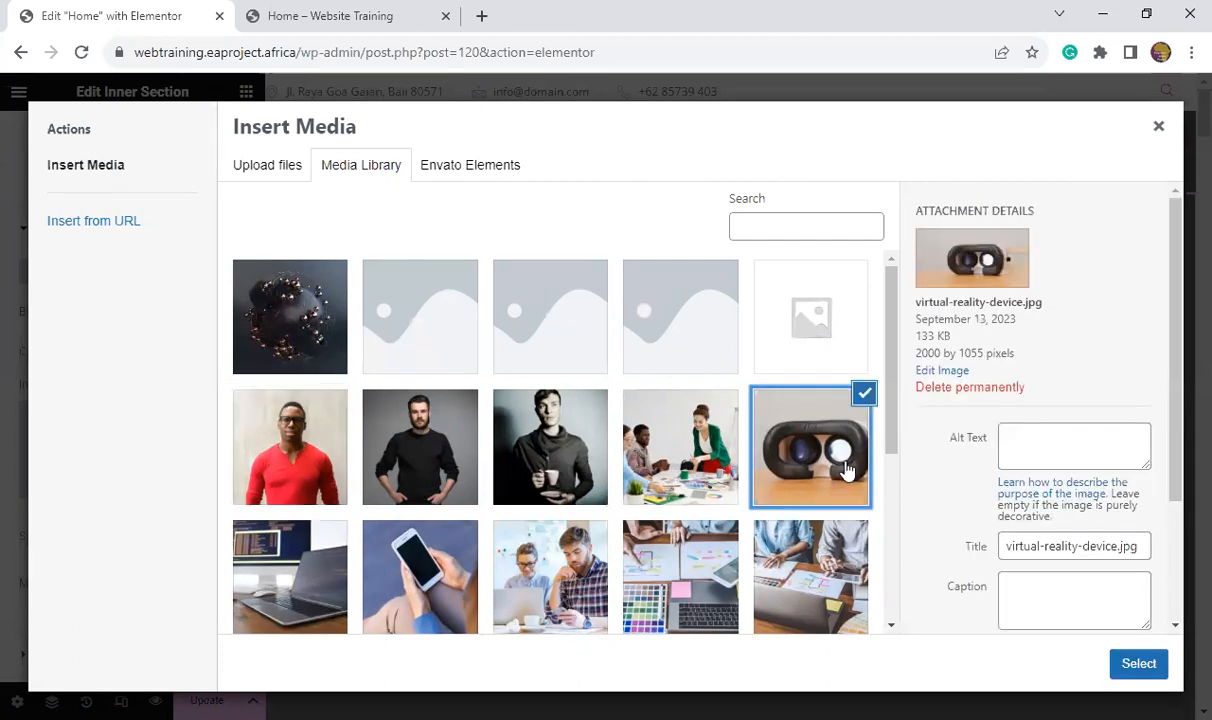
{"action": "left_click", "coordinate": [1136, 664]}
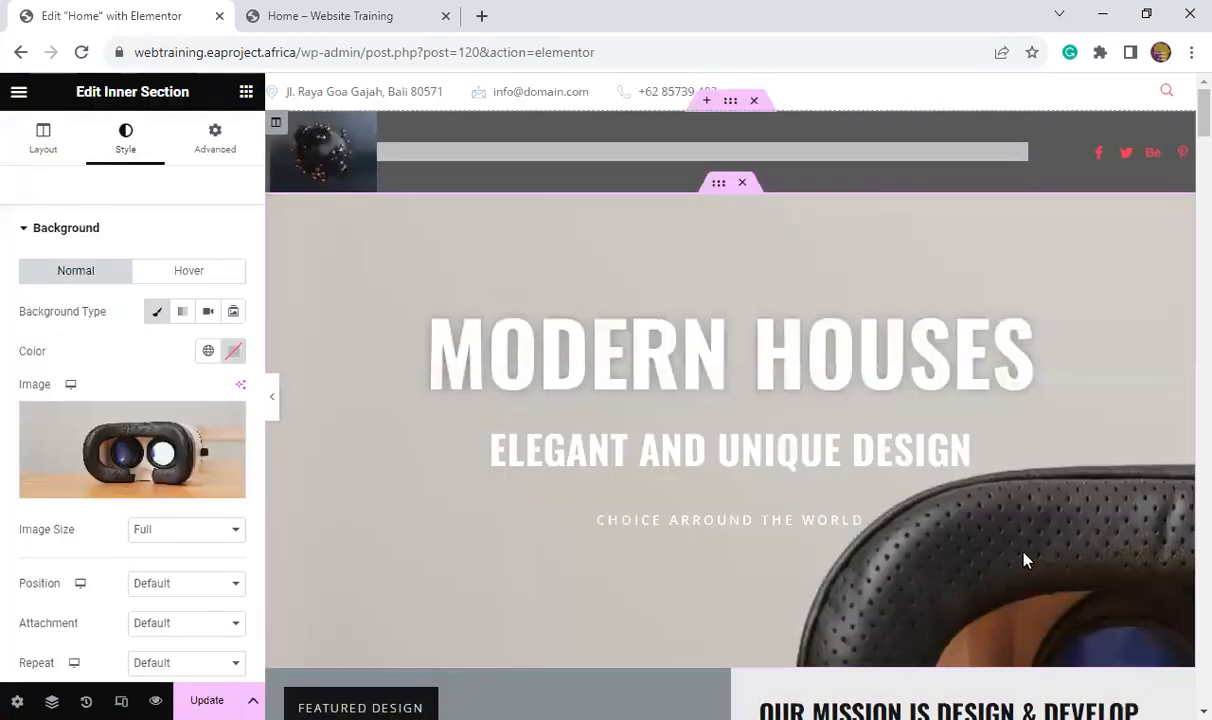
- Examine the whole page, from the header to the footer, with the new hero background image
{"action": "scroll", "coordinate": [980, 497], "scroll_direction": "down", "scroll_amount": 4}
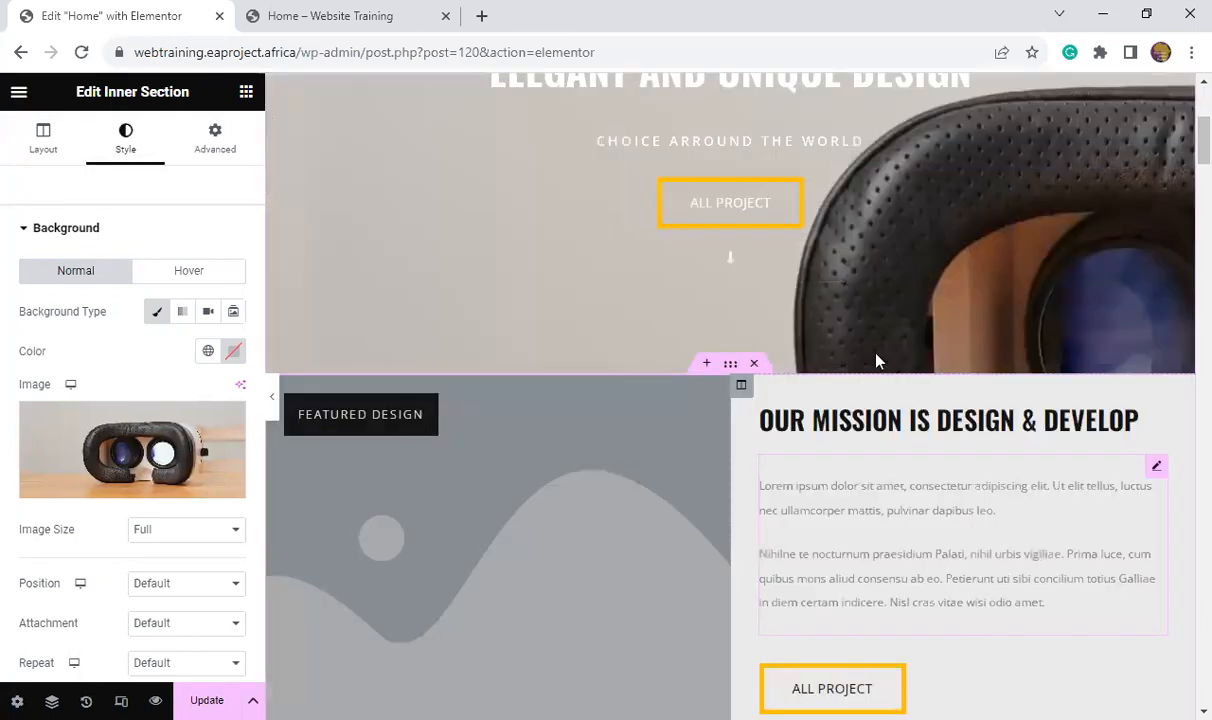
{"action": "scroll", "coordinate": [950, 340], "scroll_direction": "down", "scroll_amount": 1}
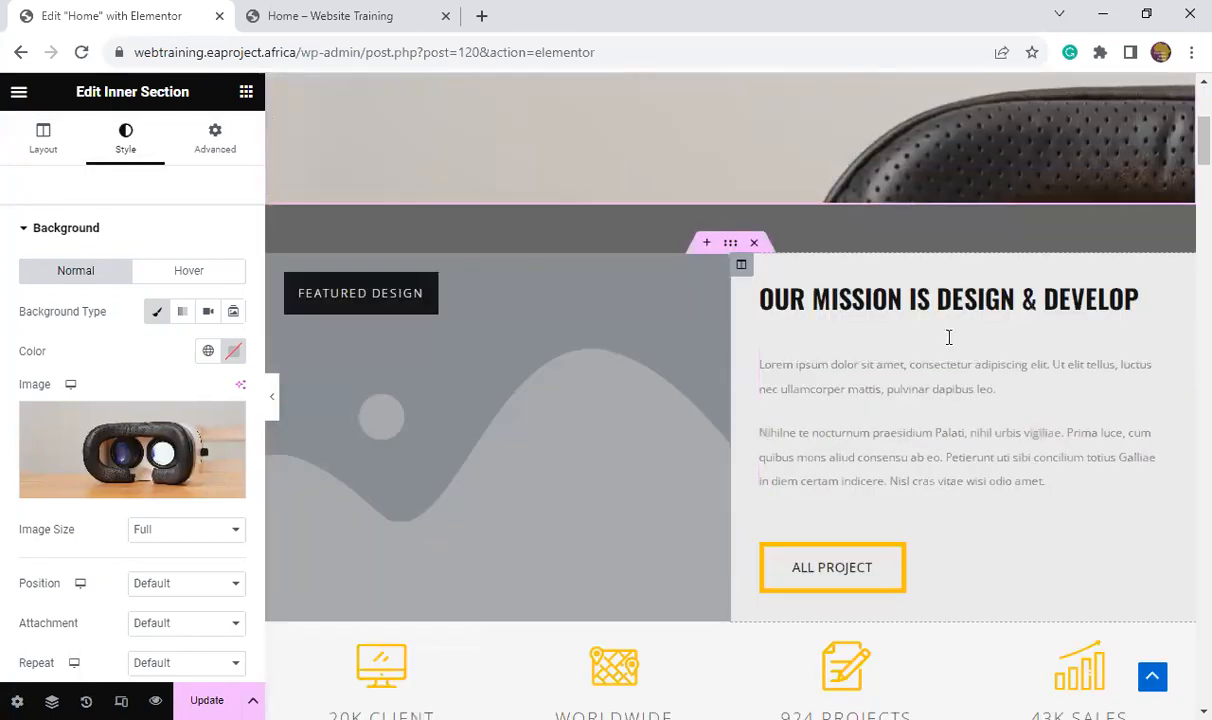
{"action": "scroll", "coordinate": [940, 342], "scroll_direction": "up", "scroll_amount": 5}
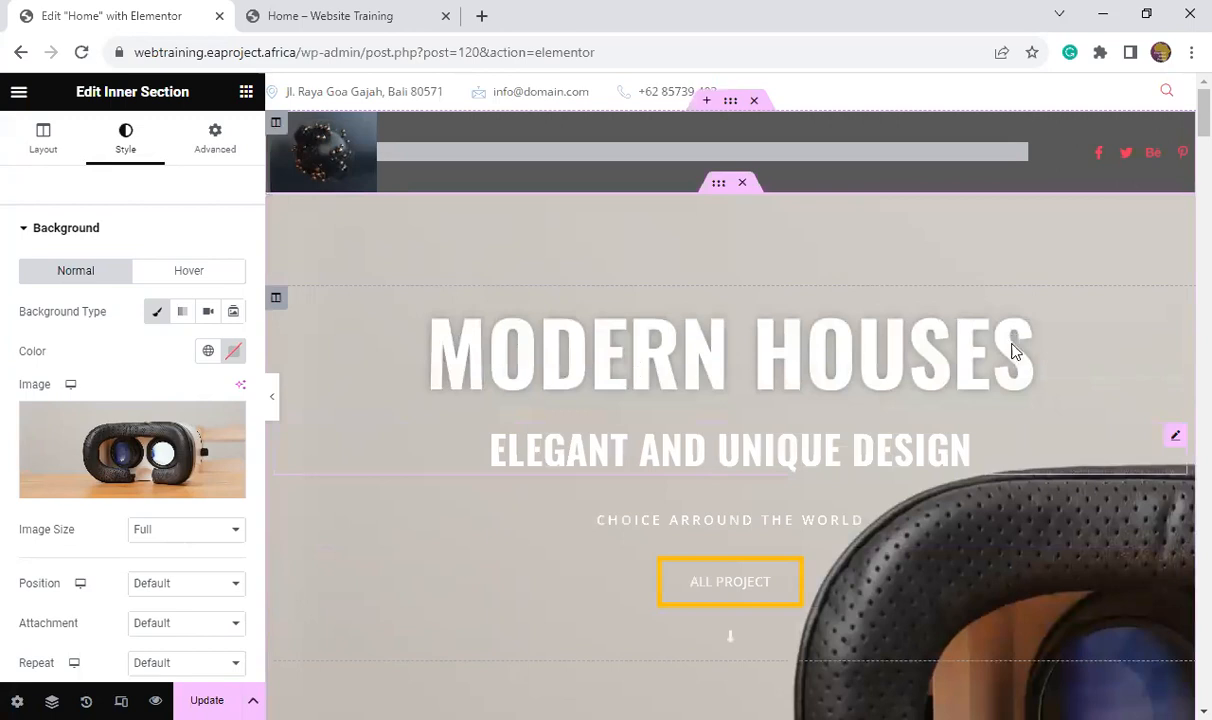
{"action": "scroll", "coordinate": [1009, 344], "scroll_direction": "down", "scroll_amount": 1}
{"action": "scroll", "coordinate": [947, 473], "scroll_direction": "down", "scroll_amount": 5}
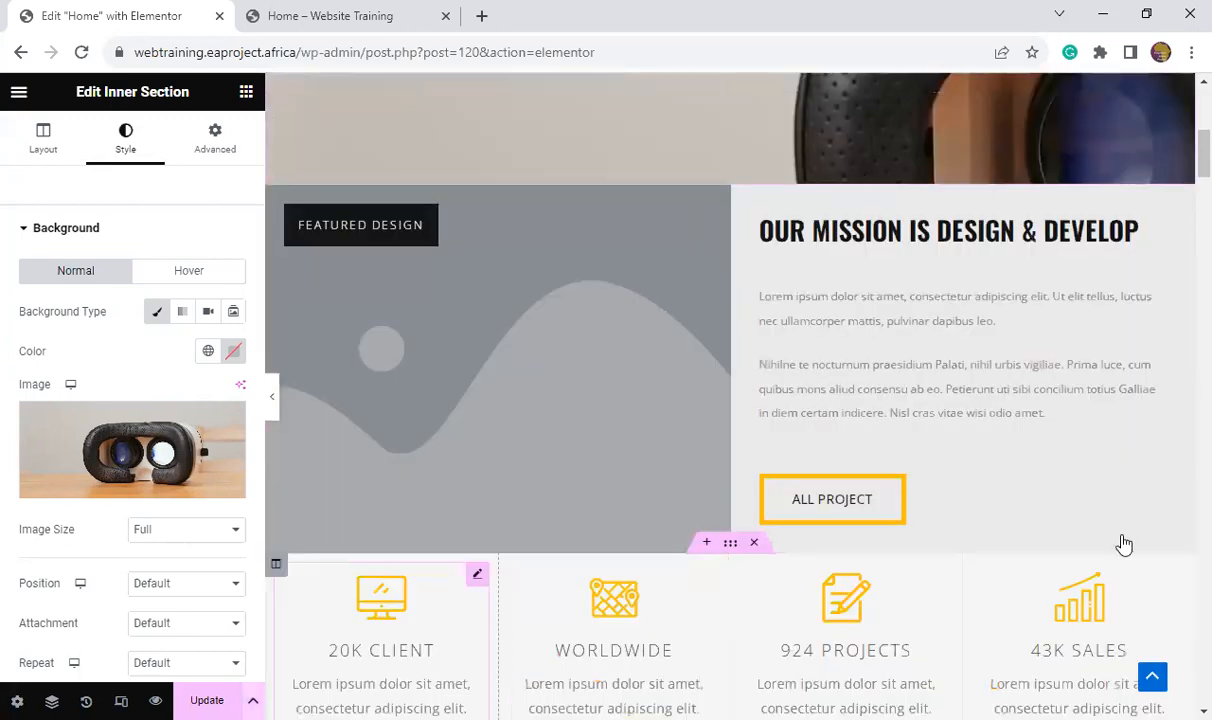
{"action": "scroll", "coordinate": [1120, 540], "scroll_direction": "down", "scroll_amount": 4}
{"action": "scroll", "coordinate": [1125, 546], "scroll_direction": "down", "scroll_amount": 3}
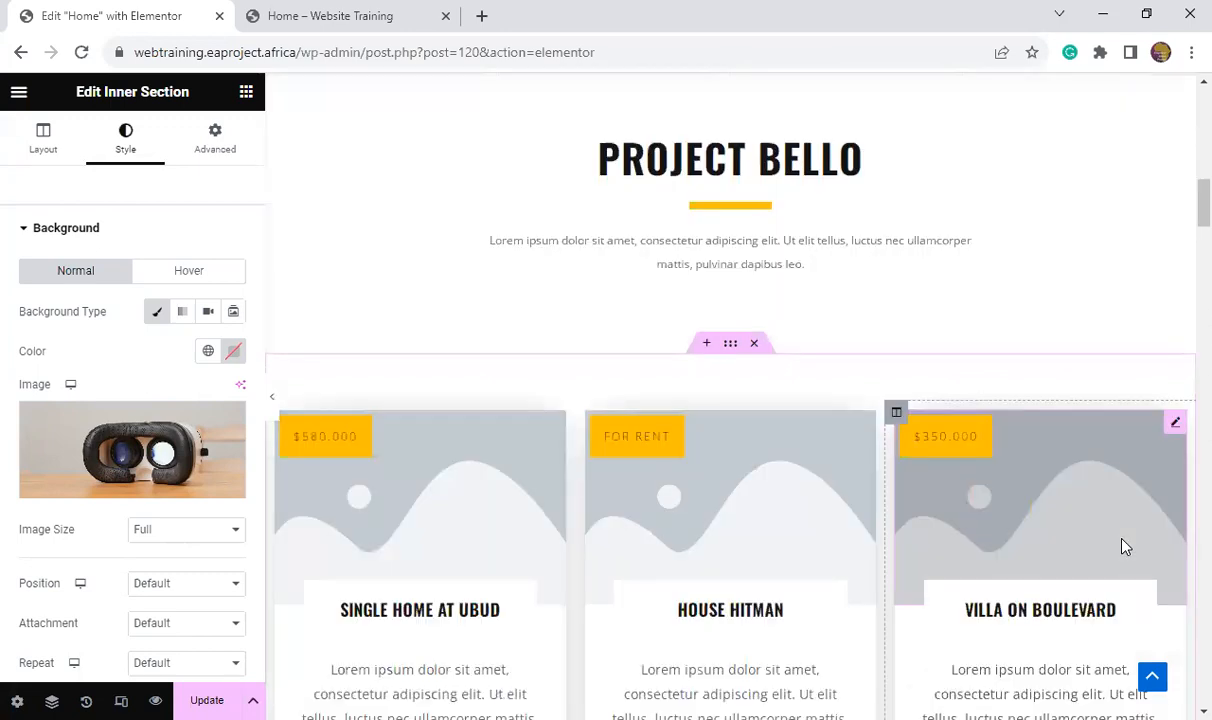
{"action": "scroll", "coordinate": [1125, 546], "scroll_direction": "up", "scroll_amount": 8}
{"action": "scroll", "coordinate": [1125, 546], "scroll_direction": "up", "scroll_amount": 5}
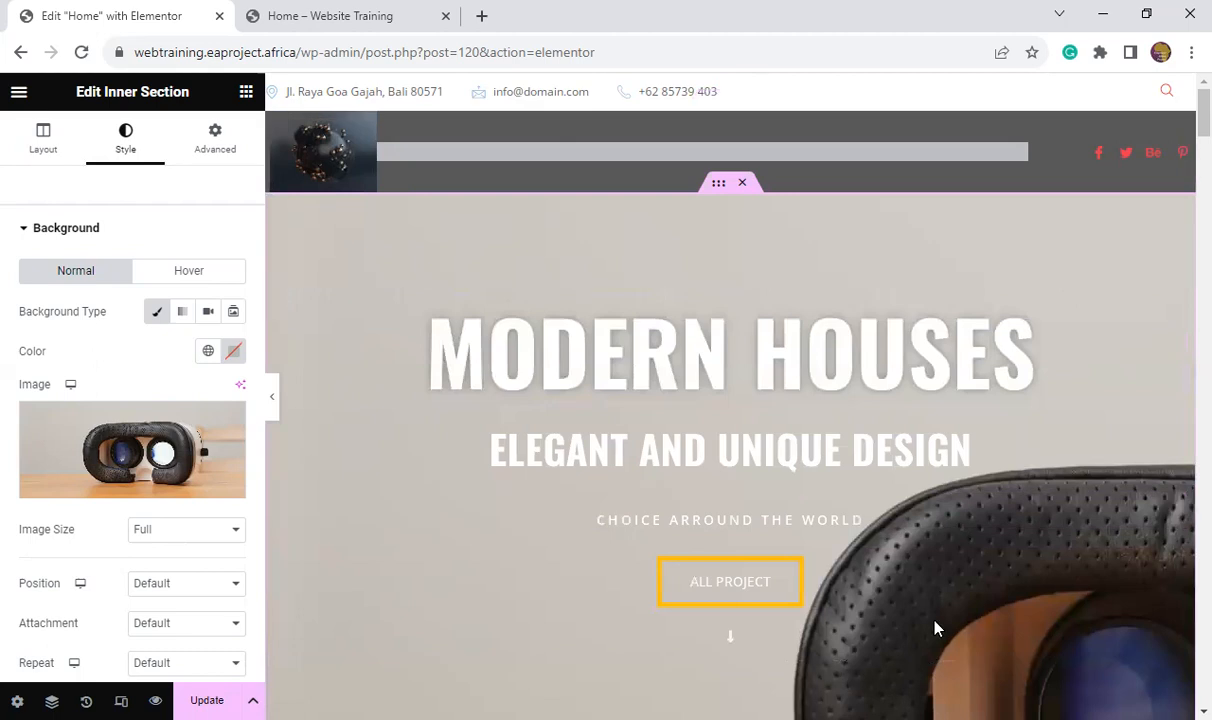
{"action": "scroll", "coordinate": [940, 622], "scroll_direction": "down", "scroll_amount": 10}
{"action": "left_click_drag", "start_coordinate": [1203, 235], "coordinate": [1203, 680]}
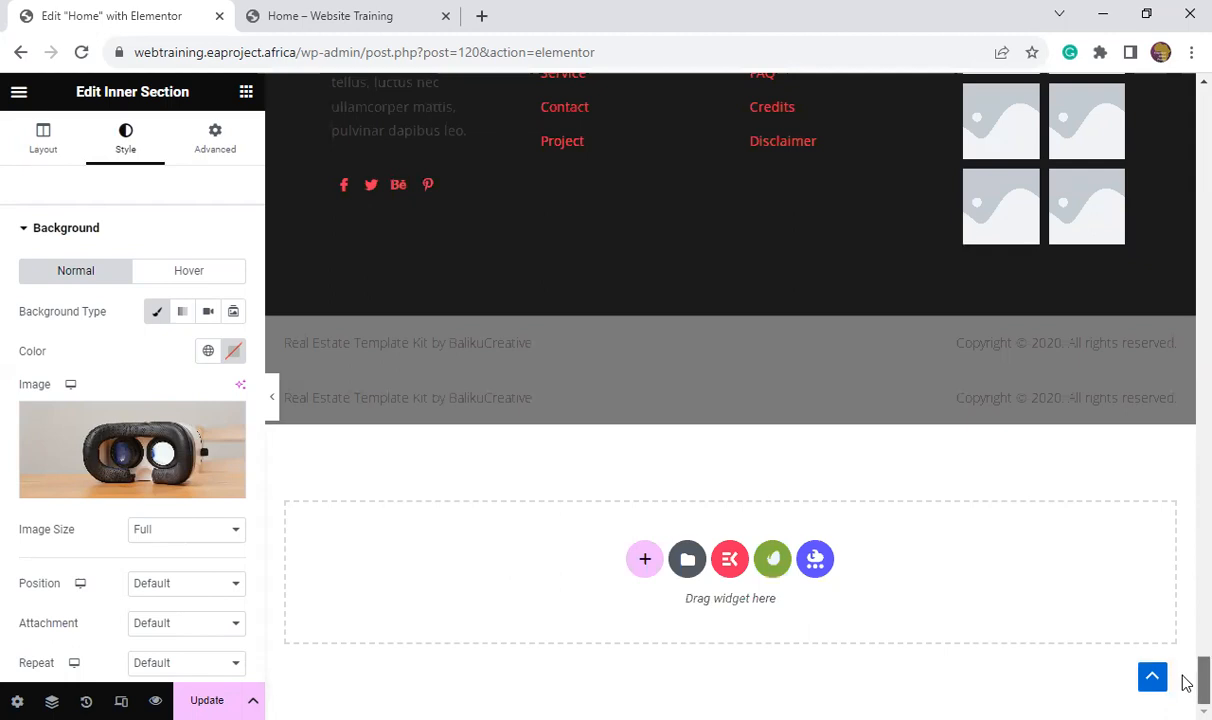
{"action": "scroll", "coordinate": [1185, 687], "scroll_direction": "up", "scroll_amount": 5}
{"action": "scroll", "coordinate": [1184, 79], "scroll_direction": "up", "scroll_amount": 10}
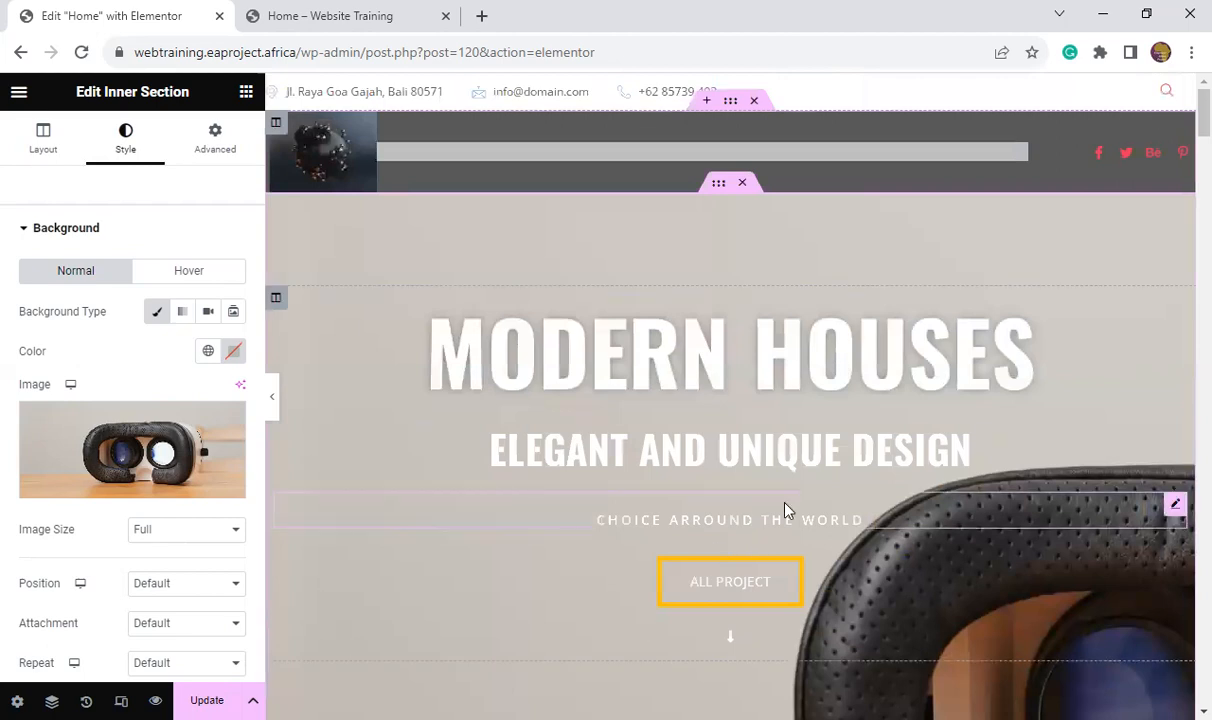
- Zoom the browser out to 25% and examine how the background image fills the hero section
{"action": "left_click", "coordinate": [1190, 53]}
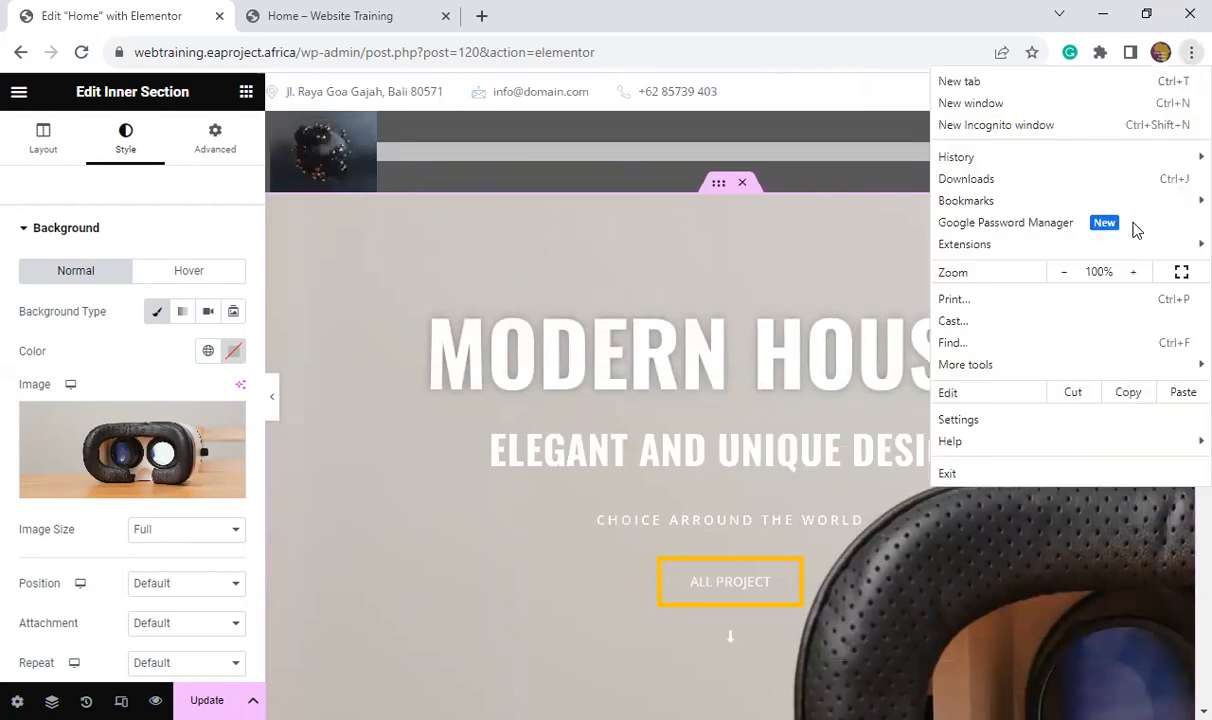
{"action": "left_click", "coordinate": [1064, 273]}
{"action": "left_click", "coordinate": [1064, 273]}
{"action": "left_click", "coordinate": [1064, 273]}
{"action": "left_click", "coordinate": [1063, 281]}
{"action": "left_click", "coordinate": [1063, 281]}
{"action": "left_click", "coordinate": [1064, 283]}
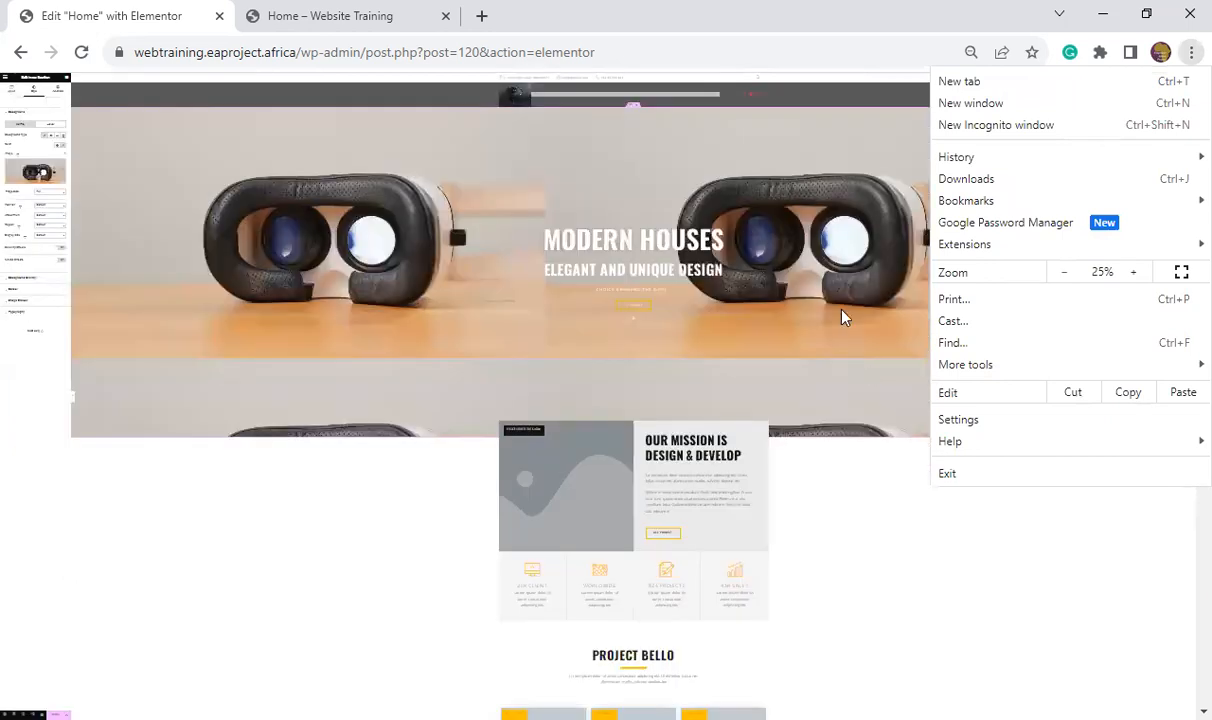
{"action": "left_click", "coordinate": [791, 349]}
{"action": "scroll", "coordinate": [1100, 347], "scroll_direction": "down", "scroll_amount": 1}
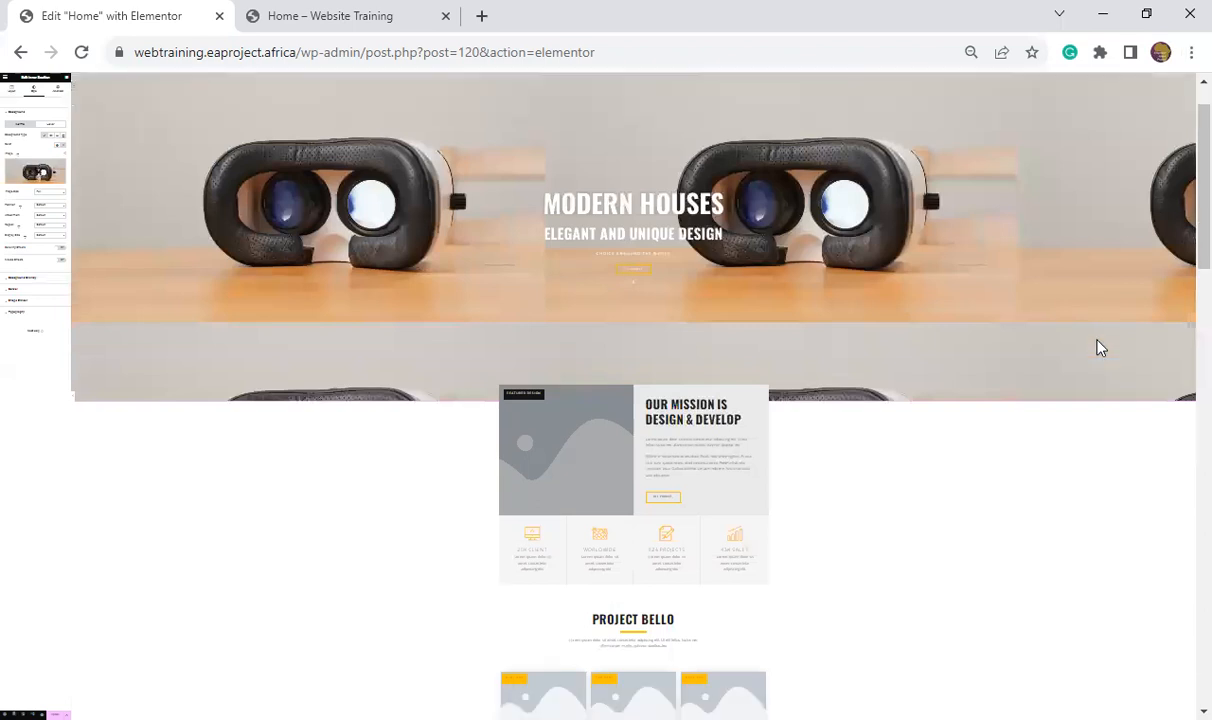
{"action": "scroll", "coordinate": [1100, 347], "scroll_direction": "down", "scroll_amount": 5}
{"action": "scroll", "coordinate": [1020, 347], "scroll_direction": "up", "scroll_amount": 5}
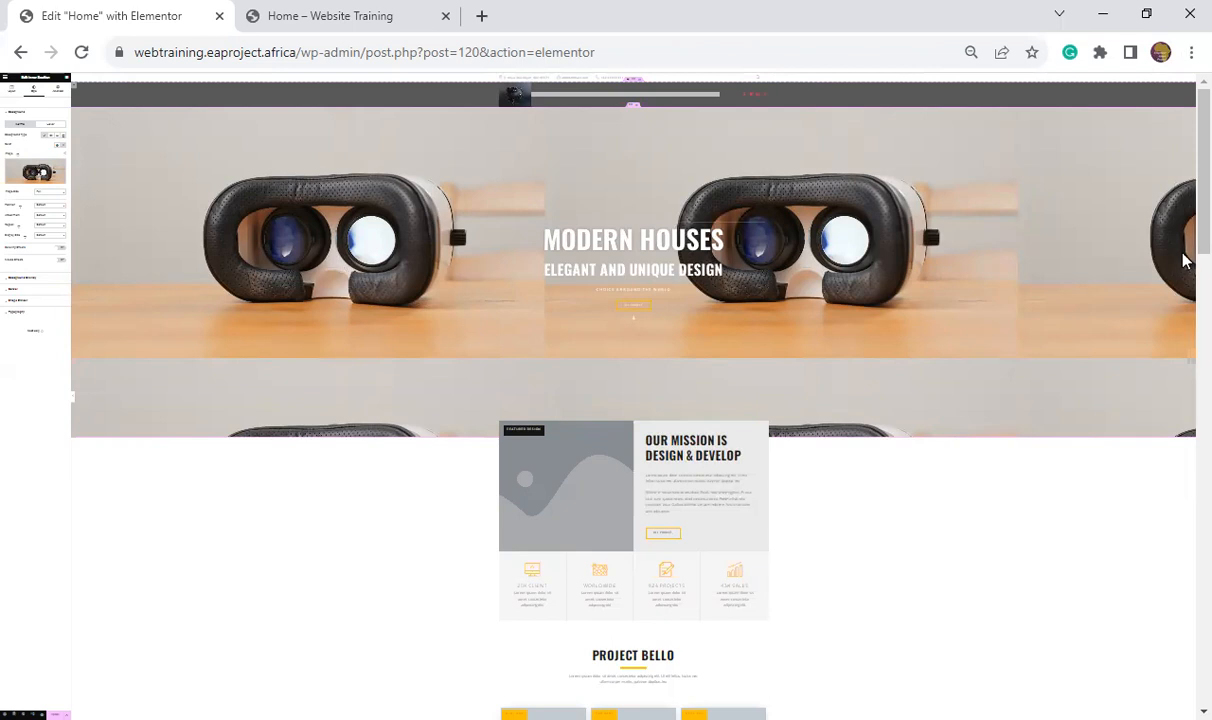
- Restore the browser zoom to 100%
{"action": "left_click", "coordinate": [1189, 55]}
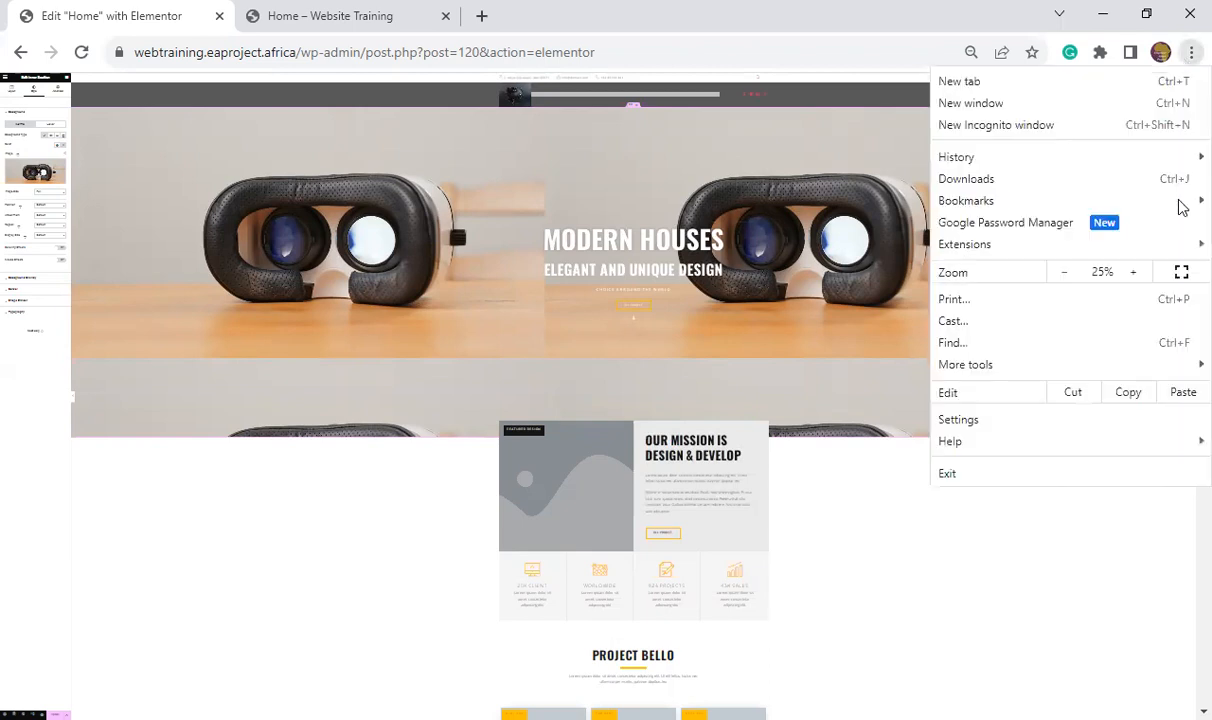
{"action": "left_click", "coordinate": [1134, 272]}
{"action": "left_click", "coordinate": [1134, 272]}
{"action": "left_click", "coordinate": [1134, 272]}
{"action": "left_click", "coordinate": [1134, 272]}
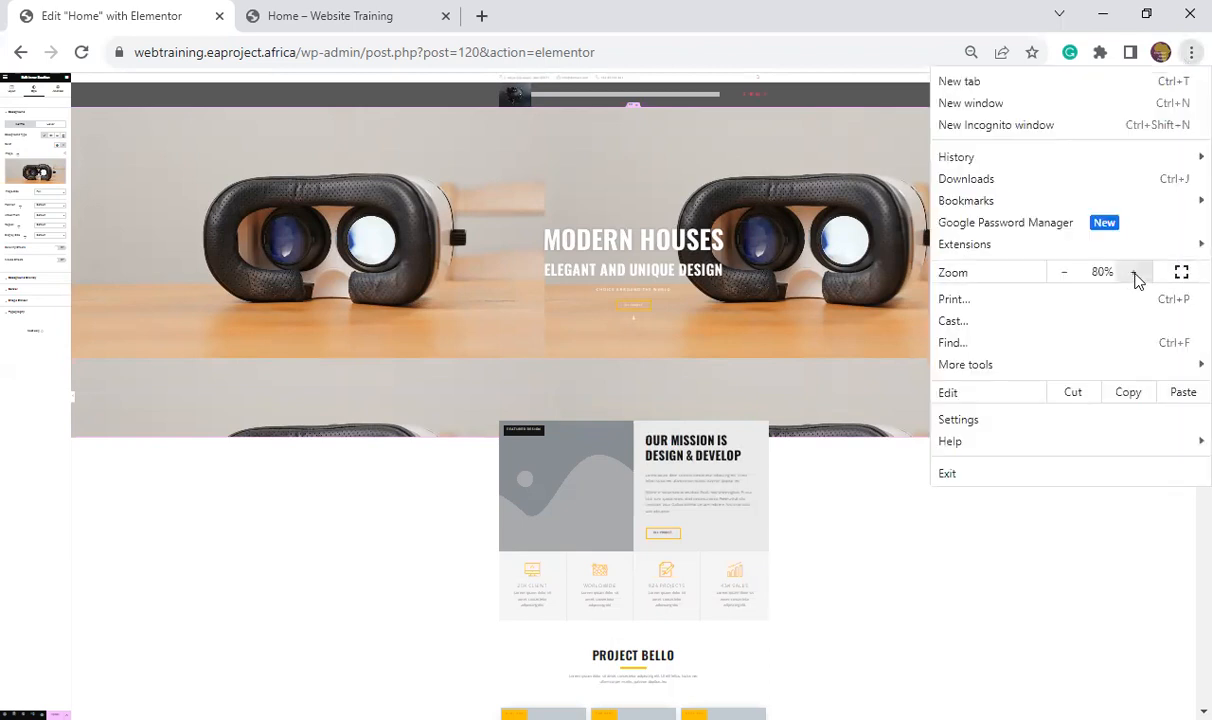
{"action": "left_click", "coordinate": [1134, 272]}
{"action": "left_click", "coordinate": [1134, 272]}
{"action": "left_click", "coordinate": [798, 302]}
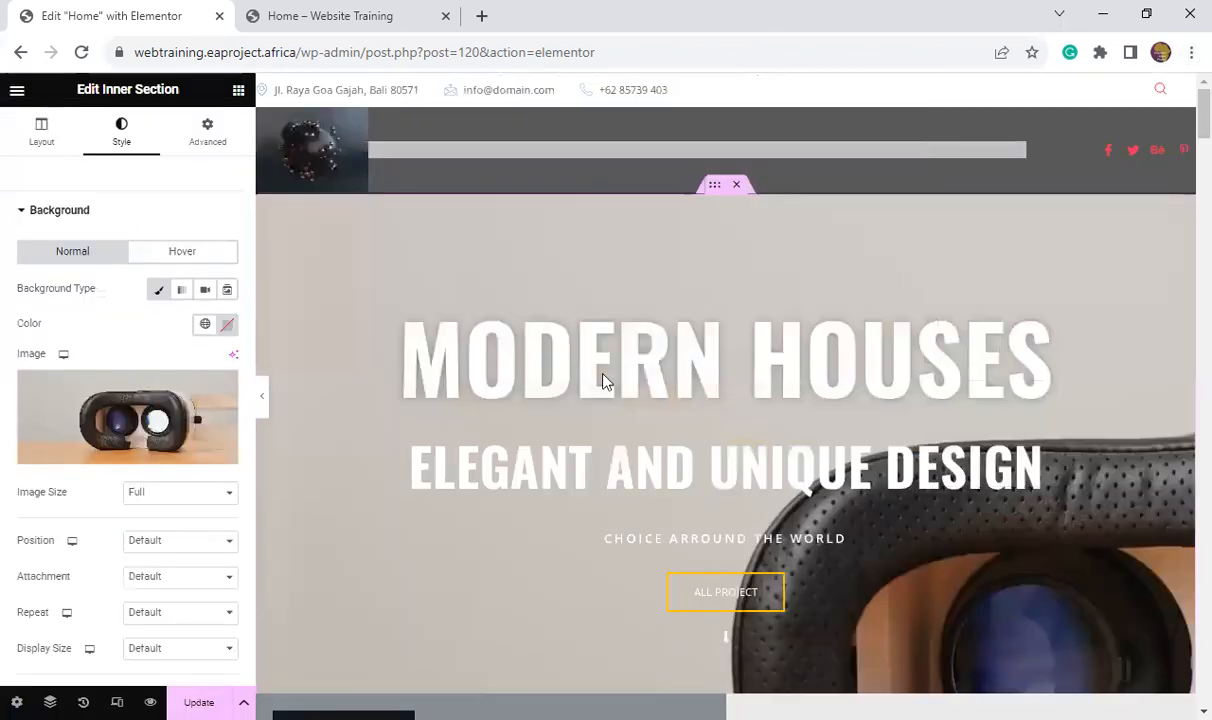
- Set the hero background image's Repeat option to No-repeat
{"action": "mouse_move", "coordinate": [158, 492]}
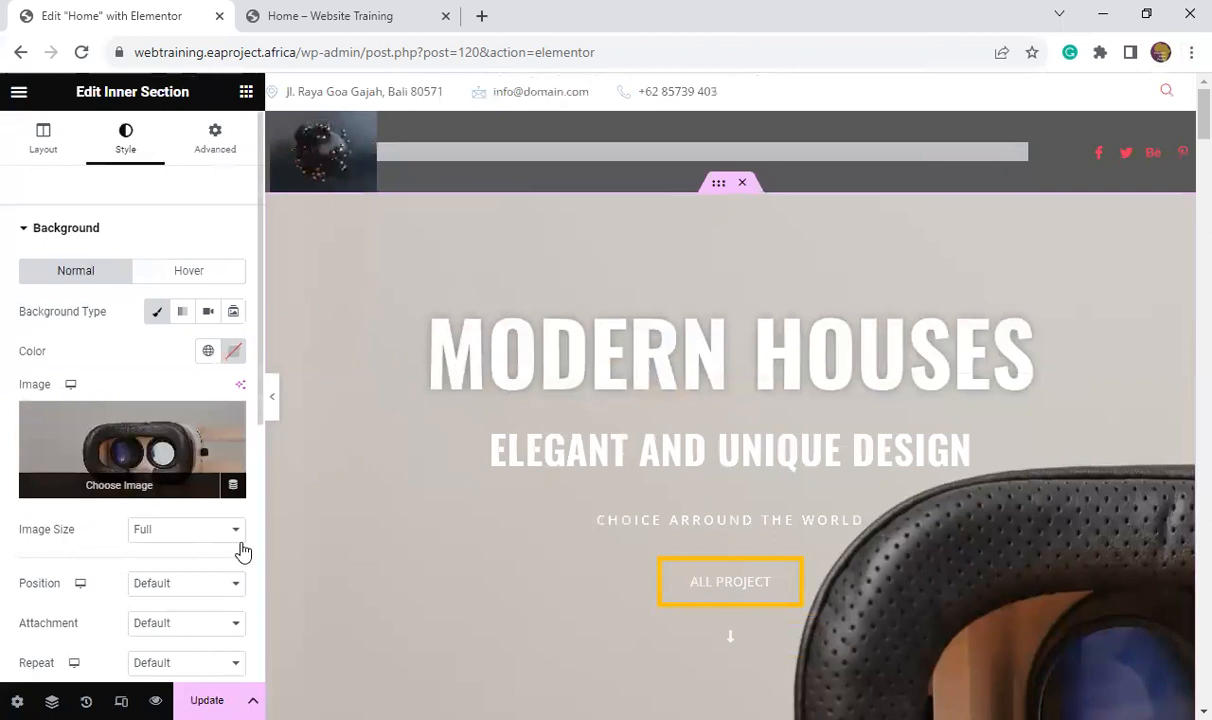
{"action": "scroll", "coordinate": [190, 487], "scroll_direction": "down", "scroll_amount": 3}
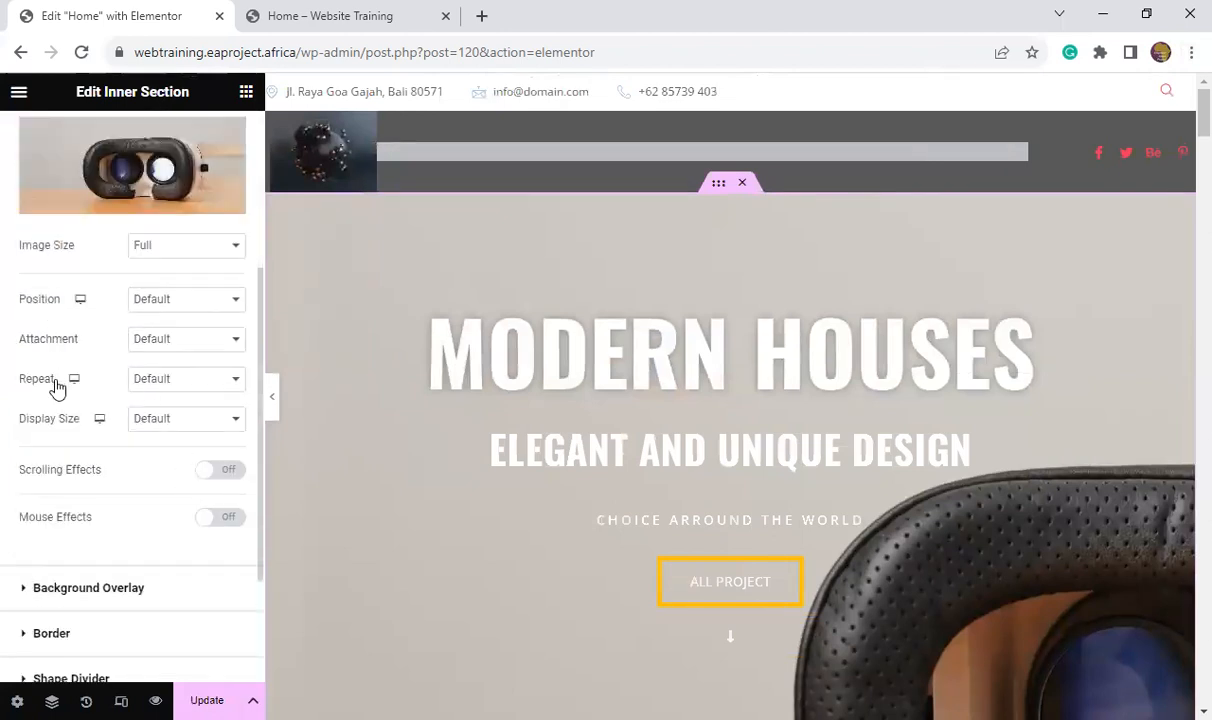
{"action": "left_click", "coordinate": [236, 386]}
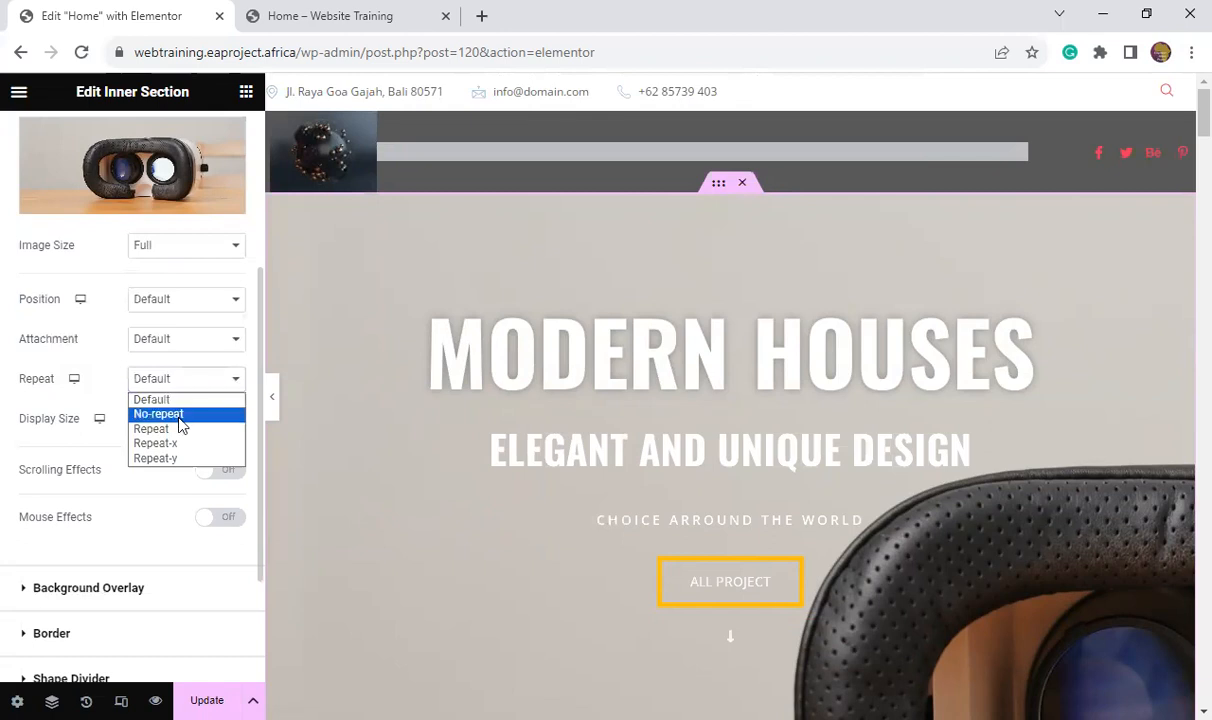
{"action": "left_click", "coordinate": [181, 424]}
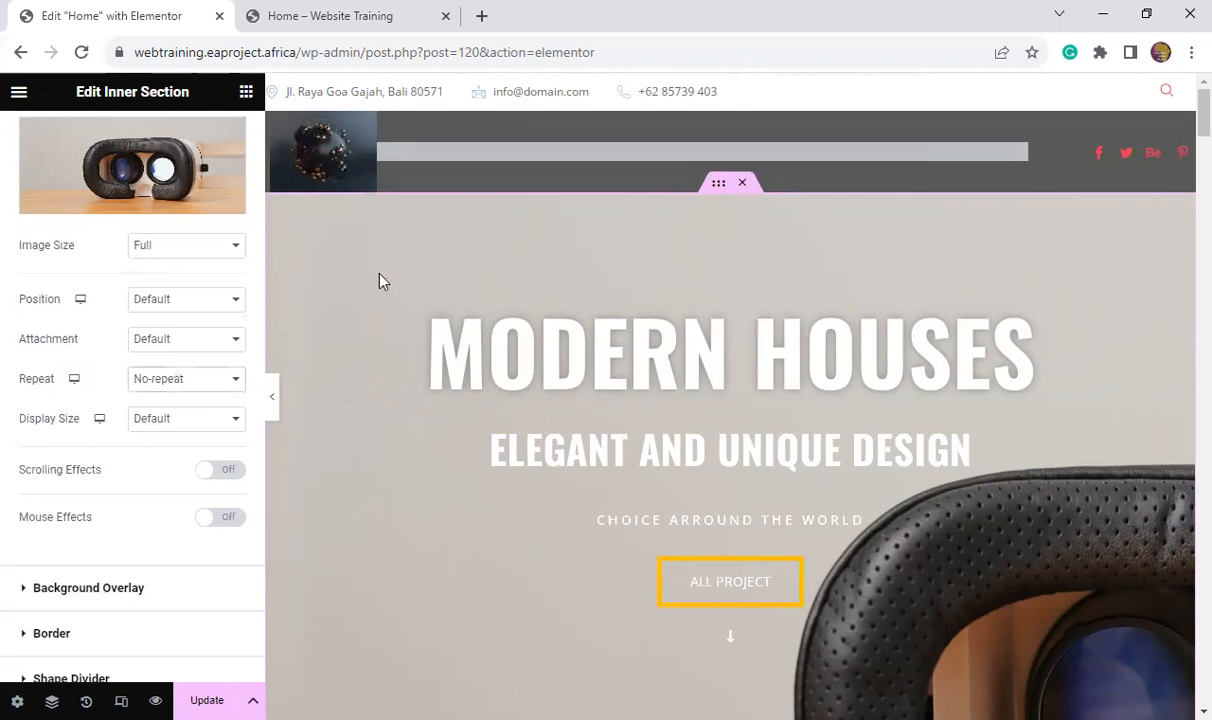
- Review the background image's position options, check the page, and open the Modern Houses heading's content settings
{"action": "left_click", "coordinate": [164, 305]}
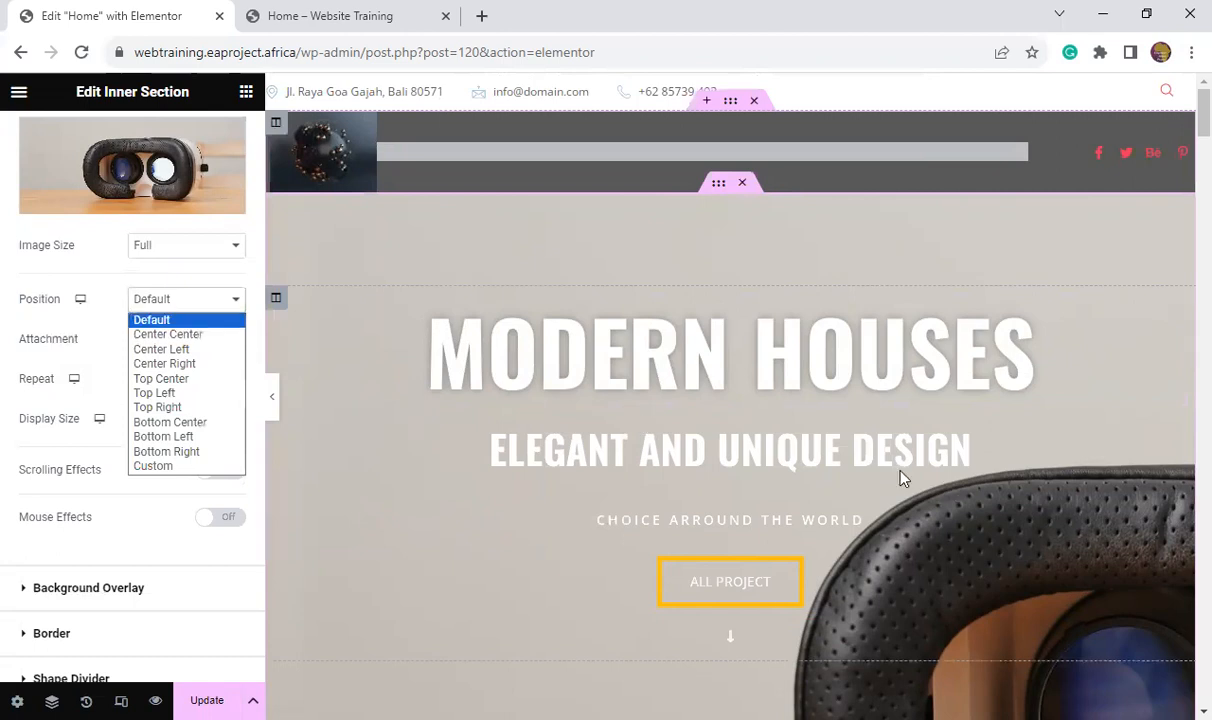
{"action": "scroll", "coordinate": [852, 445], "scroll_direction": "down", "scroll_amount": 5}
{"action": "scroll", "coordinate": [880, 420], "scroll_direction": "up", "scroll_amount": 10}
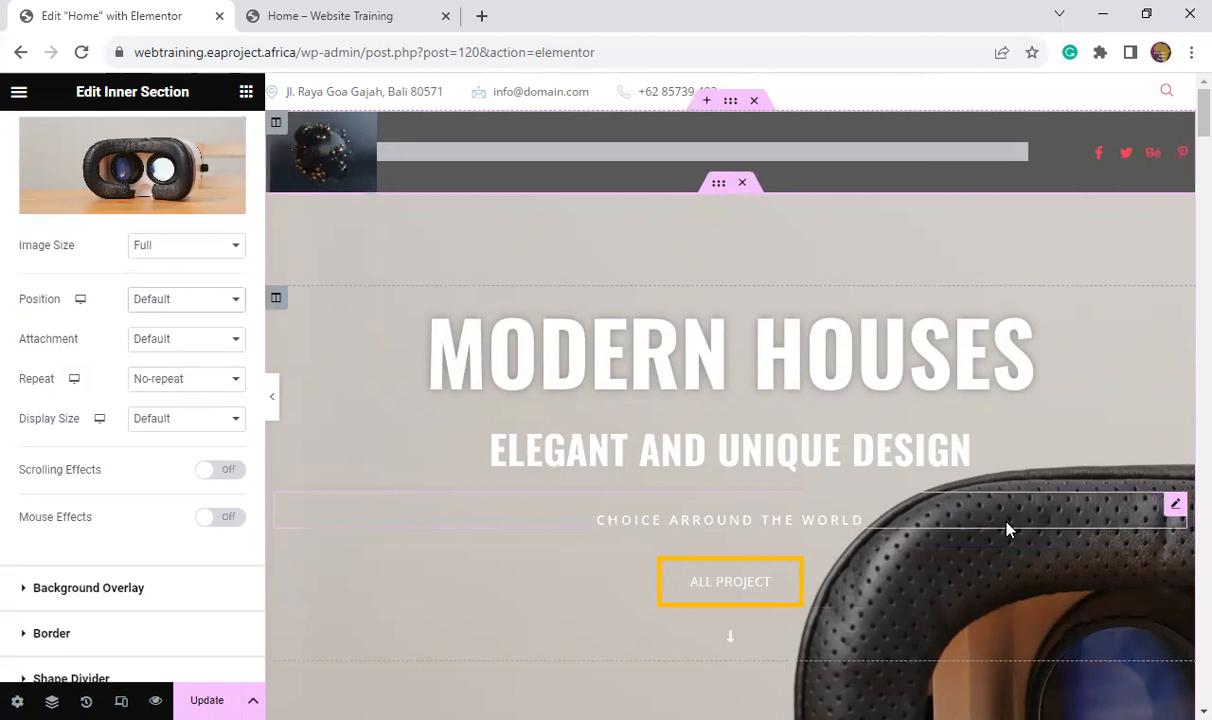
{"action": "scroll", "coordinate": [958, 500], "scroll_direction": "down", "scroll_amount": 1}
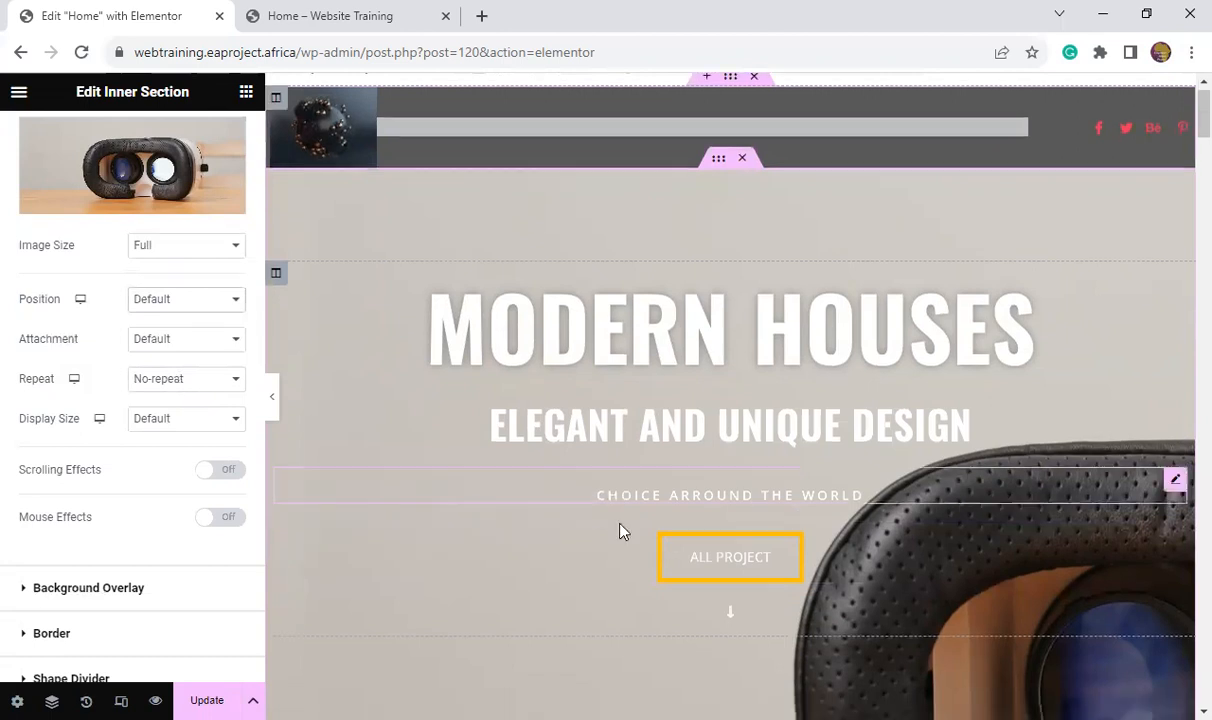
{"action": "scroll", "coordinate": [650, 525], "scroll_direction": "down", "scroll_amount": 4}
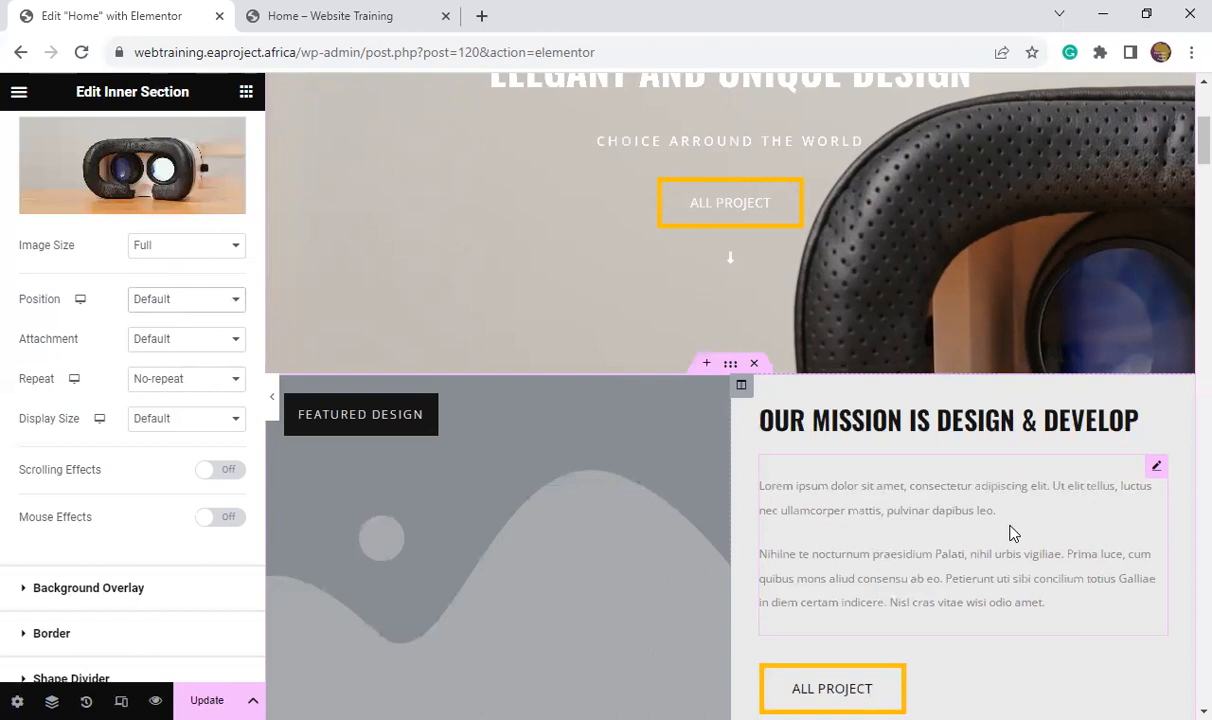
{"action": "scroll", "coordinate": [950, 550], "scroll_direction": "down", "scroll_amount": 7}
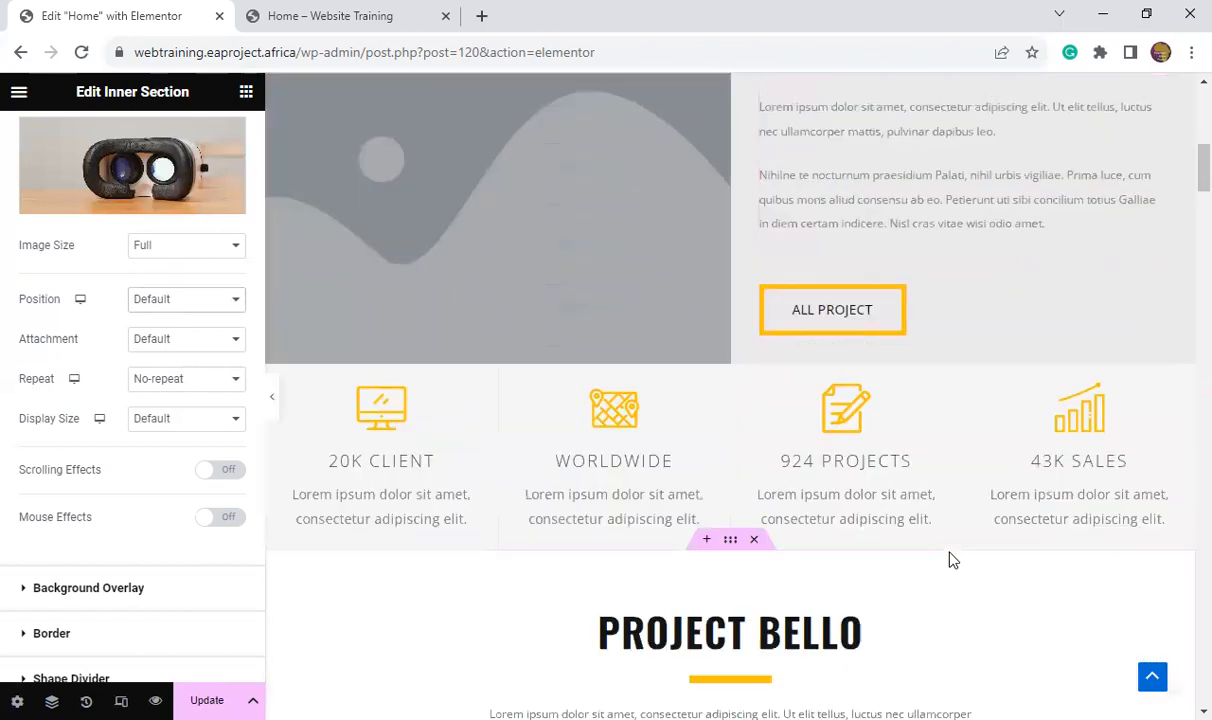
{"action": "scroll", "coordinate": [950, 558], "scroll_direction": "up", "scroll_amount": 10}
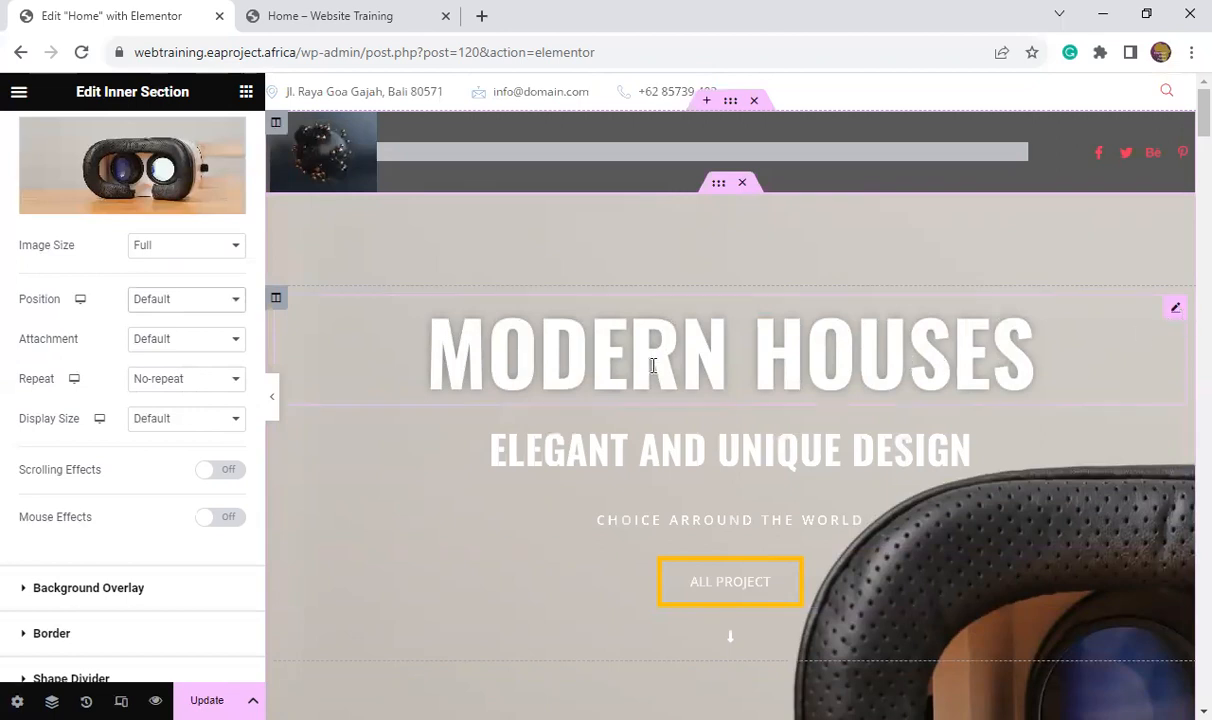
{"action": "left_click", "coordinate": [1175, 314]}
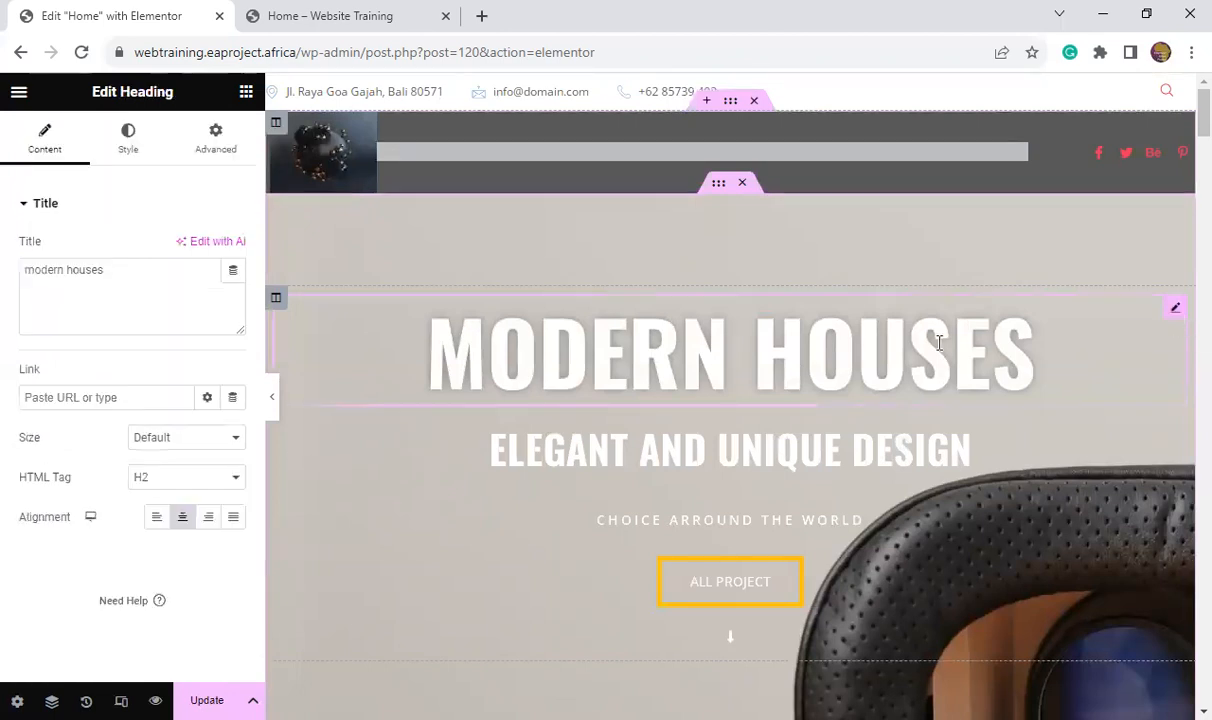
- Change the hero section's main heading title to "REAL Estate"
{"action": "left_click", "coordinate": [111, 272]}
{"action": "left_click_drag", "start_coordinate": [111, 272], "coordinate": [16, 275]}
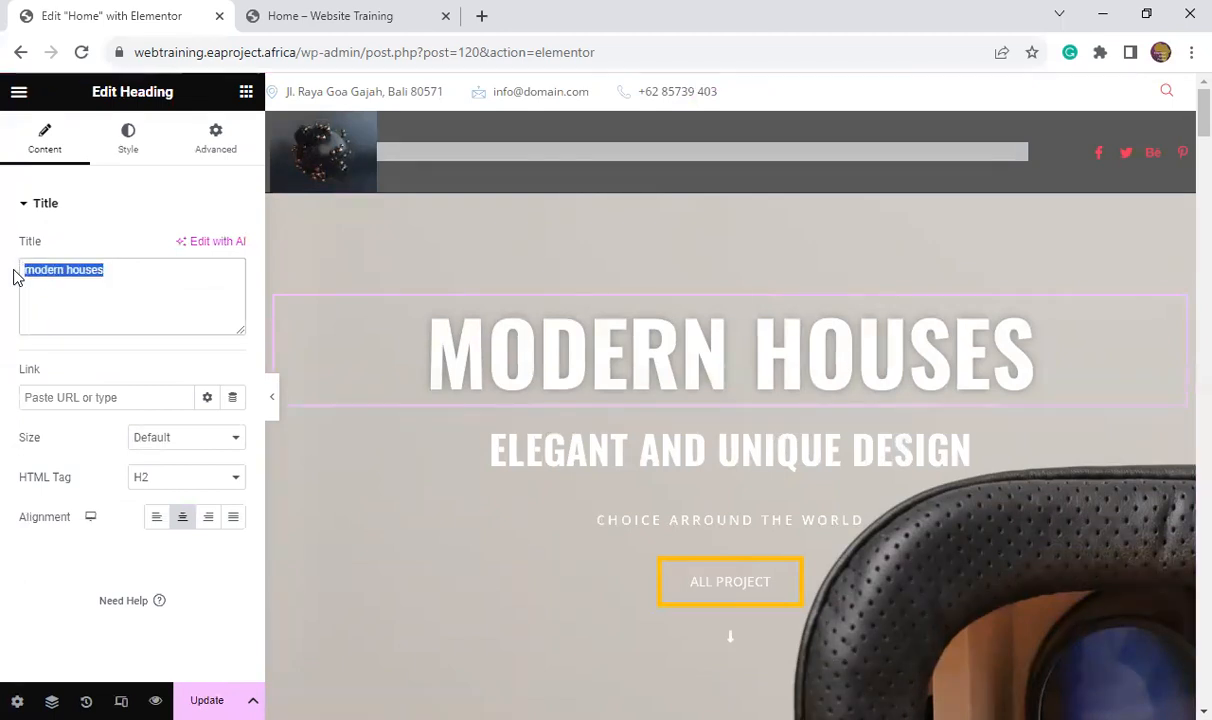
{"action": "type", "text": "RE"}
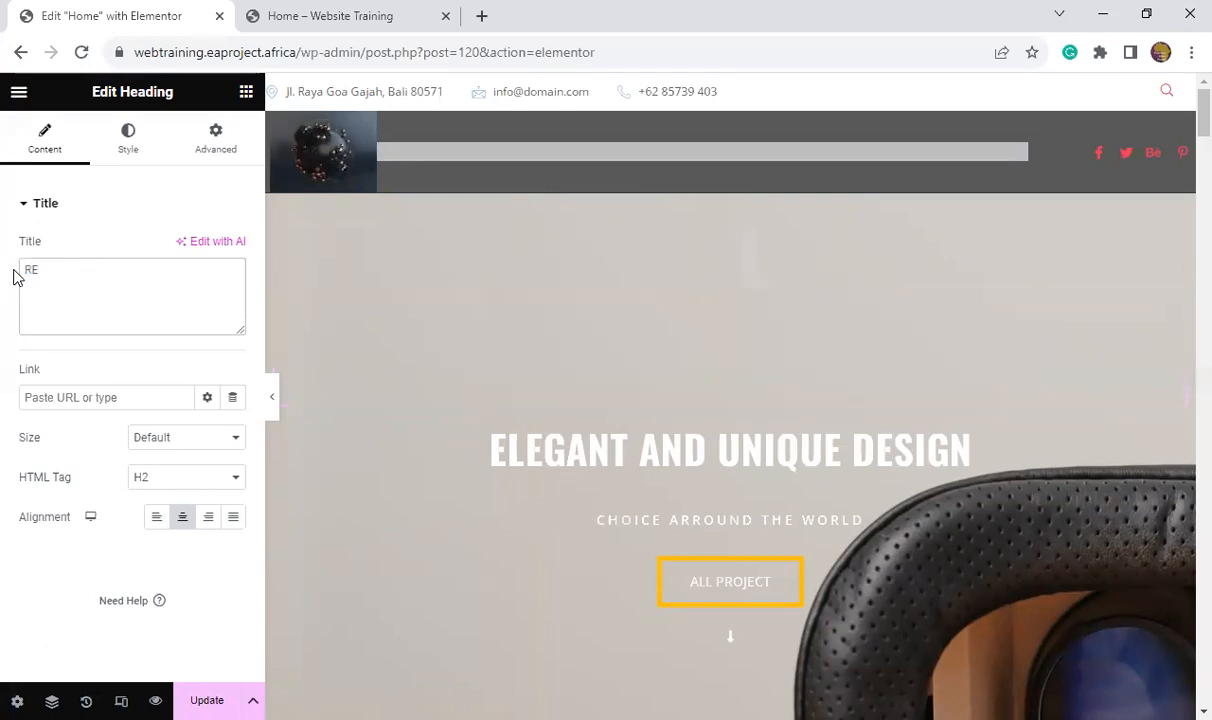
{"action": "type", "text": "AL"}
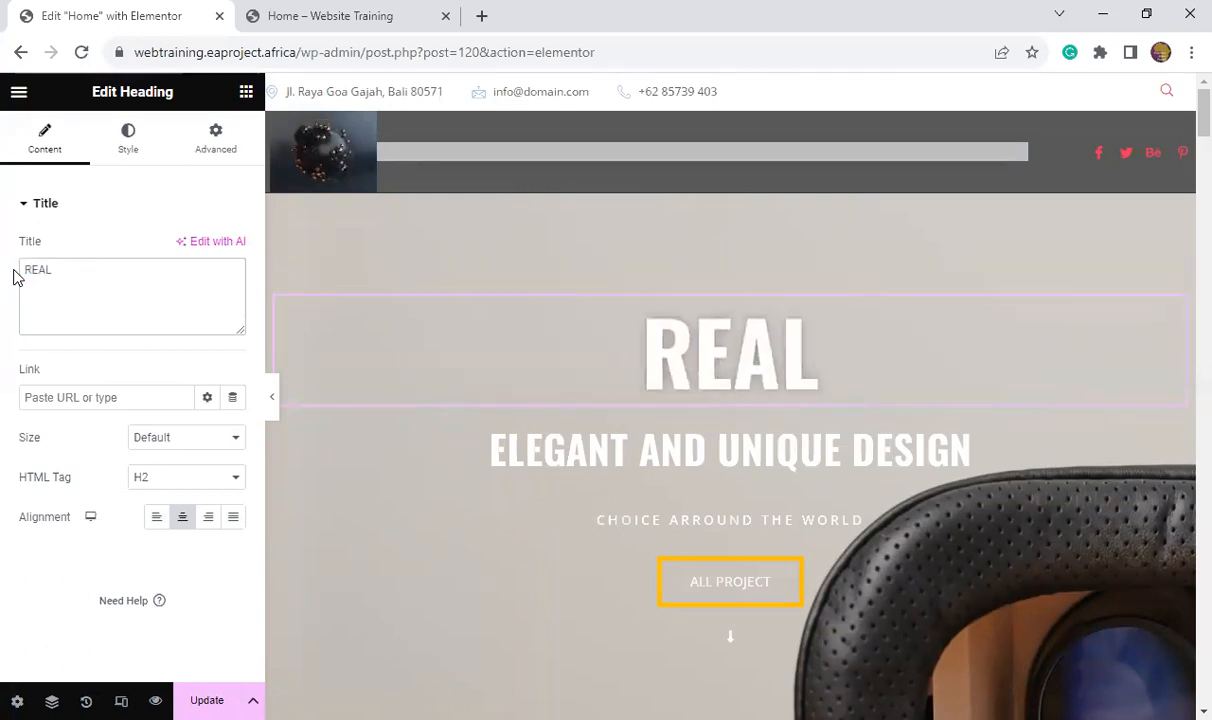
{"action": "type", "text": " E"}
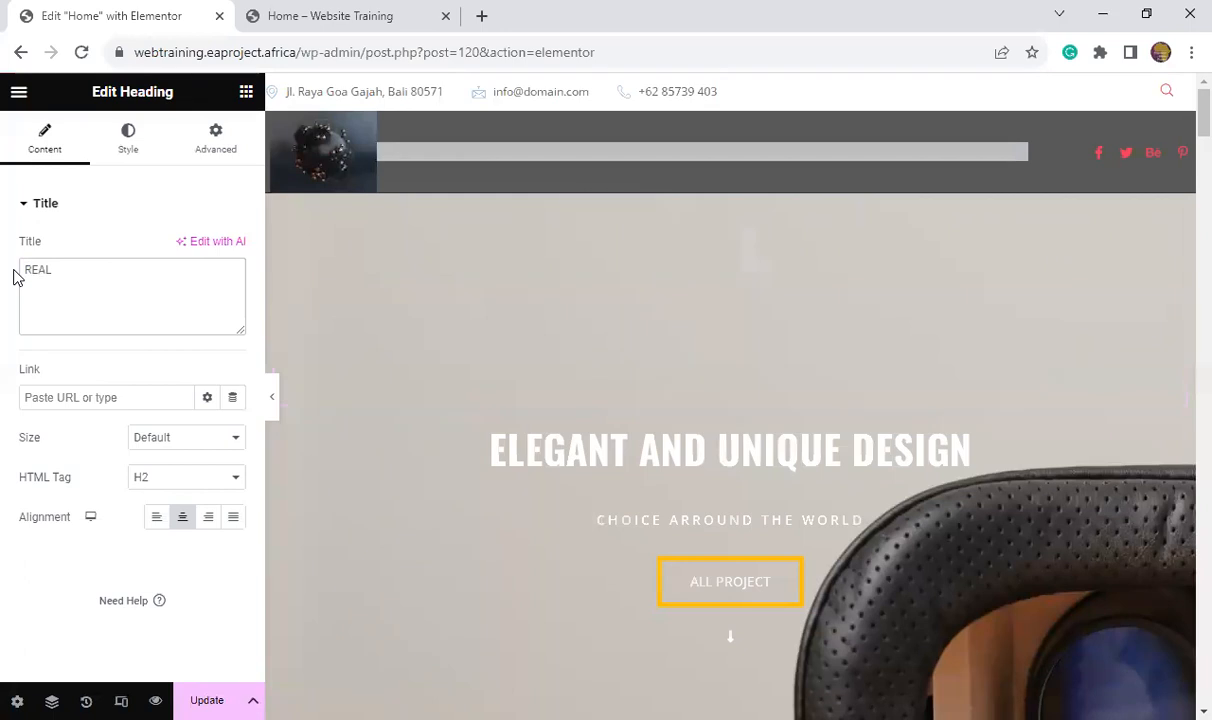
{"action": "type", "text": "s"}
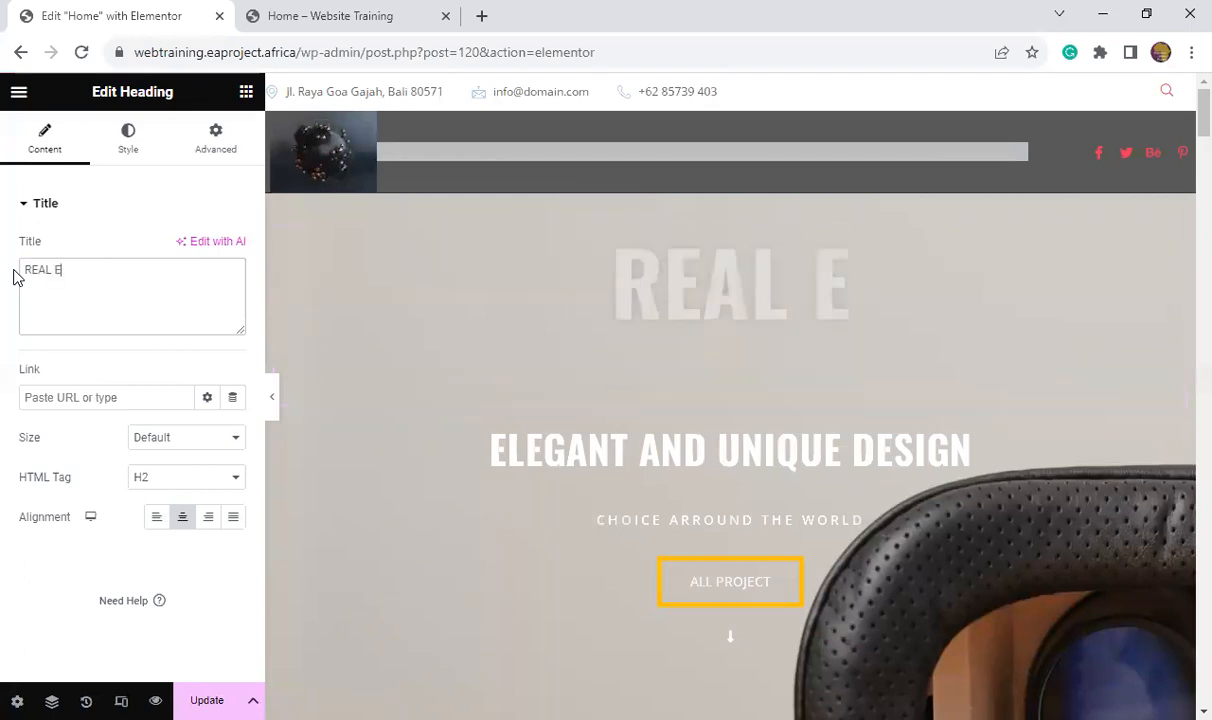
{"action": "type", "text": "tate"}
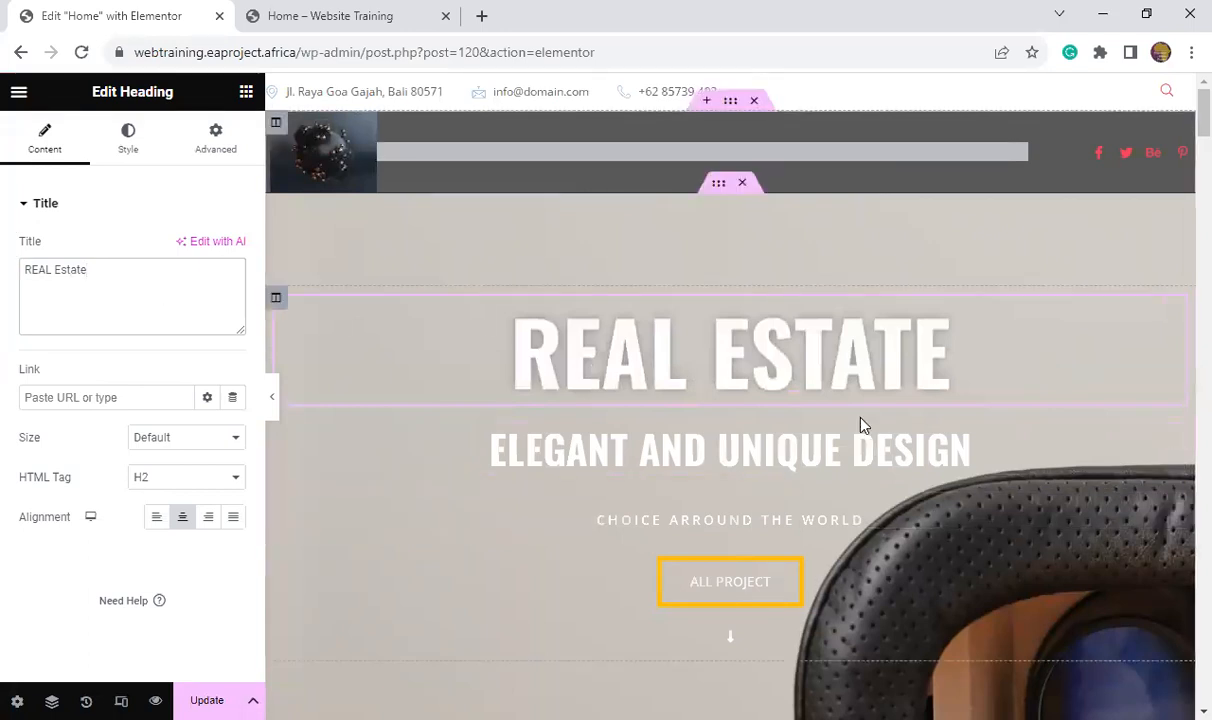
- Open the advanced settings of the hero inner section that holds the headings, with its margin values unlinked
{"action": "left_click", "coordinate": [1176, 434]}
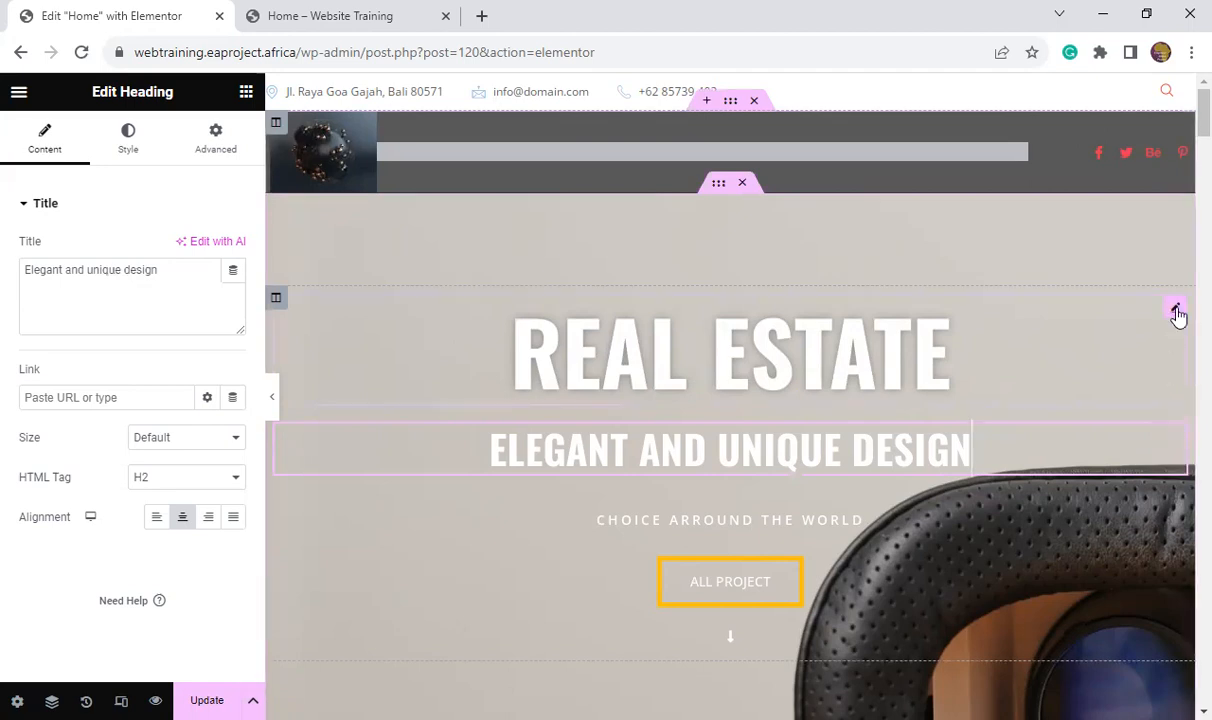
{"action": "left_click", "coordinate": [1178, 316]}
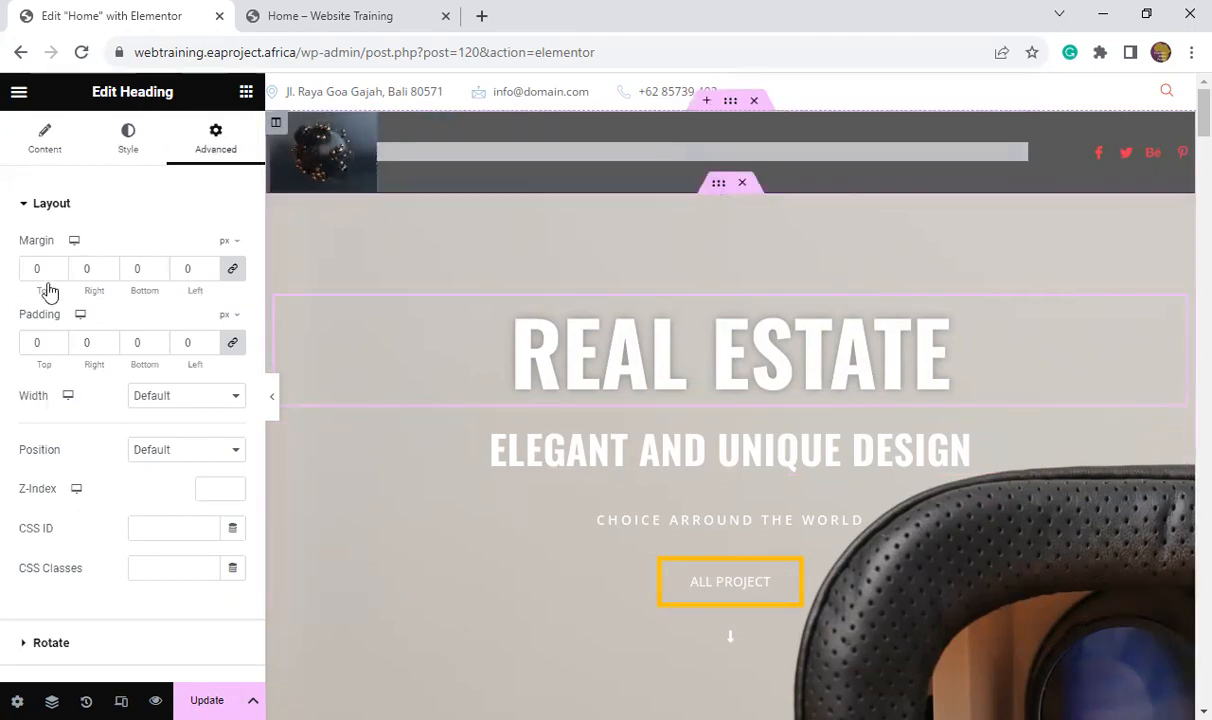
{"action": "left_click", "coordinate": [758, 199]}
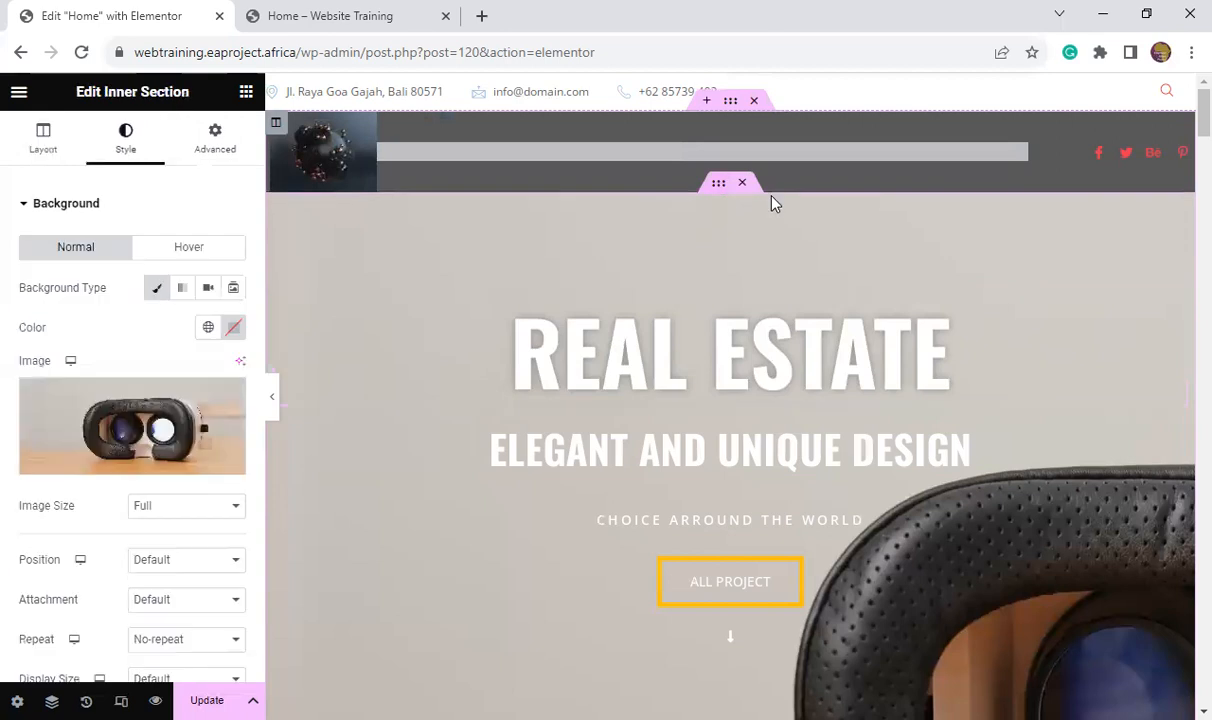
{"action": "left_click", "coordinate": [218, 148]}
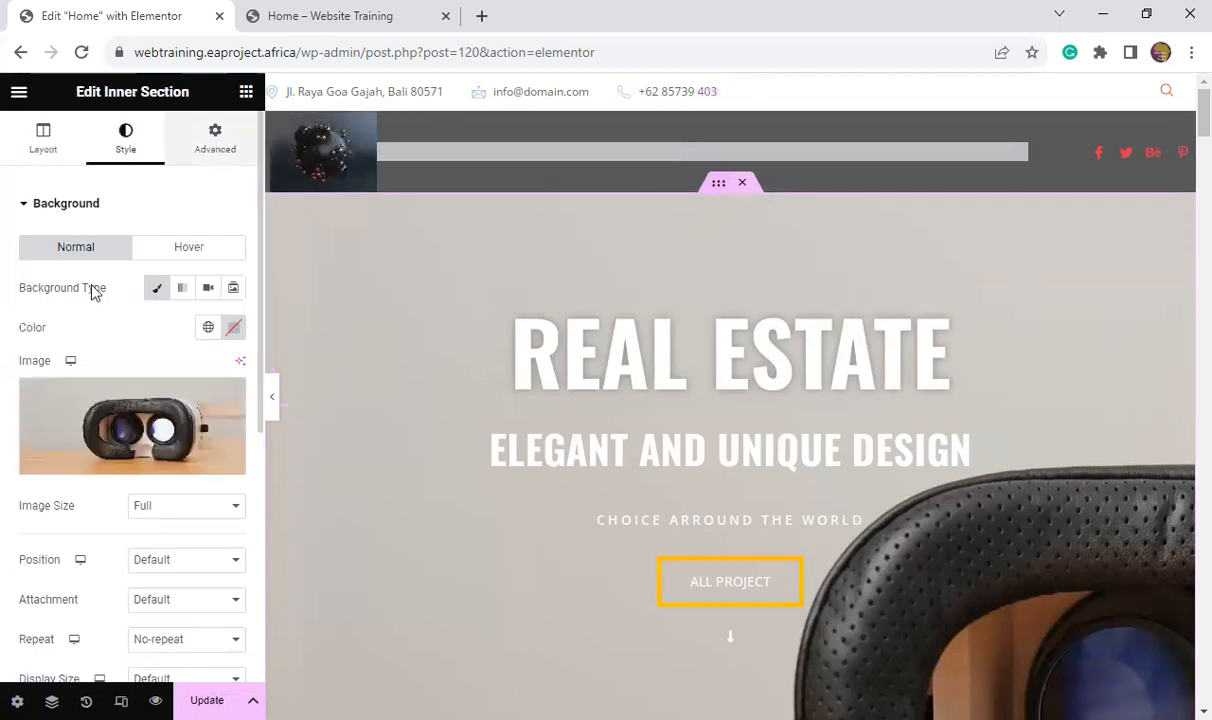
{"action": "left_click", "coordinate": [232, 269]}
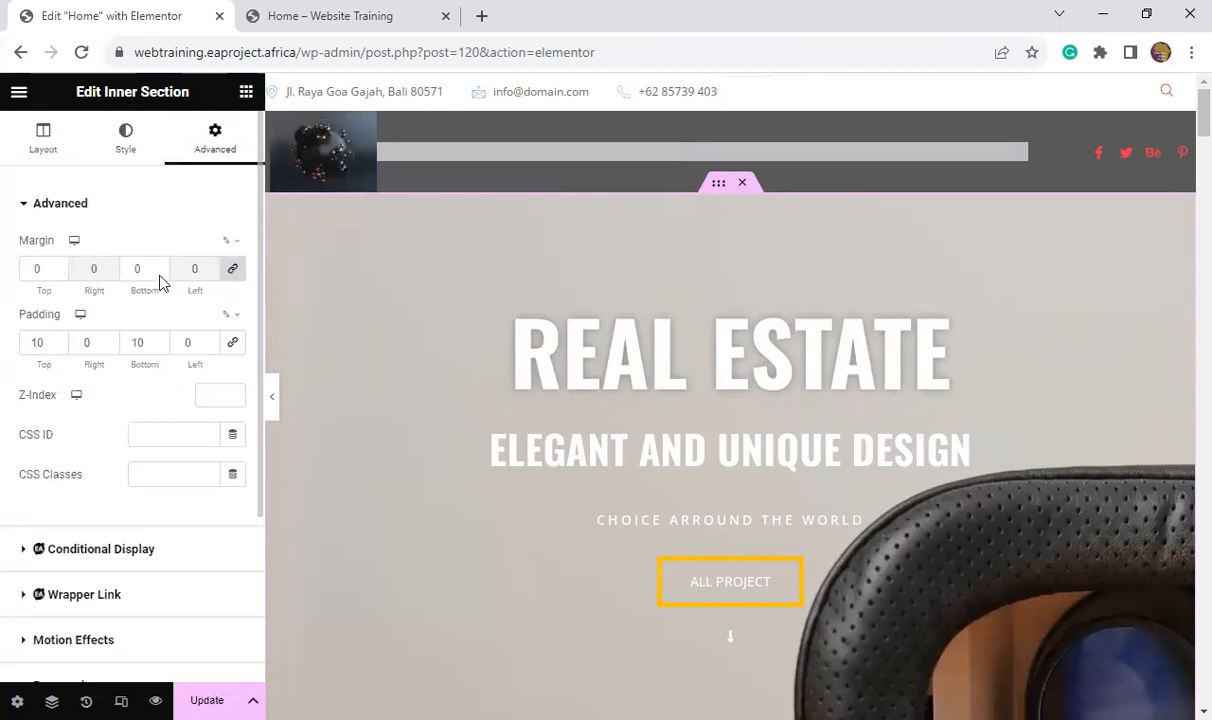
{"action": "left_click", "coordinate": [233, 272]}
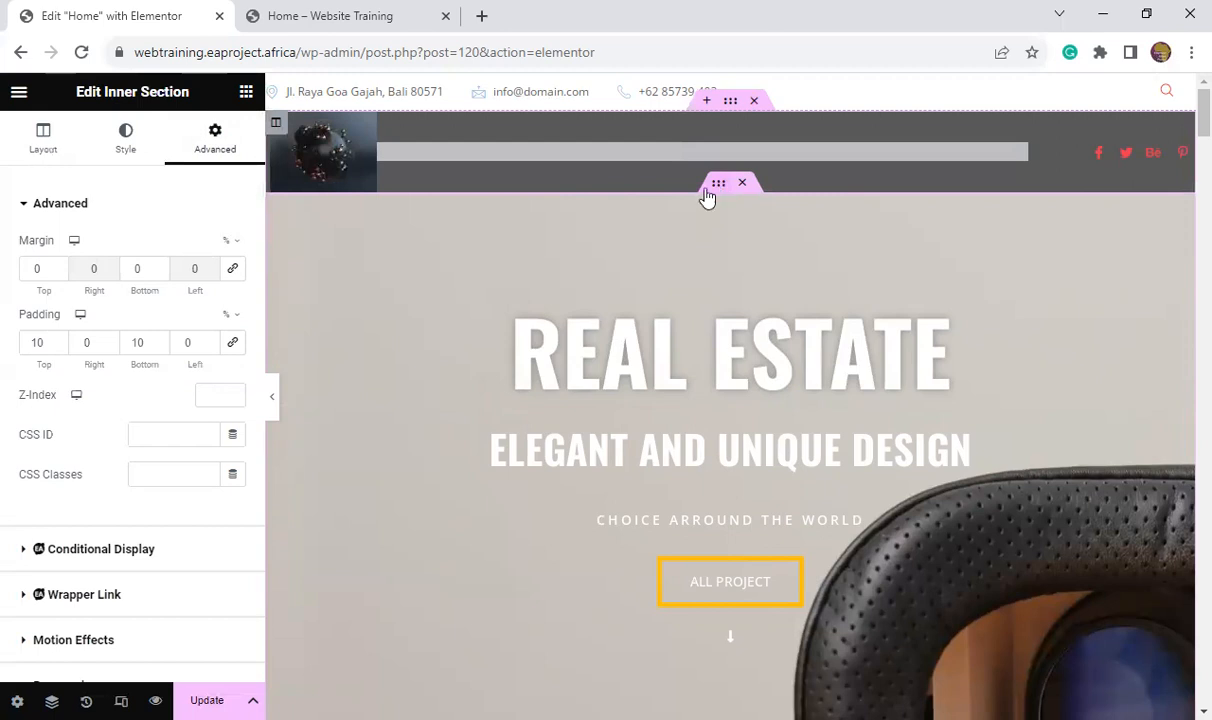
- Try raising only the hero inner section's top margin to 15%
{"action": "left_click", "coordinate": [58, 266]}
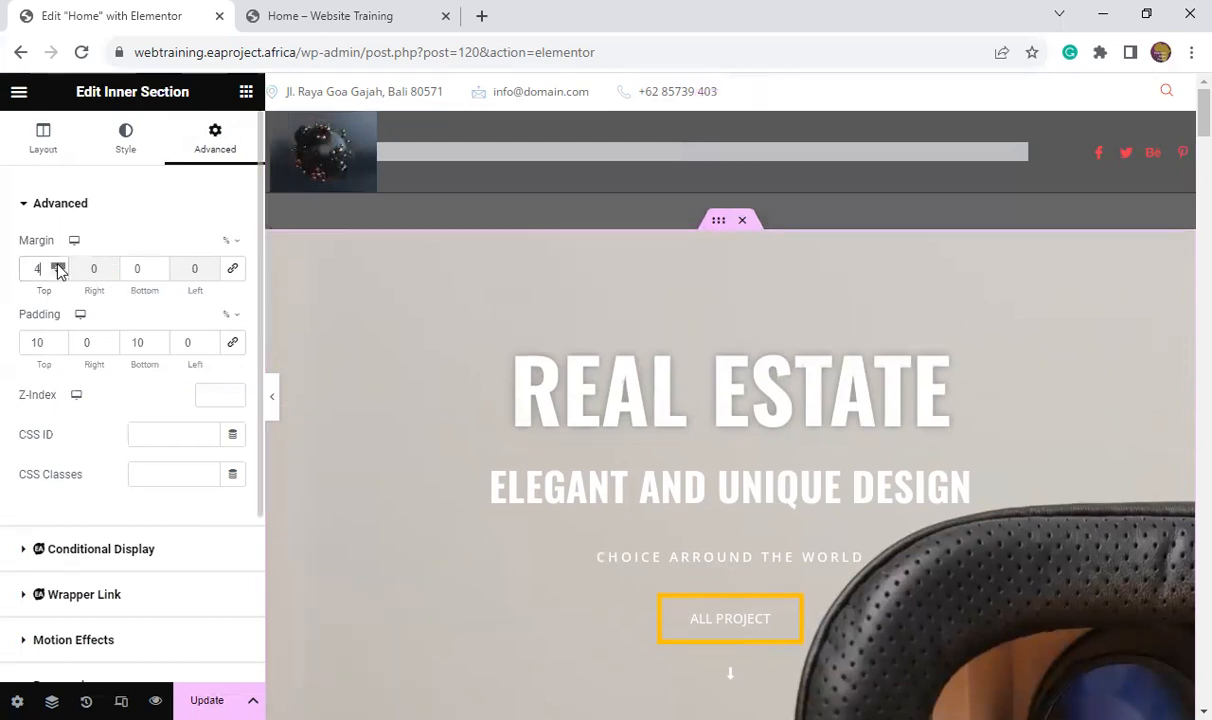
{"action": "left_click", "coordinate": [58, 266]}
{"action": "left_click", "coordinate": [58, 266]}
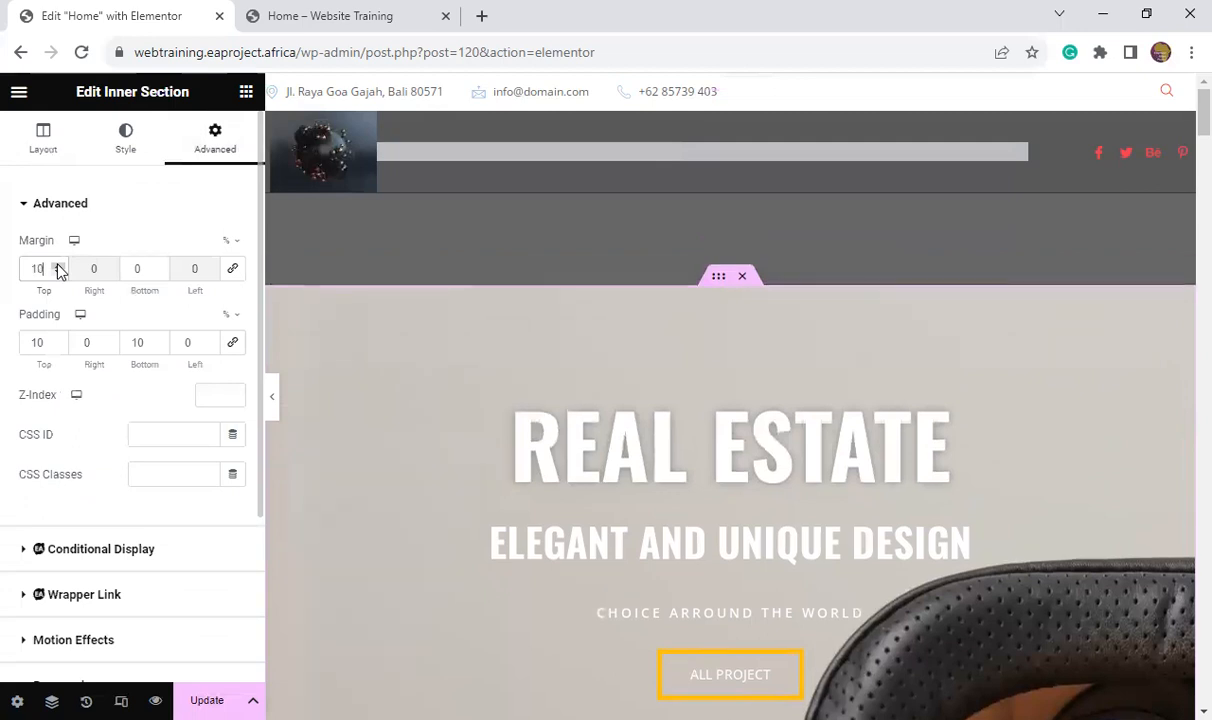
{"action": "left_click", "coordinate": [58, 266]}
{"action": "left_click", "coordinate": [58, 266]}
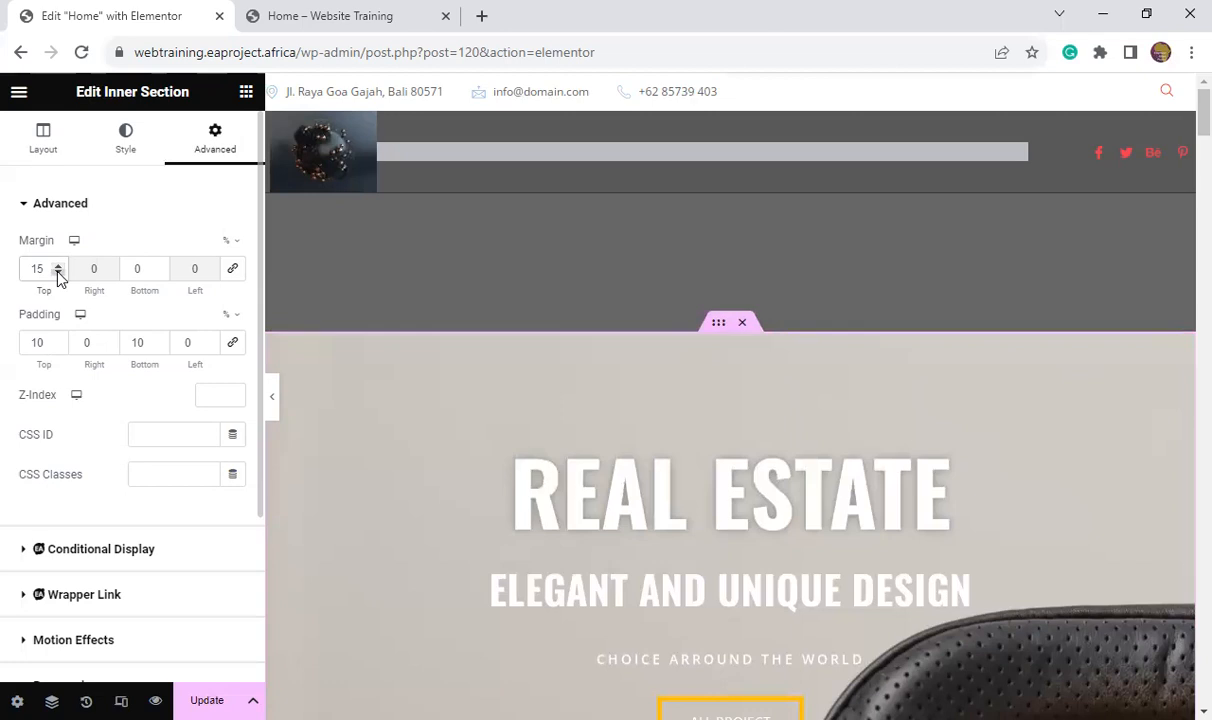
- Try lowering the hero inner section's top margin to -2%, and return it to 0
{"action": "left_click", "coordinate": [58, 272]}
{"action": "left_click", "coordinate": [58, 272]}
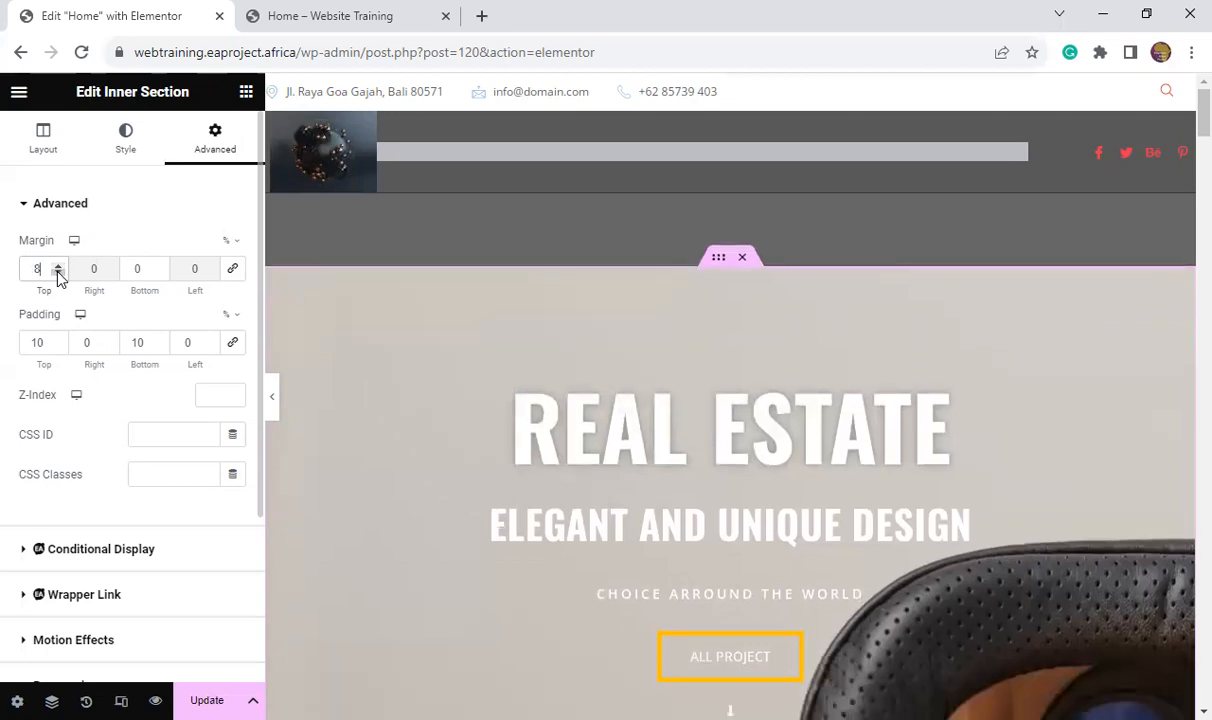
{"action": "left_click", "coordinate": [58, 272]}
{"action": "left_click", "coordinate": [58, 272]}
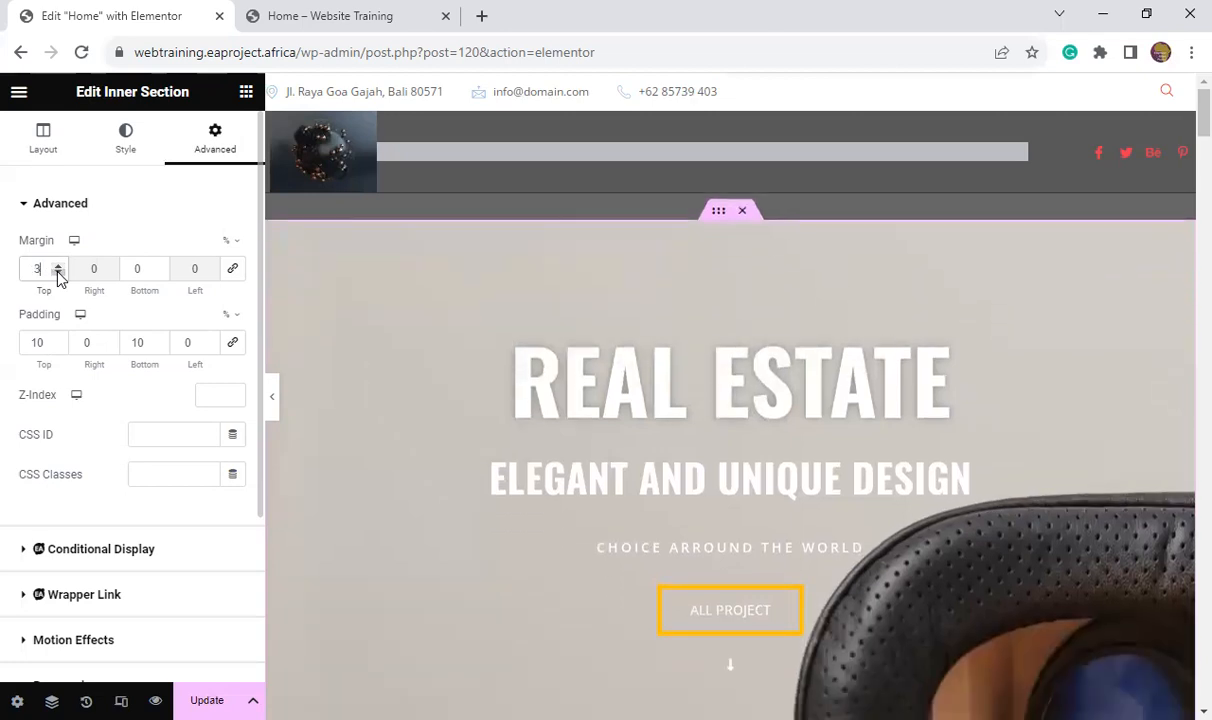
{"action": "left_click", "coordinate": [58, 272]}
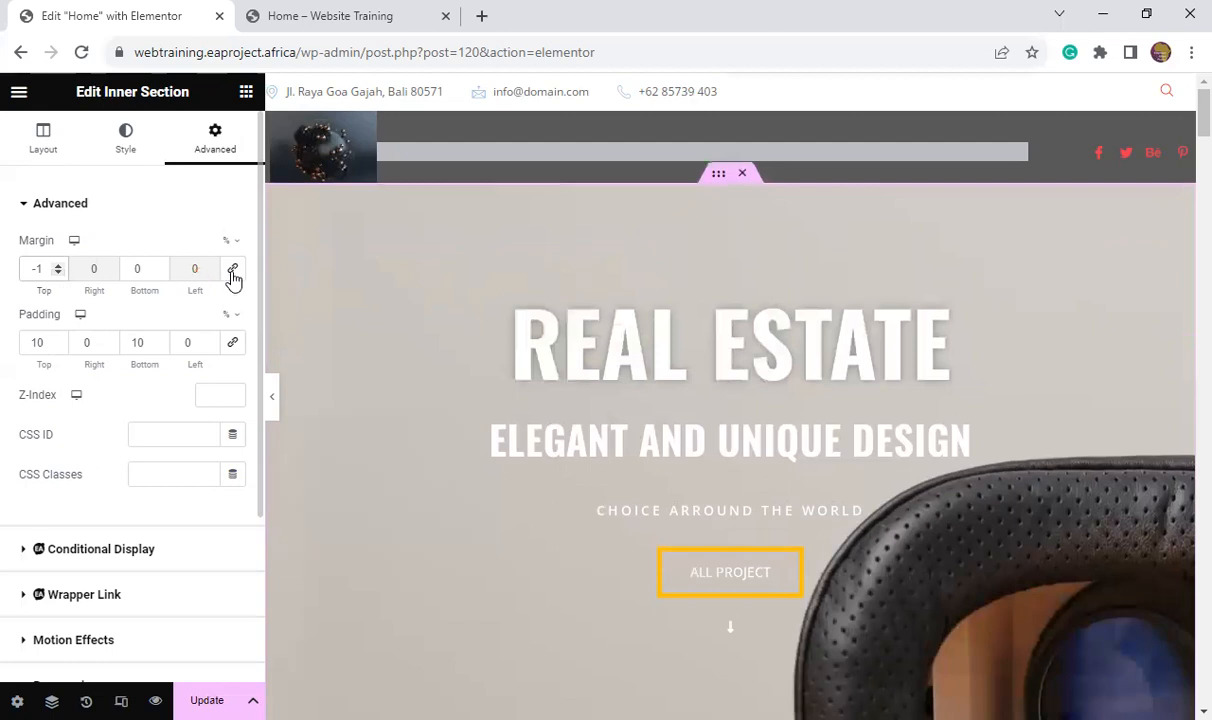
{"action": "left_click", "coordinate": [58, 272]}
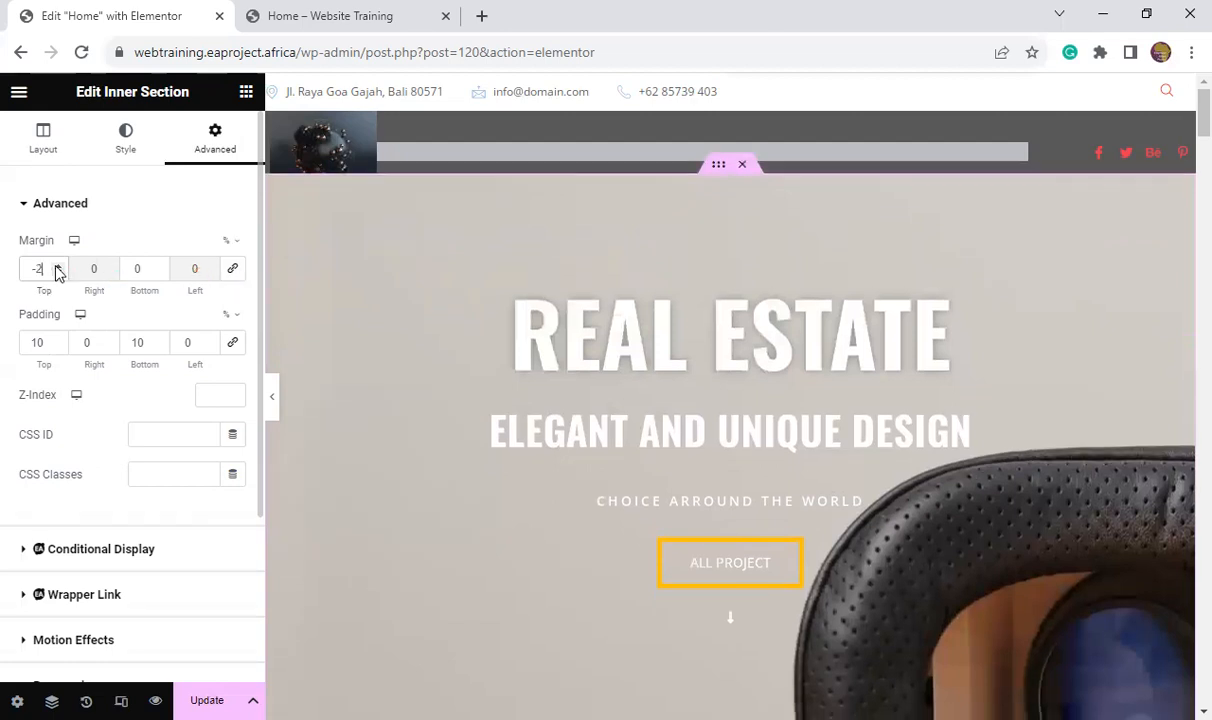
{"action": "left_click", "coordinate": [57, 266]}
{"action": "left_click", "coordinate": [57, 267]}
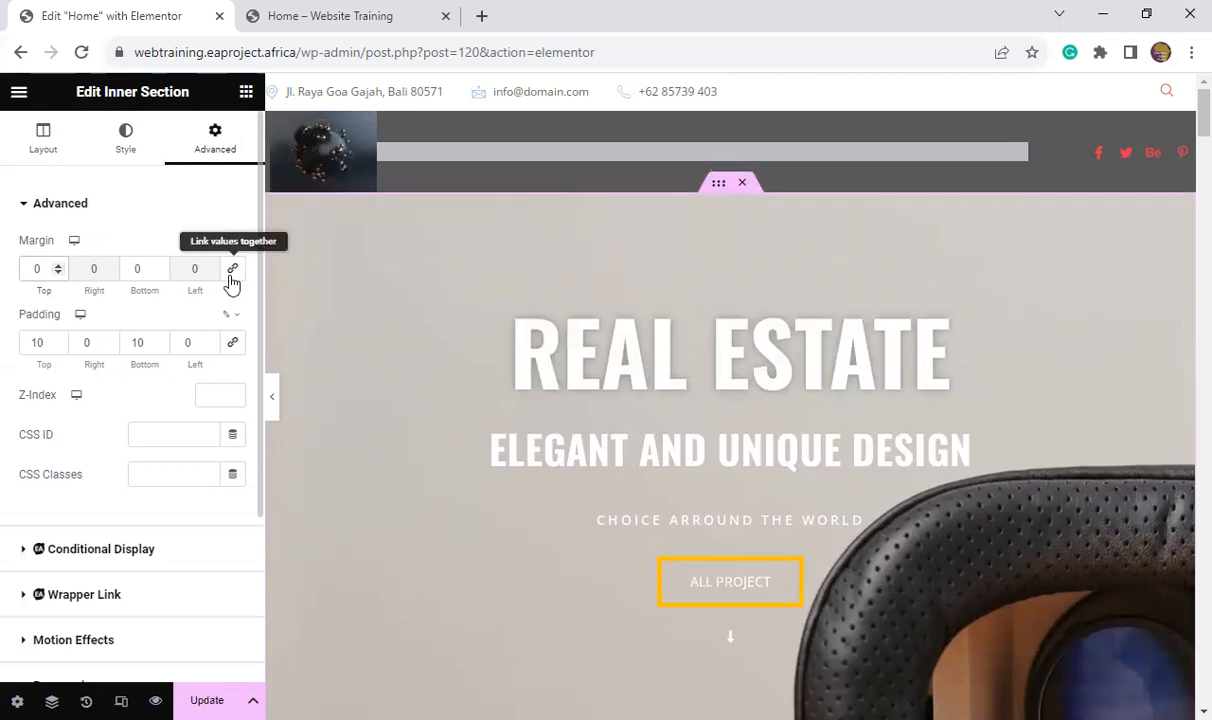
- Link the hero inner section's margin values and set its top and bottom margins to 50%
{"action": "left_click_drag", "start_coordinate": [40, 271], "coordinate": [27, 271]}
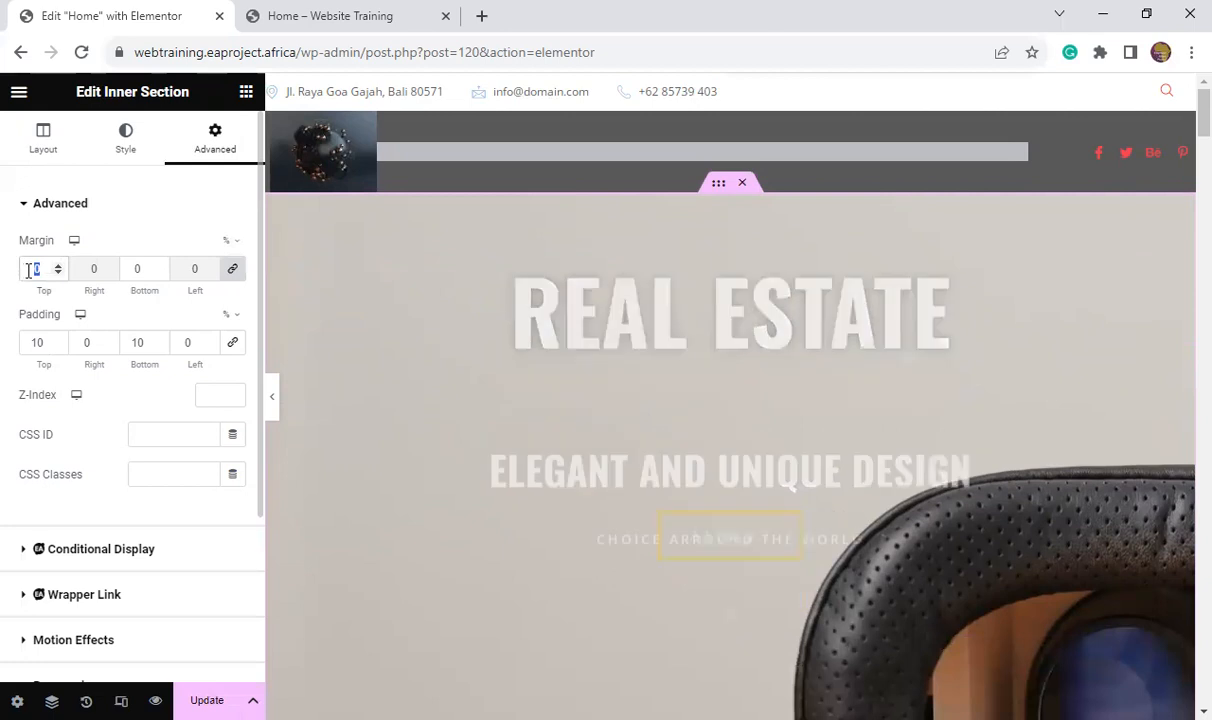
{"action": "type", "text": "5-"}
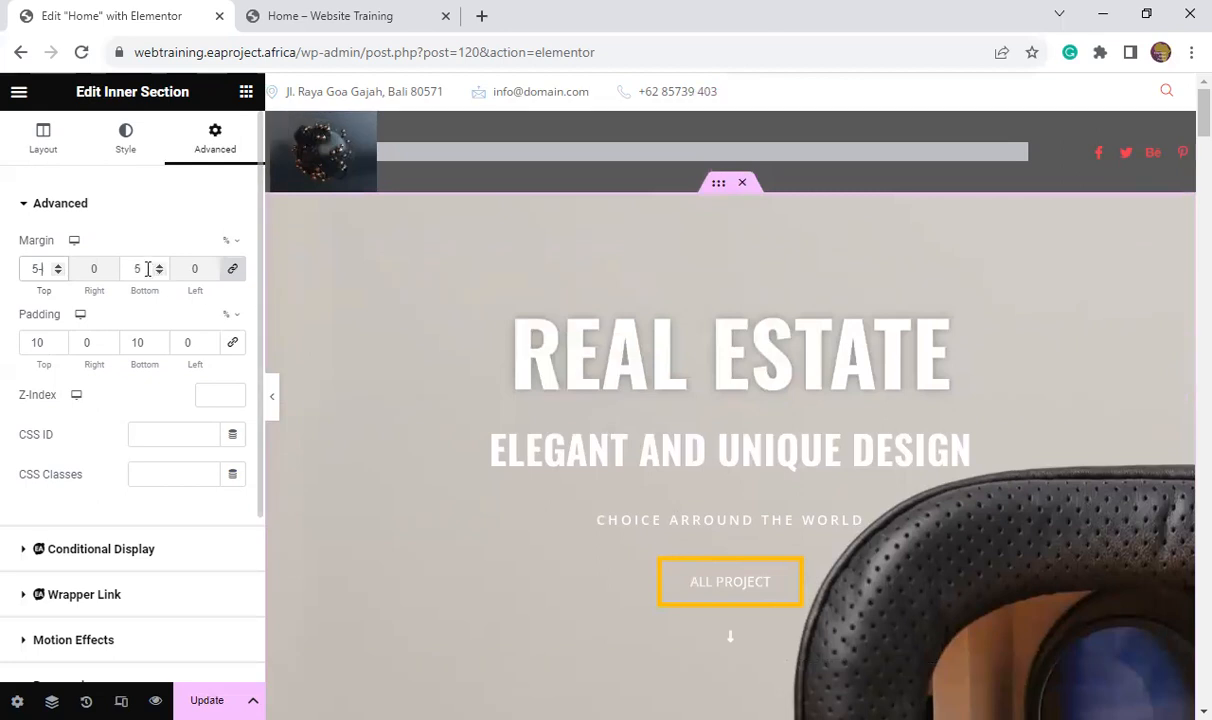
{"action": "left_click_drag", "start_coordinate": [45, 270], "coordinate": [14, 271]}
{"action": "type", "text": "50"}
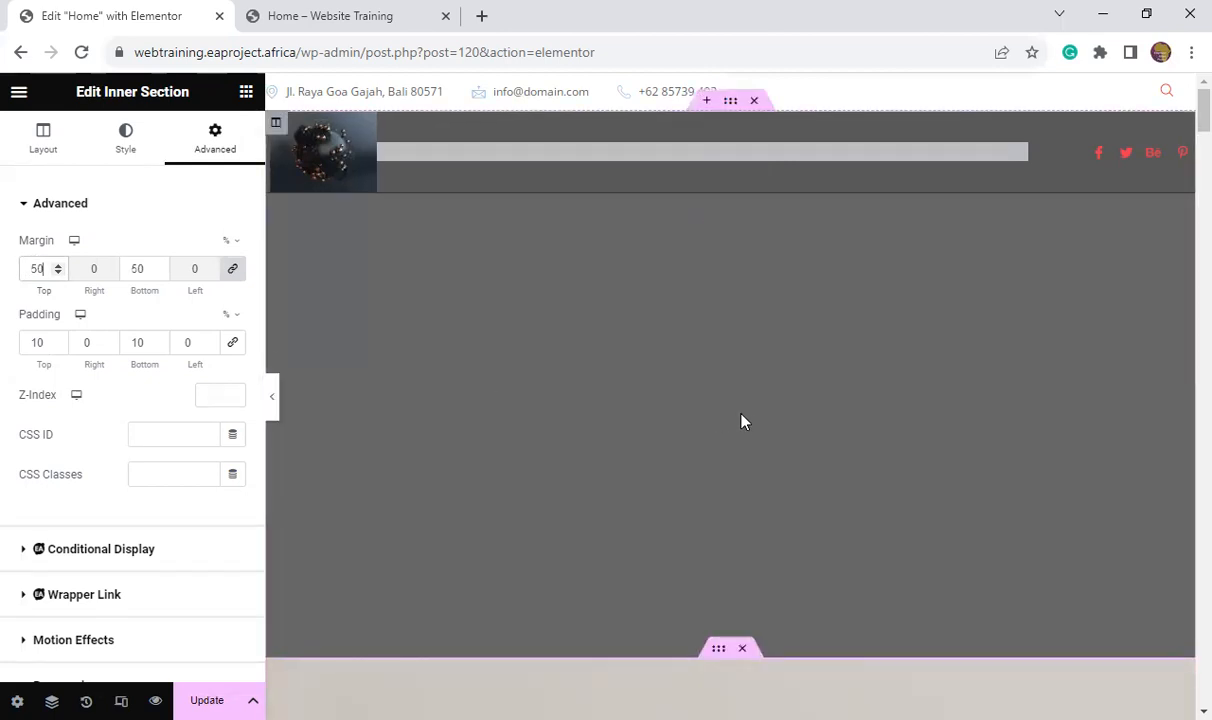
{"action": "scroll", "coordinate": [750, 420], "scroll_direction": "down", "scroll_amount": 5}
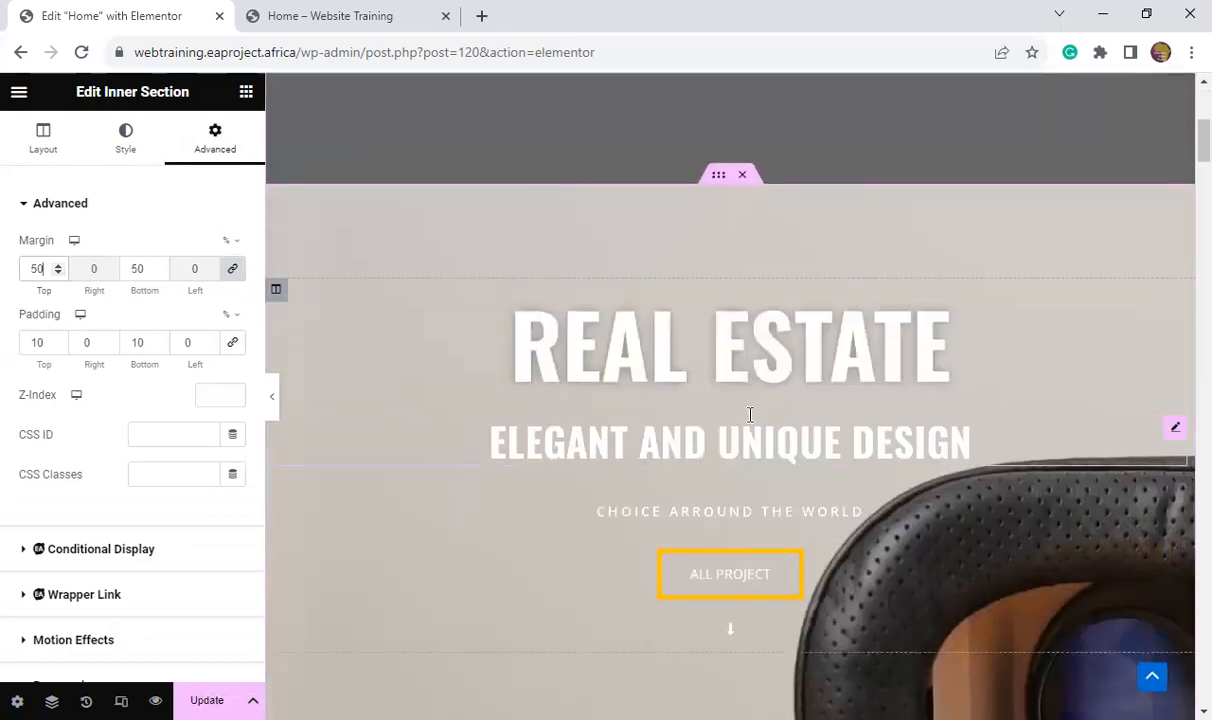
{"action": "scroll", "coordinate": [458, 349], "scroll_direction": "up", "scroll_amount": 5}
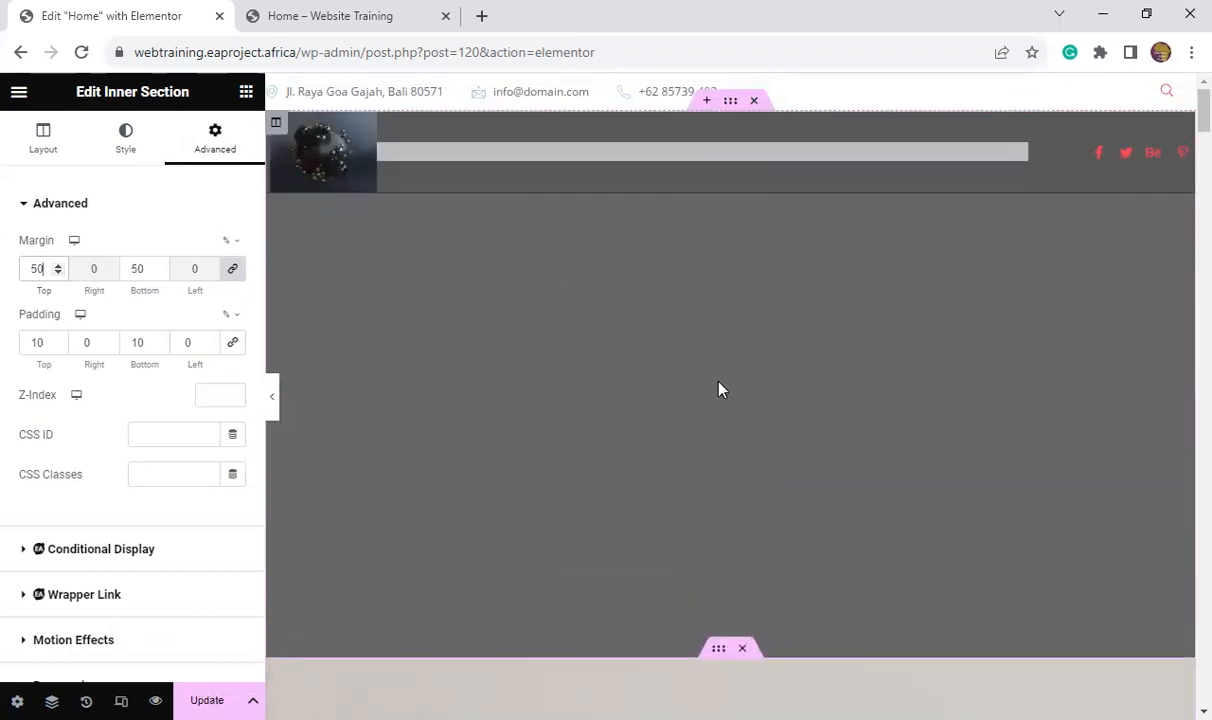
{"action": "scroll", "coordinate": [720, 387], "scroll_direction": "down", "scroll_amount": 8}
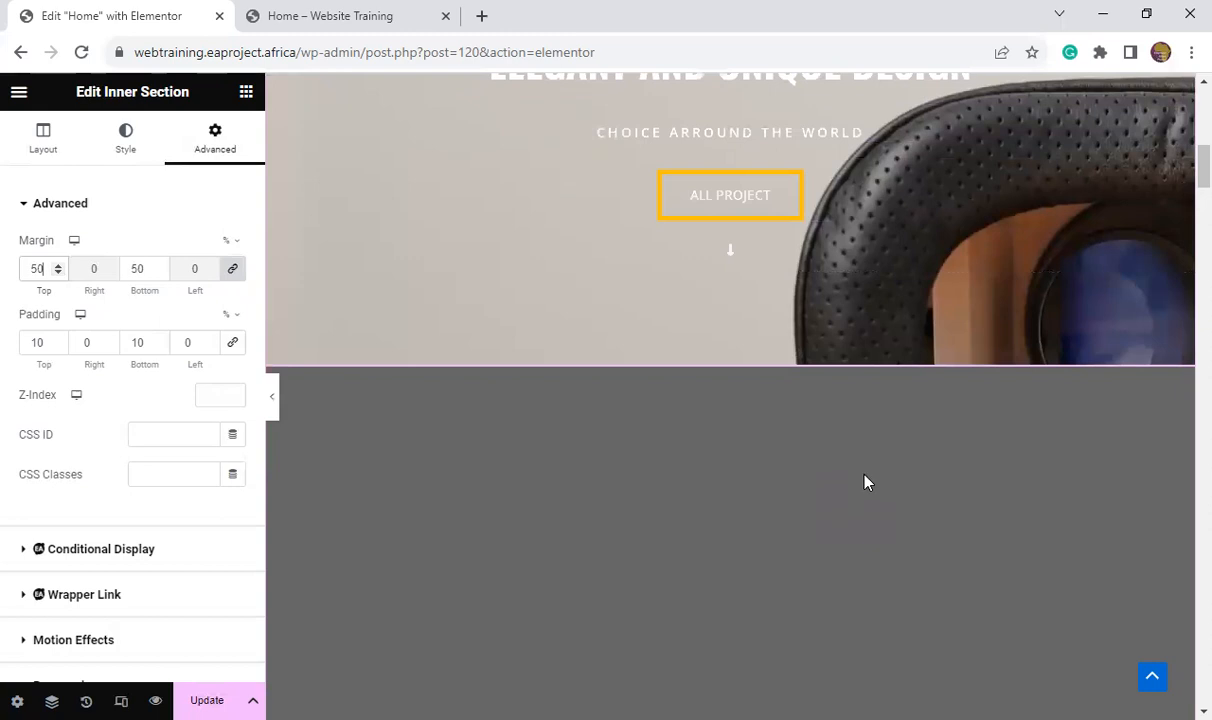
{"action": "scroll", "coordinate": [866, 483], "scroll_direction": "up", "scroll_amount": 7}
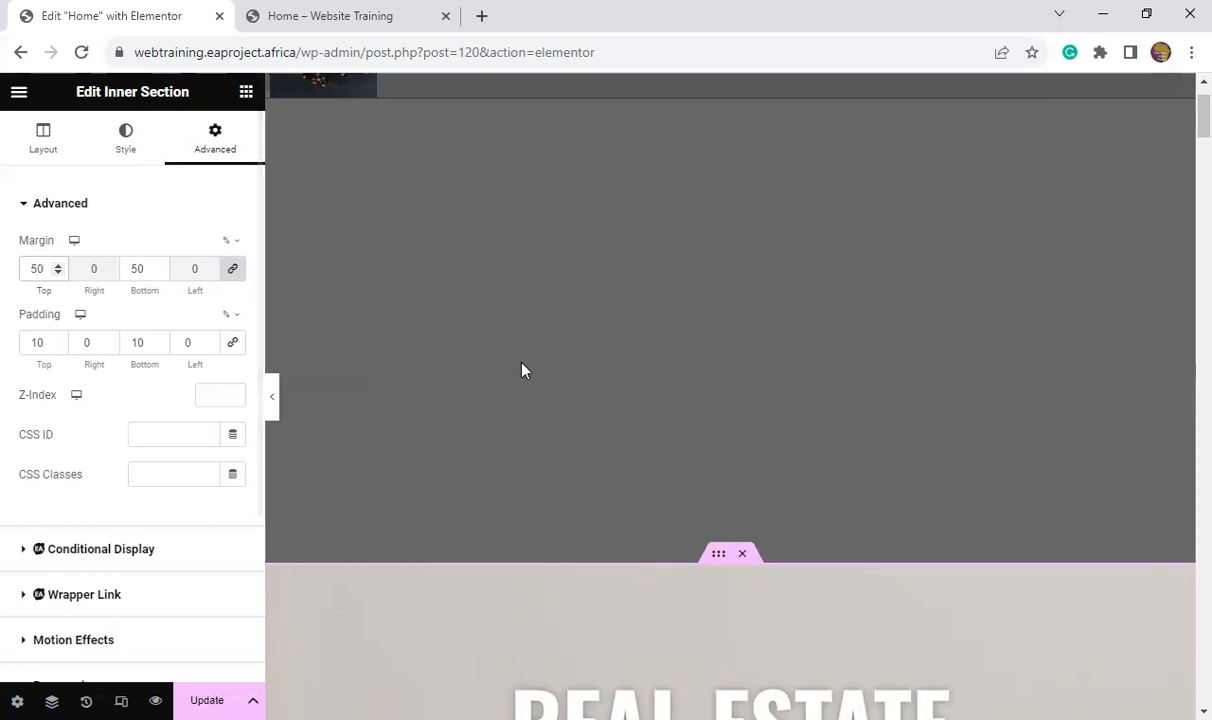
{"action": "scroll", "coordinate": [522, 368], "scroll_direction": "down", "scroll_amount": 8}
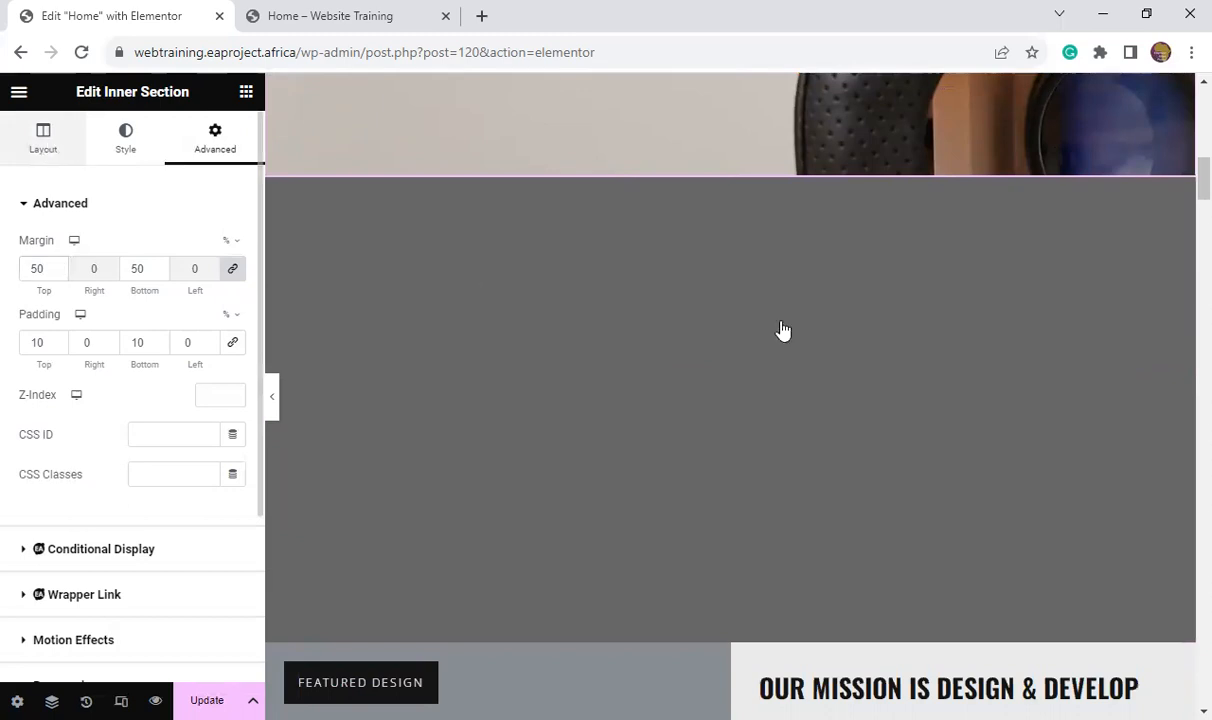
- Review the page sections below the hero, from the featured design block down to the property cards and company feature columns
{"action": "left_click", "coordinate": [898, 345]}
{"action": "scroll", "coordinate": [898, 345], "scroll_direction": "down", "scroll_amount": 4}
{"action": "scroll", "coordinate": [898, 350], "scroll_direction": "down", "scroll_amount": 3}
{"action": "scroll", "coordinate": [838, 398], "scroll_direction": "up", "scroll_amount": 5}
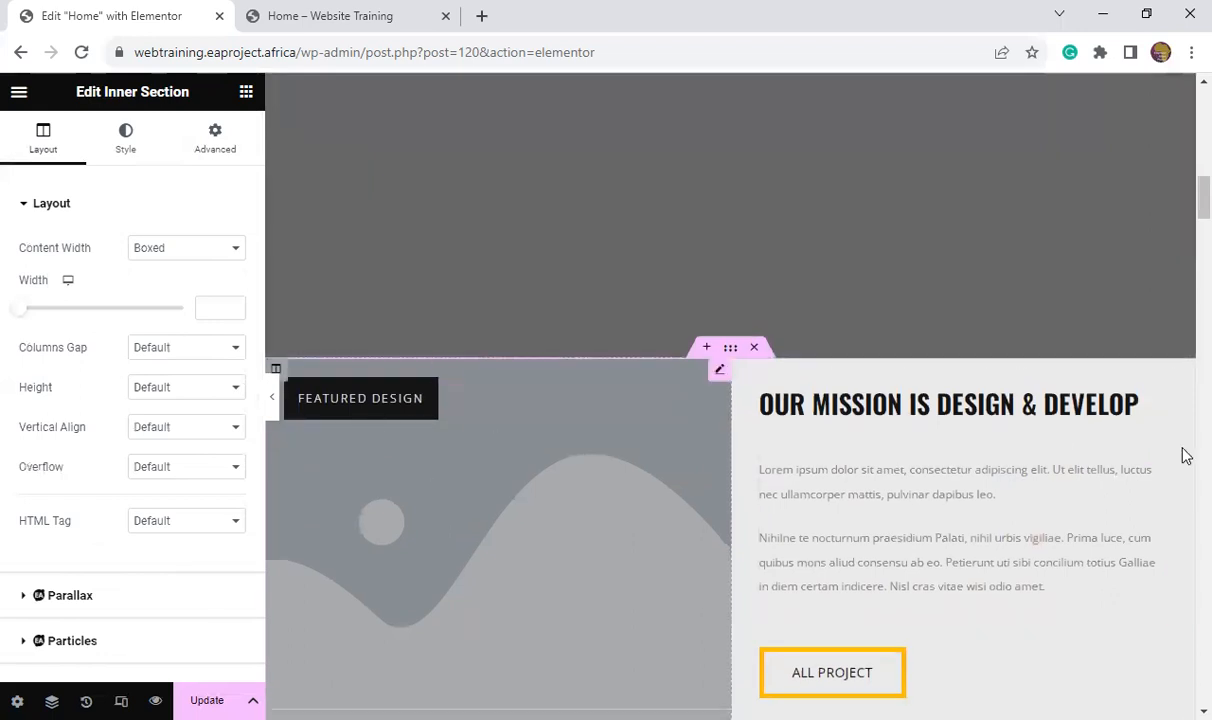
{"action": "scroll", "coordinate": [1180, 460], "scroll_direction": "down", "scroll_amount": 6}
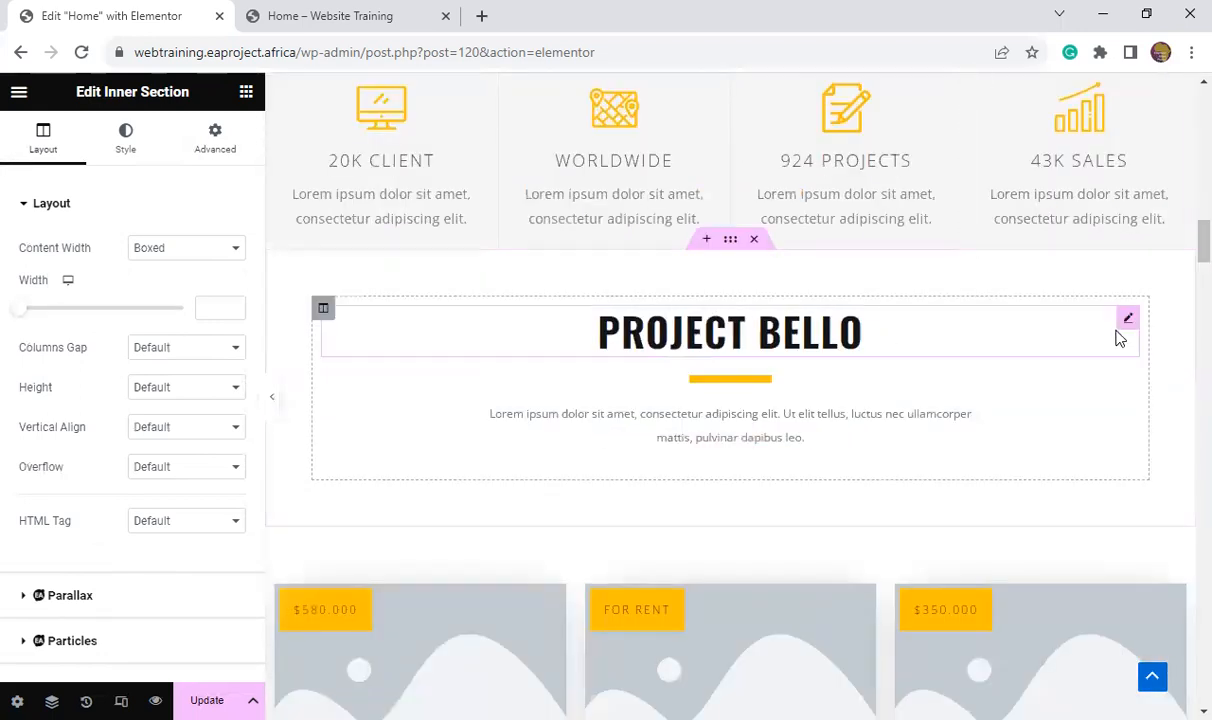
{"action": "scroll", "coordinate": [1000, 400], "scroll_direction": "up", "scroll_amount": 1}
{"action": "scroll", "coordinate": [941, 360], "scroll_direction": "up", "scroll_amount": 3}
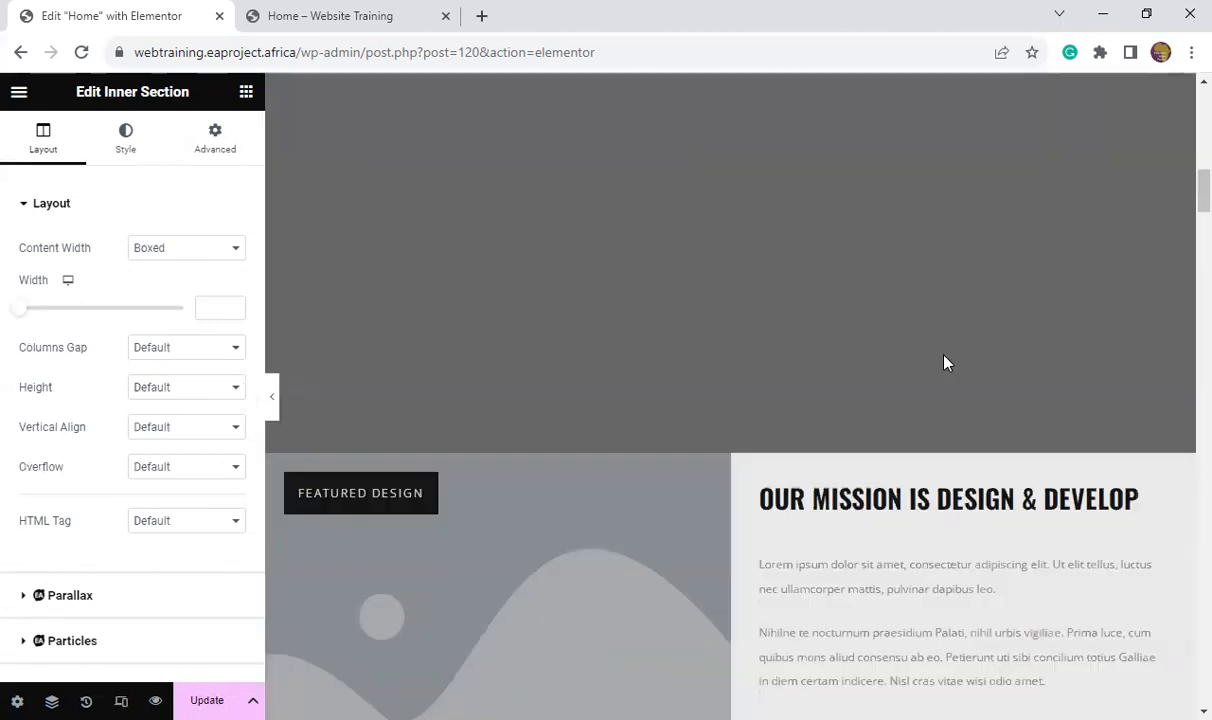
{"action": "scroll", "coordinate": [945, 447], "scroll_direction": "down", "scroll_amount": 8}
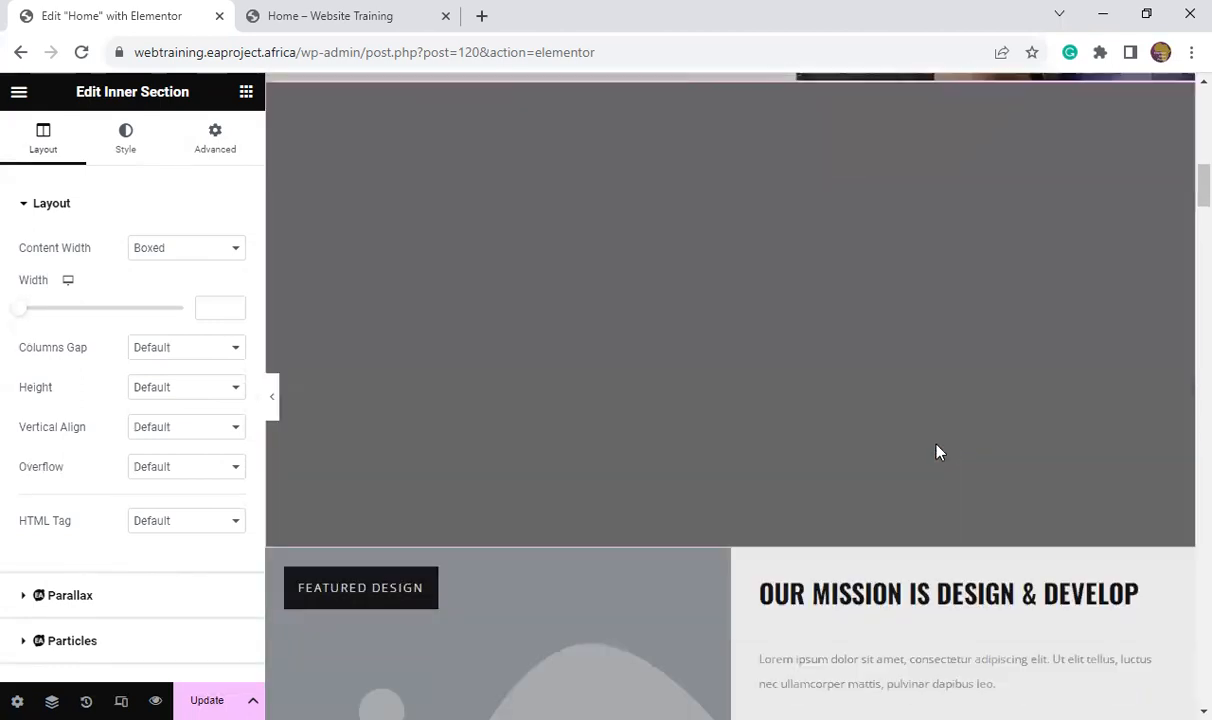
{"action": "scroll", "coordinate": [939, 465], "scroll_direction": "down", "scroll_amount": 10}
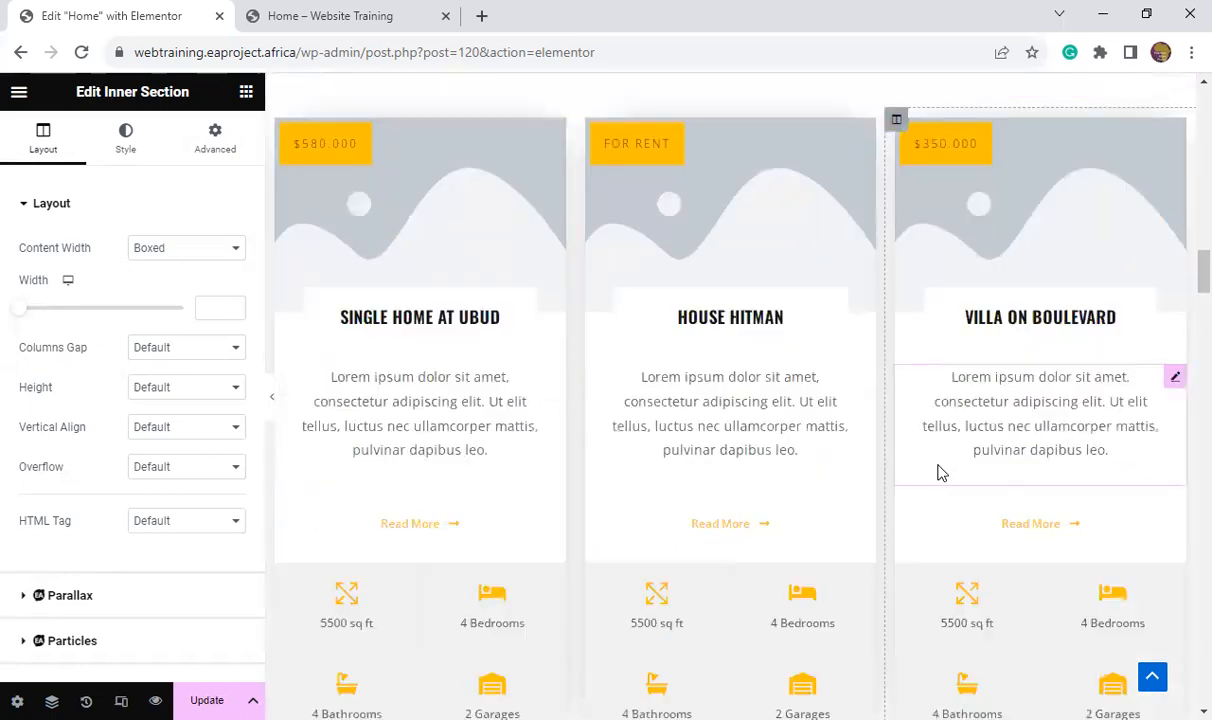
{"action": "scroll", "coordinate": [790, 398], "scroll_direction": "up", "scroll_amount": 3}
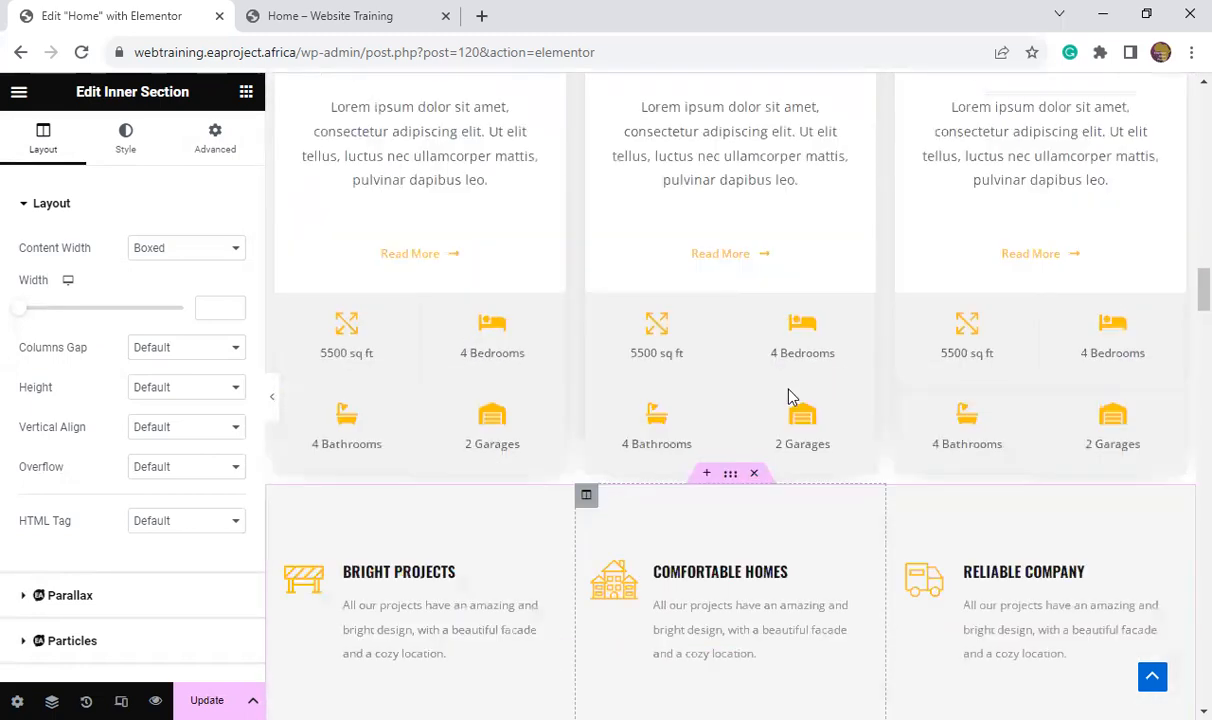
{"action": "scroll", "coordinate": [857, 273], "scroll_direction": "up", "scroll_amount": 3}
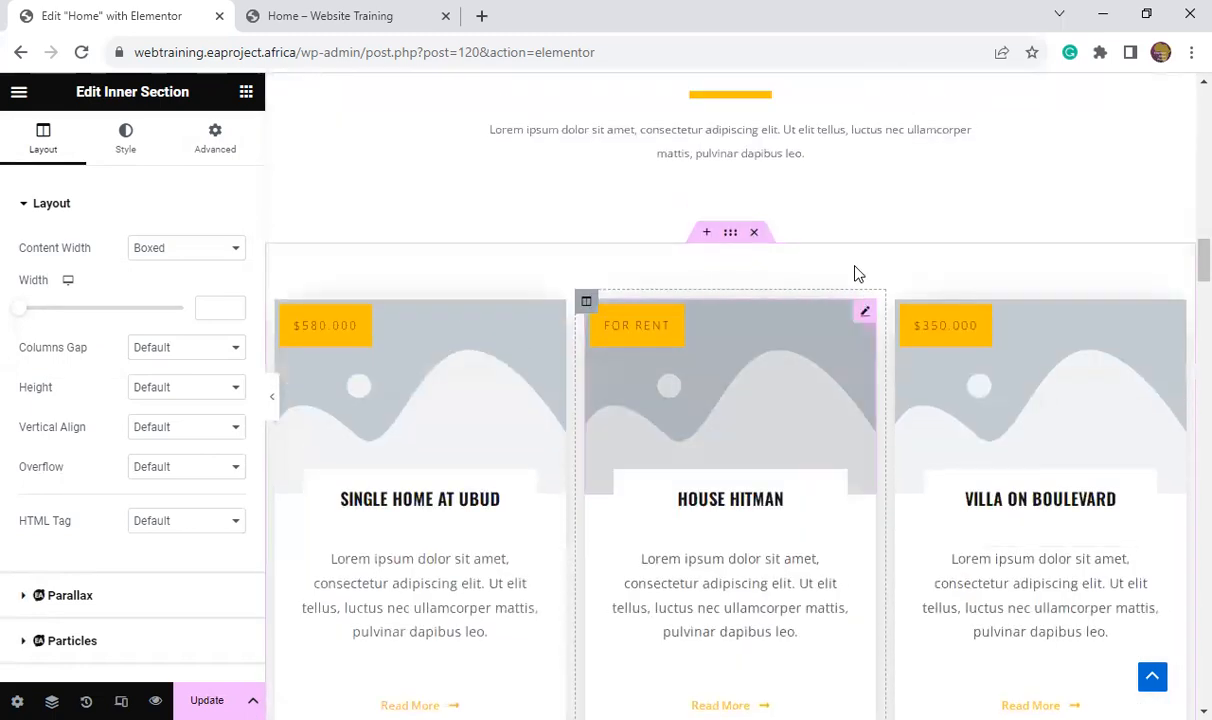
- Delete the property cards row, the three-column company features row and the Gallery heading section
{"action": "left_click", "coordinate": [755, 233]}
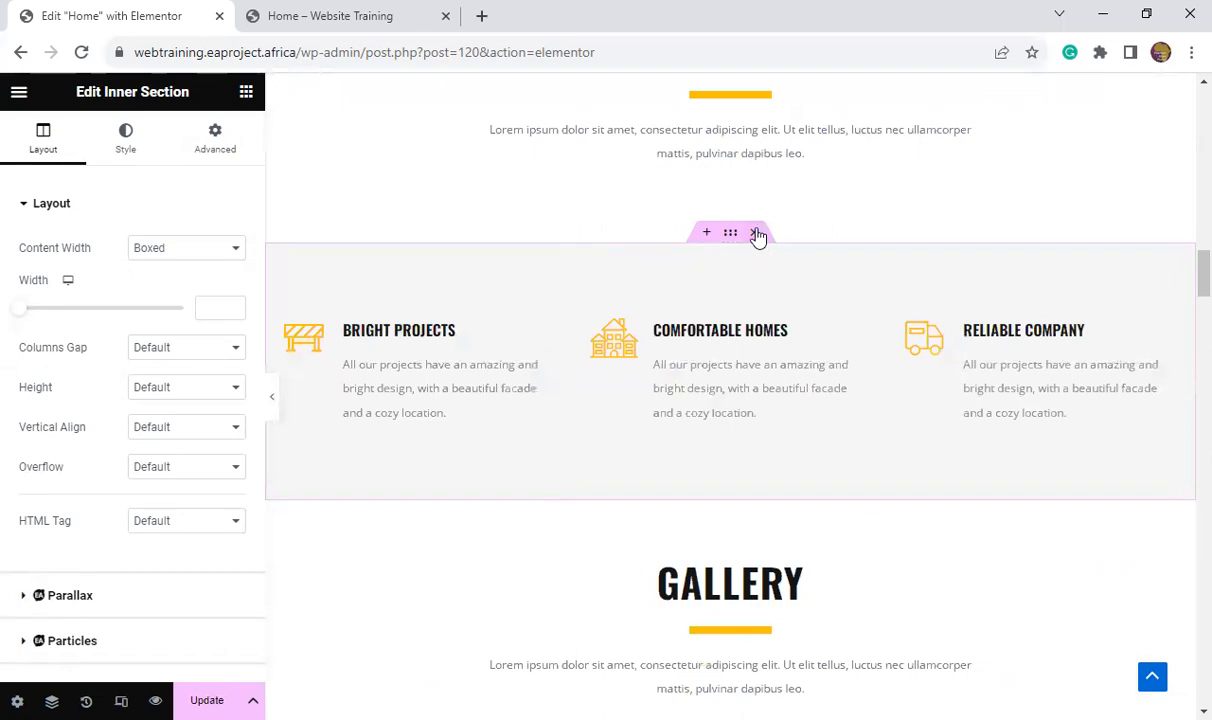
{"action": "left_click", "coordinate": [755, 233]}
{"action": "scroll", "coordinate": [760, 270], "scroll_direction": "down", "scroll_amount": 1}
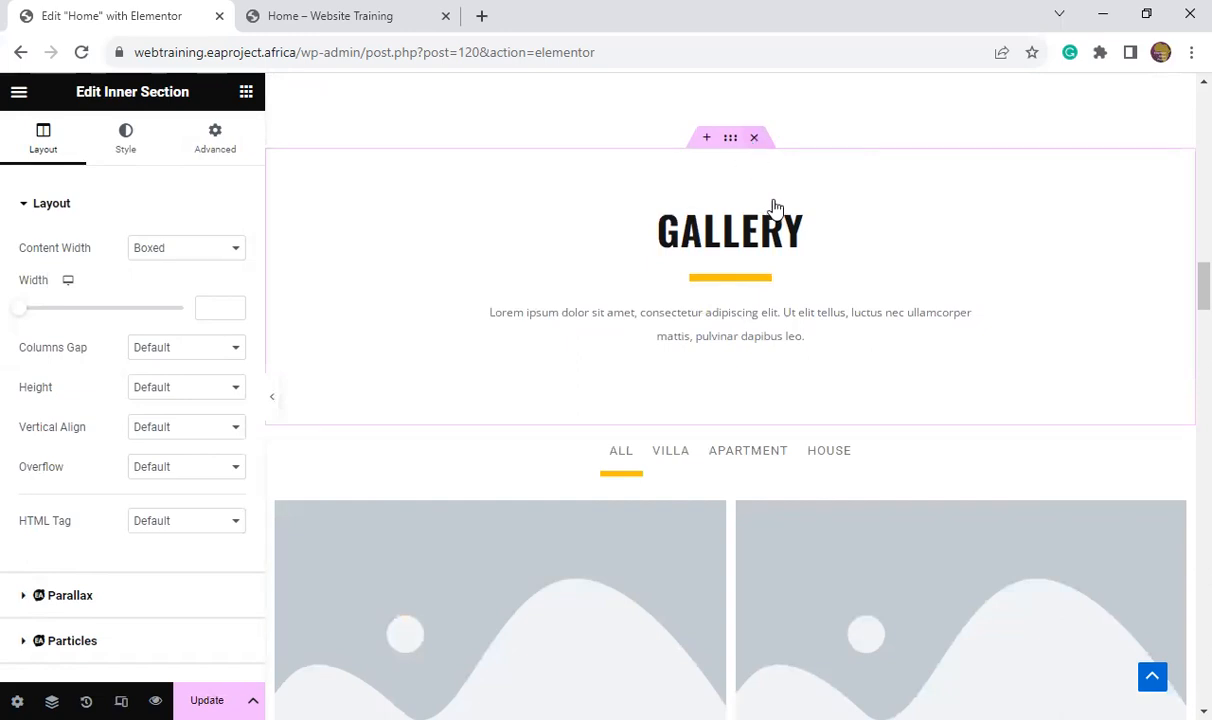
{"action": "key", "text": "Delete"}
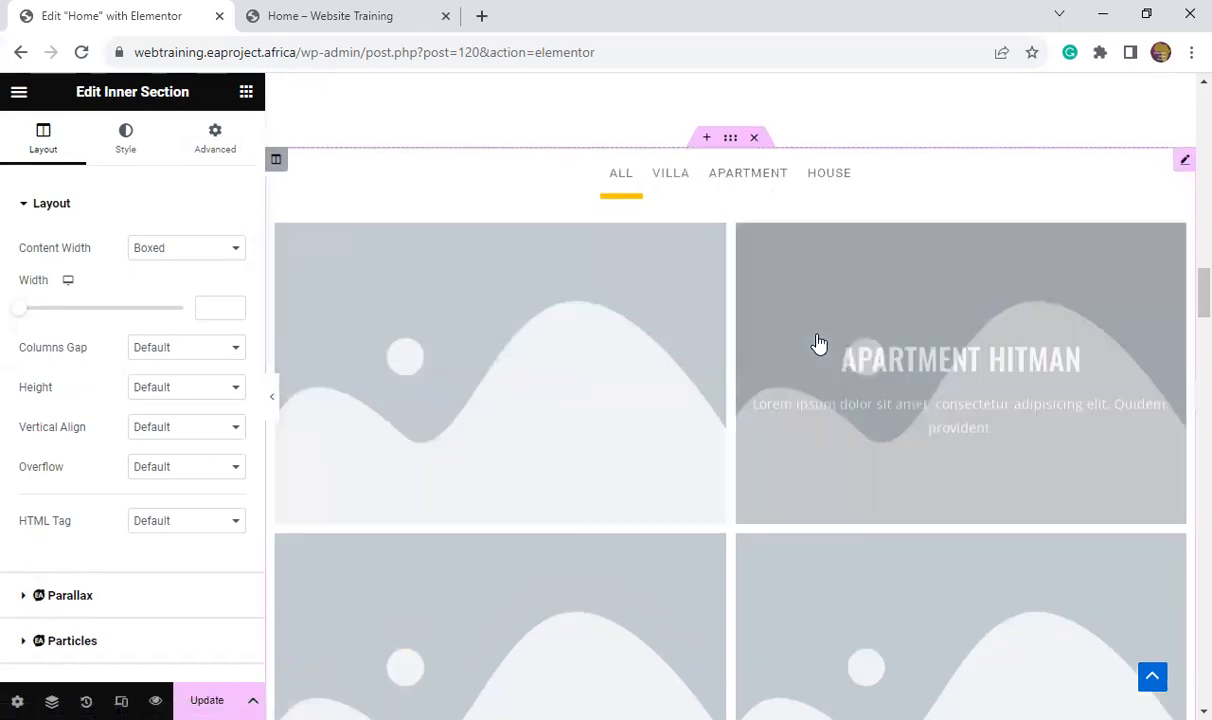
- Set the location of the Google Maps widget below the Contact Us heading to Ikeja Lagos
{"action": "scroll", "coordinate": [818, 343], "scroll_direction": "down", "scroll_amount": 10}
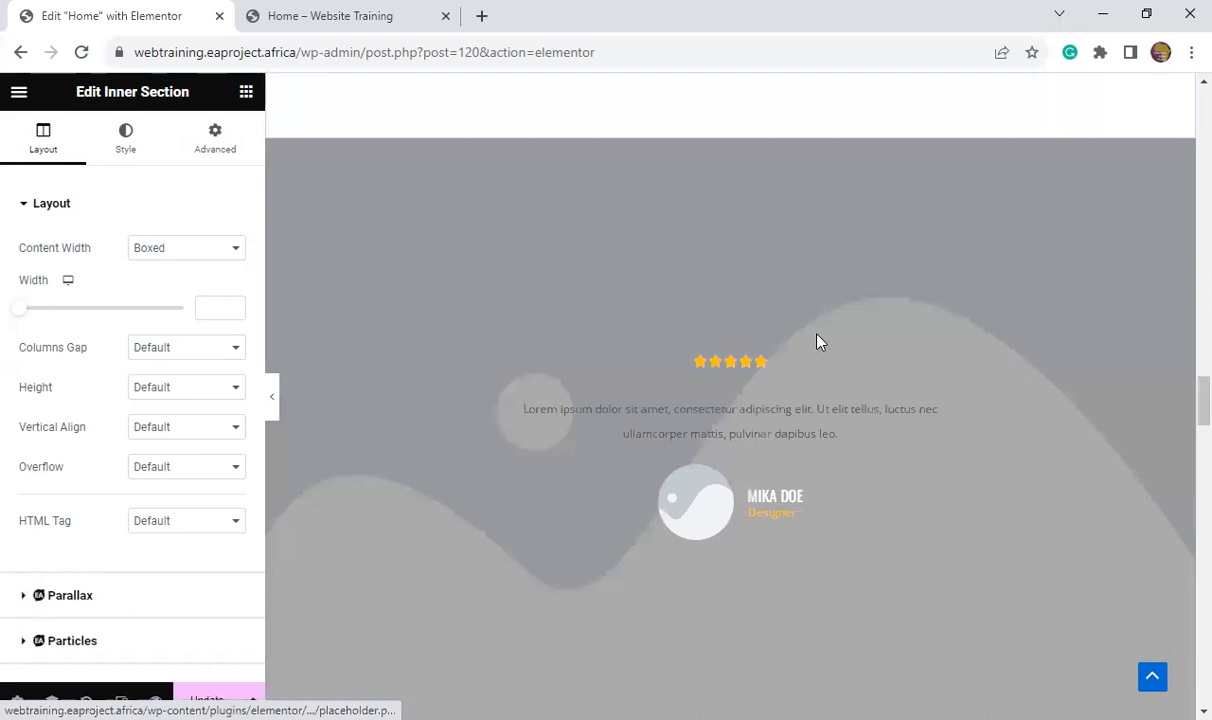
{"action": "scroll", "coordinate": [817, 337], "scroll_direction": "down", "scroll_amount": 15}
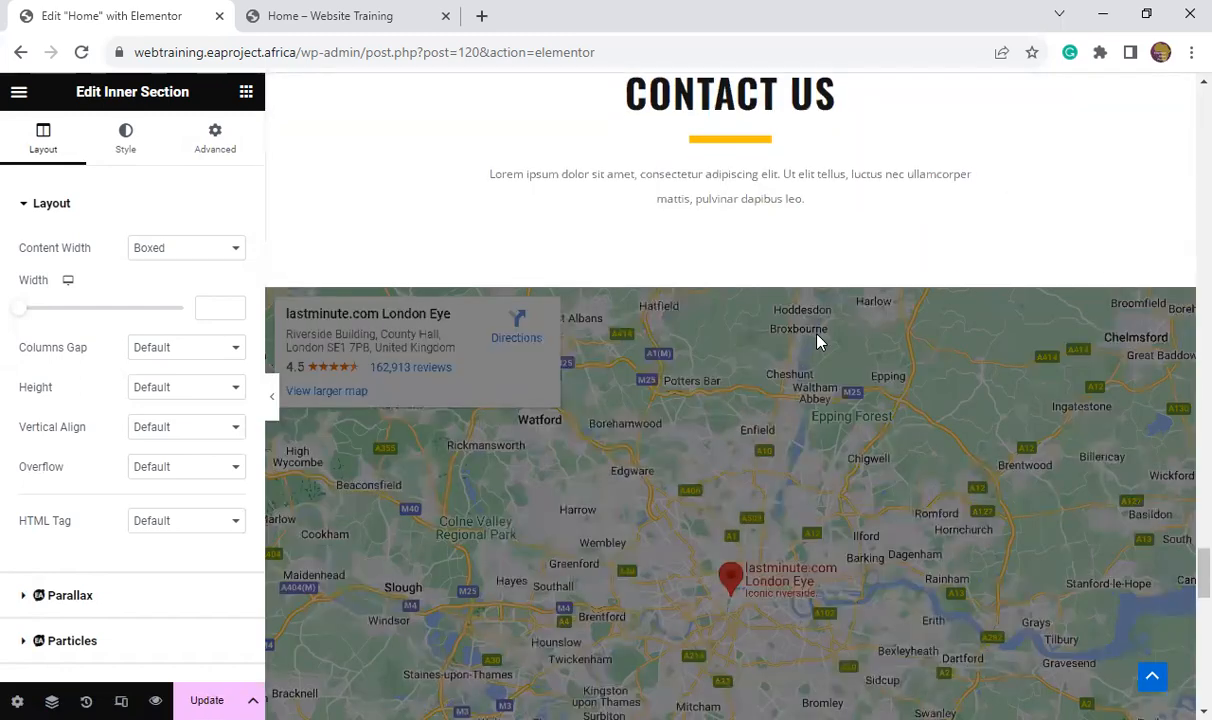
{"action": "scroll", "coordinate": [817, 341], "scroll_direction": "down", "scroll_amount": 10}
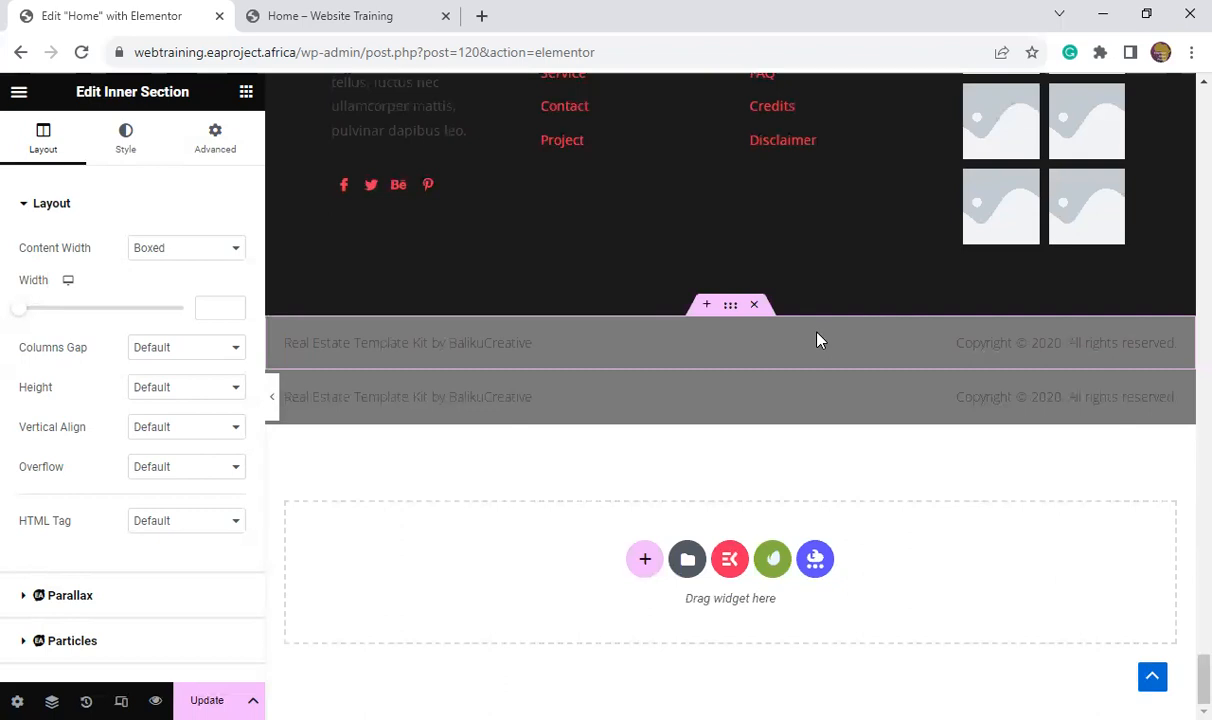
{"action": "scroll", "coordinate": [877, 249], "scroll_direction": "up", "scroll_amount": 5}
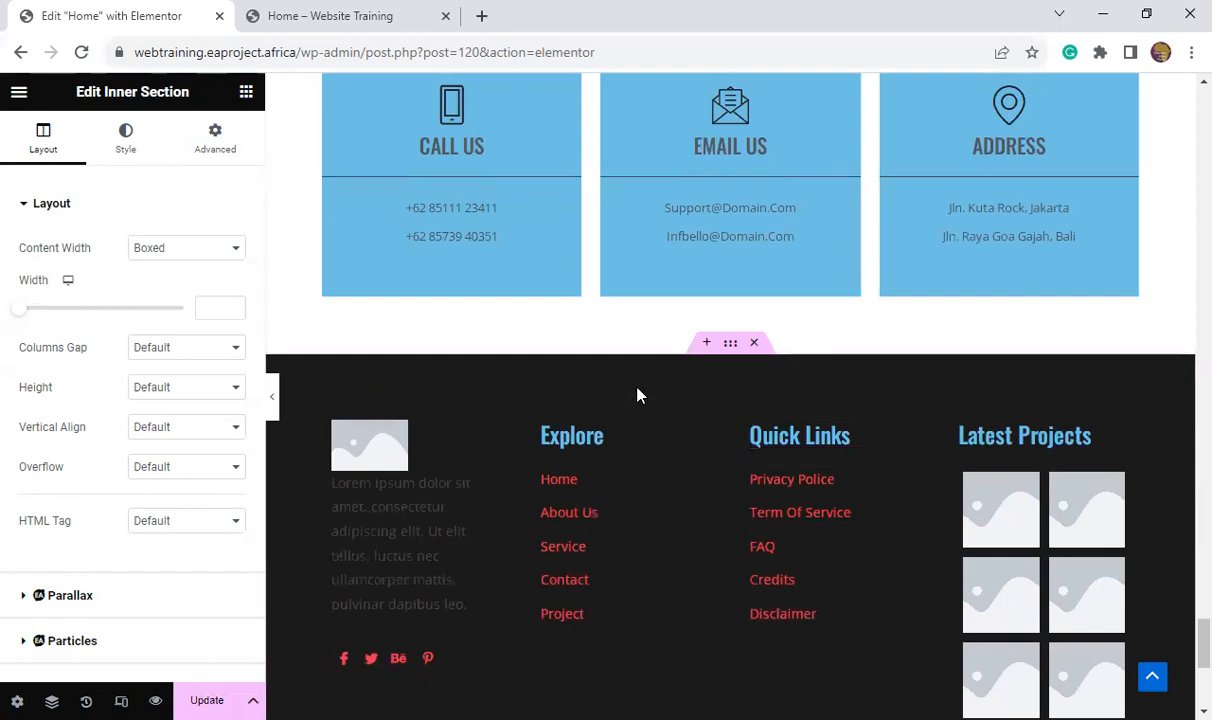
{"action": "scroll", "coordinate": [795, 362], "scroll_direction": "up", "scroll_amount": 8}
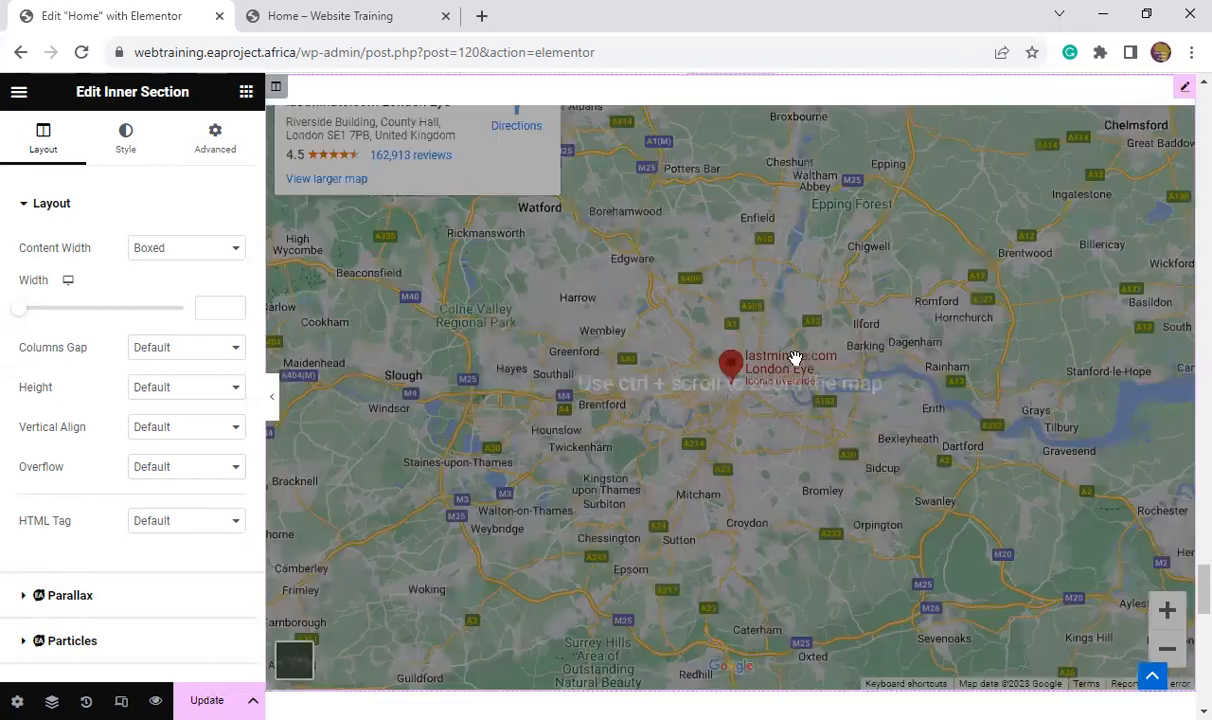
{"action": "scroll", "coordinate": [787, 400], "scroll_direction": "up", "scroll_amount": 3}
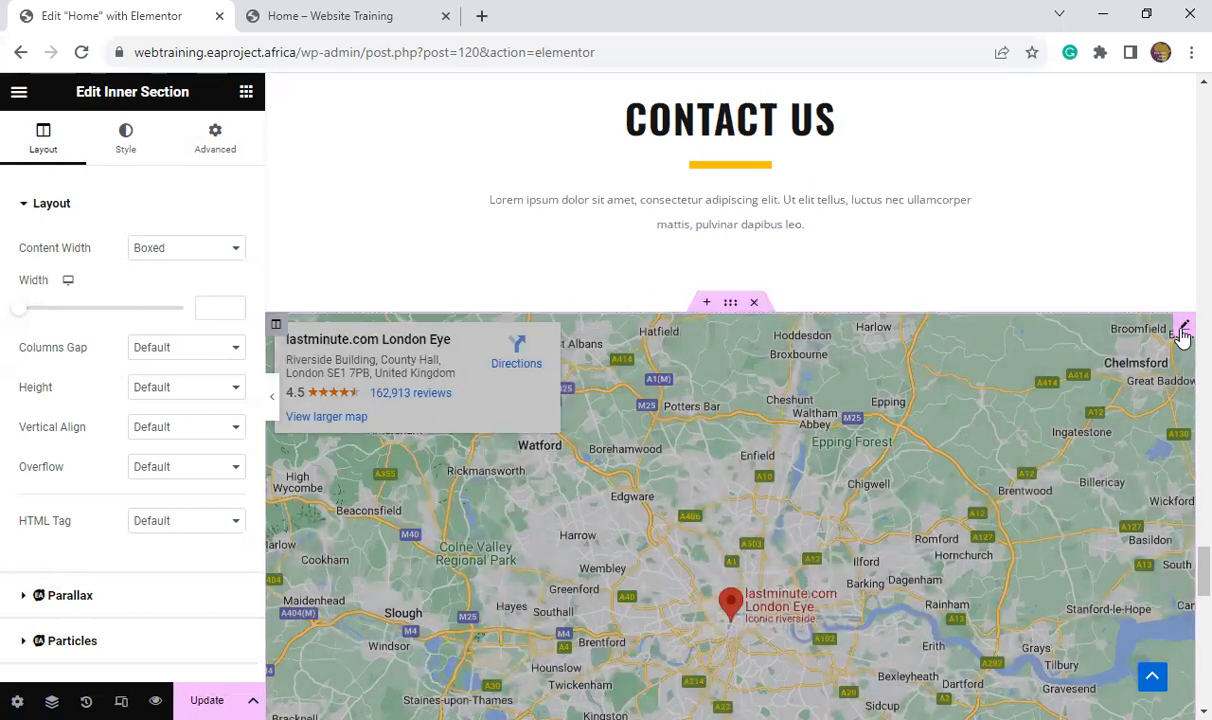
{"action": "left_click", "coordinate": [1183, 330]}
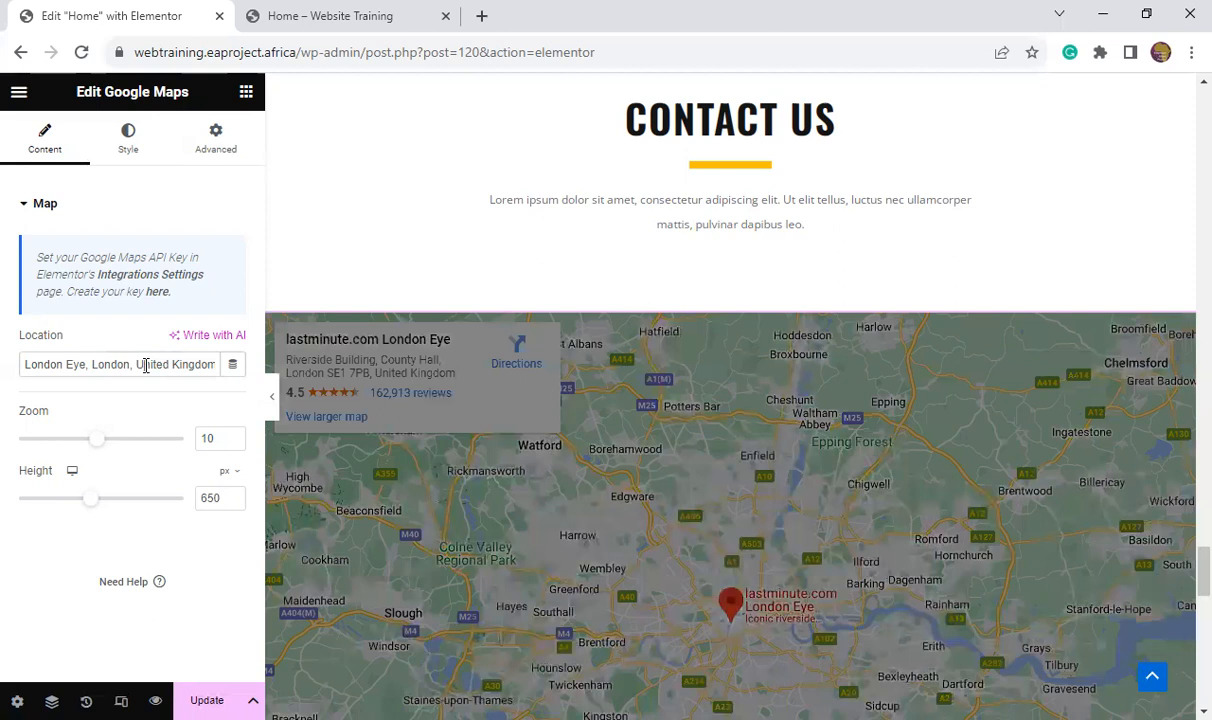
{"action": "triple_click", "coordinate": [146, 366]}
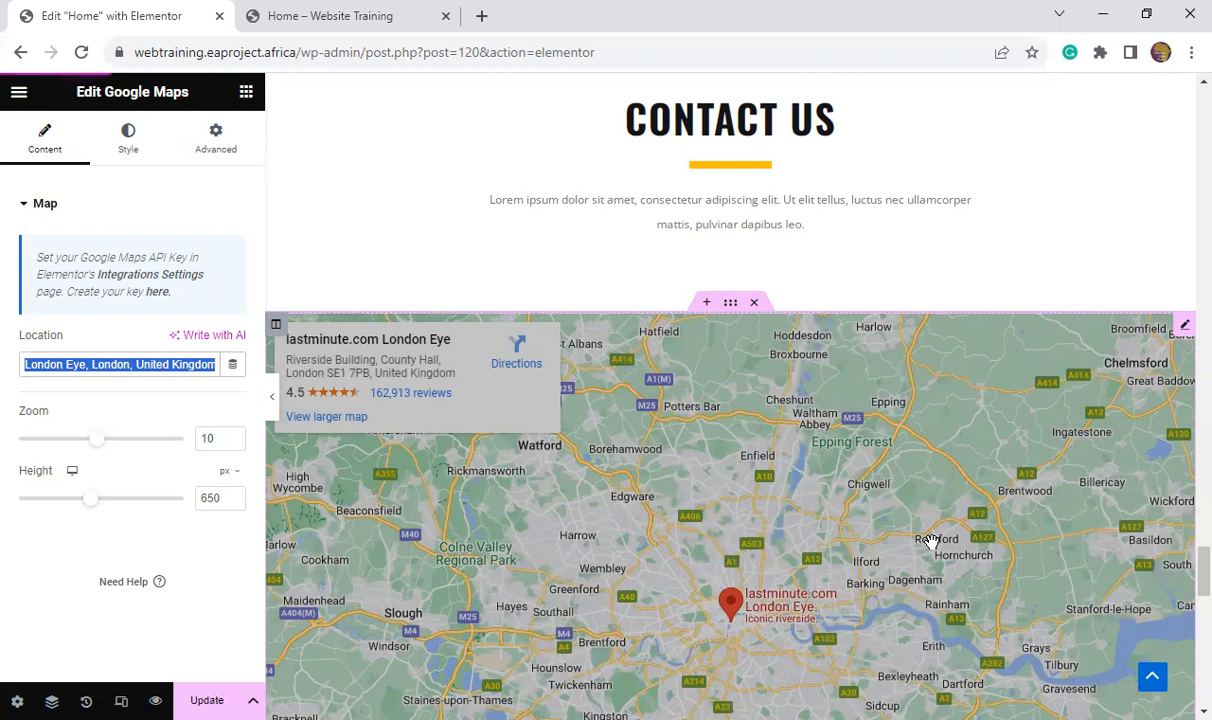
{"action": "type", "text": "ike"}
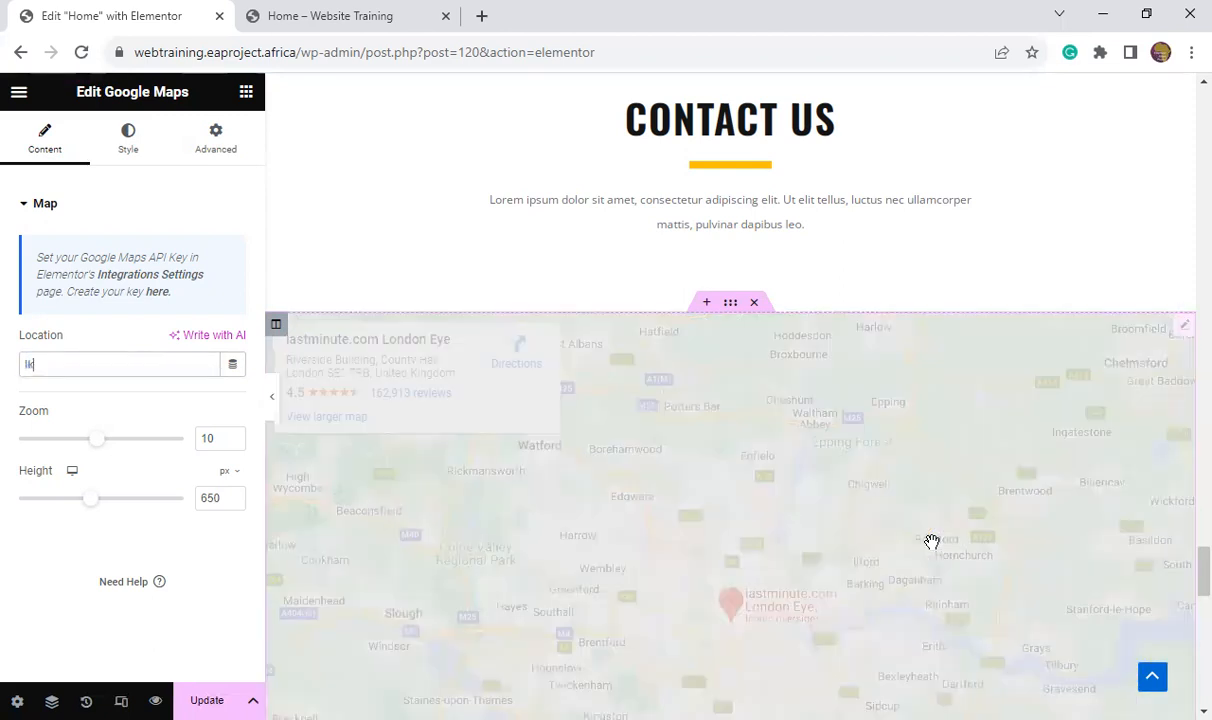
{"action": "type", "text": "ja La"}
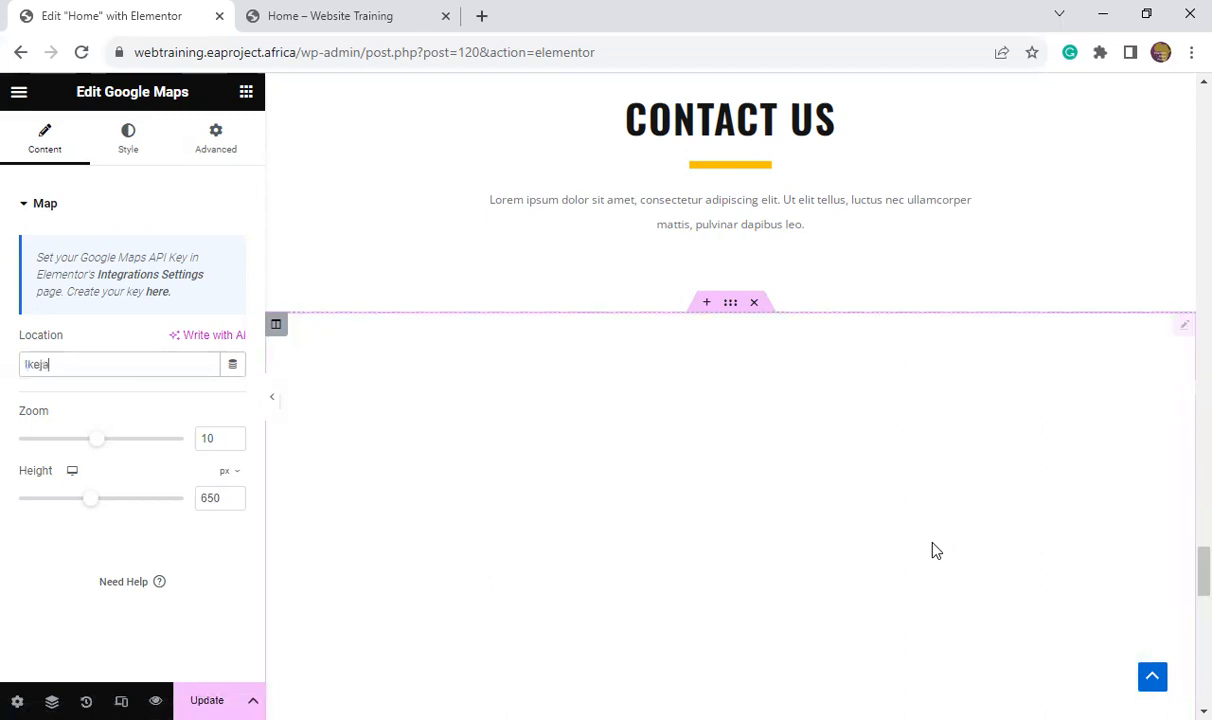
{"action": "type", "text": "gos"}
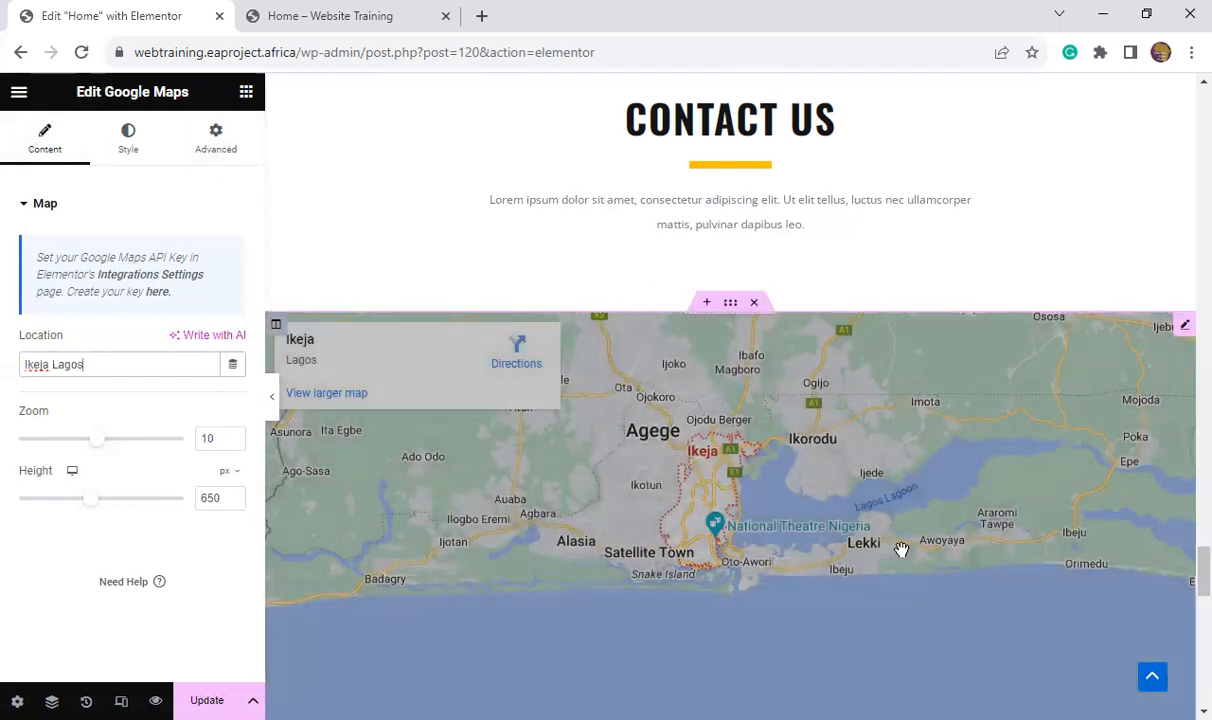
- Examine the updated map in the Contact Us section and the sections around it
{"action": "scroll", "coordinate": [740, 544], "scroll_direction": "down", "scroll_amount": 2}
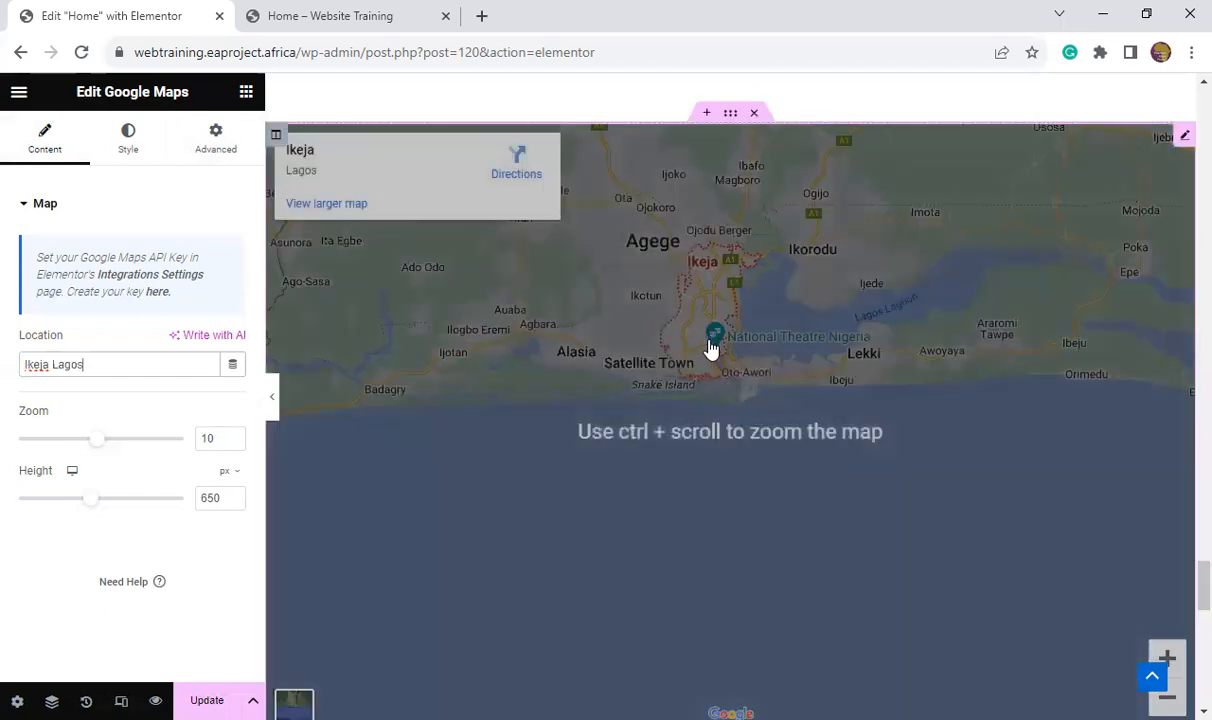
{"action": "scroll", "coordinate": [782, 362], "scroll_direction": "up", "scroll_amount": 1}
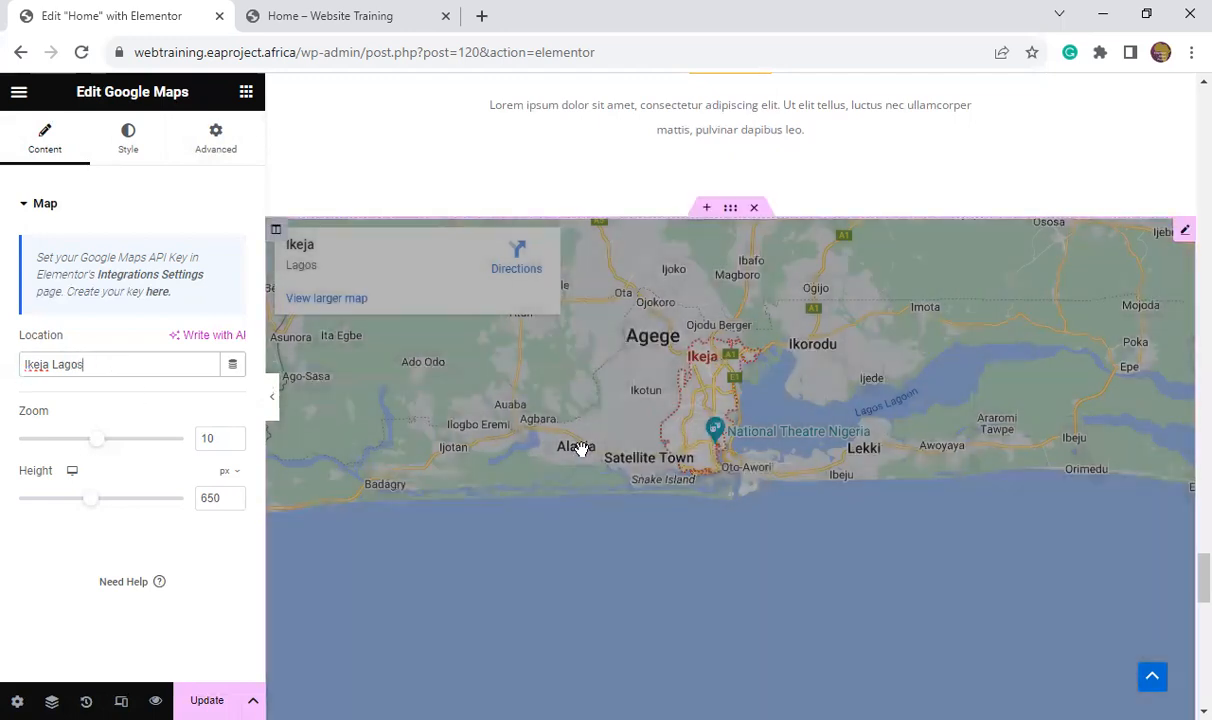
{"action": "scroll", "coordinate": [901, 521], "scroll_direction": "down", "scroll_amount": 3}
{"action": "scroll", "coordinate": [901, 517], "scroll_direction": "up", "scroll_amount": 9}
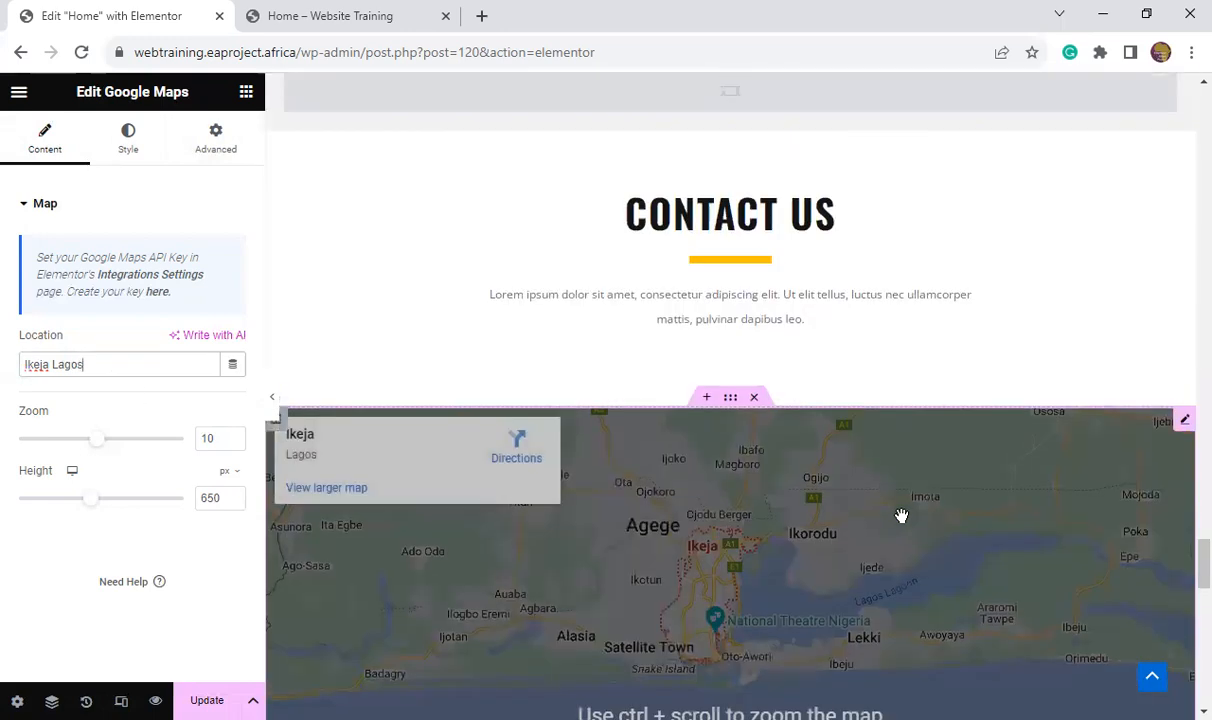
{"action": "scroll", "coordinate": [901, 513], "scroll_direction": "down", "scroll_amount": 2}
{"action": "scroll", "coordinate": [1023, 595], "scroll_direction": "down", "scroll_amount": 2}
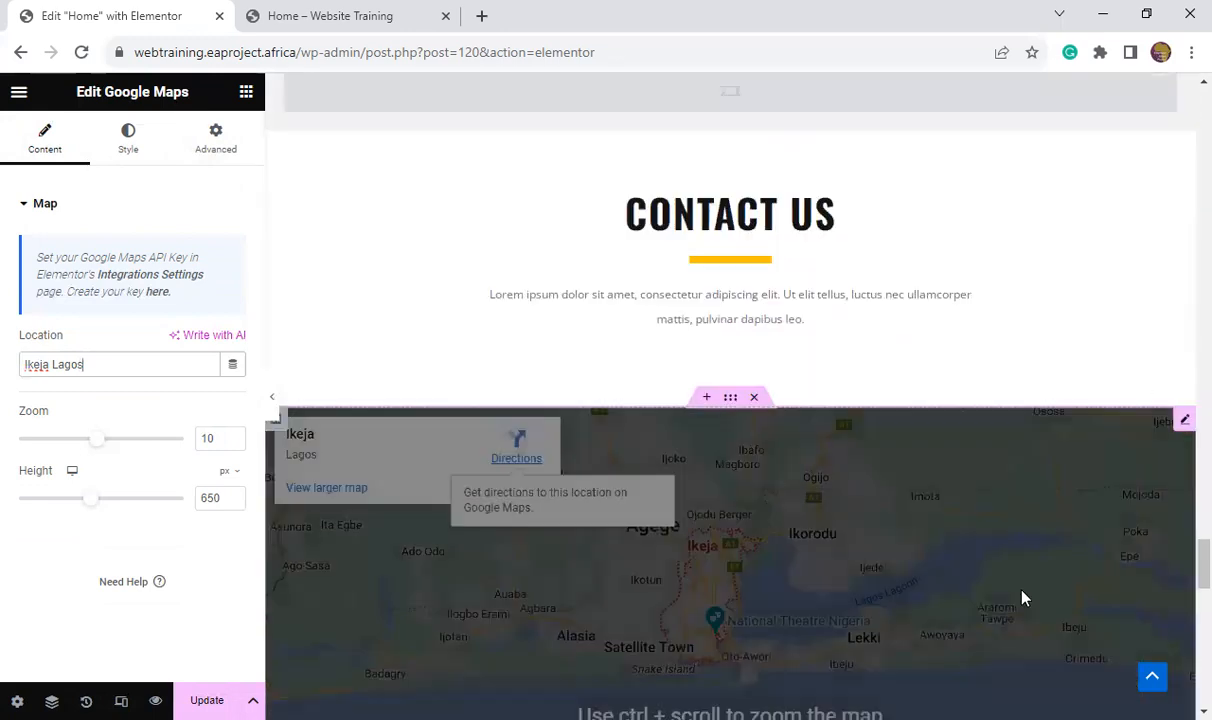
{"action": "scroll", "coordinate": [1055, 464], "scroll_direction": "up", "scroll_amount": 4}
{"action": "scroll", "coordinate": [1055, 464], "scroll_direction": "up", "scroll_amount": 3}
{"action": "scroll", "coordinate": [1055, 463], "scroll_direction": "down", "scroll_amount": 1}
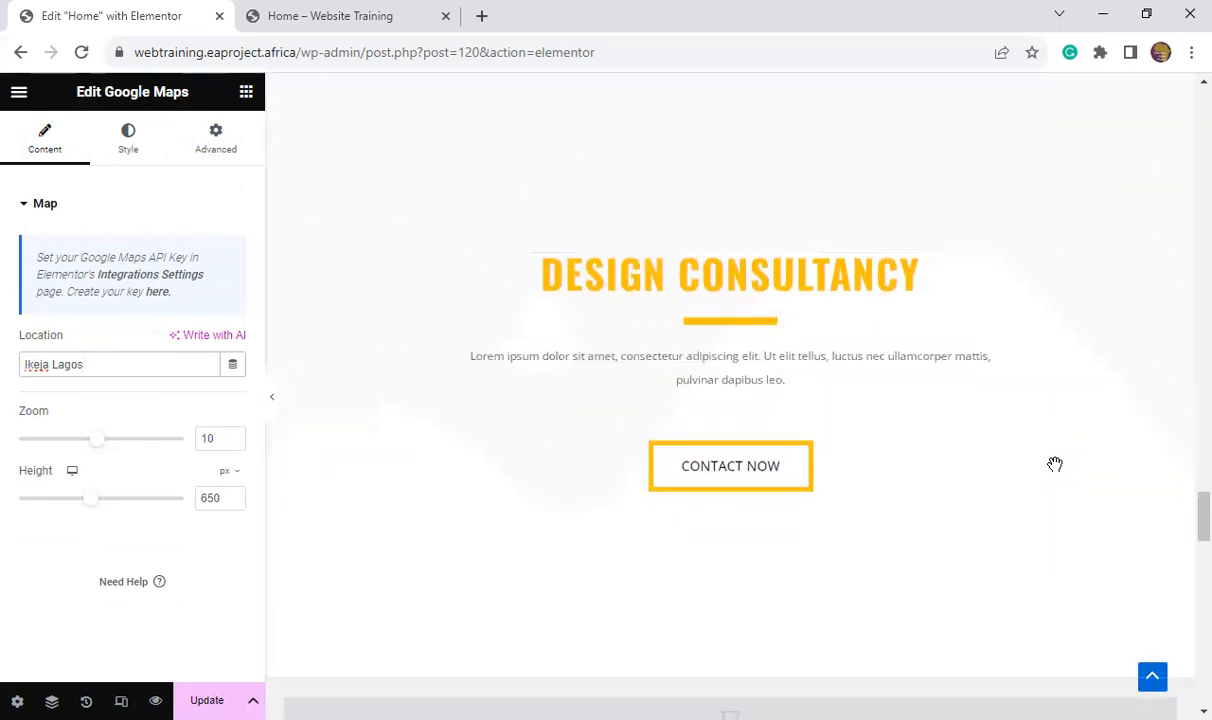
- Delete both rows of team member cards below the Professional Team heading
{"action": "scroll", "coordinate": [717, 462], "scroll_direction": "up", "scroll_amount": 3}
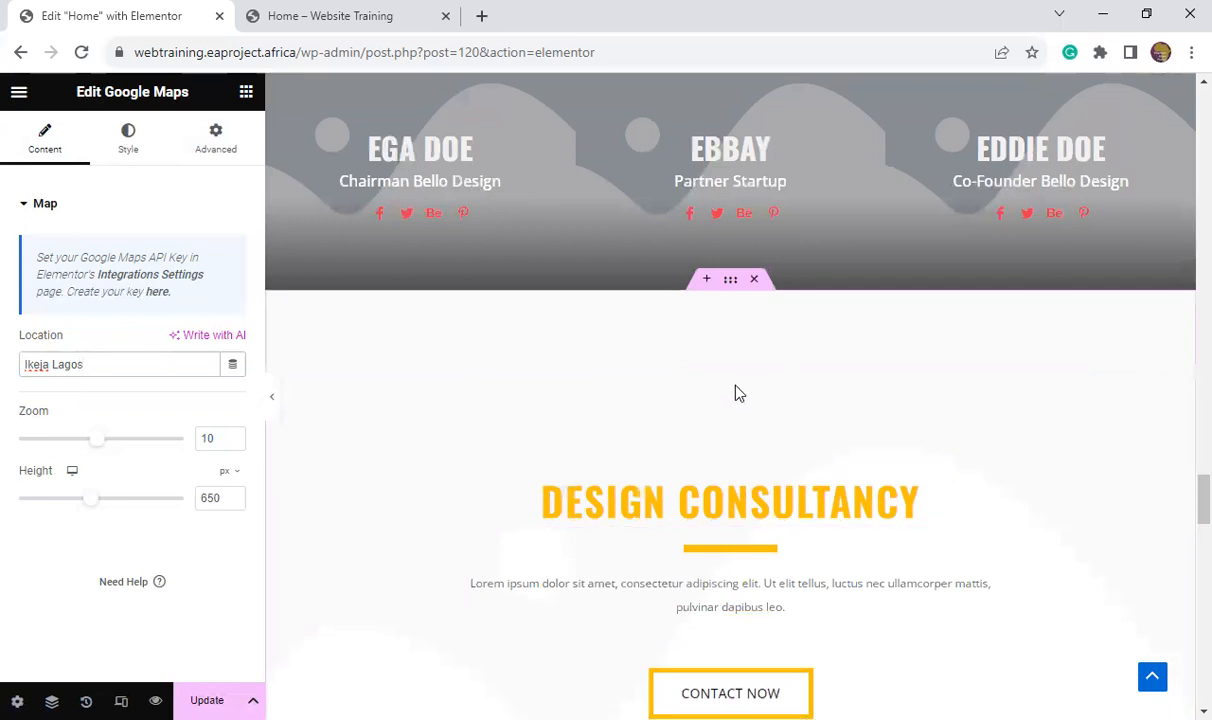
{"action": "scroll", "coordinate": [730, 411], "scroll_direction": "up", "scroll_amount": 4}
{"action": "scroll", "coordinate": [728, 412], "scroll_direction": "up", "scroll_amount": 3}
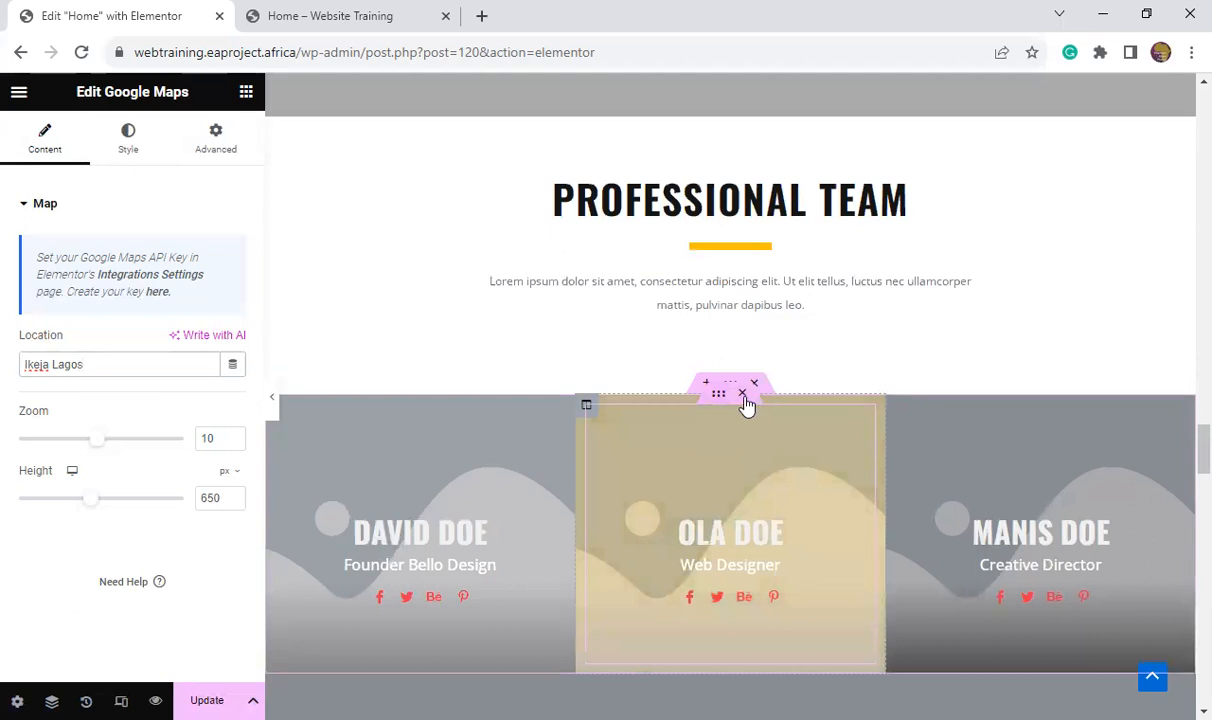
{"action": "left_click", "coordinate": [743, 395]}
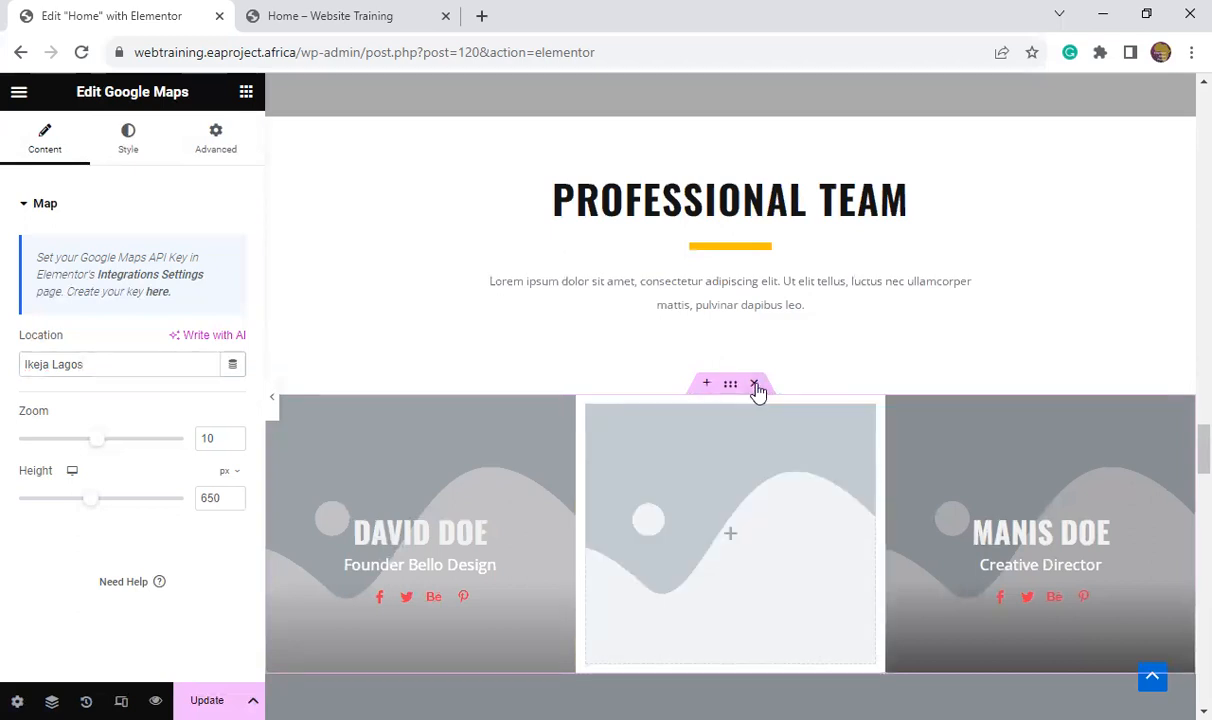
{"action": "left_click", "coordinate": [754, 386]}
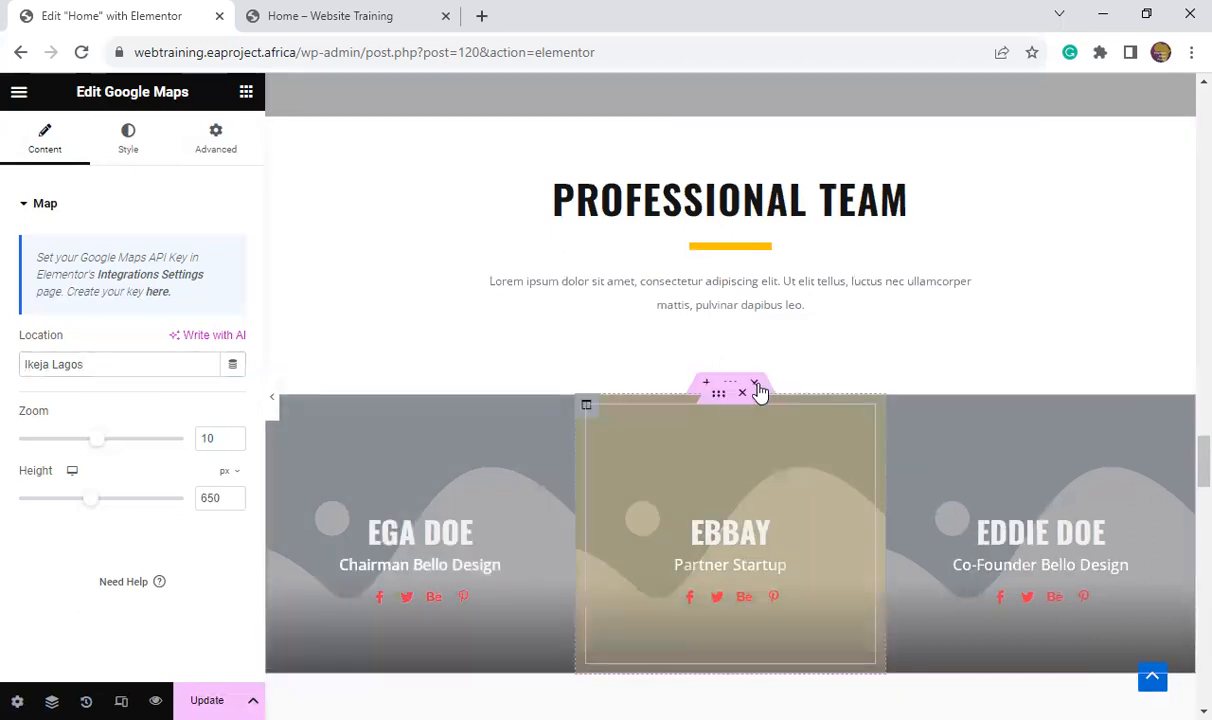
{"action": "left_click", "coordinate": [755, 386]}
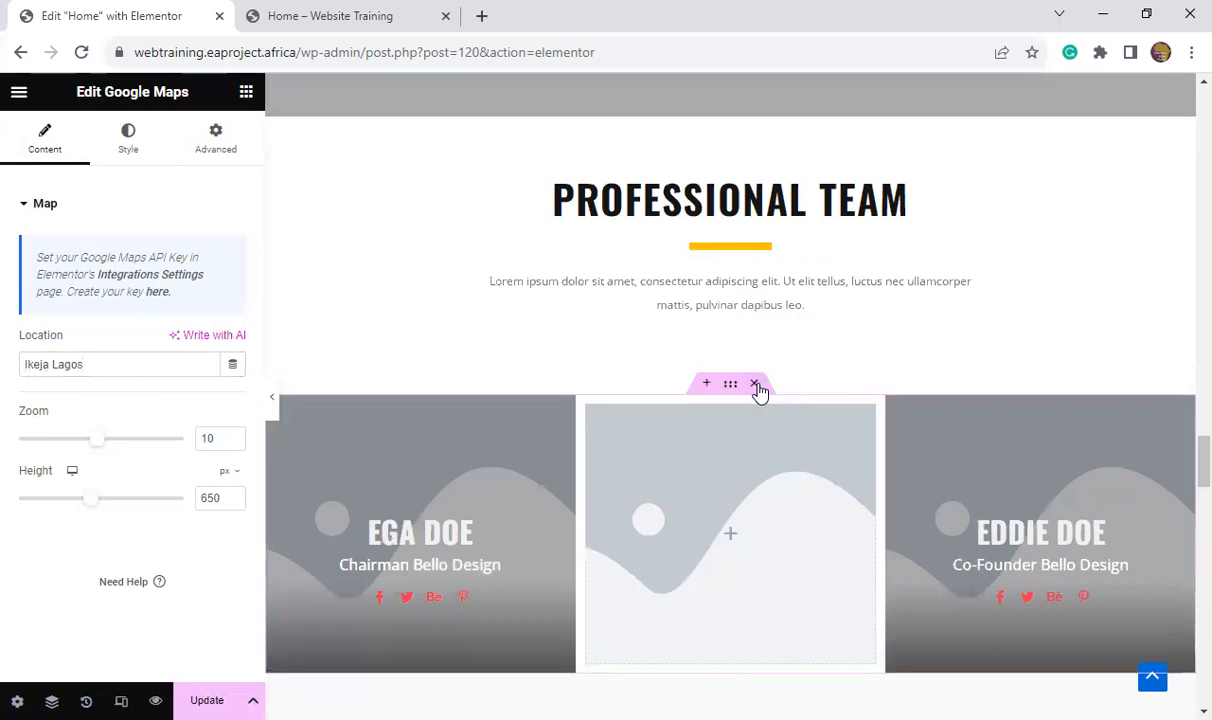
{"action": "left_click", "coordinate": [755, 386]}
- Delete the star-rated testimonial block between the gallery grid and the Professional Team heading
{"action": "scroll", "coordinate": [760, 390], "scroll_direction": "up", "scroll_amount": 5}
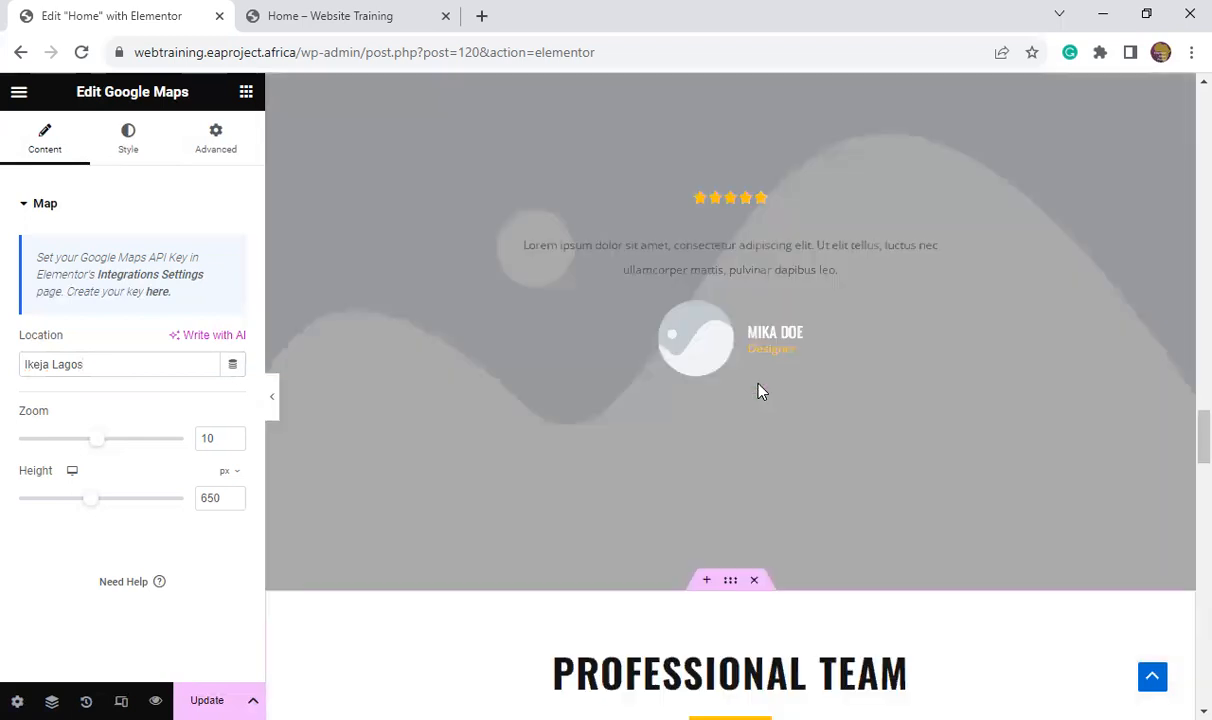
{"action": "scroll", "coordinate": [758, 390], "scroll_direction": "up", "scroll_amount": 5}
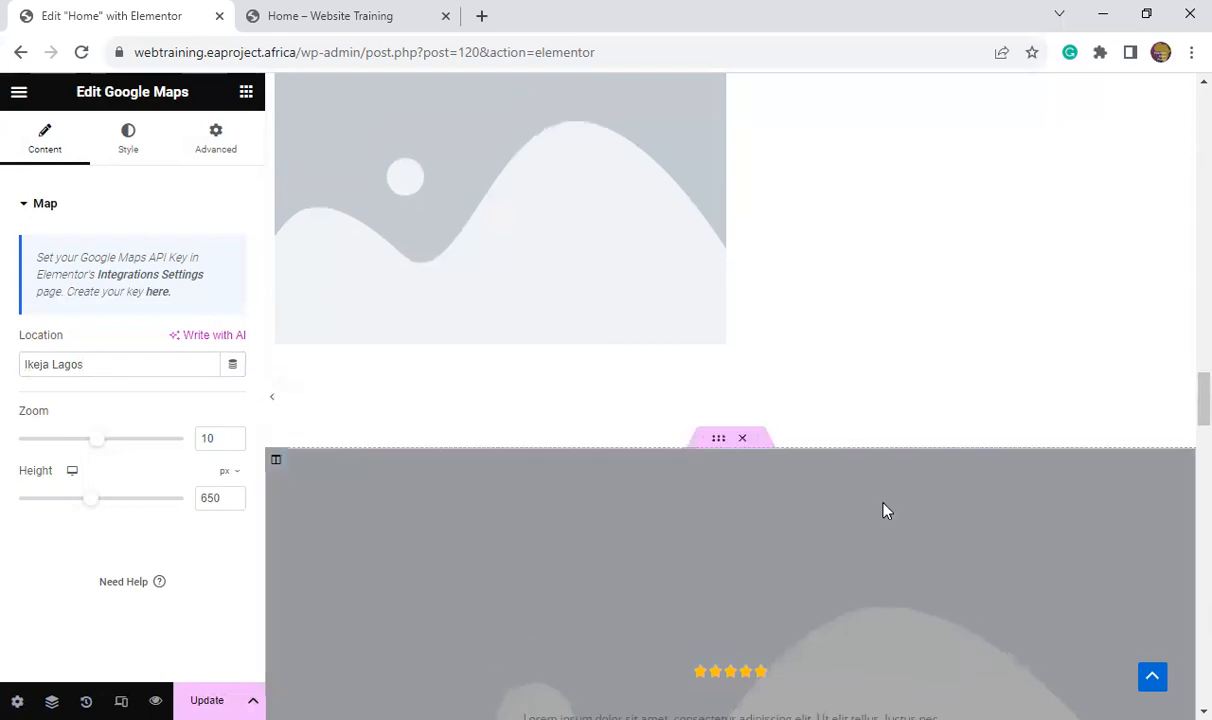
{"action": "left_click", "coordinate": [742, 440]}
- Set the hero inner section's linked top and bottom margins to 0%
{"action": "scroll", "coordinate": [771, 409], "scroll_direction": "up", "scroll_amount": 5}
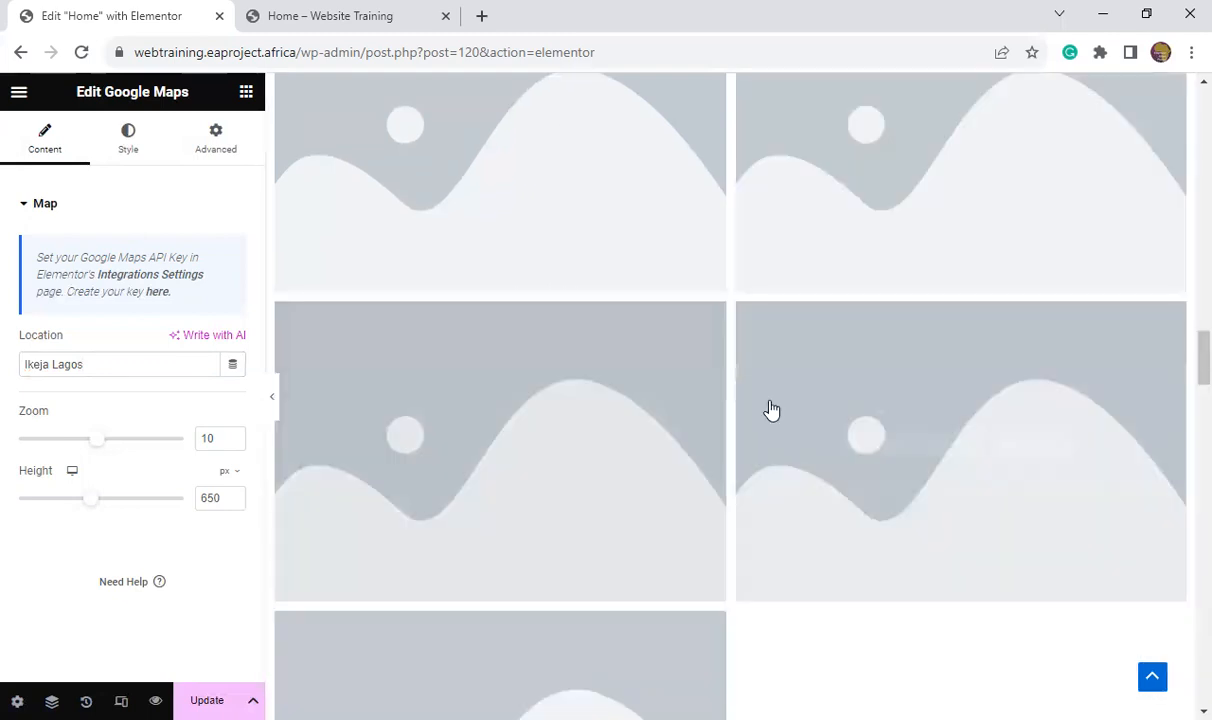
{"action": "scroll", "coordinate": [771, 409], "scroll_direction": "down", "scroll_amount": 1}
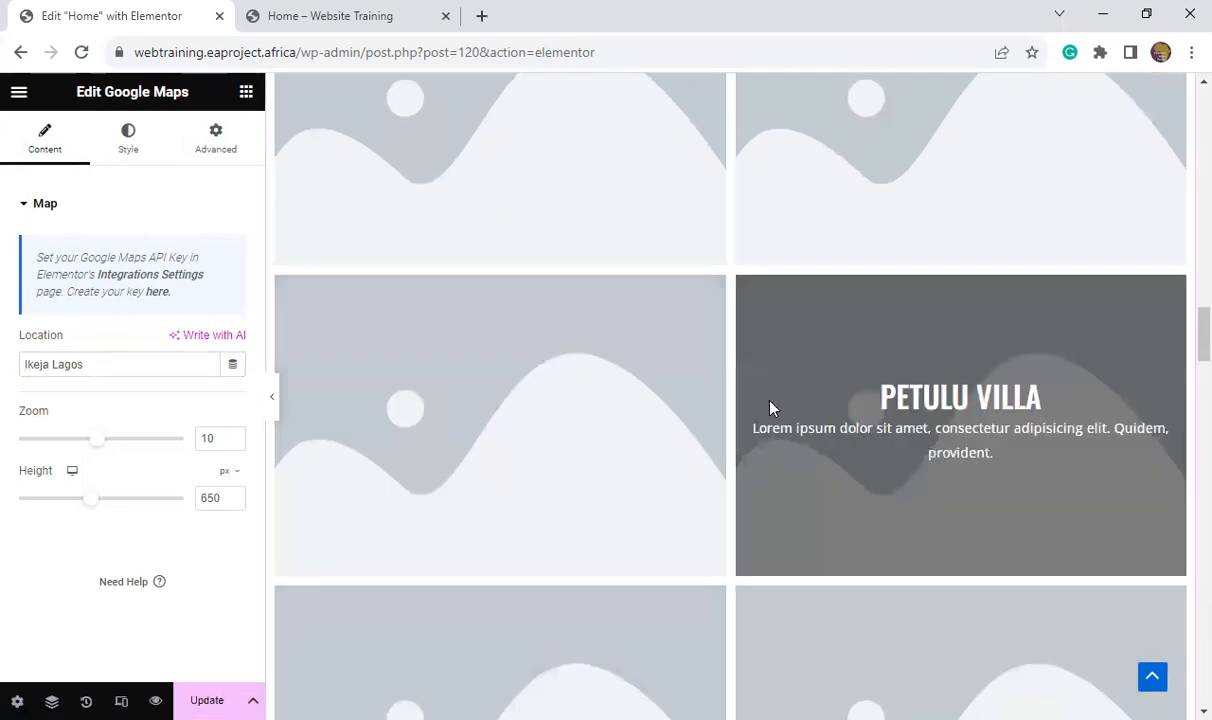
{"action": "scroll", "coordinate": [716, 467], "scroll_direction": "up", "scroll_amount": 6}
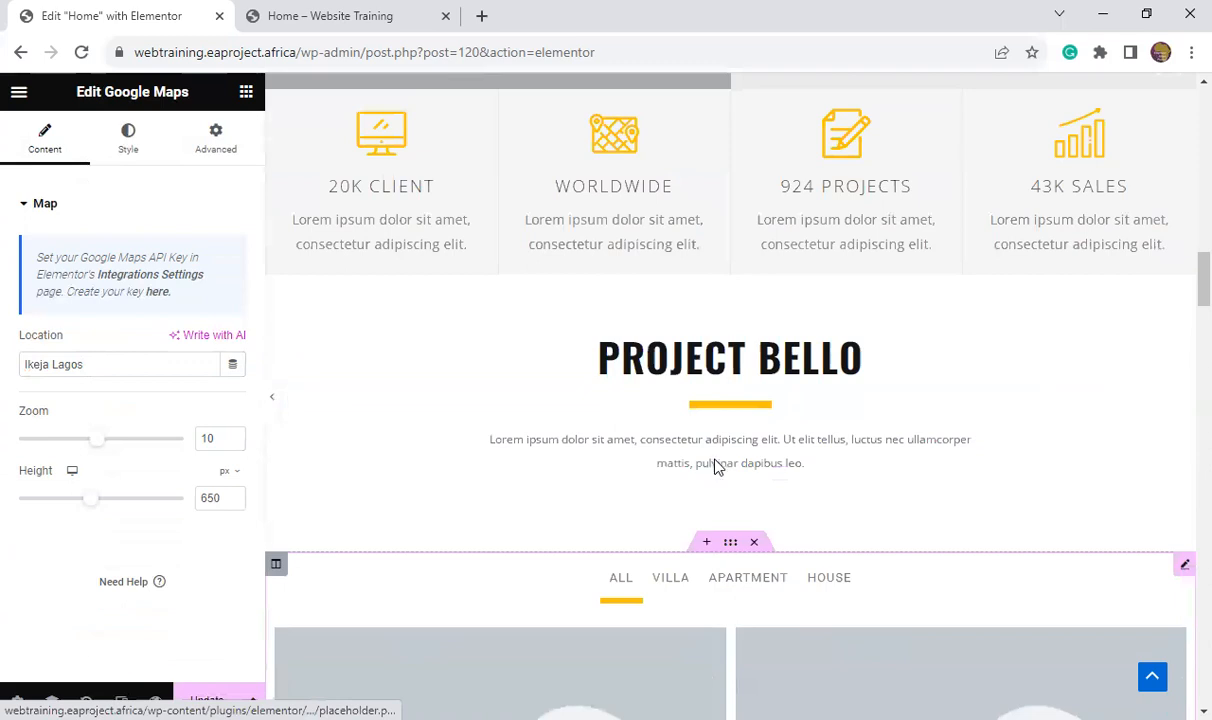
{"action": "scroll", "coordinate": [716, 467], "scroll_direction": "up", "scroll_amount": 5}
{"action": "scroll", "coordinate": [714, 467], "scroll_direction": "up", "scroll_amount": 3}
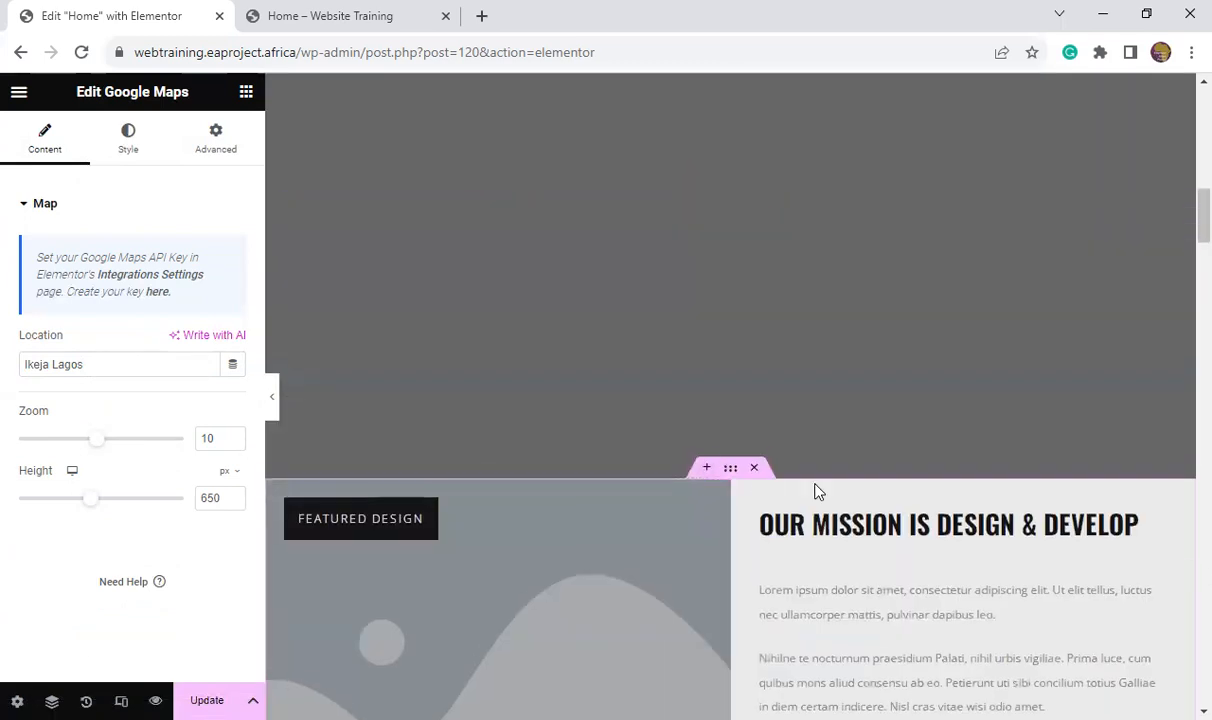
{"action": "scroll", "coordinate": [815, 492], "scroll_direction": "up", "scroll_amount": 2}
{"action": "scroll", "coordinate": [790, 440], "scroll_direction": "up", "scroll_amount": 5}
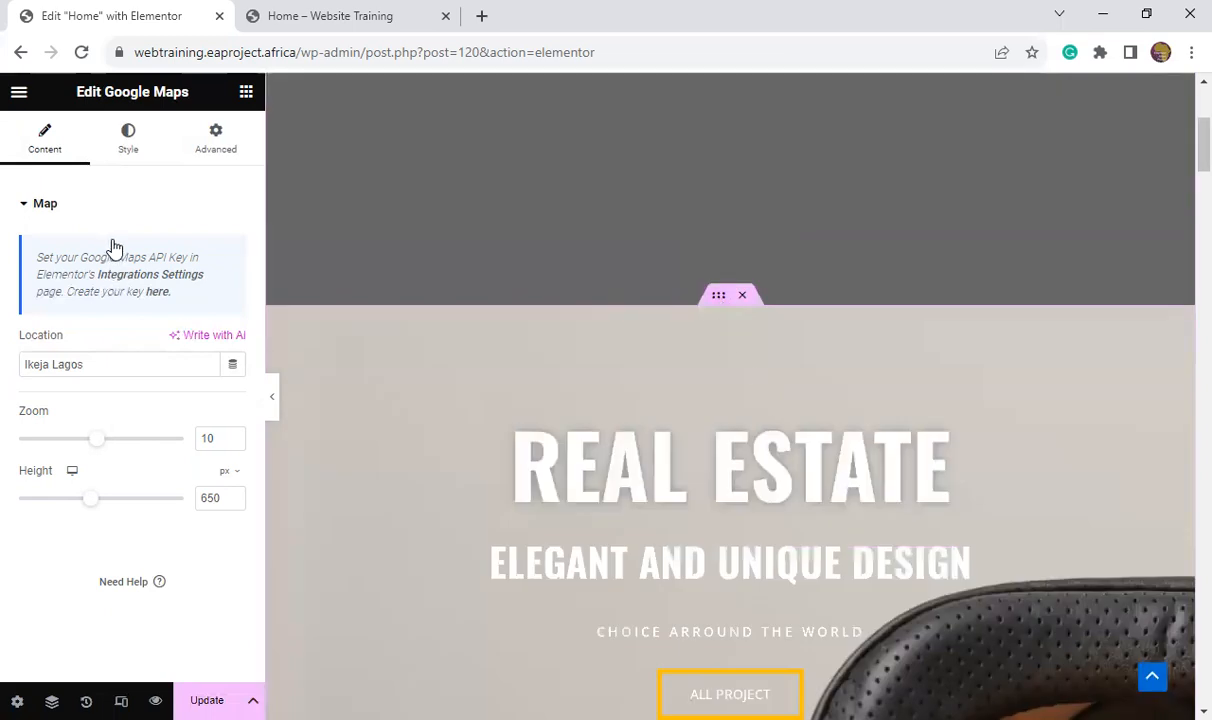
{"action": "left_click", "coordinate": [200, 160]}
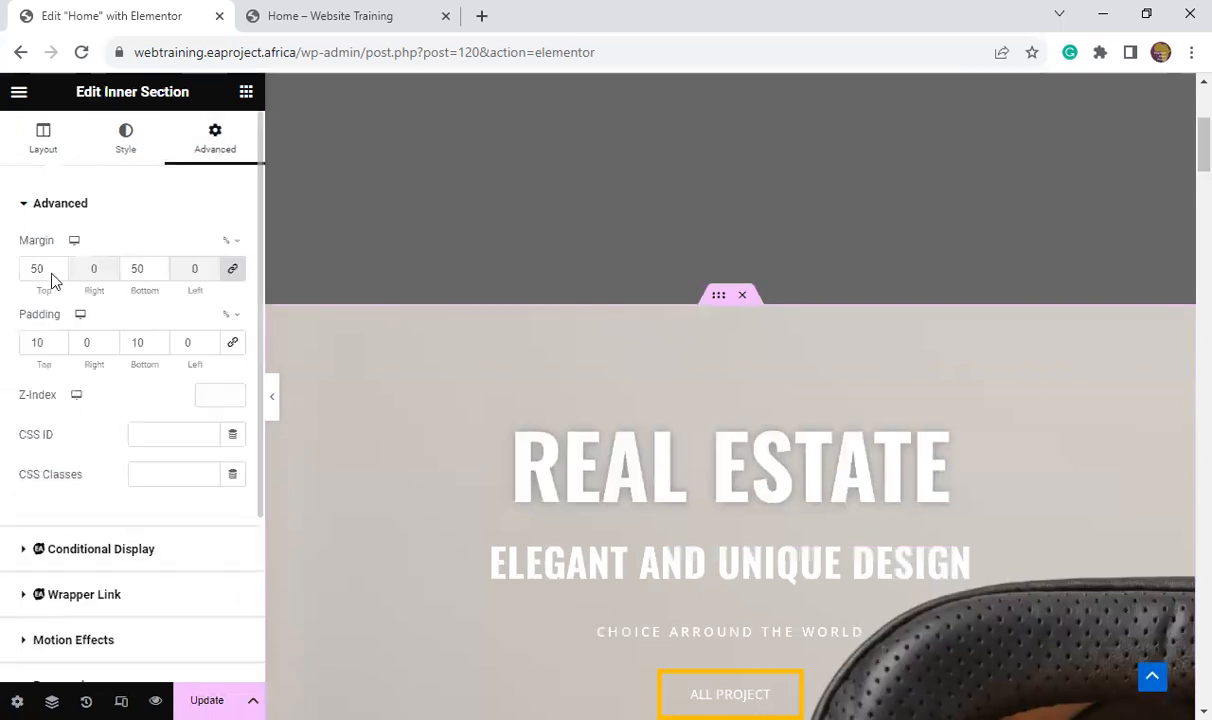
{"action": "left_click_drag", "start_coordinate": [38, 268], "coordinate": [16, 273]}
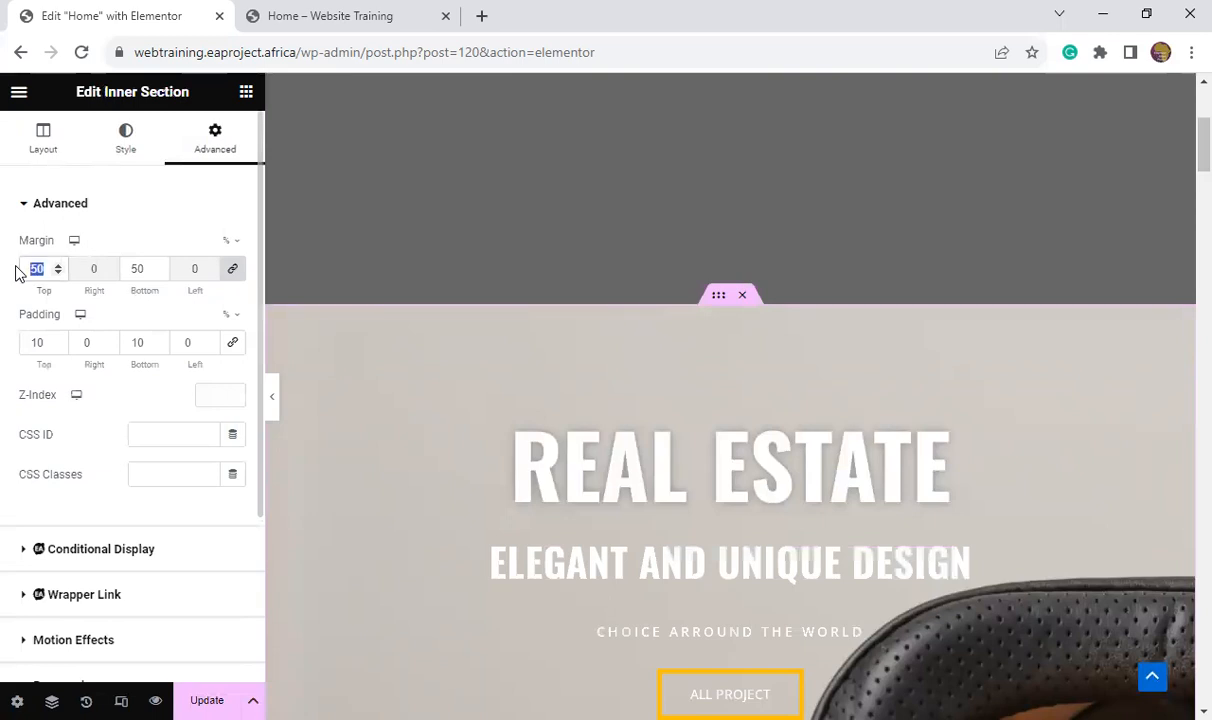
{"action": "type", "text": "0"}
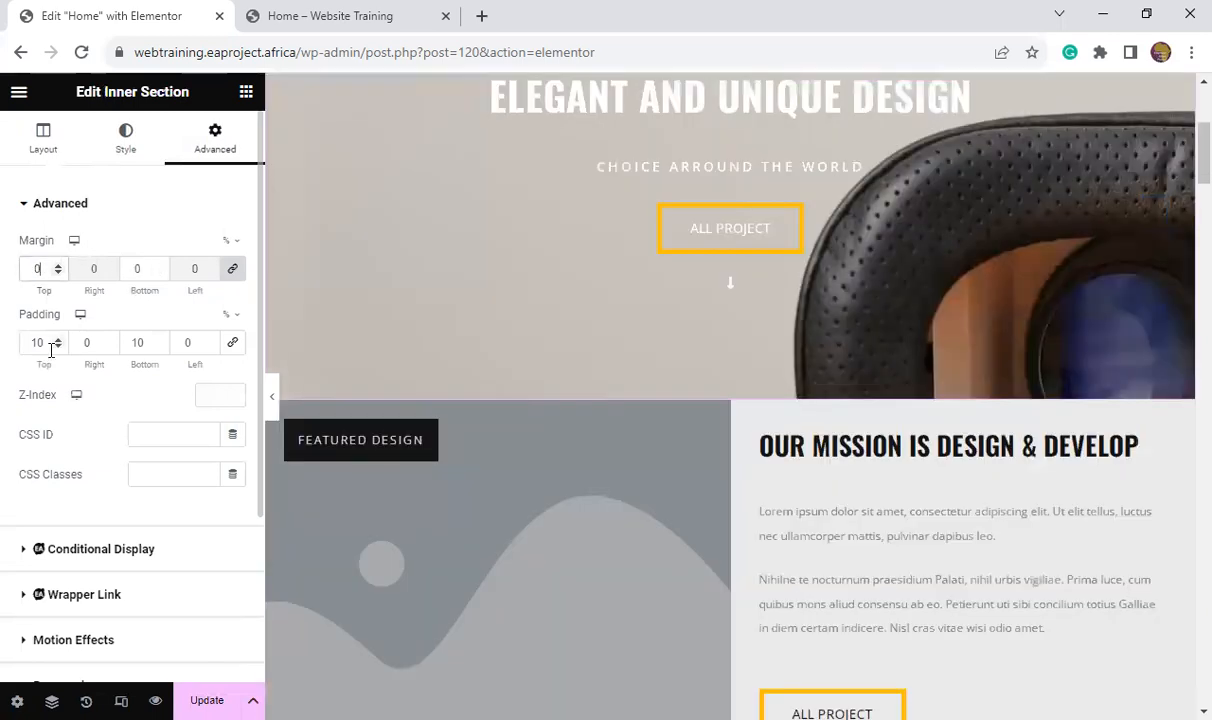
- Link the hero inner section's padding values and try 5%, then 50% on all sides
{"action": "left_click", "coordinate": [233, 343]}
{"action": "left_click_drag", "start_coordinate": [50, 342], "coordinate": [27, 342]}
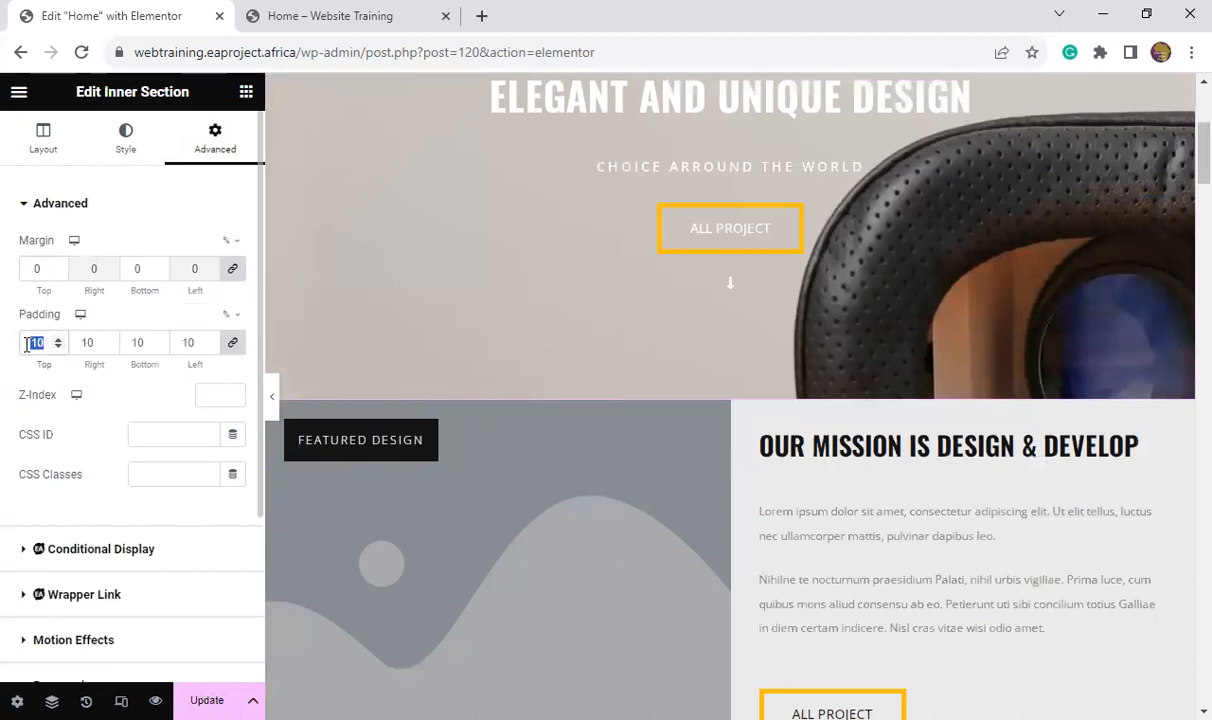
{"action": "type", "text": "5"}
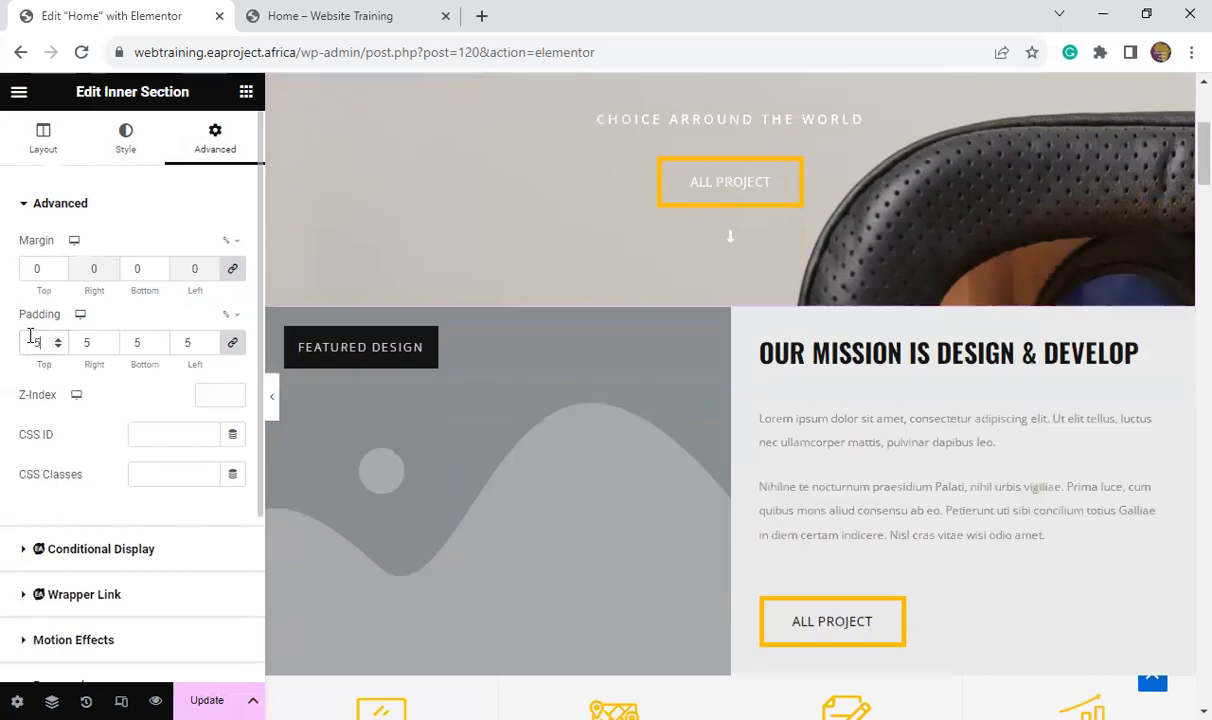
{"action": "type", "text": "0"}
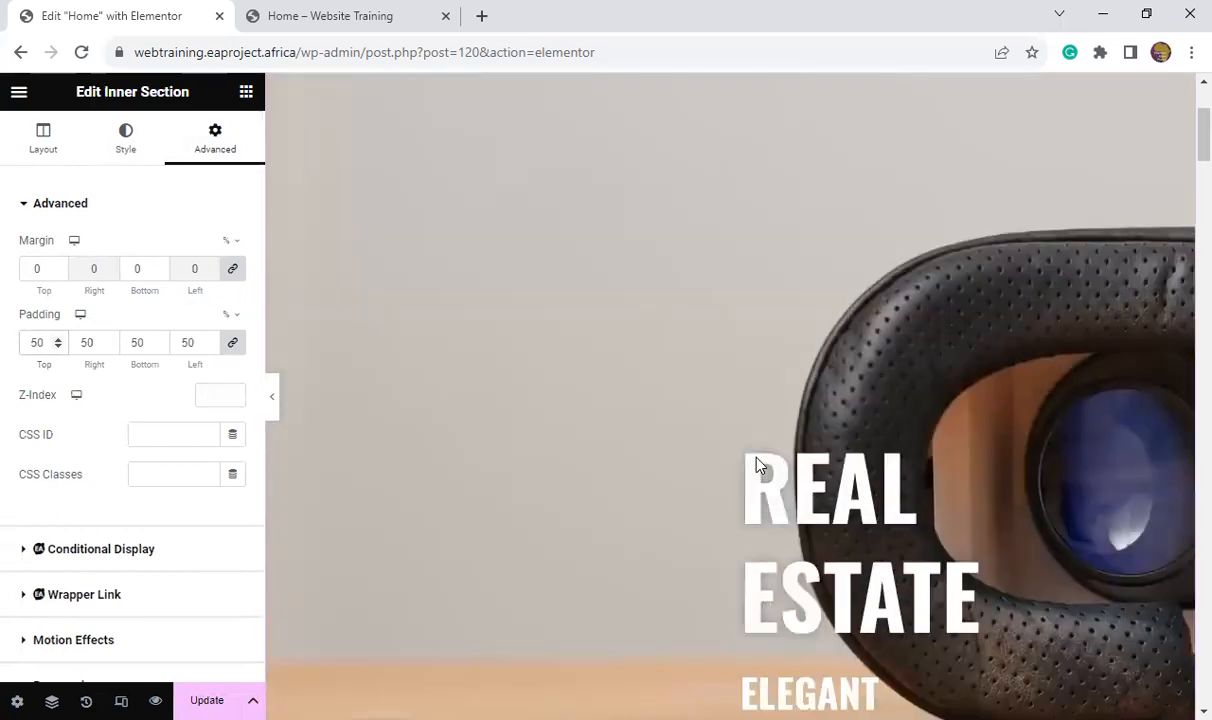
{"action": "scroll", "coordinate": [410, 417], "scroll_direction": "down", "scroll_amount": 2}
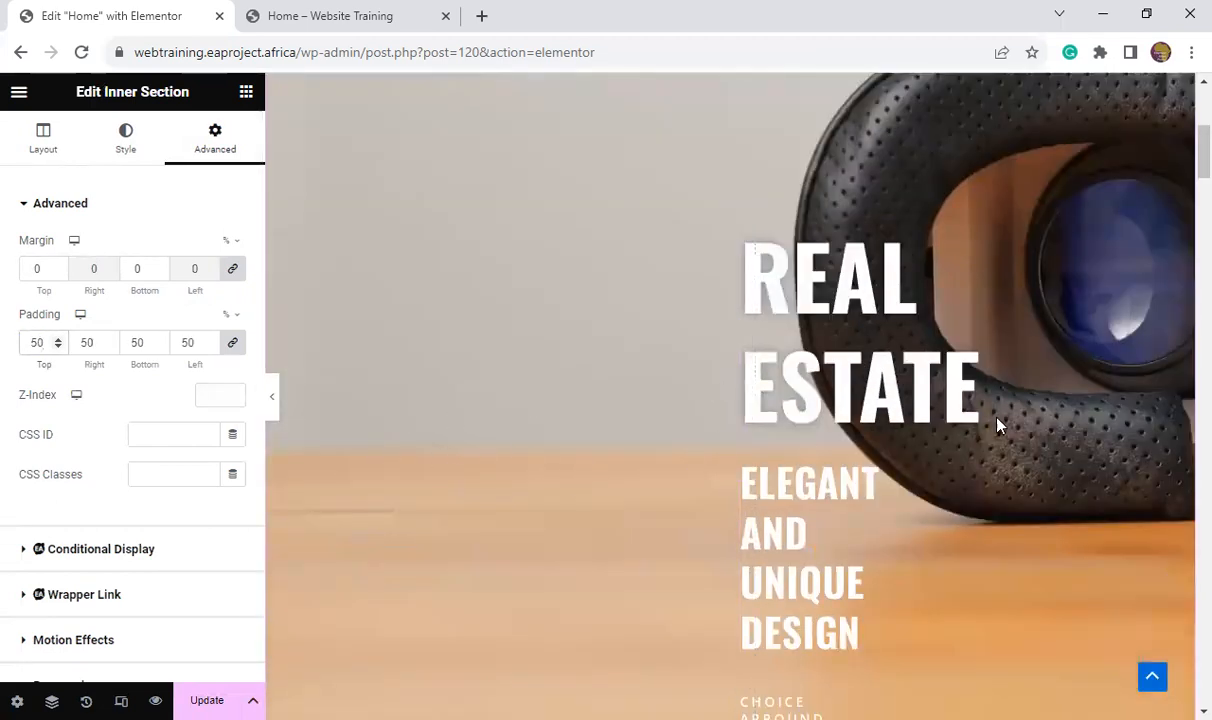
{"action": "scroll", "coordinate": [752, 408], "scroll_direction": "up", "scroll_amount": 1}
{"action": "scroll", "coordinate": [1120, 431], "scroll_direction": "up", "scroll_amount": 2}
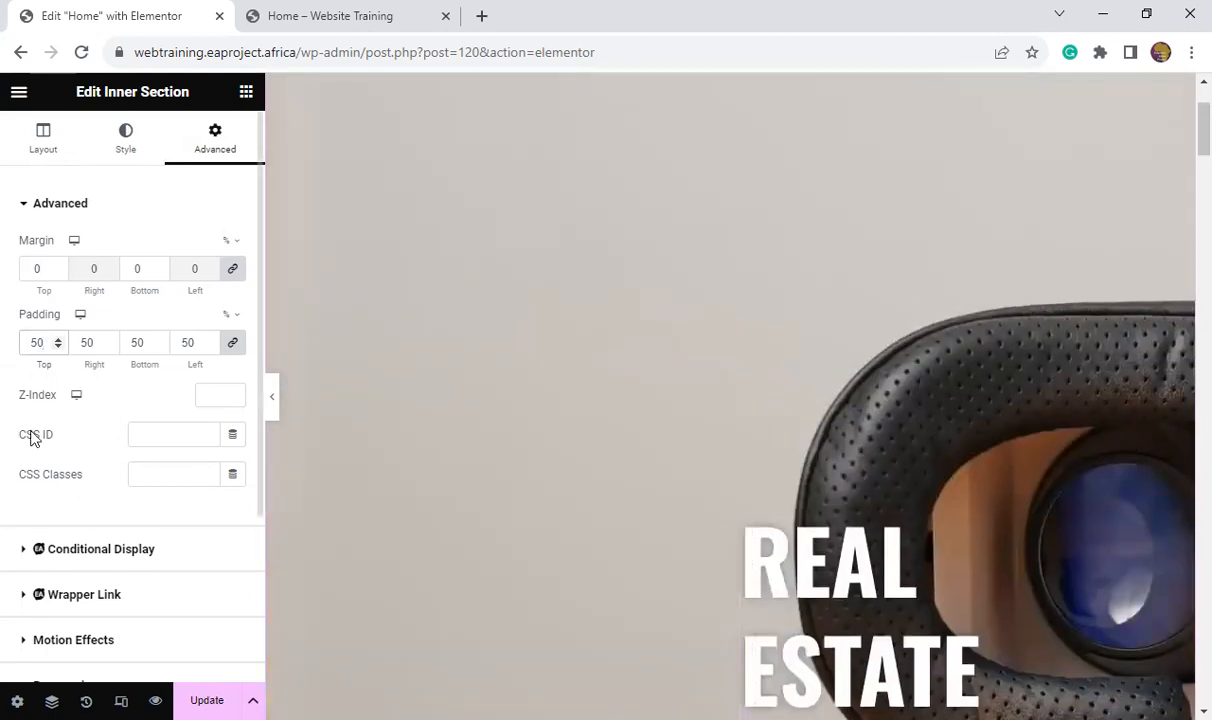
- Set the hero inner section's linked padding to 0% and check the spacing around the hero
{"action": "left_click_drag", "start_coordinate": [47, 343], "coordinate": [20, 350]}
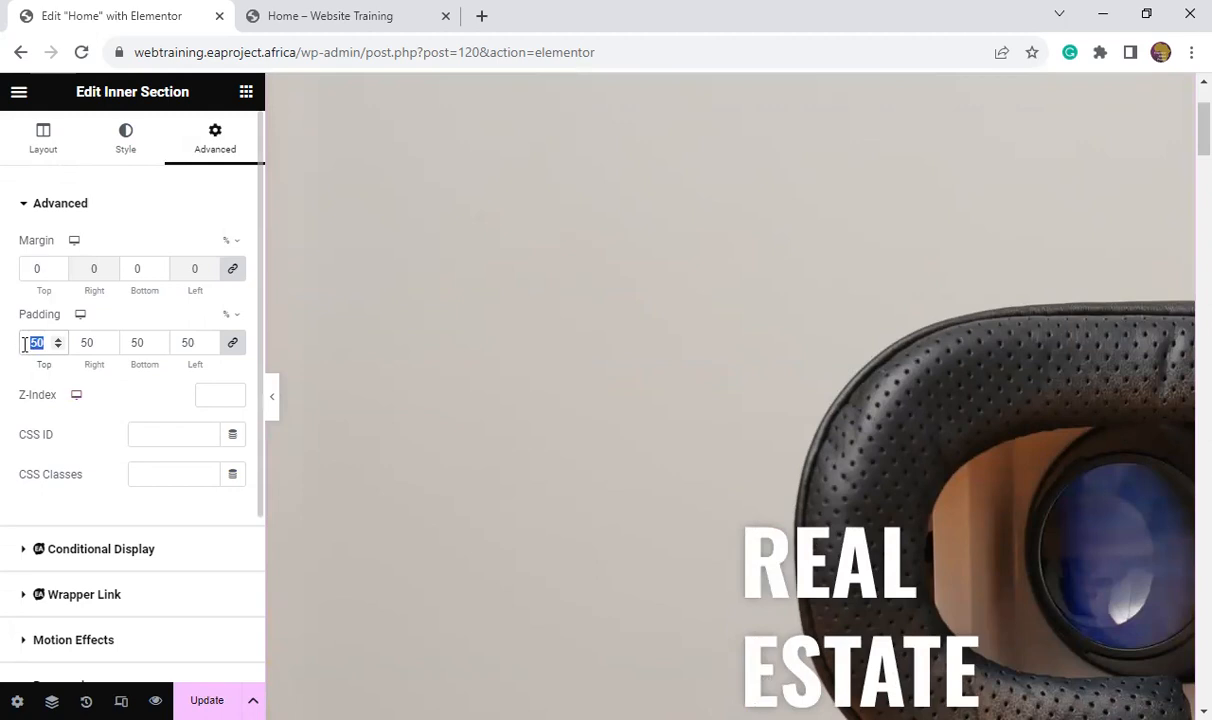
{"action": "type", "text": "0"}
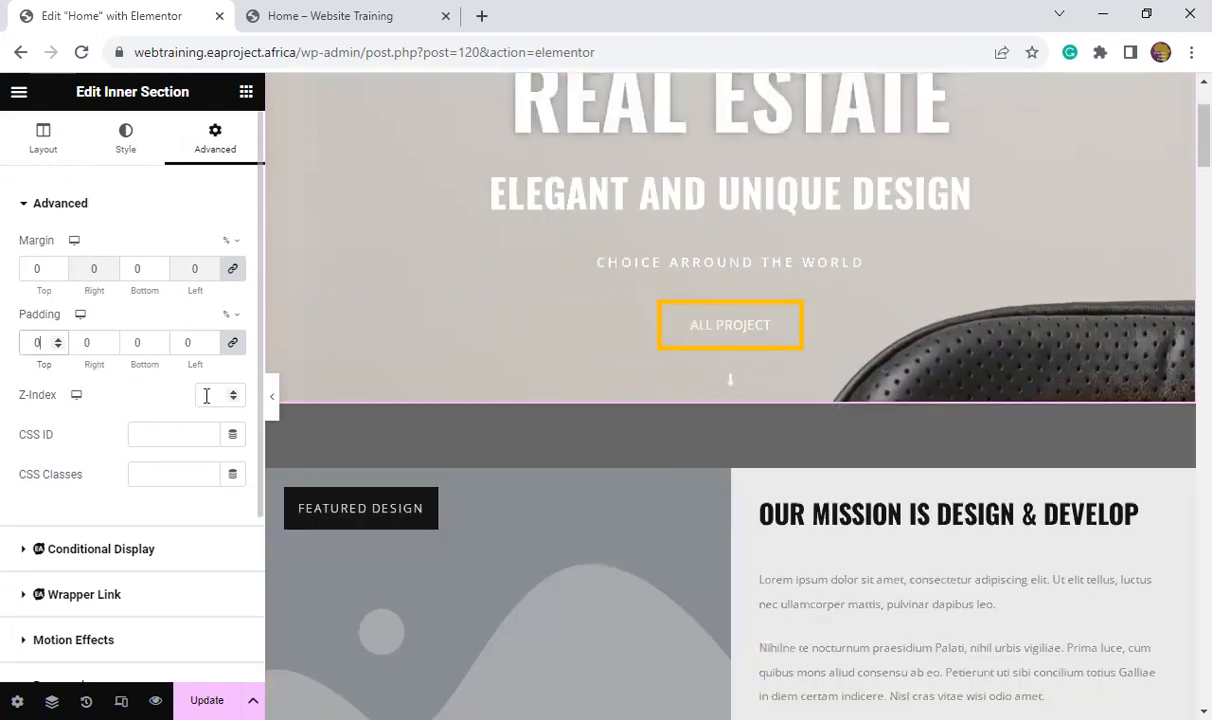
{"action": "scroll", "coordinate": [205, 400], "scroll_direction": "down", "scroll_amount": 3}
{"action": "scroll", "coordinate": [527, 617], "scroll_direction": "down", "scroll_amount": 1}
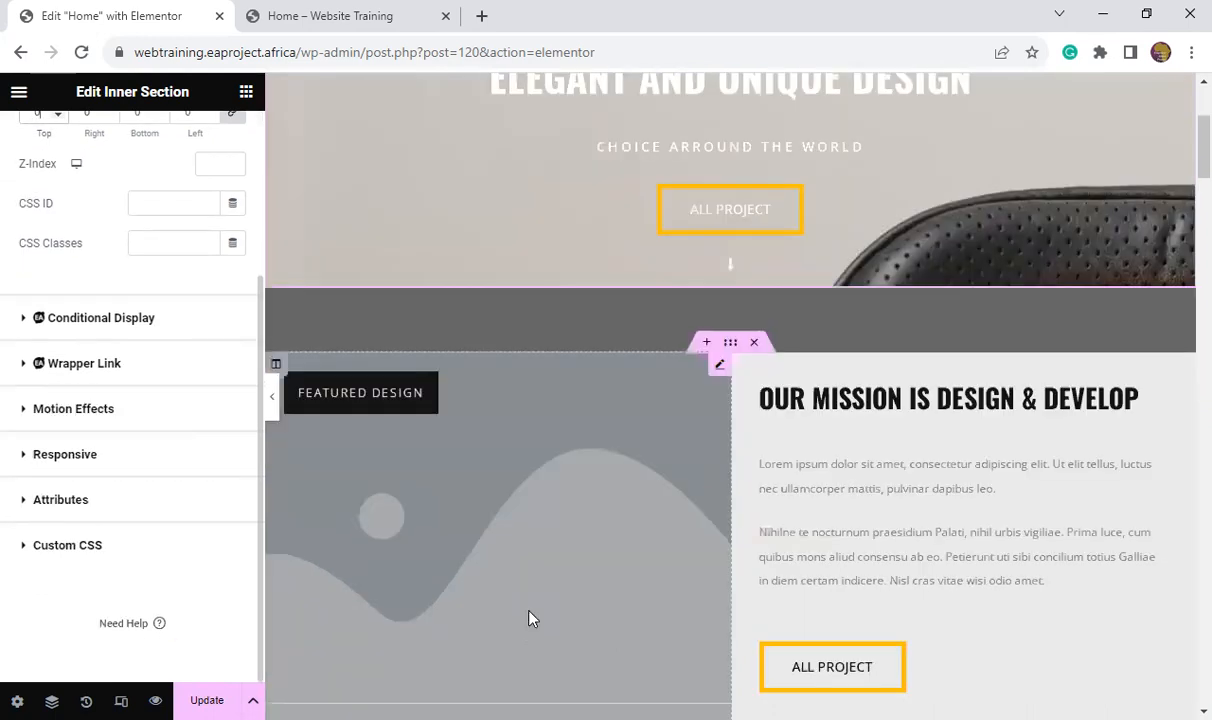
{"action": "scroll", "coordinate": [536, 612], "scroll_direction": "up", "scroll_amount": 2}
{"action": "scroll", "coordinate": [536, 612], "scroll_direction": "up", "scroll_amount": 1}
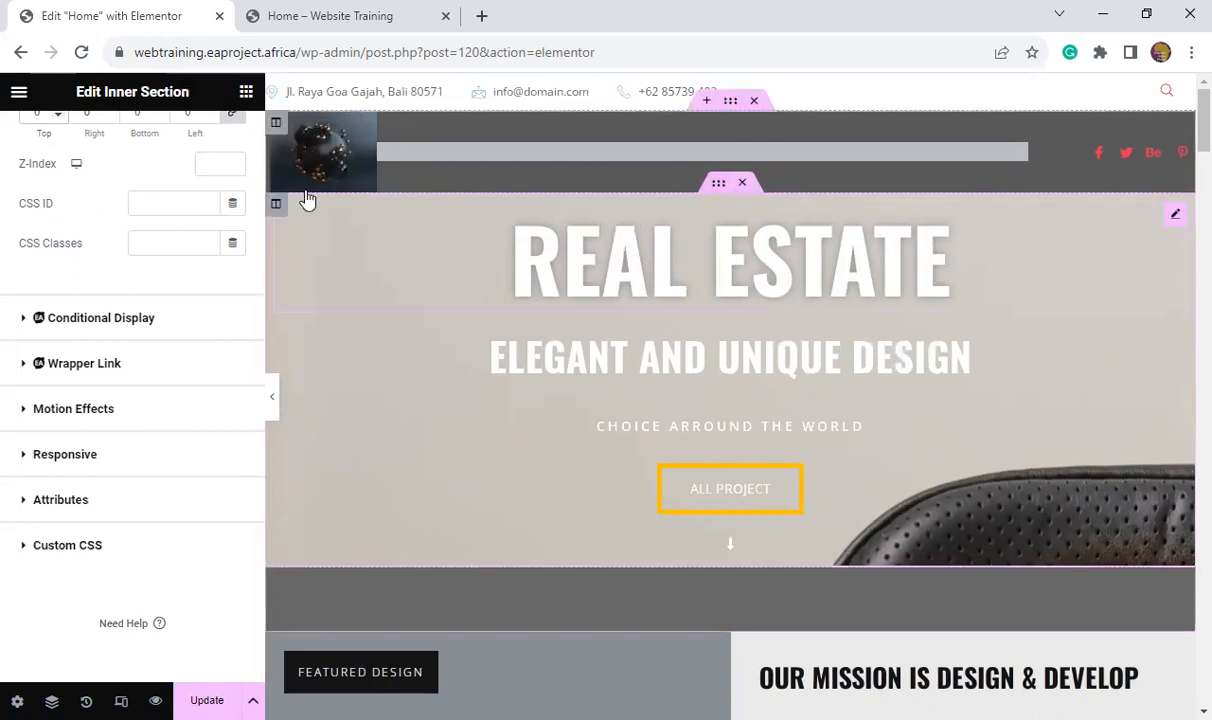
{"action": "scroll", "coordinate": [160, 280], "scroll_direction": "up", "scroll_amount": 1}
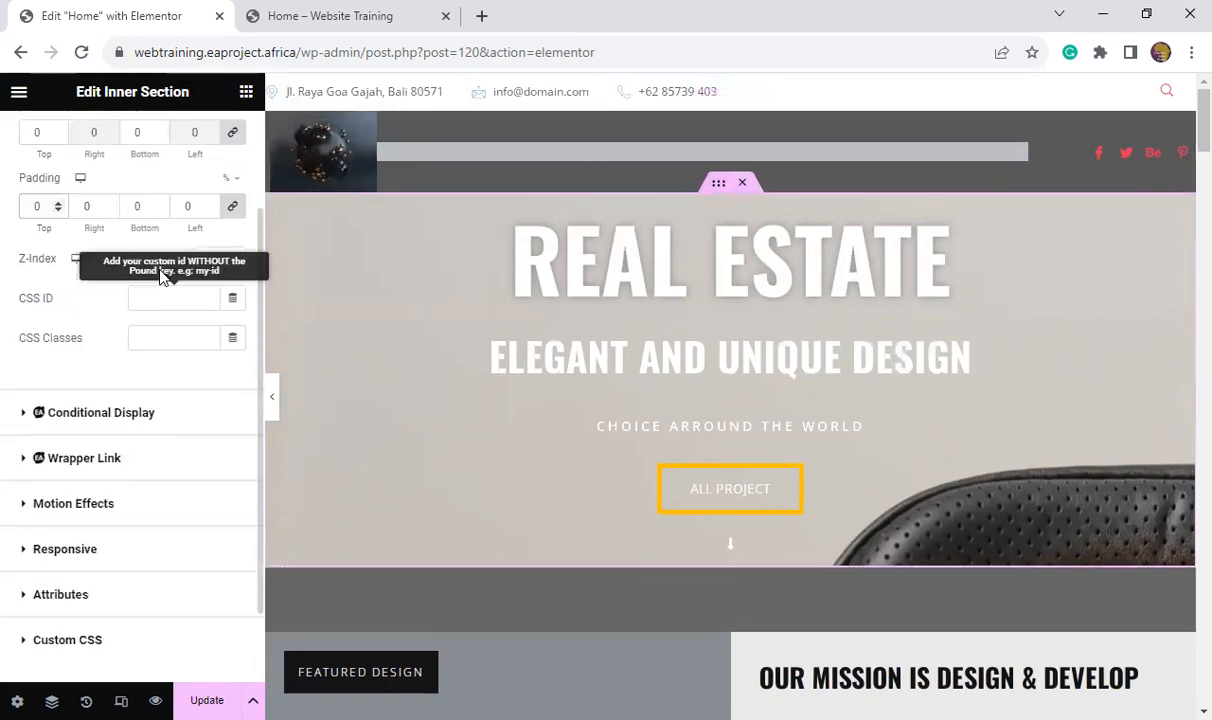
- Increase the hero inner section's linked padding to 9% on all sides
{"action": "left_click", "coordinate": [722, 192]}
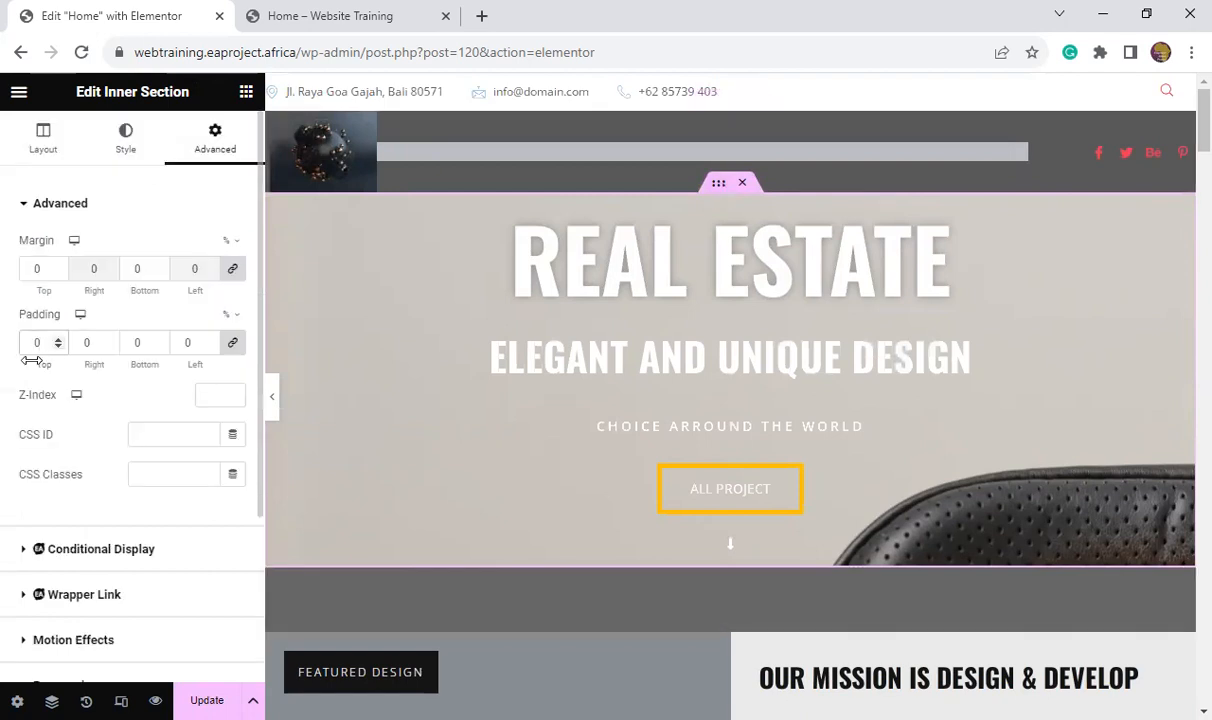
{"action": "left_click", "coordinate": [58, 345]}
{"action": "left_click", "coordinate": [58, 346]}
{"action": "double_click", "coordinate": [58, 340]}
{"action": "triple_click", "coordinate": [58, 340]}
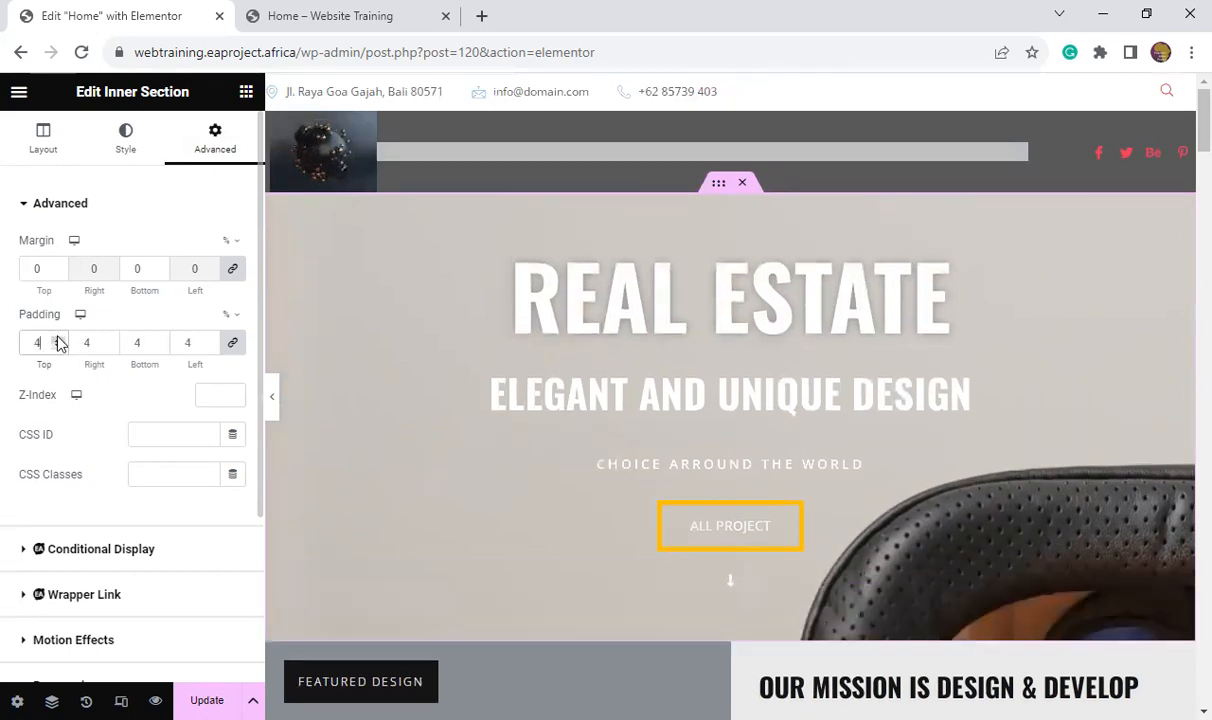
{"action": "double_click", "coordinate": [58, 340]}
{"action": "triple_click", "coordinate": [58, 340]}
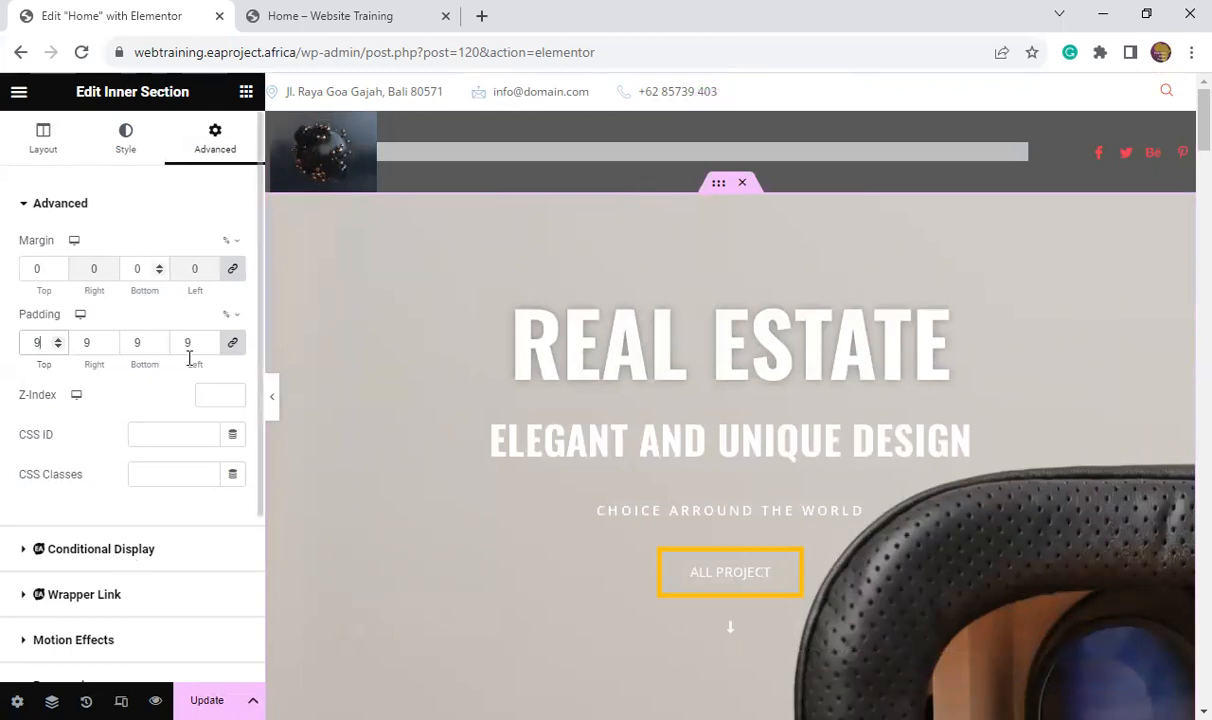
{"action": "scroll", "coordinate": [928, 316], "scroll_direction": "down", "scroll_amount": 1}
{"action": "scroll", "coordinate": [935, 322], "scroll_direction": "up", "scroll_amount": 1}
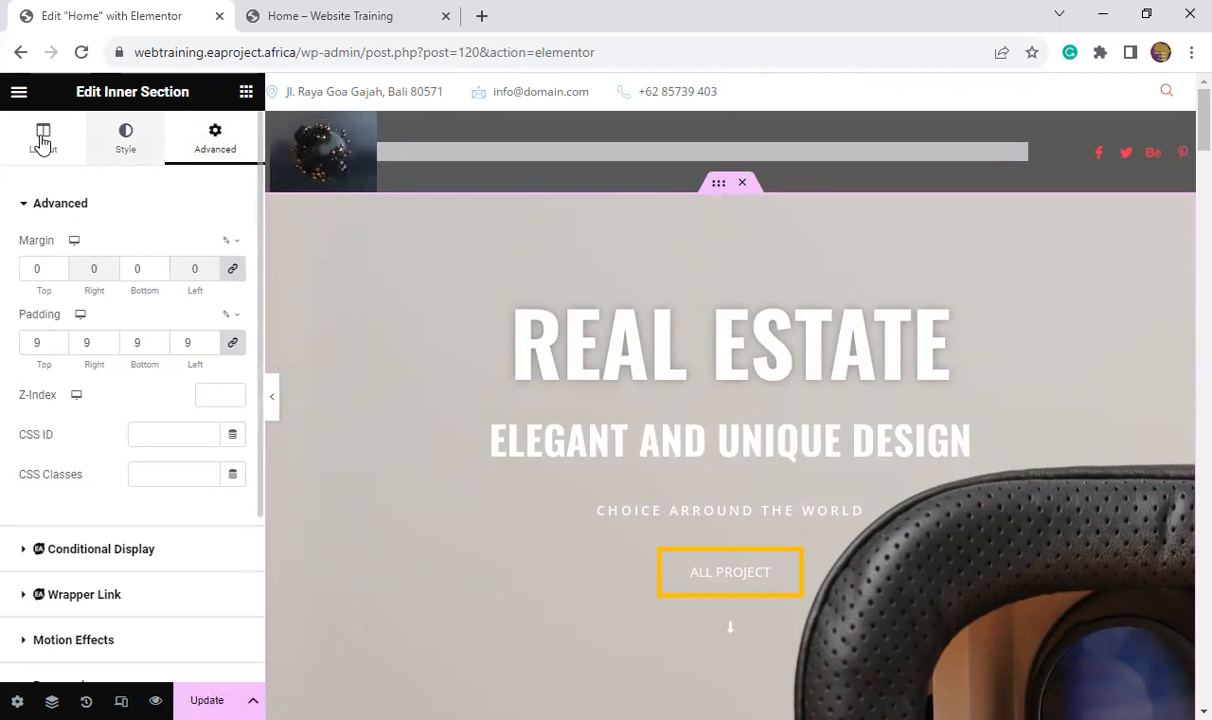
- Examine the hero inner section's layout, background and typography settings
{"action": "left_click", "coordinate": [667, 496]}
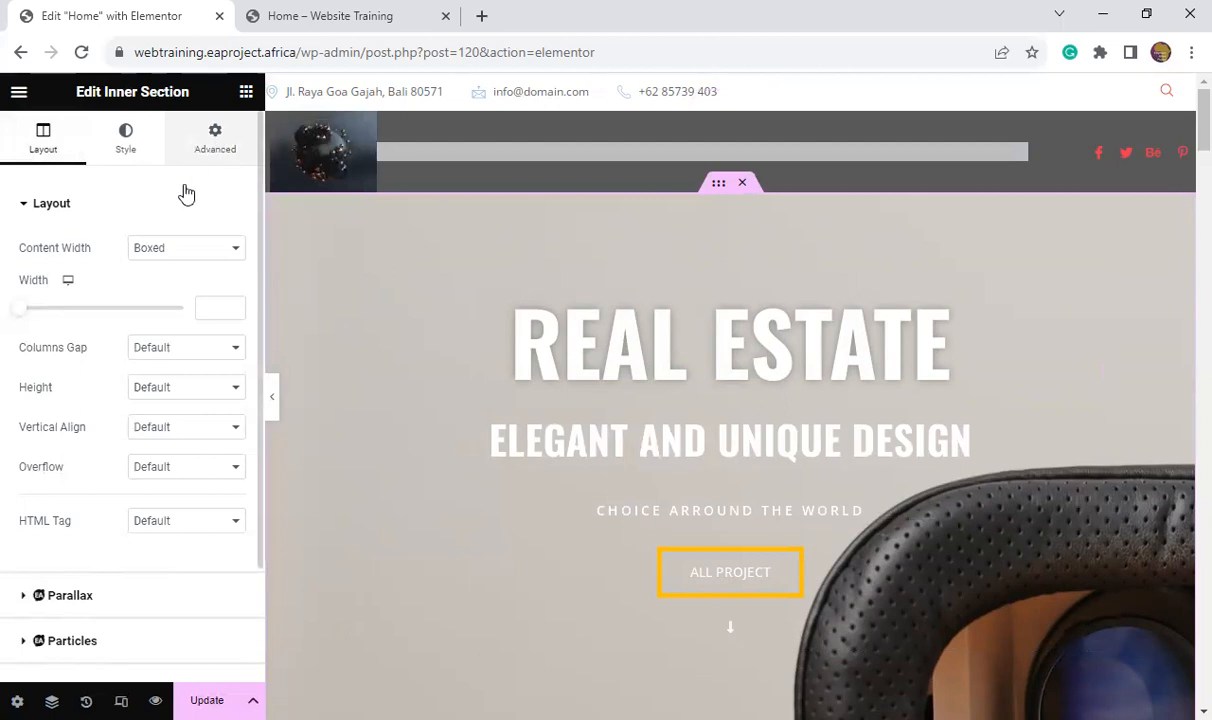
{"action": "left_click", "coordinate": [741, 365]}
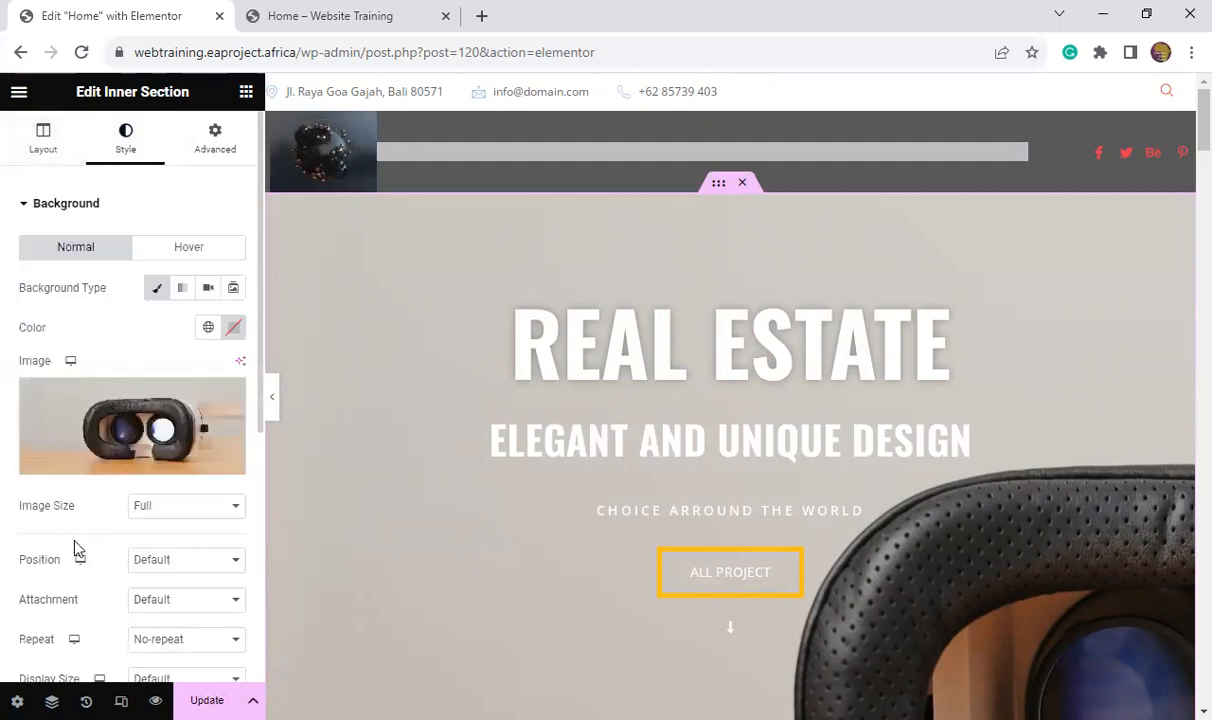
{"action": "scroll", "coordinate": [75, 548], "scroll_direction": "down", "scroll_amount": 3}
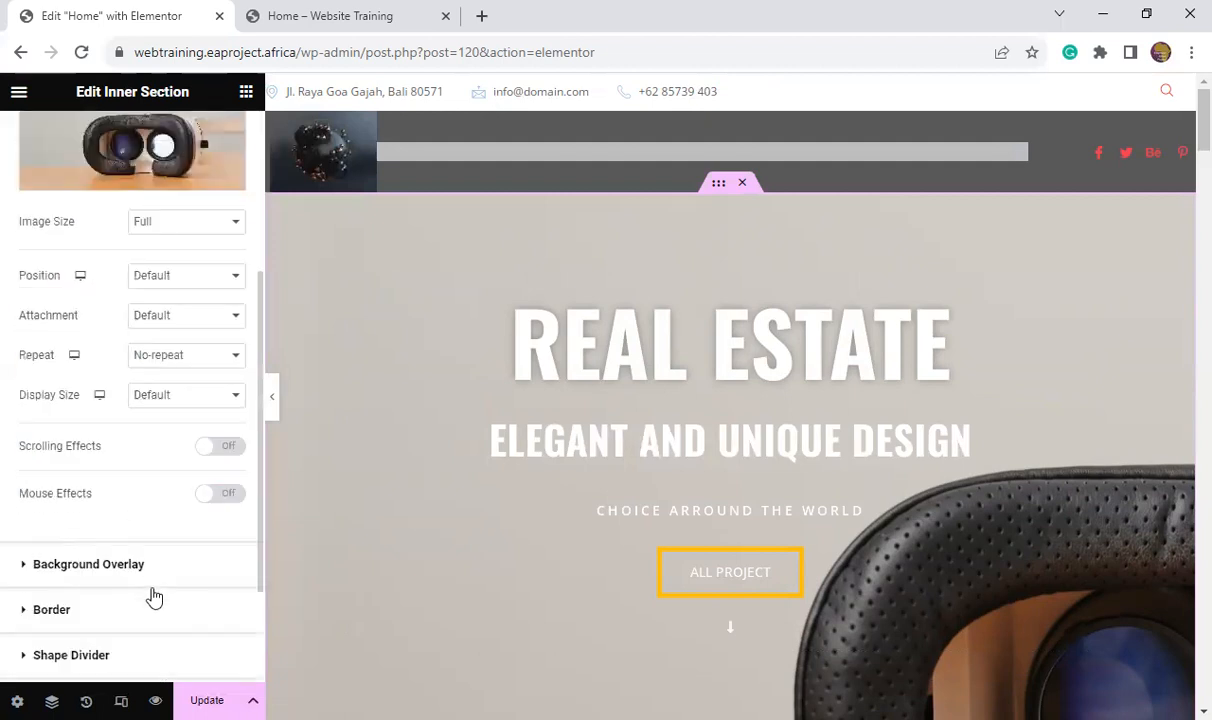
{"action": "scroll", "coordinate": [150, 592], "scroll_direction": "down", "scroll_amount": 2}
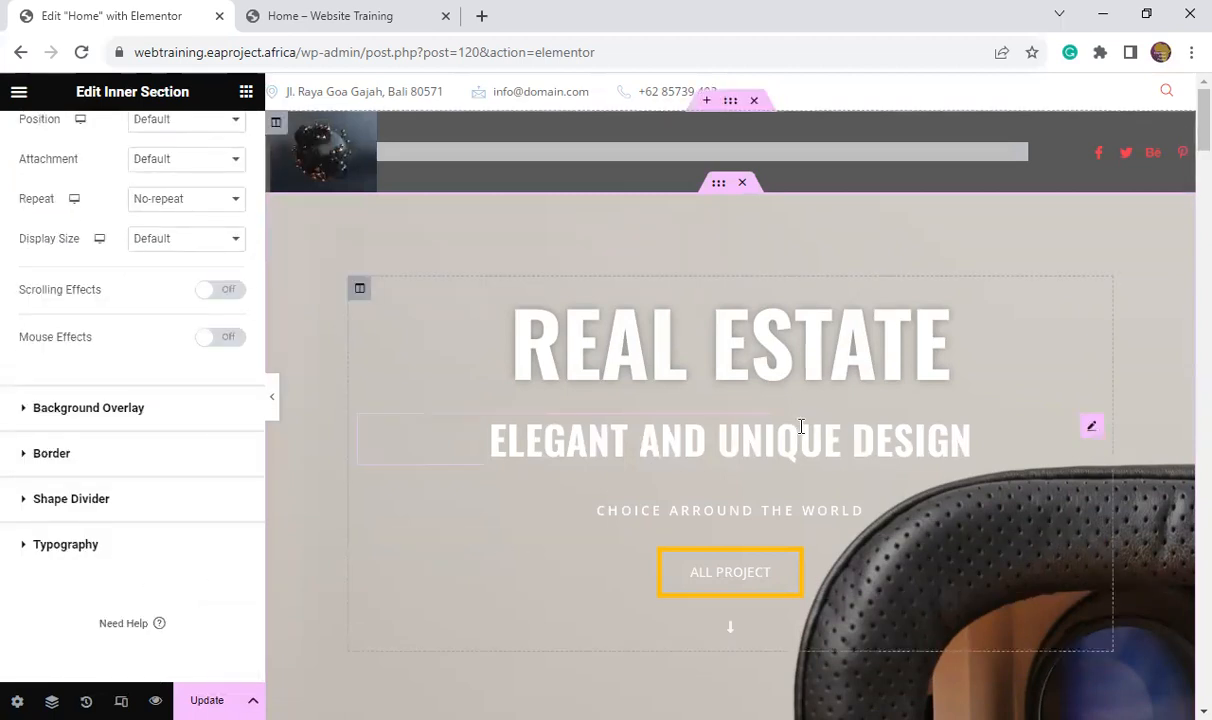
{"action": "scroll", "coordinate": [141, 276], "scroll_direction": "up", "scroll_amount": 5}
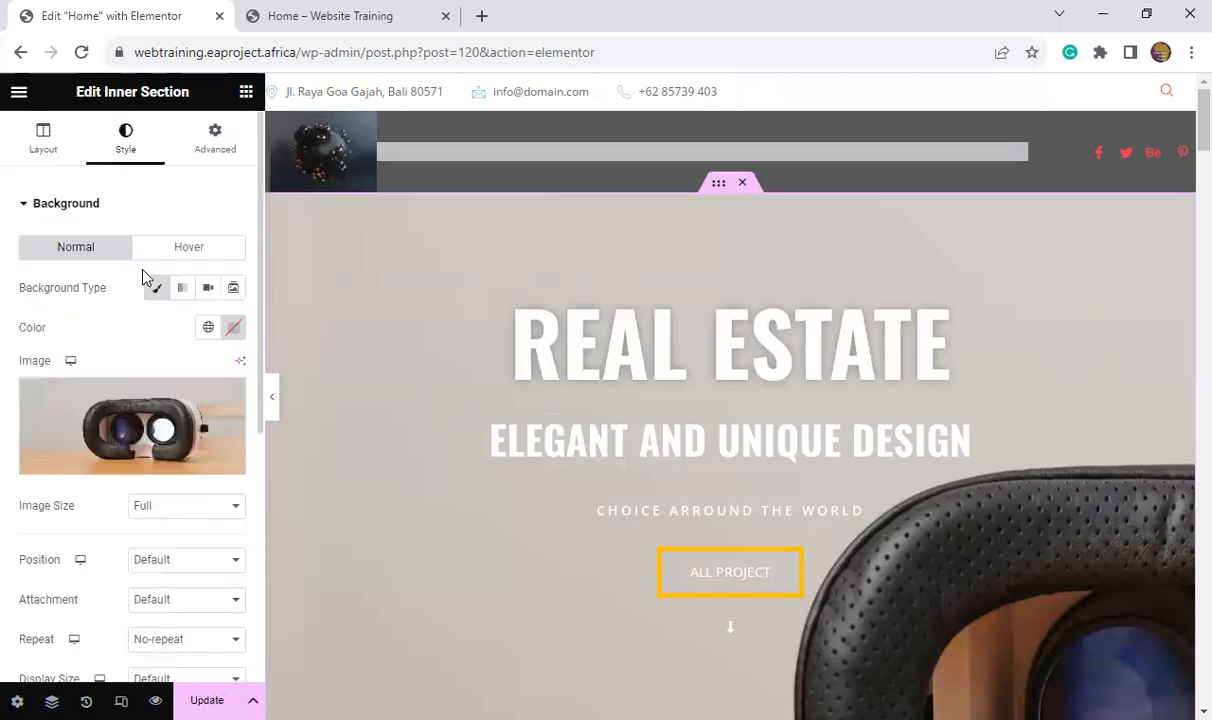
{"action": "scroll", "coordinate": [143, 277], "scroll_direction": "down", "scroll_amount": 3}
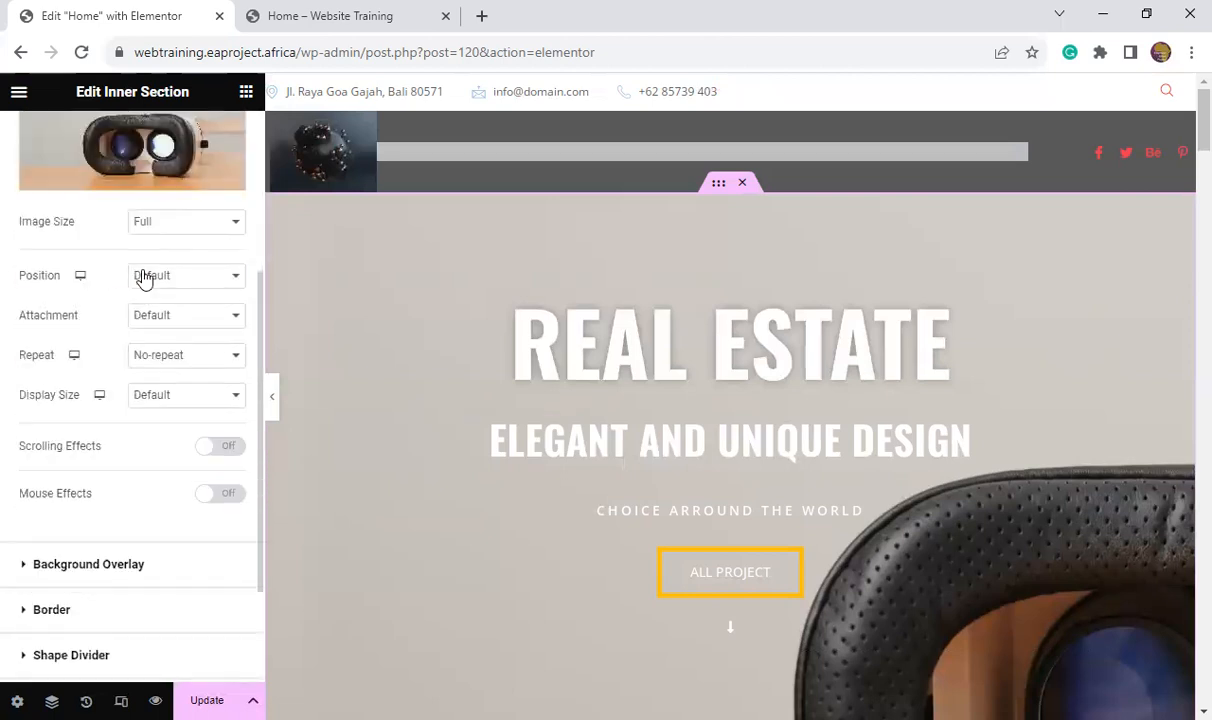
{"action": "scroll", "coordinate": [168, 478], "scroll_direction": "down", "scroll_amount": 2}
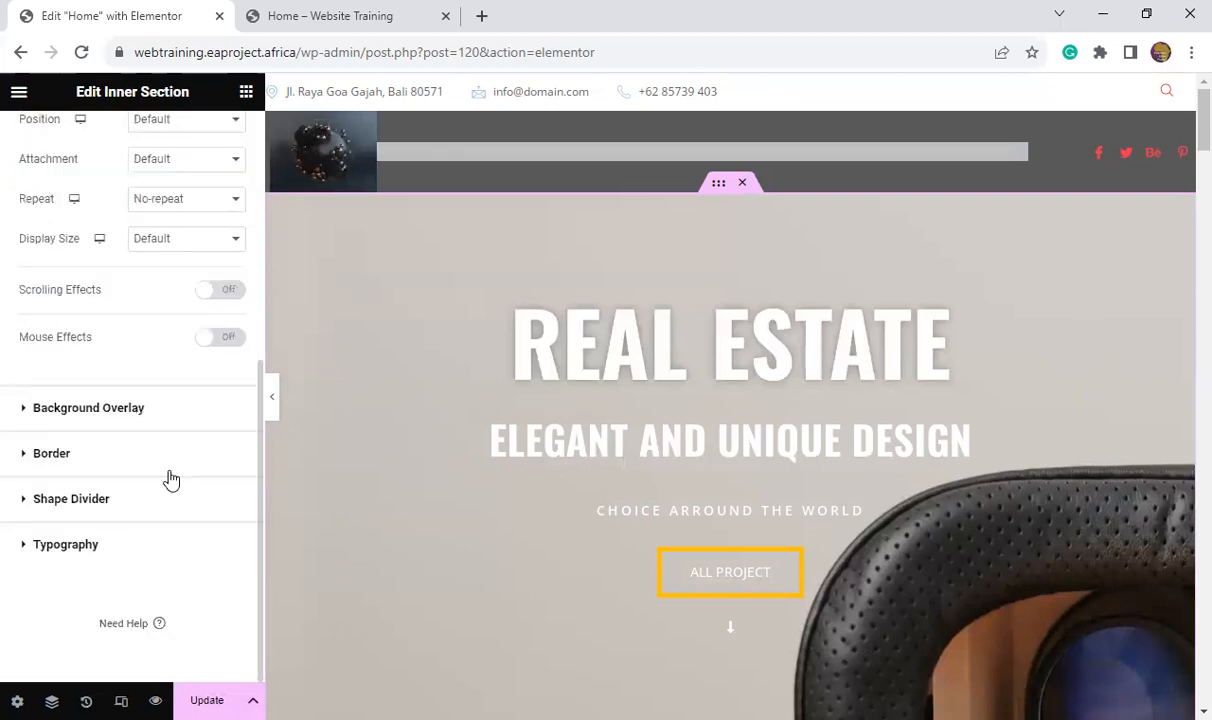
{"action": "left_click", "coordinate": [69, 550]}
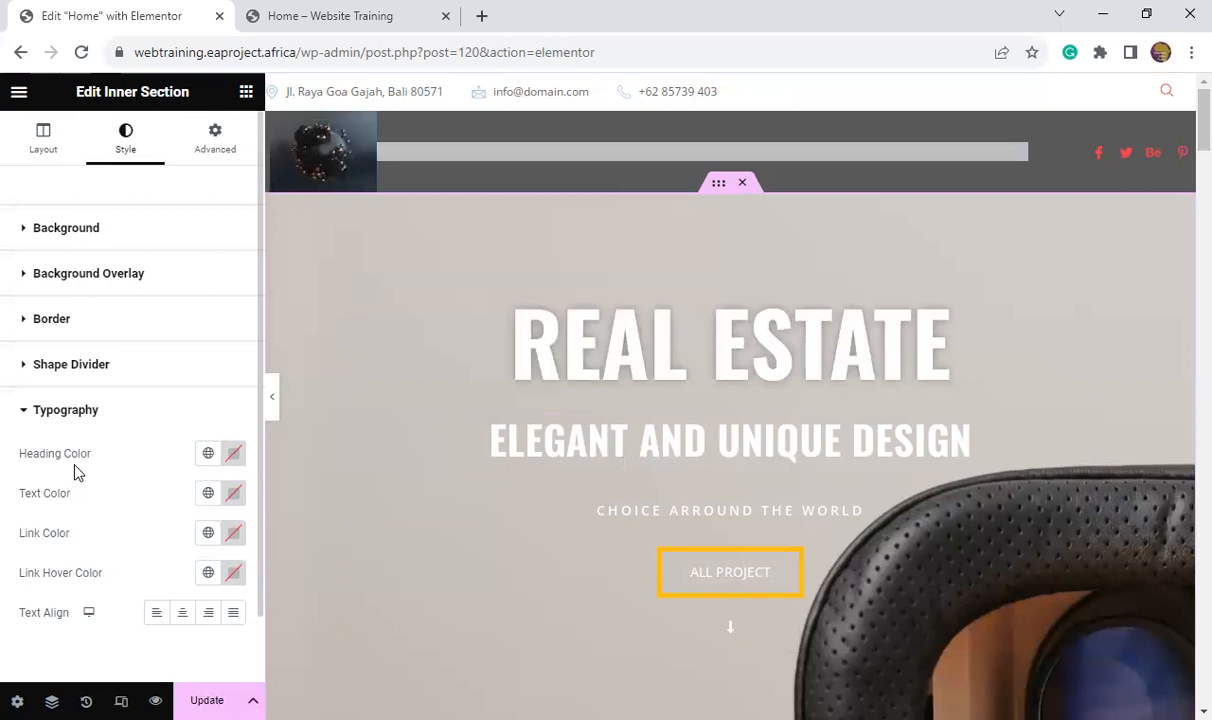
{"action": "scroll", "coordinate": [116, 400], "scroll_direction": "down", "scroll_amount": 1}
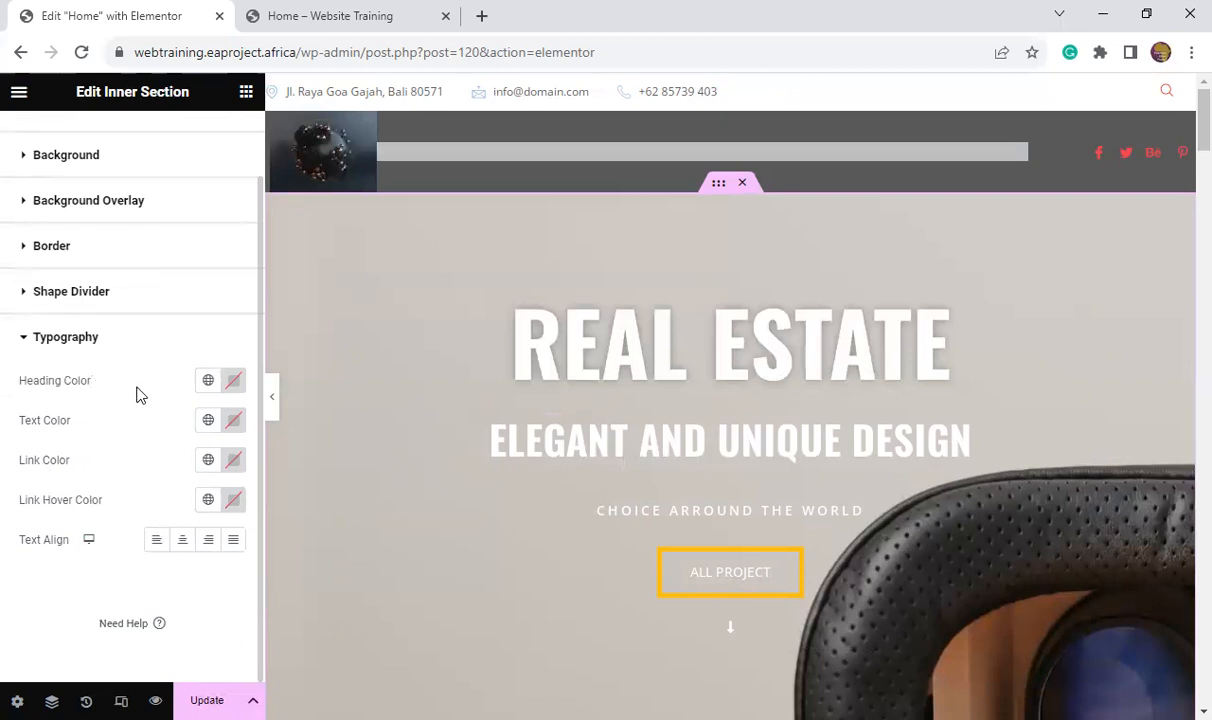
{"action": "scroll", "coordinate": [138, 395], "scroll_direction": "up", "scroll_amount": 1}
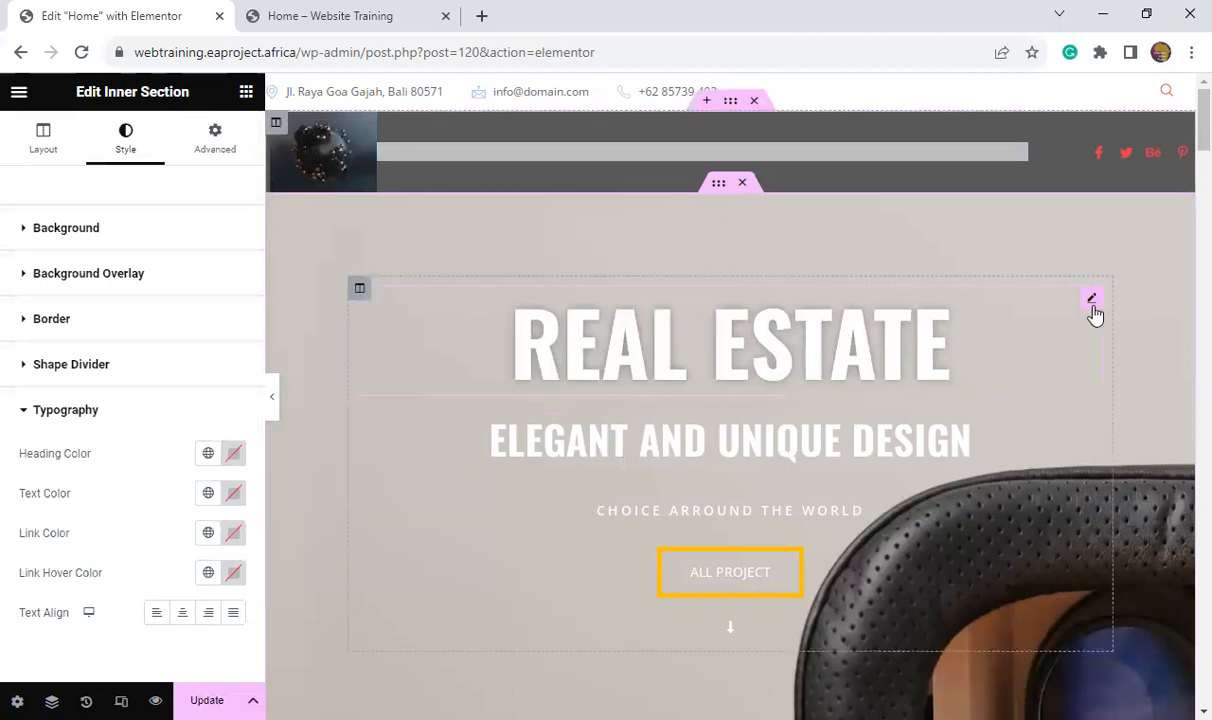
- Set the REAL ESTATE heading's typography size to 97 px
{"action": "left_click", "coordinate": [880, 344]}
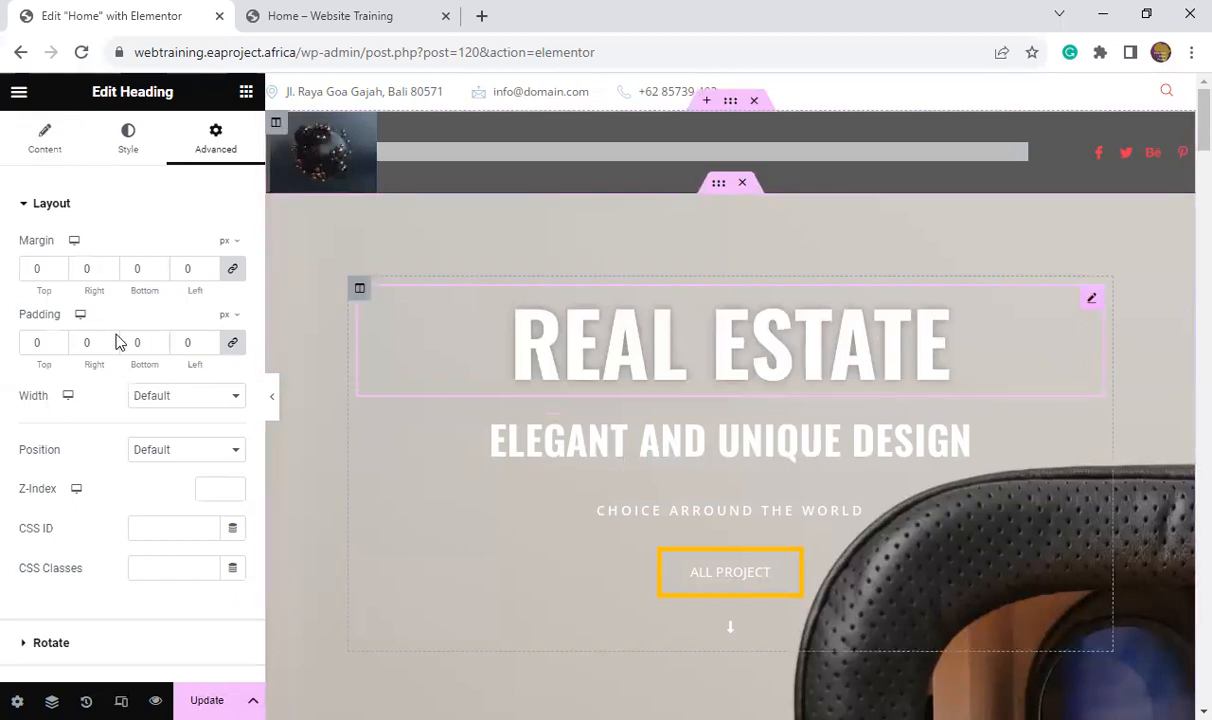
{"action": "left_click", "coordinate": [127, 148]}
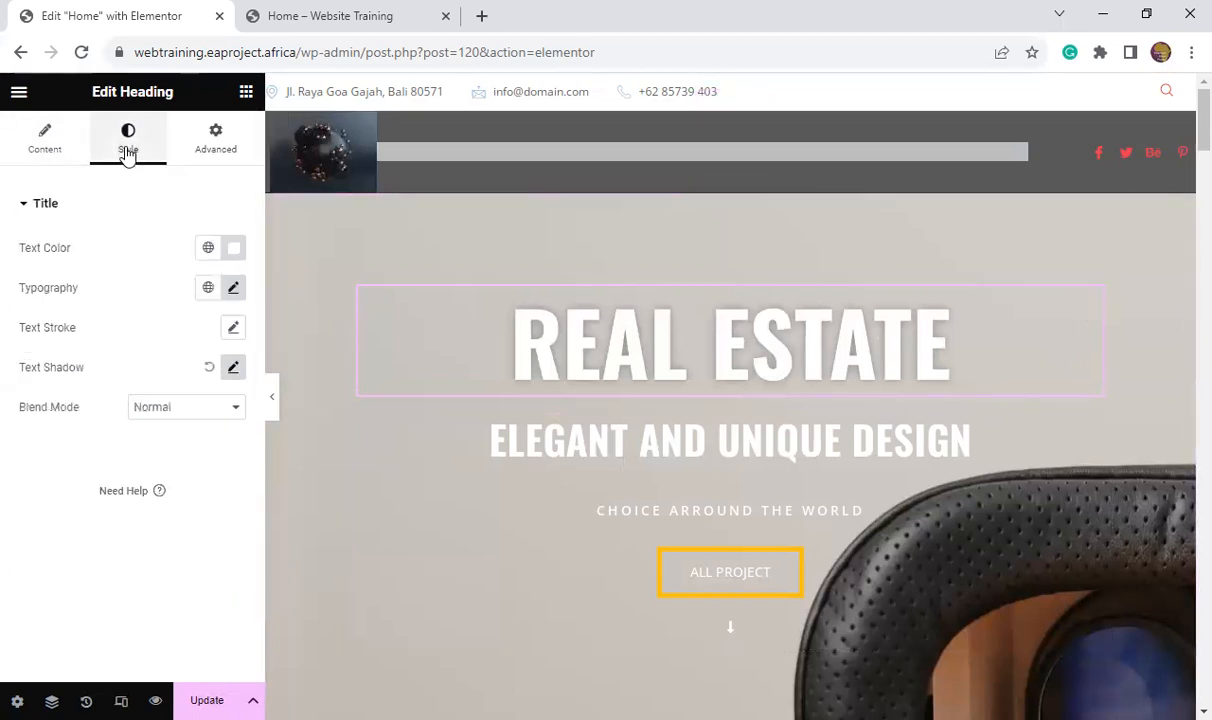
{"action": "left_click", "coordinate": [234, 290]}
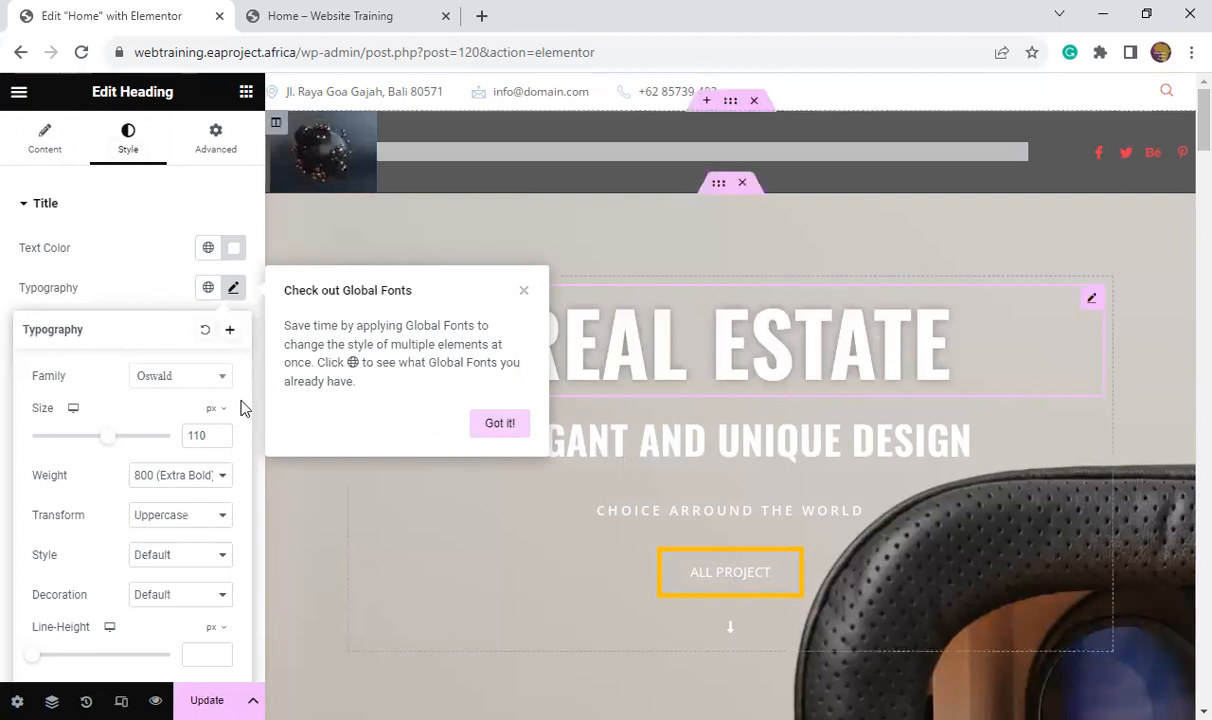
{"action": "left_click_drag", "start_coordinate": [111, 441], "coordinate": [68, 438]}
{"action": "left_click", "coordinate": [502, 424]}
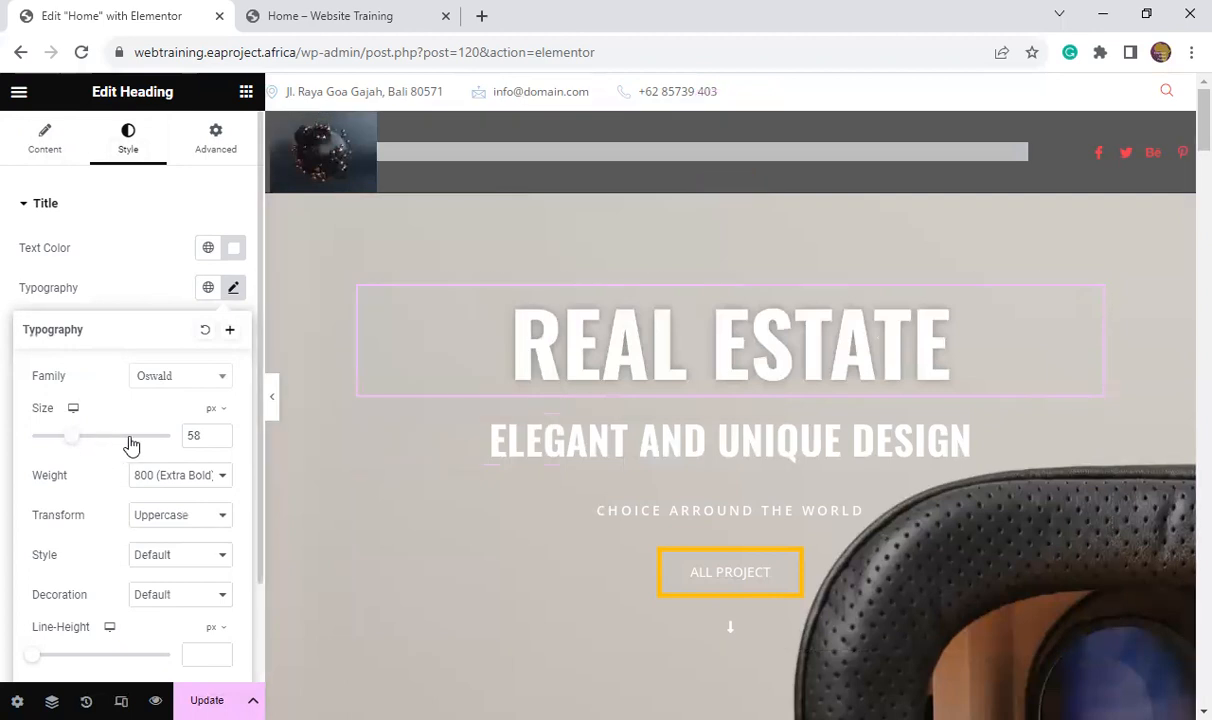
{"action": "left_click_drag", "start_coordinate": [72, 438], "coordinate": [100, 441]}
{"action": "scroll", "coordinate": [604, 403], "scroll_direction": "down", "scroll_amount": 1}
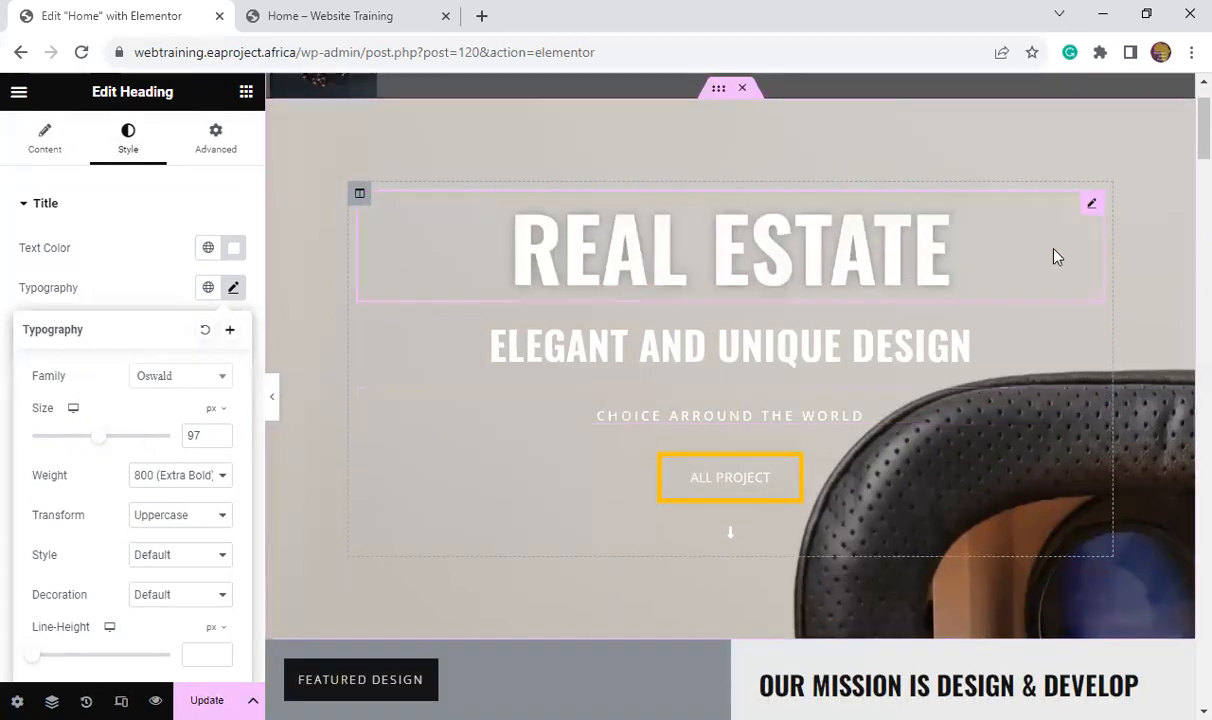
{"action": "left_click", "coordinate": [1091, 217]}
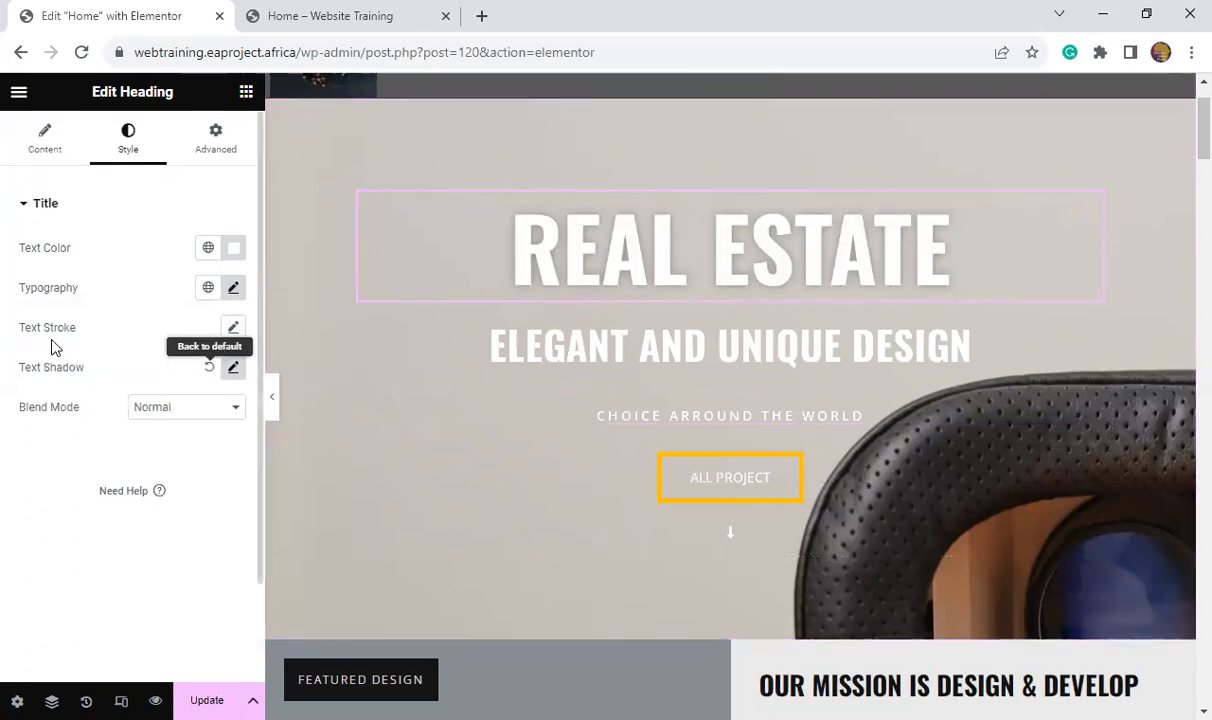
- Set the REAL ESTATE heading's text shadow blur to 14
{"action": "left_click", "coordinate": [233, 369]}
{"action": "mouse_move", "coordinate": [43, 472]}
{"action": "left_mouse_down"}
{"action": "mouse_move", "coordinate": [143, 463]}
{"action": "mouse_move", "coordinate": [32, 465]}
{"action": "mouse_move", "coordinate": [60, 460]}
{"action": "left_mouse_up"}
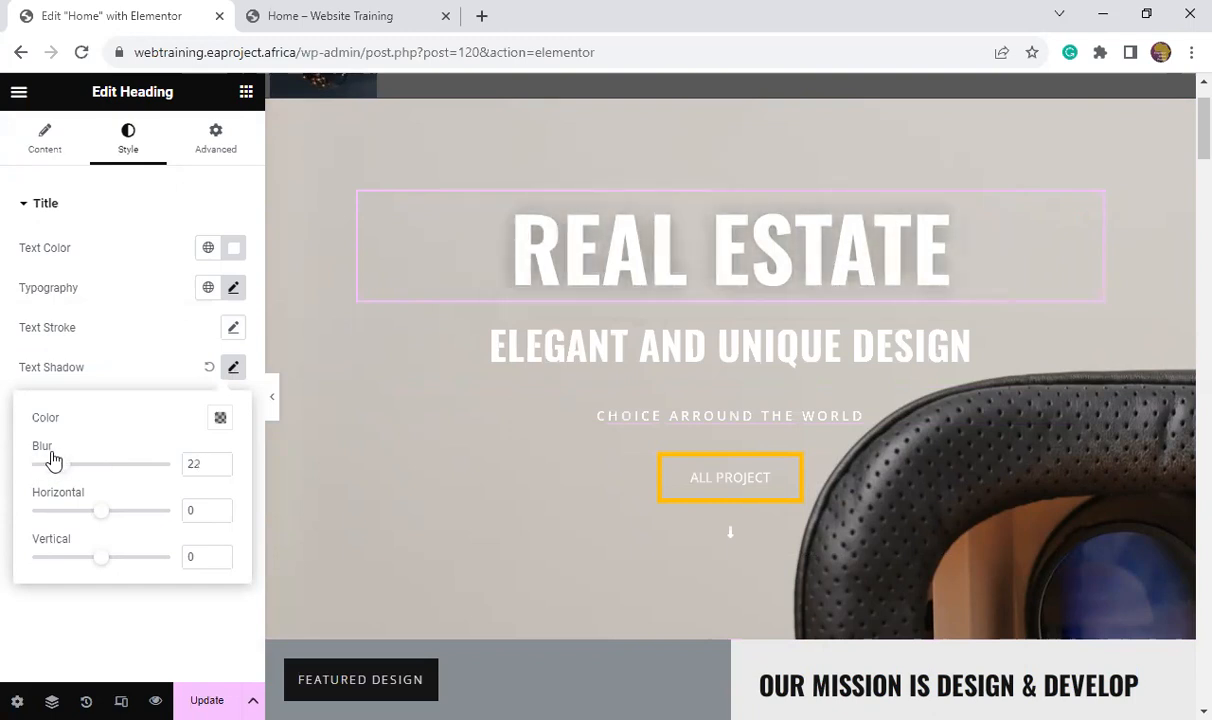
{"action": "left_click_drag", "start_coordinate": [38, 458], "coordinate": [51, 455]}
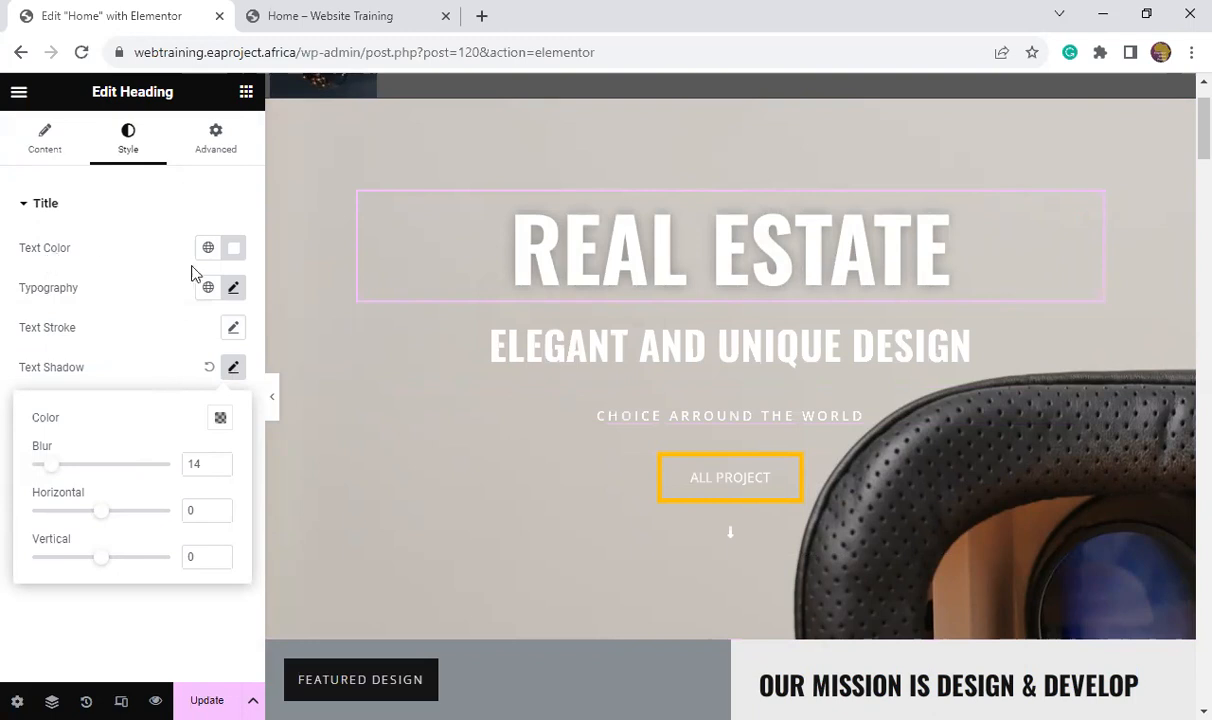
- Open the REAL ESTATE heading's text color for editing
{"action": "left_click", "coordinate": [232, 255]}
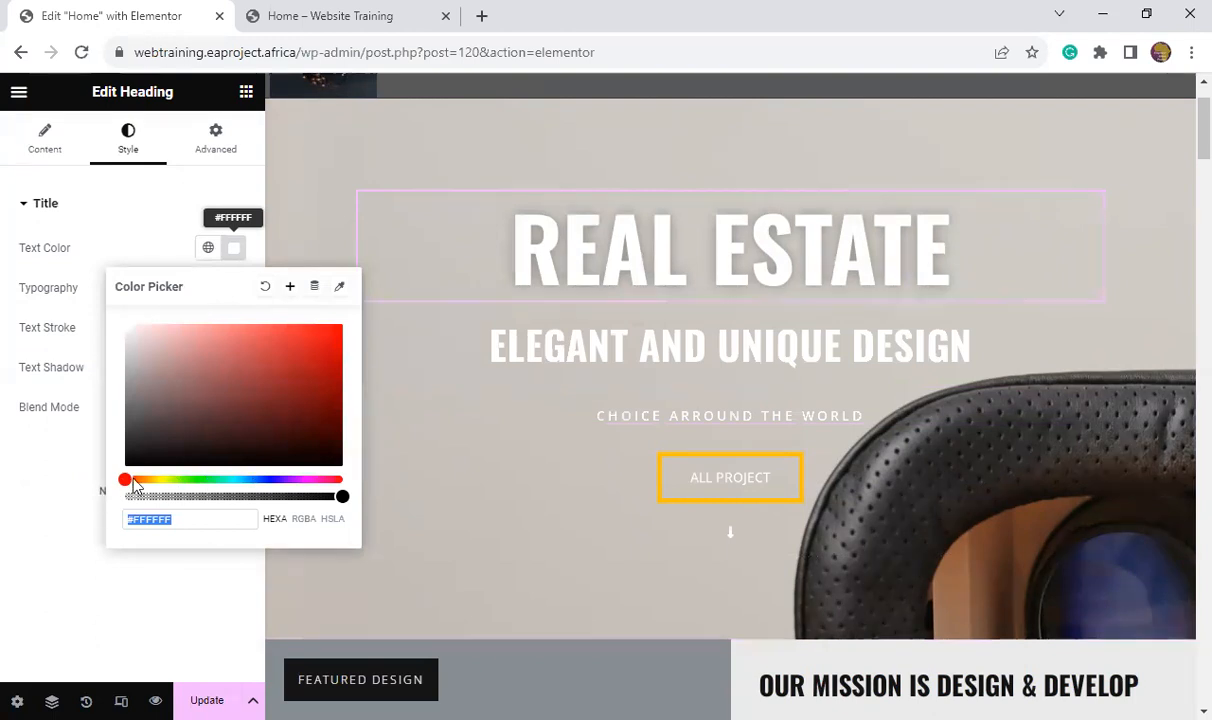
- Try blue, brown and bright red shades as the text colour of the REAL ESTATE heading
{"action": "left_click", "coordinate": [294, 403]}
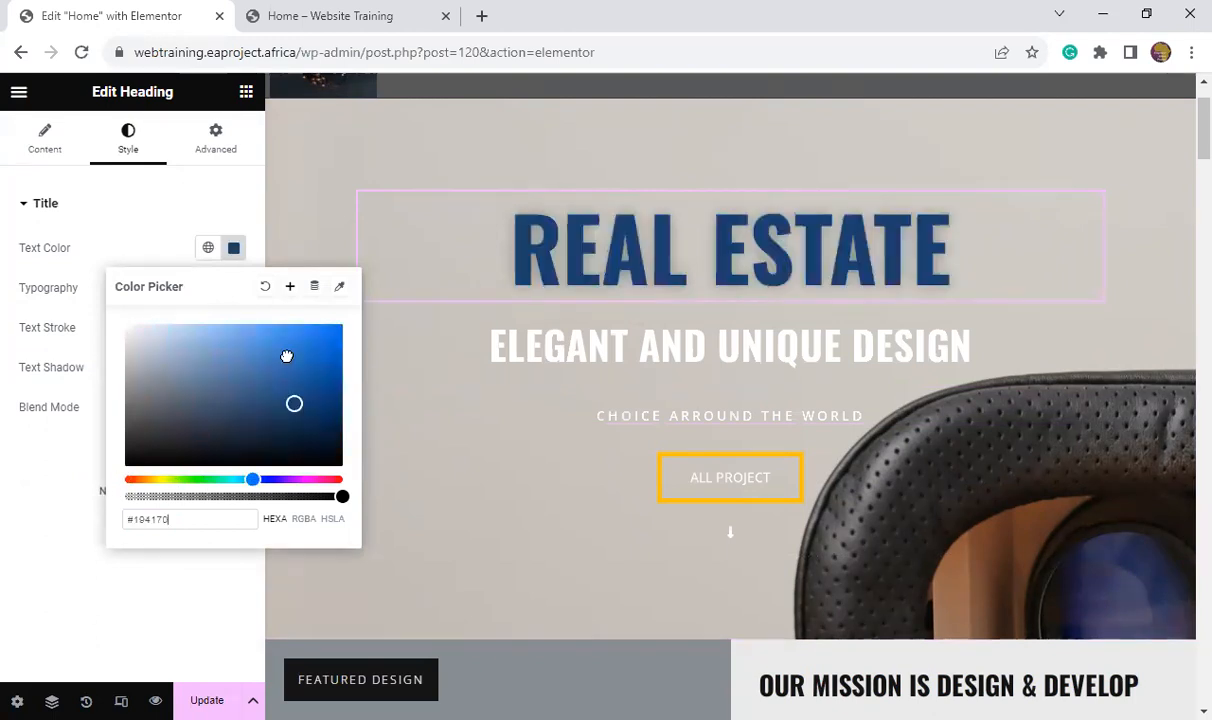
{"action": "left_click", "coordinate": [243, 345]}
{"action": "left_click", "coordinate": [213, 400]}
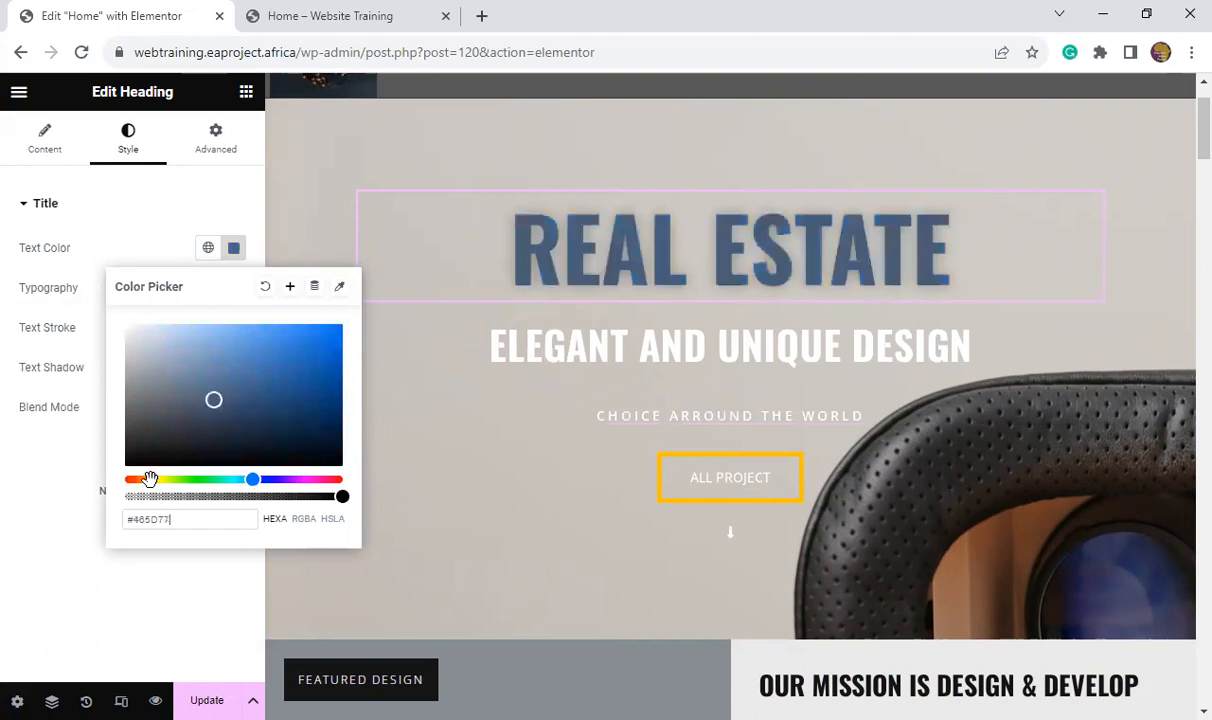
{"action": "left_click", "coordinate": [132, 479]}
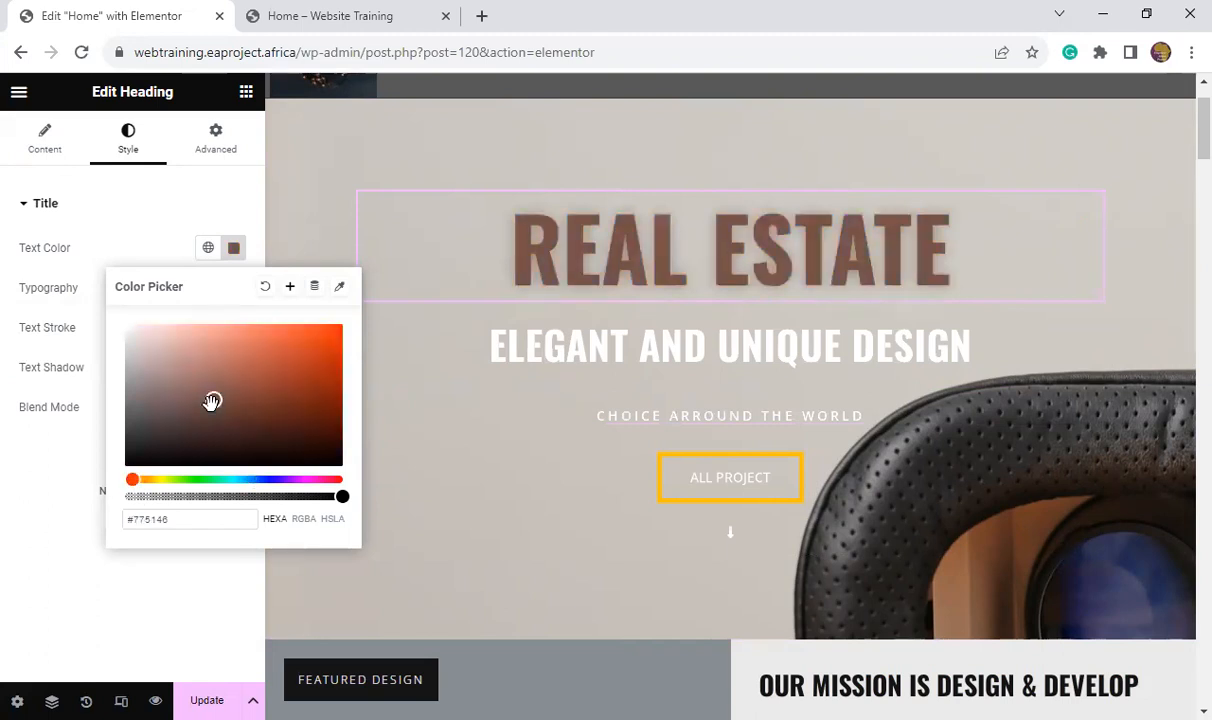
{"action": "left_click", "coordinate": [340, 344]}
{"action": "left_click_drag", "start_coordinate": [132, 479], "coordinate": [116, 477]}
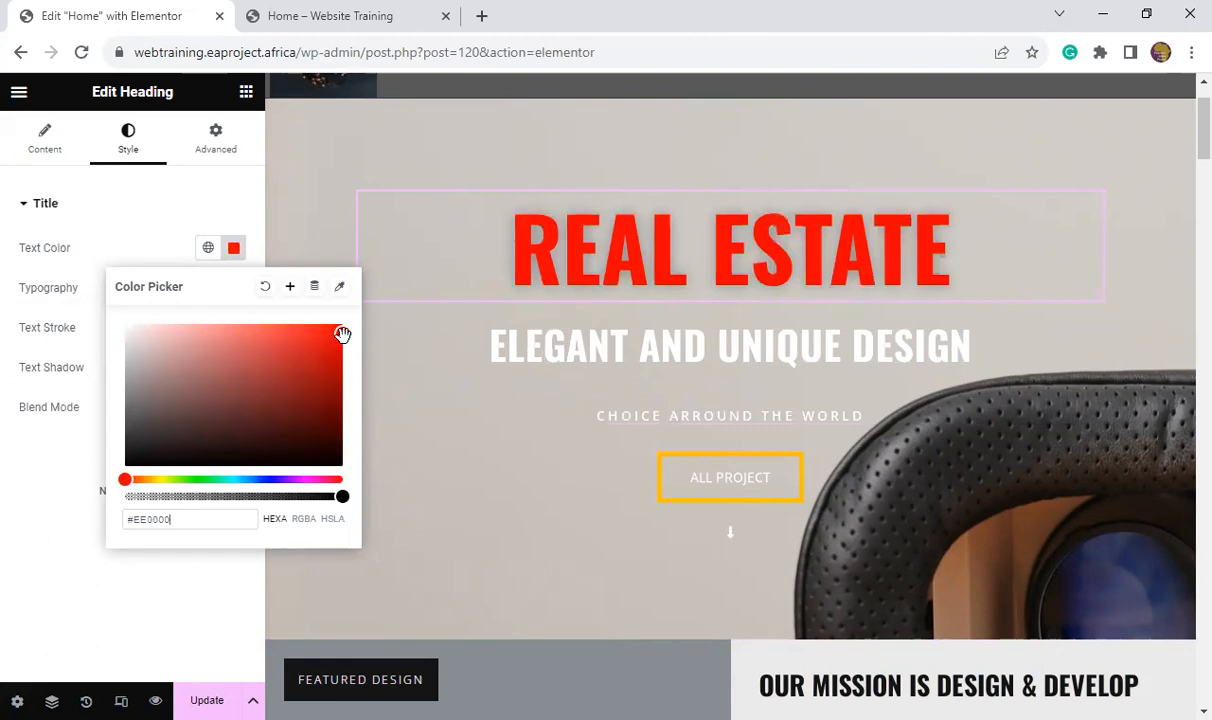
- Set the REAL ESTATE heading's text colour to near-white #FDFDFD and close the colour picker
{"action": "left_click", "coordinate": [140, 331]}
{"action": "left_click_drag", "start_coordinate": [107, 328], "coordinate": [100, 310]}
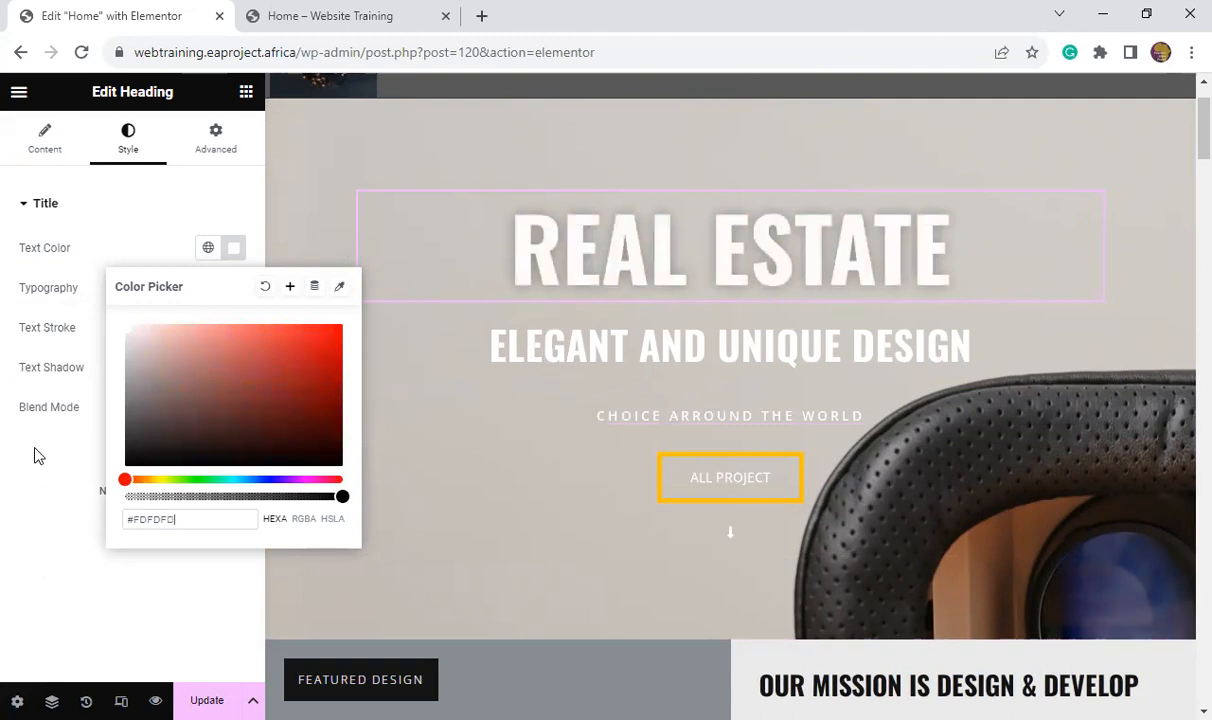
{"action": "left_click", "coordinate": [92, 365]}
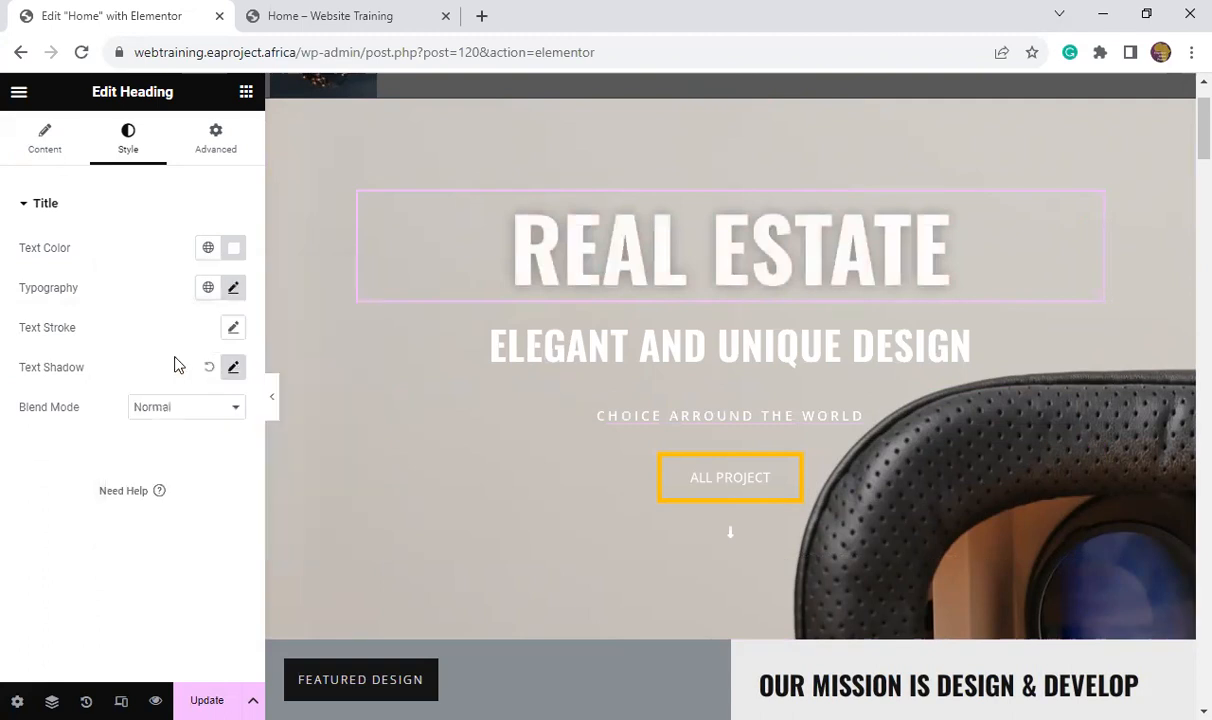
- Set the REAL ESTATE heading's typography size to 85 px
{"action": "left_click", "coordinate": [233, 290]}
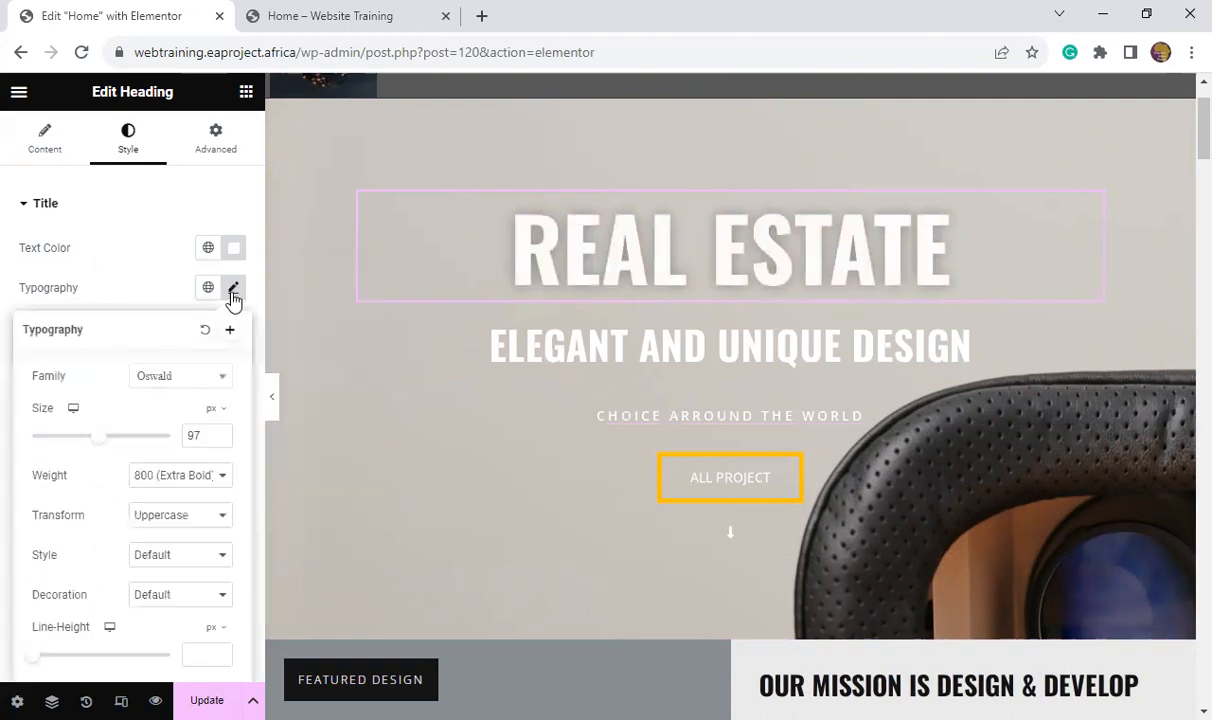
{"action": "left_click_drag", "start_coordinate": [100, 441], "coordinate": [101, 437]}
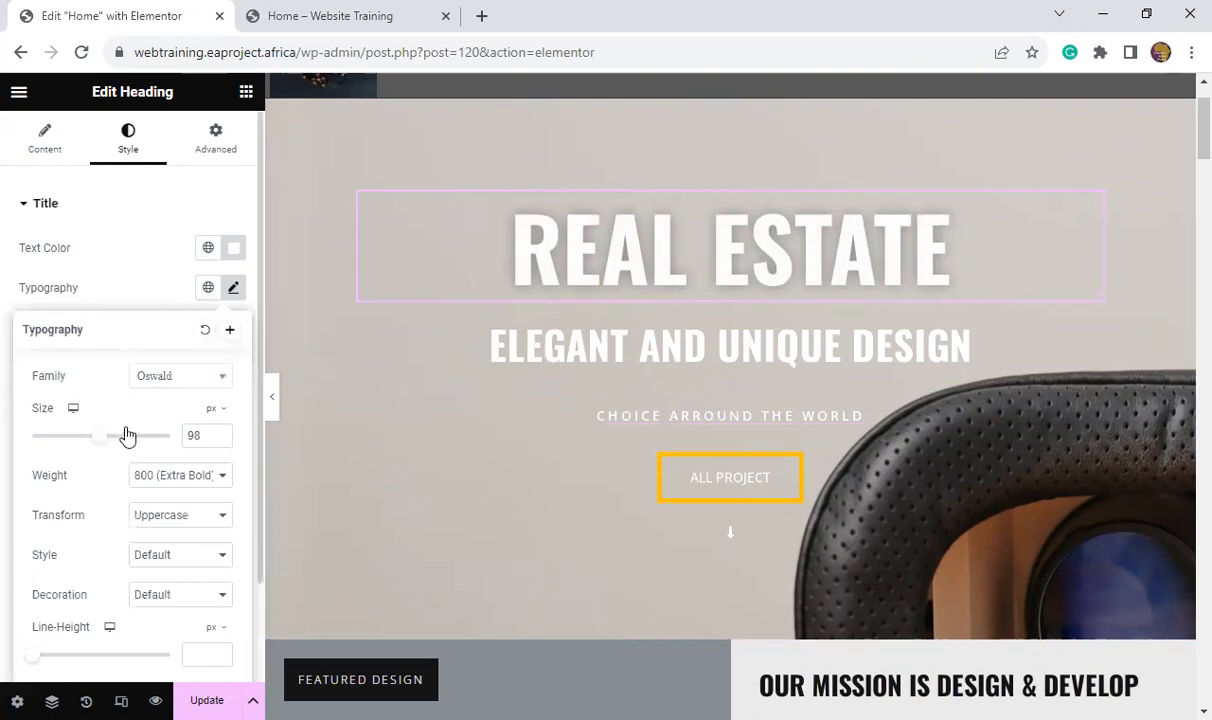
{"action": "left_click", "coordinate": [143, 437]}
{"action": "left_click_drag", "start_coordinate": [143, 440], "coordinate": [86, 434]}
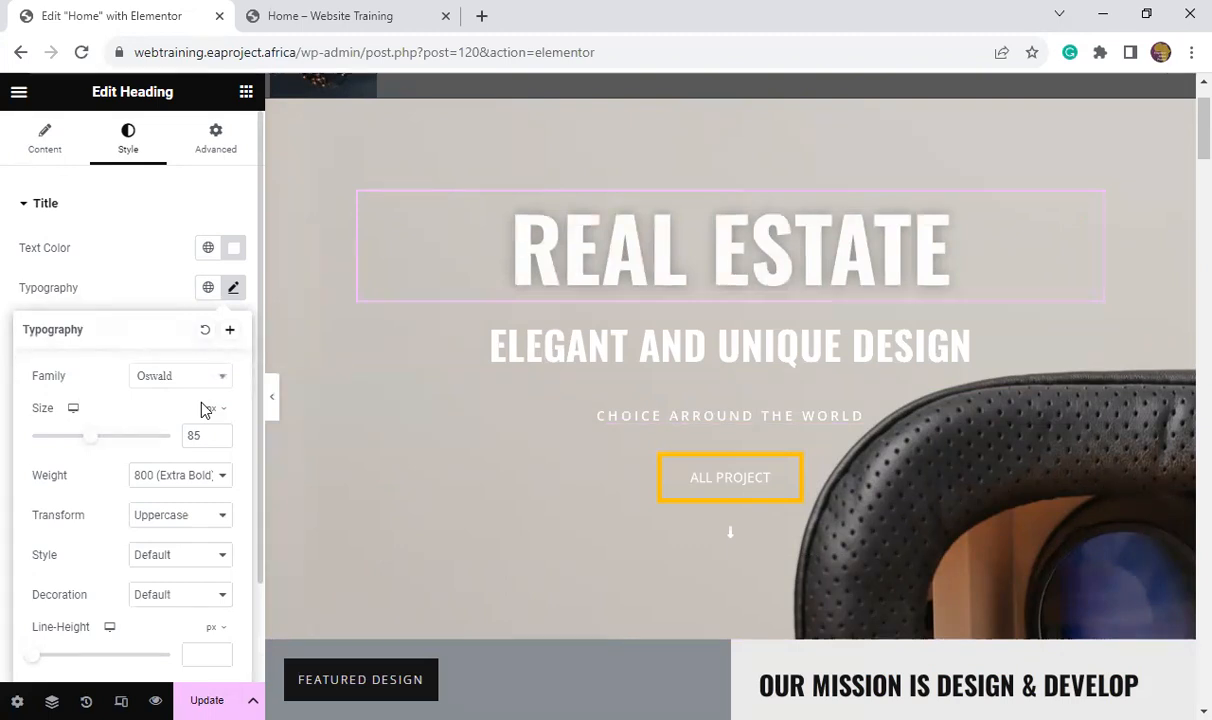
{"action": "left_click", "coordinate": [233, 289]}
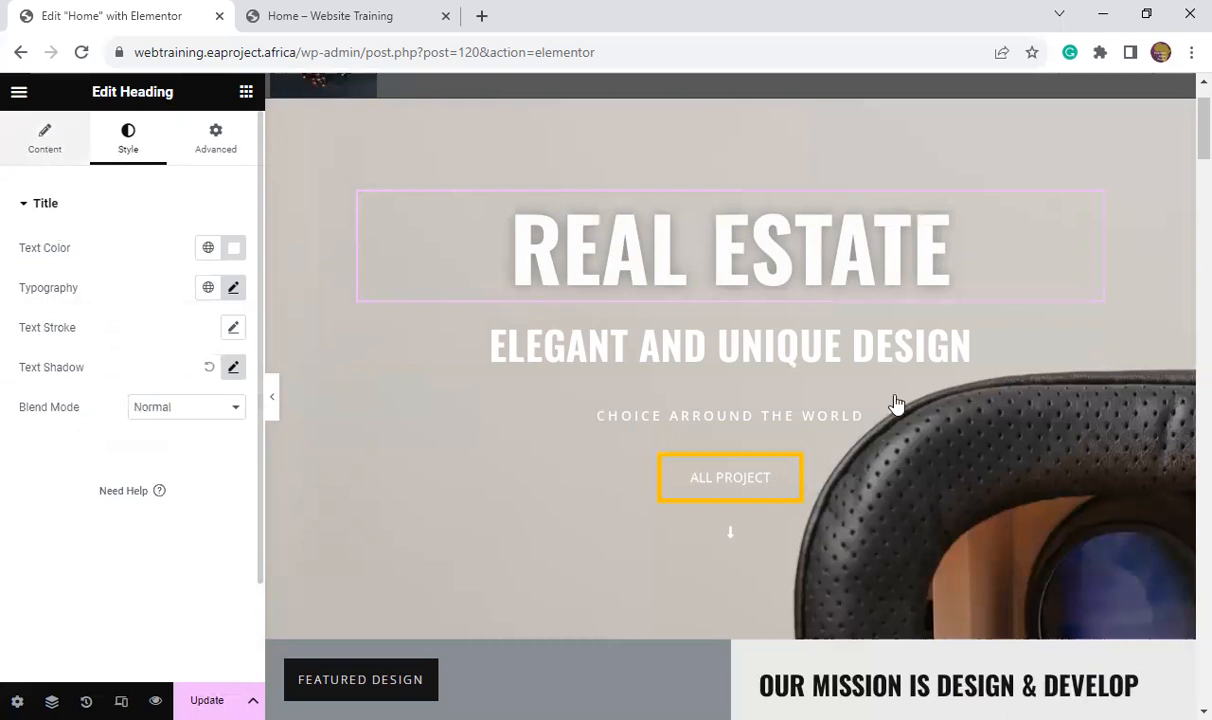
- Re-enter # as the link of the ALL PROJECT button below the main headings and expand its link options
{"action": "left_click", "coordinate": [762, 423]}
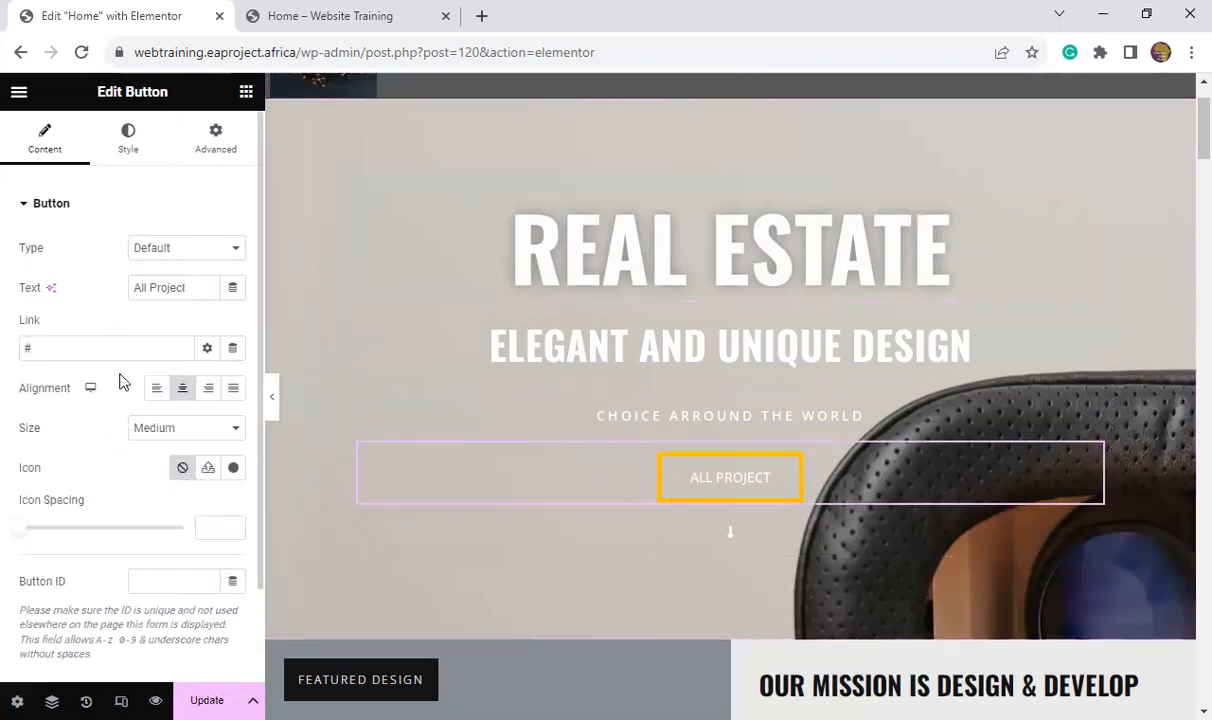
{"action": "type", "text": "#"}
{"action": "left_click_drag", "start_coordinate": [41, 348], "coordinate": [14, 350]}
{"action": "key", "text": "BackSpace"}
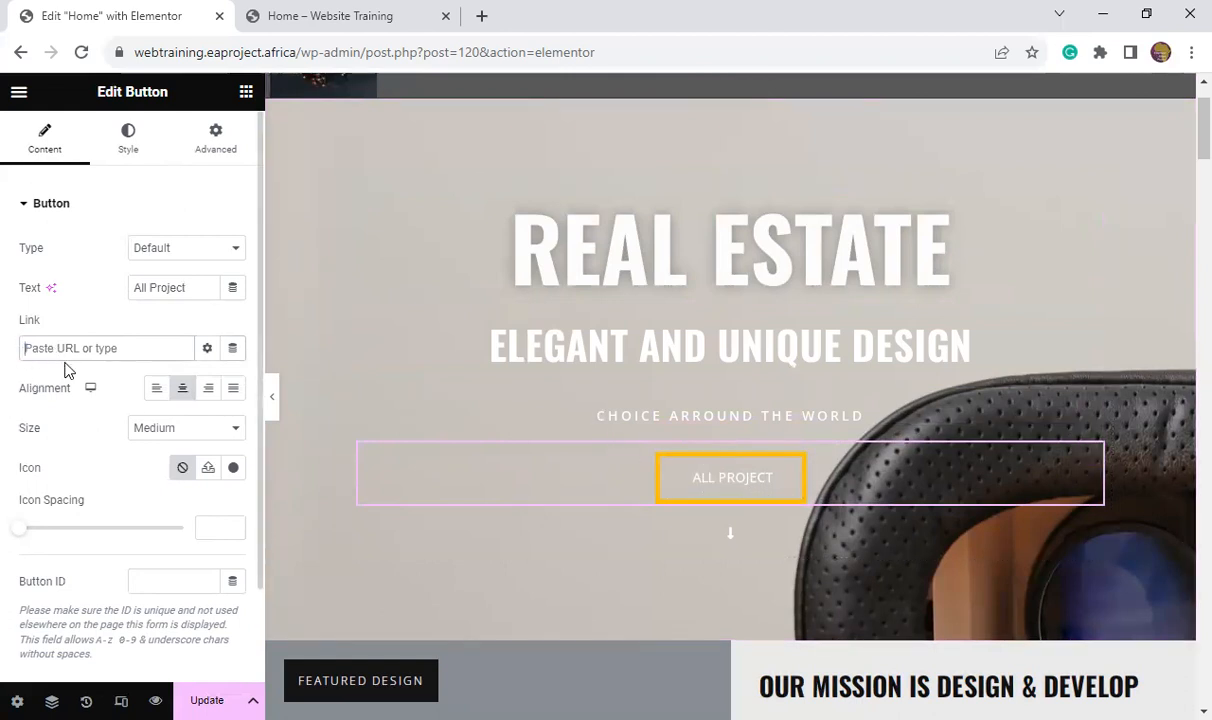
{"action": "type", "text": "#"}
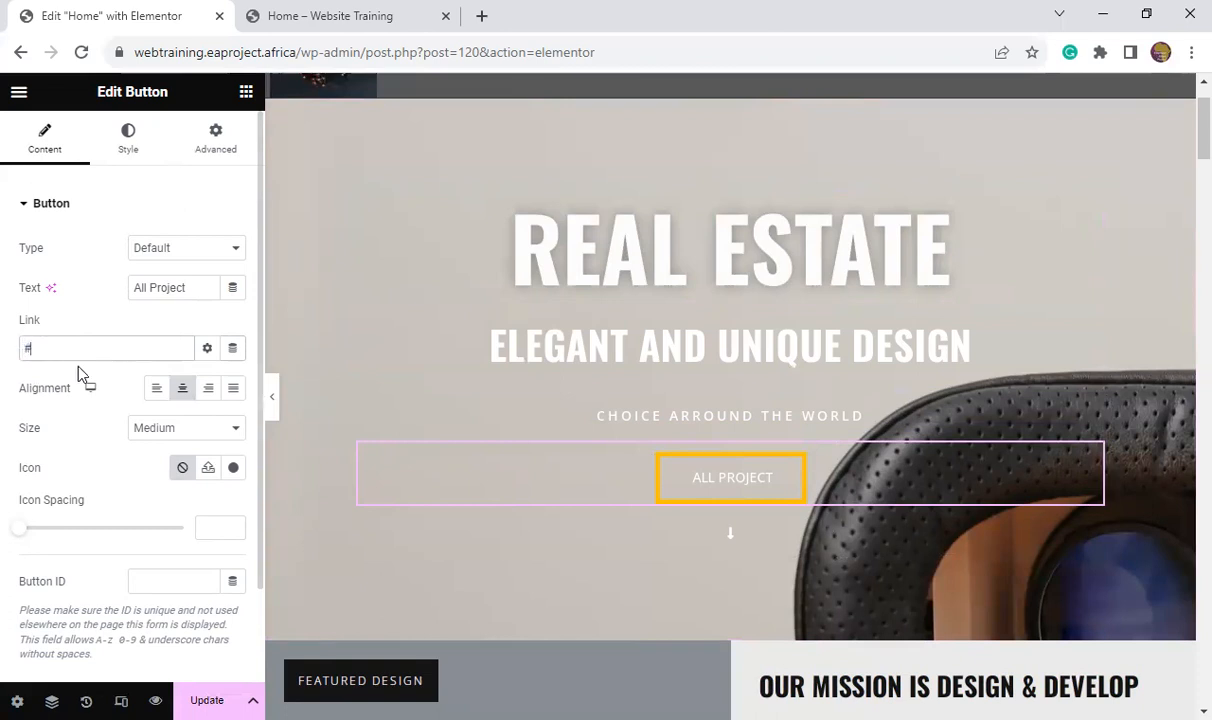
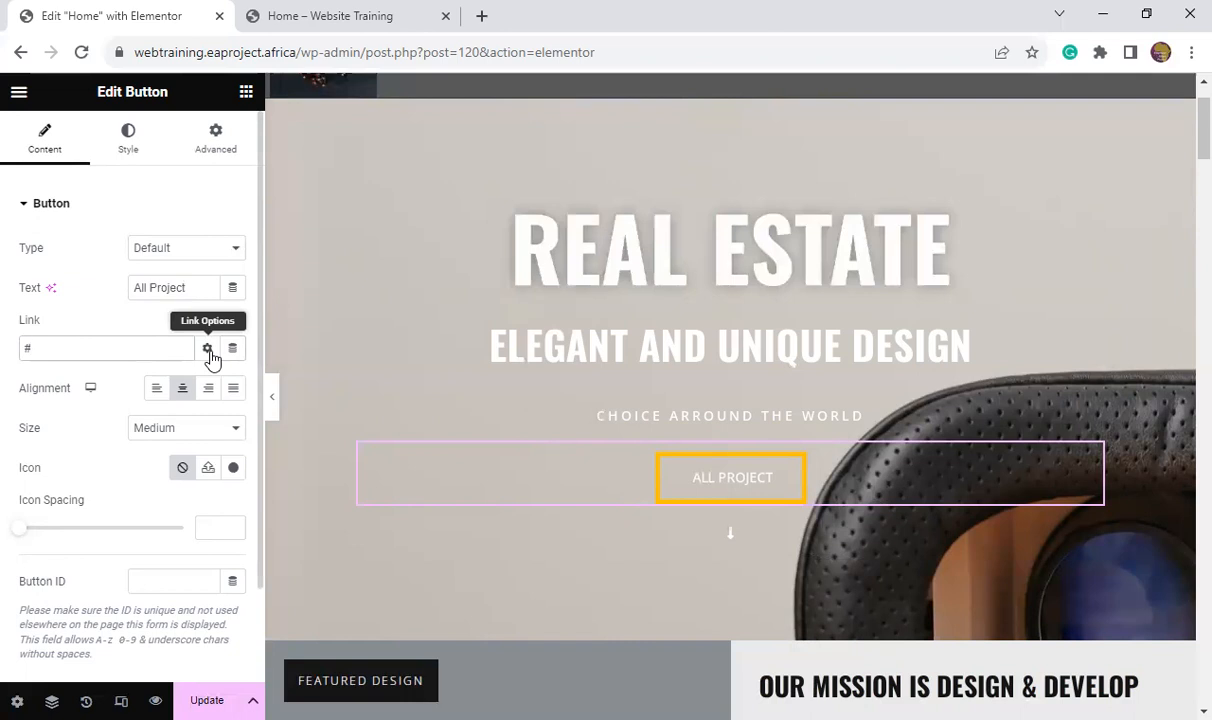
{"action": "left_click", "coordinate": [208, 349]}
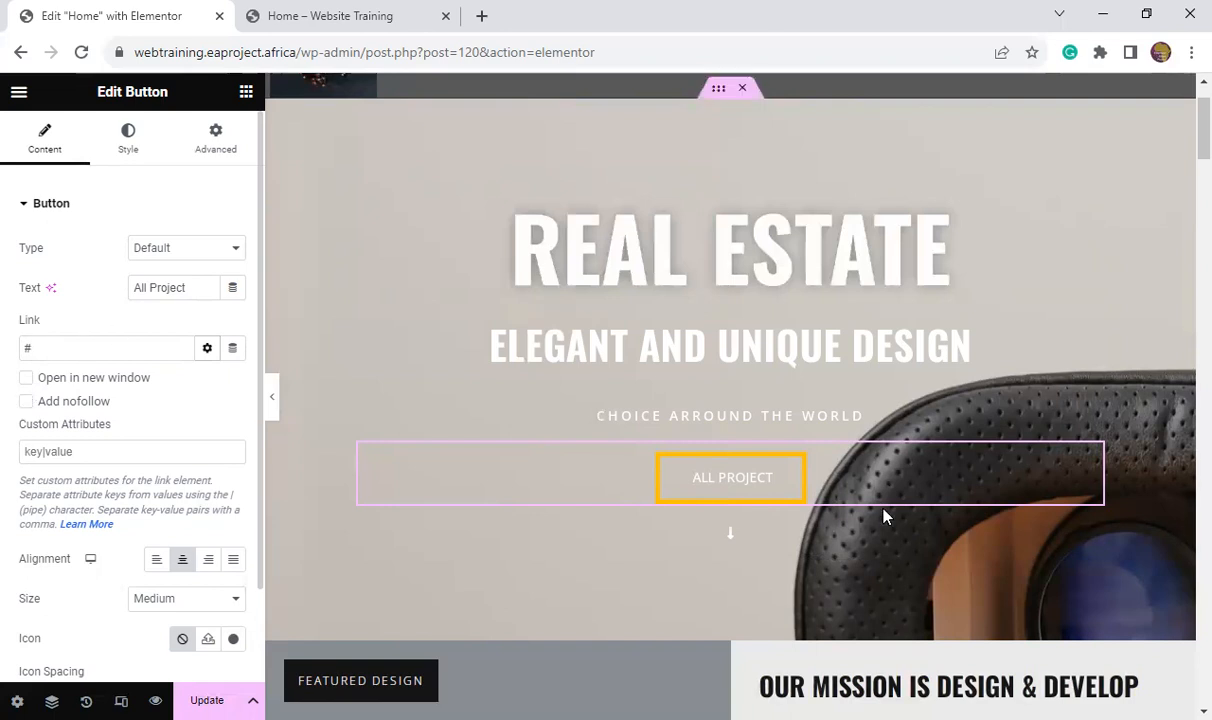
- Open the settings of the spacer in the FEATURED DESIGN column
{"action": "scroll", "coordinate": [828, 352], "scroll_direction": "down", "scroll_amount": 4}
{"action": "scroll", "coordinate": [745, 345], "scroll_direction": "down", "scroll_amount": 2}
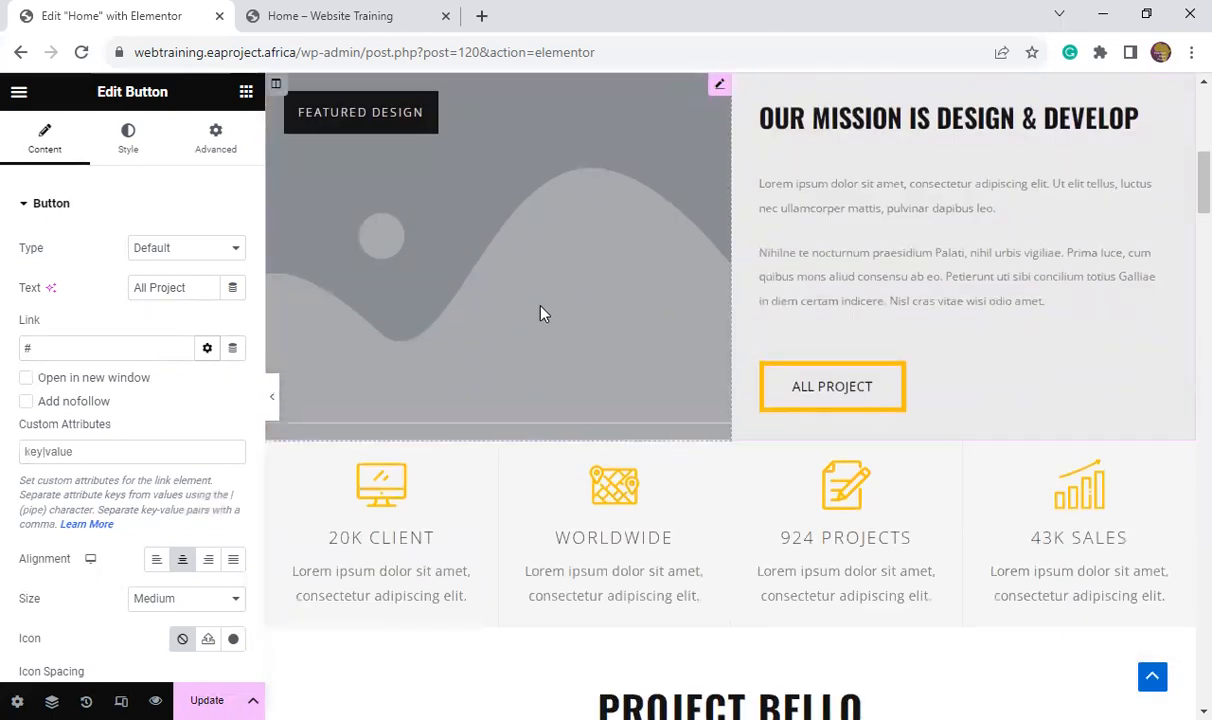
{"action": "scroll", "coordinate": [560, 300], "scroll_direction": "up", "scroll_amount": 1}
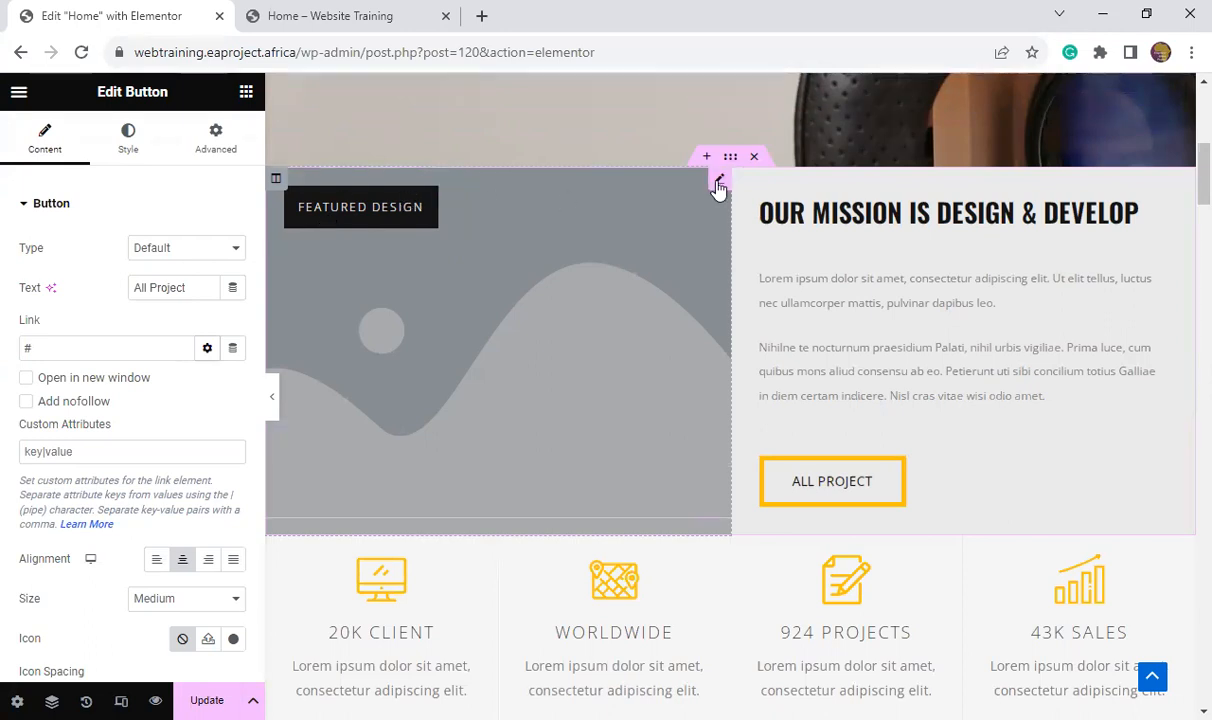
{"action": "left_click", "coordinate": [718, 182]}
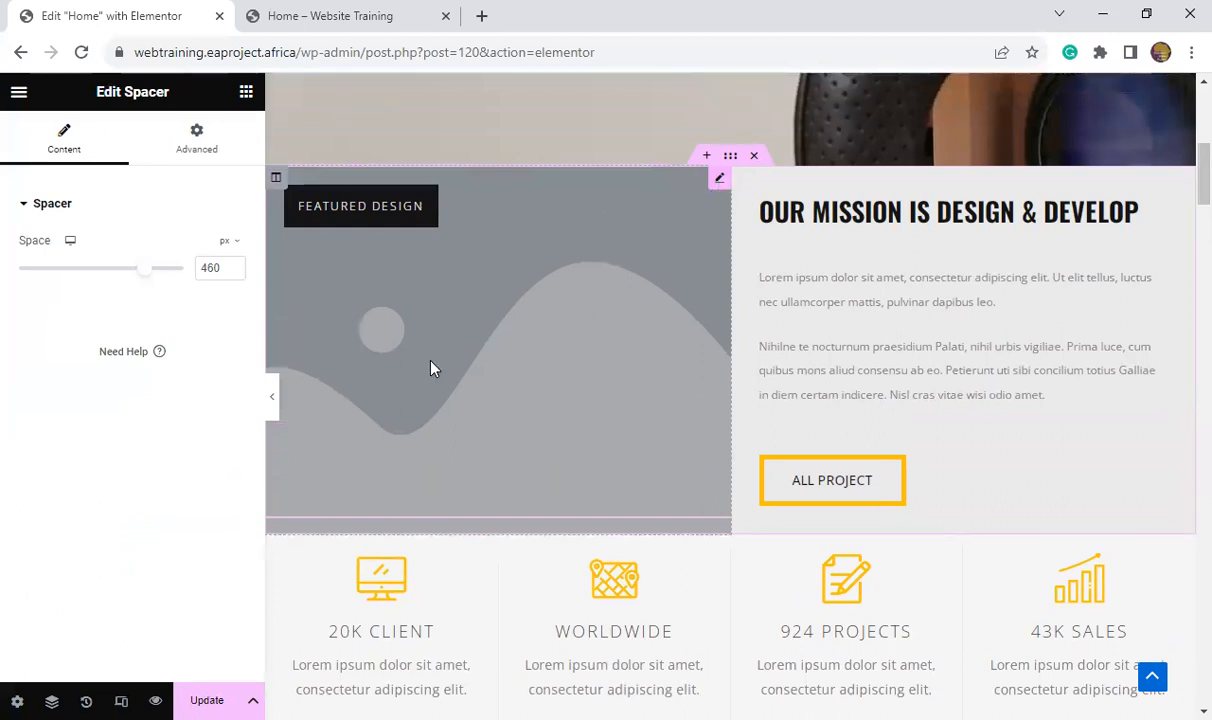
{"action": "scroll", "coordinate": [430, 369], "scroll_direction": "up", "scroll_amount": 2}
{"action": "scroll", "coordinate": [433, 352], "scroll_direction": "down", "scroll_amount": 1}
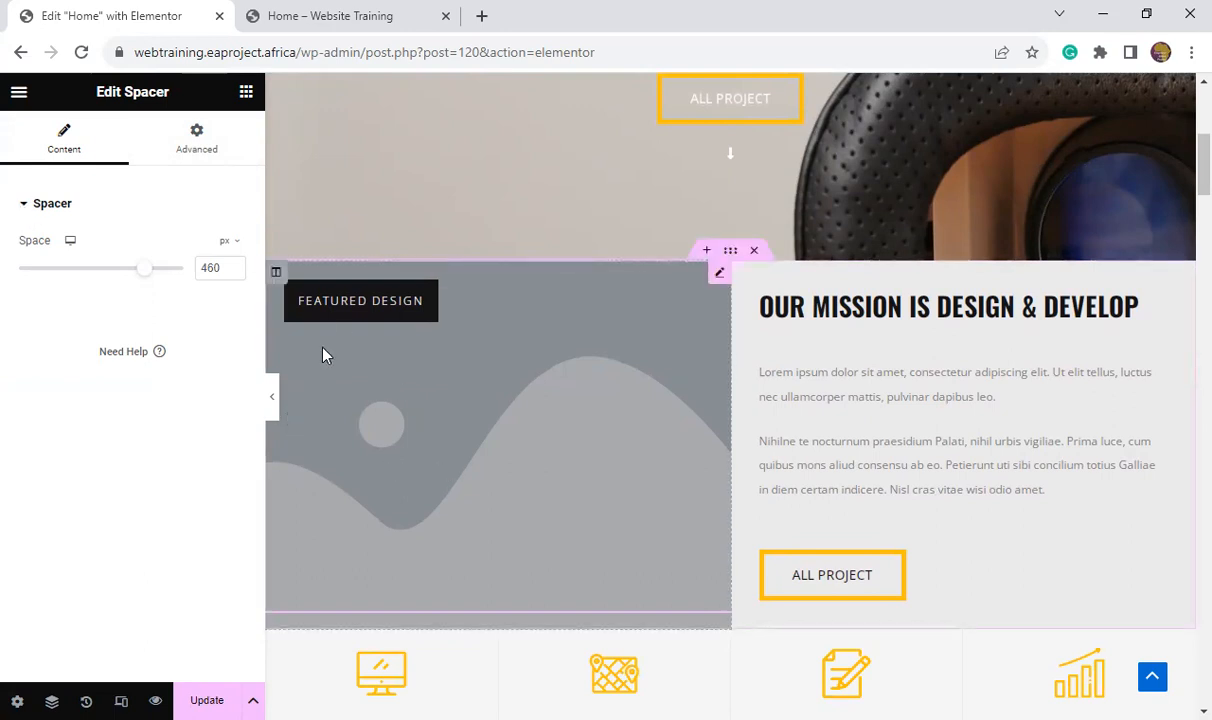
- Set the background image of the section containing FEATURED DESIGN to the people-working-in-office photo from the media library
{"action": "left_click", "coordinate": [733, 258]}
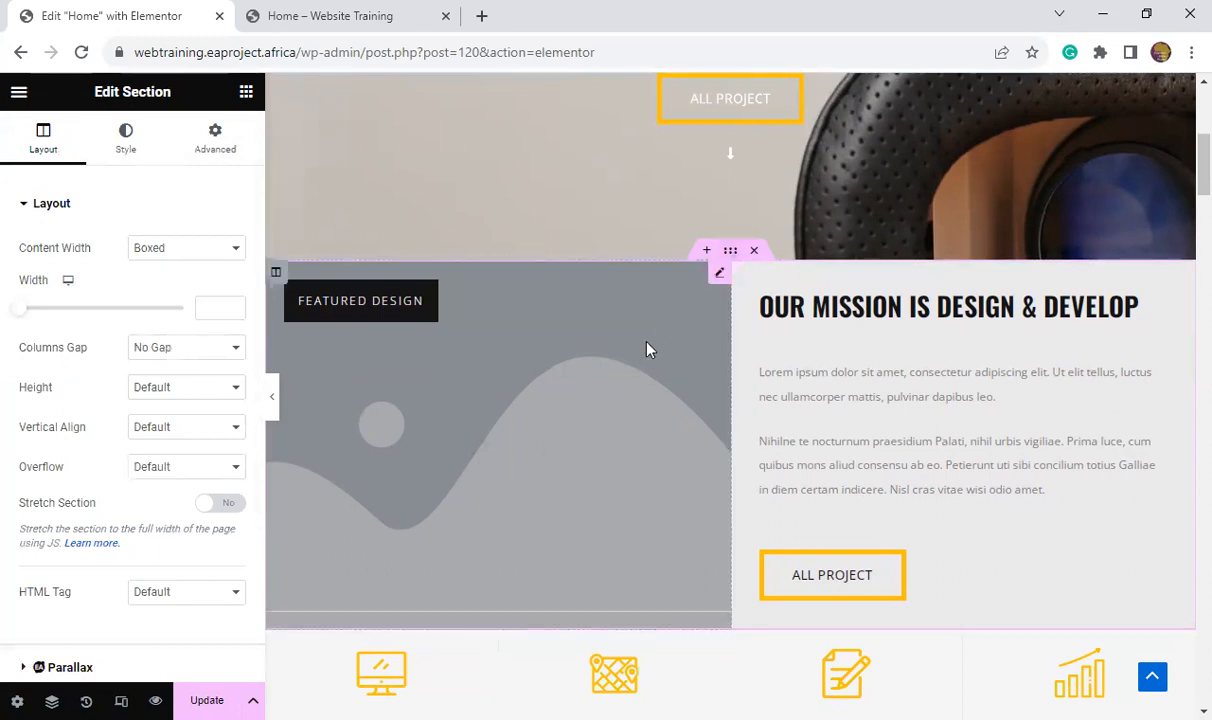
{"action": "left_click", "coordinate": [130, 152]}
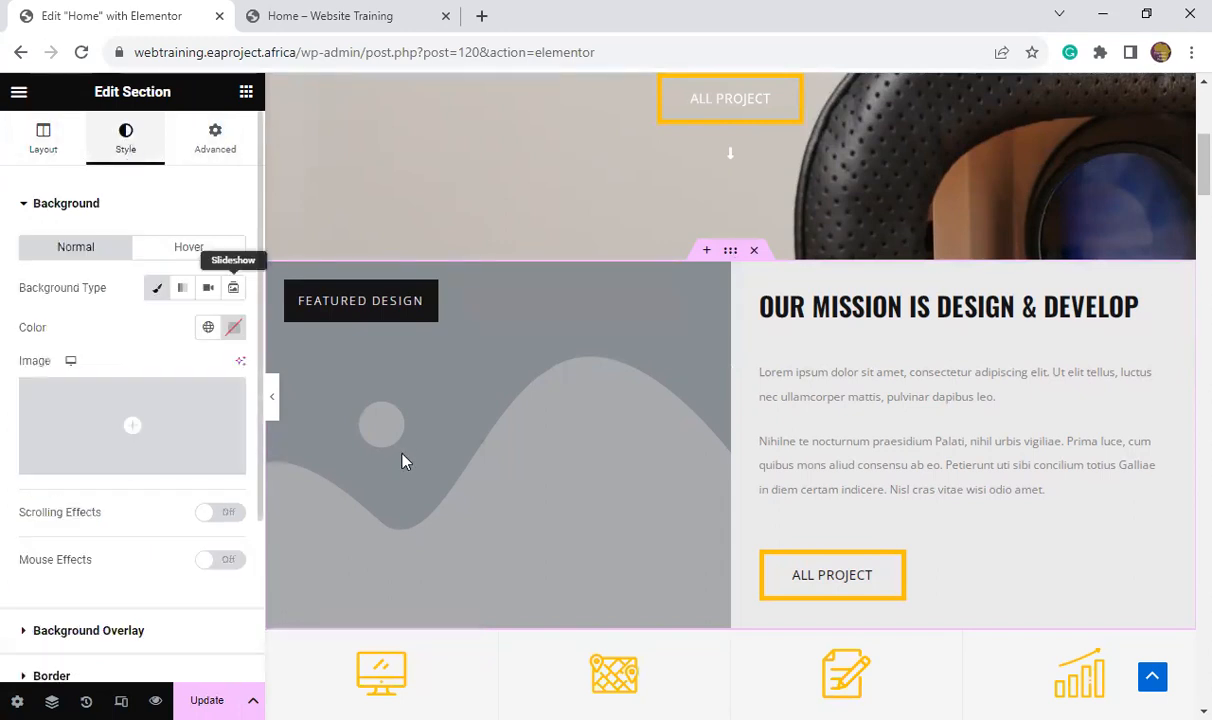
{"action": "scroll", "coordinate": [410, 400], "scroll_direction": "up", "scroll_amount": 4}
{"action": "scroll", "coordinate": [420, 362], "scroll_direction": "up", "scroll_amount": 1}
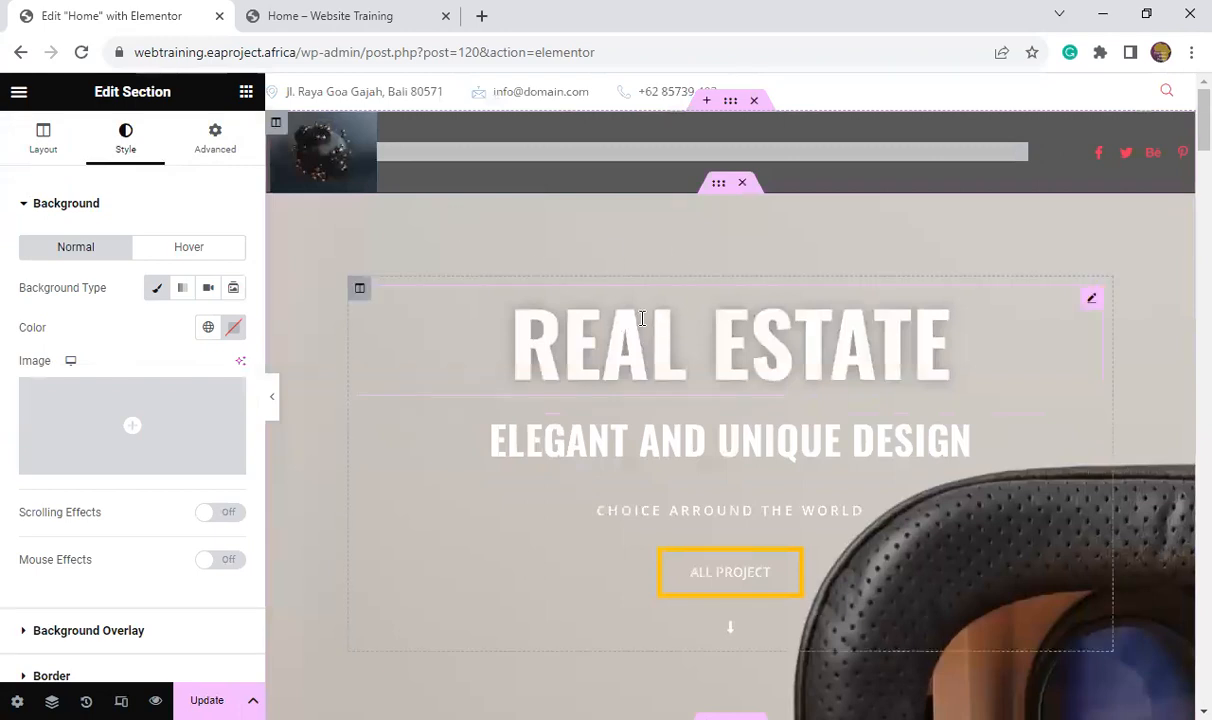
{"action": "scroll", "coordinate": [640, 311], "scroll_direction": "down", "scroll_amount": 5}
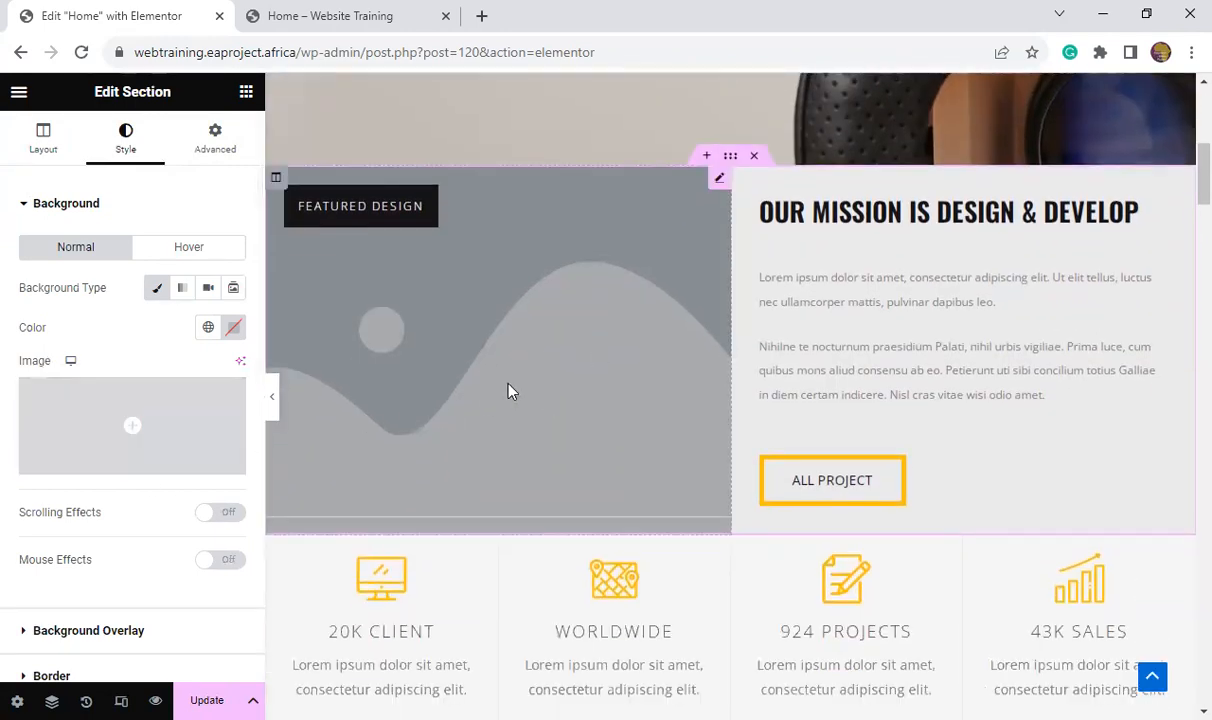
{"action": "mouse_move", "coordinate": [125, 435]}
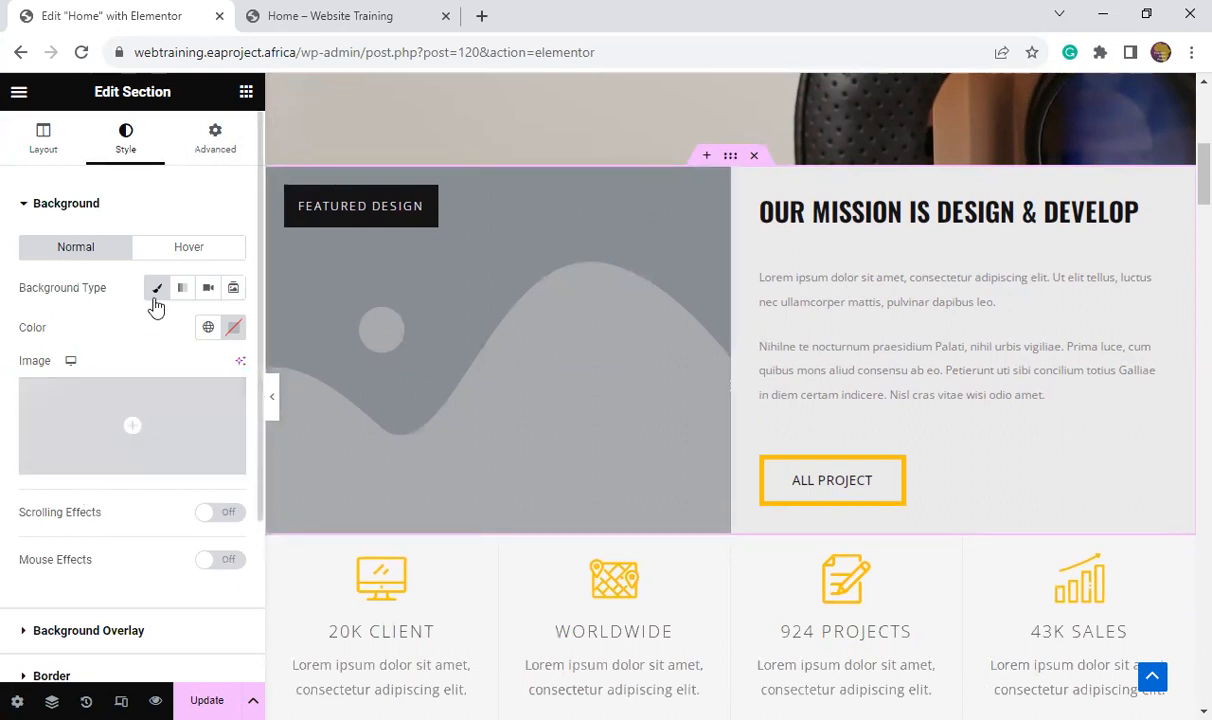
{"action": "left_click", "coordinate": [140, 430]}
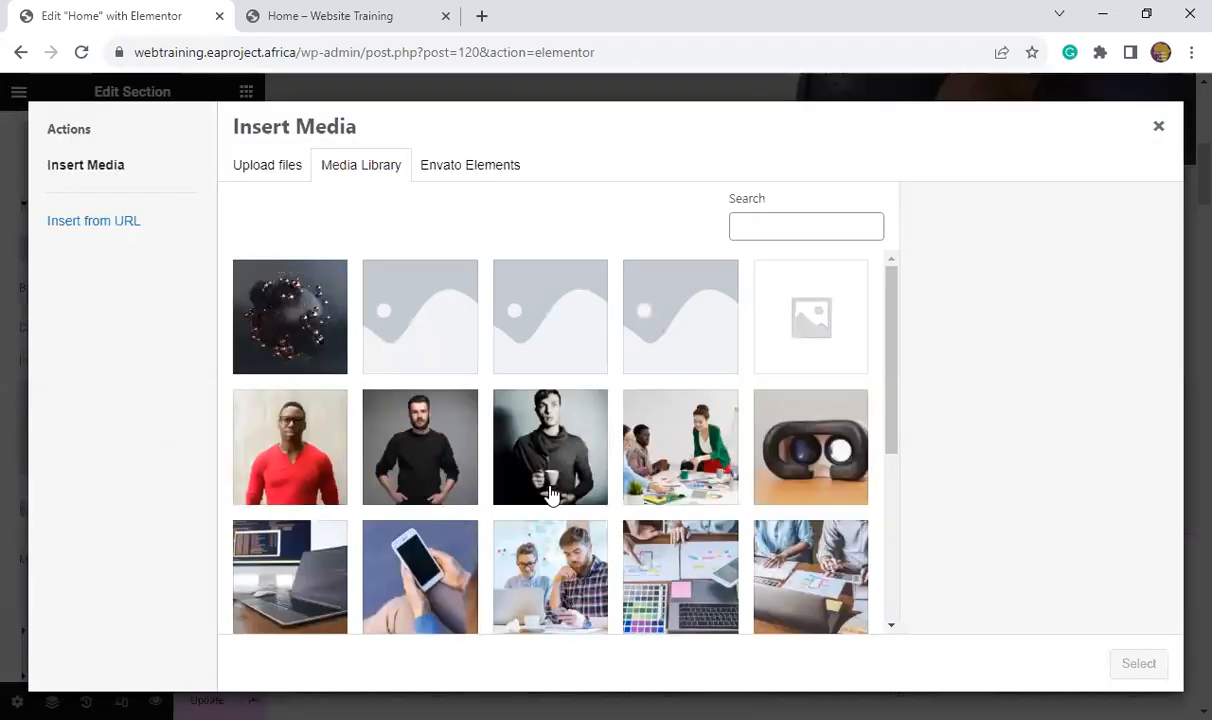
{"action": "left_click", "coordinate": [546, 562]}
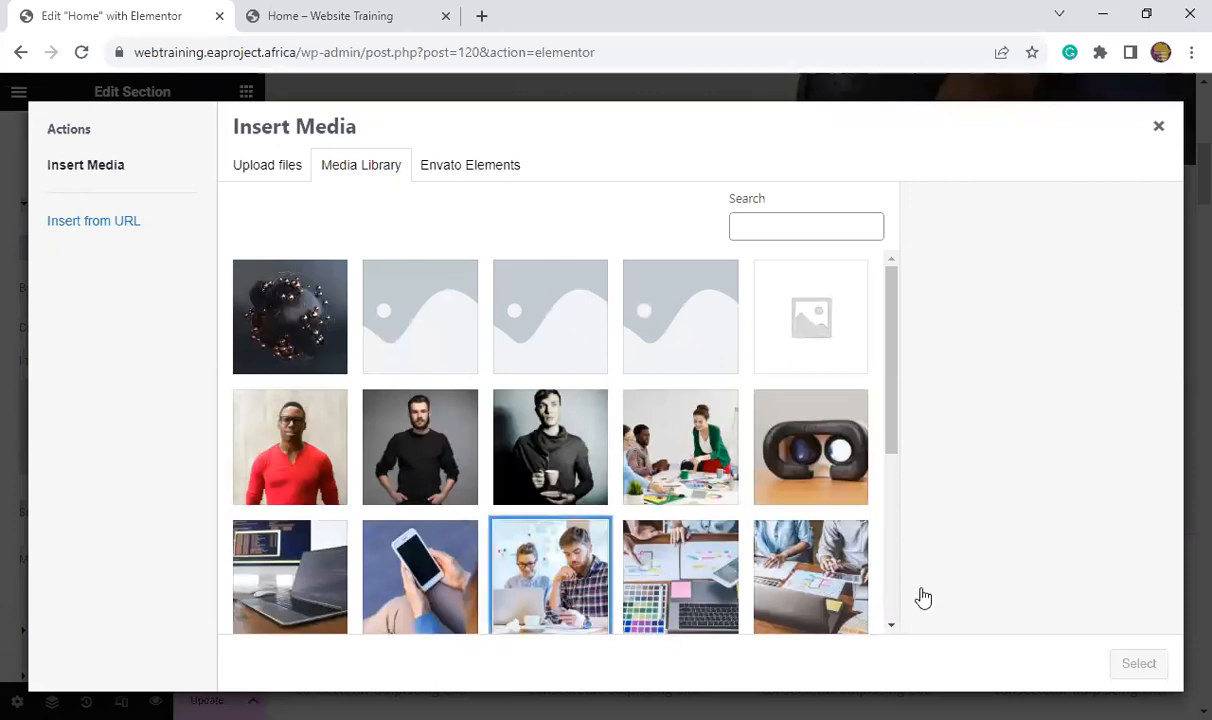
{"action": "scroll", "coordinate": [920, 563], "scroll_direction": "down", "scroll_amount": 3}
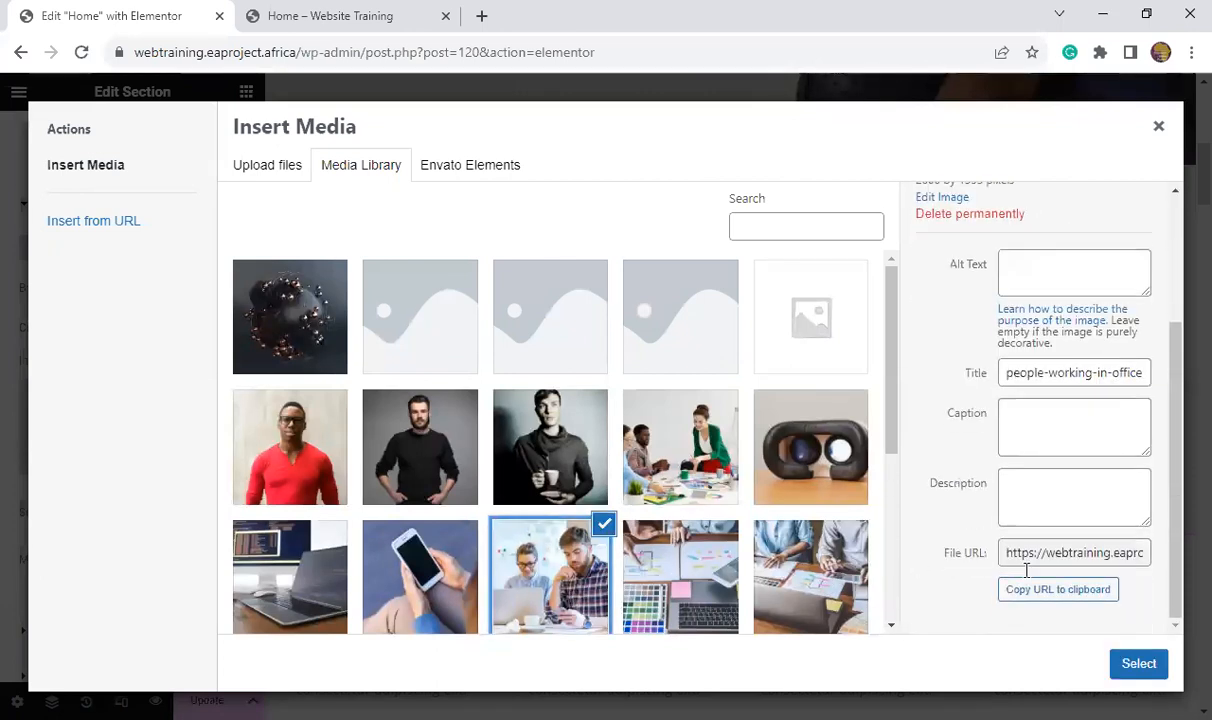
{"action": "left_click", "coordinate": [1137, 663]}
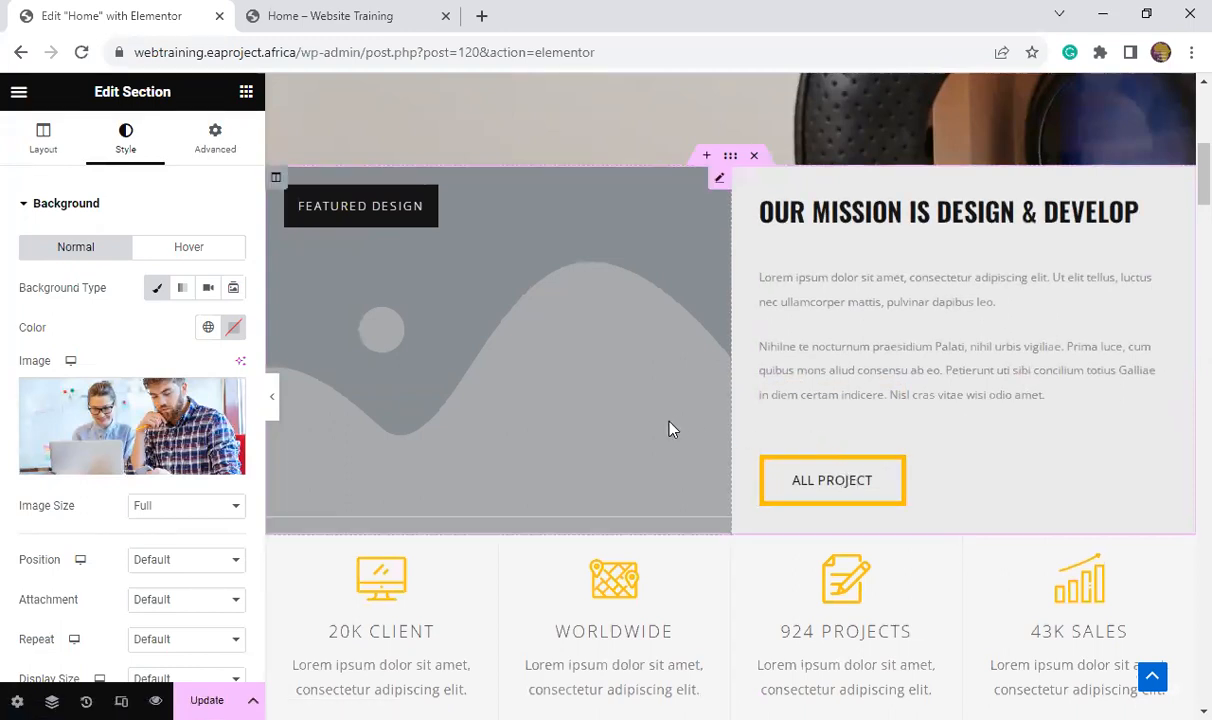
- Check the section's background on the page and save the page changes
{"action": "scroll", "coordinate": [628, 421], "scroll_direction": "down", "scroll_amount": 1}
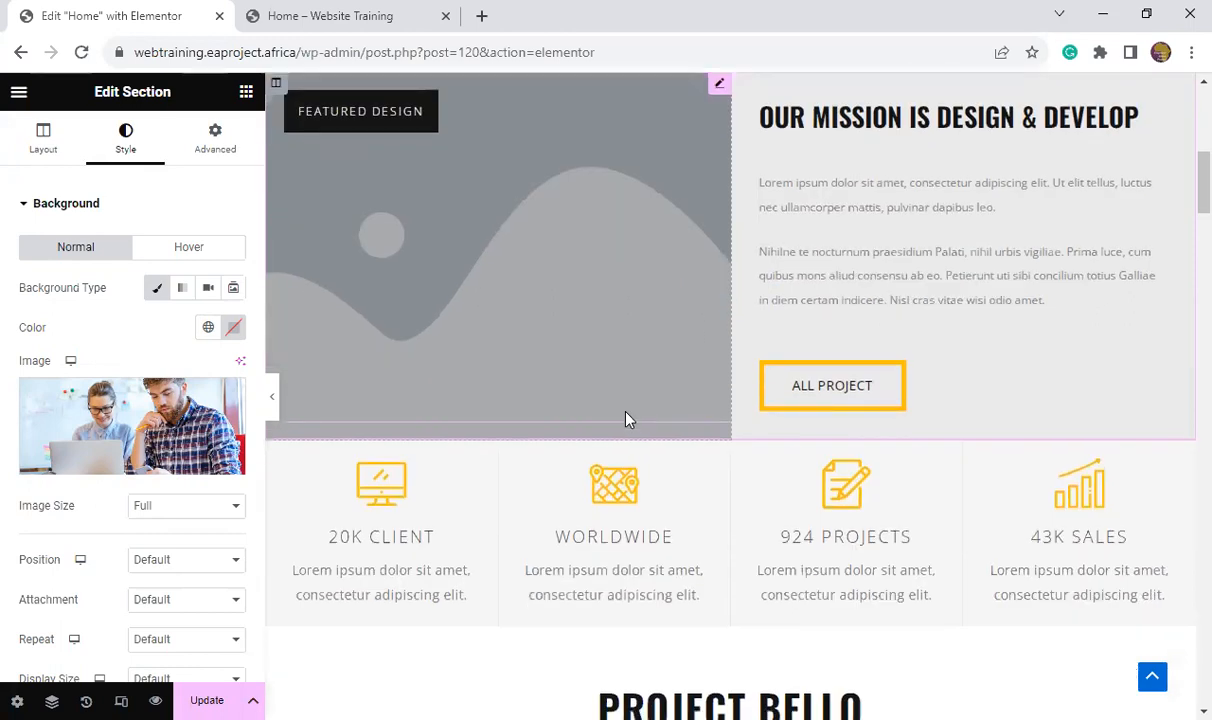
{"action": "mouse_move", "coordinate": [190, 455]}
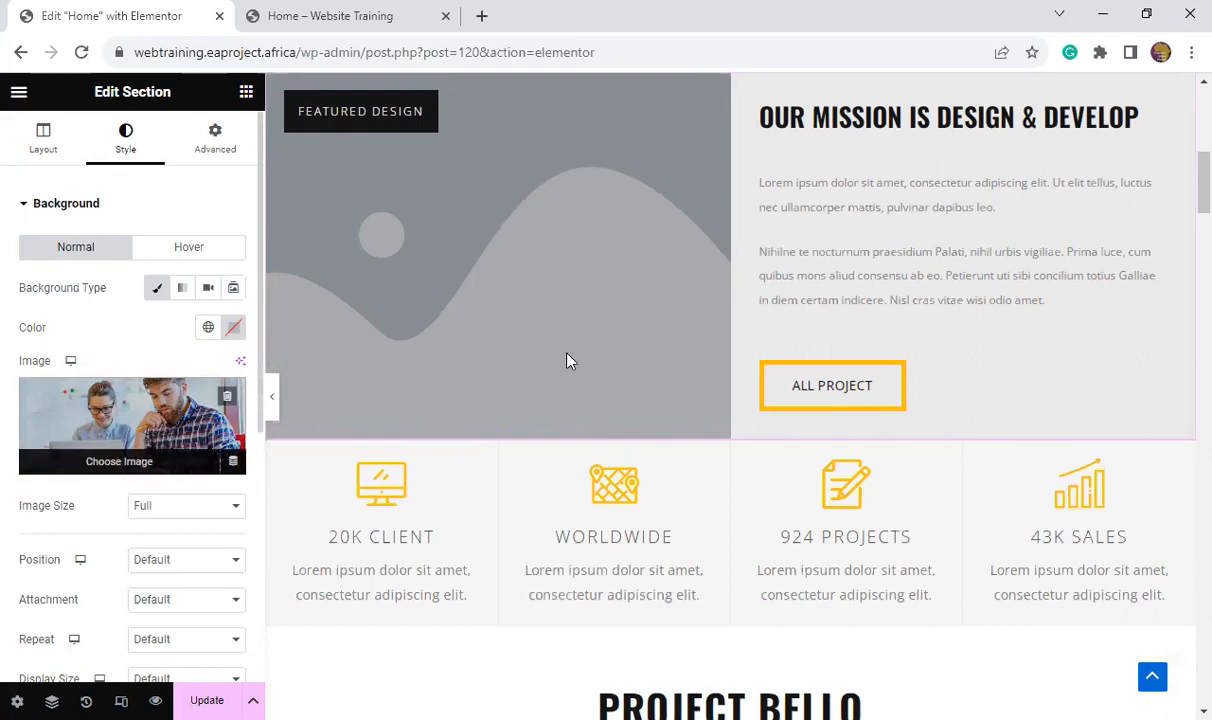
{"action": "scroll", "coordinate": [628, 330], "scroll_direction": "up", "scroll_amount": 2}
{"action": "scroll", "coordinate": [727, 276], "scroll_direction": "down", "scroll_amount": 1}
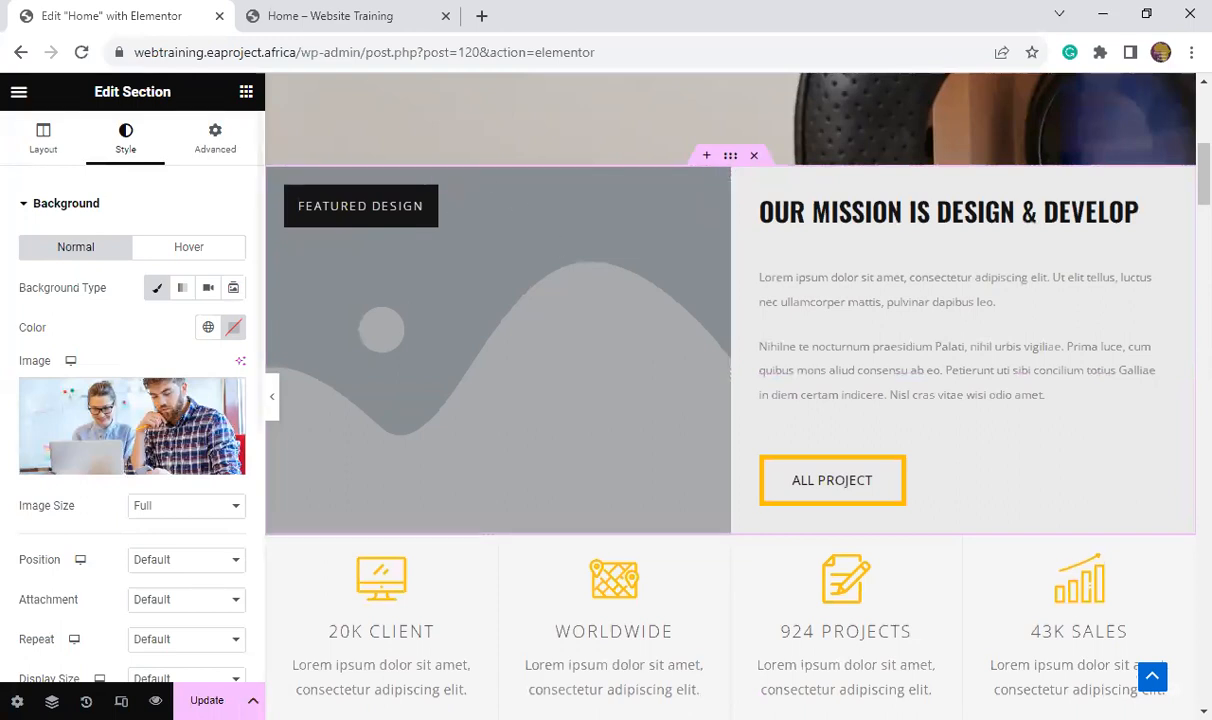
{"action": "key", "text": "ctrl+s"}
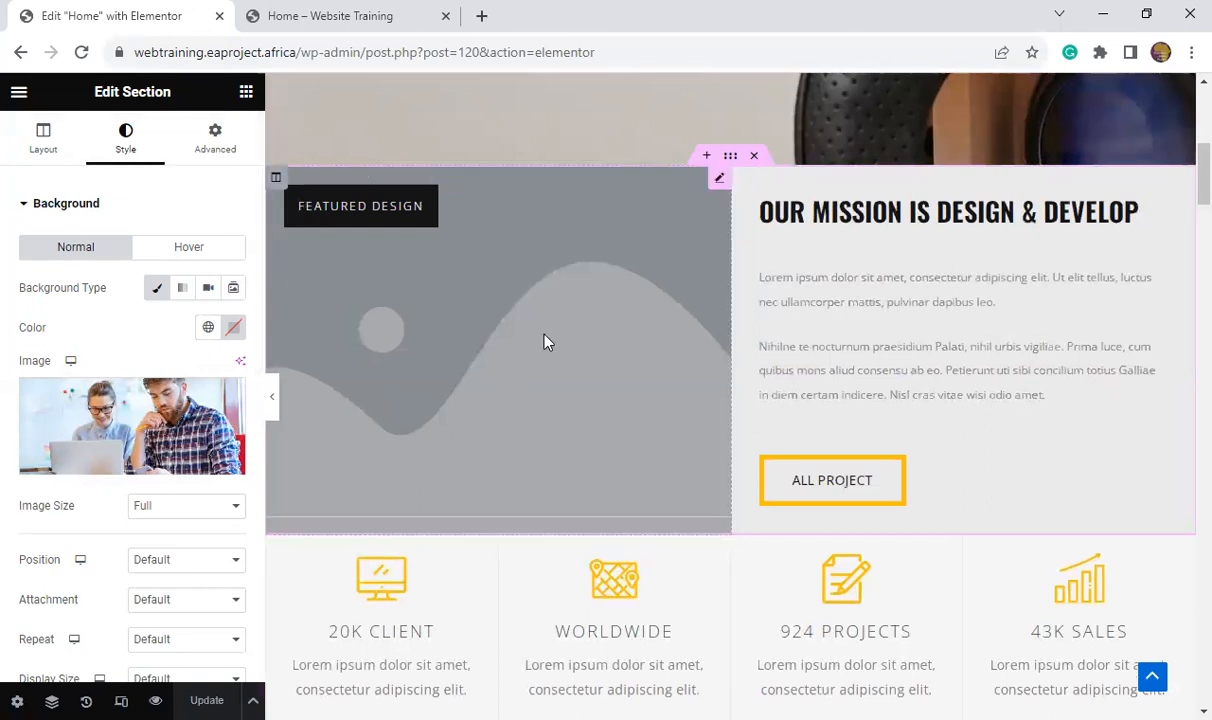
- Examine the content and advanced settings of the spacer in the FEATURED DESIGN column
{"action": "left_click", "coordinate": [720, 186]}
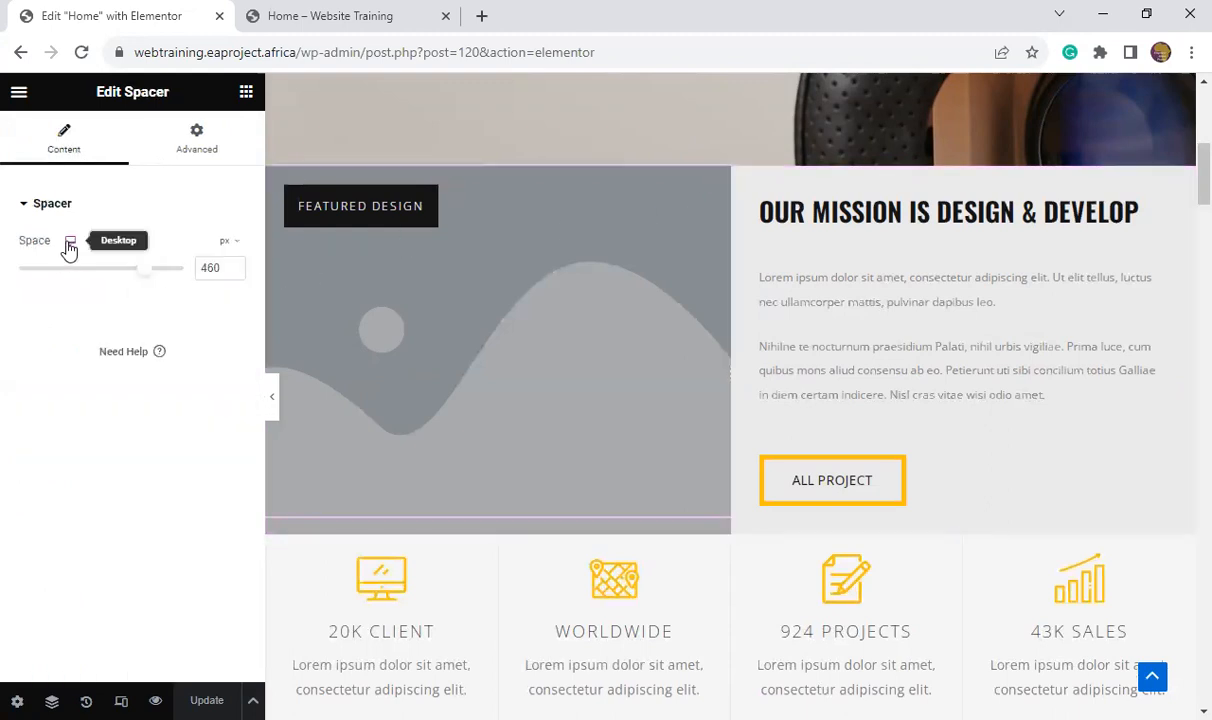
{"action": "left_click", "coordinate": [210, 150]}
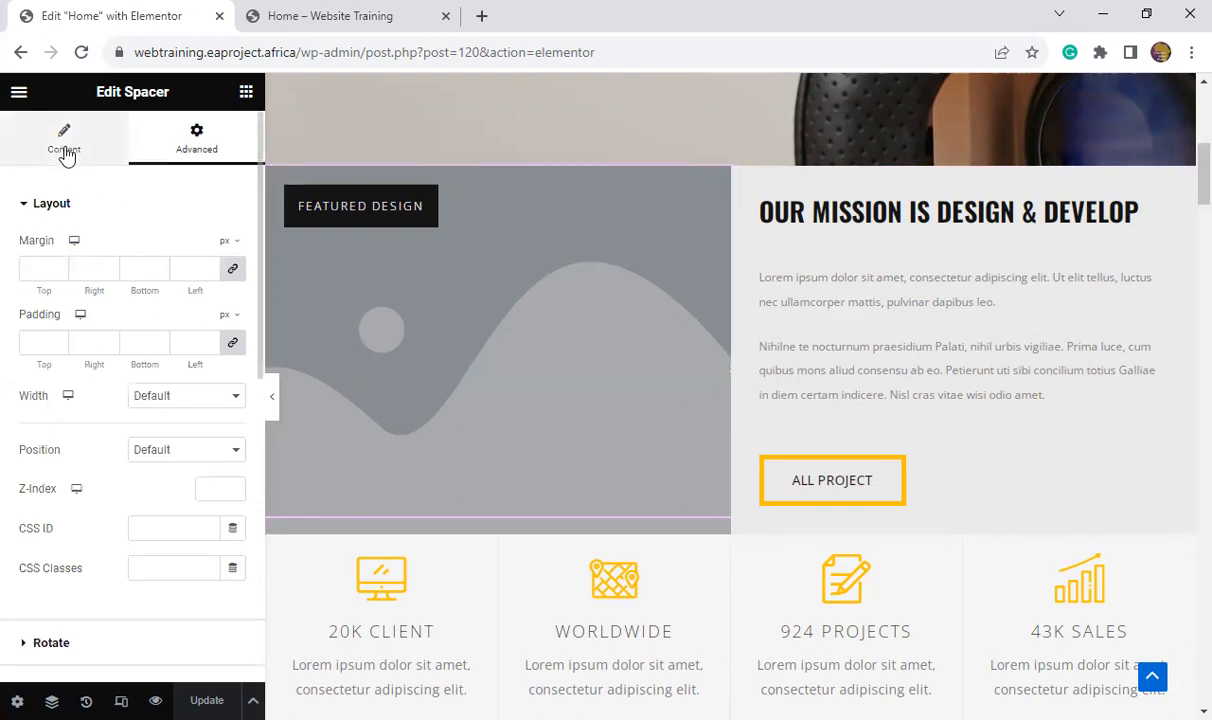
{"action": "left_click", "coordinate": [698, 278]}
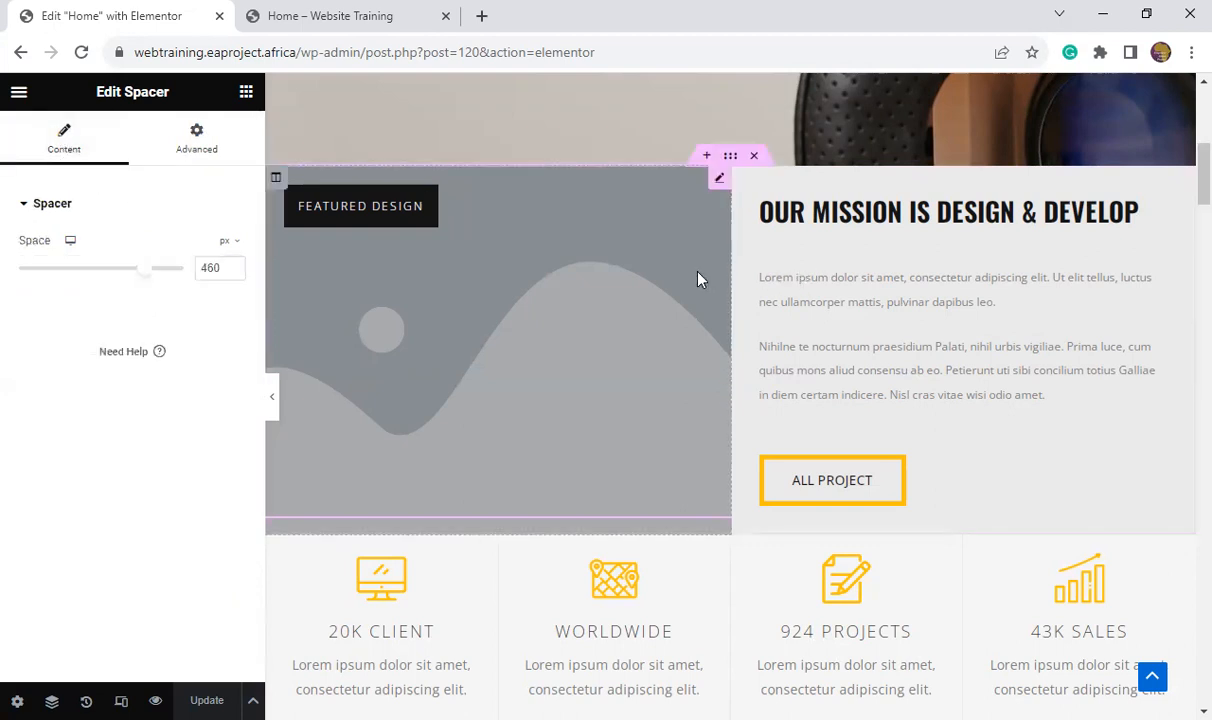
- Remove the current background image from the section containing FEATURED DESIGN and OUR MISSION IS DESIGN & DEVELOP
{"action": "left_click", "coordinate": [731, 158]}
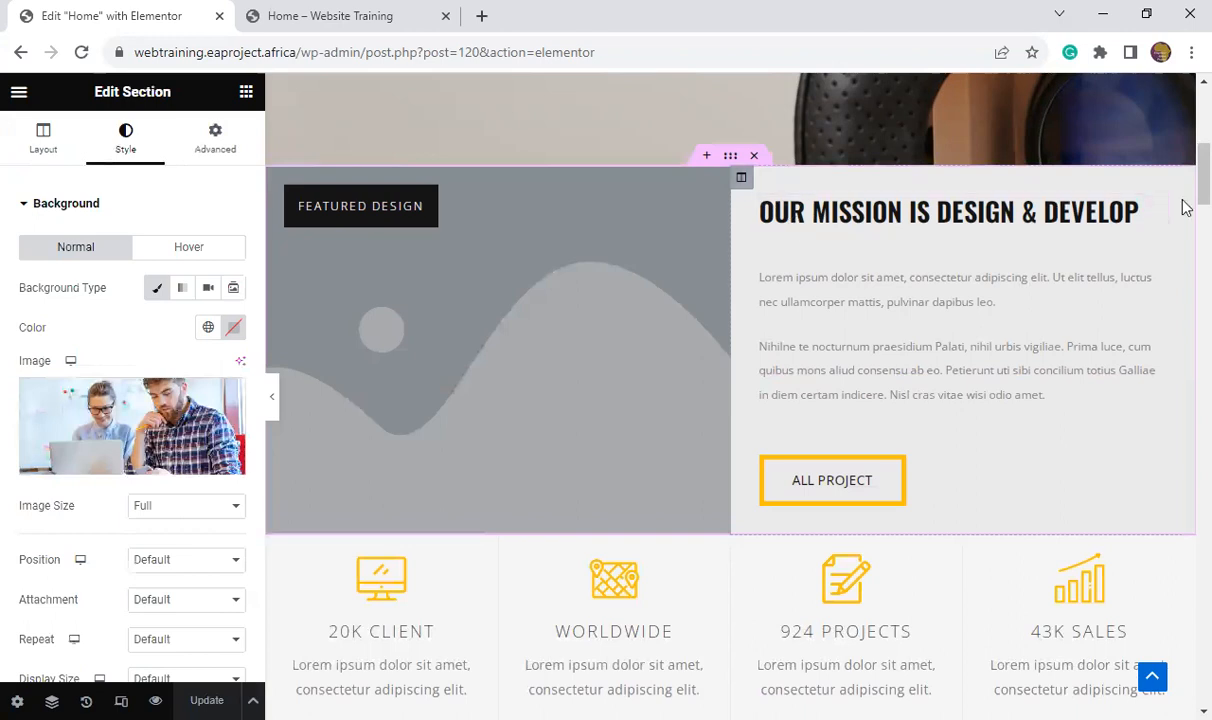
{"action": "mouse_move", "coordinate": [1185, 175]}
{"action": "left_mouse_down"}
{"action": "mouse_move", "coordinate": [1182, 249]}
{"action": "mouse_move", "coordinate": [1185, 157]}
{"action": "left_mouse_up"}
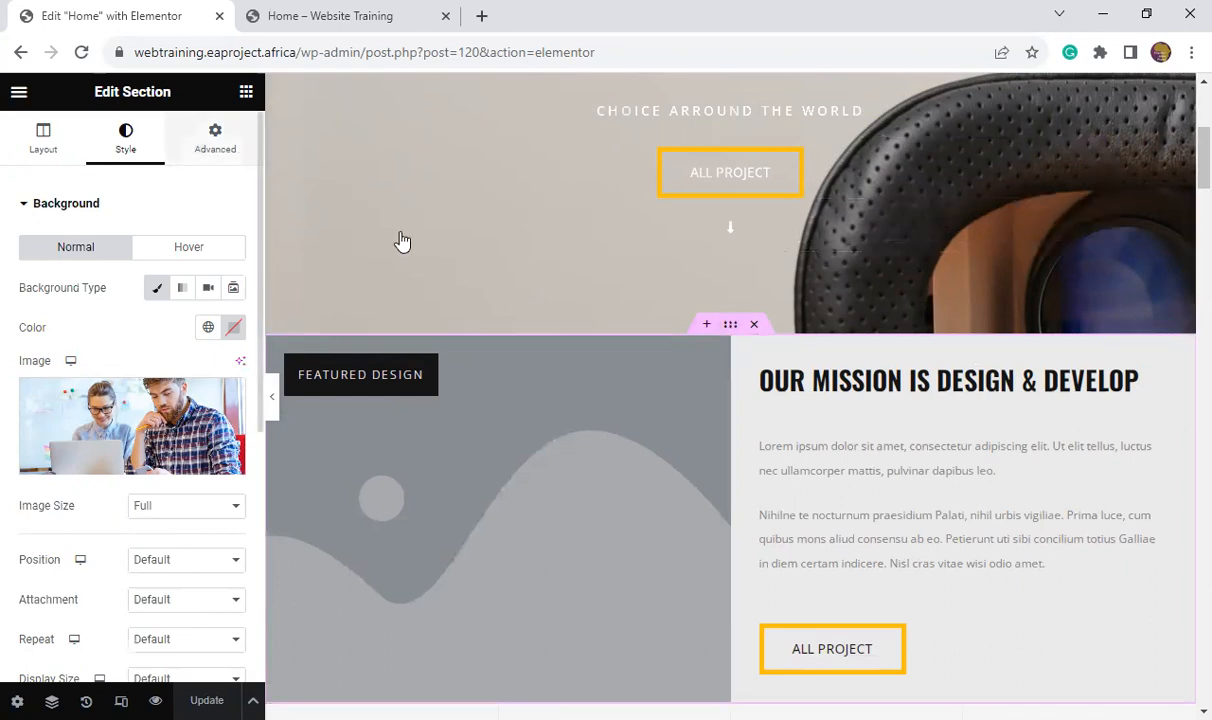
{"action": "scroll", "coordinate": [604, 449], "scroll_direction": "down", "scroll_amount": 2}
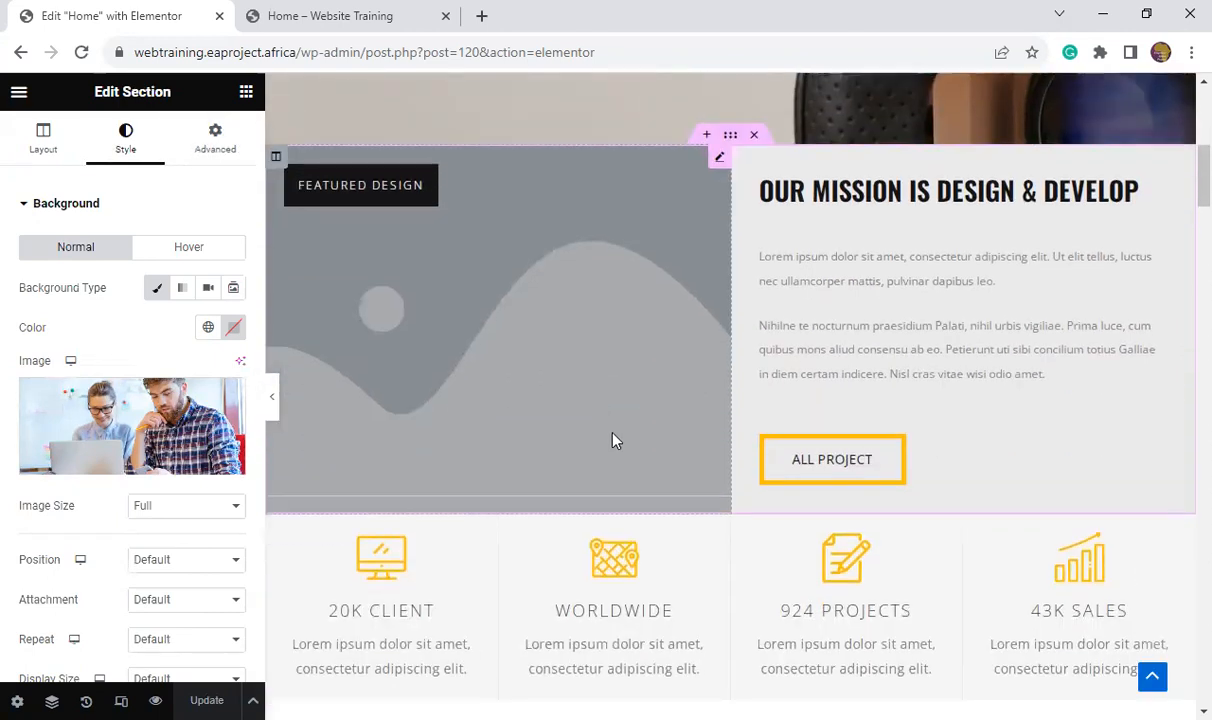
{"action": "mouse_move", "coordinate": [127, 431]}
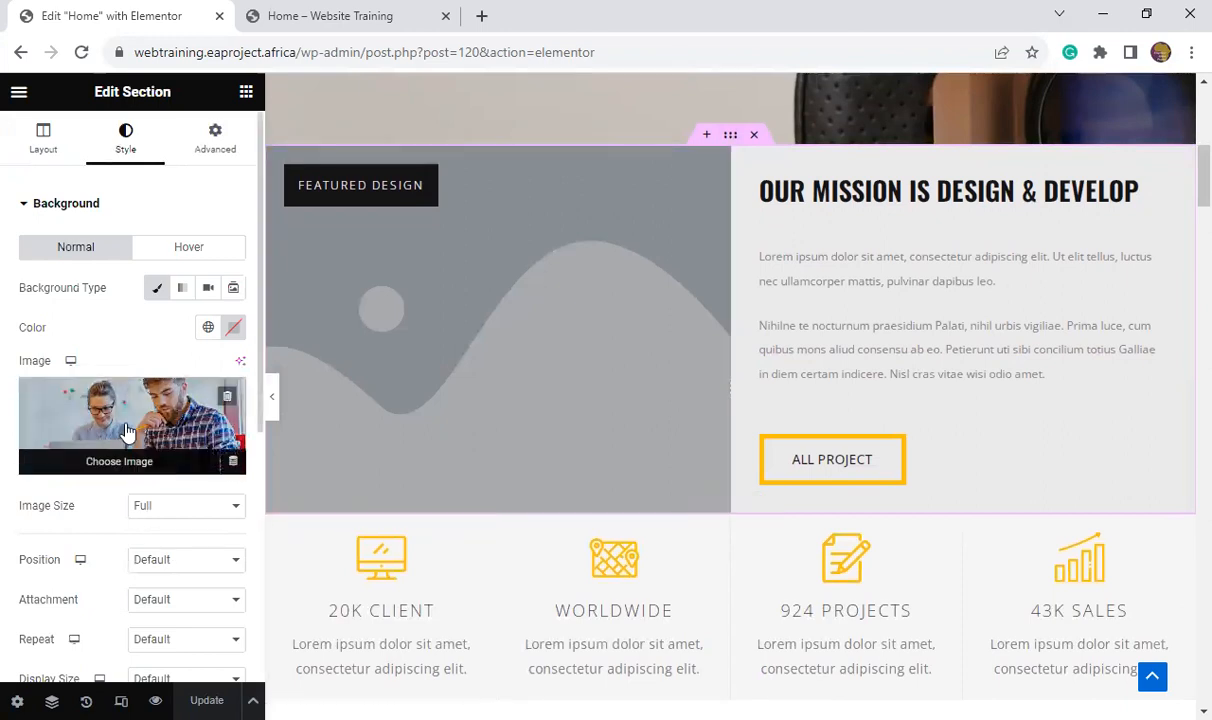
{"action": "left_click", "coordinate": [228, 400]}
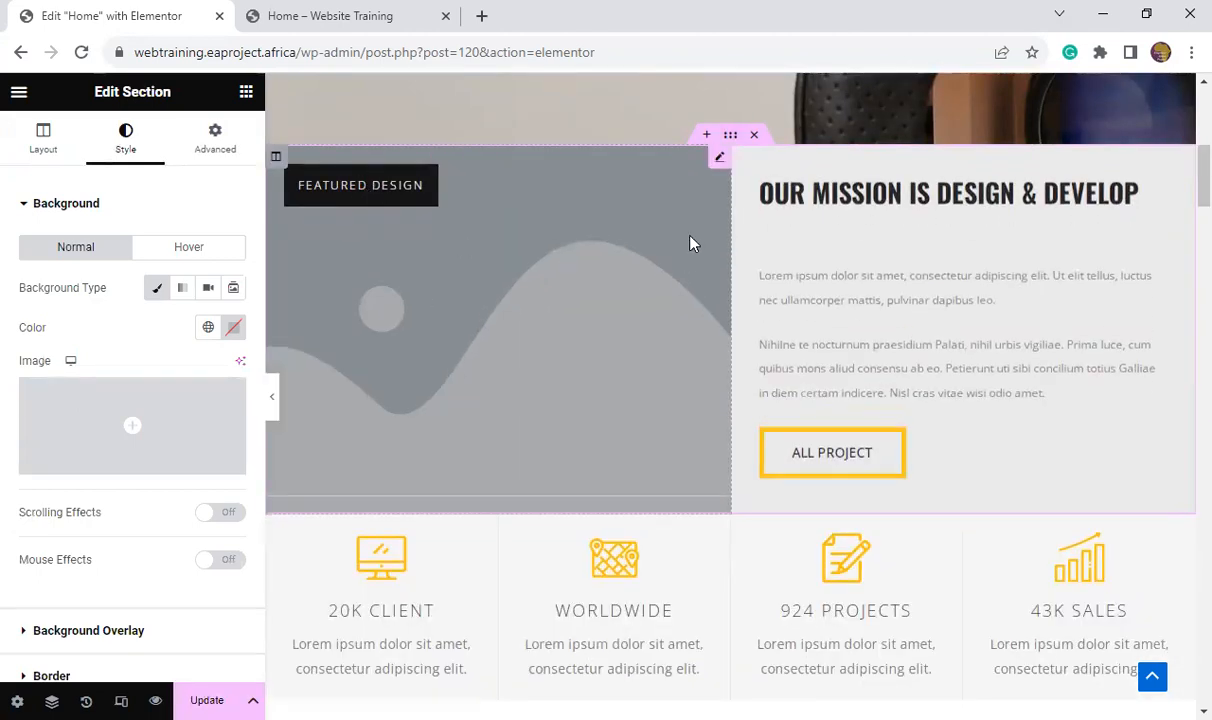
- Set the background image of the FEATURED DESIGN section to graphic-designer-planning-1.jpg from the media library
{"action": "left_click", "coordinate": [712, 176]}
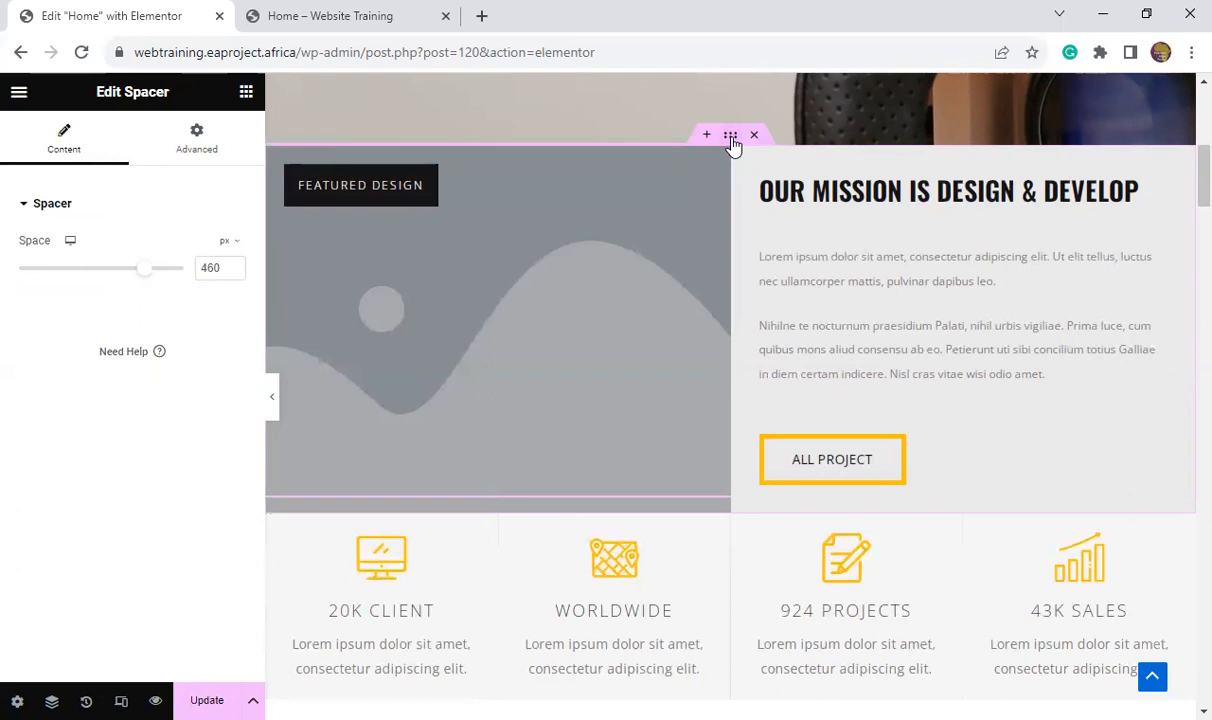
{"action": "left_click", "coordinate": [731, 138]}
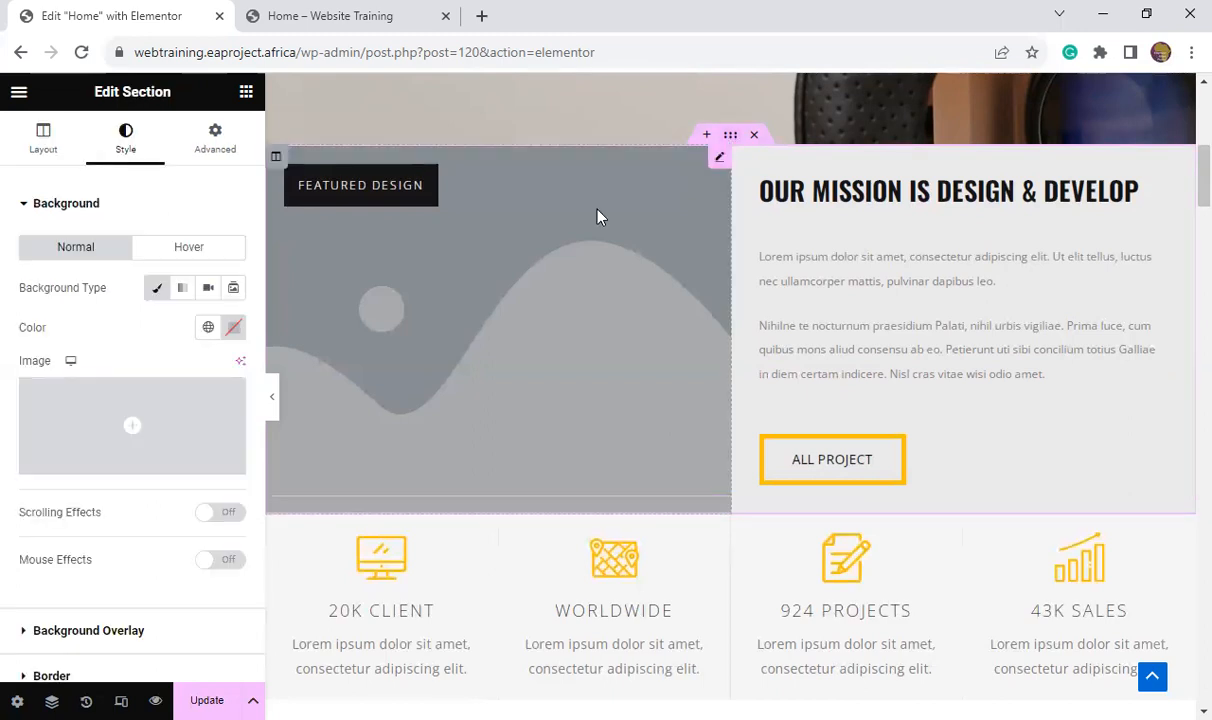
{"action": "left_click", "coordinate": [136, 429]}
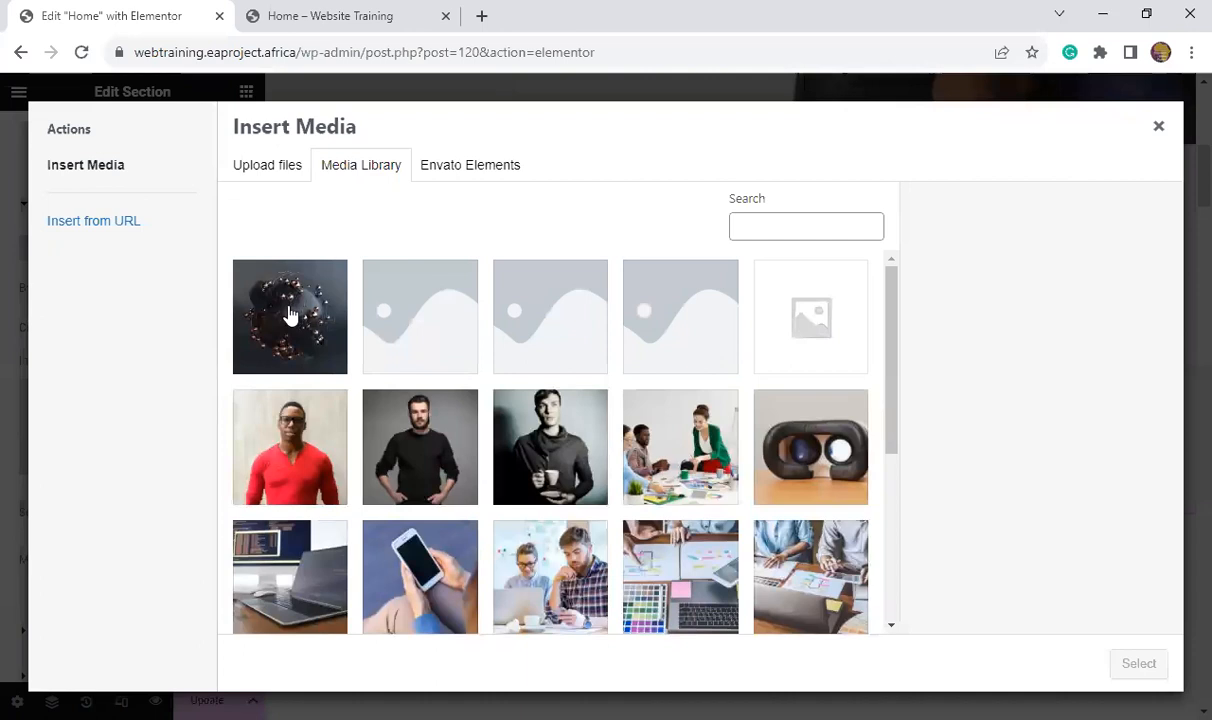
{"action": "scroll", "coordinate": [609, 487], "scroll_direction": "down", "scroll_amount": 2}
{"action": "left_click", "coordinate": [646, 398]}
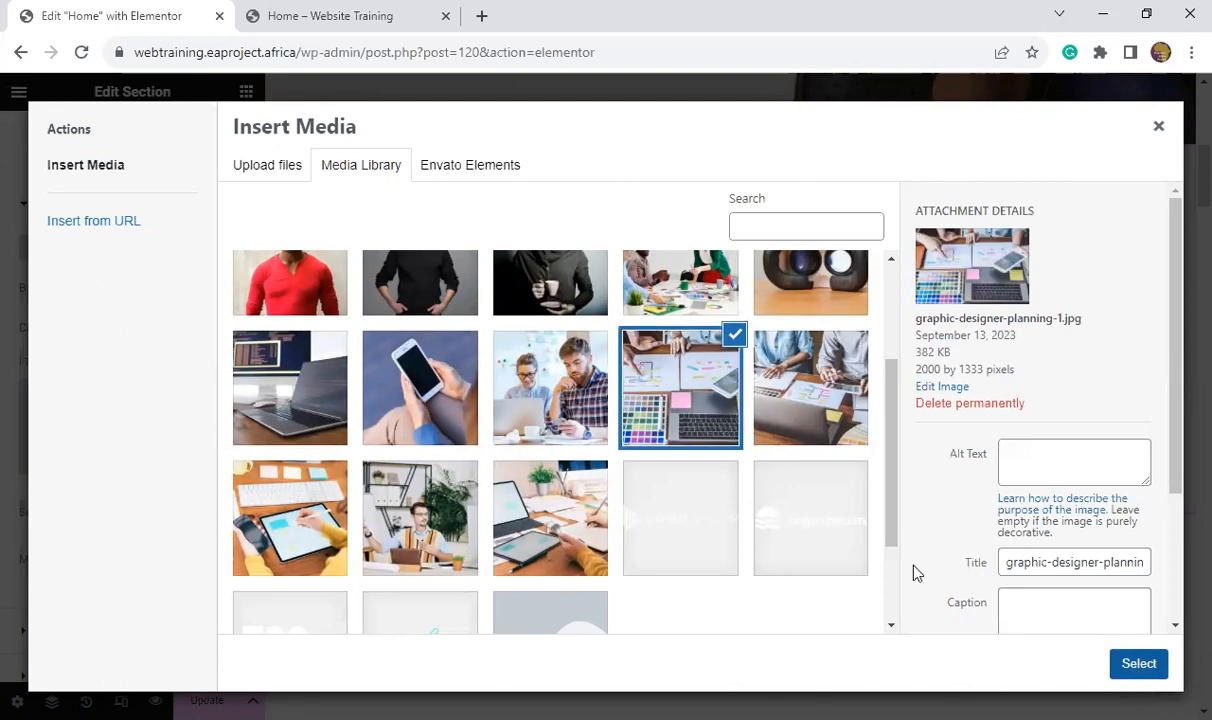
{"action": "key", "text": "Return"}
- Examine the FEATURED DESIGN section's background and the sections below it, down to the project gallery
{"action": "scroll", "coordinate": [710, 480], "scroll_direction": "up", "scroll_amount": 3}
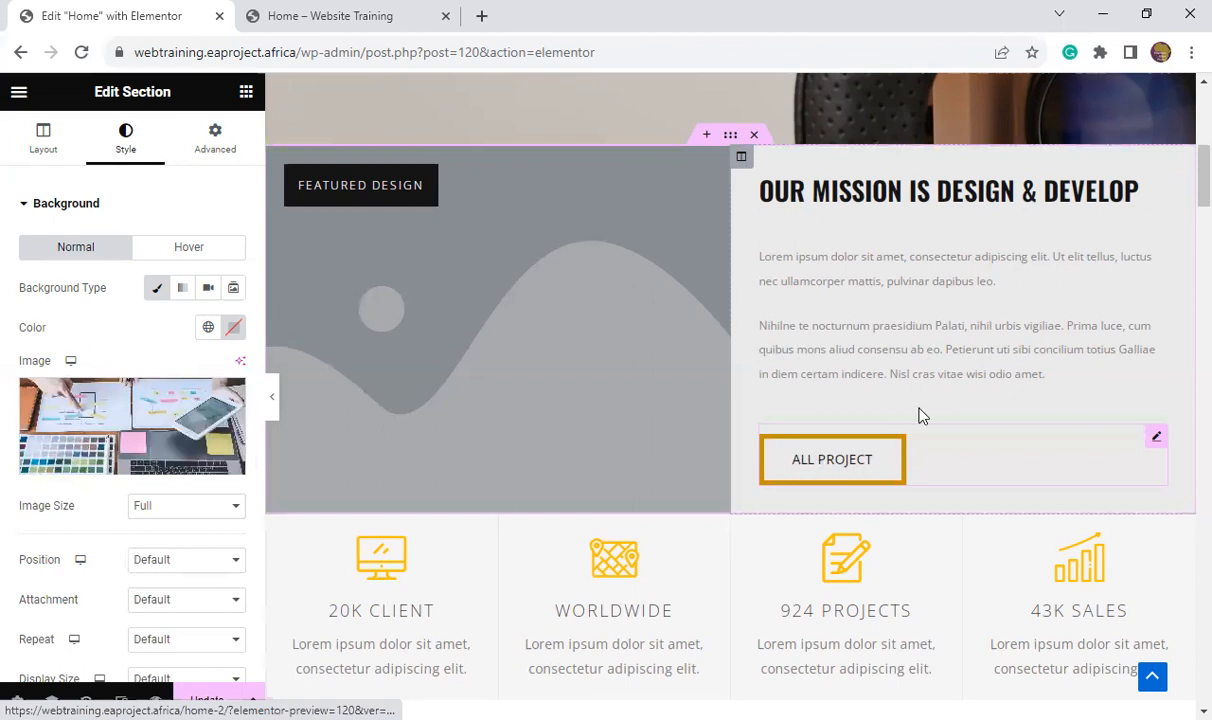
{"action": "scroll", "coordinate": [811, 445], "scroll_direction": "down", "scroll_amount": 3}
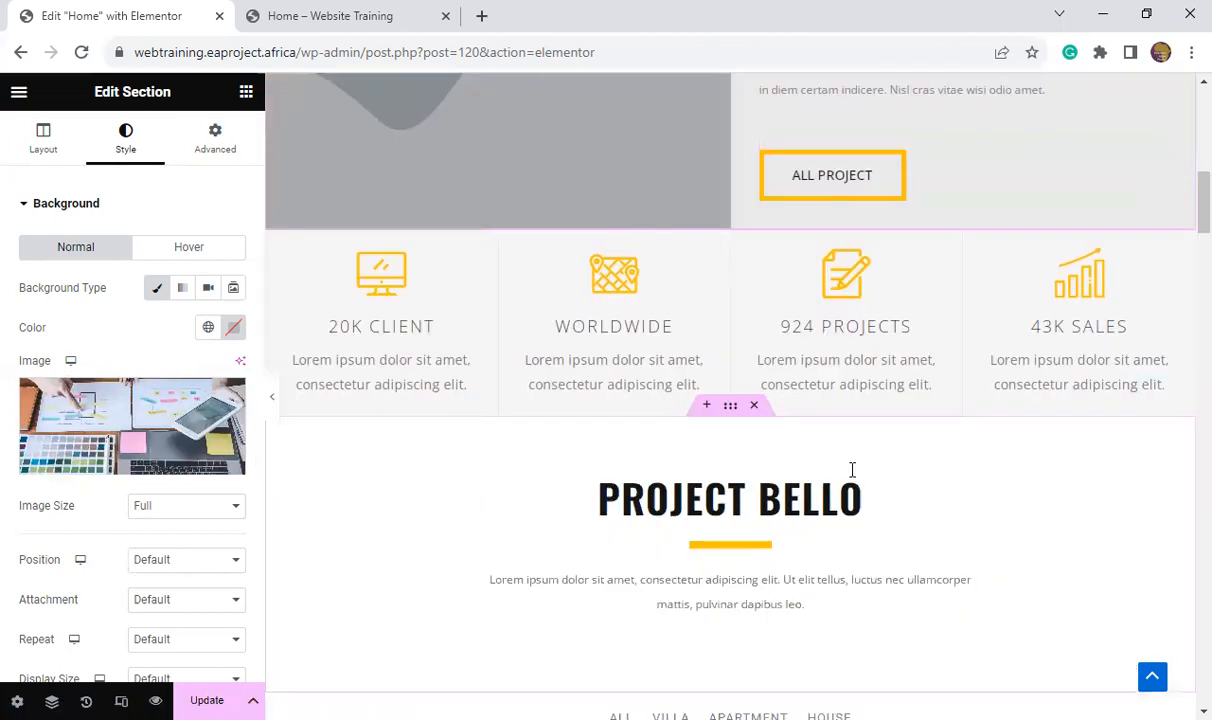
{"action": "scroll", "coordinate": [852, 469], "scroll_direction": "up", "scroll_amount": 3}
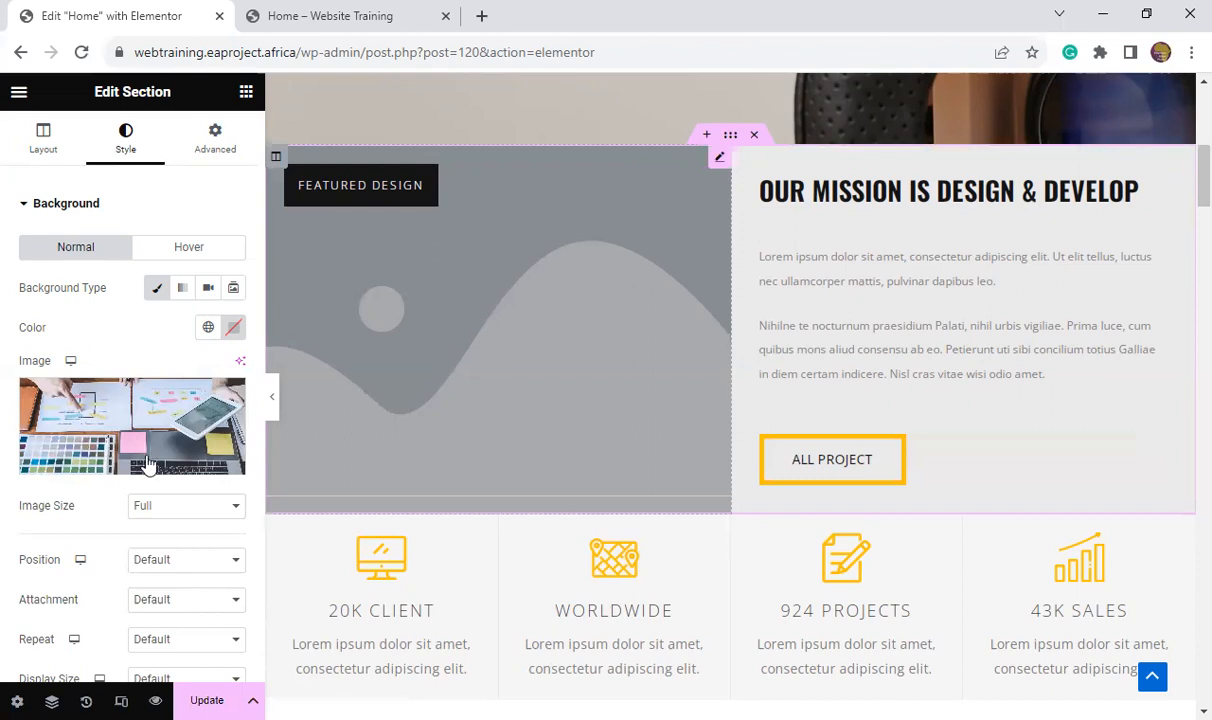
{"action": "mouse_move", "coordinate": [137, 428]}
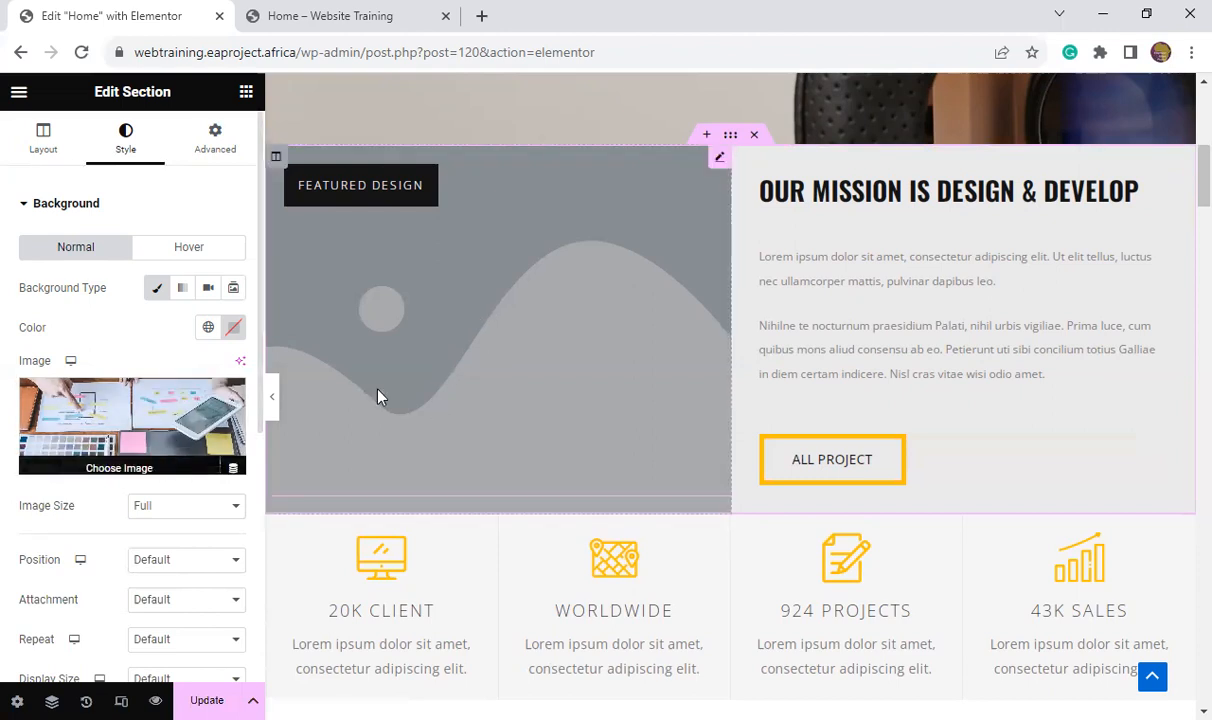
{"action": "scroll", "coordinate": [614, 353], "scroll_direction": "down", "scroll_amount": 2}
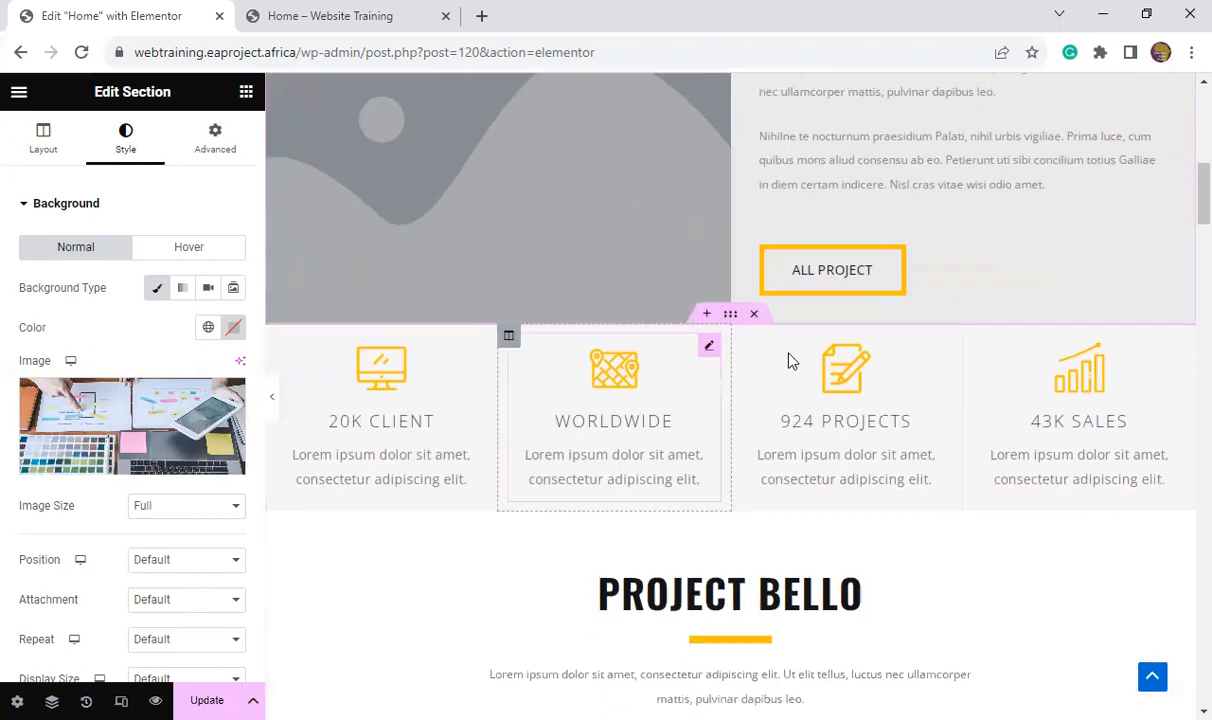
{"action": "scroll", "coordinate": [757, 307], "scroll_direction": "up", "scroll_amount": 3}
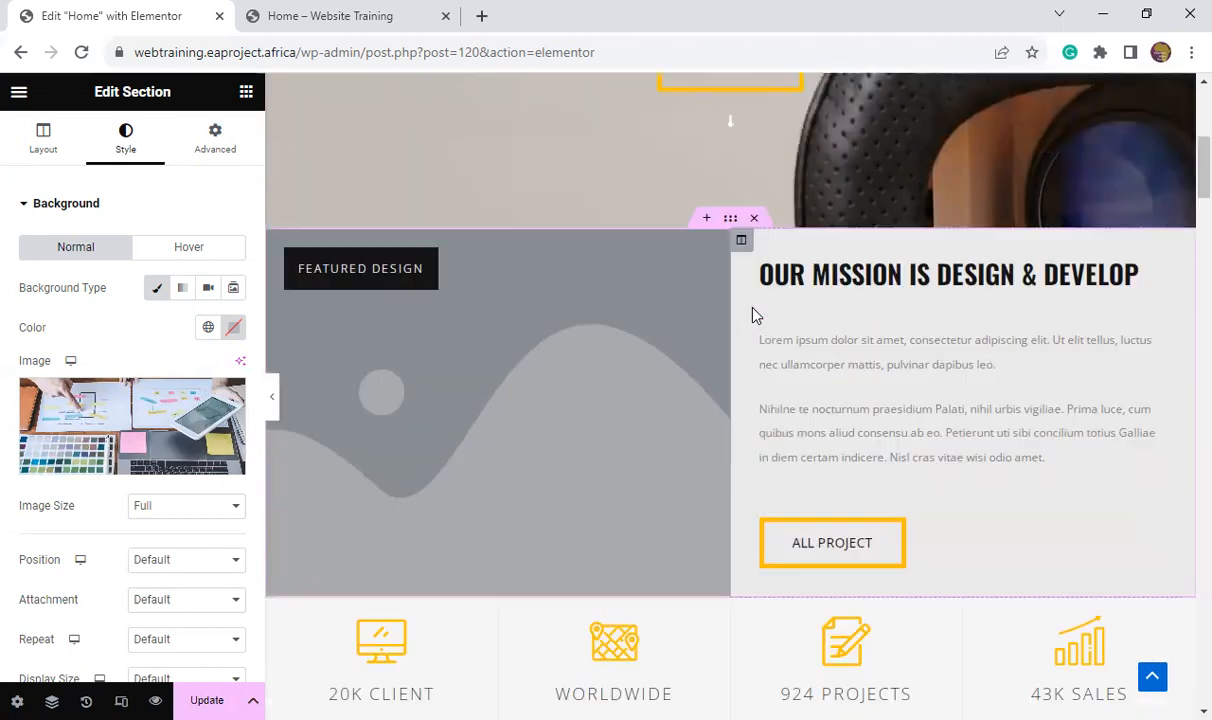
{"action": "scroll", "coordinate": [781, 425], "scroll_direction": "down", "scroll_amount": 4}
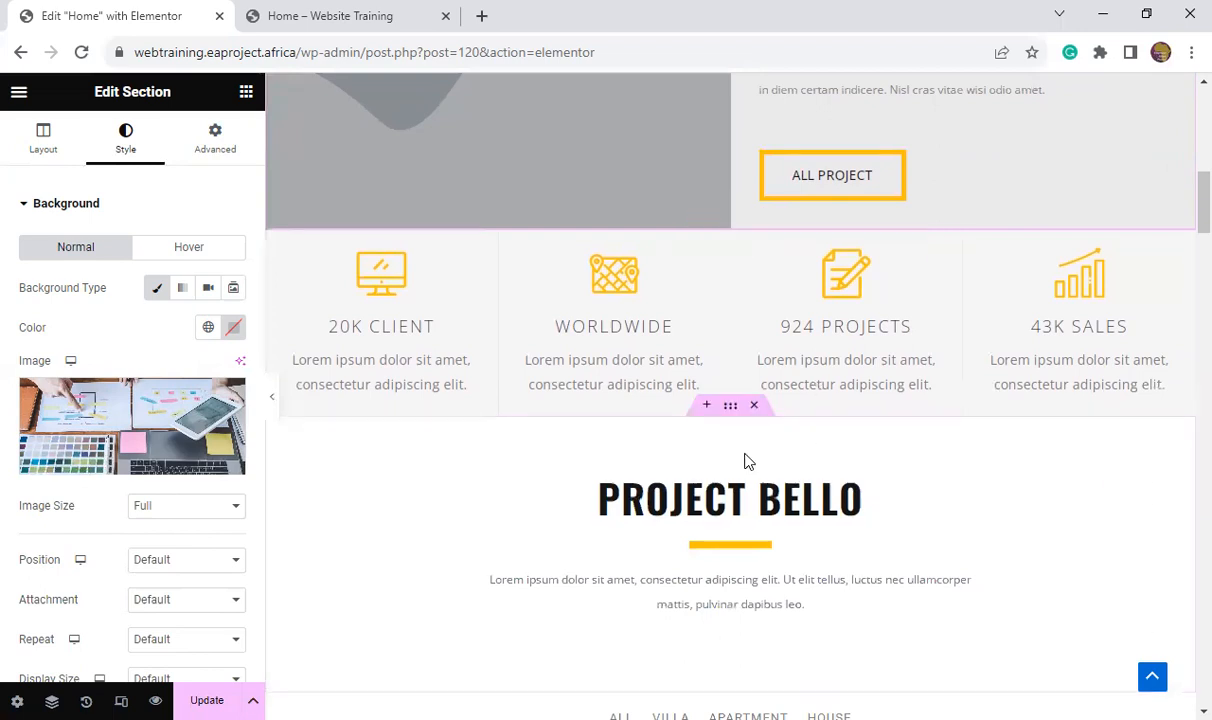
{"action": "scroll", "coordinate": [747, 455], "scroll_direction": "down", "scroll_amount": 2}
{"action": "scroll", "coordinate": [745, 455], "scroll_direction": "down", "scroll_amount": 4}
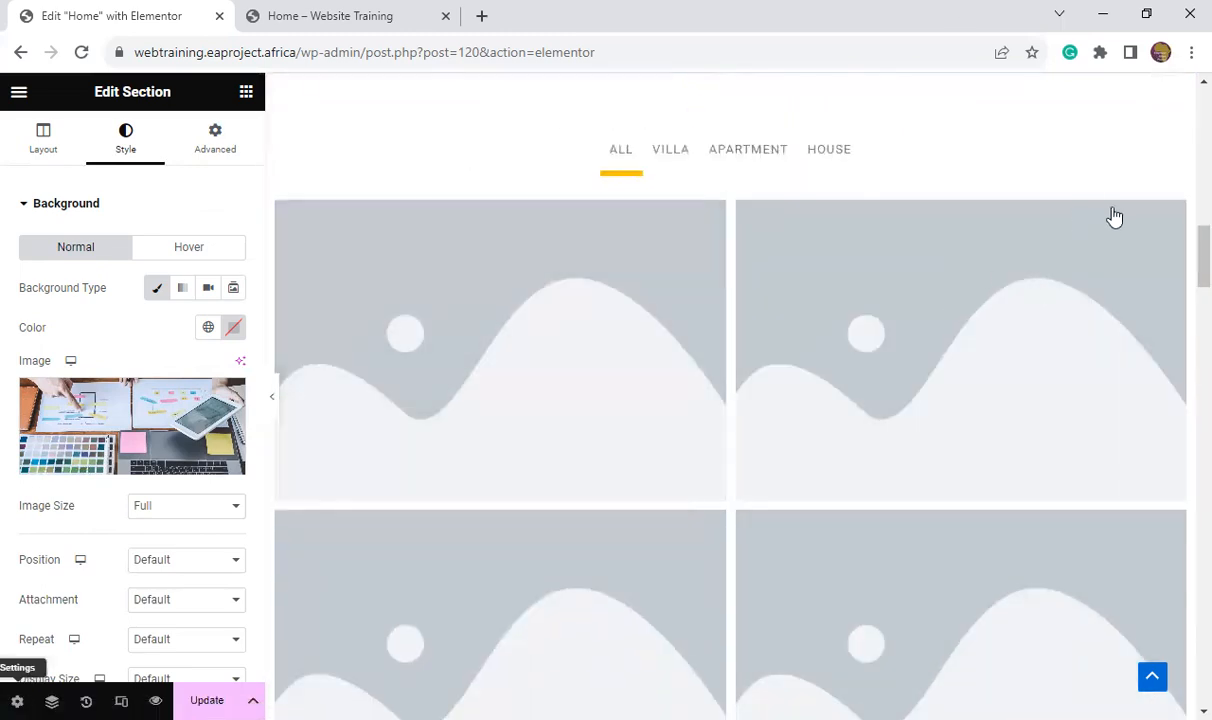
{"action": "scroll", "coordinate": [1036, 180], "scroll_direction": "down", "scroll_amount": 2}
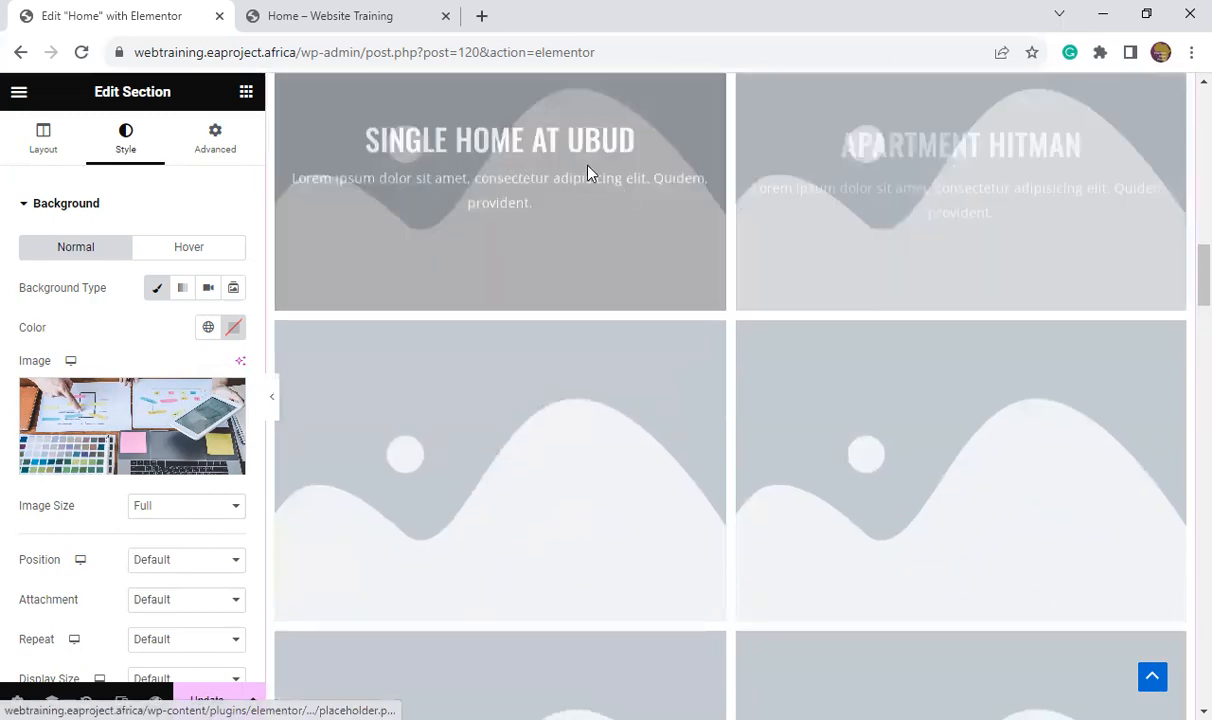
{"action": "scroll", "coordinate": [595, 160], "scroll_direction": "up", "scroll_amount": 5}
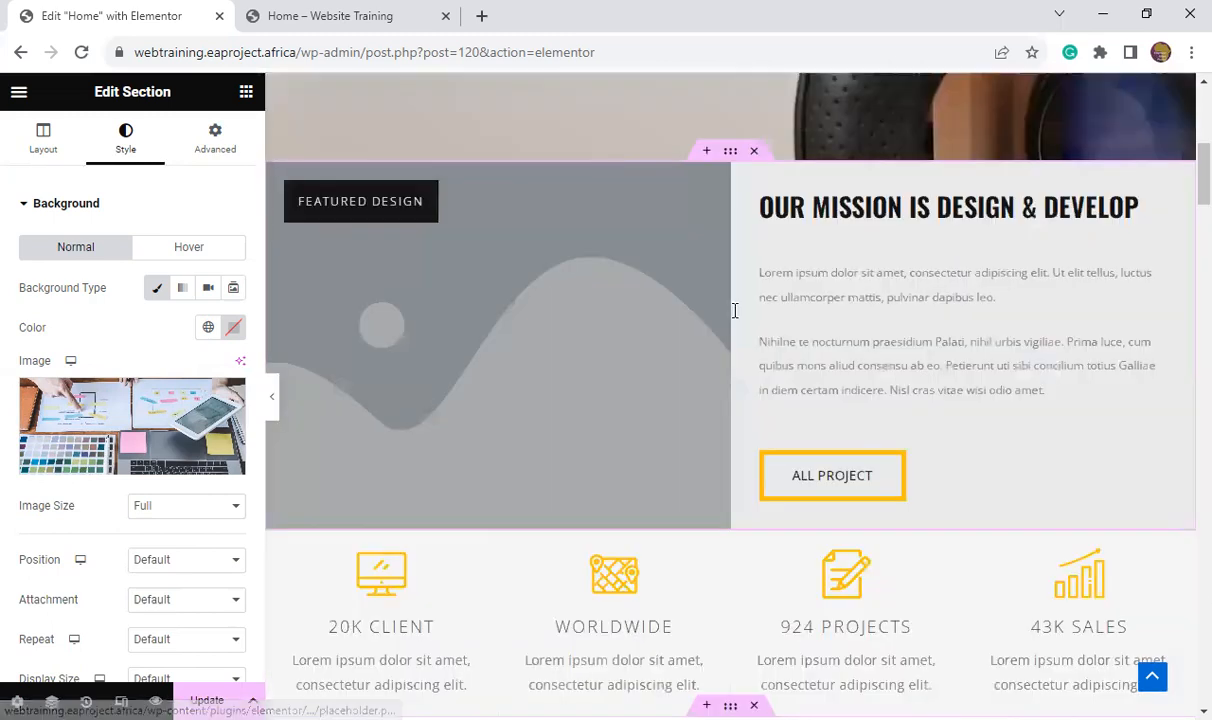
- Show the page in the Tablet Portrait responsive view and examine its layout from the header downwards
{"action": "scroll", "coordinate": [734, 310], "scroll_direction": "up", "scroll_amount": 6}
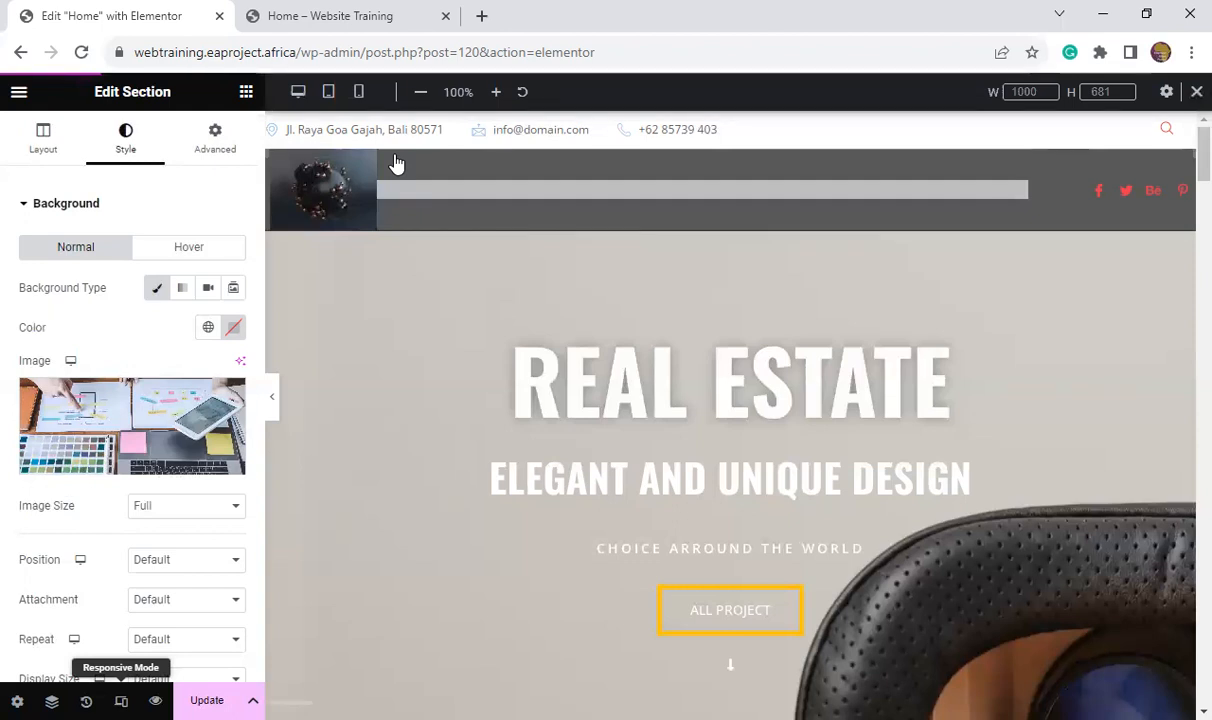
{"action": "left_click", "coordinate": [328, 91]}
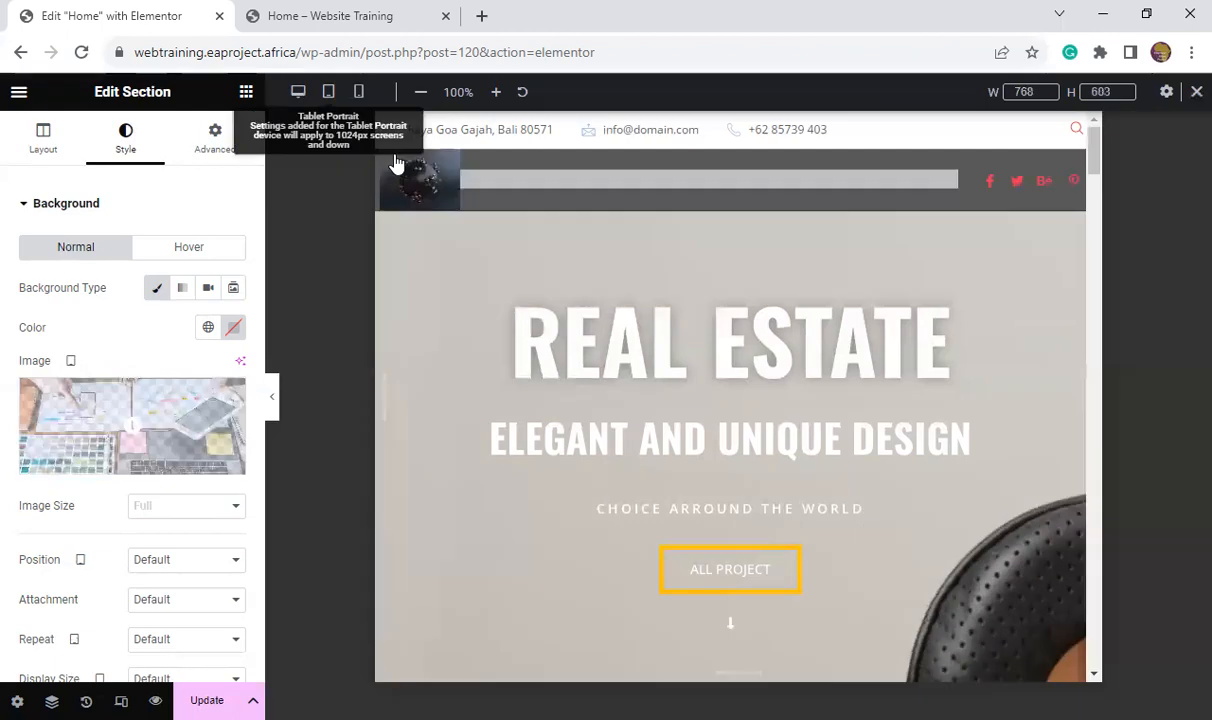
{"action": "scroll", "coordinate": [1061, 295], "scroll_direction": "down", "scroll_amount": 5}
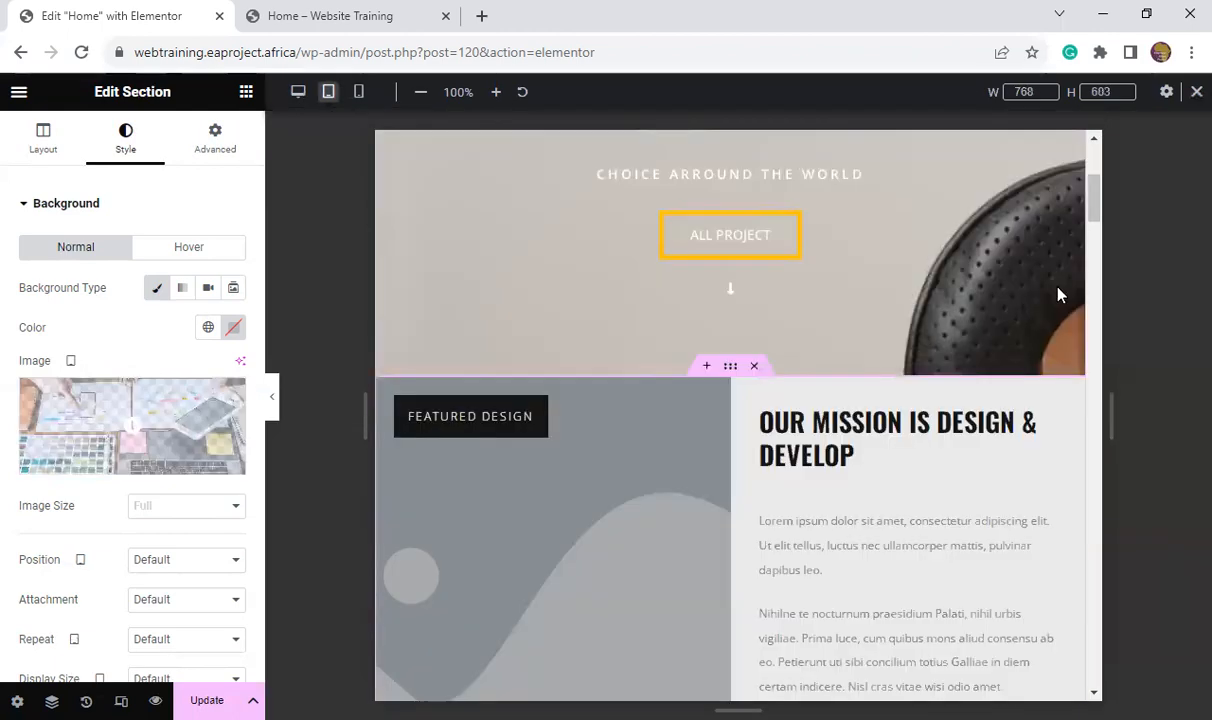
{"action": "scroll", "coordinate": [1061, 295], "scroll_direction": "up", "scroll_amount": 5}
{"action": "scroll", "coordinate": [1061, 295], "scroll_direction": "up", "scroll_amount": 2}
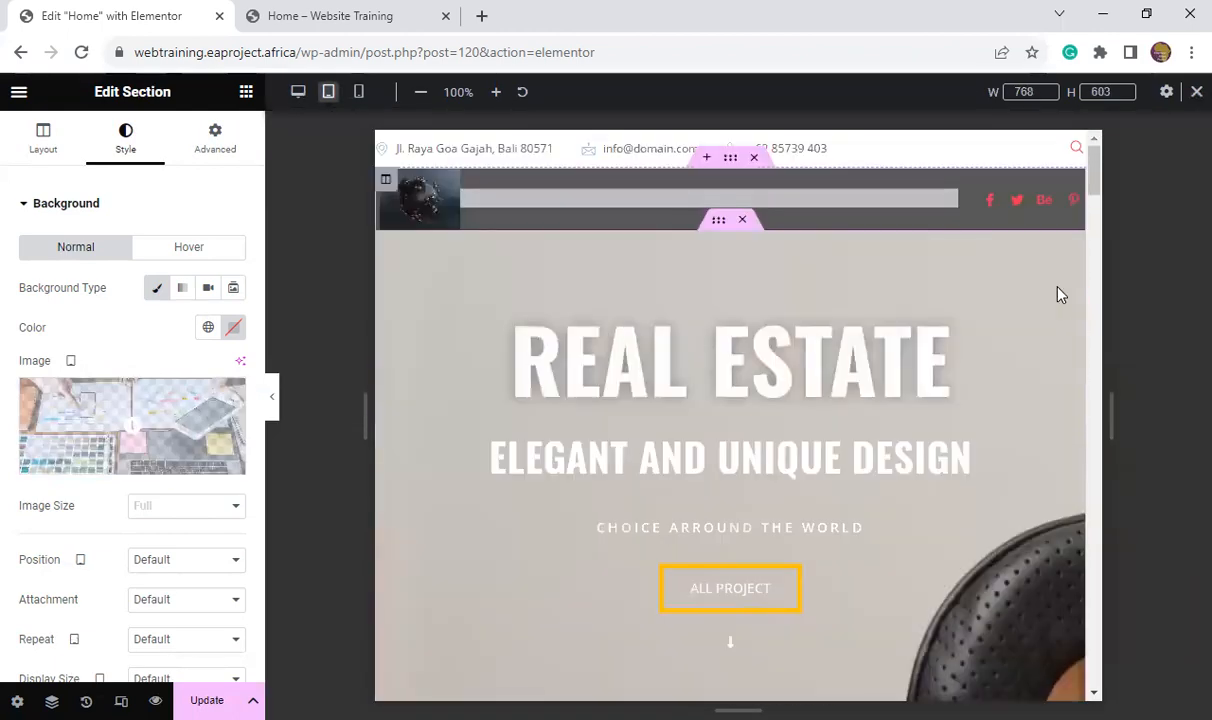
{"action": "scroll", "coordinate": [1058, 290], "scroll_direction": "down", "scroll_amount": 8}
{"action": "scroll", "coordinate": [1058, 290], "scroll_direction": "up", "scroll_amount": 10}
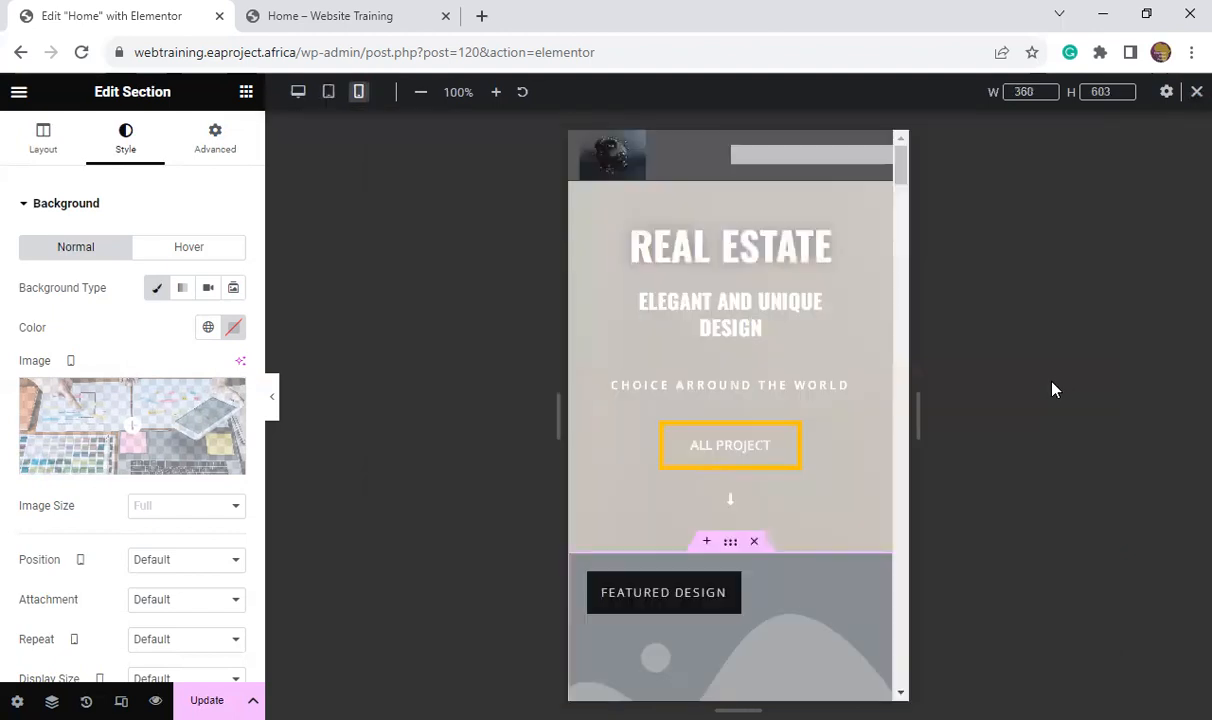
- Examine the page's layout in the mobile responsive view, from the REAL ESTATE header through the sections below
{"action": "scroll", "coordinate": [870, 402], "scroll_direction": "down", "scroll_amount": 1}
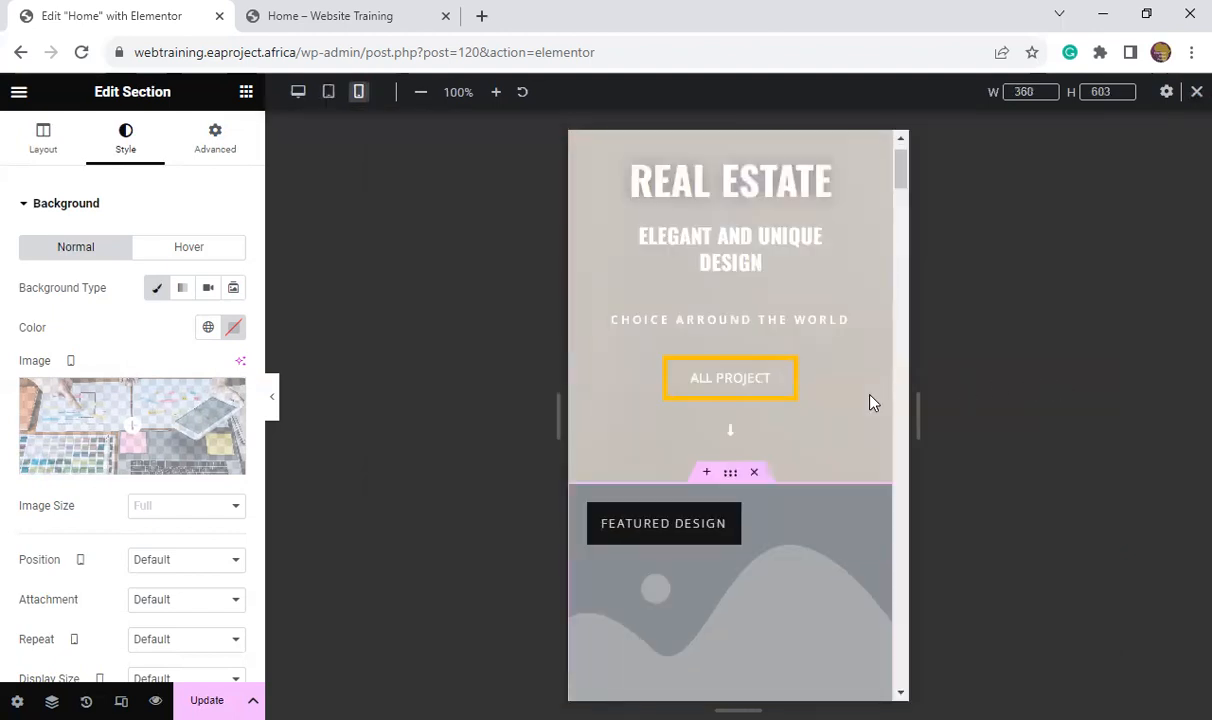
{"action": "scroll", "coordinate": [870, 402], "scroll_direction": "down", "scroll_amount": 8}
{"action": "scroll", "coordinate": [870, 402], "scroll_direction": "up", "scroll_amount": 10}
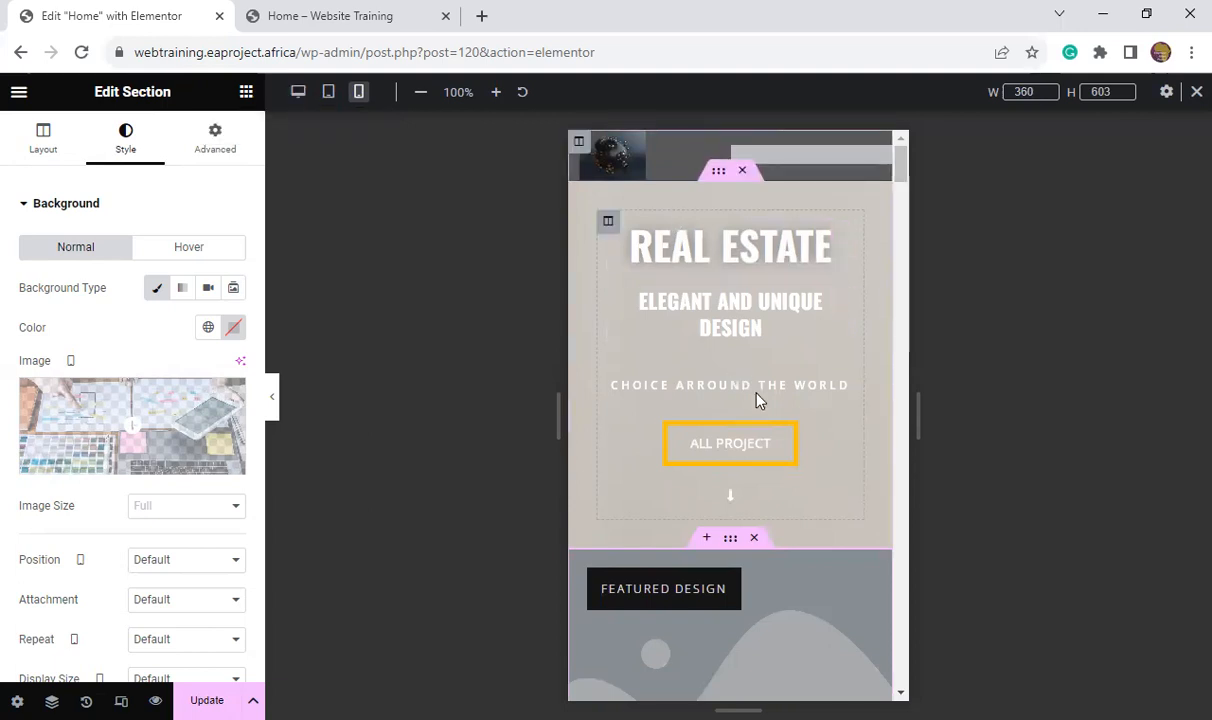
{"action": "scroll", "coordinate": [730, 400], "scroll_direction": "down", "scroll_amount": 4}
{"action": "scroll", "coordinate": [733, 390], "scroll_direction": "up", "scroll_amount": 4}
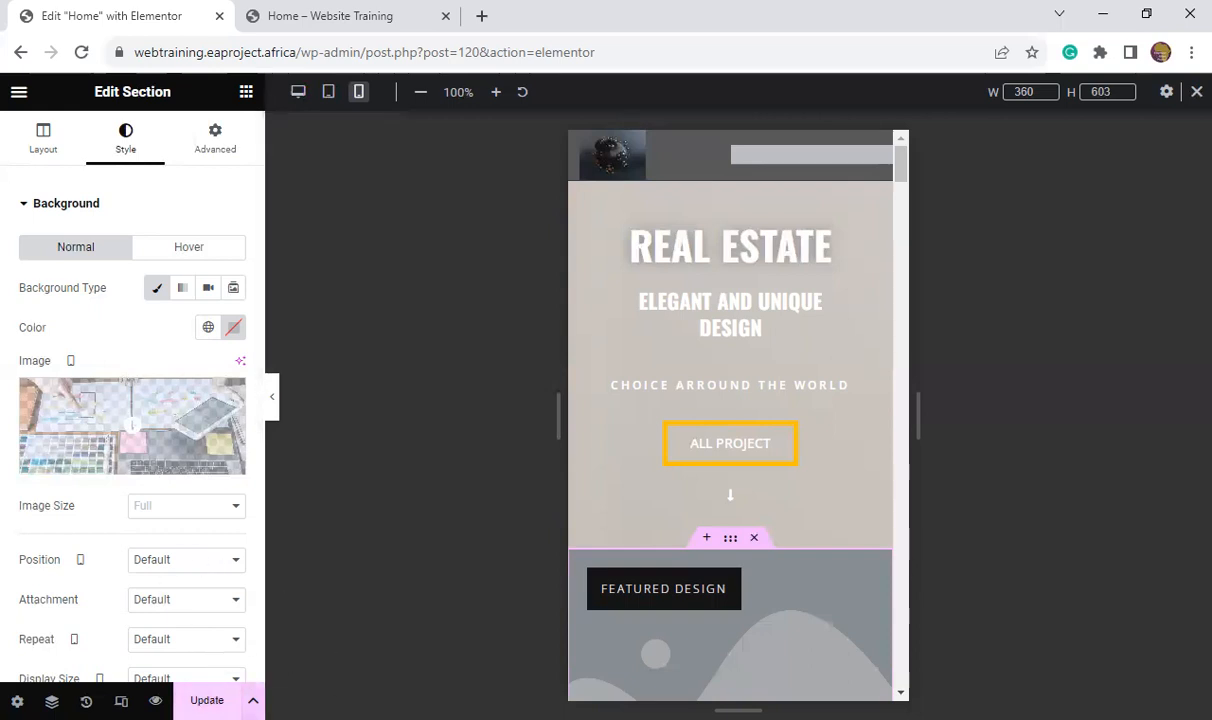
- Save the page changes and open the preview of the Home page
{"action": "key", "text": "ctrl+s"}
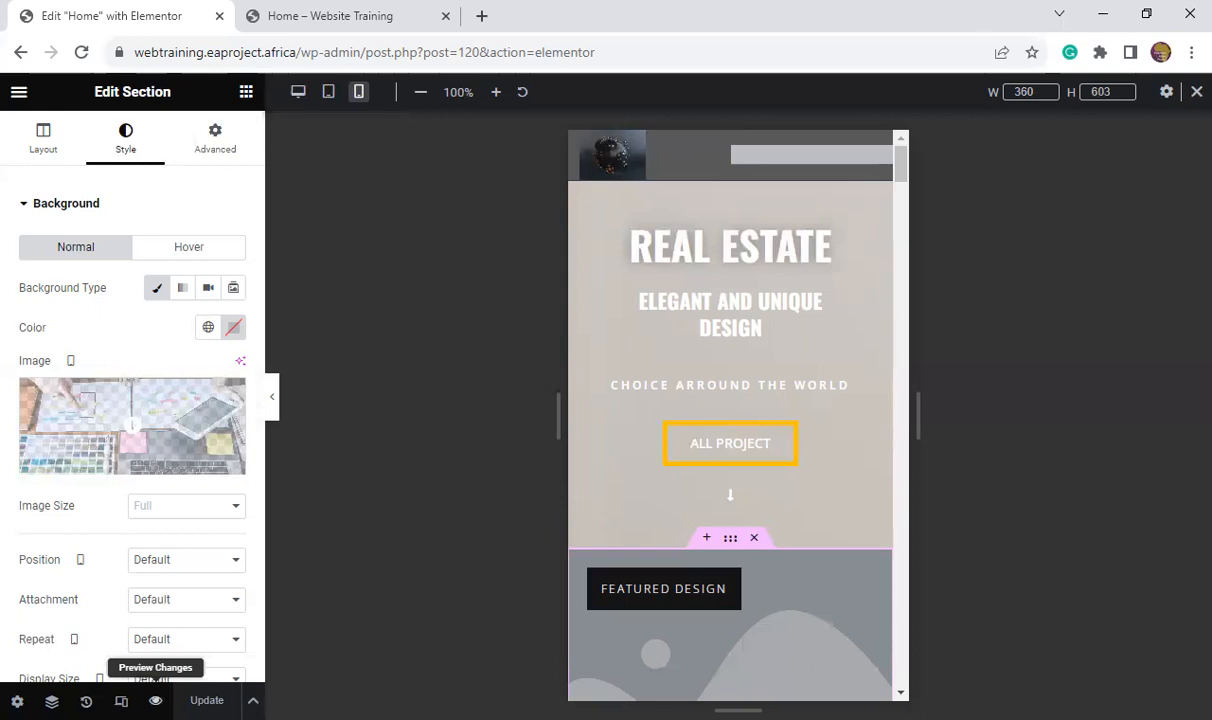
{"action": "right_click", "coordinate": [152, 700]}
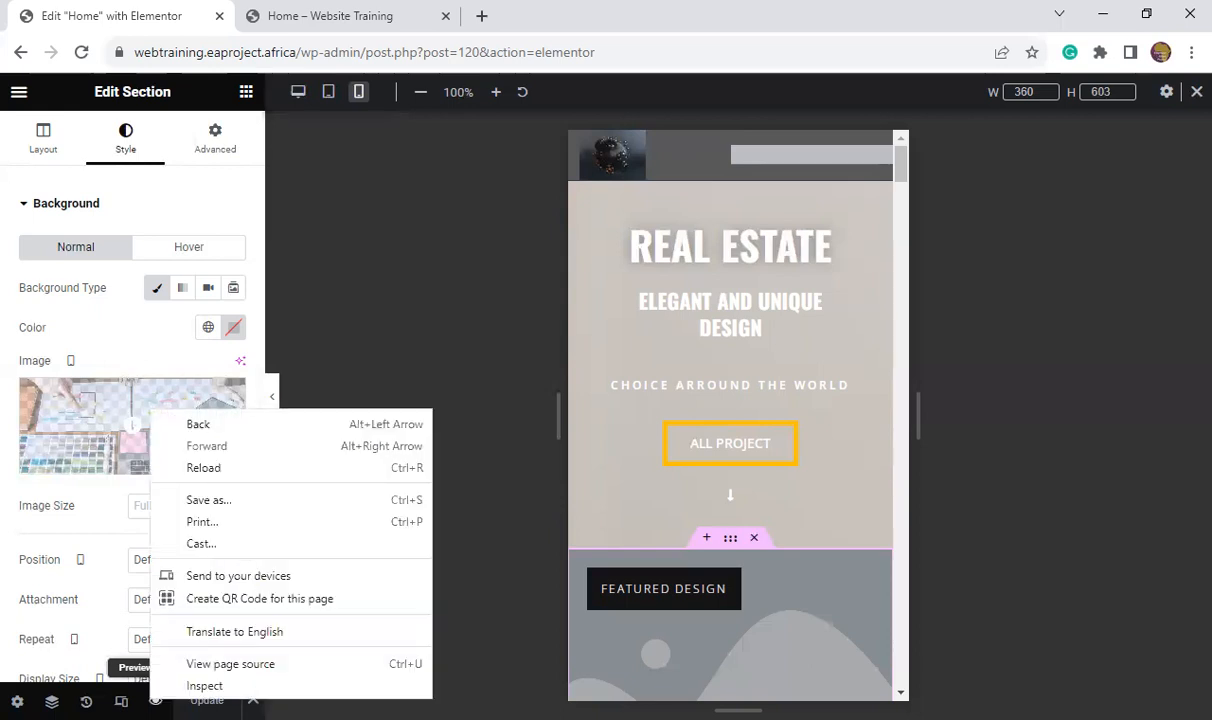
{"action": "key", "text": "Escape"}
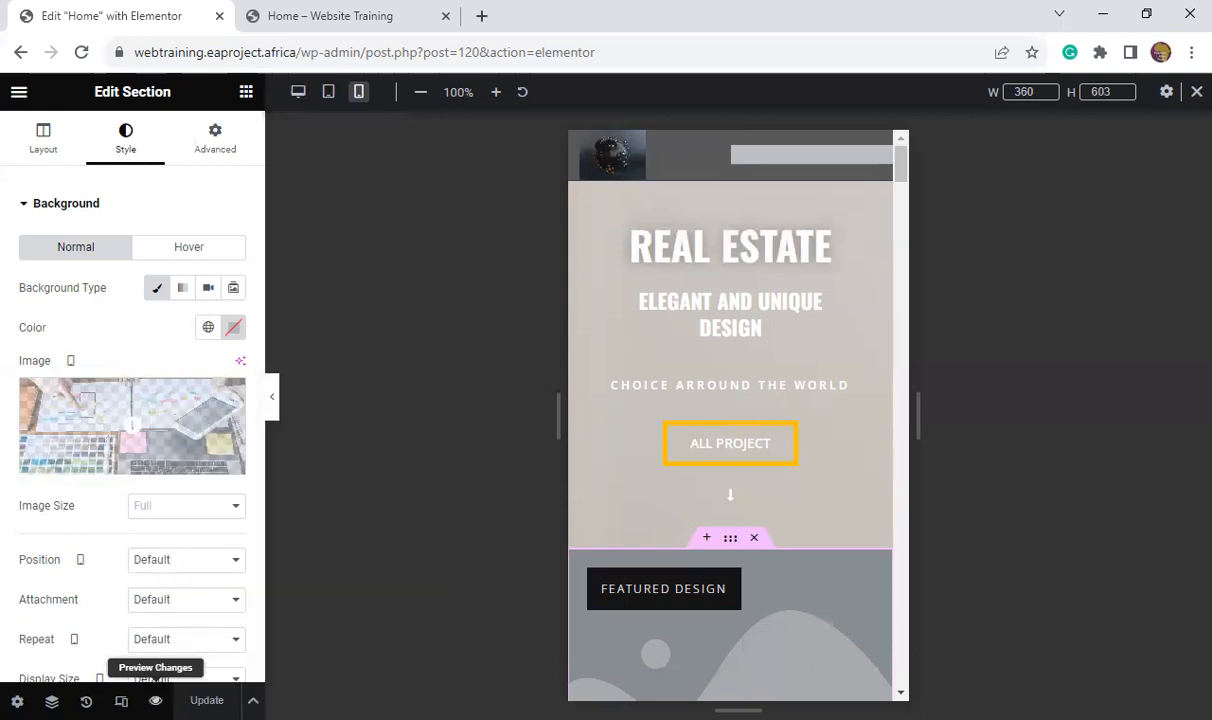
{"action": "left_click", "coordinate": [155, 700]}
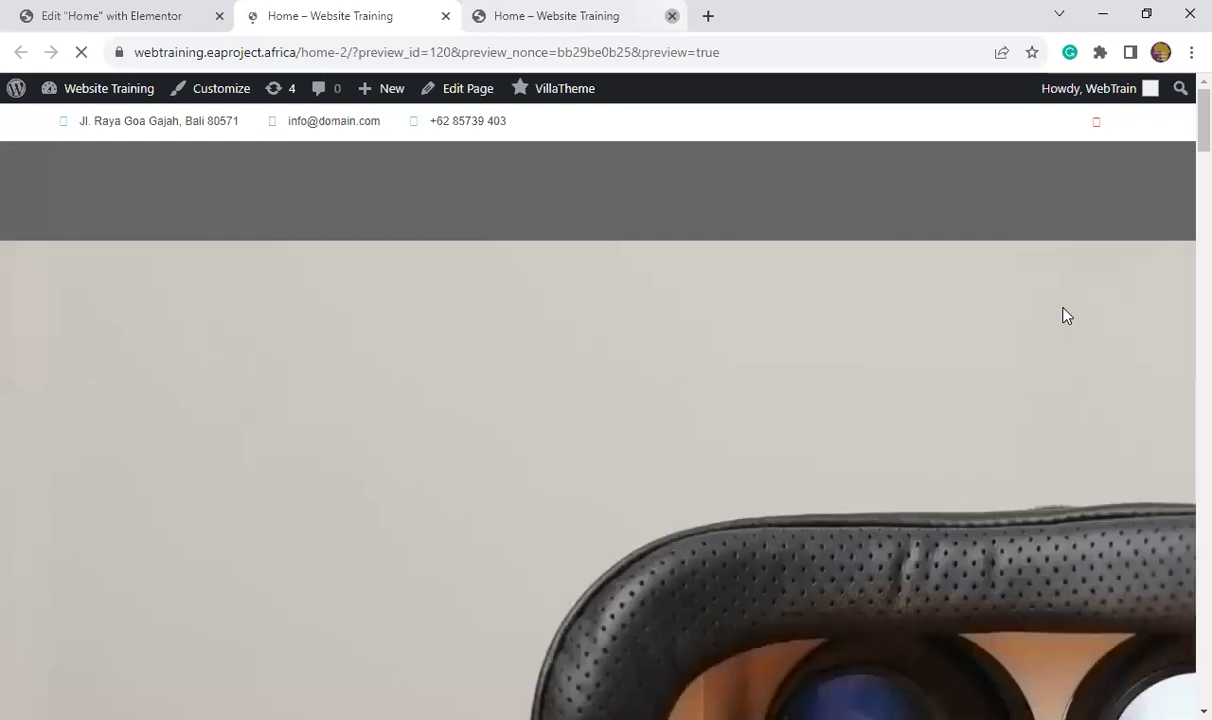
- Check the FEATURED DESIGN section's background on the previewed page and return to the Elementor editor
{"action": "scroll", "coordinate": [1036, 344], "scroll_direction": "down", "scroll_amount": 7}
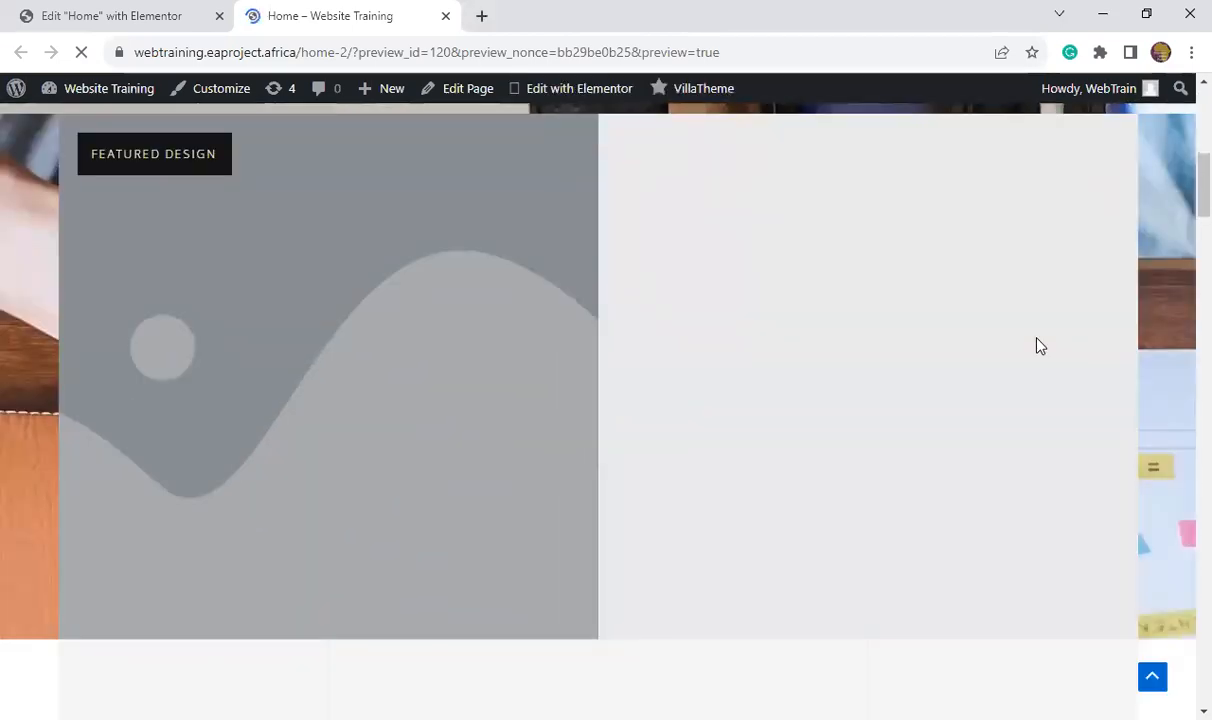
{"action": "scroll", "coordinate": [1036, 344], "scroll_direction": "up", "scroll_amount": 2}
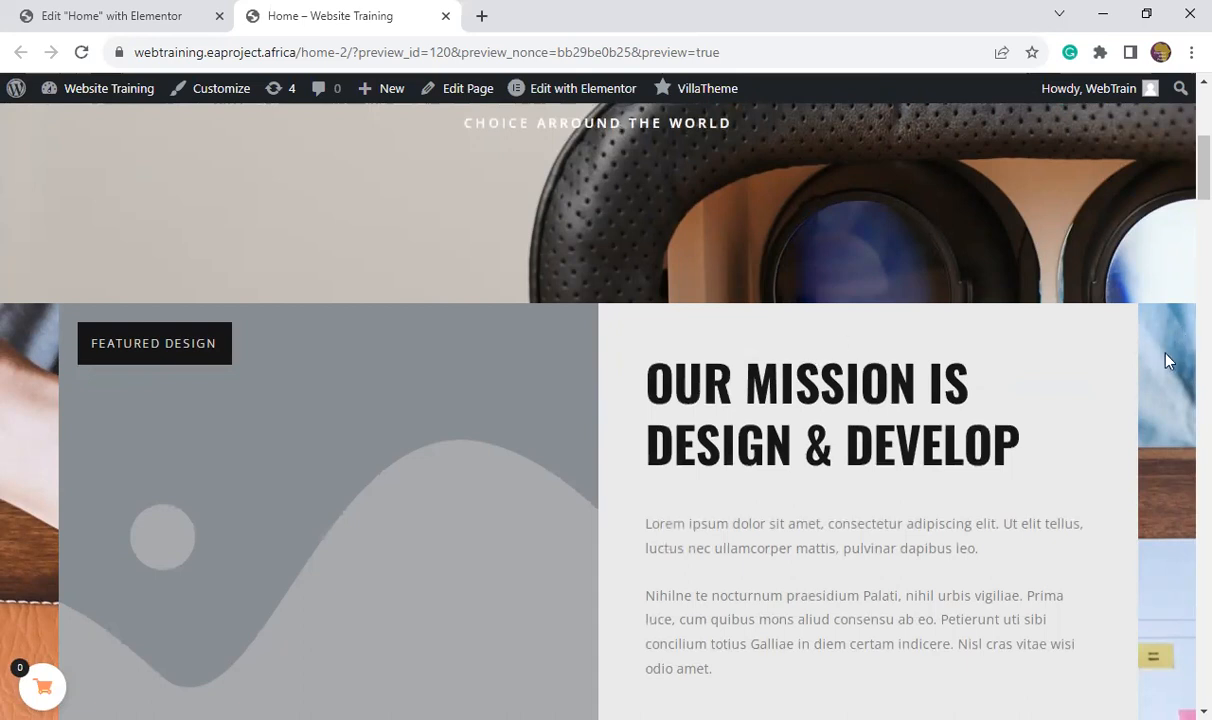
{"action": "scroll", "coordinate": [1168, 360], "scroll_direction": "down", "scroll_amount": 3}
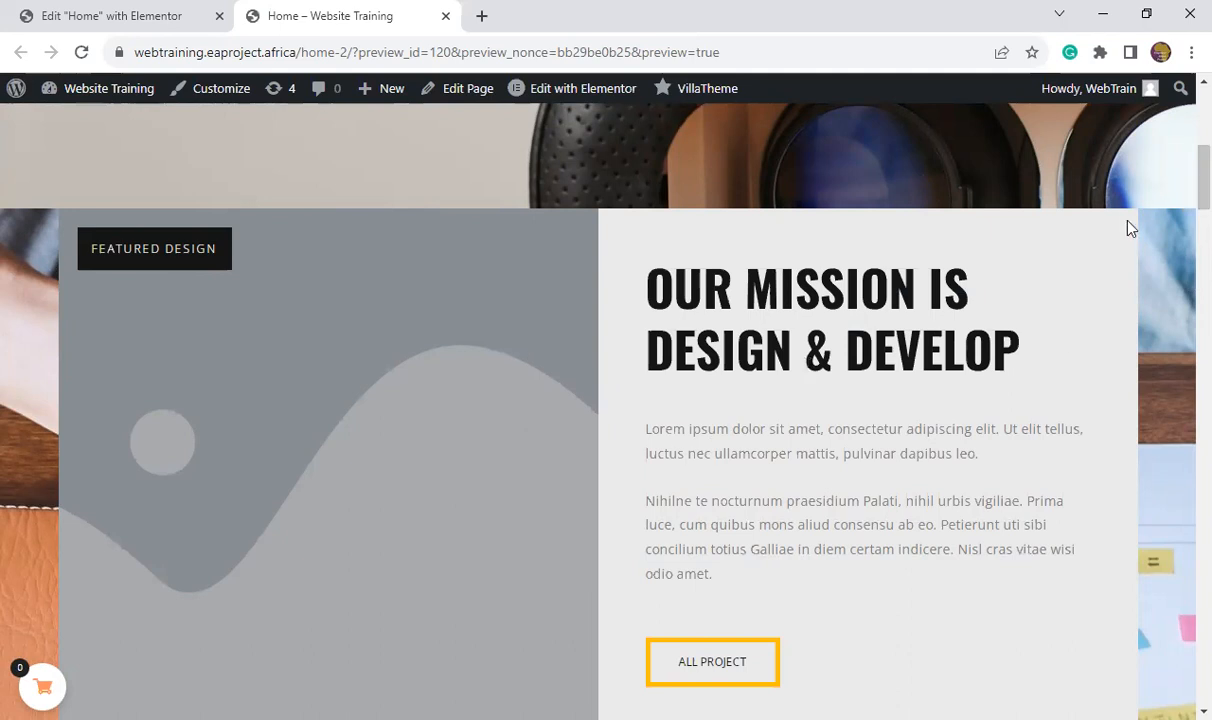
{"action": "left_click", "coordinate": [130, 22]}
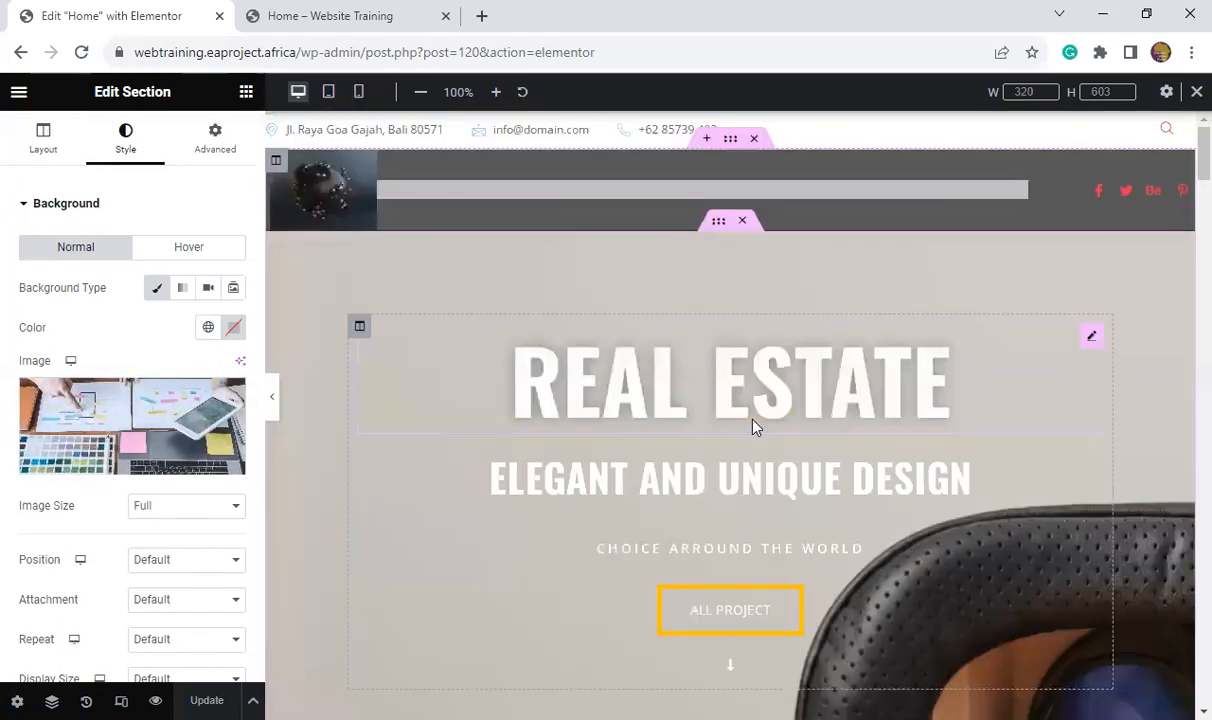
- Replace the background image of the column holding the FEATURED DESIGN label with people-working-in-office.jpg from the media library
{"action": "scroll", "coordinate": [756, 427], "scroll_direction": "down", "scroll_amount": 6}
{"action": "scroll", "coordinate": [800, 375], "scroll_direction": "up", "scroll_amount": 2}
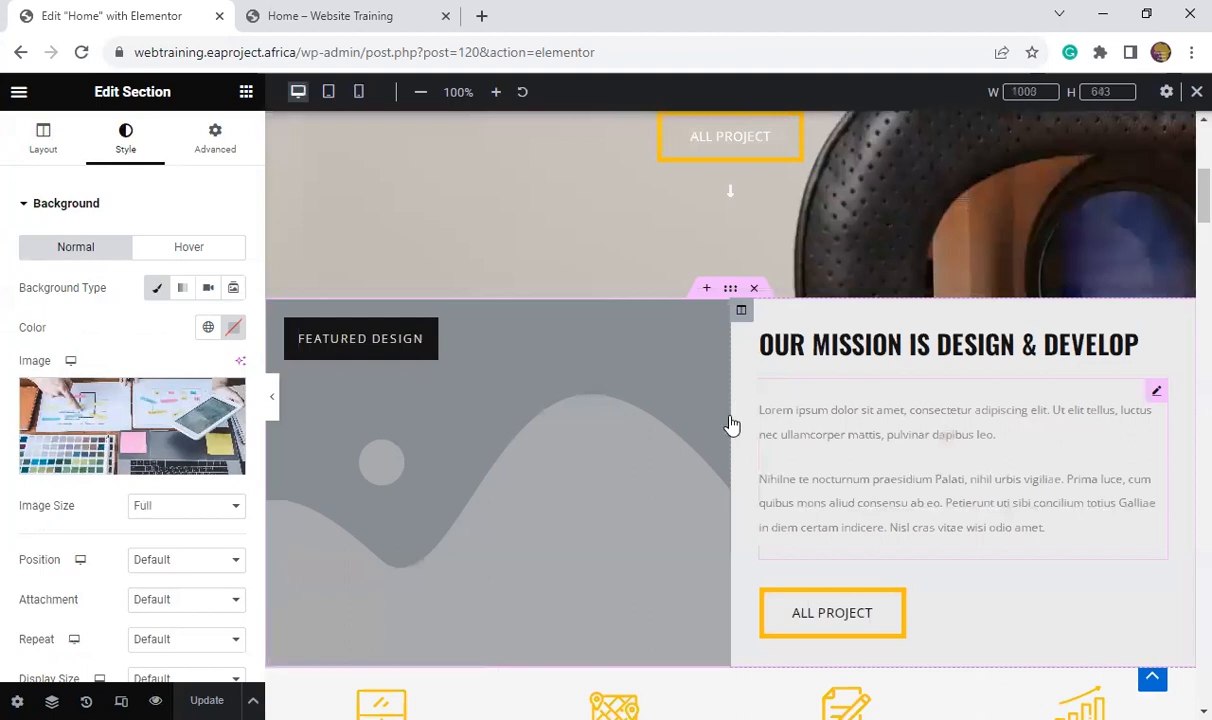
{"action": "scroll", "coordinate": [728, 420], "scroll_direction": "up", "scroll_amount": 1}
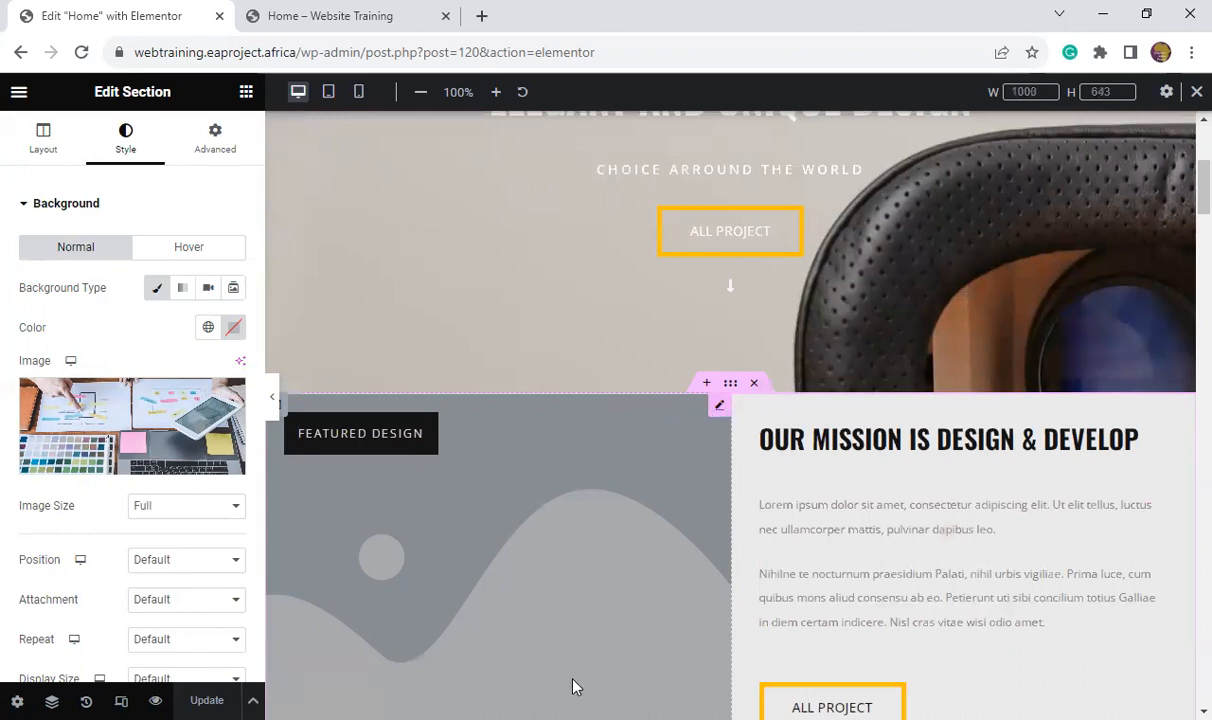
{"action": "scroll", "coordinate": [568, 628], "scroll_direction": "down", "scroll_amount": 3}
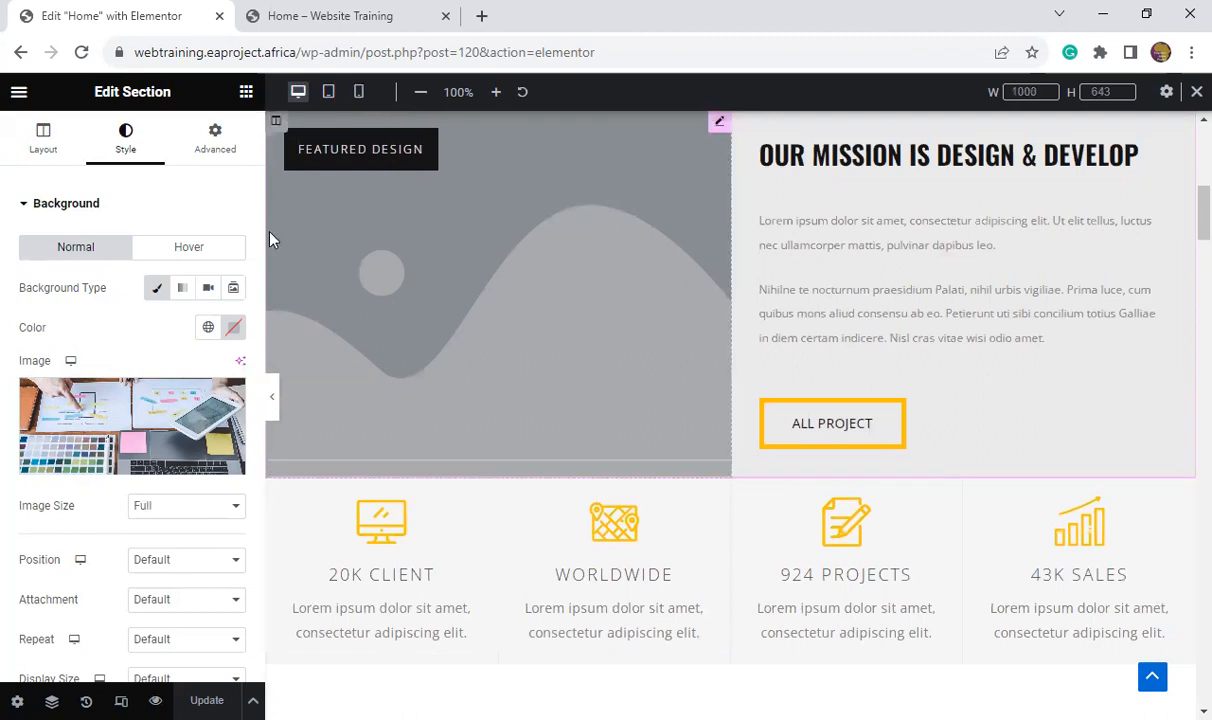
{"action": "left_click", "coordinate": [277, 140]}
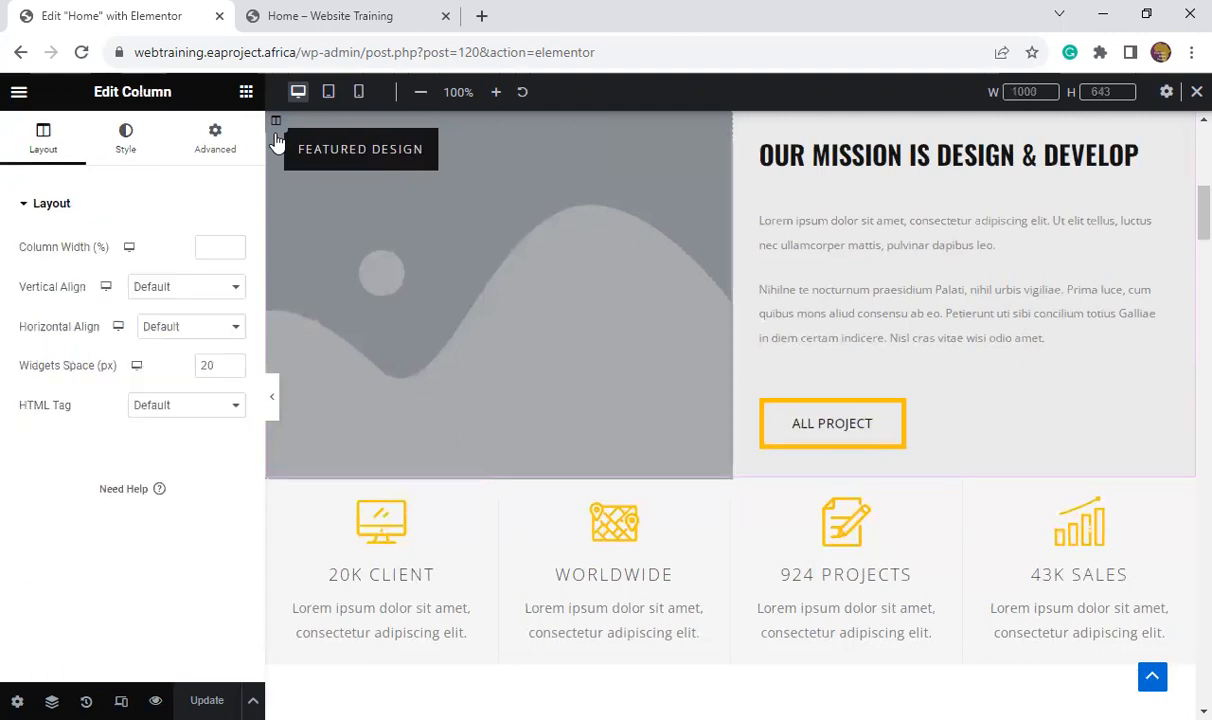
{"action": "left_click", "coordinate": [128, 150]}
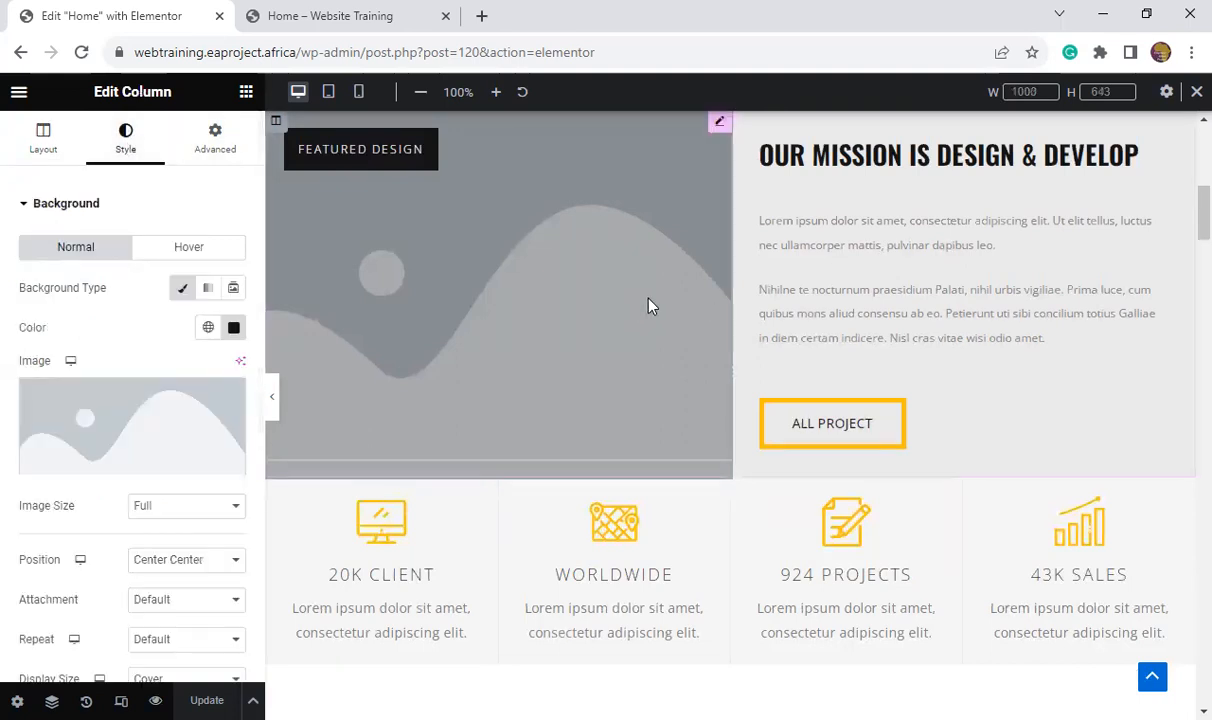
{"action": "scroll", "coordinate": [585, 293], "scroll_direction": "up", "scroll_amount": 1}
{"action": "scroll", "coordinate": [585, 293], "scroll_direction": "up", "scroll_amount": 3}
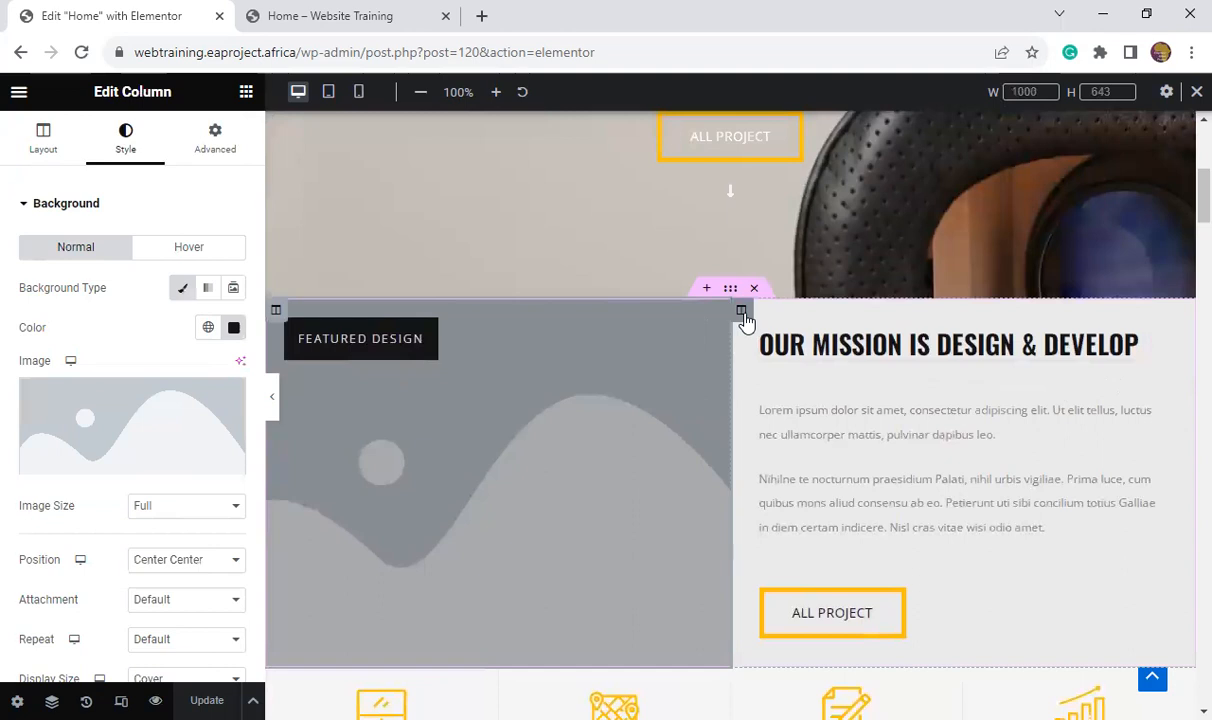
{"action": "mouse_move", "coordinate": [111, 395]}
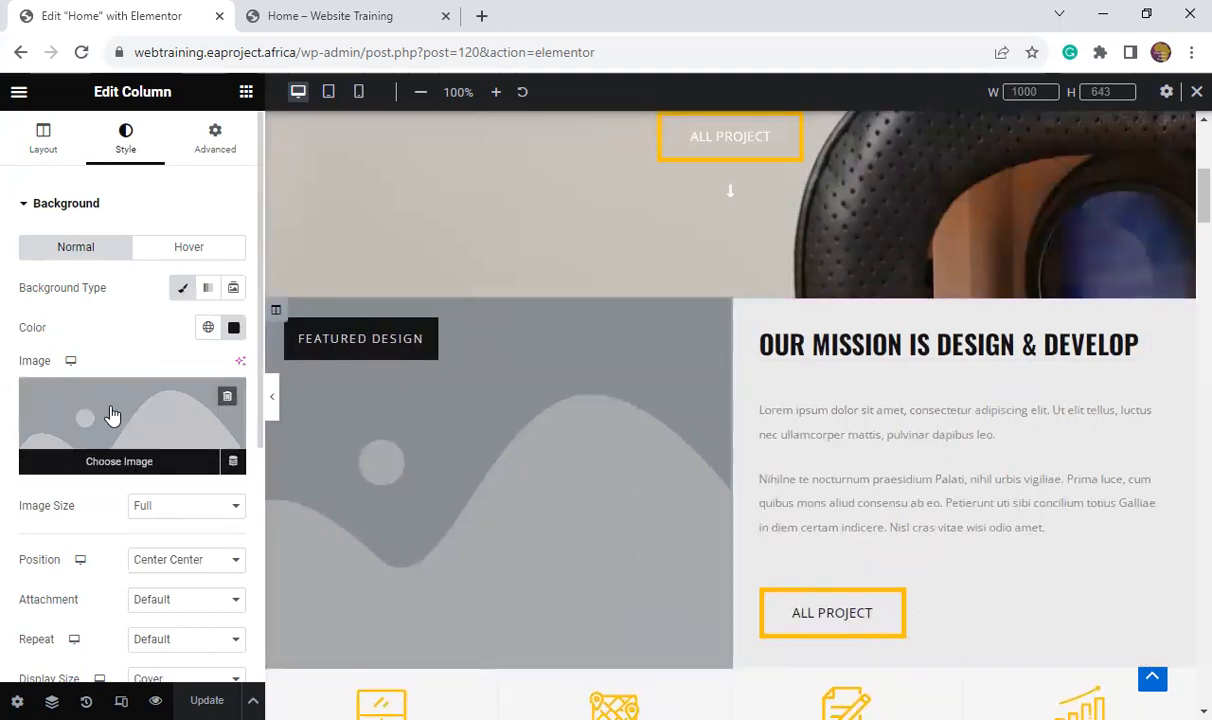
{"action": "left_click", "coordinate": [112, 415]}
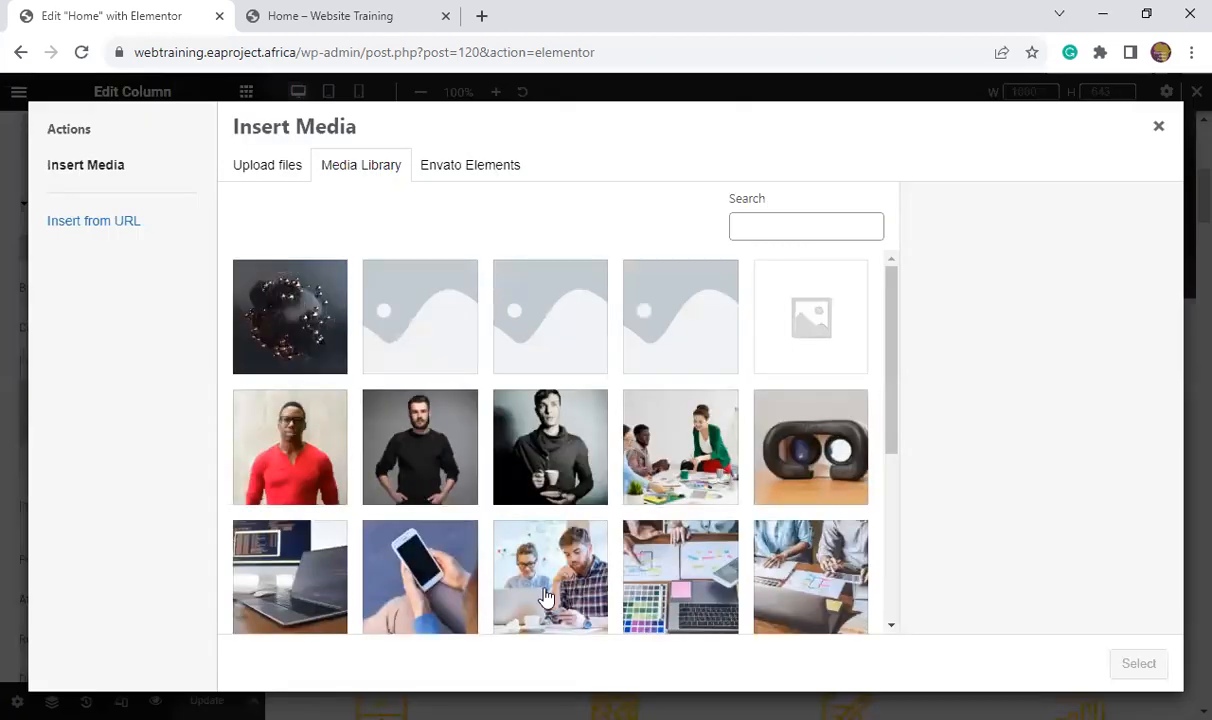
{"action": "left_click", "coordinate": [550, 592]}
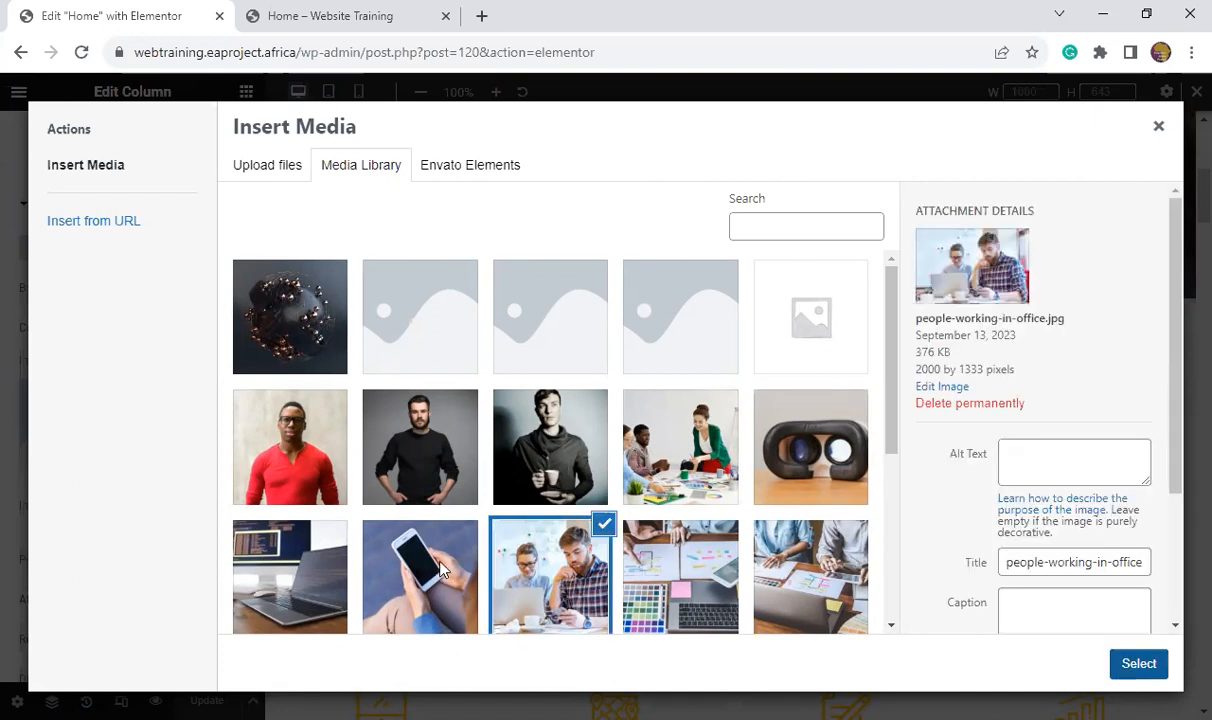
{"action": "key", "text": "Return"}
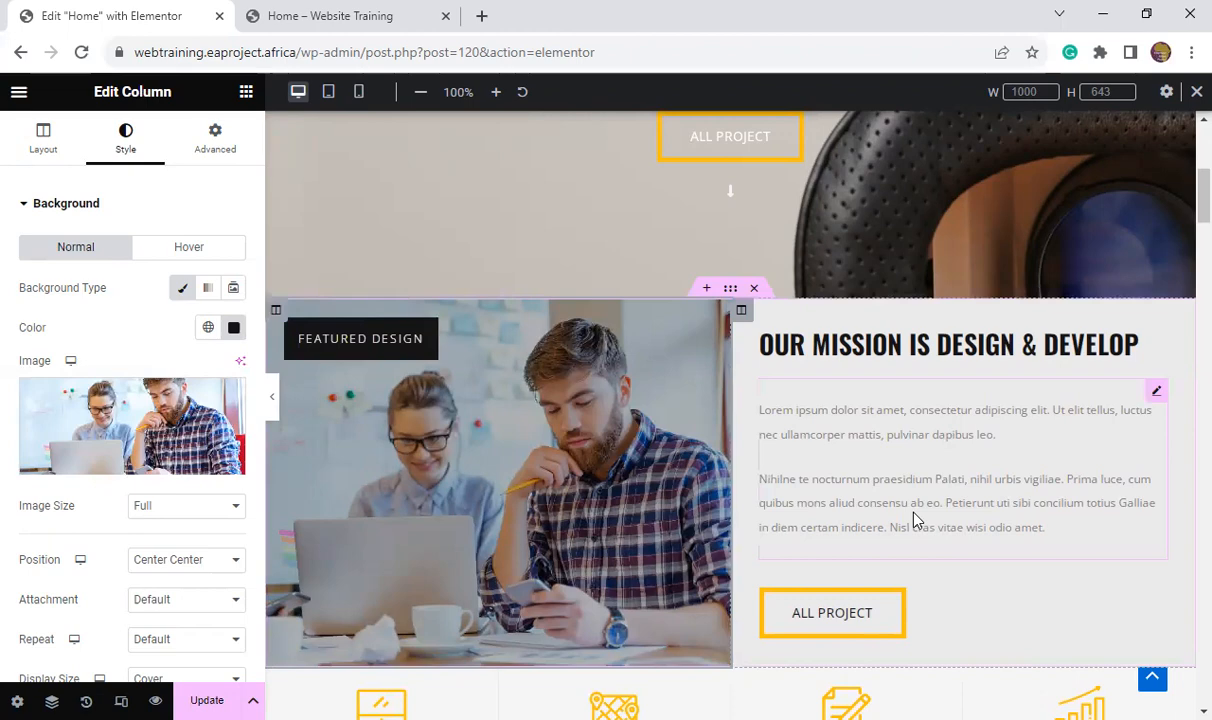
- Examine the sections around the FEATURED DESIGN column in the editor and on the reloaded preview page
{"action": "scroll", "coordinate": [834, 494], "scroll_direction": "down", "scroll_amount": 4}
{"action": "scroll", "coordinate": [830, 485], "scroll_direction": "up", "scroll_amount": 6}
{"action": "scroll", "coordinate": [718, 650], "scroll_direction": "down", "scroll_amount": 1}
{"action": "scroll", "coordinate": [718, 650], "scroll_direction": "down", "scroll_amount": 7}
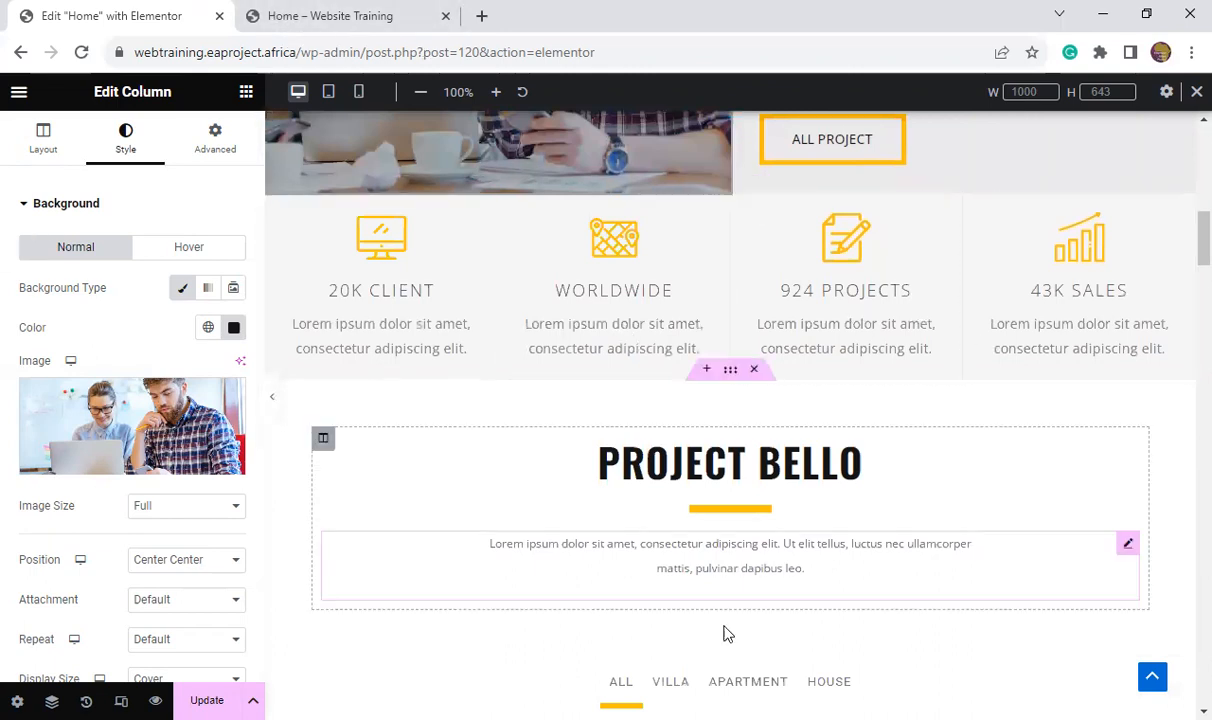
{"action": "scroll", "coordinate": [950, 565], "scroll_direction": "up", "scroll_amount": 6}
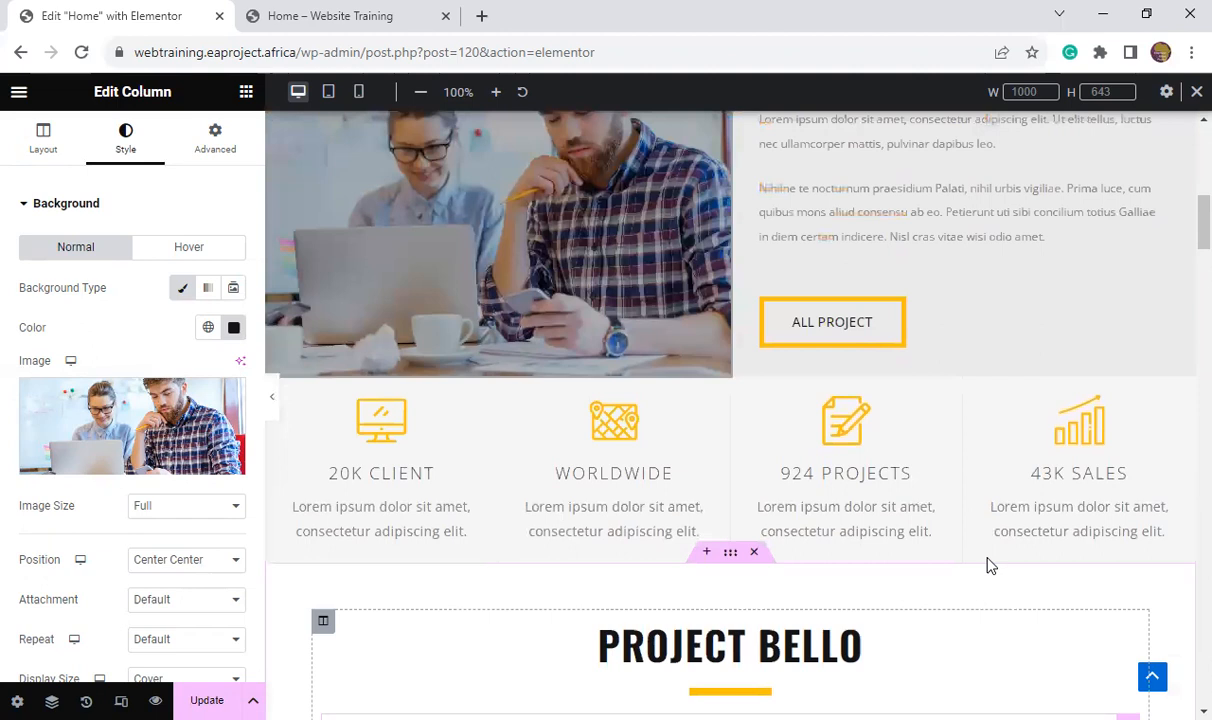
{"action": "left_click", "coordinate": [352, 14]}
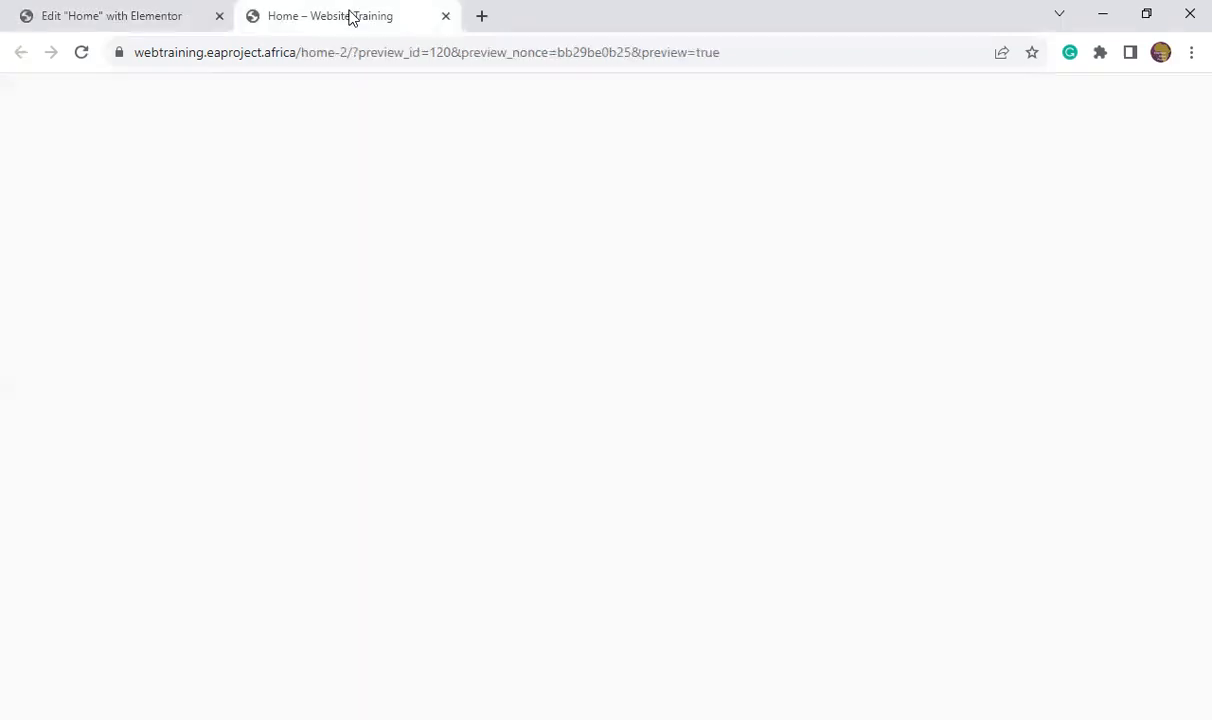
{"action": "left_click", "coordinate": [82, 53]}
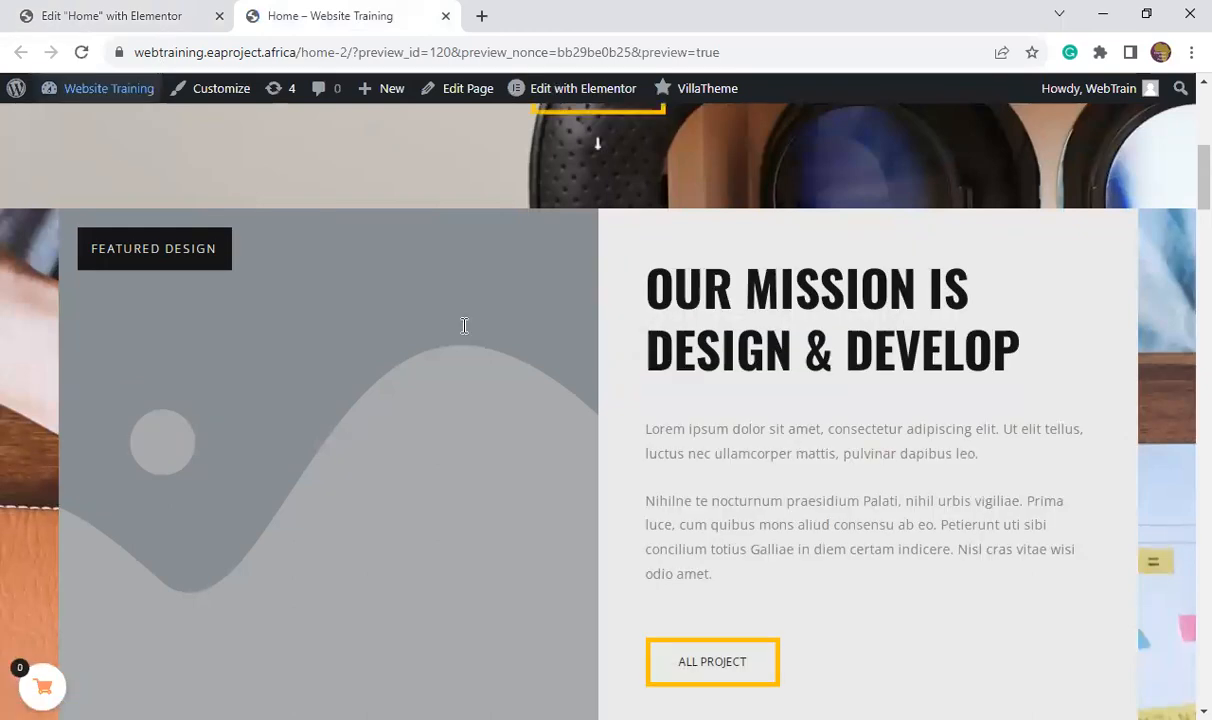
{"action": "key", "text": "ctrl+Tab"}
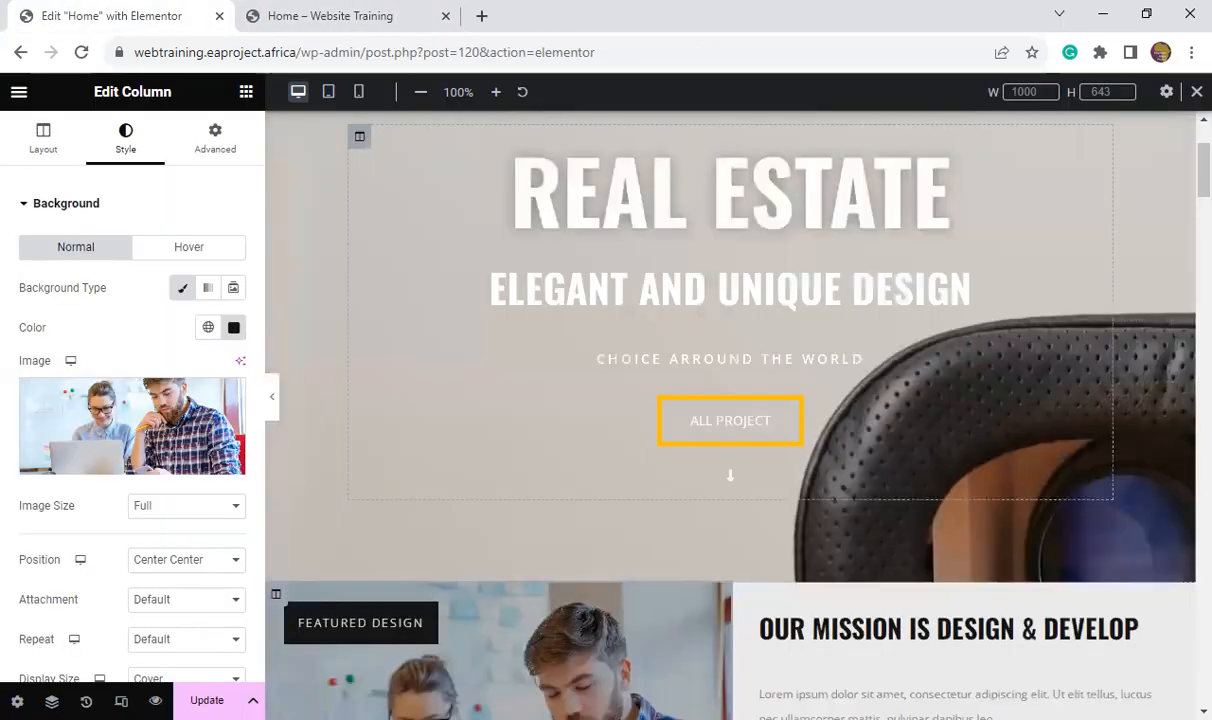
- Save the page changes and check the FEATURED DESIGN column and the sections below it in the preview
{"action": "scroll", "coordinate": [132, 400], "scroll_direction": "down", "scroll_amount": 3}
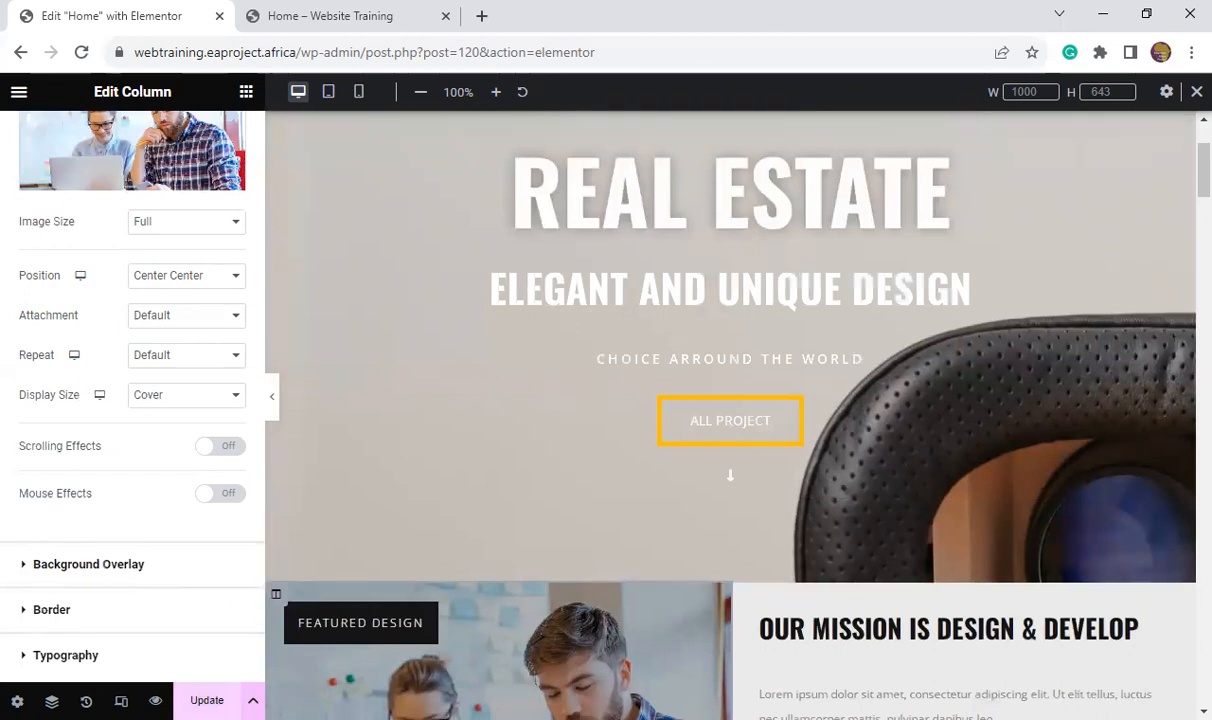
{"action": "key", "text": "ctrl+s"}
{"action": "left_click", "coordinate": [365, 27]}
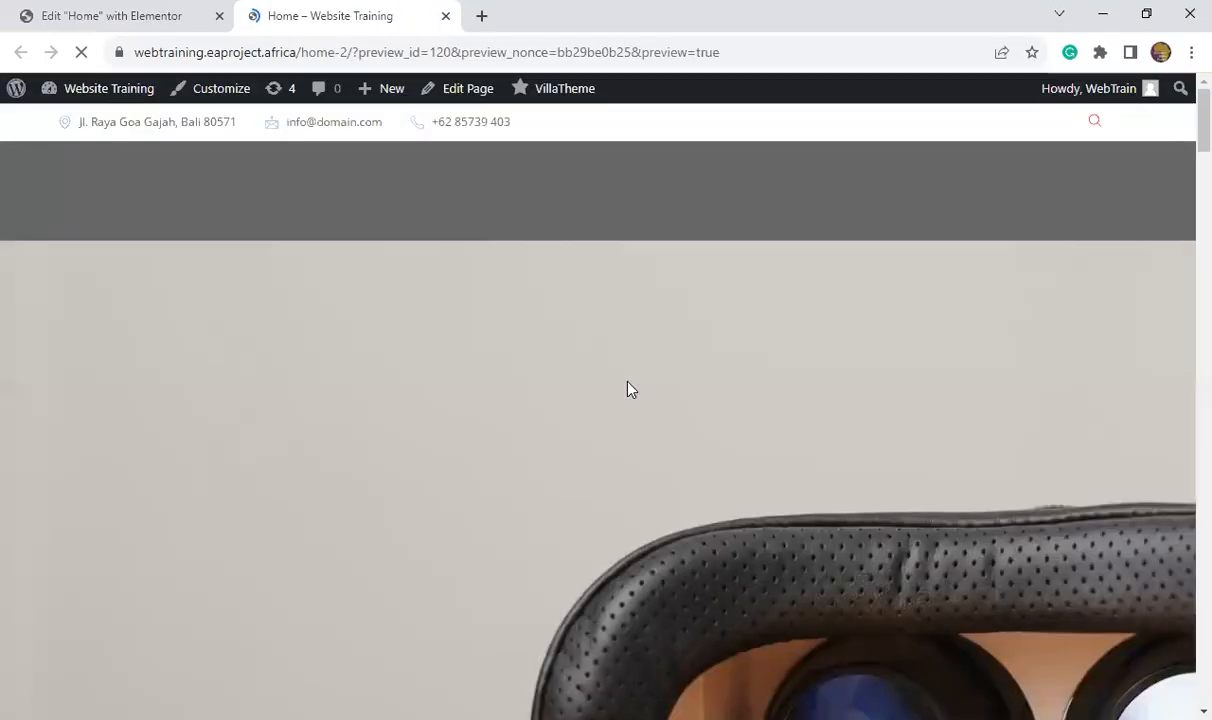
{"action": "scroll", "coordinate": [630, 390], "scroll_direction": "down", "scroll_amount": 4}
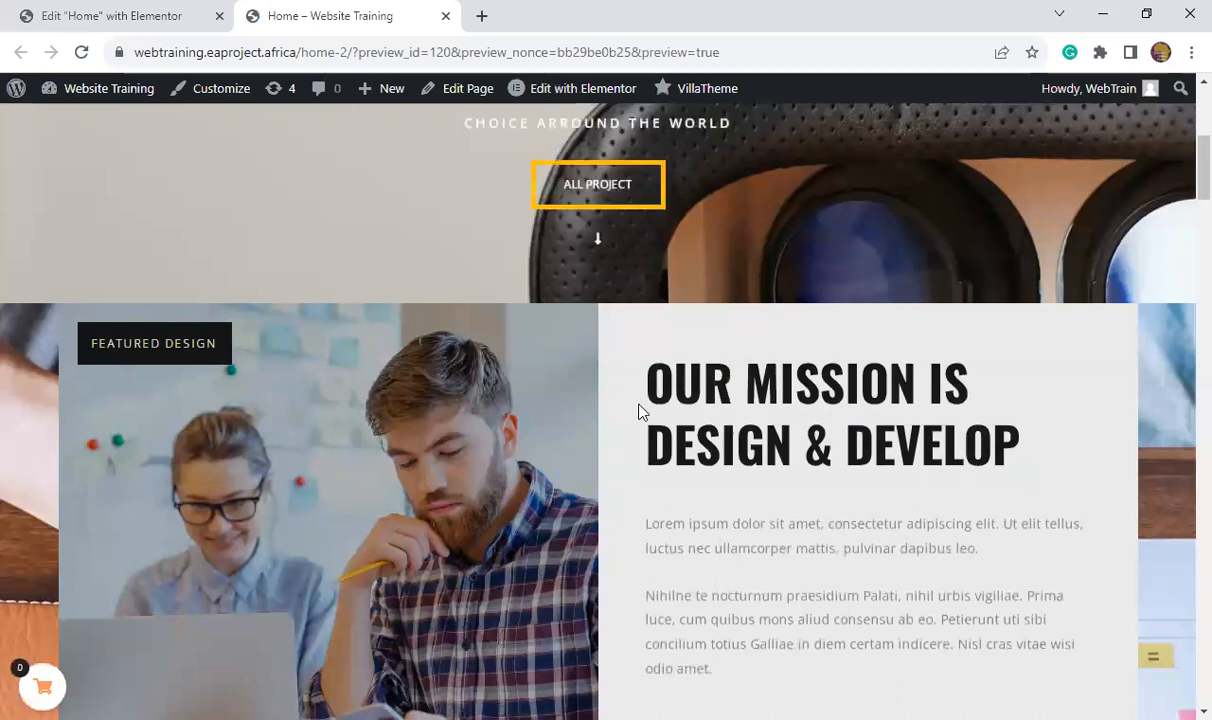
{"action": "scroll", "coordinate": [641, 411], "scroll_direction": "down", "scroll_amount": 3}
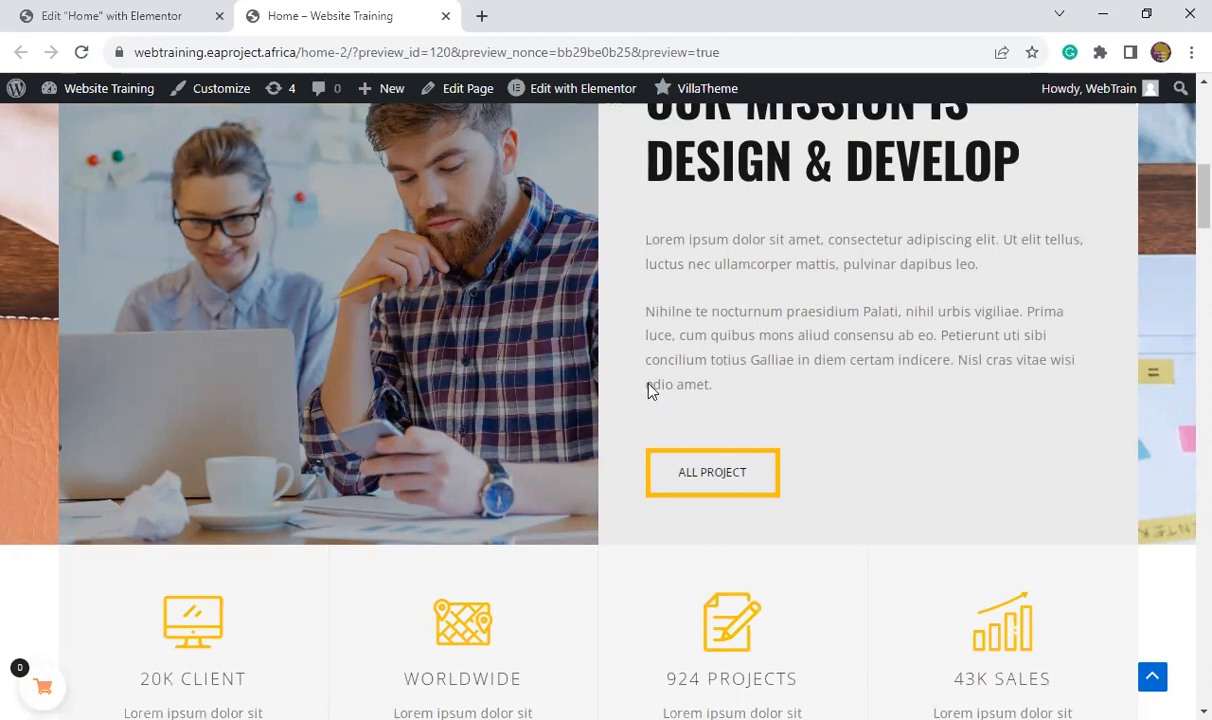
{"action": "scroll", "coordinate": [649, 390], "scroll_direction": "down", "scroll_amount": 2}
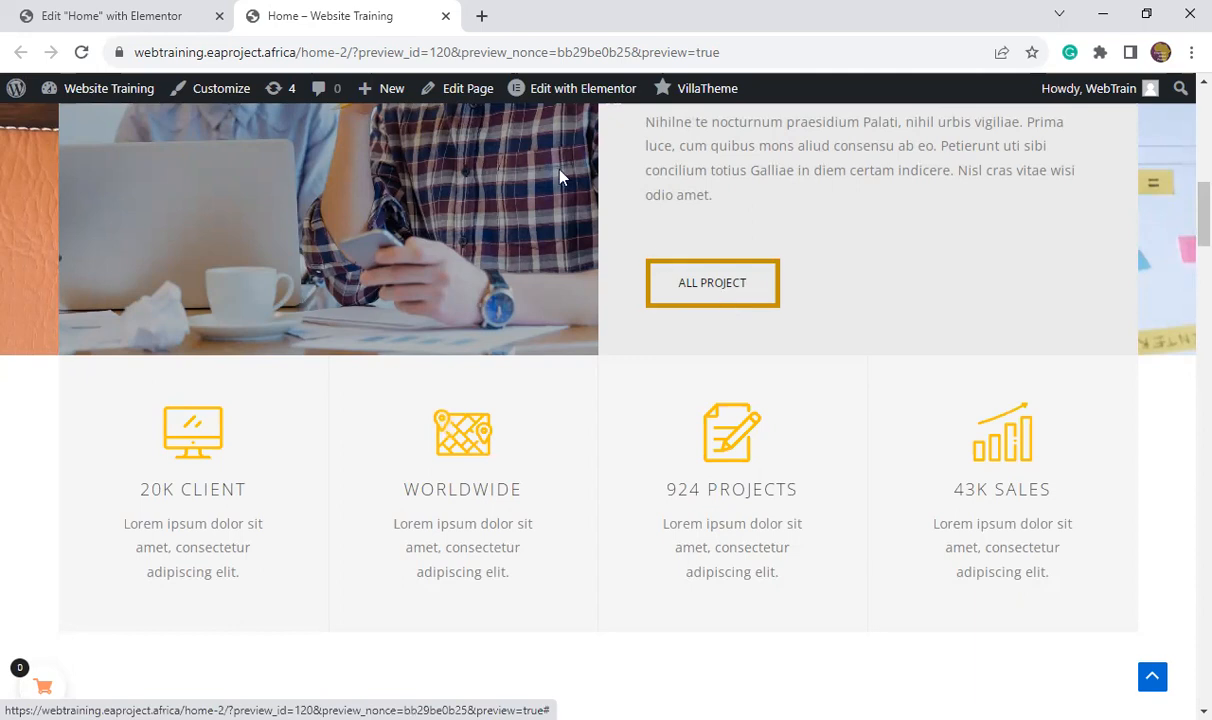
- Open eaproject.africa in a new browser tab, copy its address and close that tab
{"action": "left_click", "coordinate": [481, 18]}
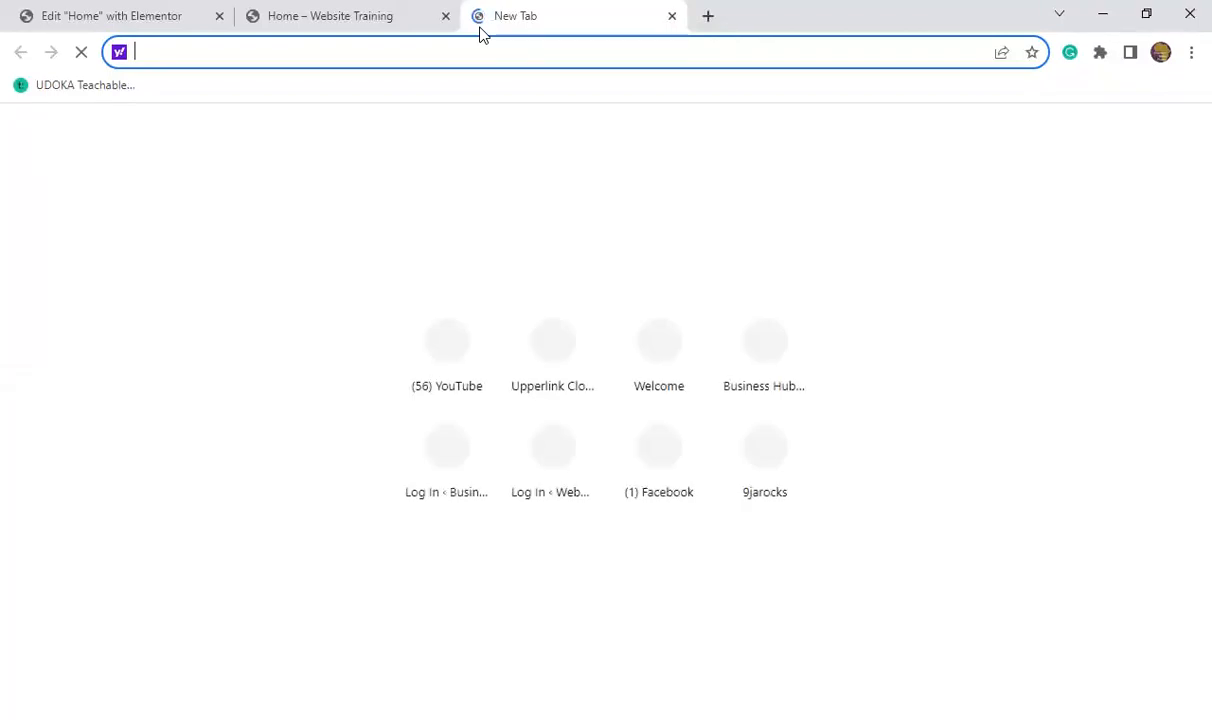
{"action": "type", "text": "eaproject.africa"}
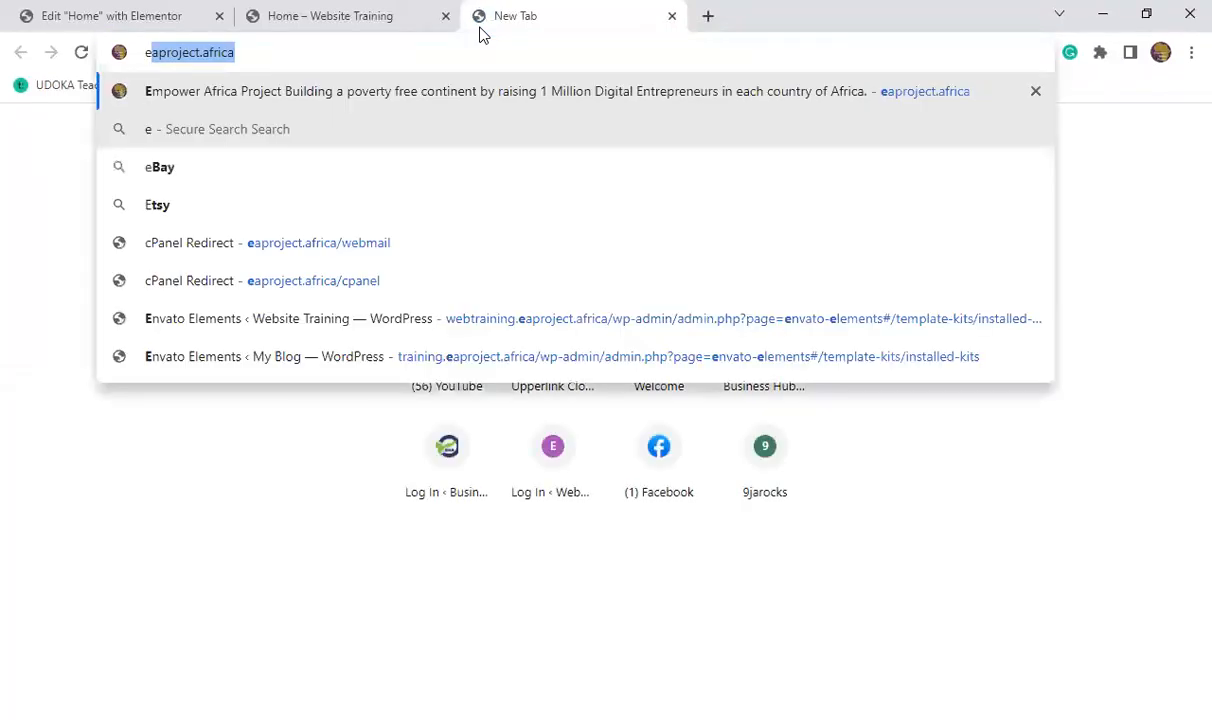
{"action": "key", "text": "Return"}
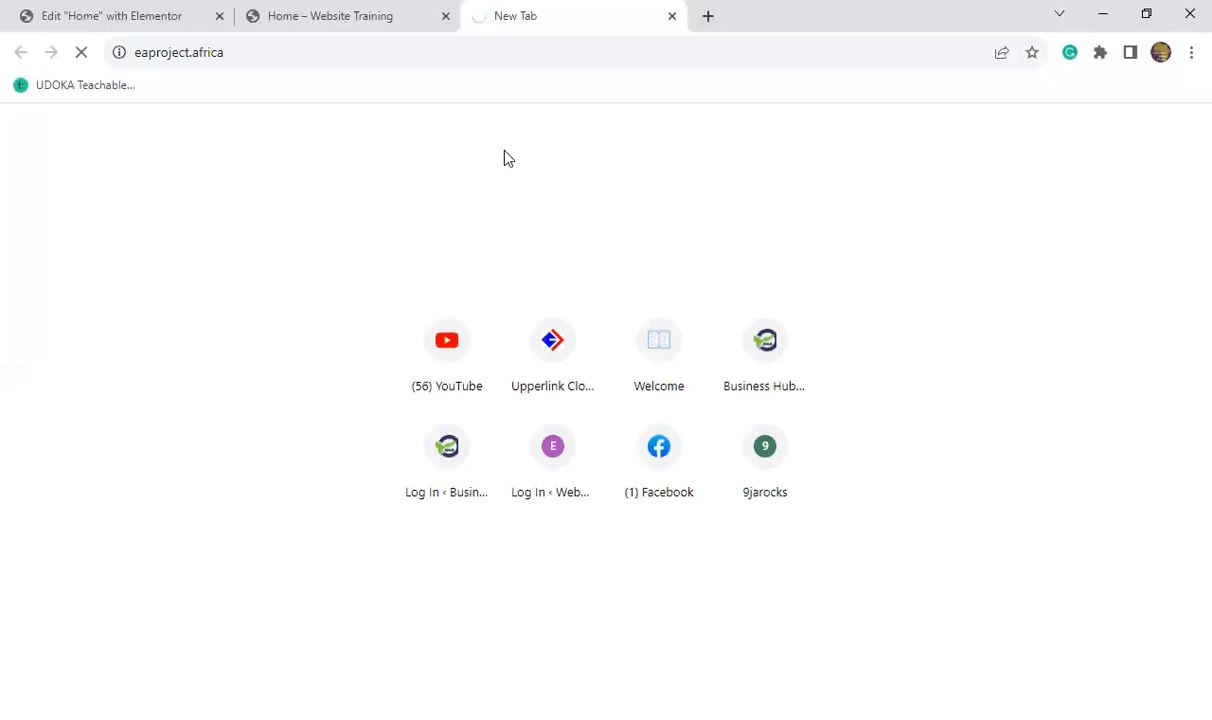
{"action": "left_click", "coordinate": [151, 54]}
{"action": "key", "text": "ctrl+c"}
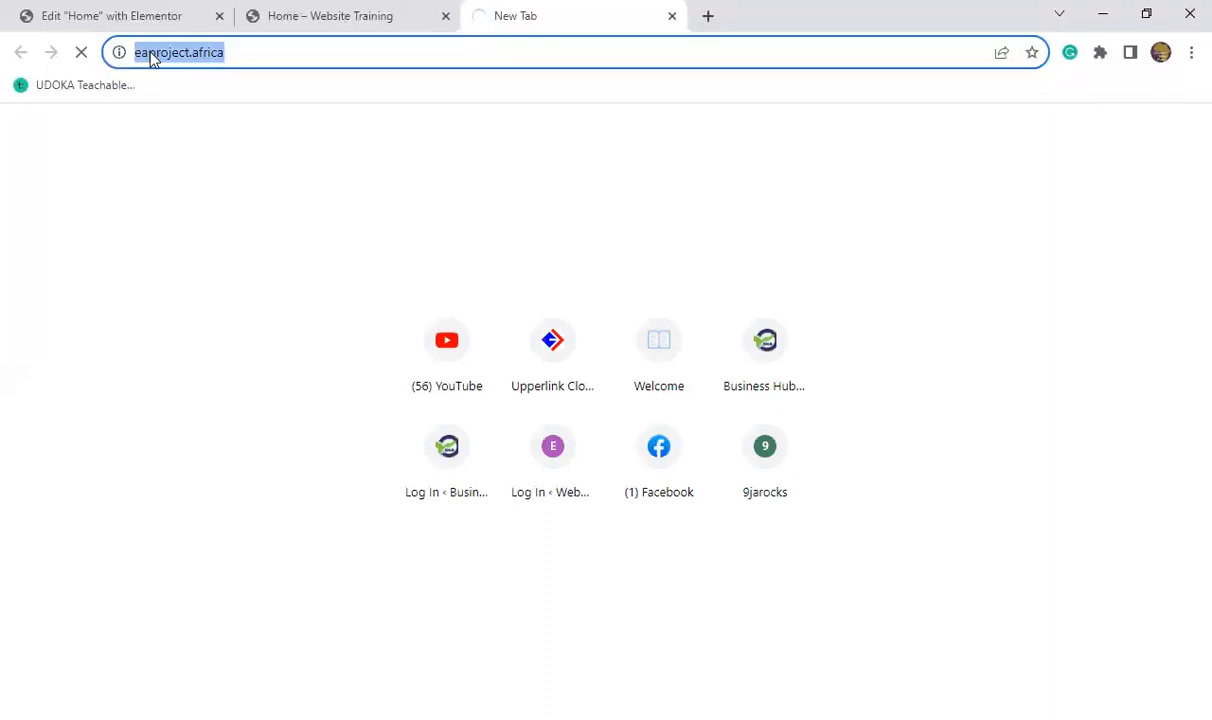
{"action": "left_click", "coordinate": [671, 18]}
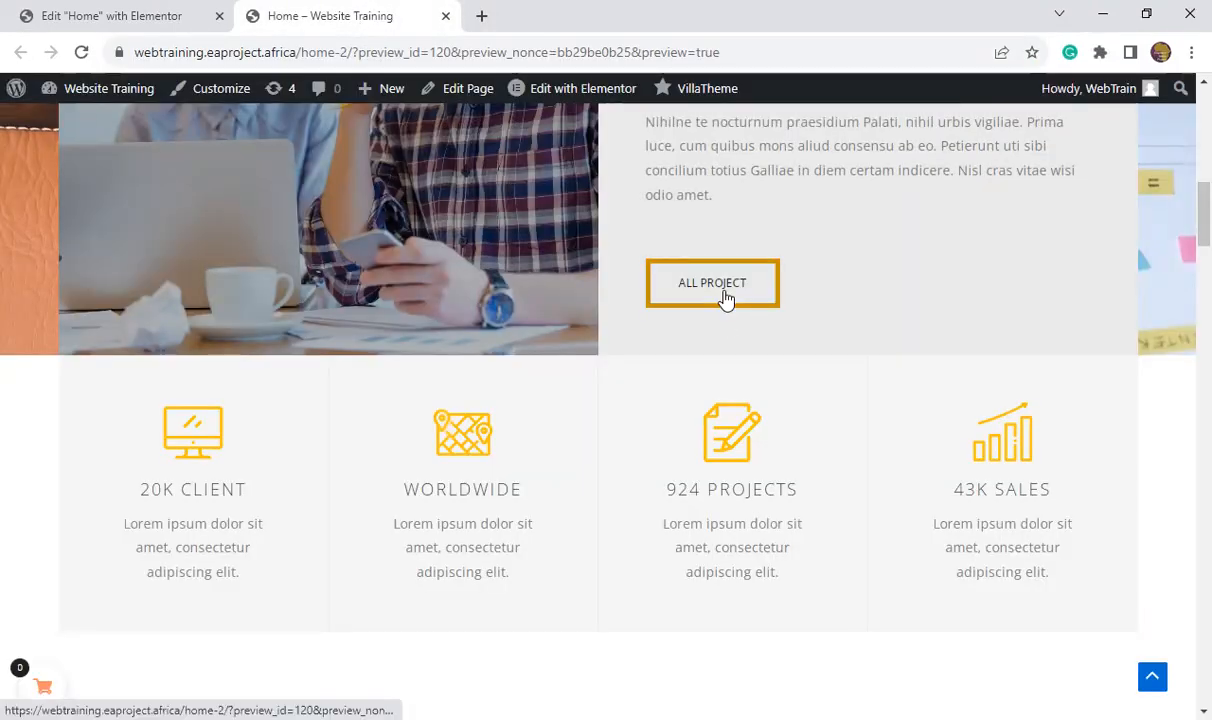
{"action": "left_click", "coordinate": [92, 15]}
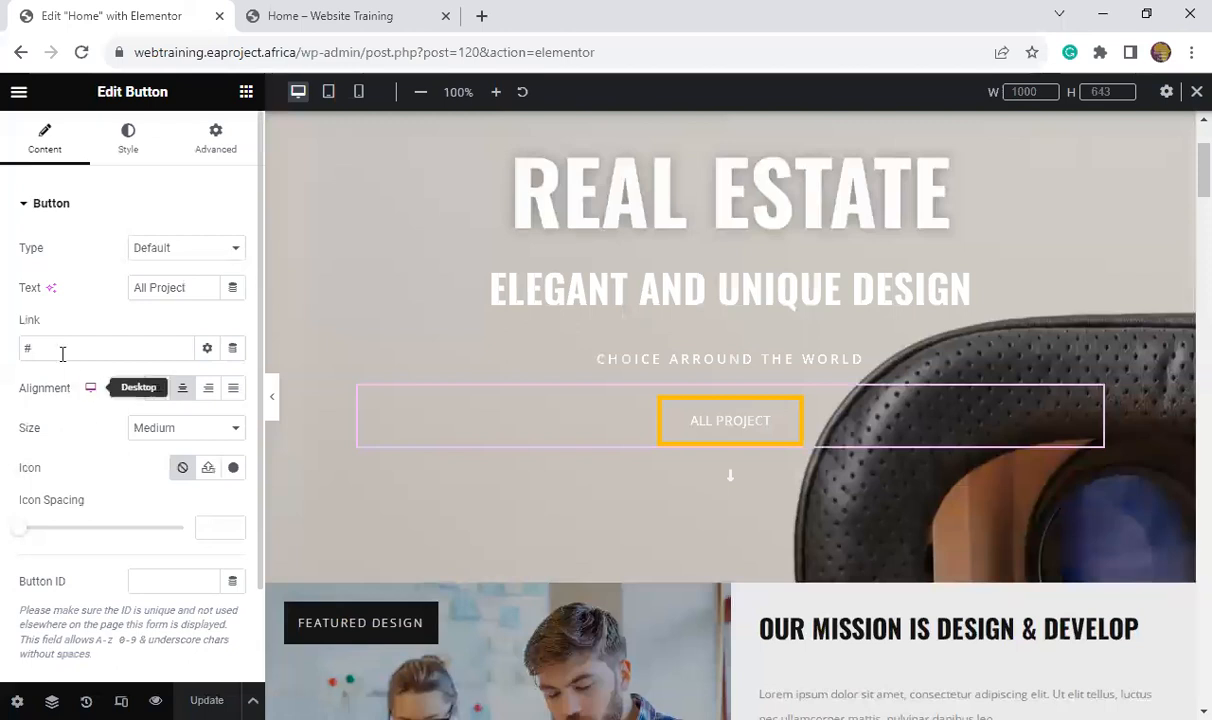
{"action": "left_click_drag", "start_coordinate": [49, 349], "coordinate": [8, 354]}
{"action": "key", "text": "ctrl+v"}
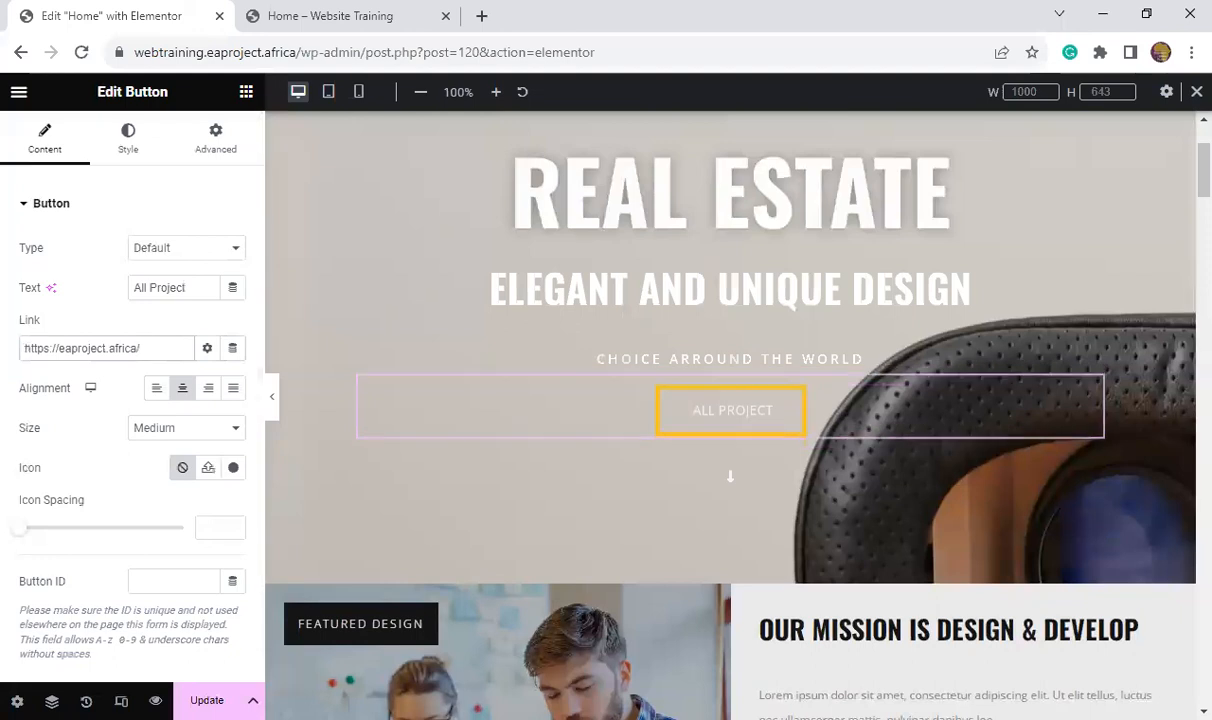
{"action": "left_click", "coordinate": [208, 350]}
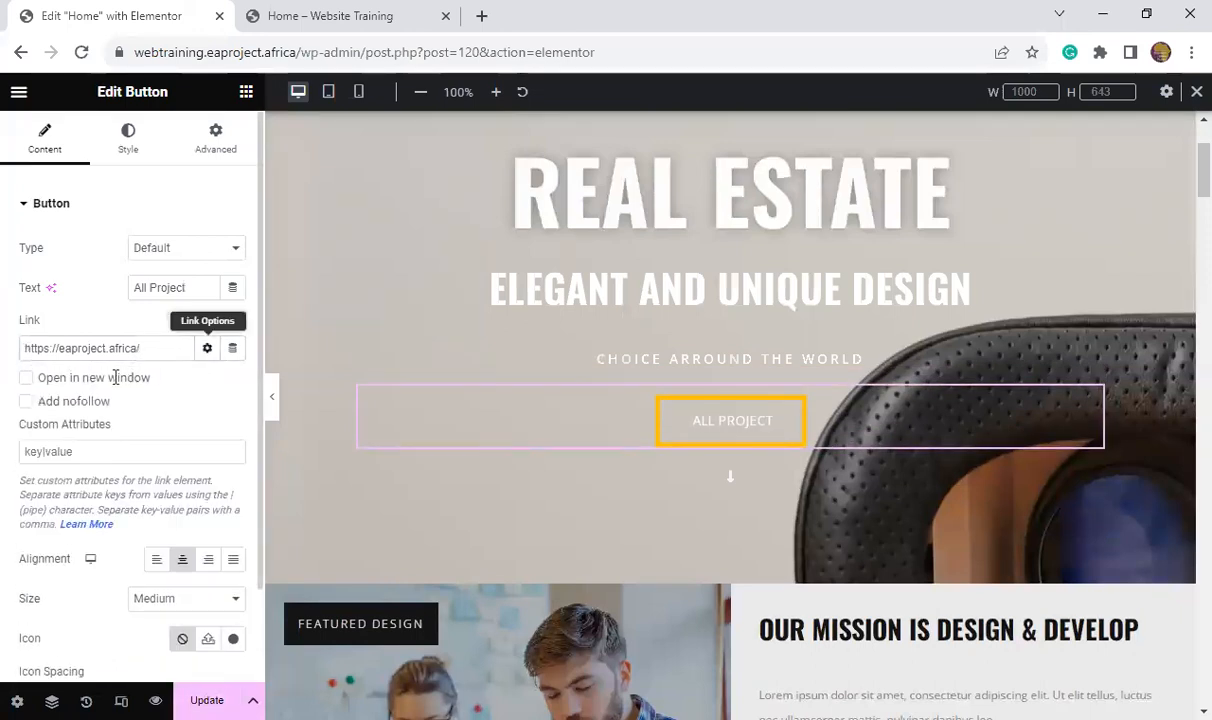
{"action": "left_click", "coordinate": [27, 379]}
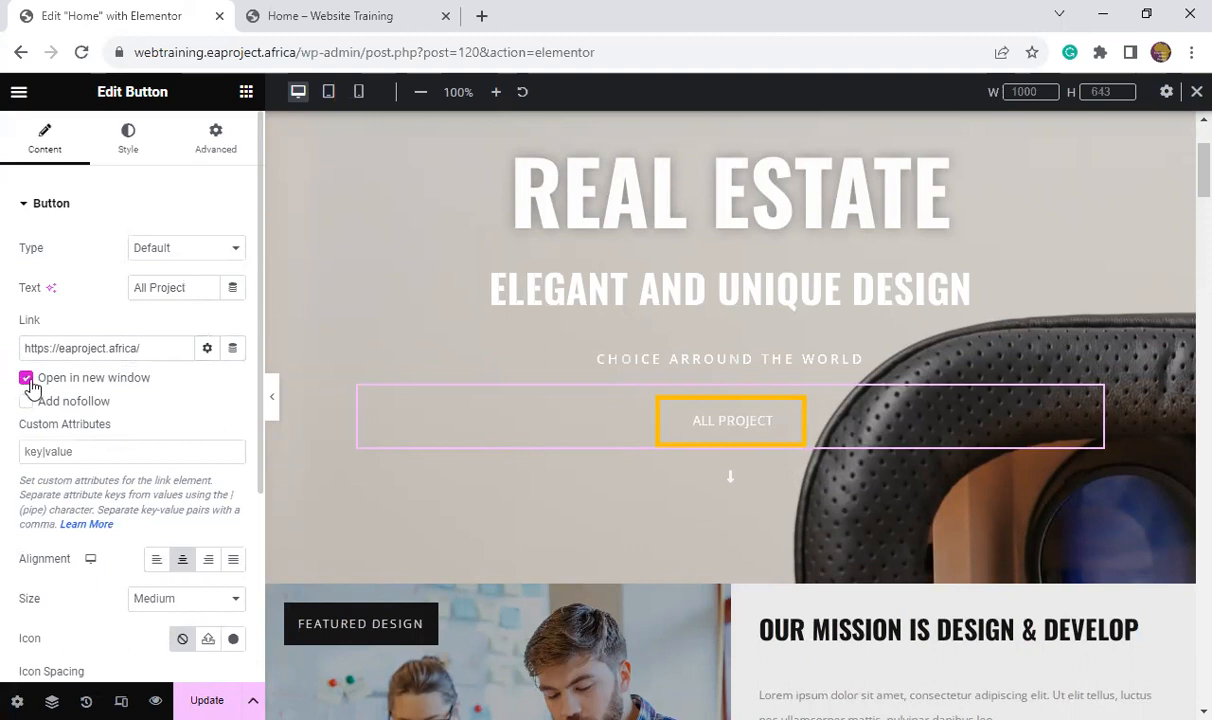
{"action": "left_click", "coordinate": [207, 700]}
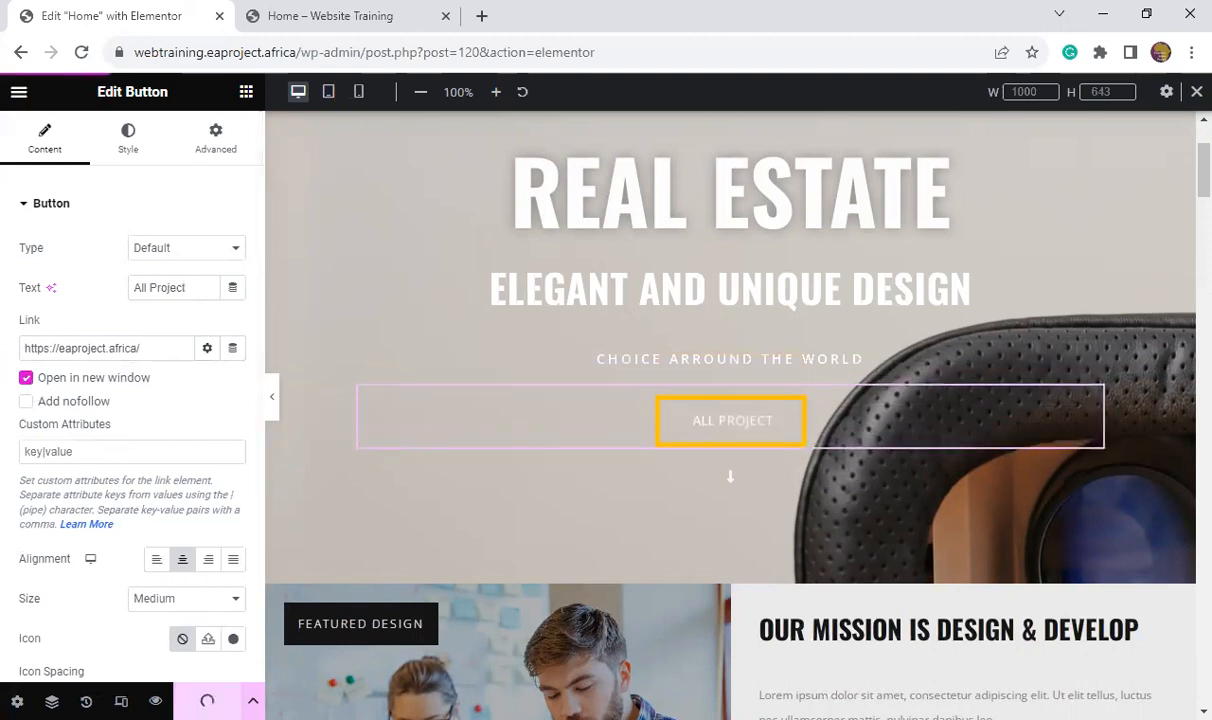
- Test the ALL PROJECT button of the mission section on the previewed page, and reload the preview to recheck it
{"action": "left_click", "coordinate": [352, 19]}
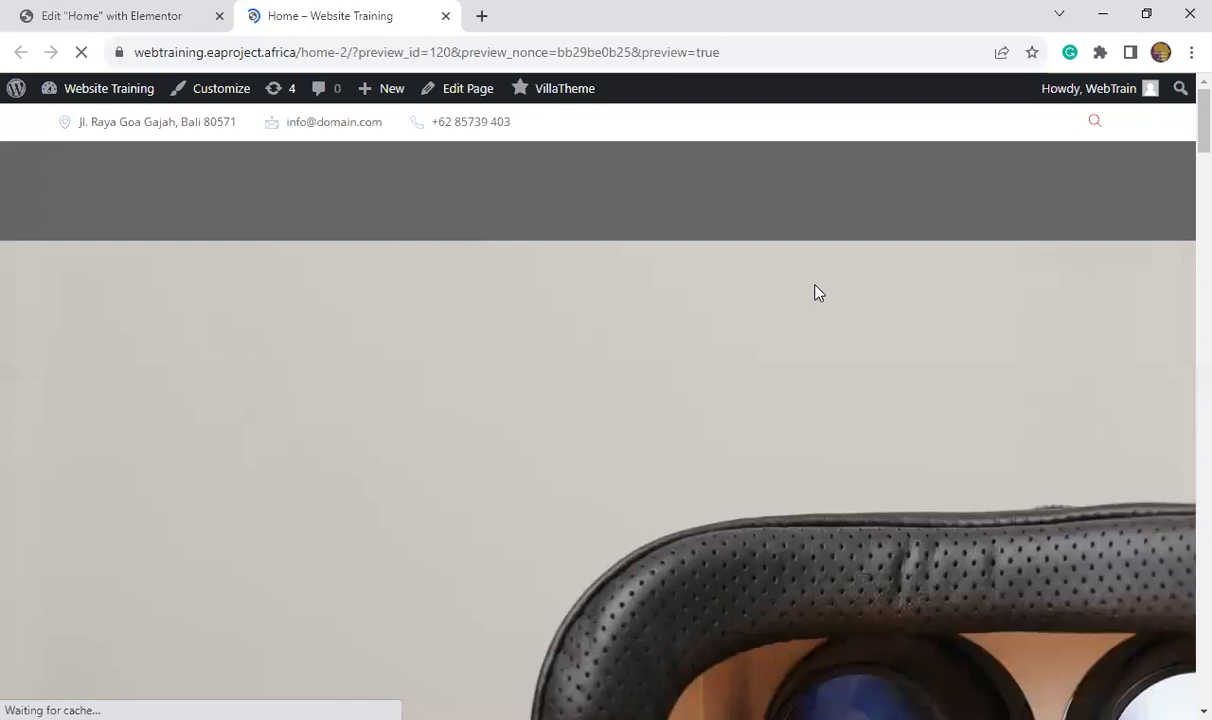
{"action": "scroll", "coordinate": [815, 292], "scroll_direction": "down", "scroll_amount": 4}
{"action": "scroll", "coordinate": [815, 292], "scroll_direction": "down", "scroll_amount": 6}
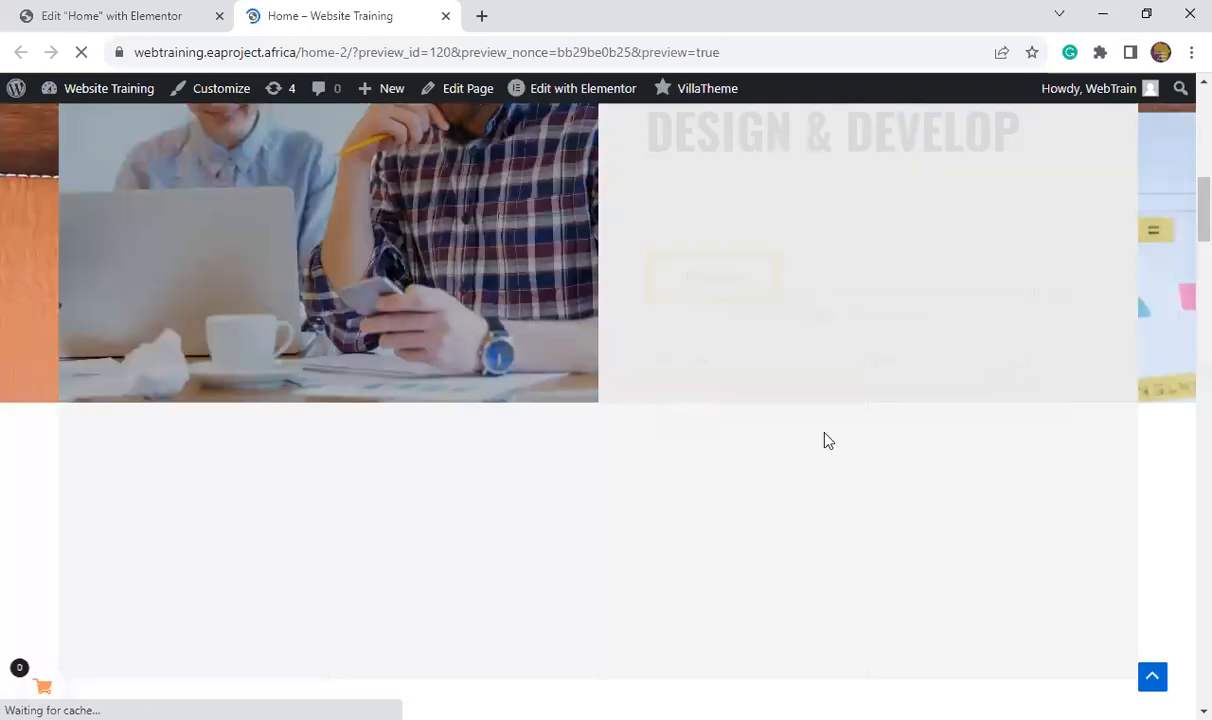
{"action": "left_click", "coordinate": [733, 295]}
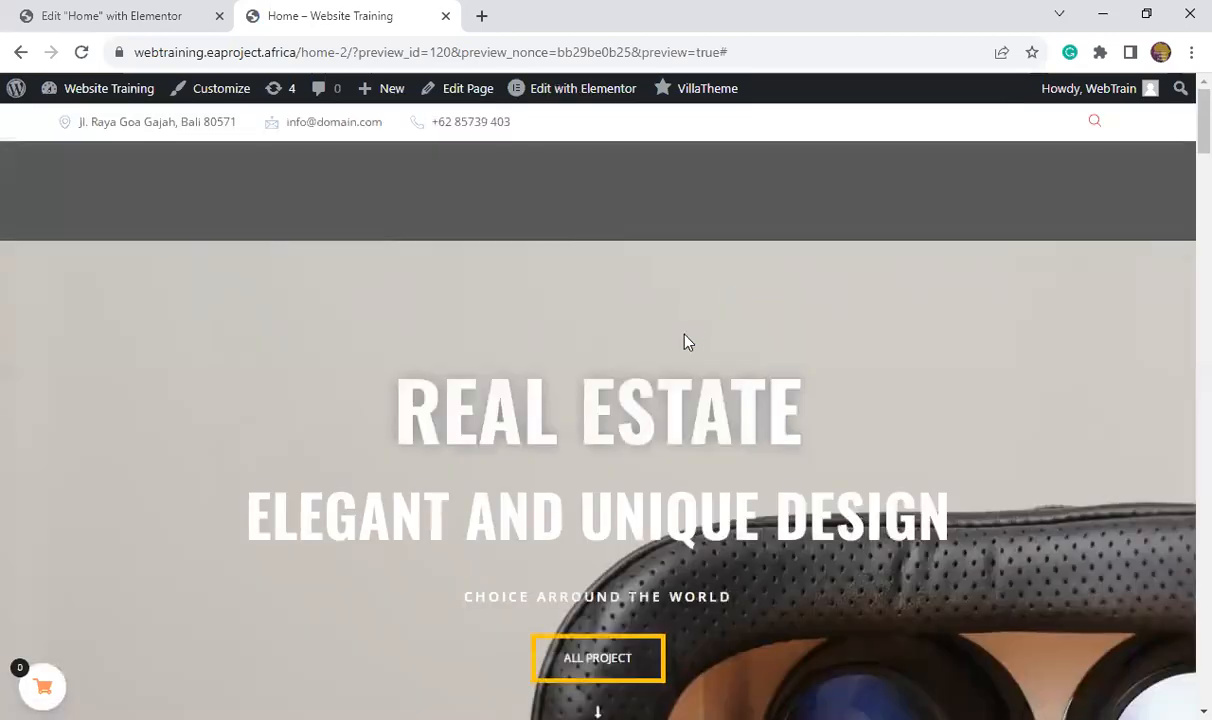
{"action": "left_click", "coordinate": [81, 55]}
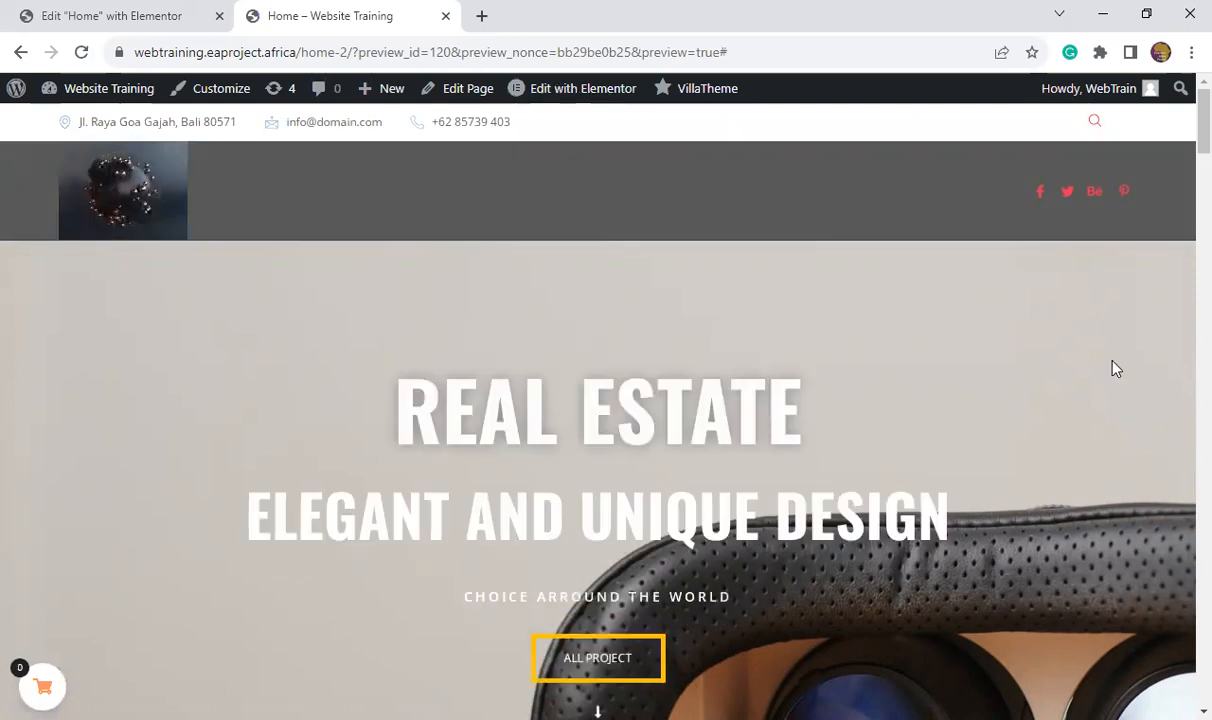
{"action": "scroll", "coordinate": [1112, 365], "scroll_direction": "down", "scroll_amount": 5}
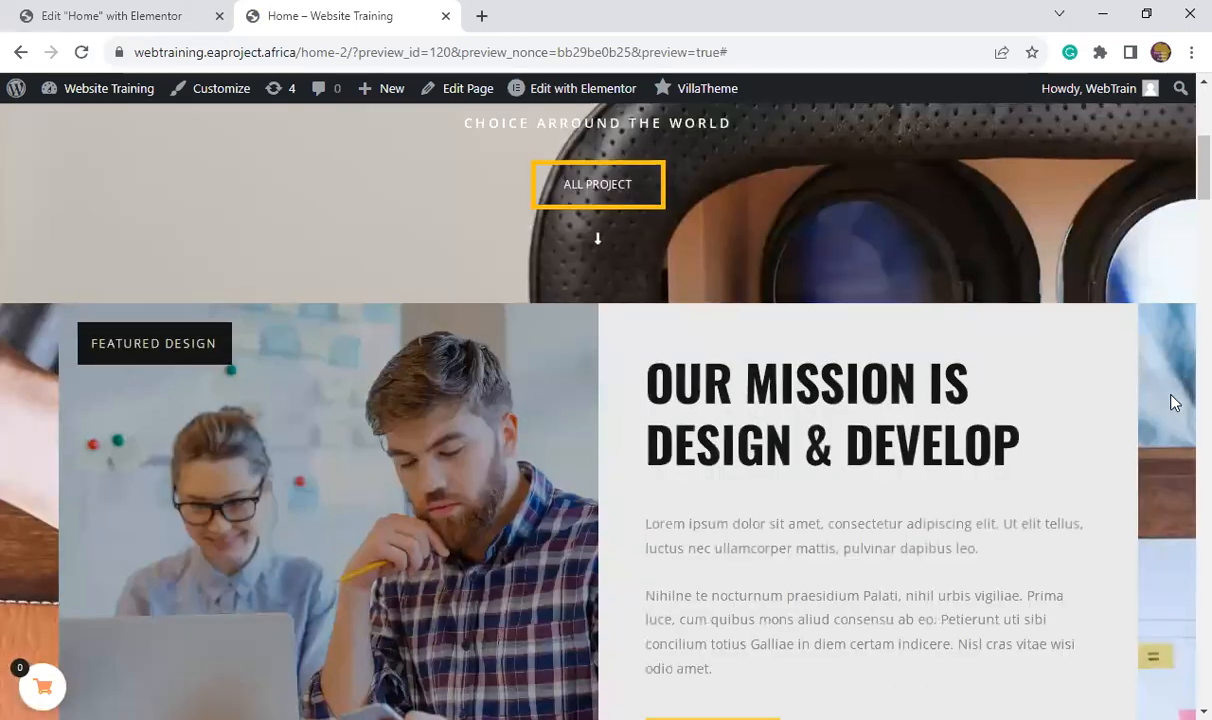
- Test the ALL PROJECT button of the REAL ESTATE banner on the previewed page
{"action": "scroll", "coordinate": [736, 495], "scroll_direction": "down", "scroll_amount": 3}
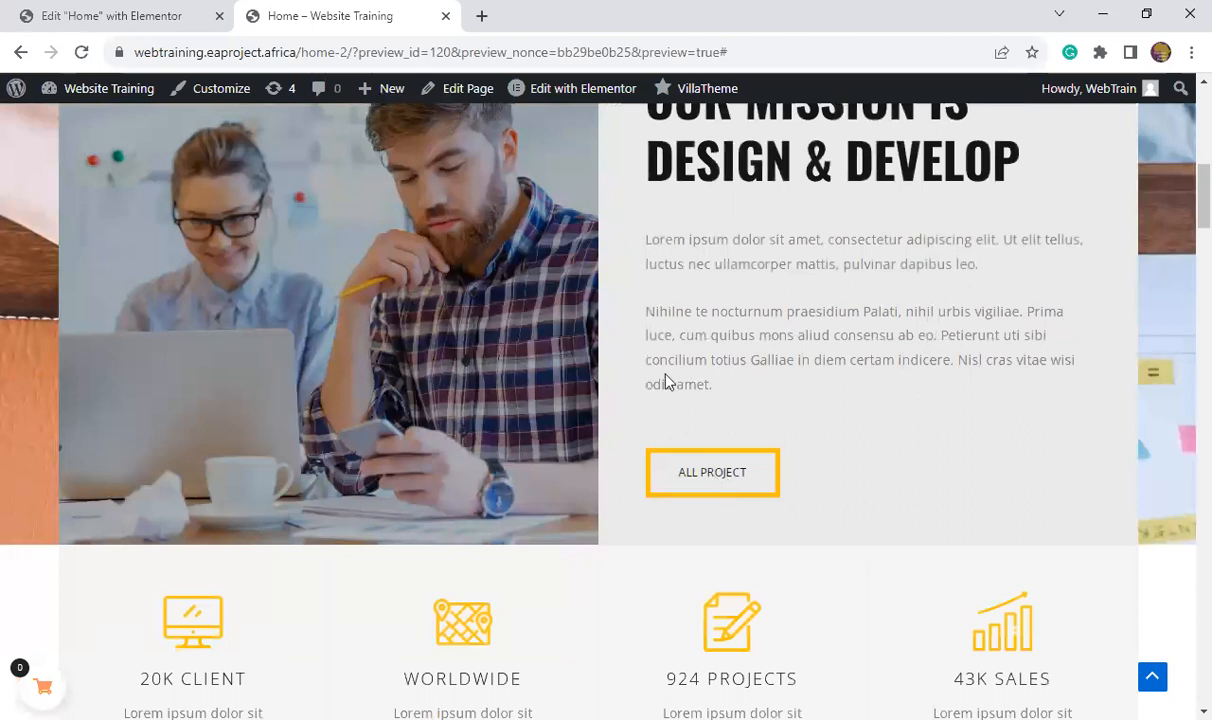
{"action": "scroll", "coordinate": [667, 381], "scroll_direction": "up", "scroll_amount": 4}
{"action": "scroll", "coordinate": [657, 316], "scroll_direction": "up", "scroll_amount": 4}
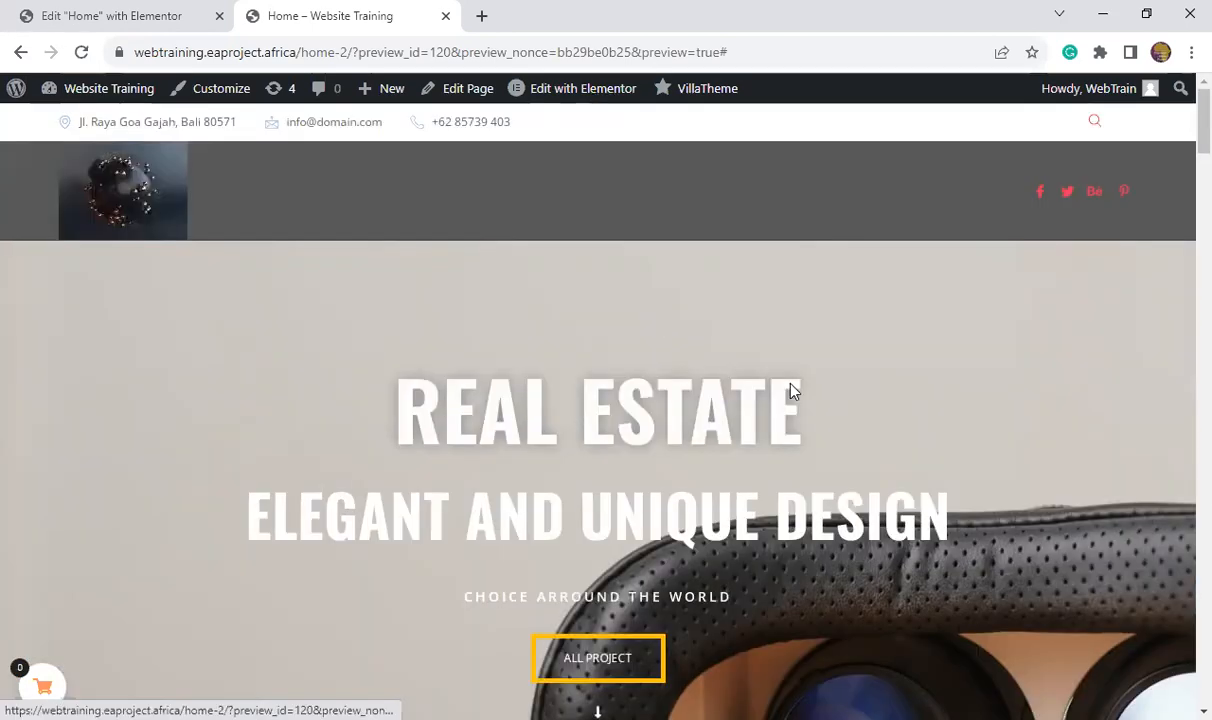
{"action": "scroll", "coordinate": [790, 387], "scroll_direction": "down", "scroll_amount": 4}
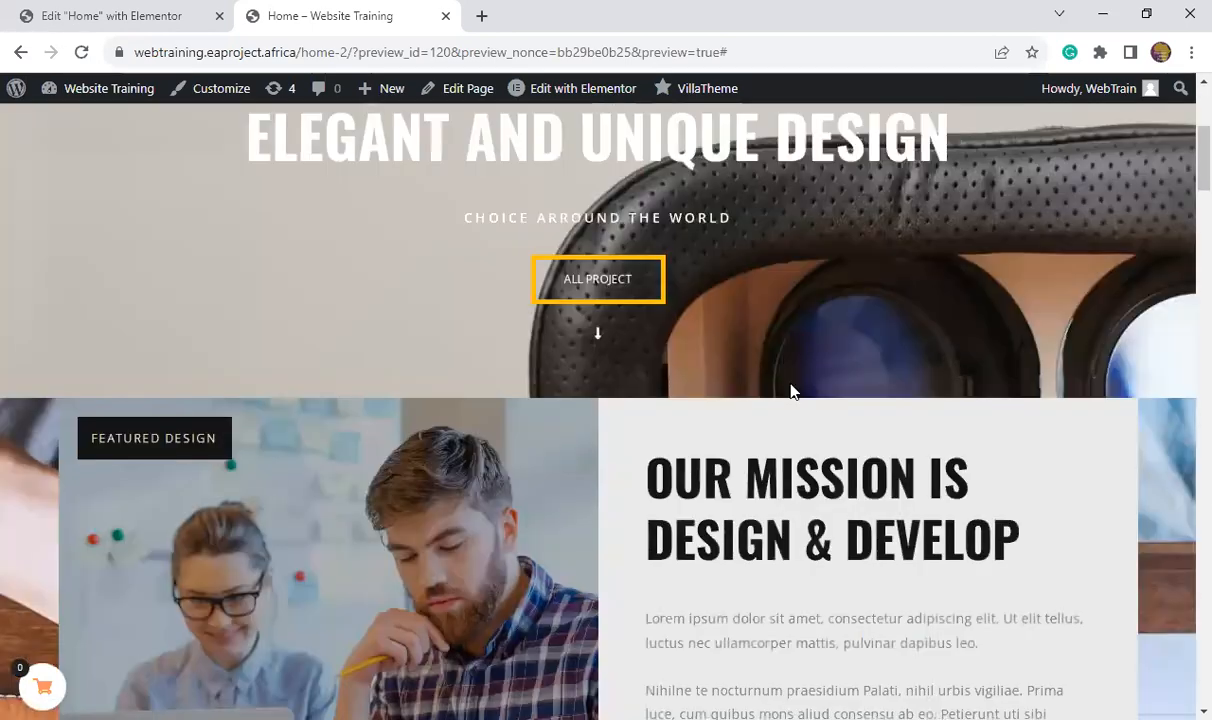
{"action": "left_click", "coordinate": [598, 288]}
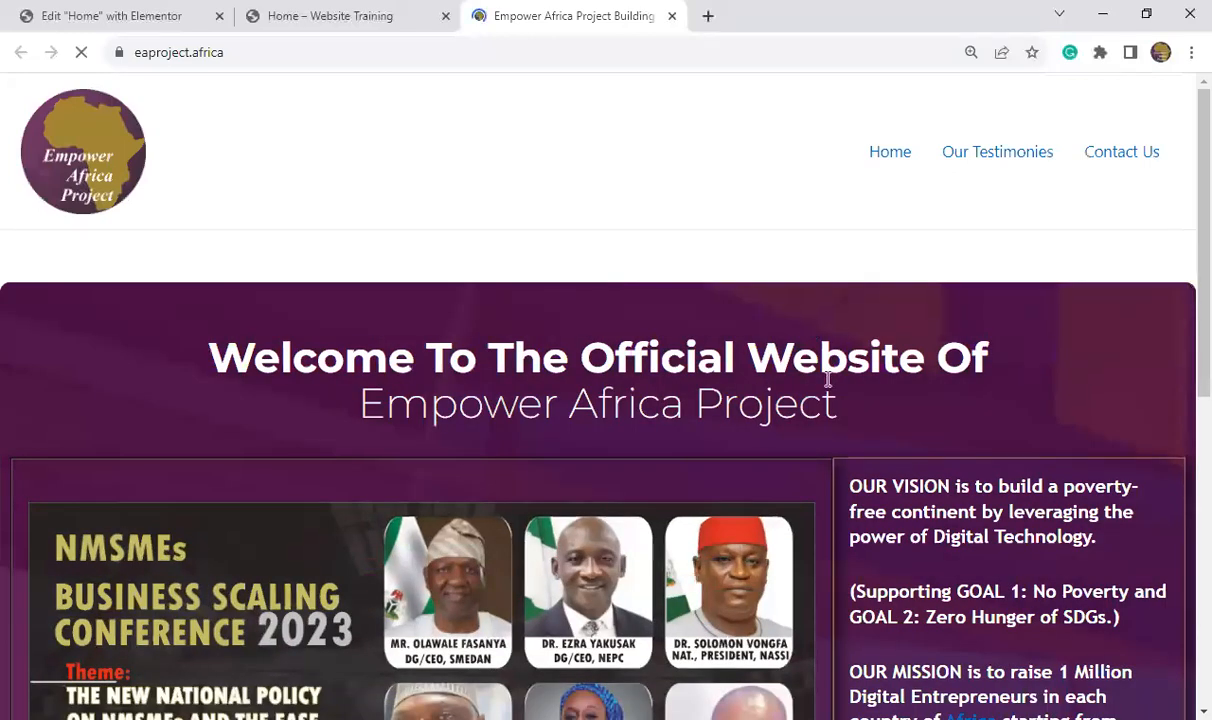
- Look through the opened eaproject.africa page from its header down to the footer
{"action": "scroll", "coordinate": [828, 380], "scroll_direction": "down", "scroll_amount": 5}
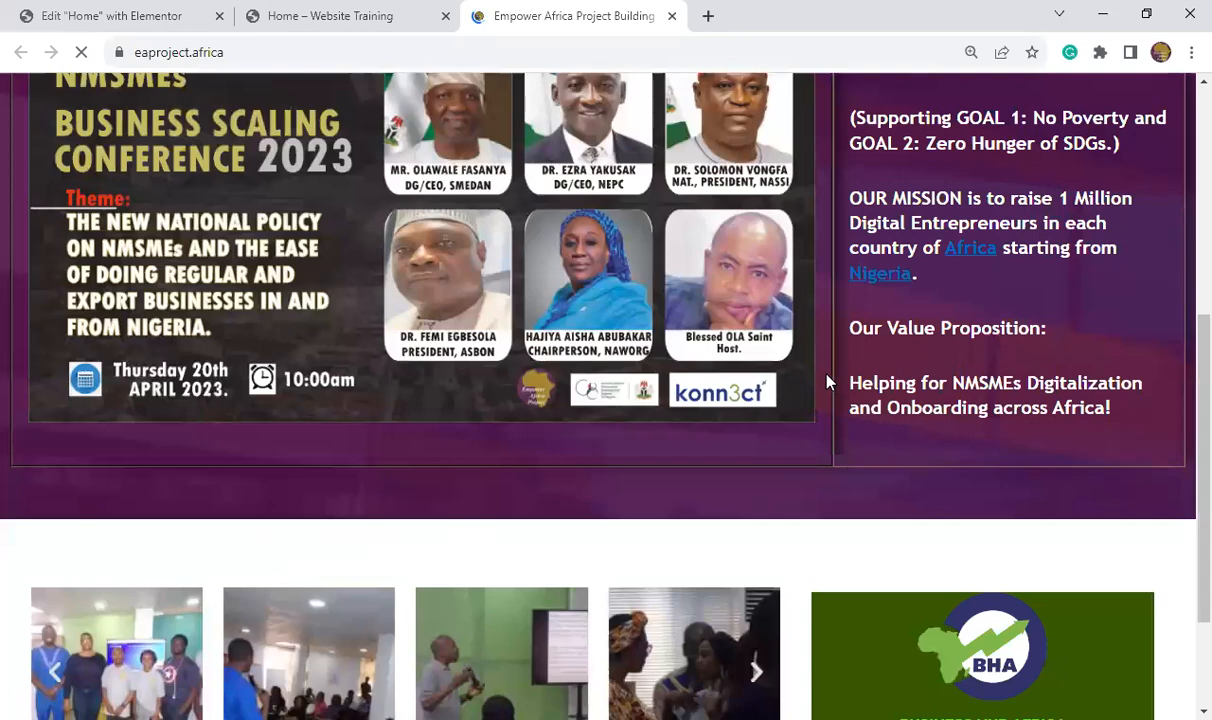
{"action": "scroll", "coordinate": [833, 371], "scroll_direction": "up", "scroll_amount": 1}
{"action": "scroll", "coordinate": [600, 260], "scroll_direction": "up", "scroll_amount": 4}
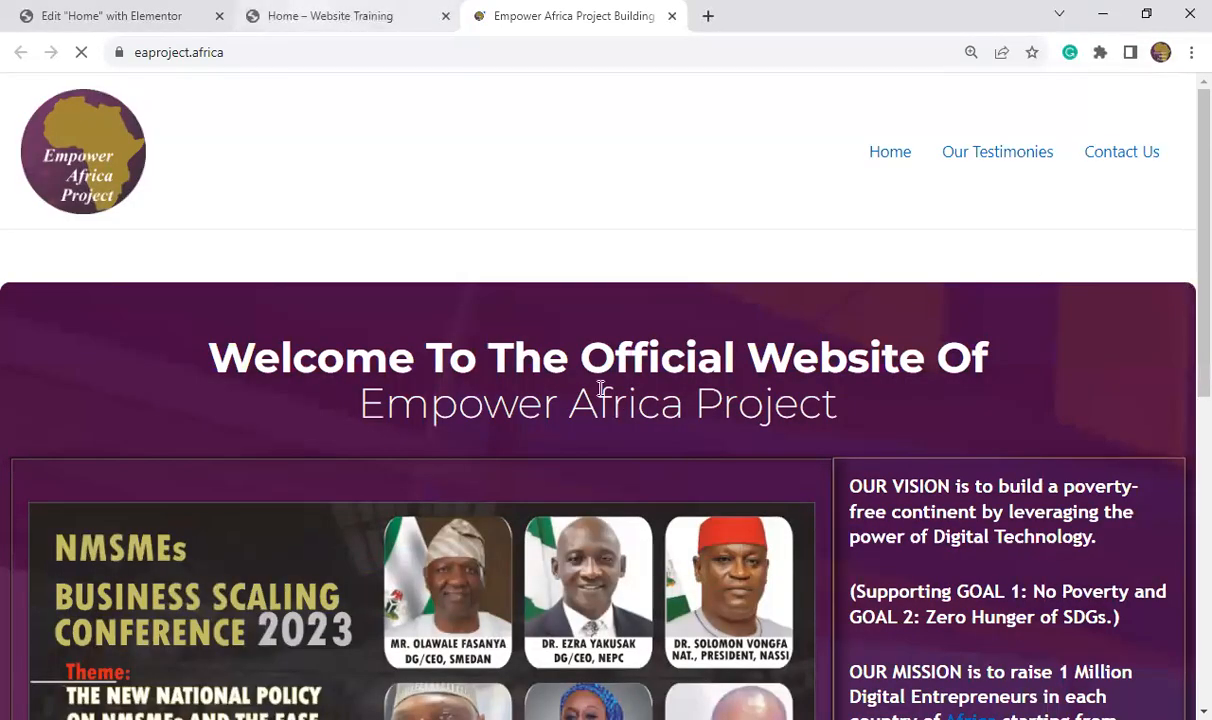
{"action": "scroll", "coordinate": [601, 388], "scroll_direction": "down", "scroll_amount": 1}
{"action": "scroll", "coordinate": [770, 420], "scroll_direction": "down", "scroll_amount": 5}
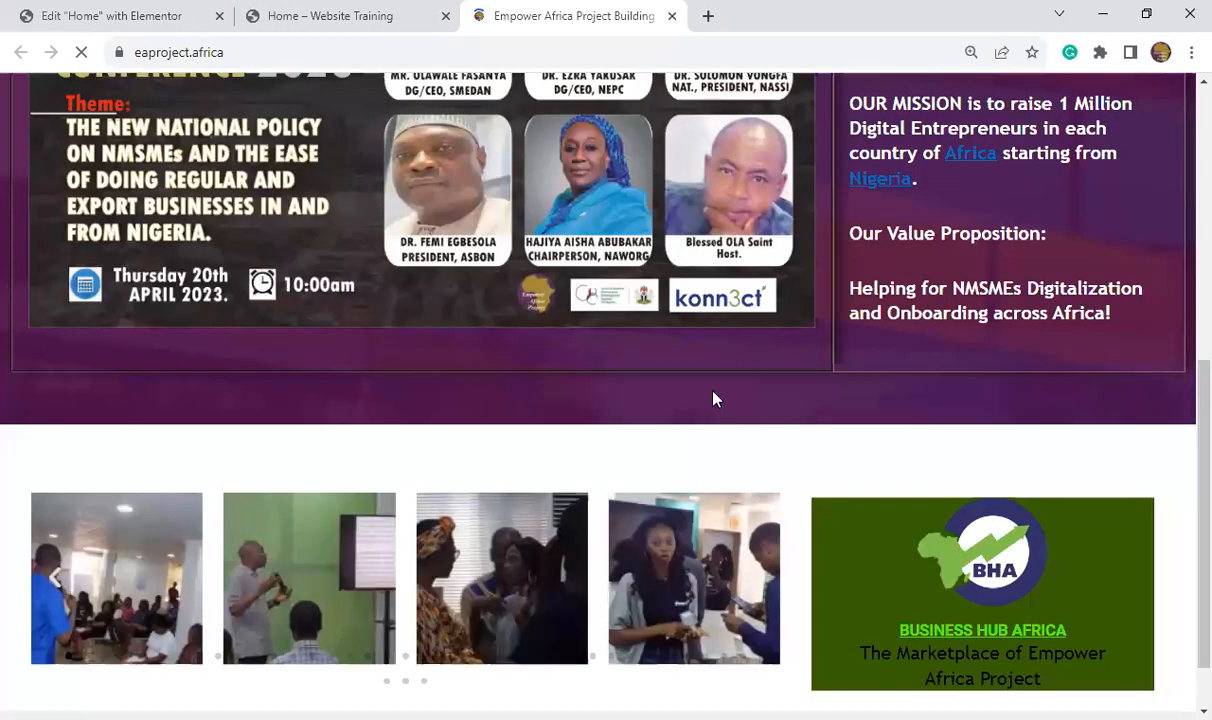
{"action": "scroll", "coordinate": [715, 396], "scroll_direction": "down", "scroll_amount": 1}
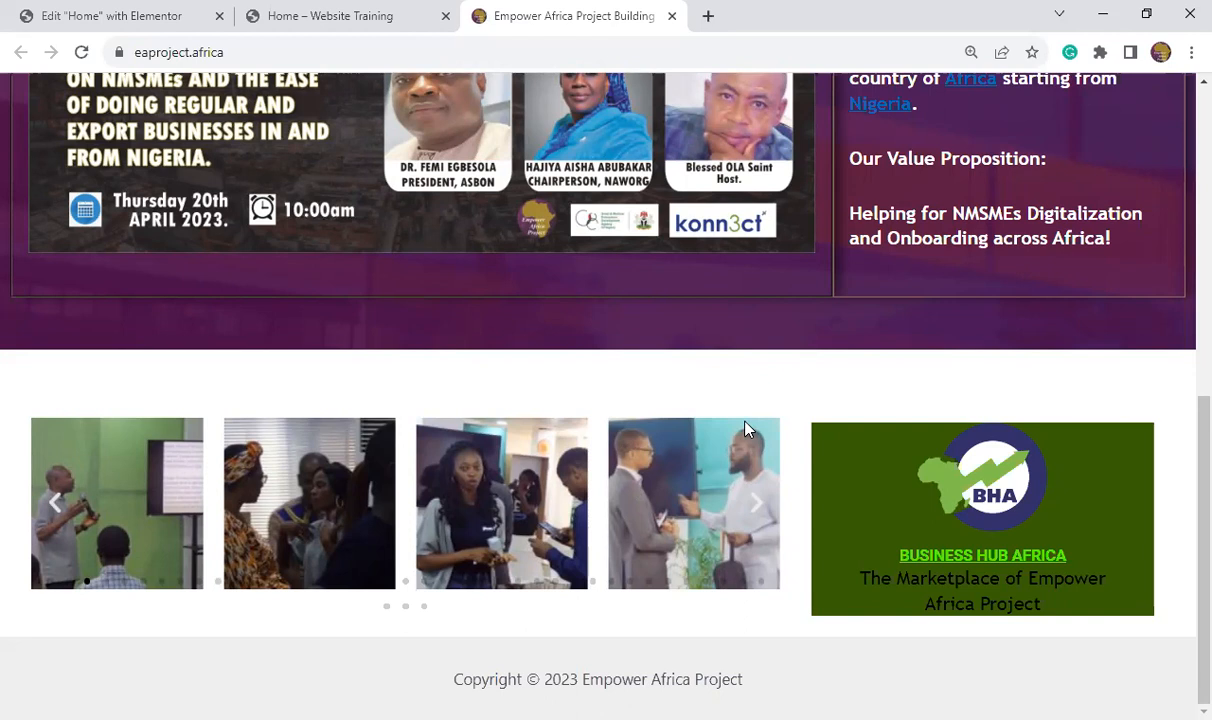
{"action": "scroll", "coordinate": [744, 428], "scroll_direction": "up", "scroll_amount": 1}
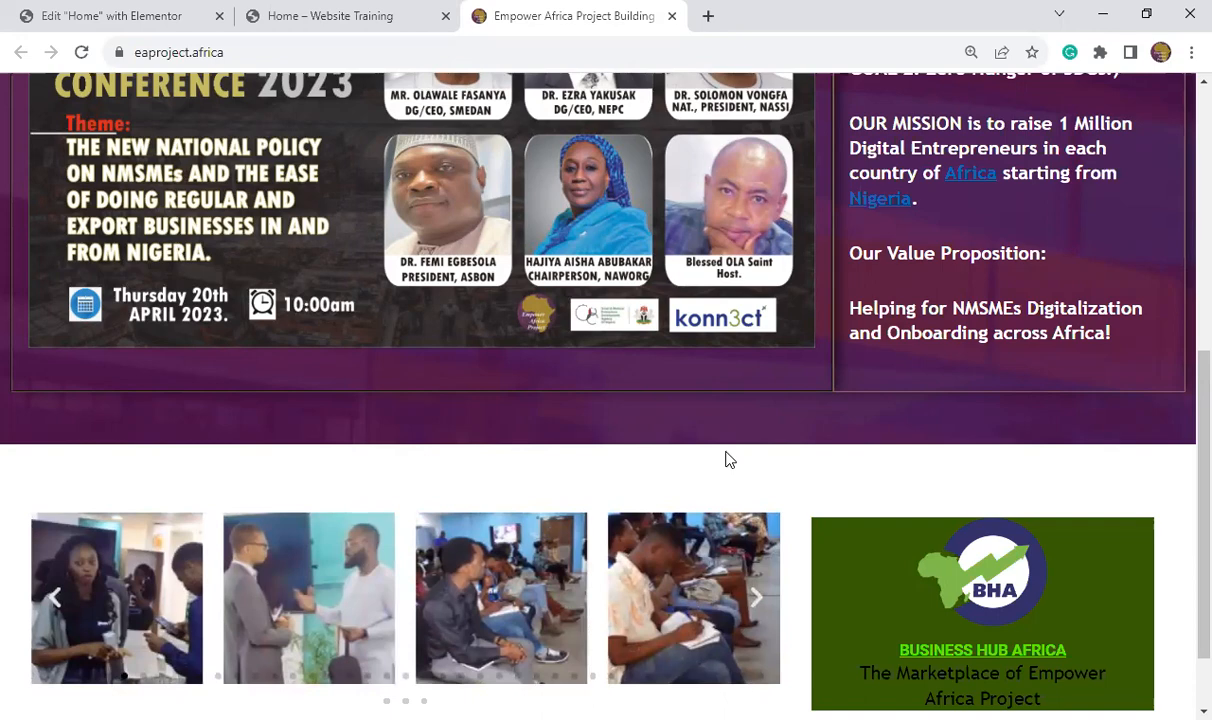
{"action": "scroll", "coordinate": [809, 449], "scroll_direction": "up", "scroll_amount": 5}
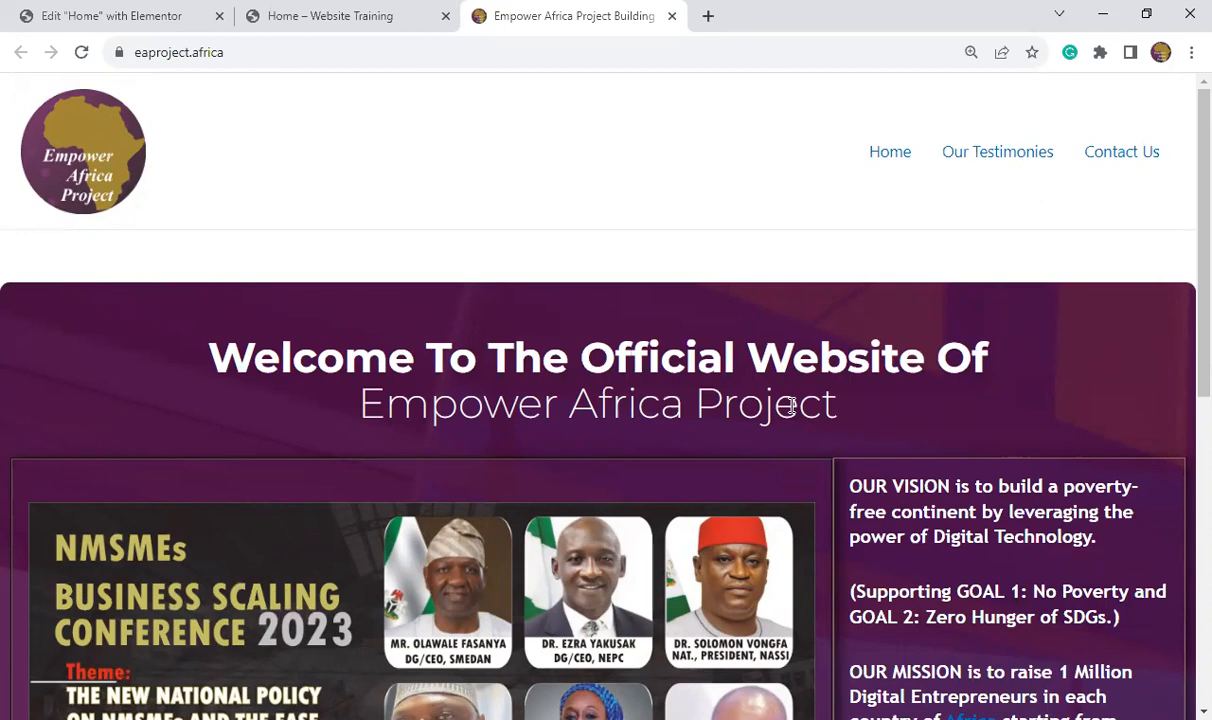
- Return to the Home preview and the Elementor editor, and look over the sections from the banner to PROJECT BELLO
{"action": "left_click", "coordinate": [389, 23]}
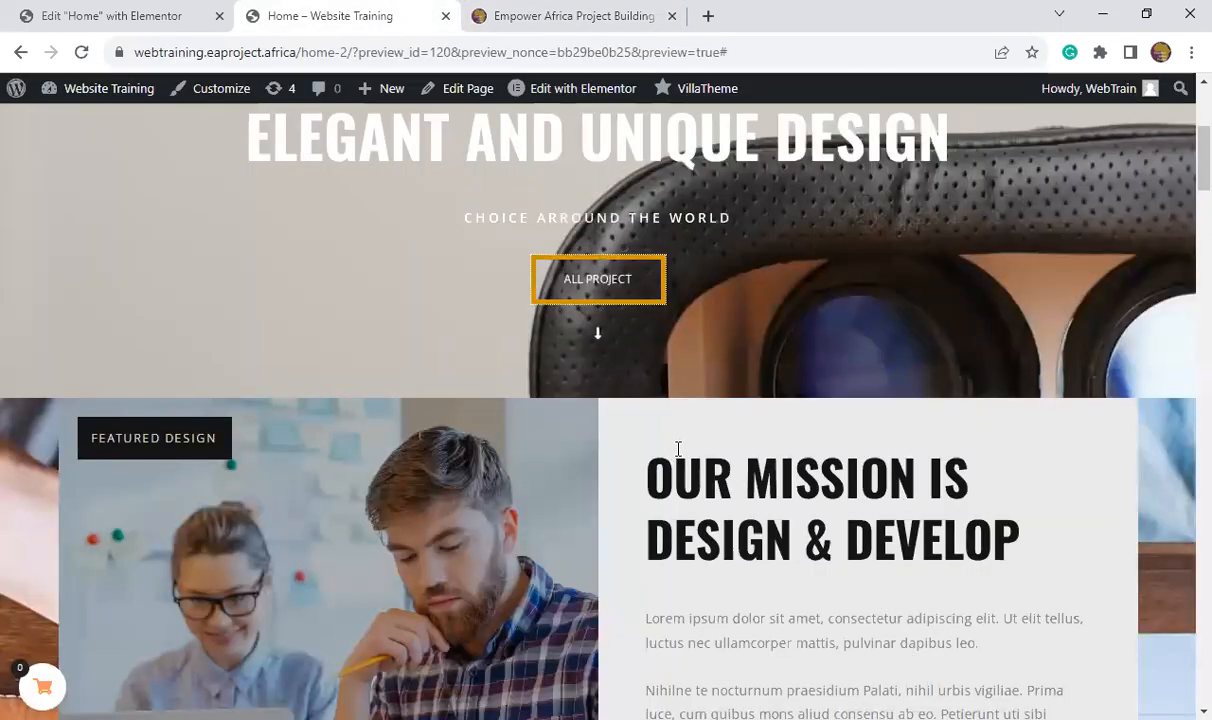
{"action": "scroll", "coordinate": [678, 451], "scroll_direction": "down", "scroll_amount": 4}
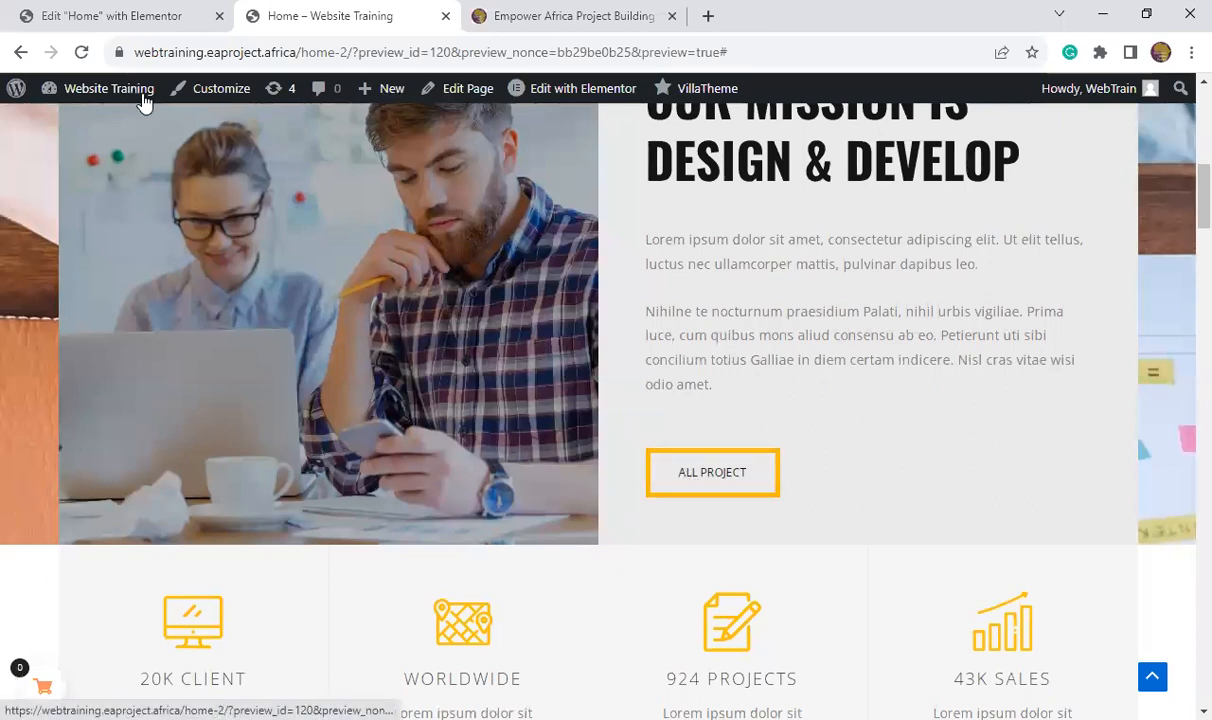
{"action": "left_click", "coordinate": [162, 22]}
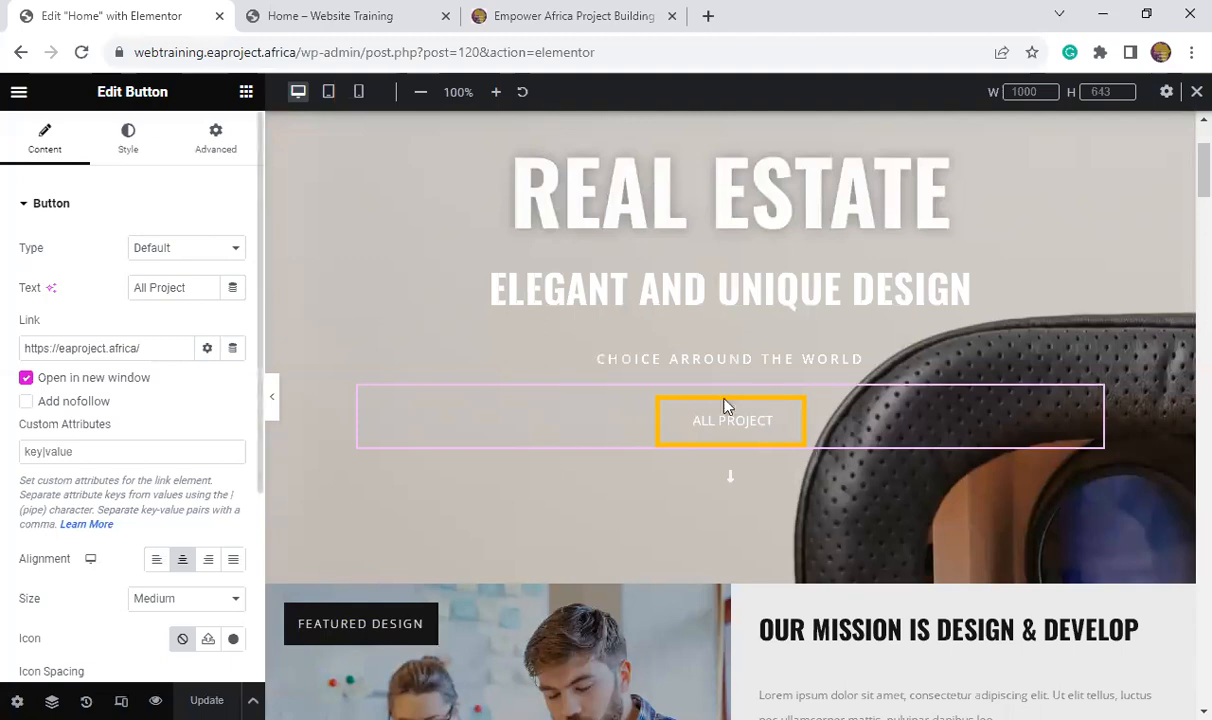
{"action": "scroll", "coordinate": [915, 450], "scroll_direction": "down", "scroll_amount": 2}
{"action": "scroll", "coordinate": [912, 438], "scroll_direction": "down", "scroll_amount": 7}
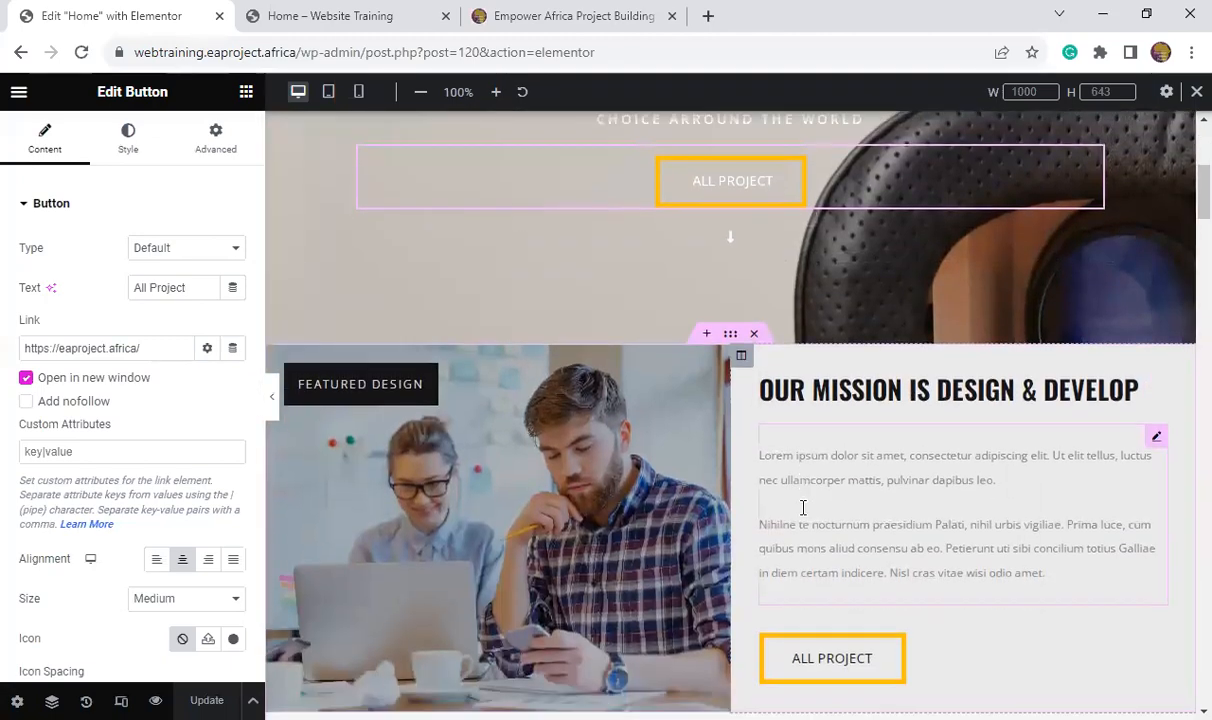
{"action": "scroll", "coordinate": [840, 498], "scroll_direction": "up", "scroll_amount": 2}
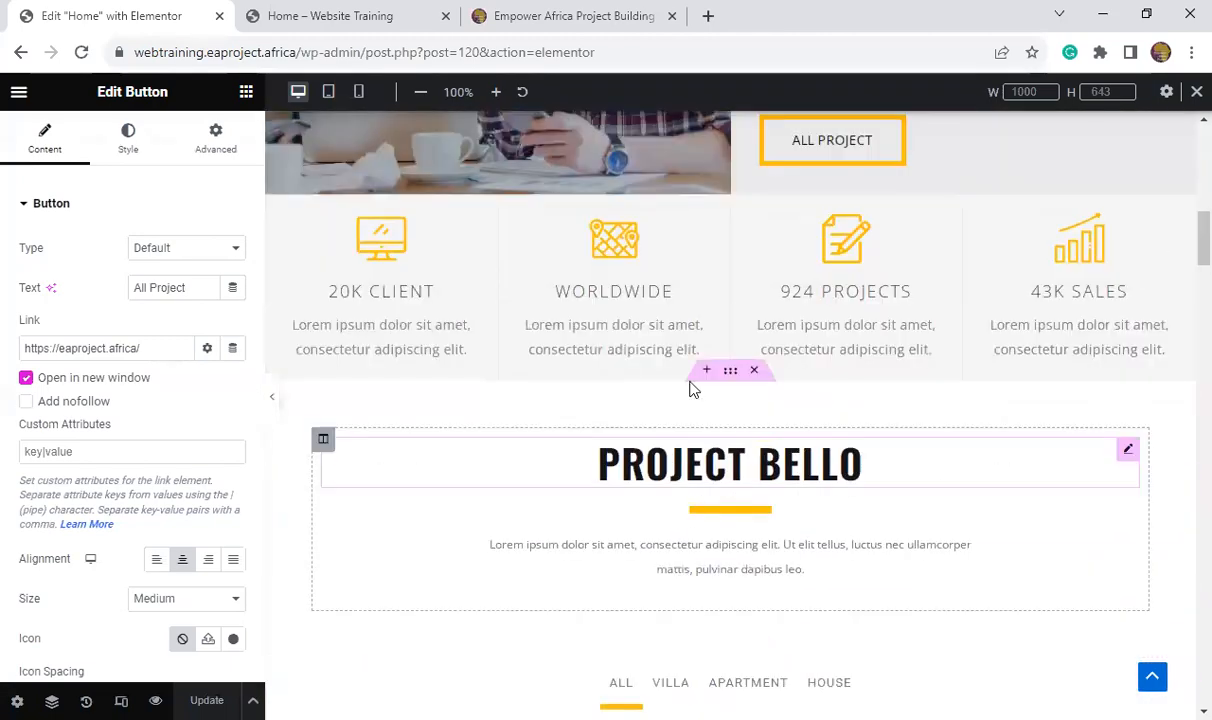
{"action": "scroll", "coordinate": [947, 465], "scroll_direction": "down", "scroll_amount": 4}
{"action": "scroll", "coordinate": [949, 465], "scroll_direction": "up", "scroll_amount": 11}
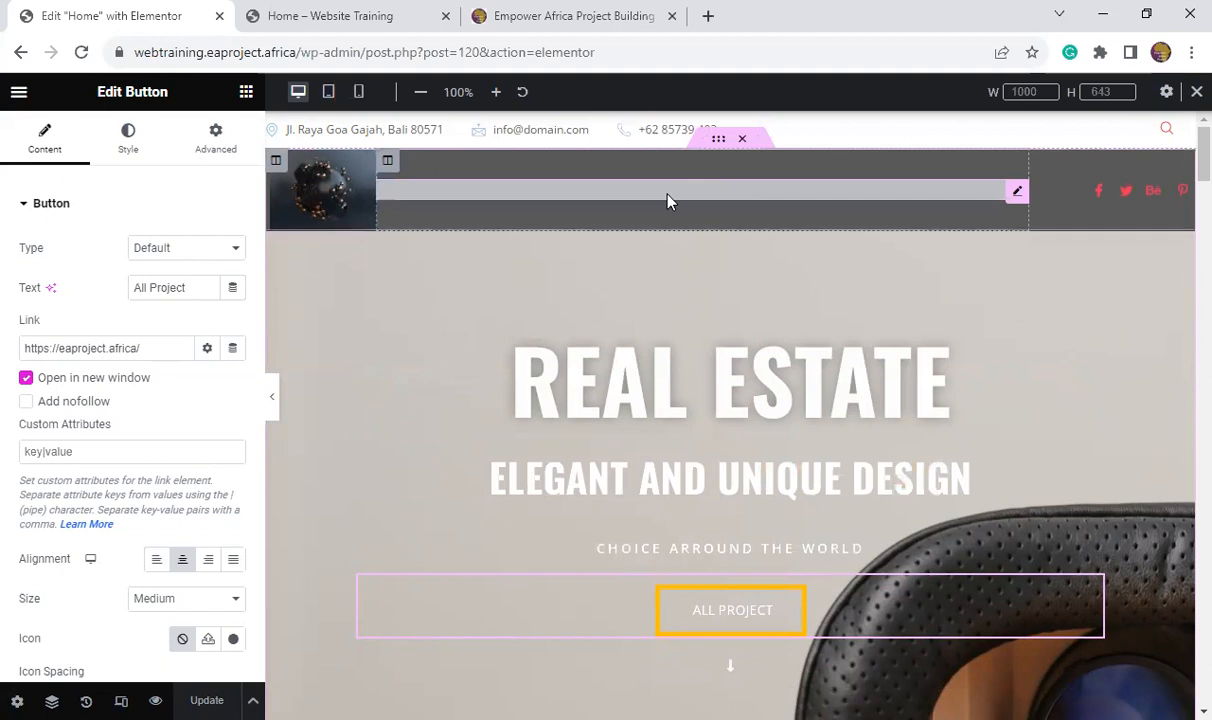
- Open the header's navigation menu widget and examine its Menu and Layout settings, keeping Last Menu Item at Default
{"action": "left_click", "coordinate": [1018, 192]}
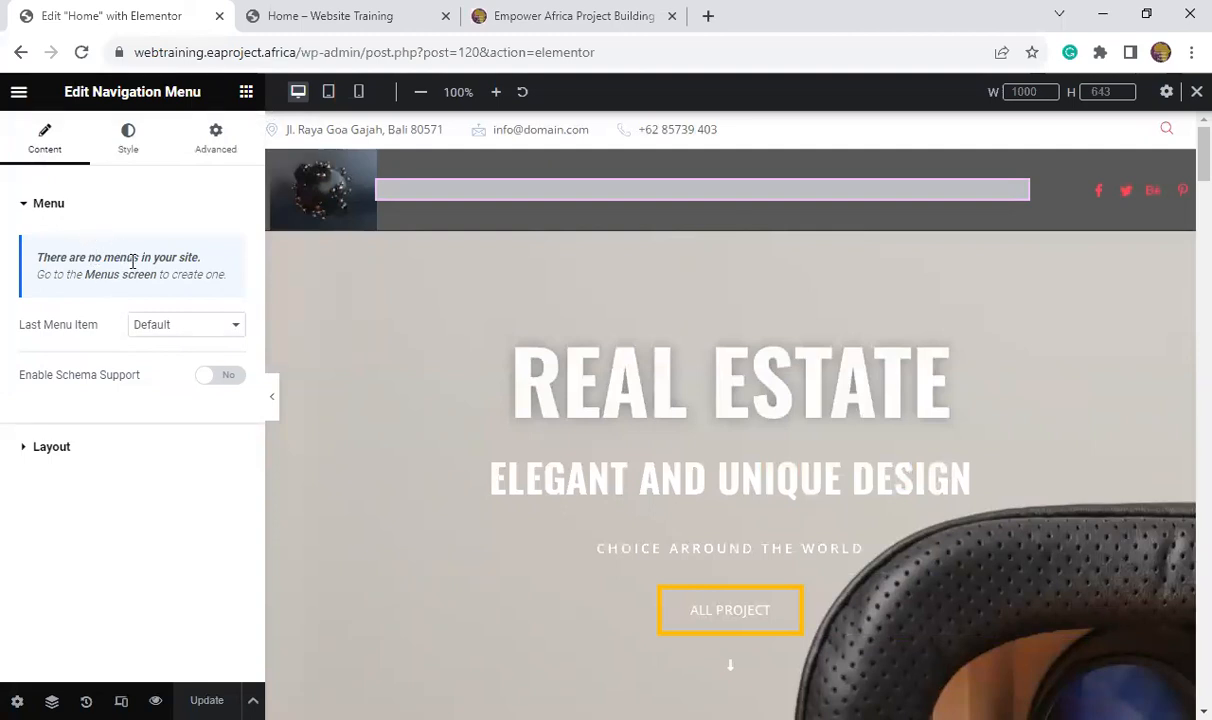
{"action": "left_click", "coordinate": [240, 330]}
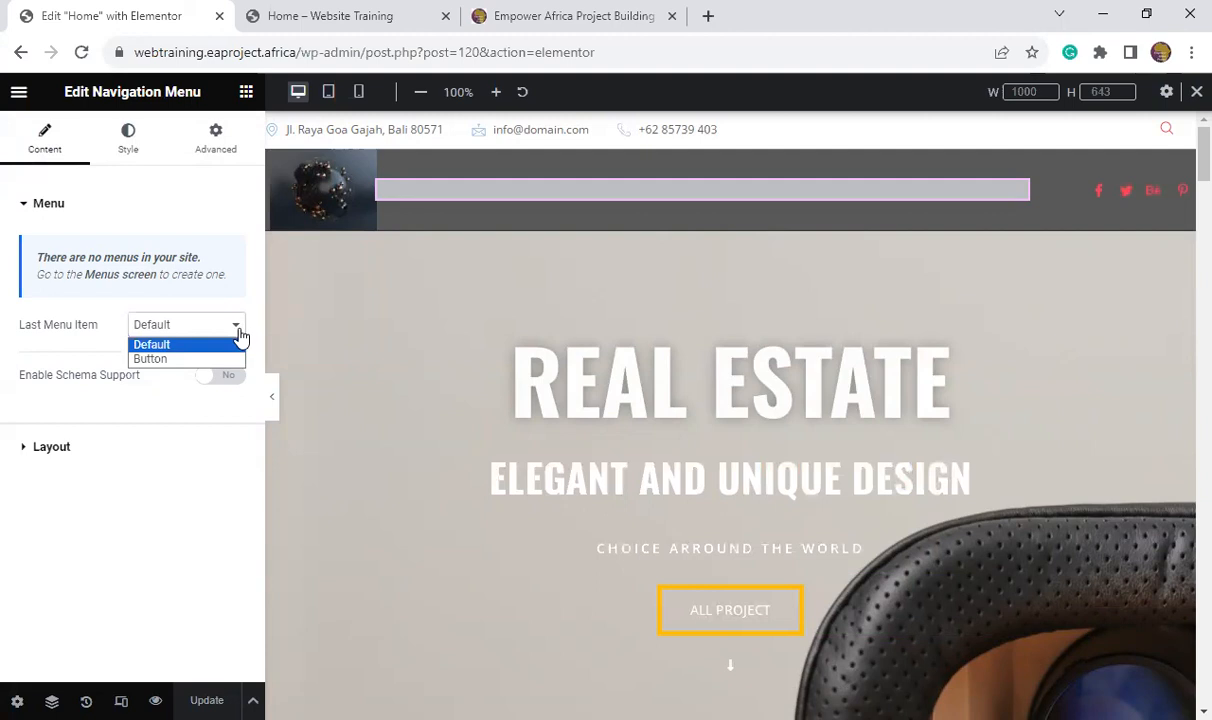
{"action": "left_click", "coordinate": [232, 345]}
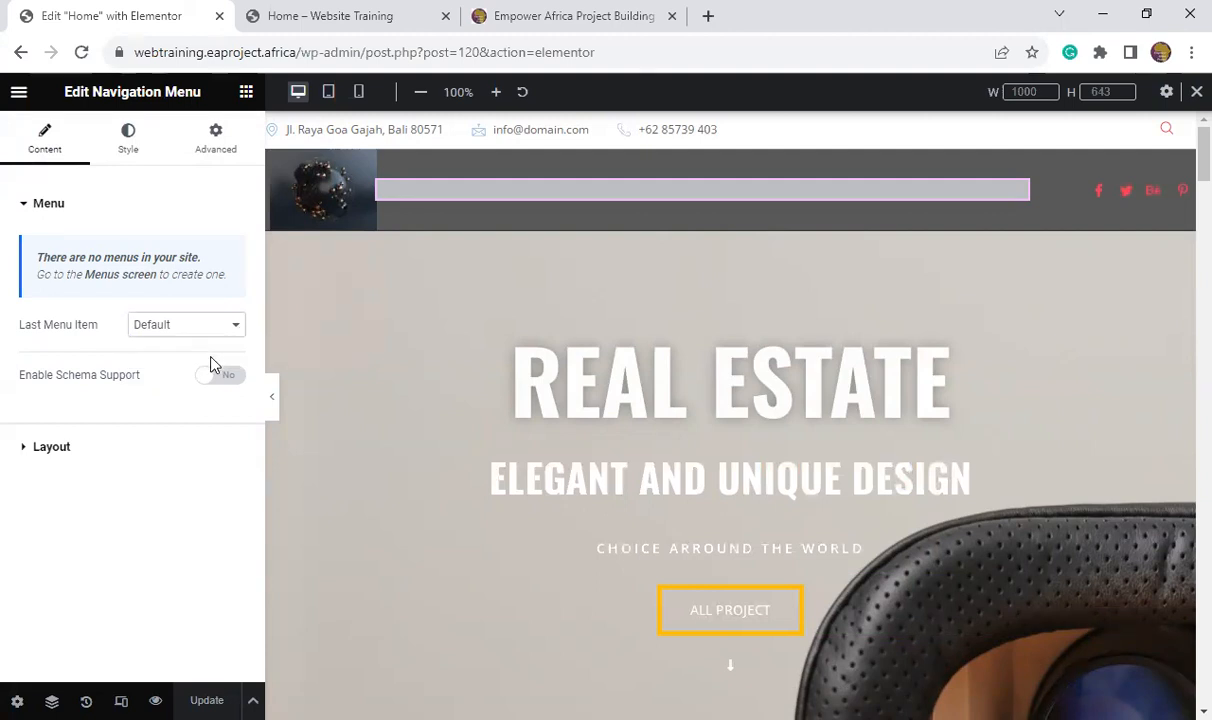
{"action": "left_click", "coordinate": [27, 450]}
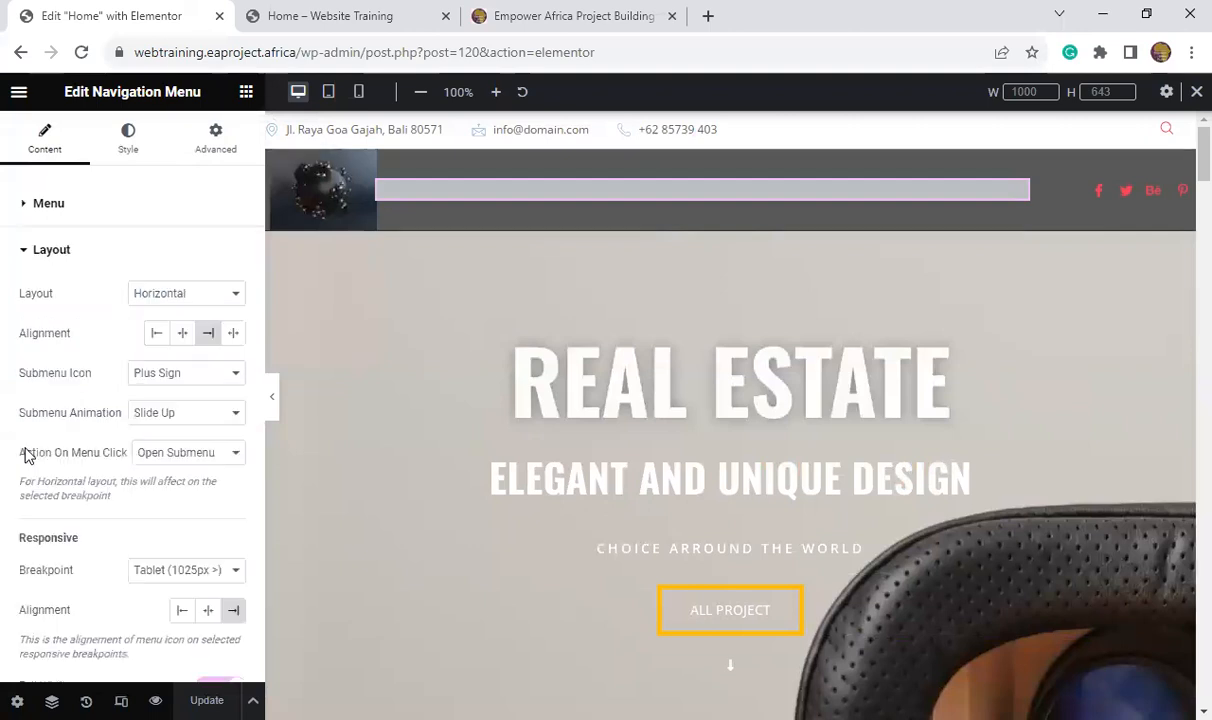
{"action": "scroll", "coordinate": [228, 420], "scroll_direction": "down", "scroll_amount": 2}
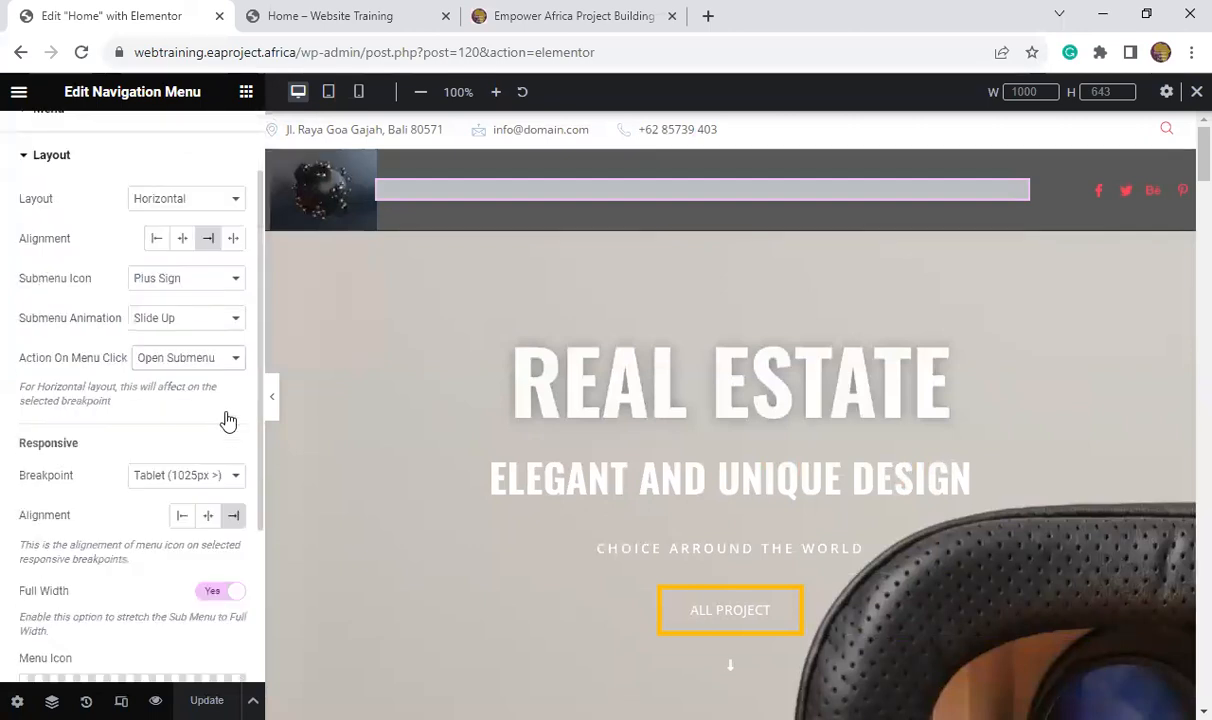
{"action": "left_click", "coordinate": [232, 420]}
{"action": "scroll", "coordinate": [228, 420], "scroll_direction": "up", "scroll_amount": 2}
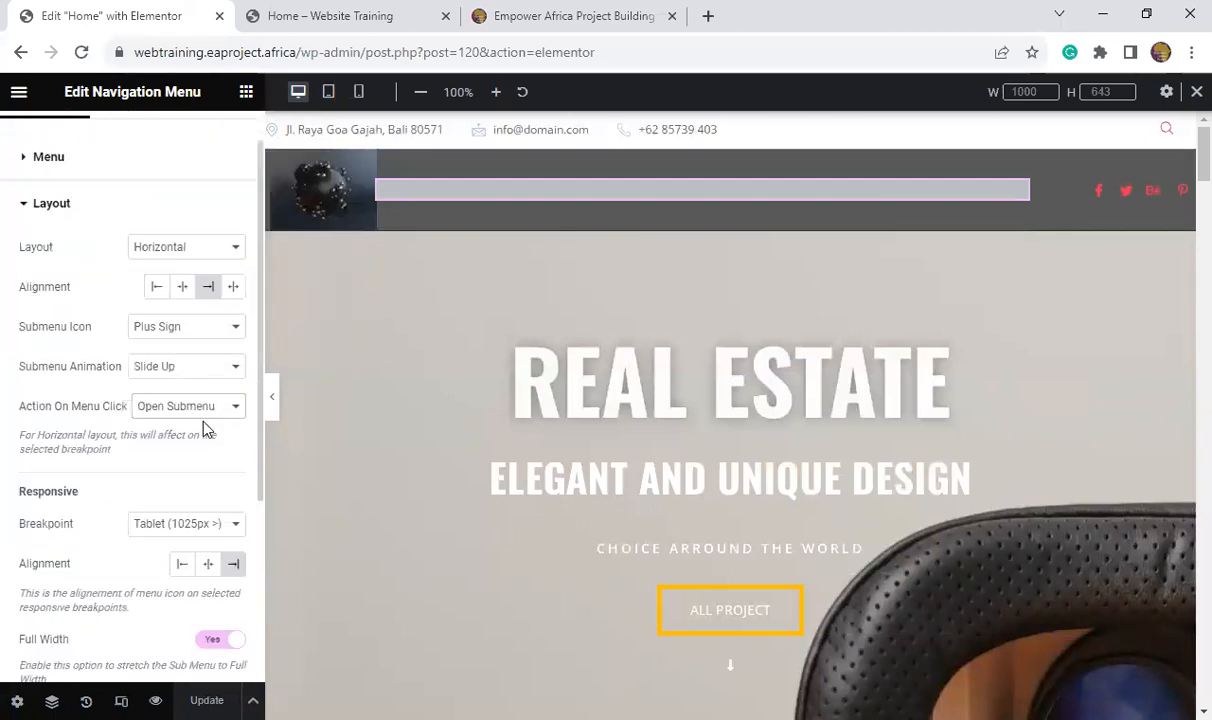
{"action": "scroll", "coordinate": [203, 428], "scroll_direction": "down", "scroll_amount": 3}
{"action": "scroll", "coordinate": [203, 428], "scroll_direction": "up", "scroll_amount": 3}
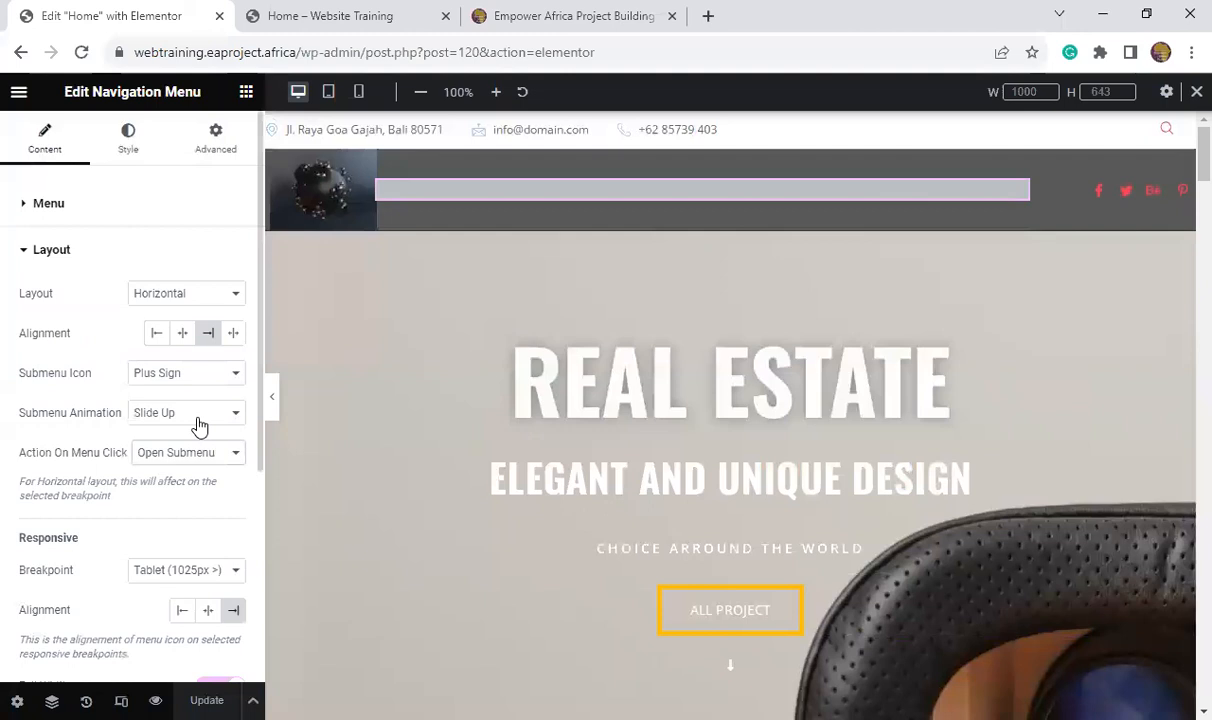
{"action": "left_click", "coordinate": [55, 208]}
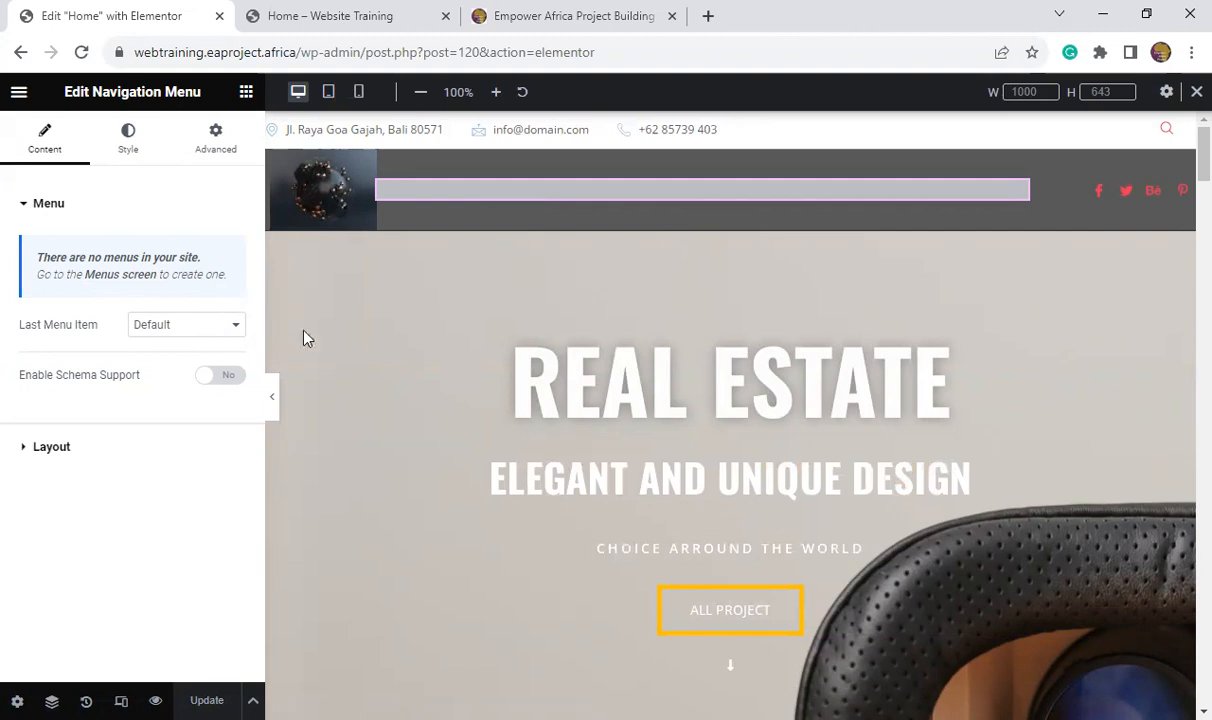
- Delete the duplicate copyright section at the end of the page
{"action": "scroll", "coordinate": [797, 410], "scroll_direction": "down", "scroll_amount": 15}
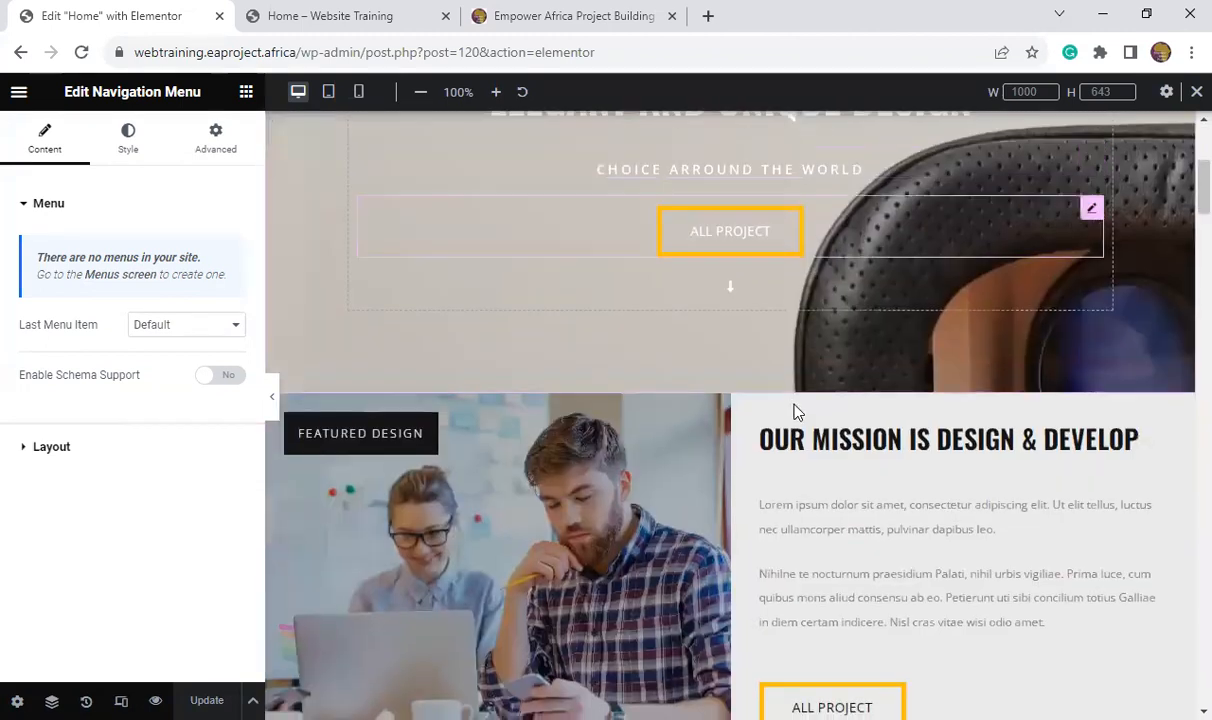
{"action": "scroll", "coordinate": [800, 410], "scroll_direction": "down", "scroll_amount": 10}
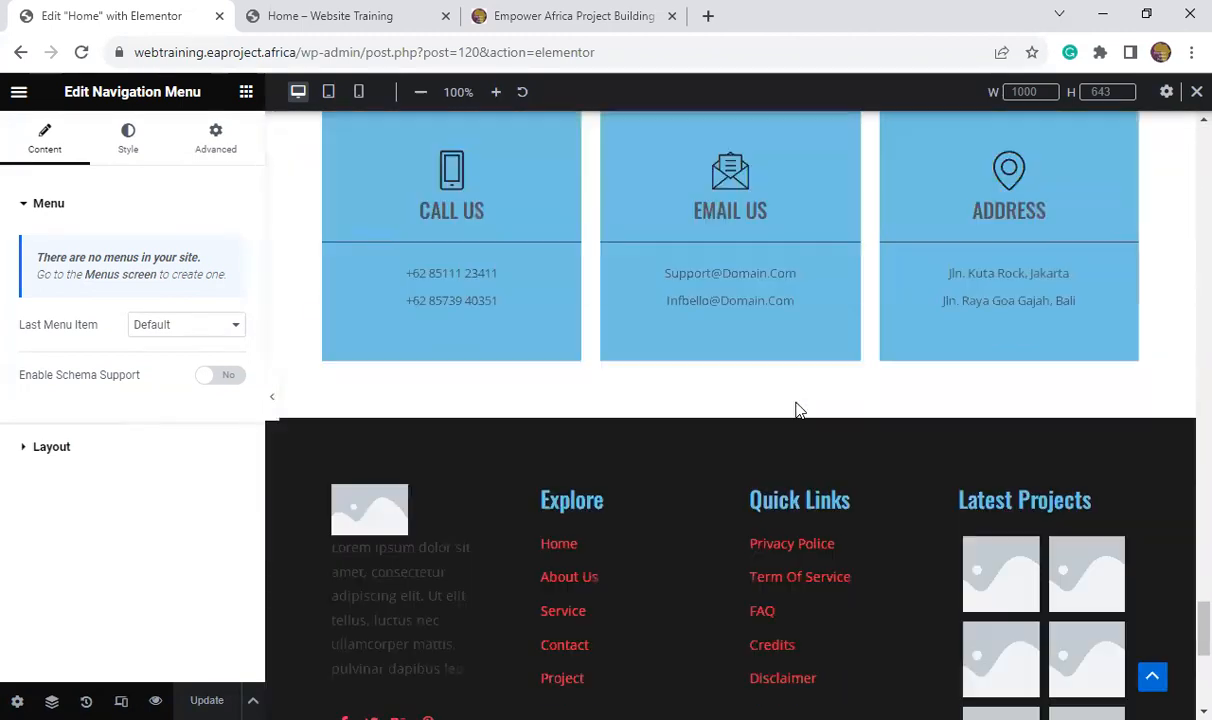
{"action": "scroll", "coordinate": [795, 406], "scroll_direction": "up", "scroll_amount": 4}
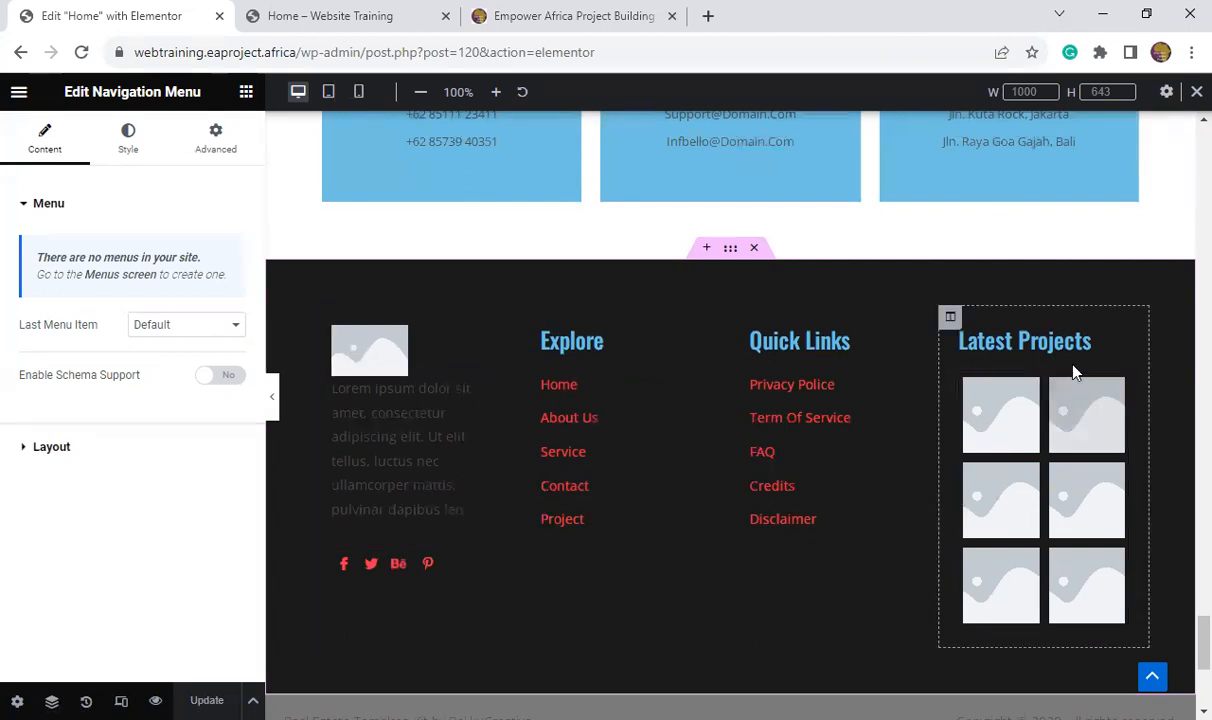
{"action": "scroll", "coordinate": [840, 445], "scroll_direction": "down", "scroll_amount": 3}
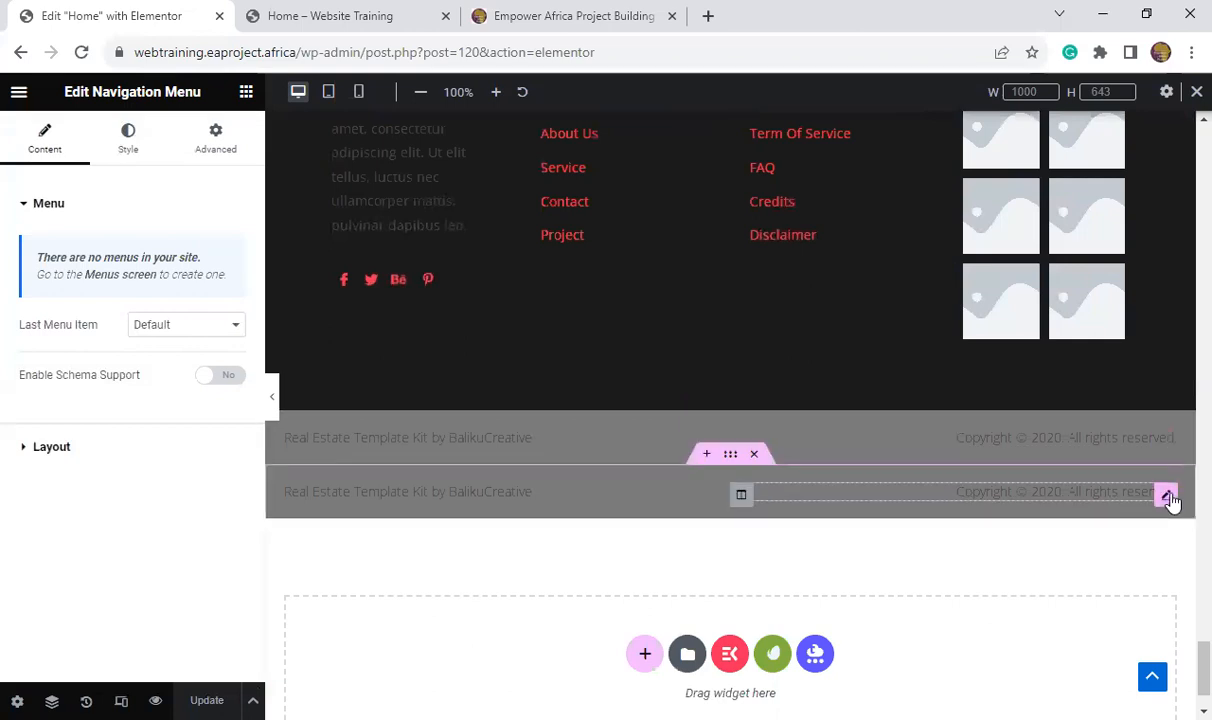
{"action": "left_click", "coordinate": [756, 457]}
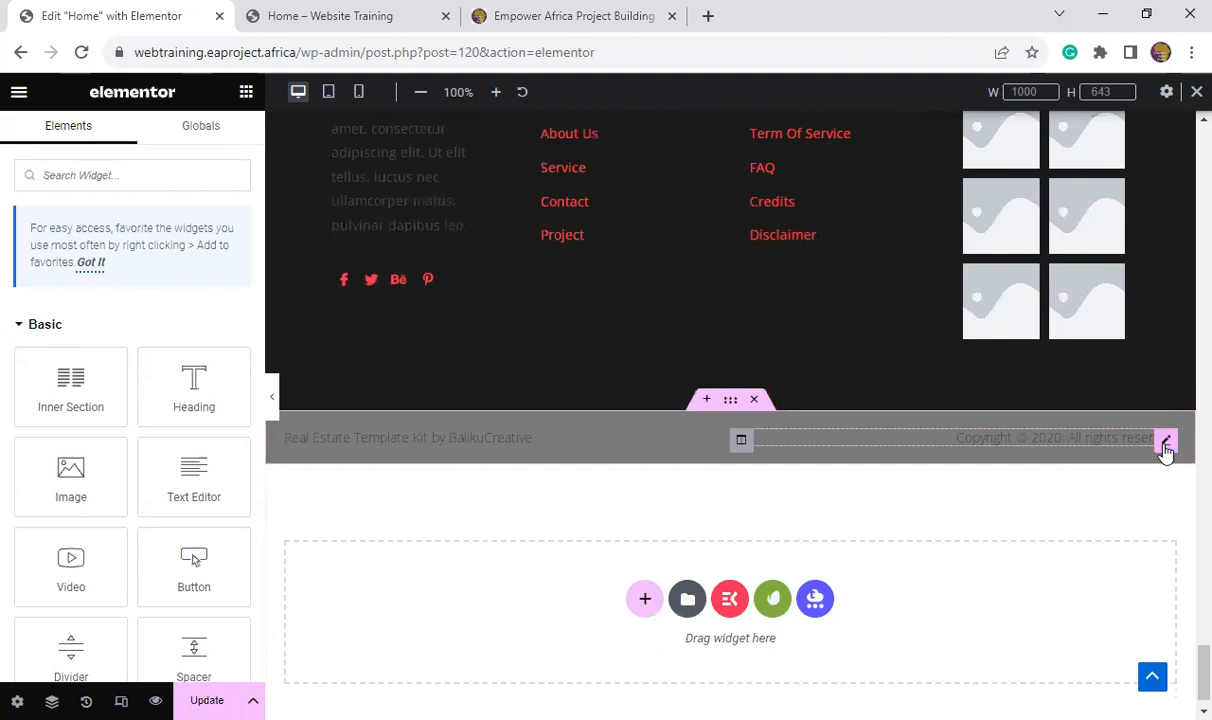
- Open the footer's copyright heading and edit its title text by entering a full stop
{"action": "left_click", "coordinate": [1165, 443]}
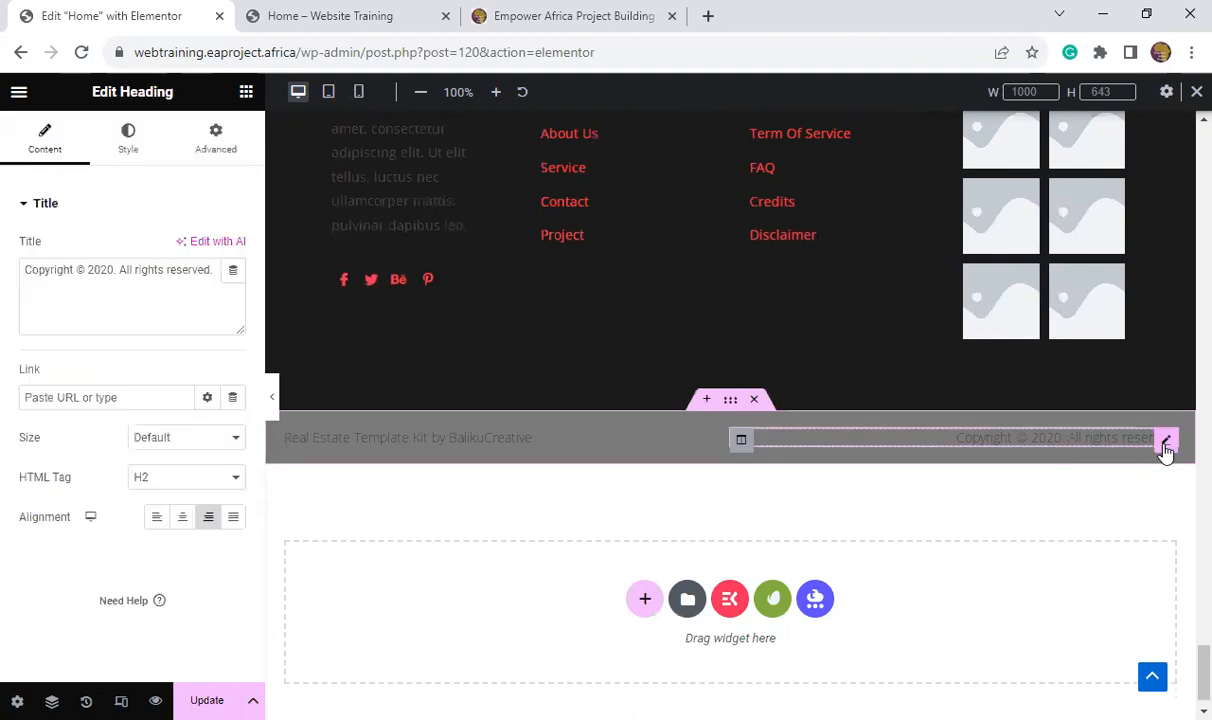
{"action": "left_click", "coordinate": [116, 270]}
{"action": "type", "text": "."}
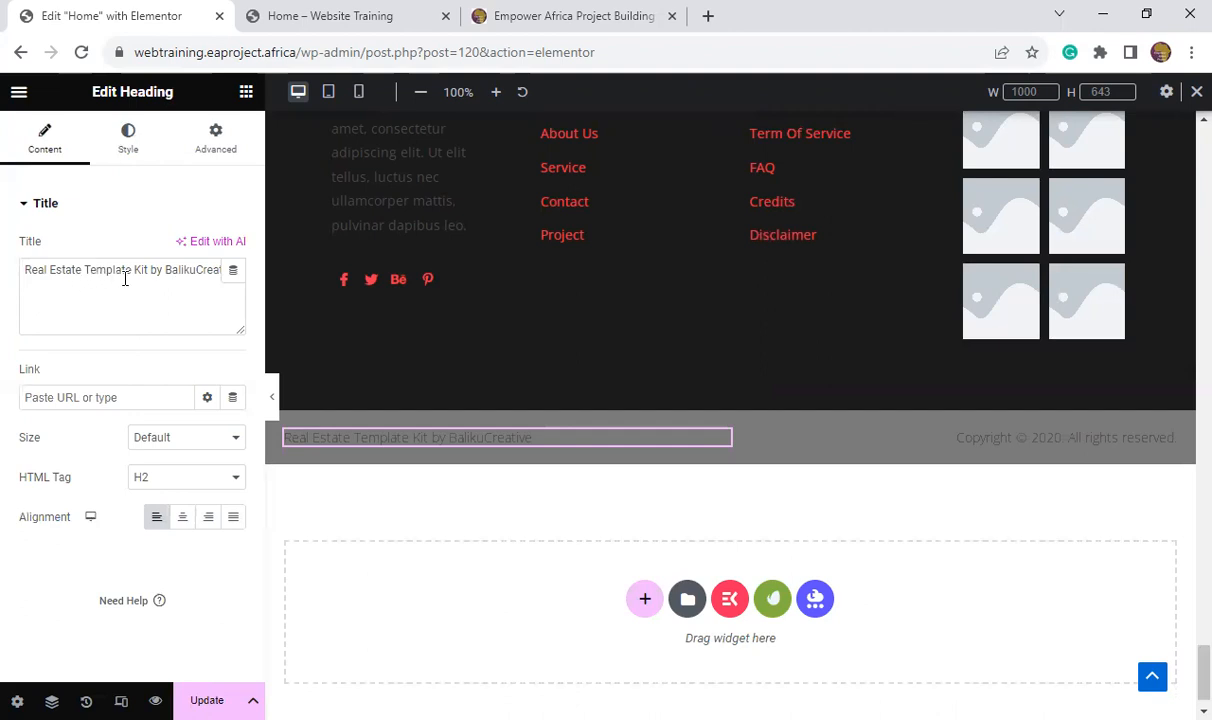
- Replace the title of the footer's template credit heading with EAPrjjfjkdv
{"action": "left_click_drag", "start_coordinate": [30, 270], "coordinate": [276, 294]}
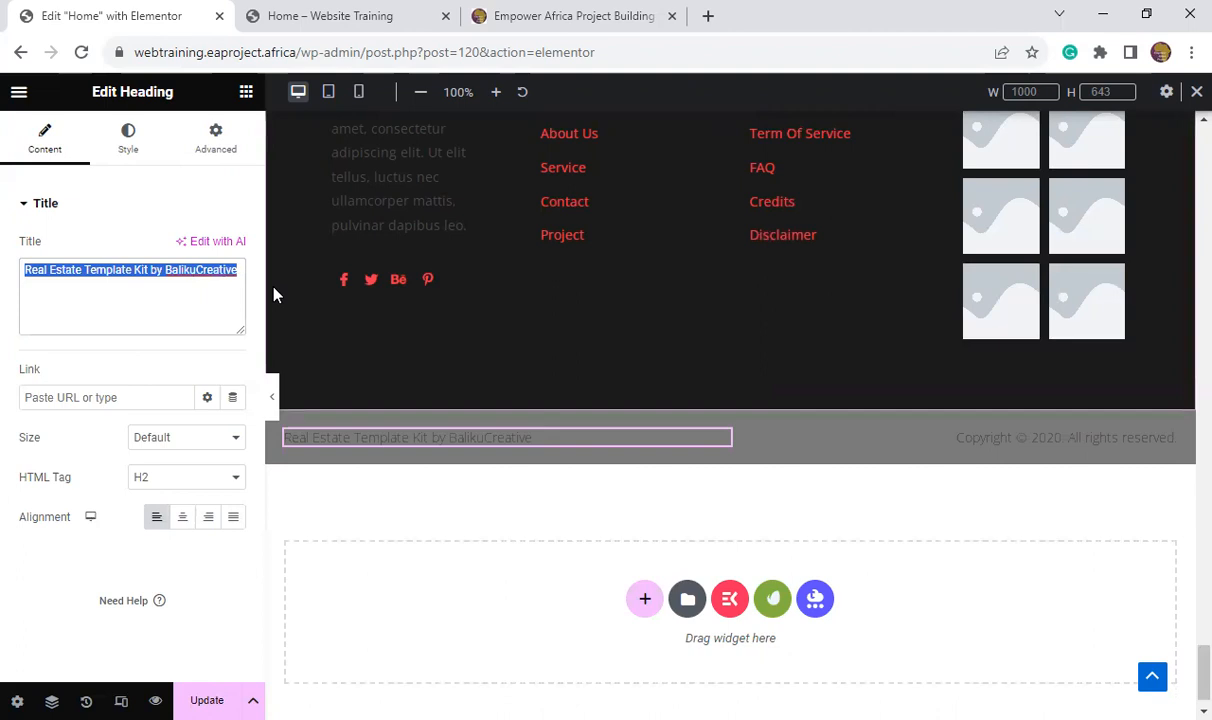
{"action": "type", "text": "EAP"}
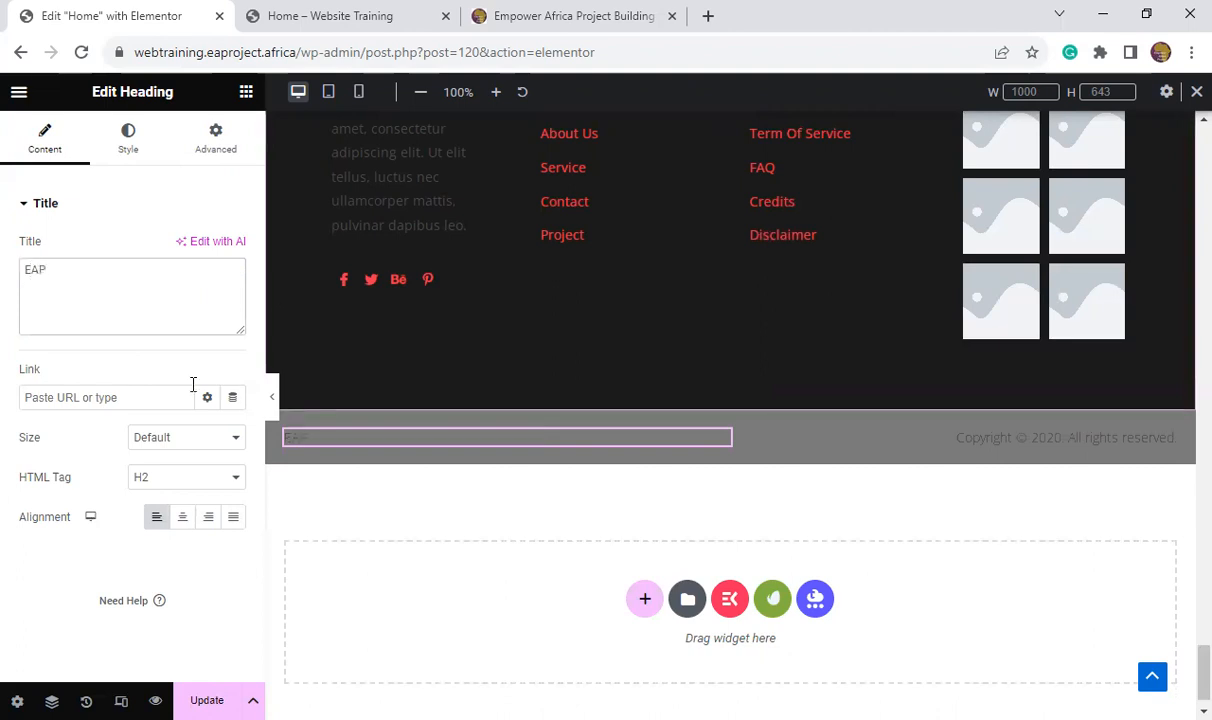
{"action": "type", "text": "rjjfjkdv"}
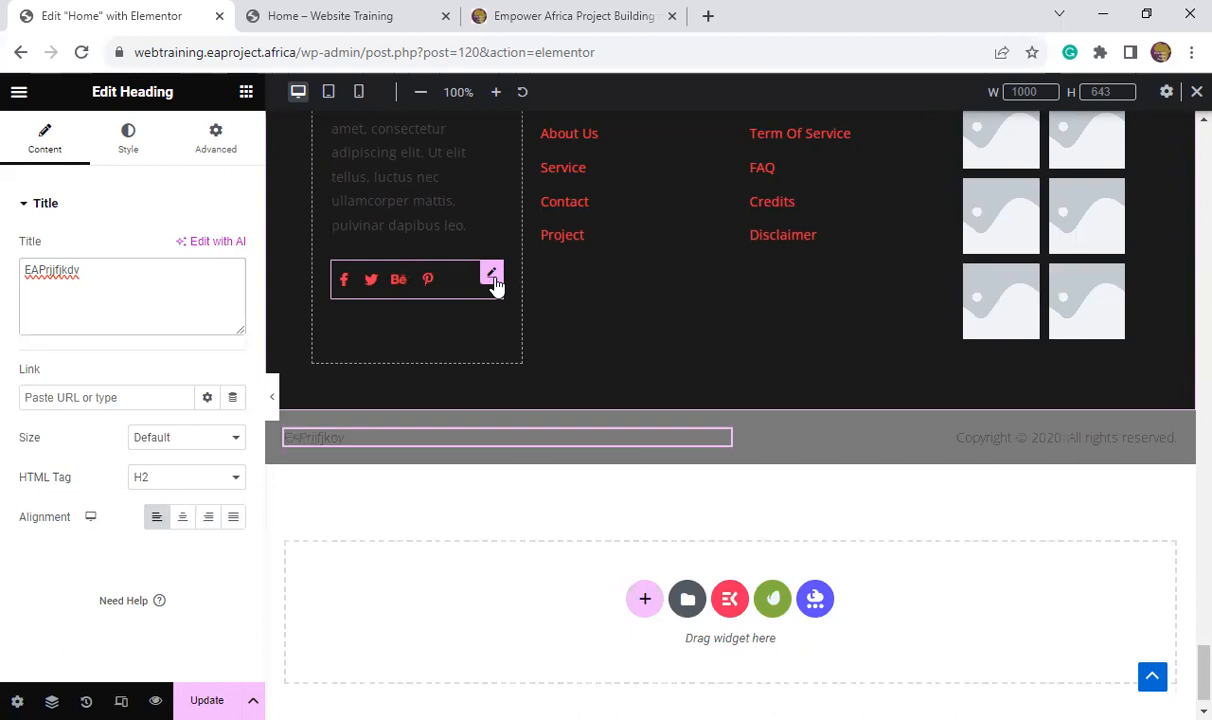
- Open the footer's social icons widget and examine the icon, label, link and color settings of the Facebook and pinterest items
{"action": "left_click", "coordinate": [491, 275]}
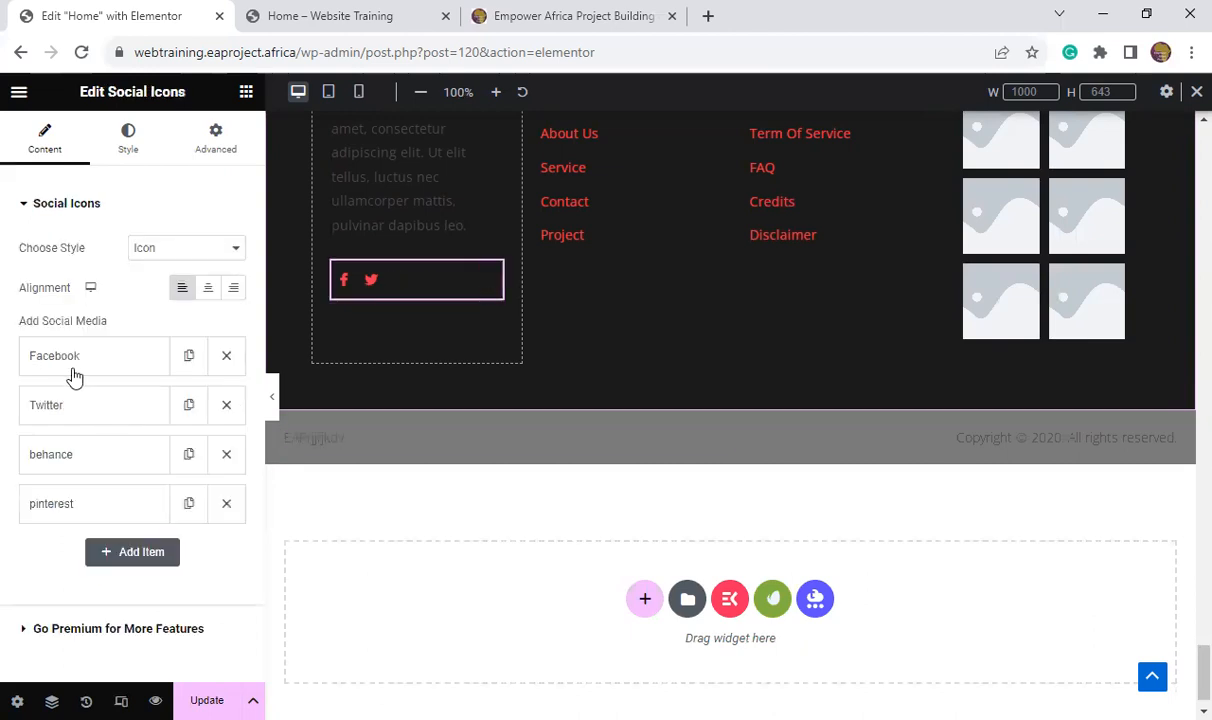
{"action": "left_click", "coordinate": [125, 368]}
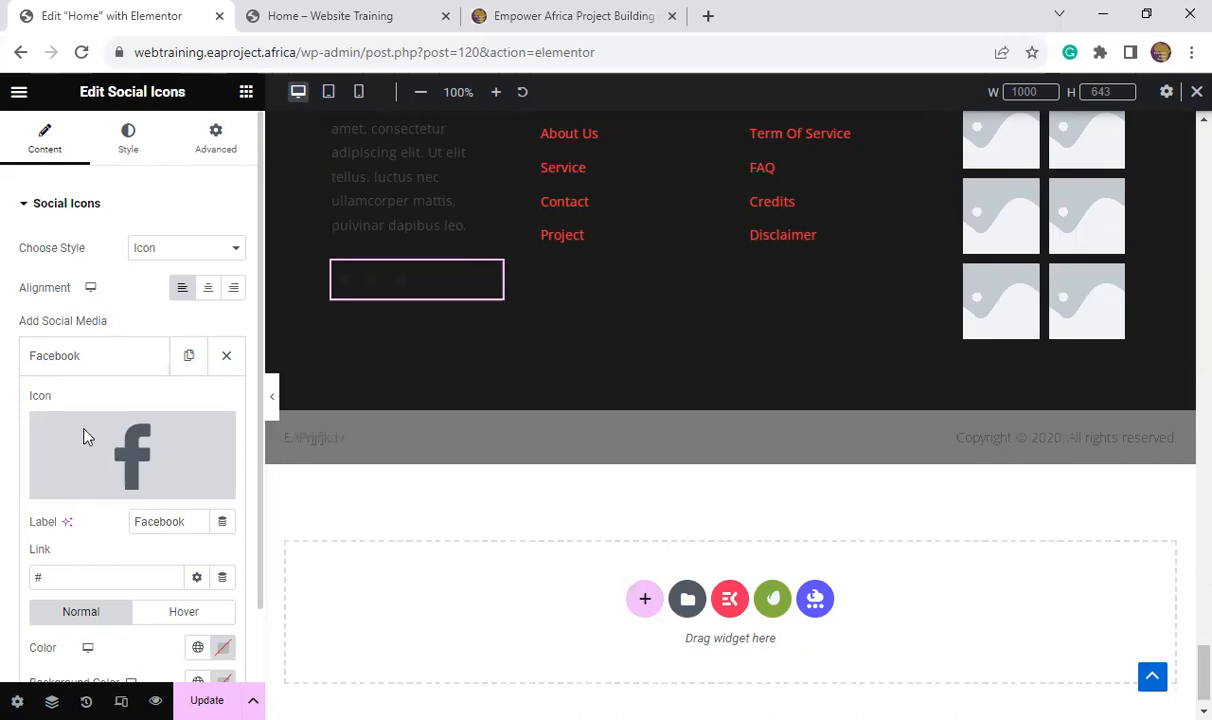
{"action": "scroll", "coordinate": [90, 420], "scroll_direction": "down", "scroll_amount": 3}
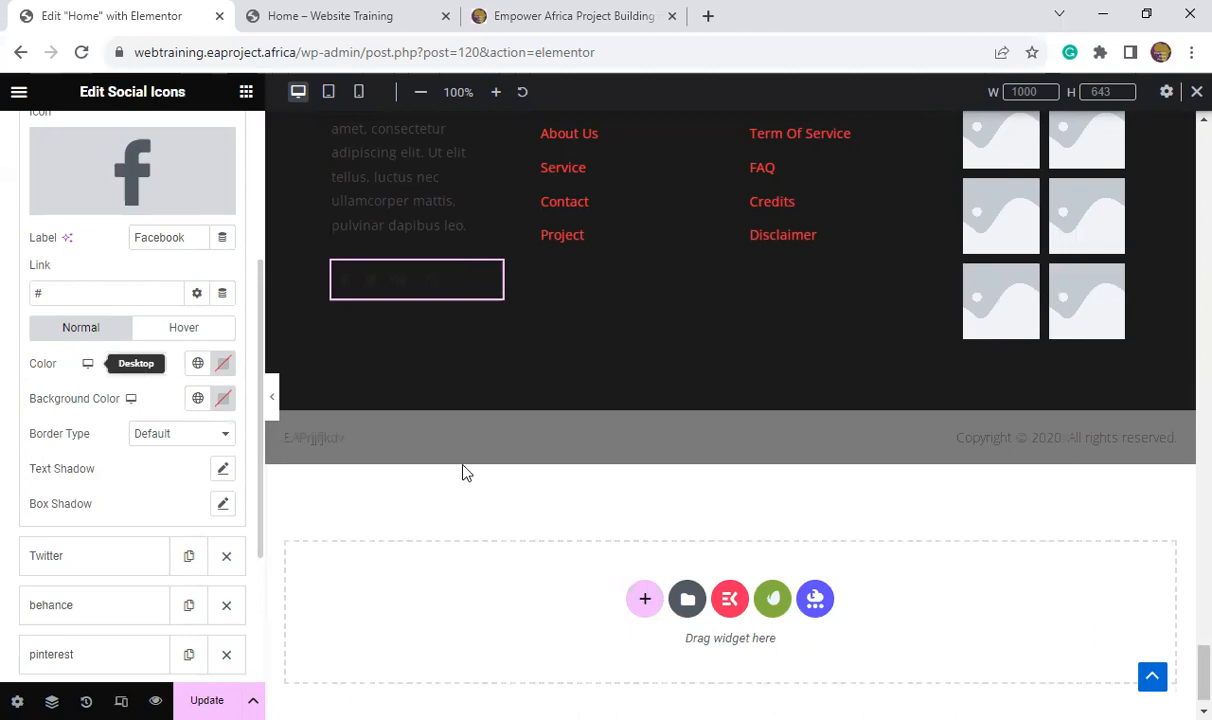
{"action": "left_click", "coordinate": [455, 294]}
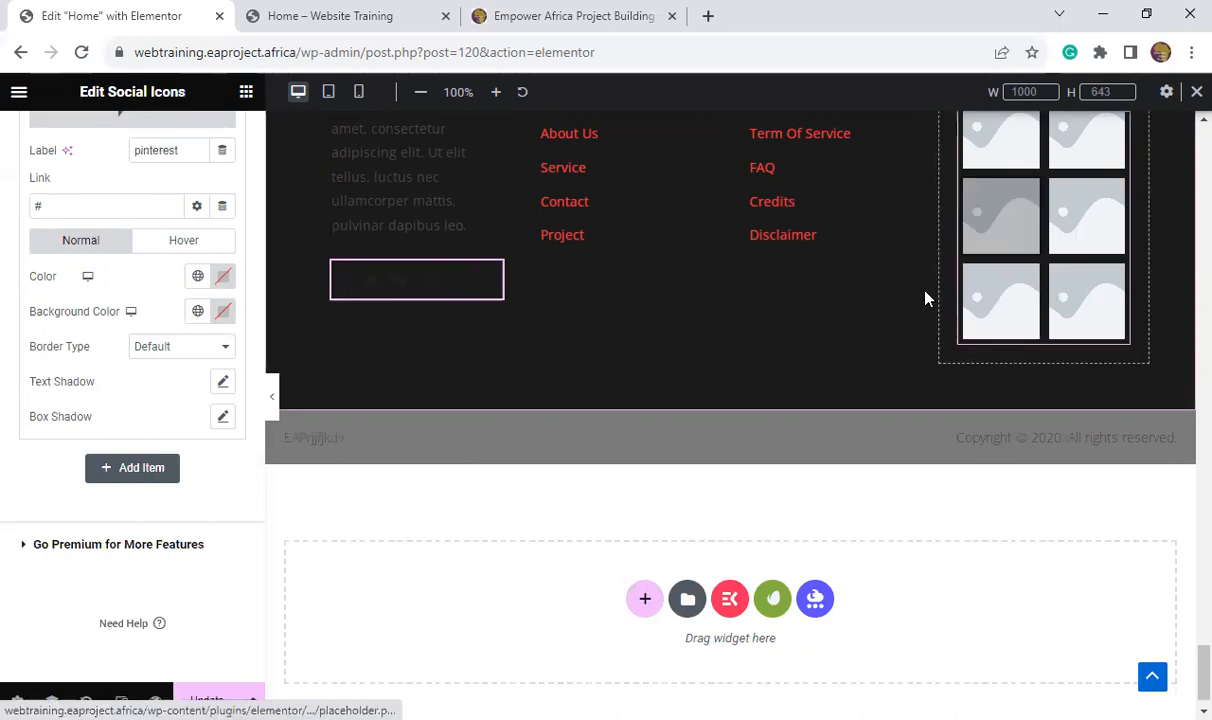
- Return to the top of the Home page in the editor and check the page in its preview tab
{"action": "scroll", "coordinate": [928, 295], "scroll_direction": "up", "scroll_amount": 5}
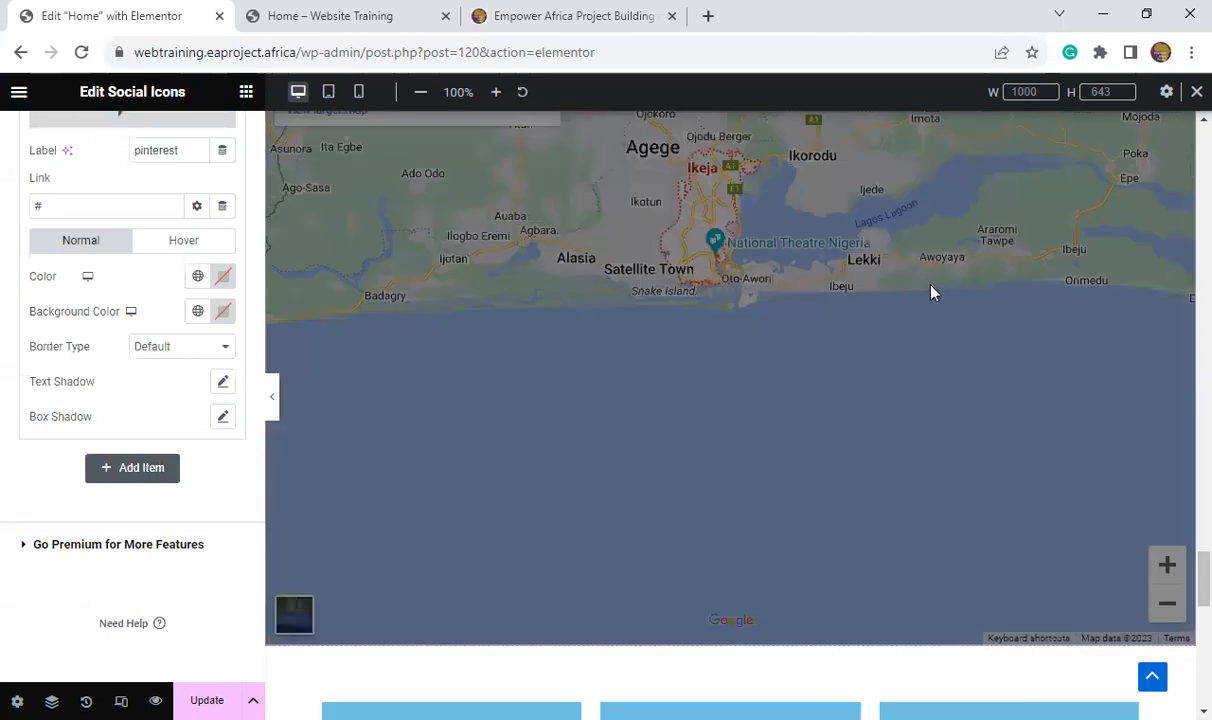
{"action": "scroll", "coordinate": [928, 285], "scroll_direction": "up", "scroll_amount": 5}
{"action": "scroll", "coordinate": [965, 268], "scroll_direction": "up", "scroll_amount": 5}
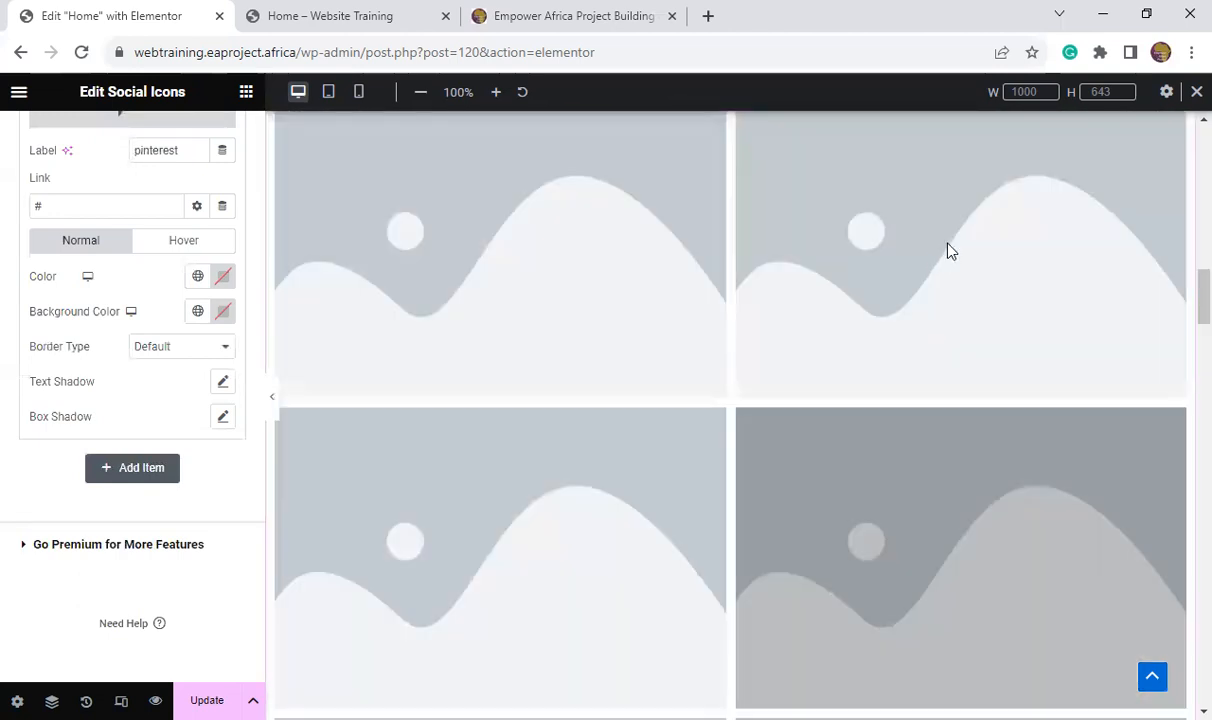
{"action": "scroll", "coordinate": [950, 251], "scroll_direction": "up", "scroll_amount": 10}
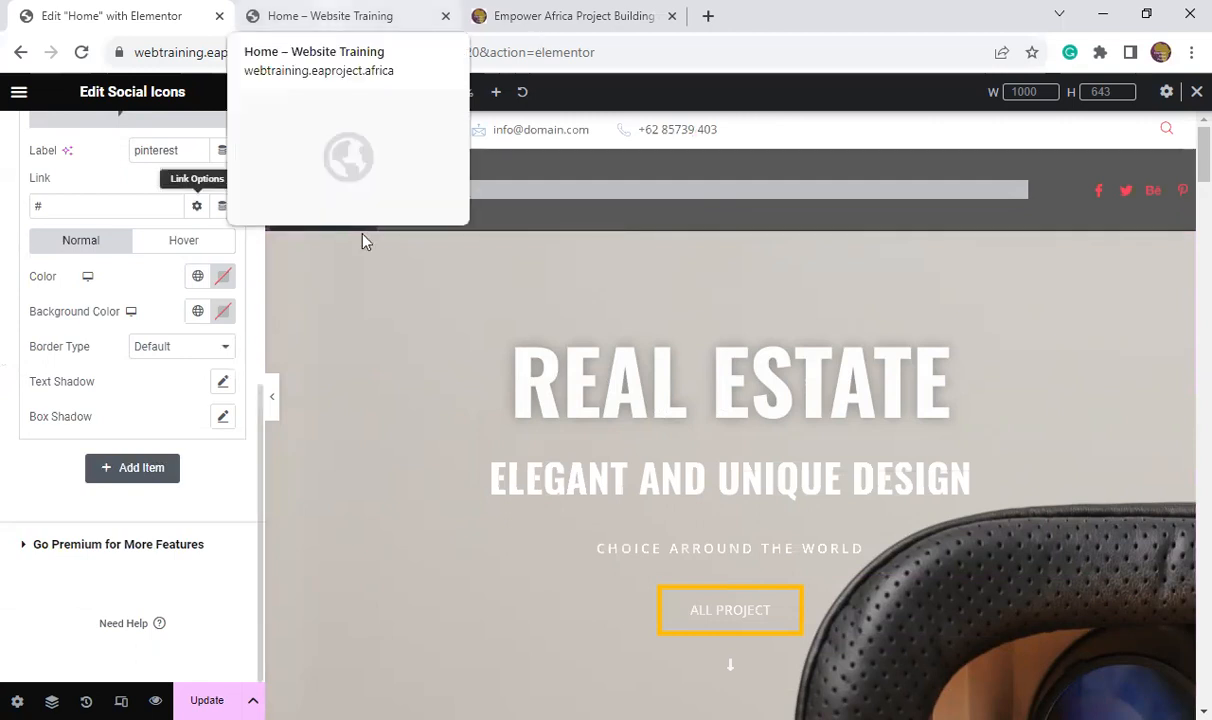
{"action": "key", "text": "ctrl+Tab"}
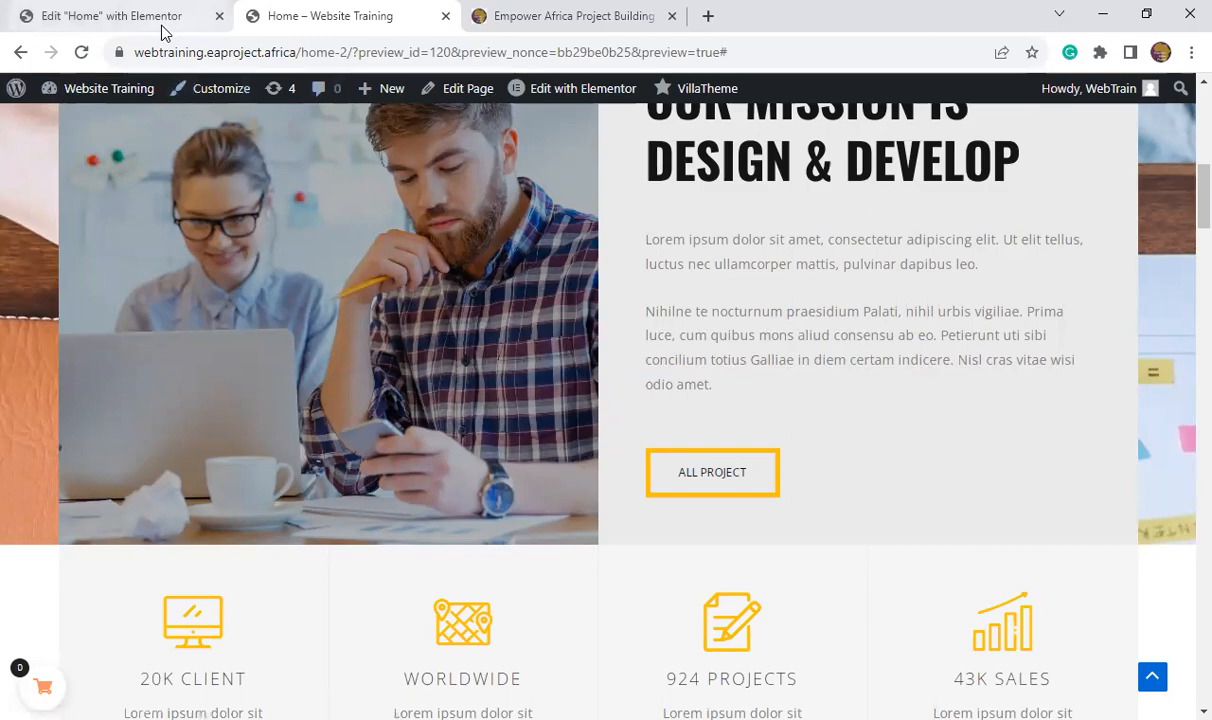
- Open the WordPress dashboard at webtraining.eaproject.africa/wp-admin/ in a new tab and look through the Astra and Appearance options
{"action": "left_click", "coordinate": [708, 18]}
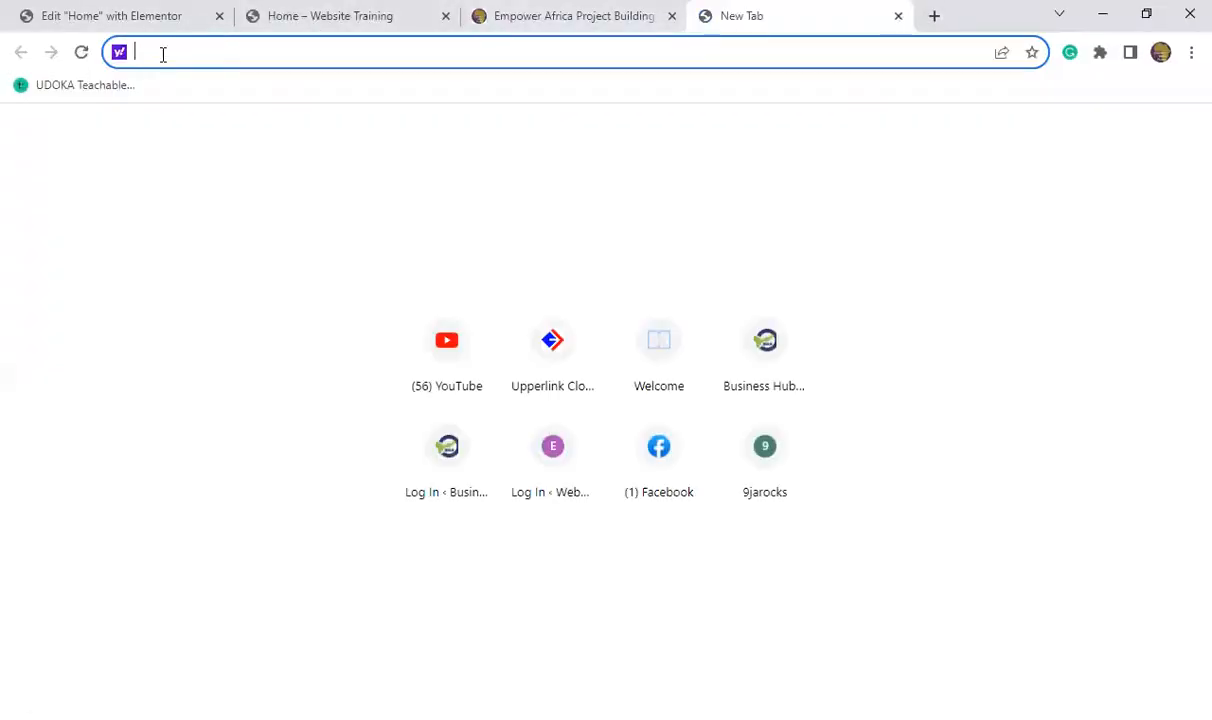
{"action": "type", "text": "we"}
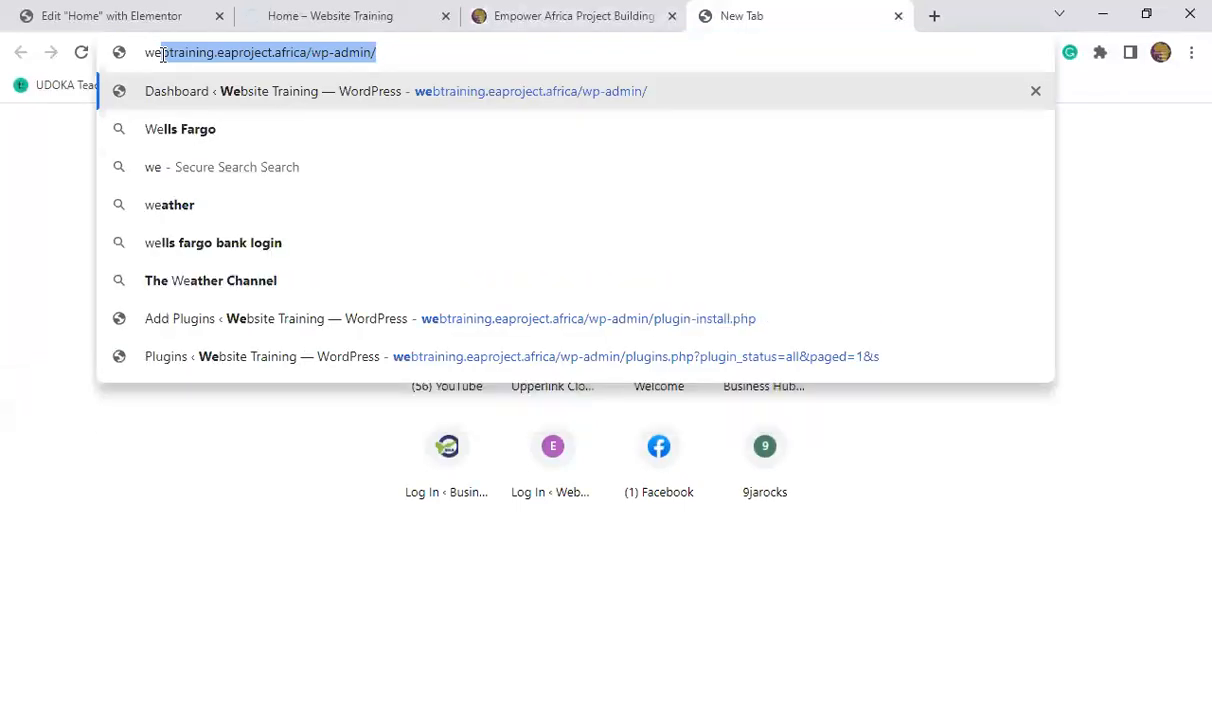
{"action": "key", "text": "Return"}
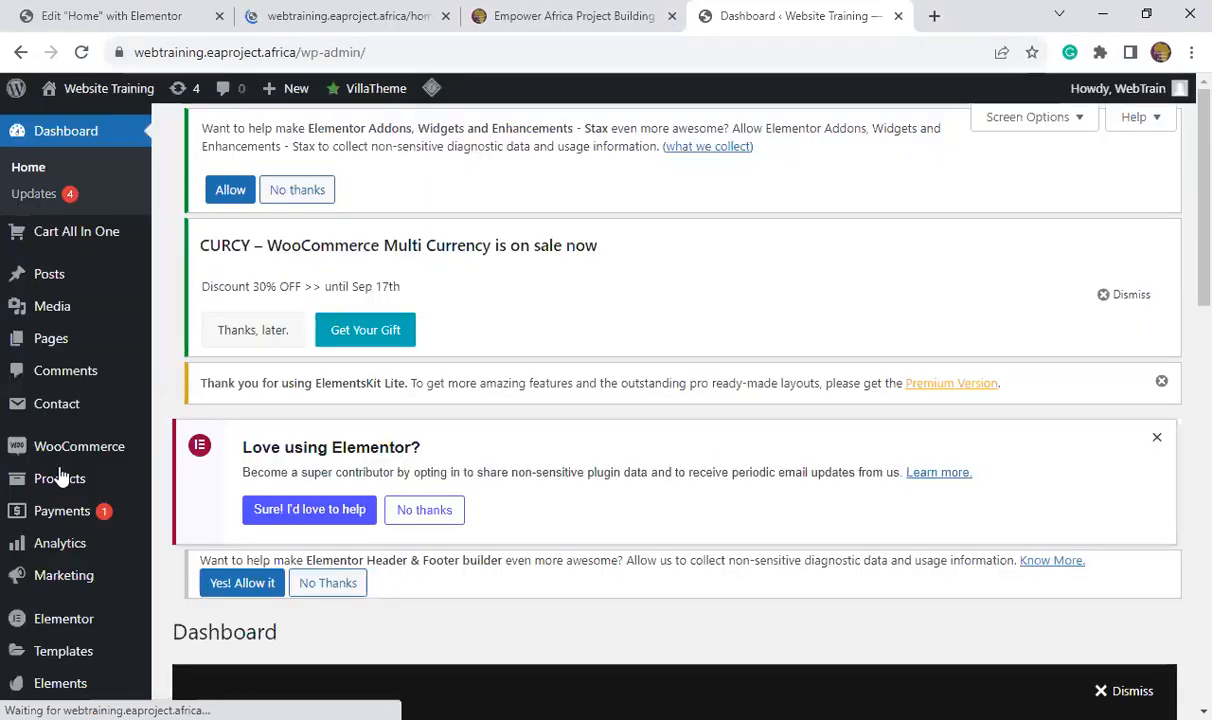
{"action": "scroll", "coordinate": [86, 372], "scroll_direction": "down", "scroll_amount": 1}
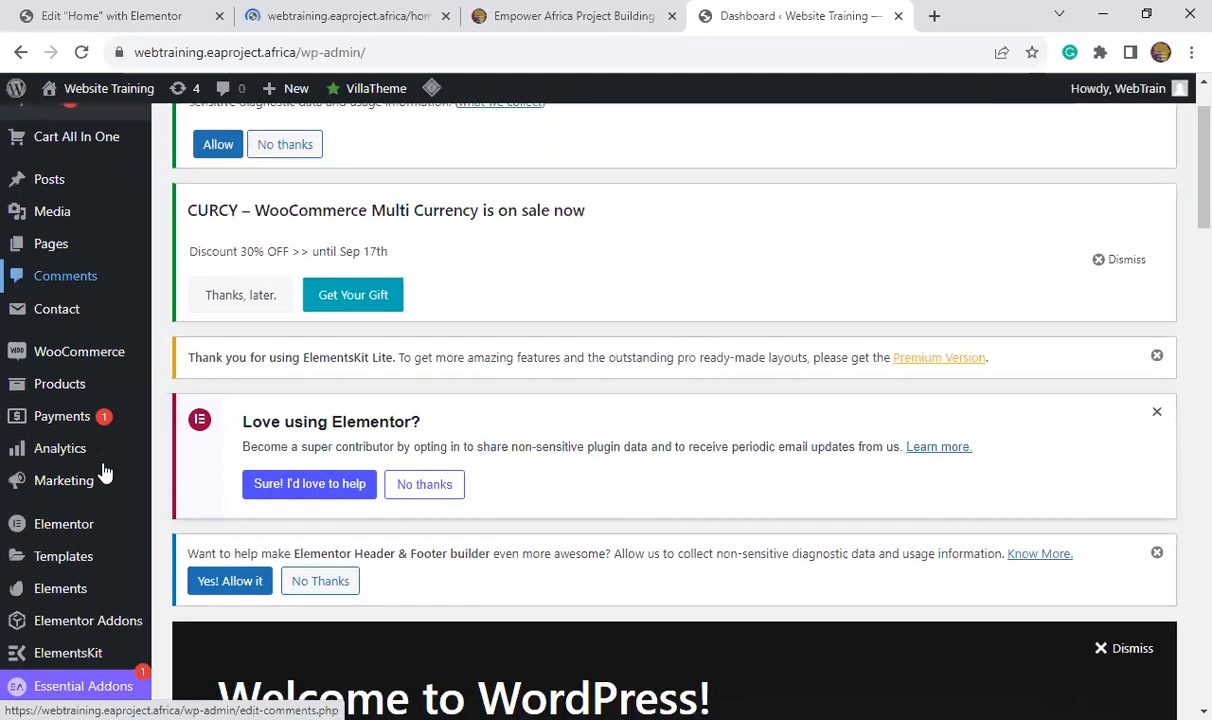
{"action": "scroll", "coordinate": [104, 470], "scroll_direction": "down", "scroll_amount": 4}
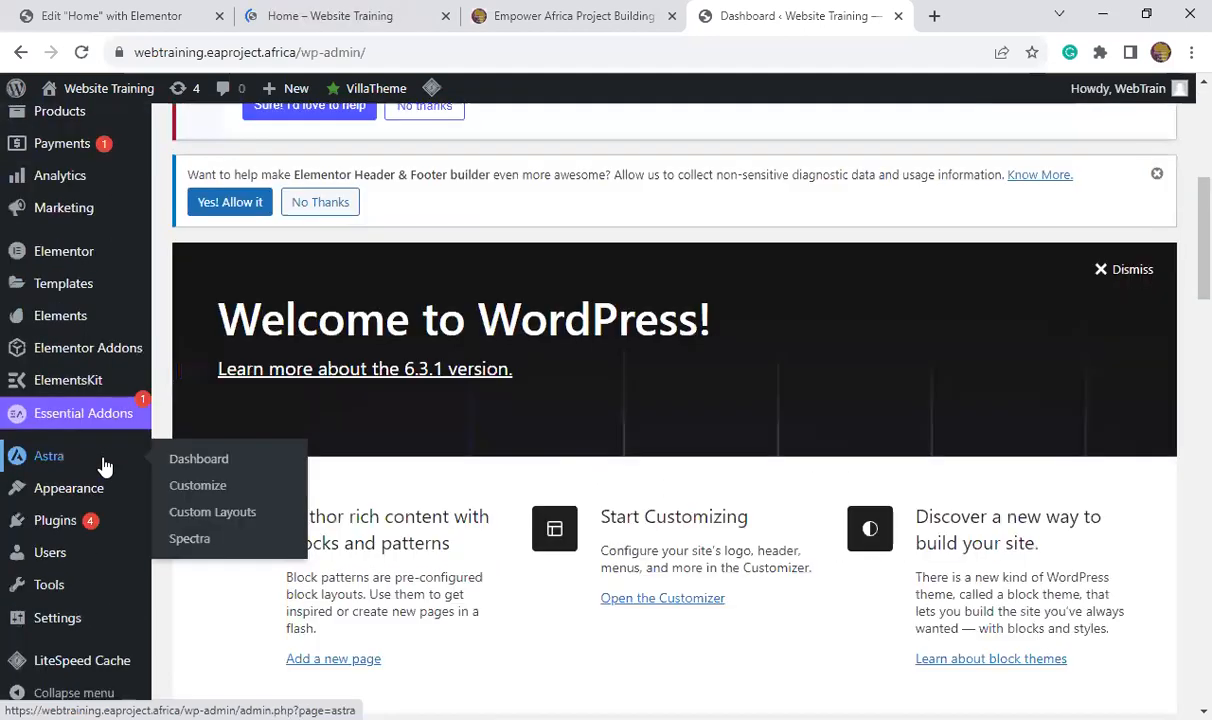
{"action": "scroll", "coordinate": [104, 467], "scroll_direction": "down", "scroll_amount": 2}
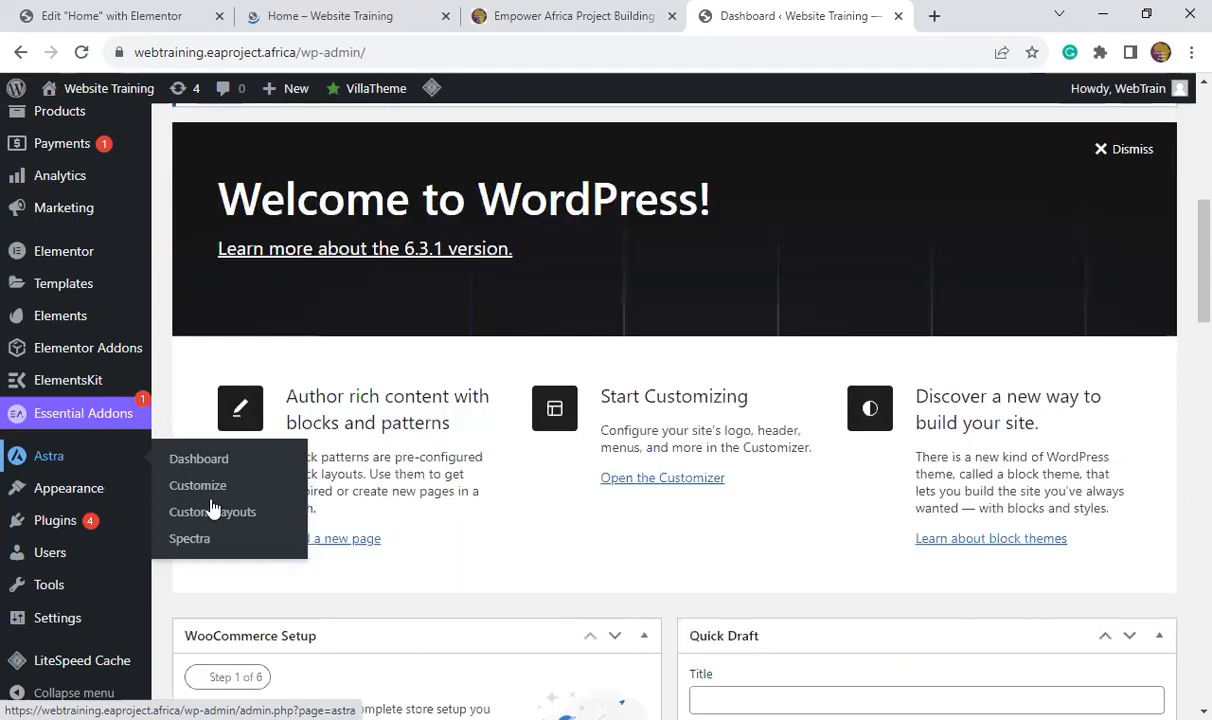
{"action": "mouse_move", "coordinate": [97, 490]}
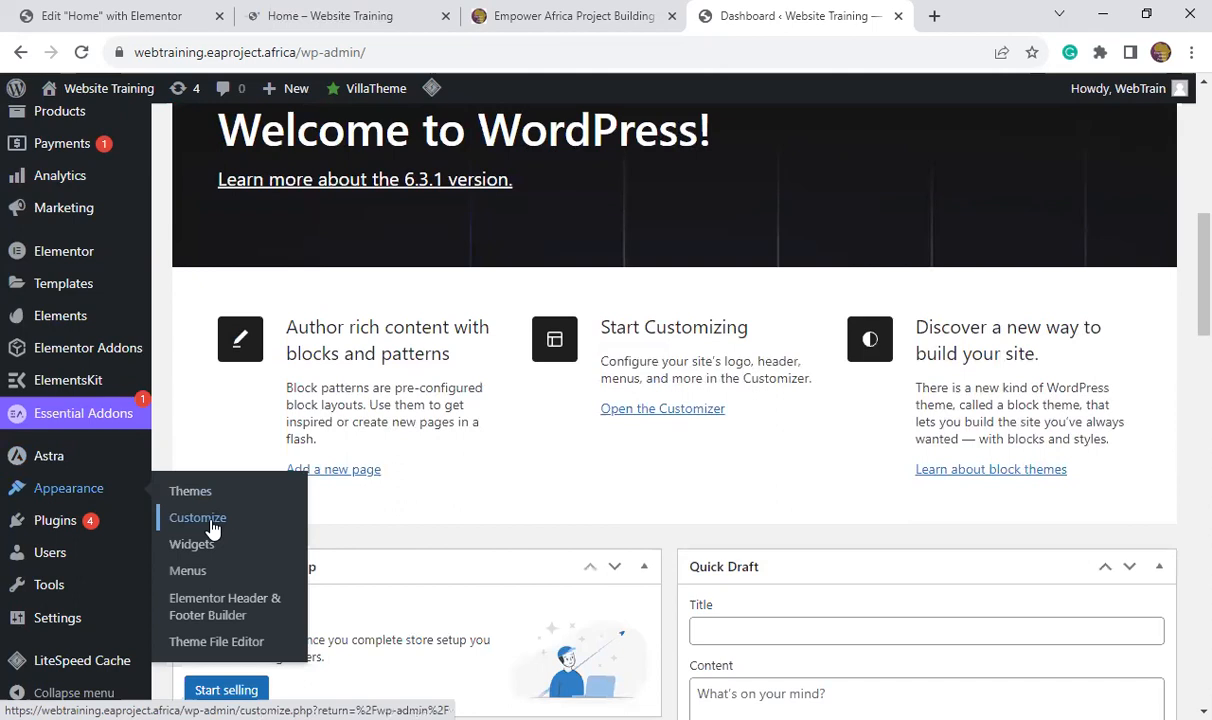
- Open the theme Customizer for the Home page preview in a new browser tab and switch to it
{"action": "left_click", "coordinate": [104, 18]}
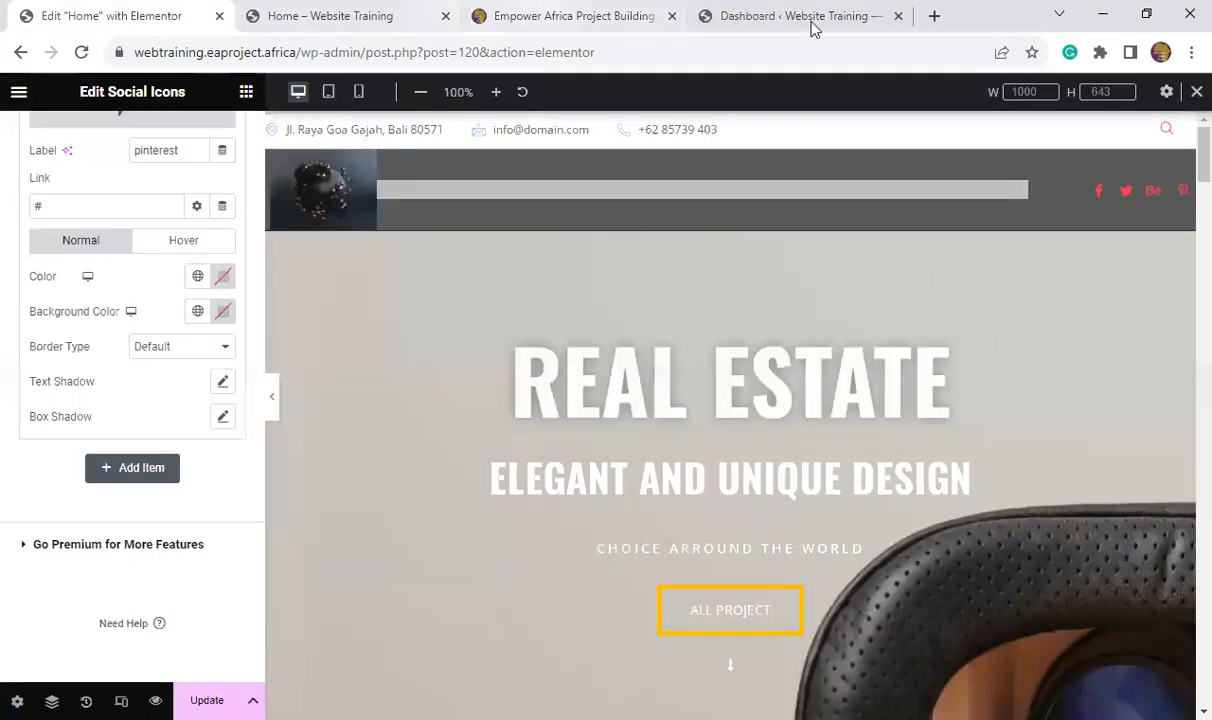
{"action": "left_click", "coordinate": [360, 22]}
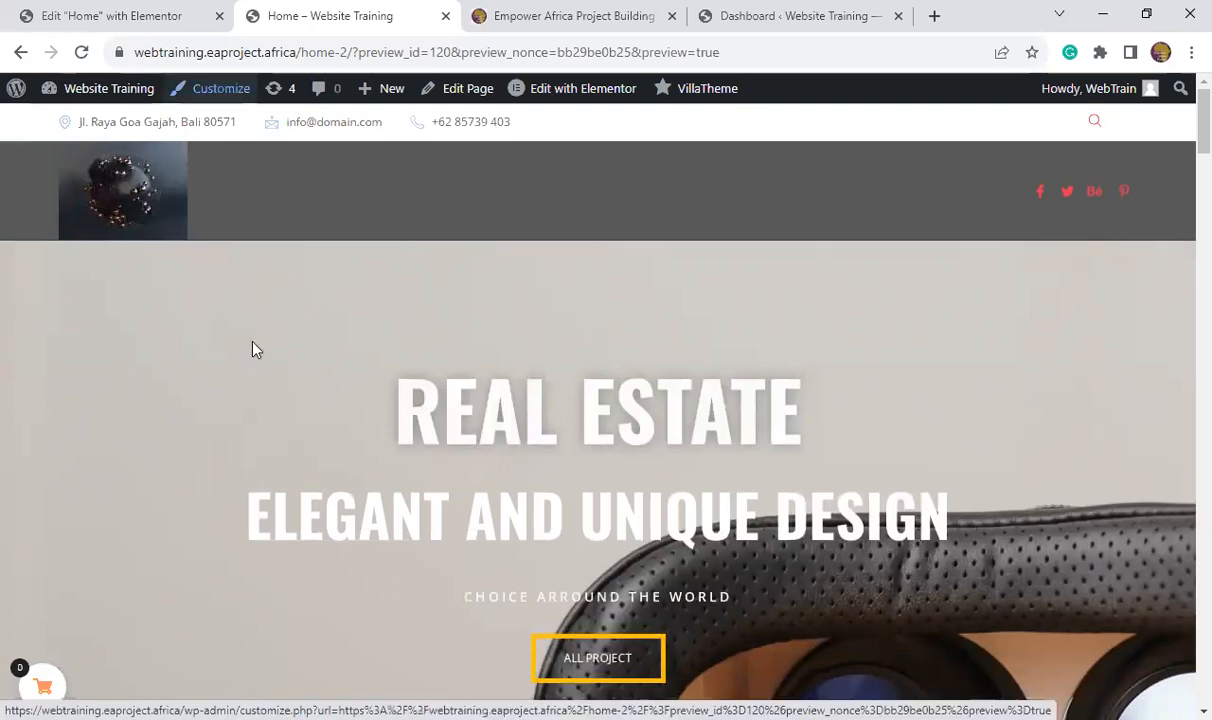
{"action": "right_click", "coordinate": [229, 88]}
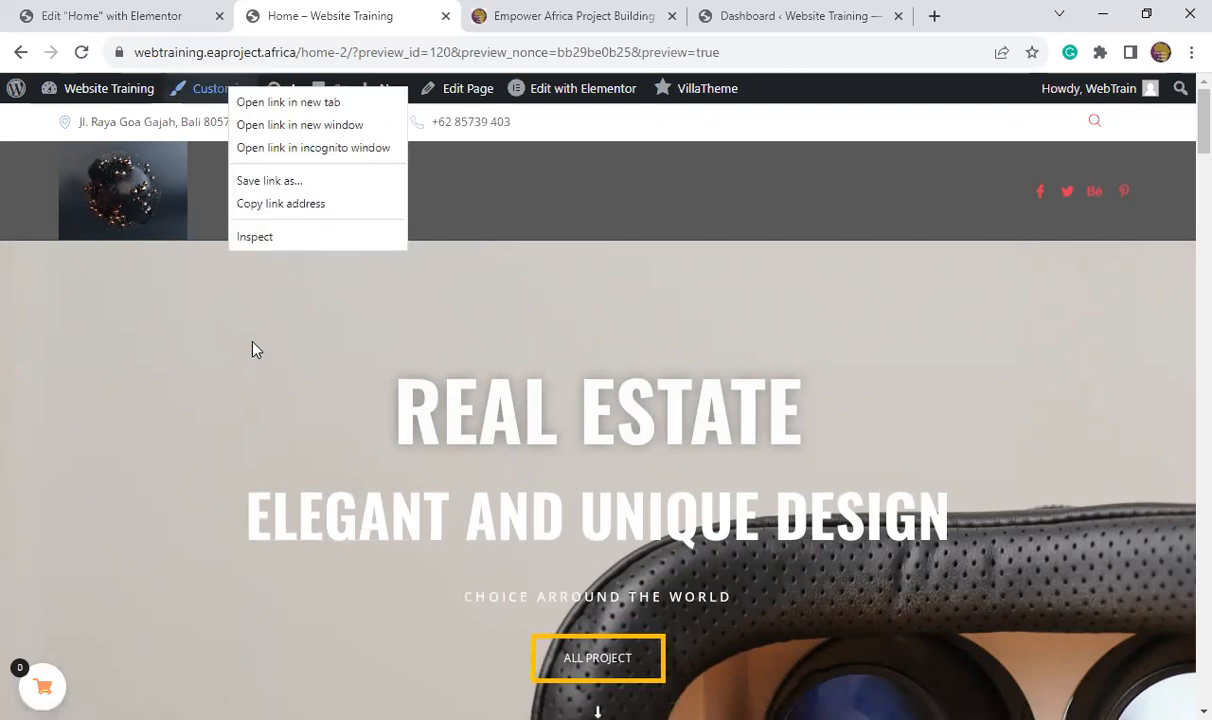
{"action": "key", "text": "Down"}
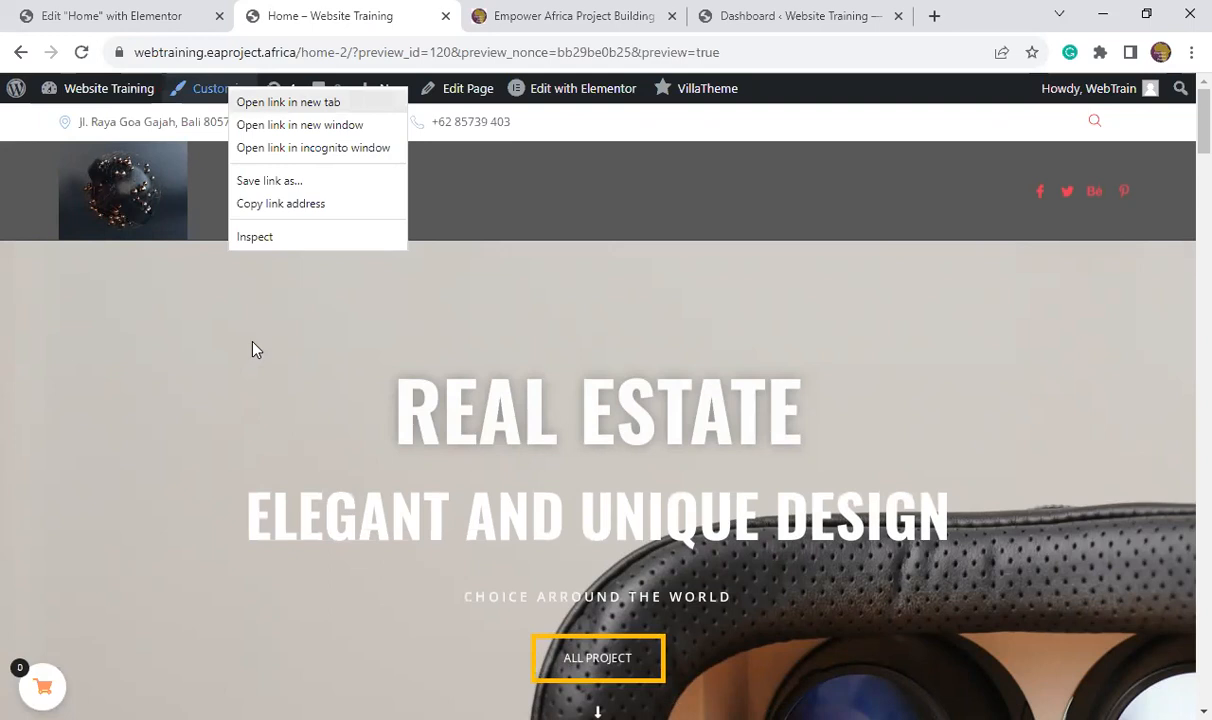
{"action": "key", "text": "Return"}
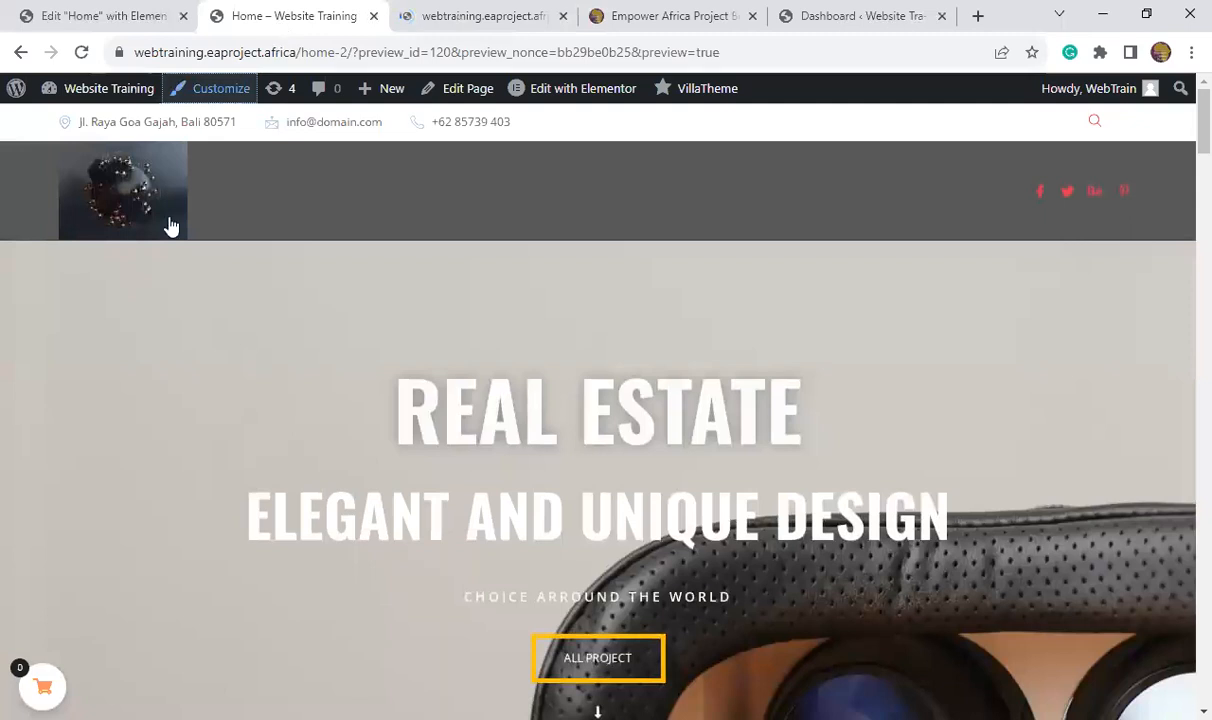
{"action": "left_click", "coordinate": [482, 16]}
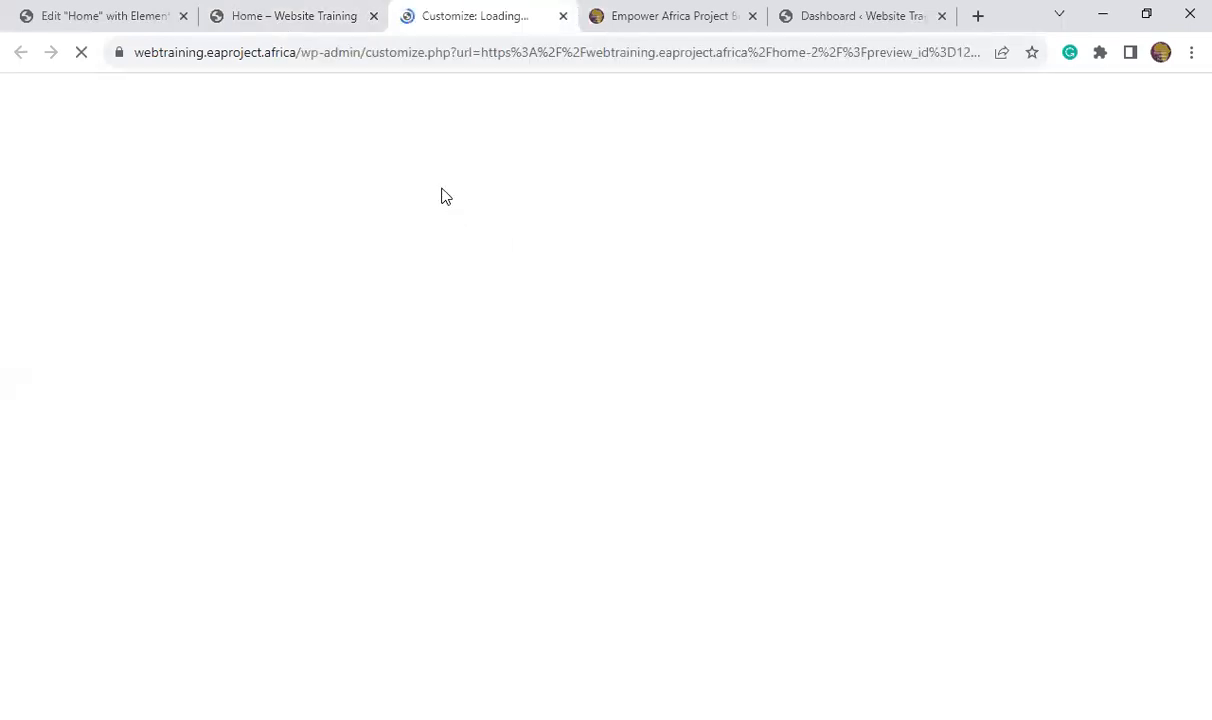
{"action": "left_click", "coordinate": [311, 30]}
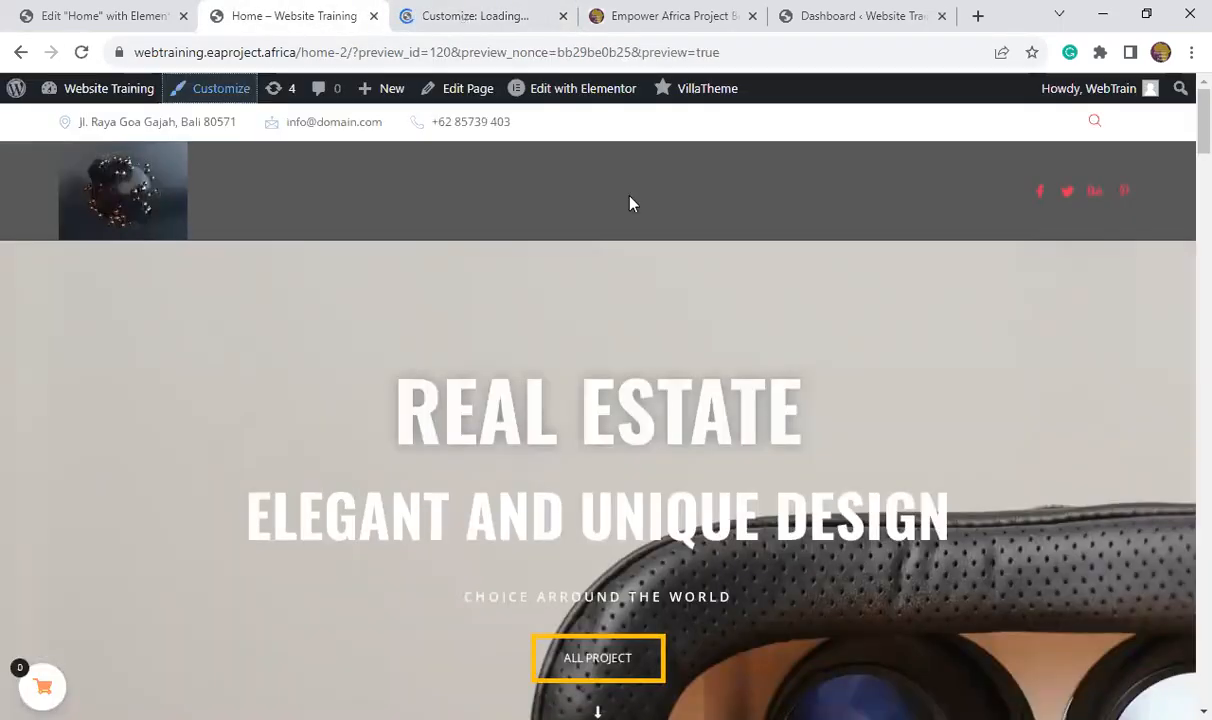
{"action": "left_click", "coordinate": [491, 25]}
{"action": "left_click", "coordinate": [318, 33]}
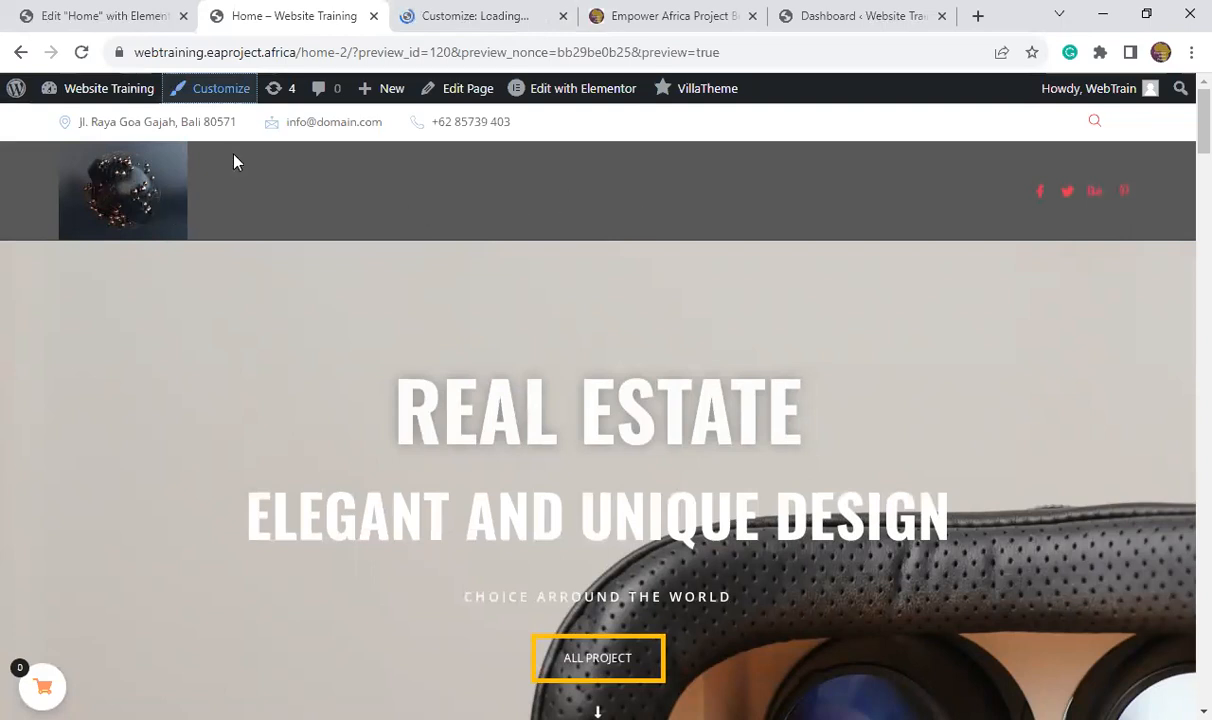
- Open the Menus screen from the header's navigation menu widget in the Elementor editor, and close it again
{"action": "left_click", "coordinate": [156, 20]}
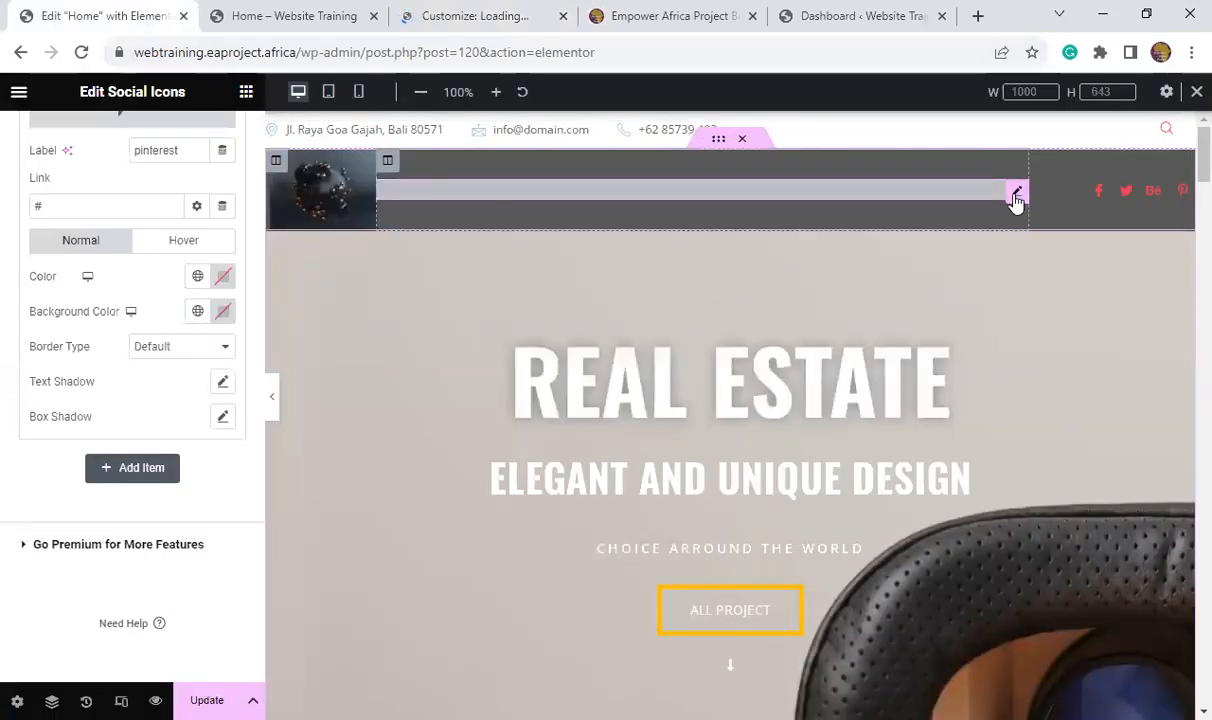
{"action": "left_click", "coordinate": [1016, 194]}
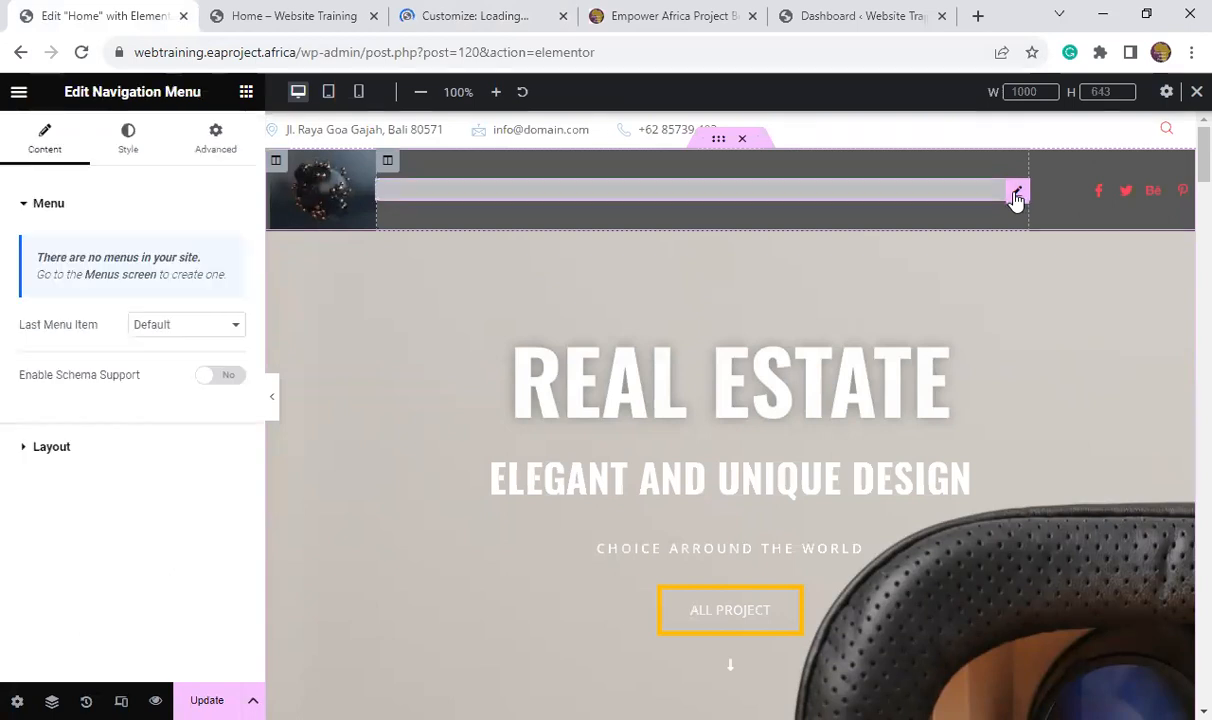
{"action": "left_click", "coordinate": [120, 275]}
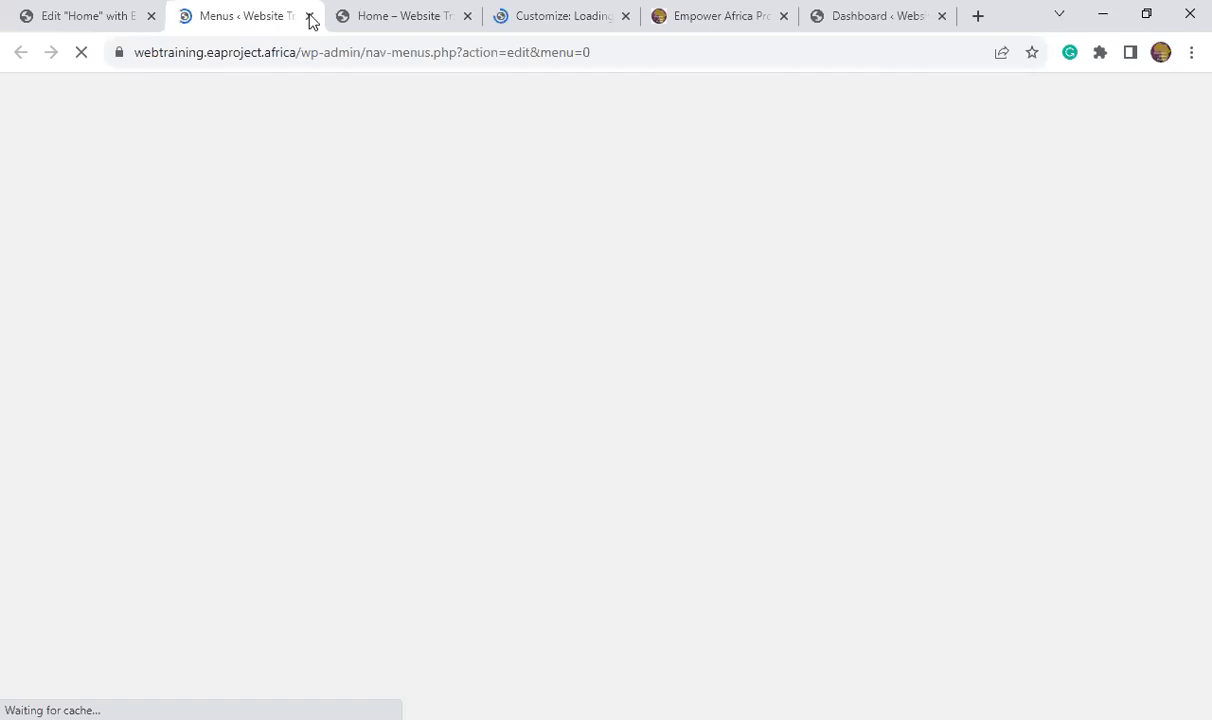
{"action": "left_click", "coordinate": [309, 16]}
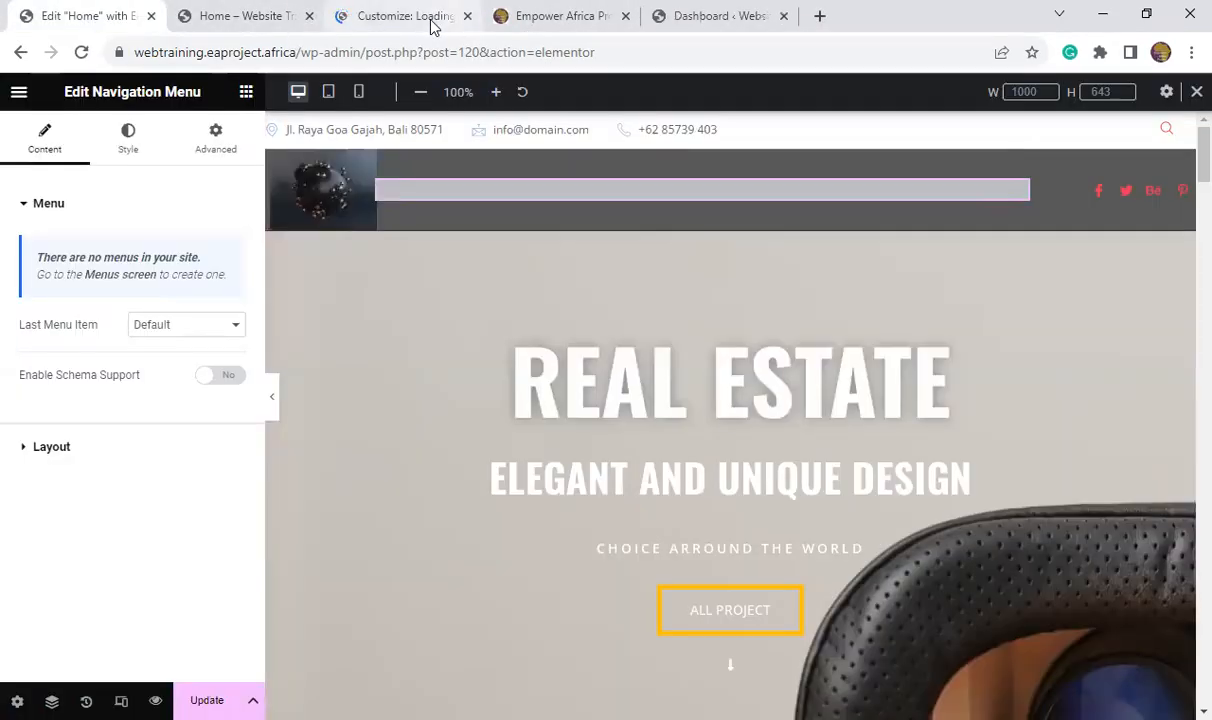
- Switch to the Customizer, examine the sections listed under Global, and return to the main list
{"action": "left_click", "coordinate": [432, 25]}
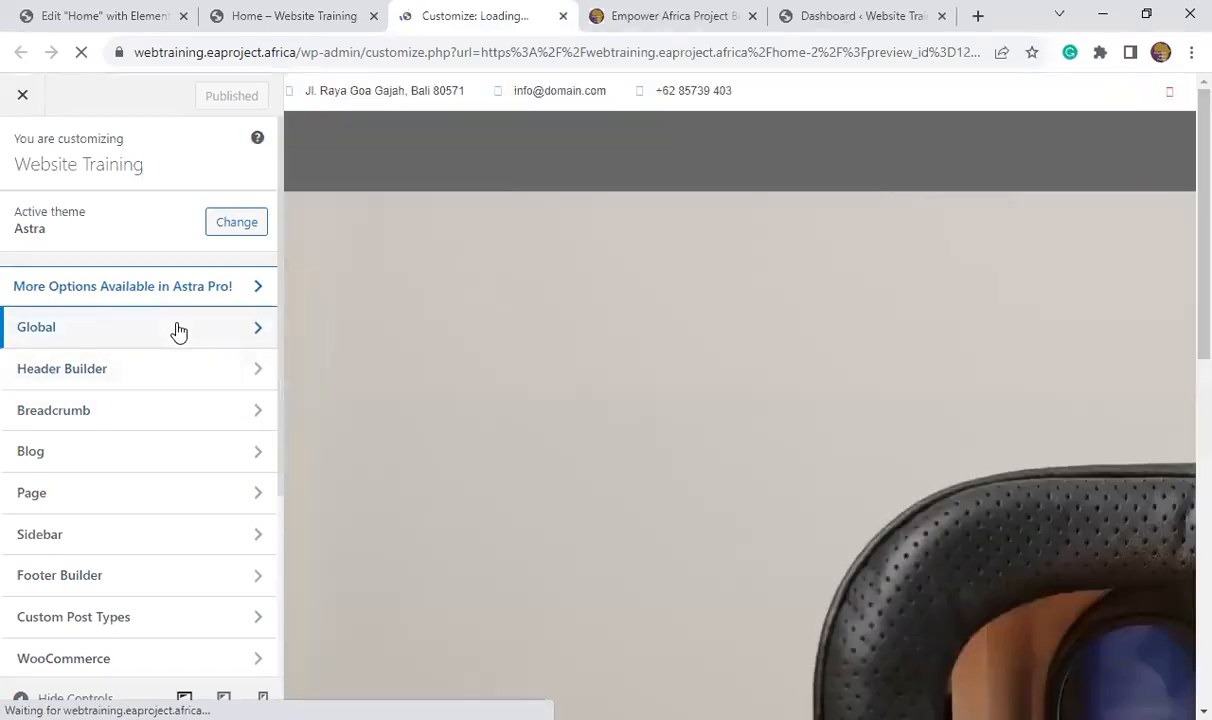
{"action": "left_click", "coordinate": [179, 332]}
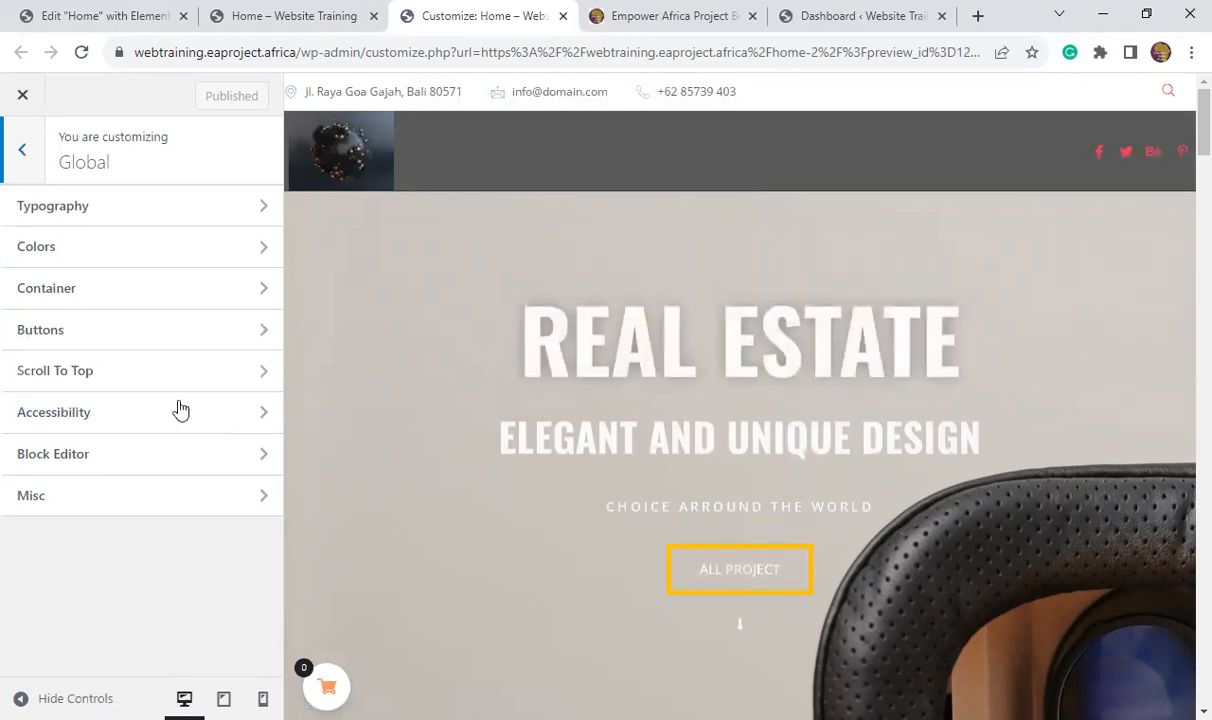
{"action": "left_click", "coordinate": [22, 155]}
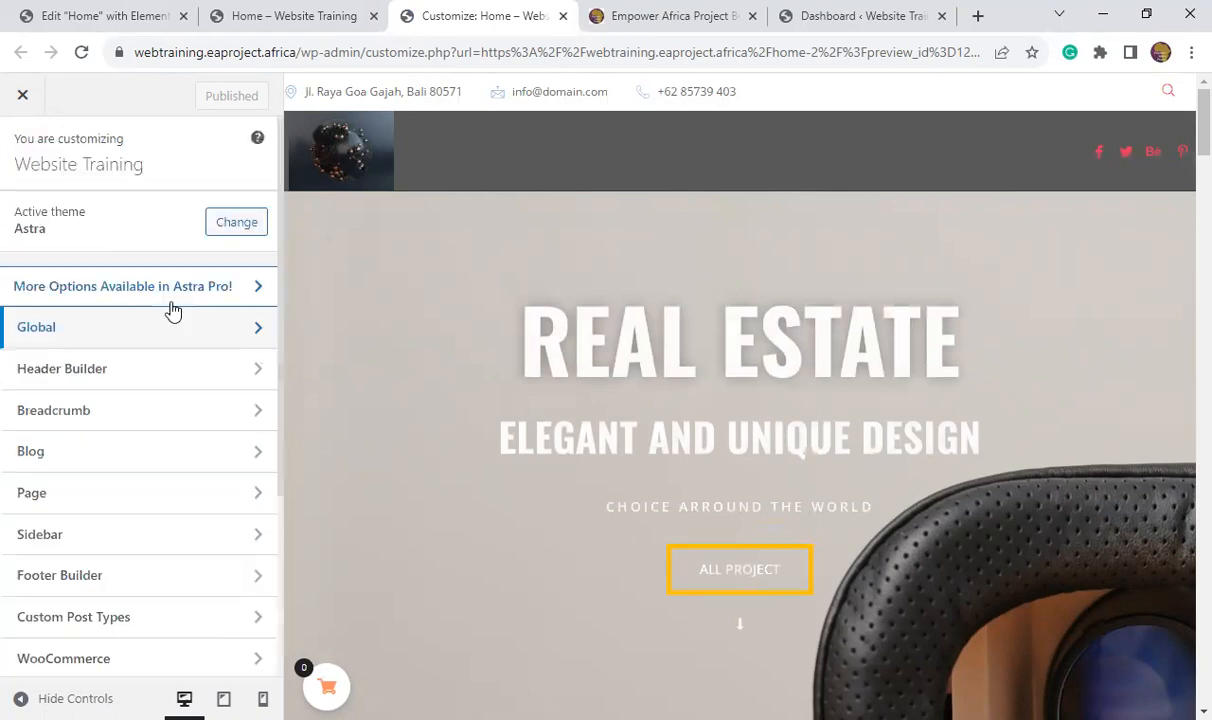
- Open Site Title & Logo in the Header Builder and set the Logo Width to 76 px
{"action": "left_click", "coordinate": [128, 385]}
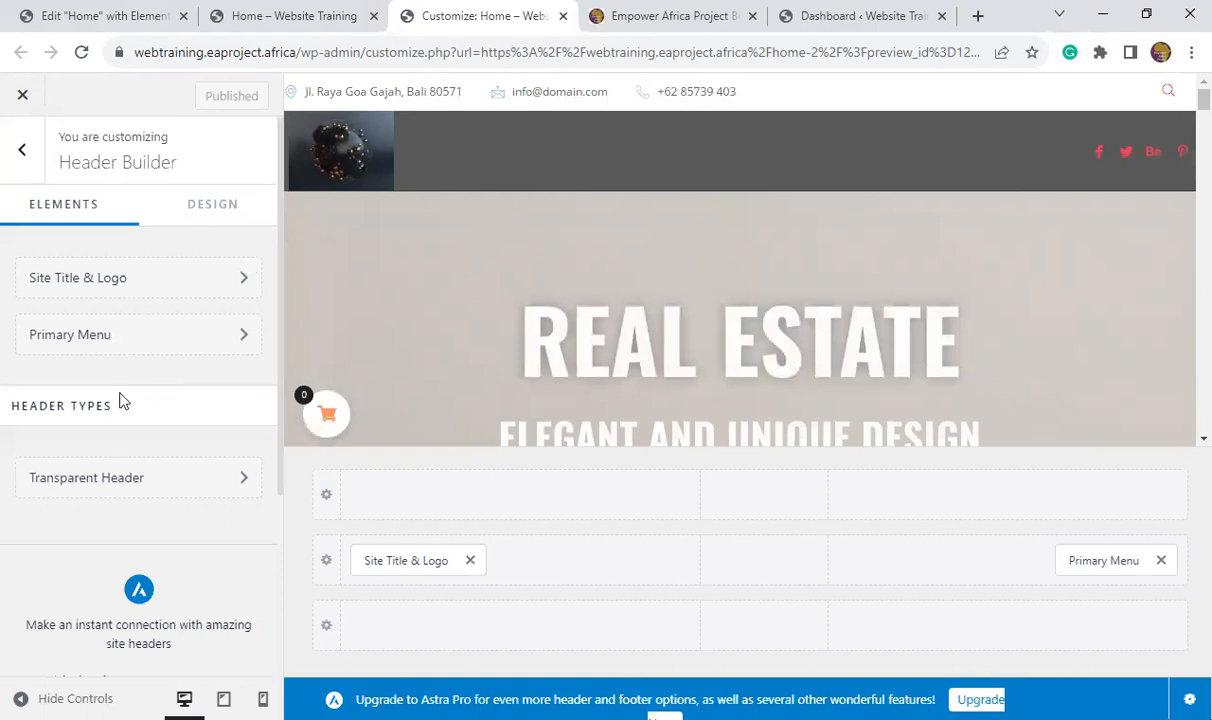
{"action": "left_click", "coordinate": [247, 286]}
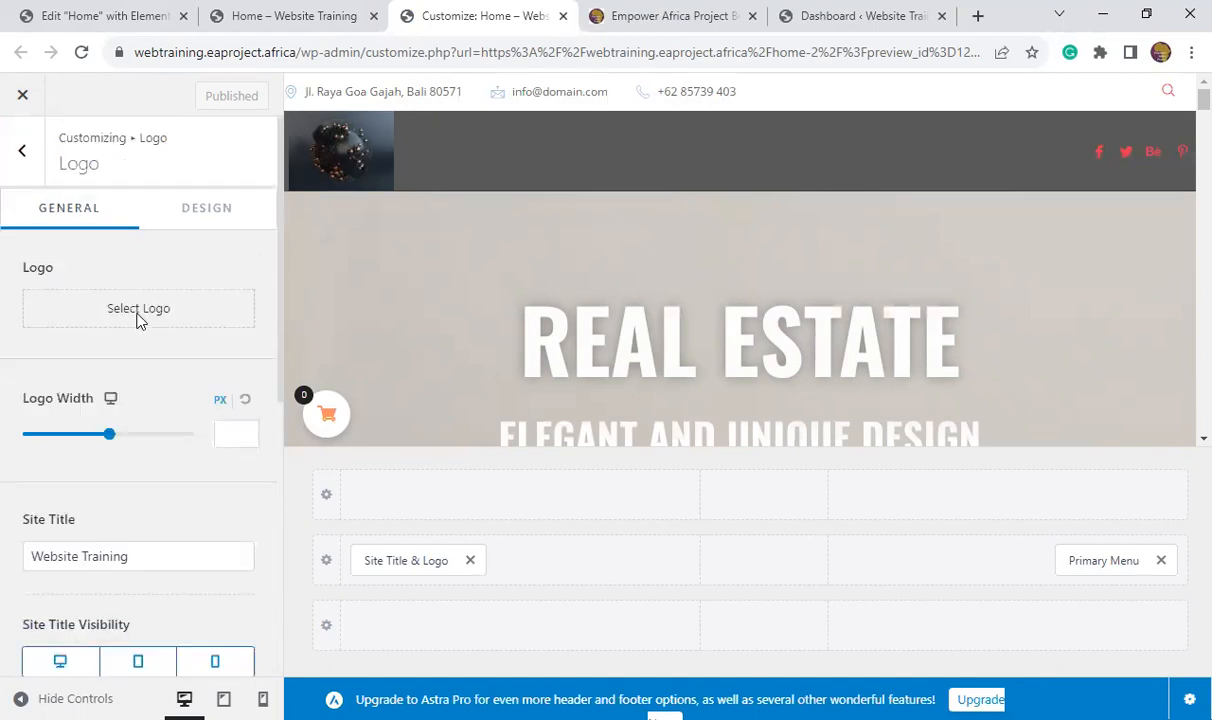
{"action": "left_click", "coordinate": [371, 152]}
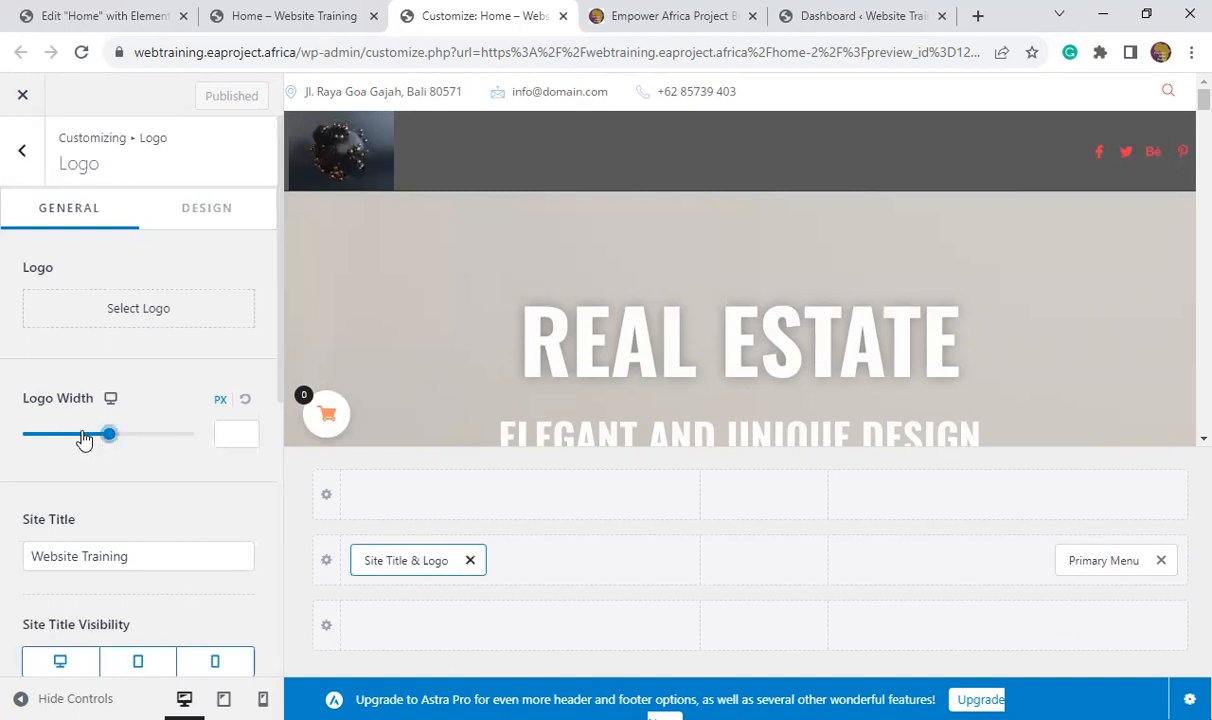
{"action": "left_click", "coordinate": [36, 445]}
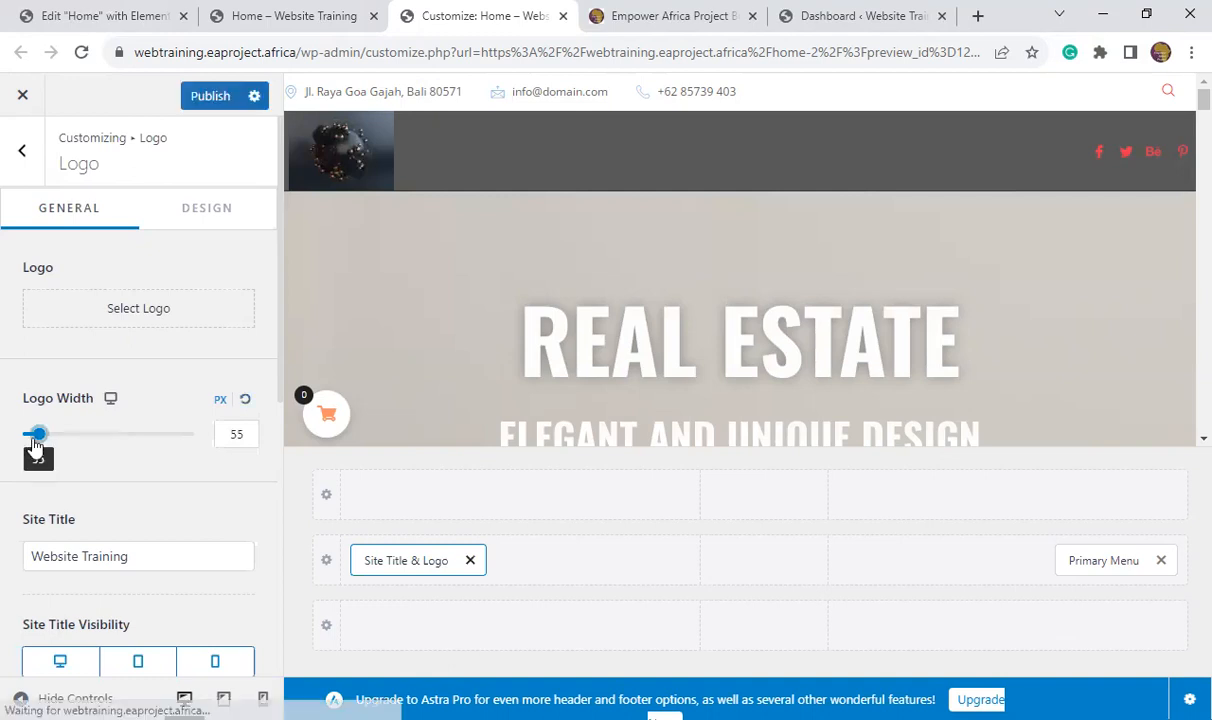
{"action": "left_click_drag", "start_coordinate": [35, 444], "coordinate": [42, 444]}
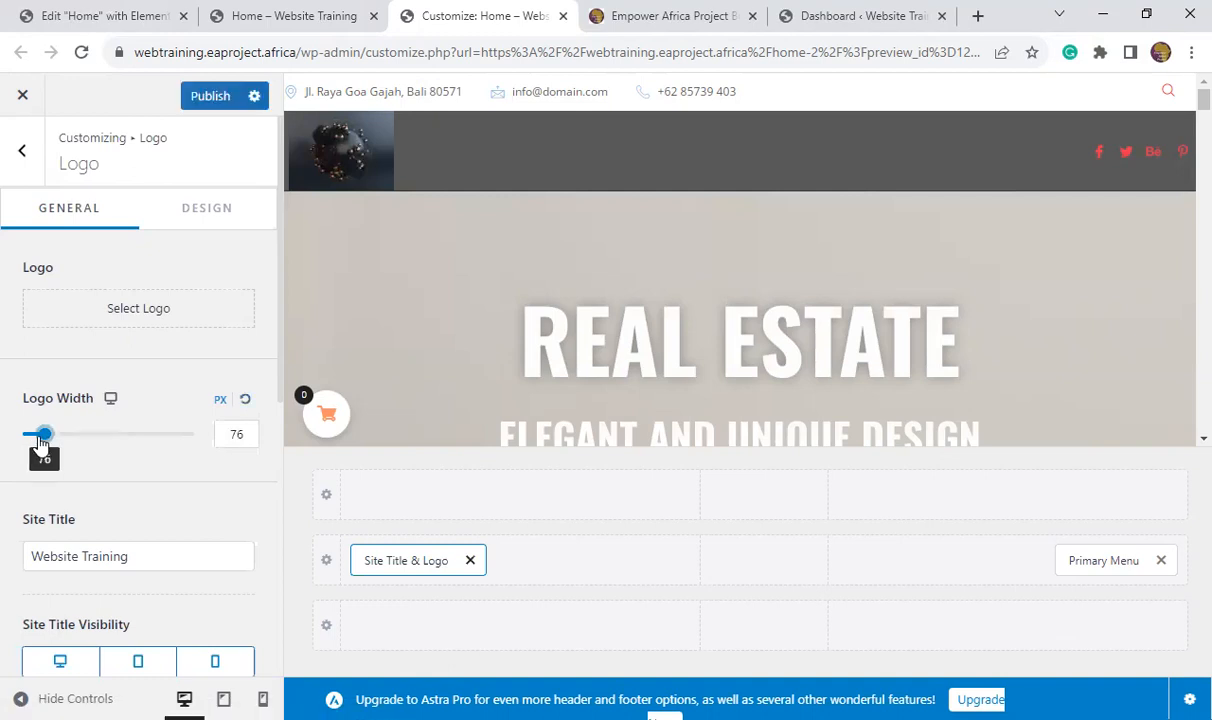
- Set the Logo Width to 244 px and review the remaining site title, tagline and visibility settings
{"action": "left_click", "coordinate": [97, 438]}
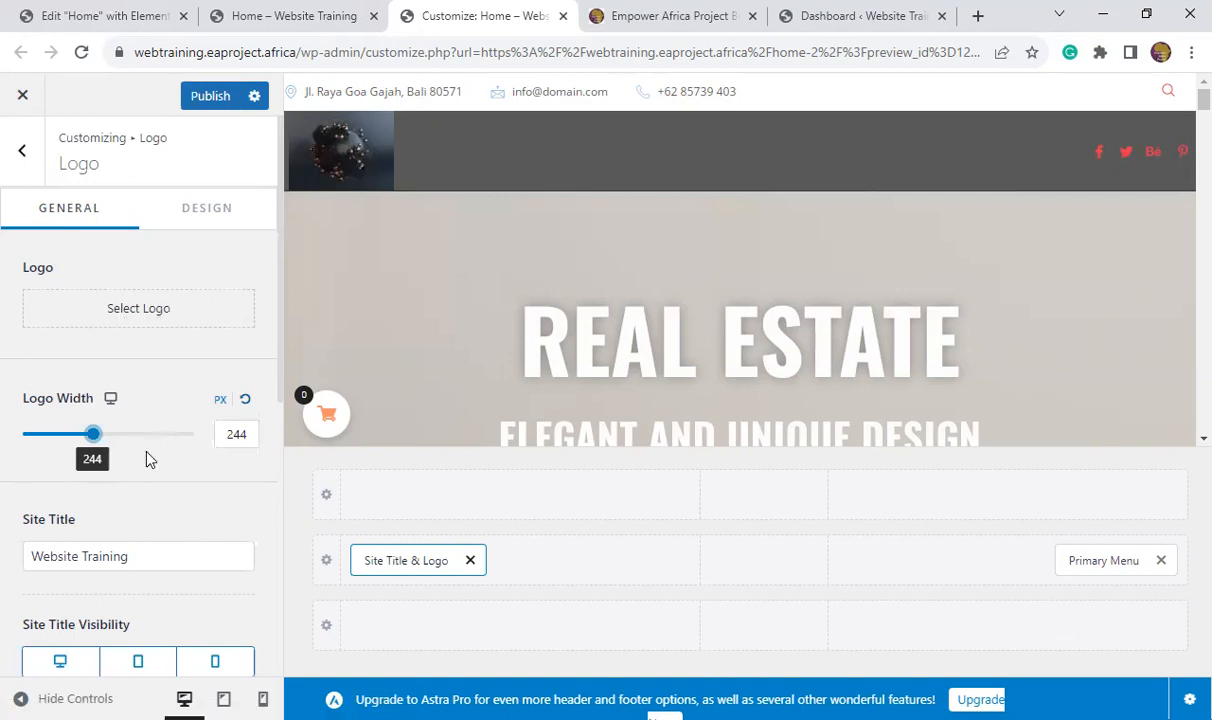
{"action": "scroll", "coordinate": [146, 458], "scroll_direction": "down", "scroll_amount": 2}
{"action": "scroll", "coordinate": [146, 458], "scroll_direction": "down", "scroll_amount": 3}
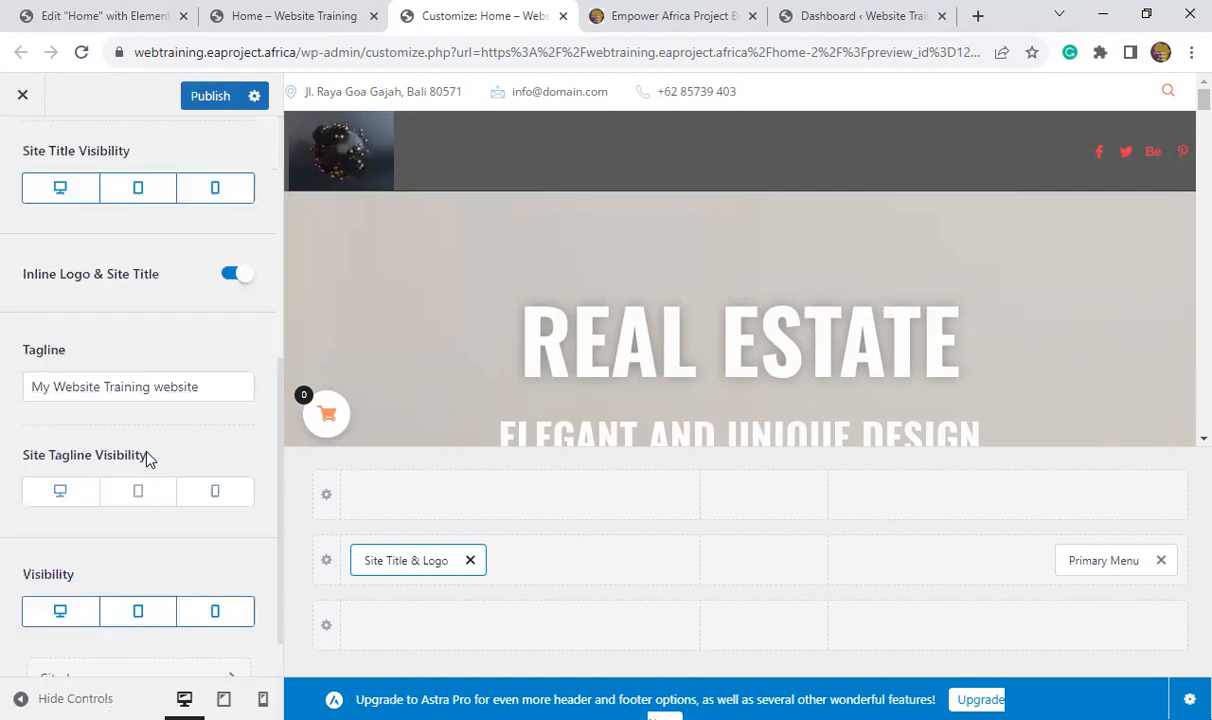
{"action": "scroll", "coordinate": [146, 458], "scroll_direction": "down", "scroll_amount": 1}
{"action": "scroll", "coordinate": [146, 458], "scroll_direction": "up", "scroll_amount": 4}
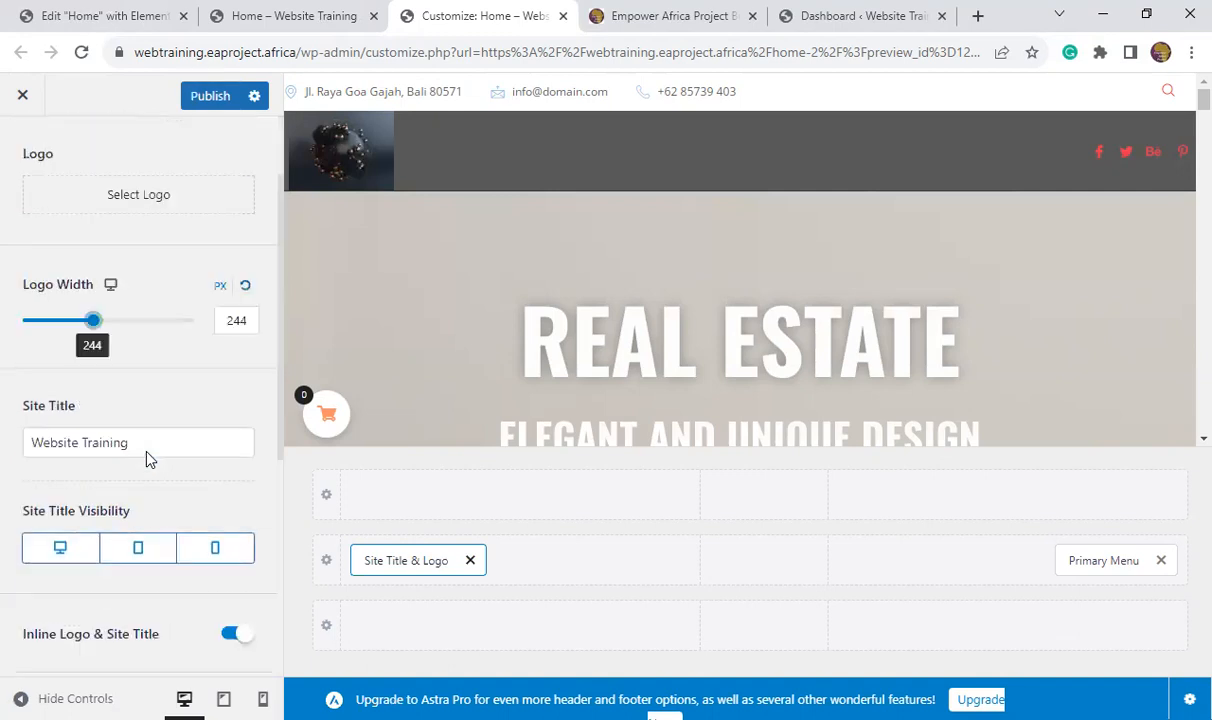
{"action": "scroll", "coordinate": [146, 458], "scroll_direction": "up", "scroll_amount": 2}
{"action": "scroll", "coordinate": [148, 458], "scroll_direction": "down", "scroll_amount": 5}
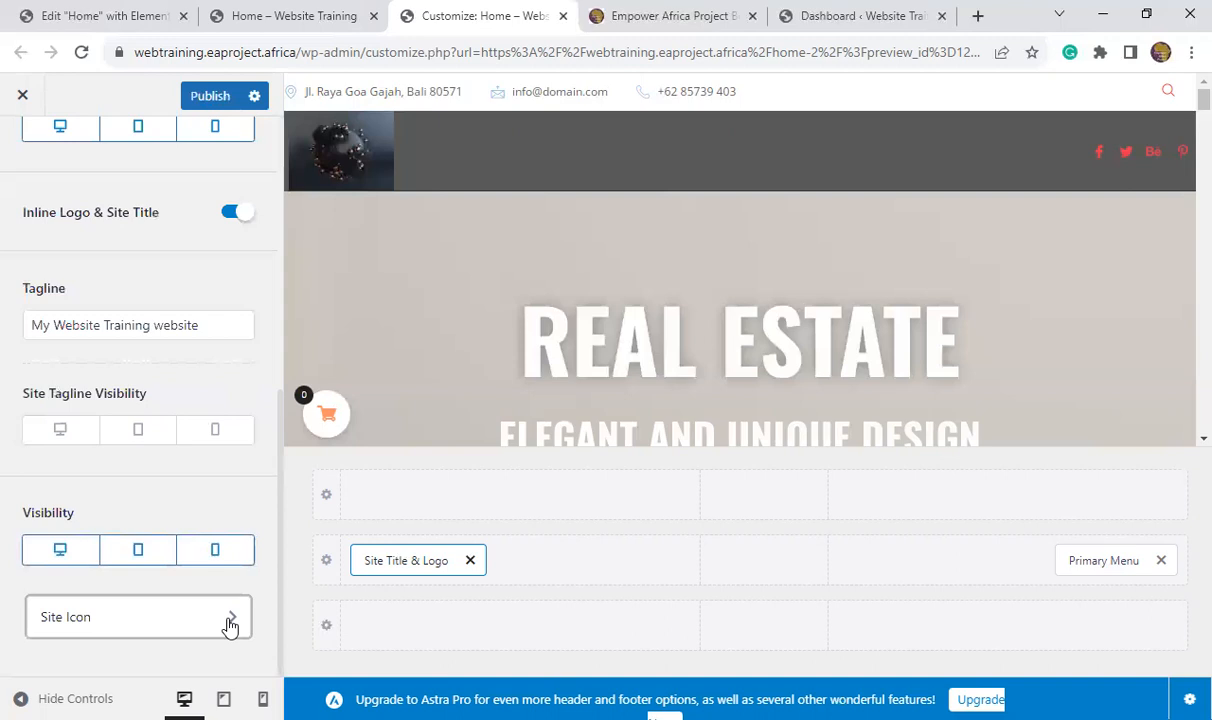
- Set Digital-Transformation-Image-2.jpg from the media library as the site icon, accept the suggested square crop, and publish
{"action": "left_click", "coordinate": [138, 618]}
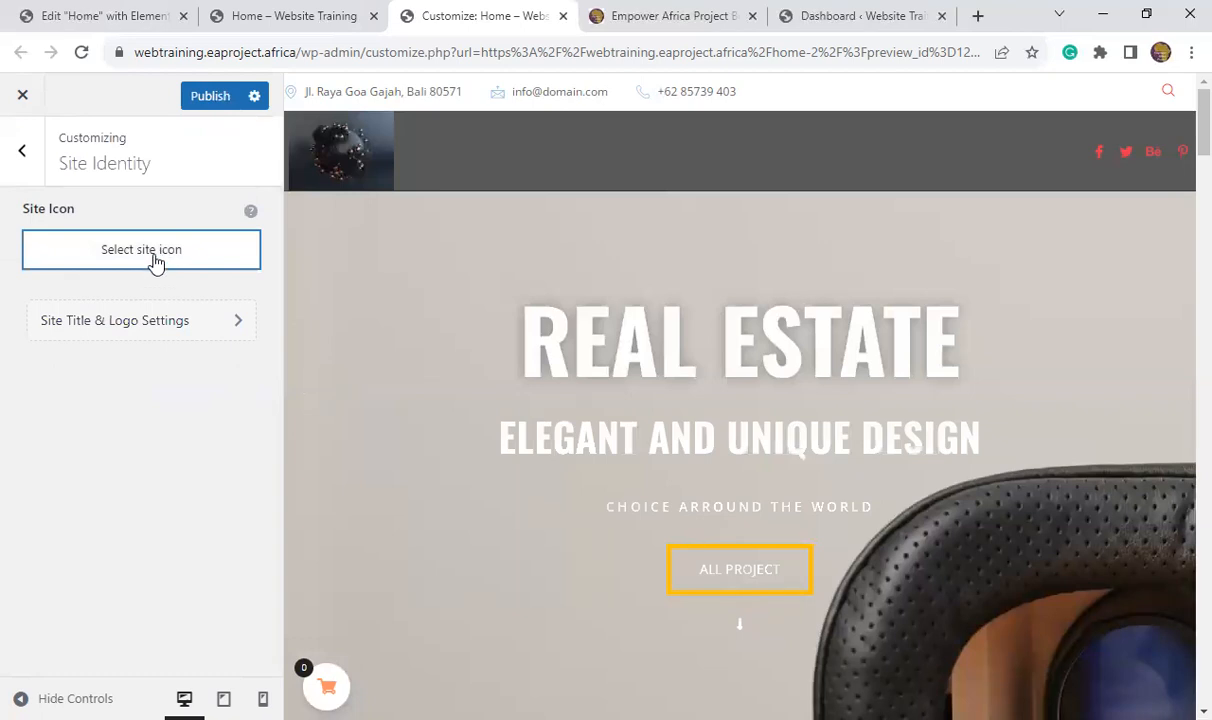
{"action": "left_click", "coordinate": [153, 257]}
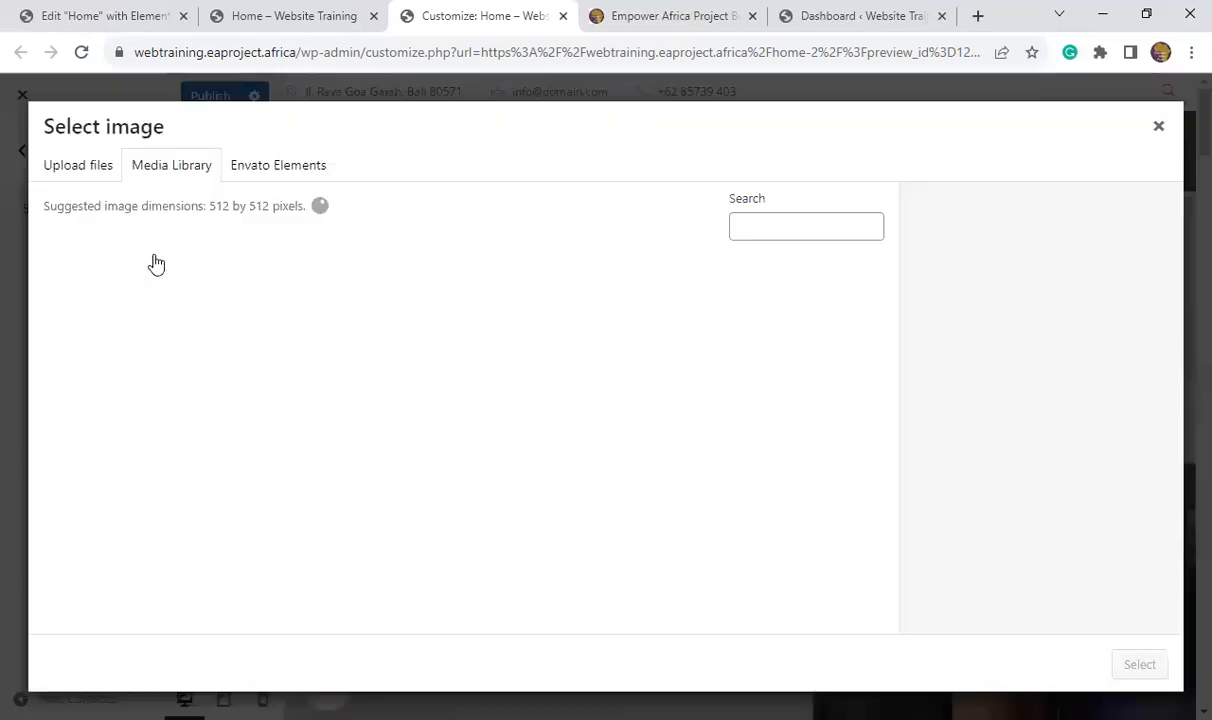
{"action": "left_click", "coordinate": [109, 311]}
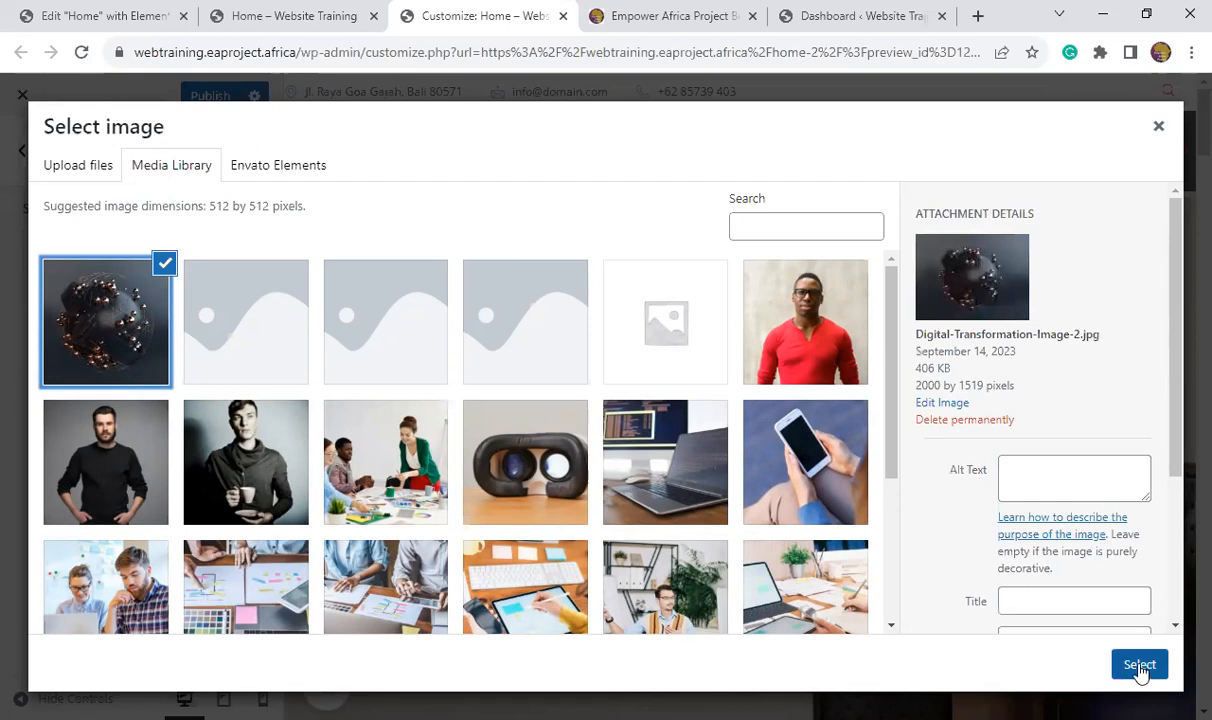
{"action": "left_click", "coordinate": [1139, 666]}
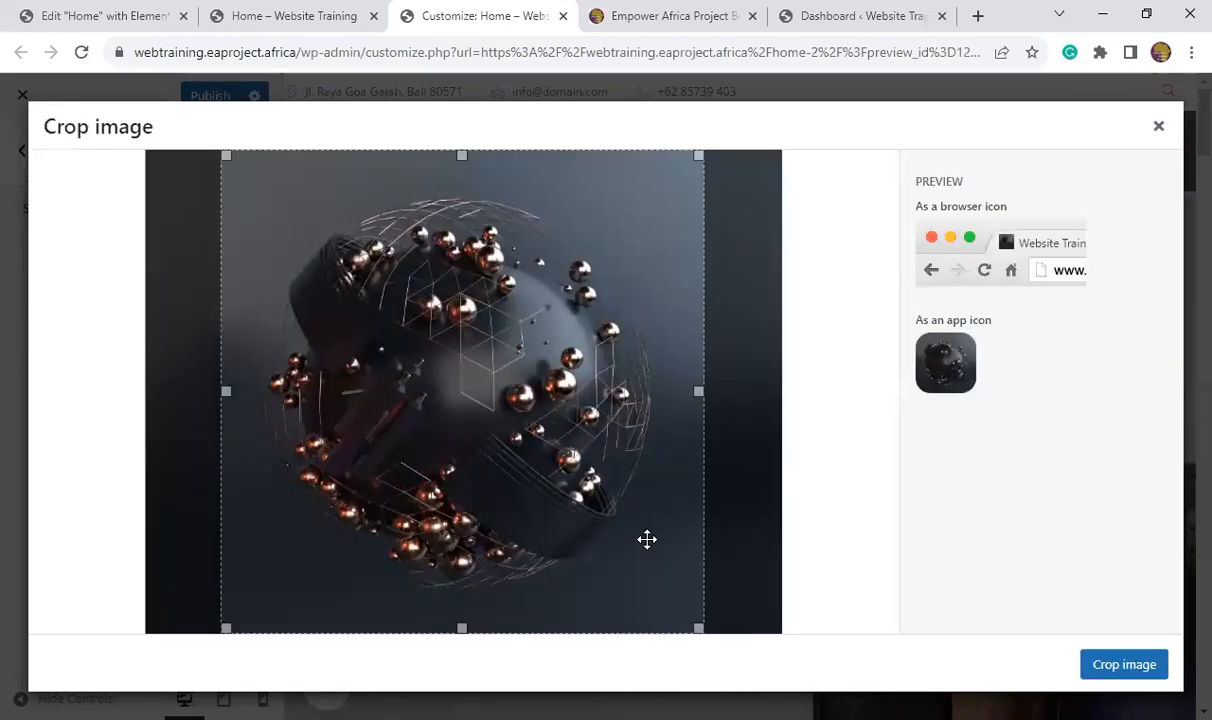
{"action": "left_click", "coordinate": [1136, 664]}
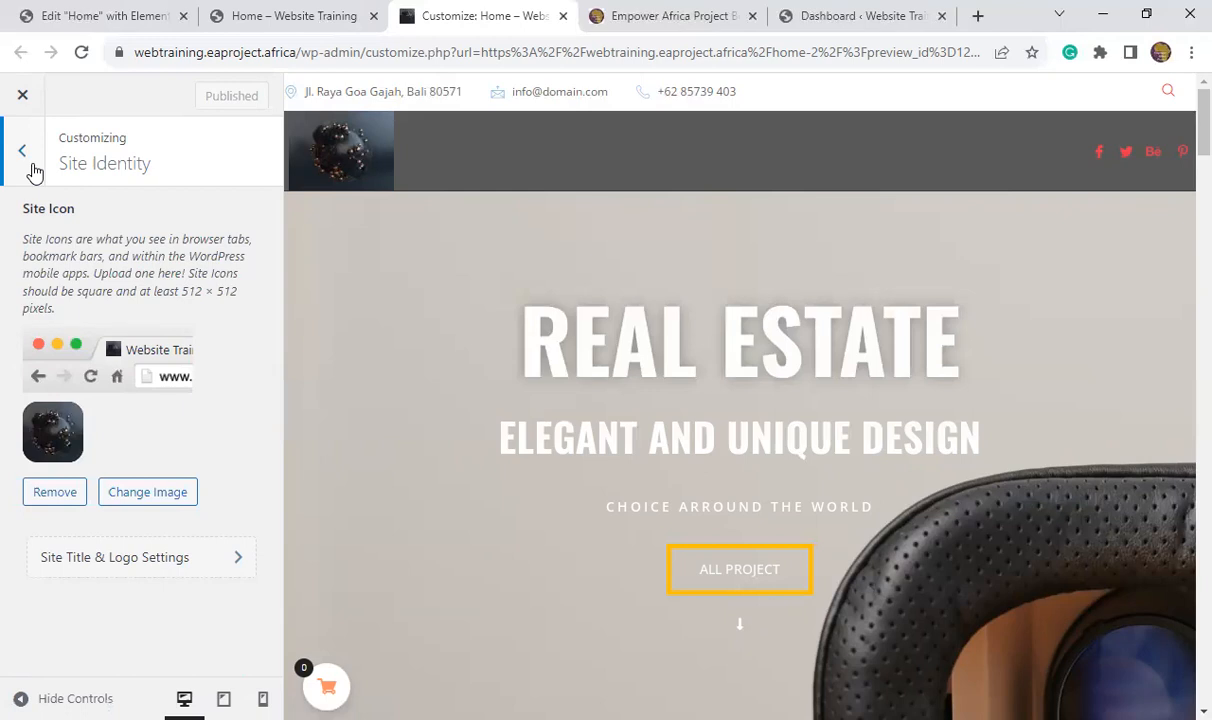
- Return to Site Title & Logo in the Header Builder and set the Logo Width to 138 px
{"action": "left_click", "coordinate": [31, 167]}
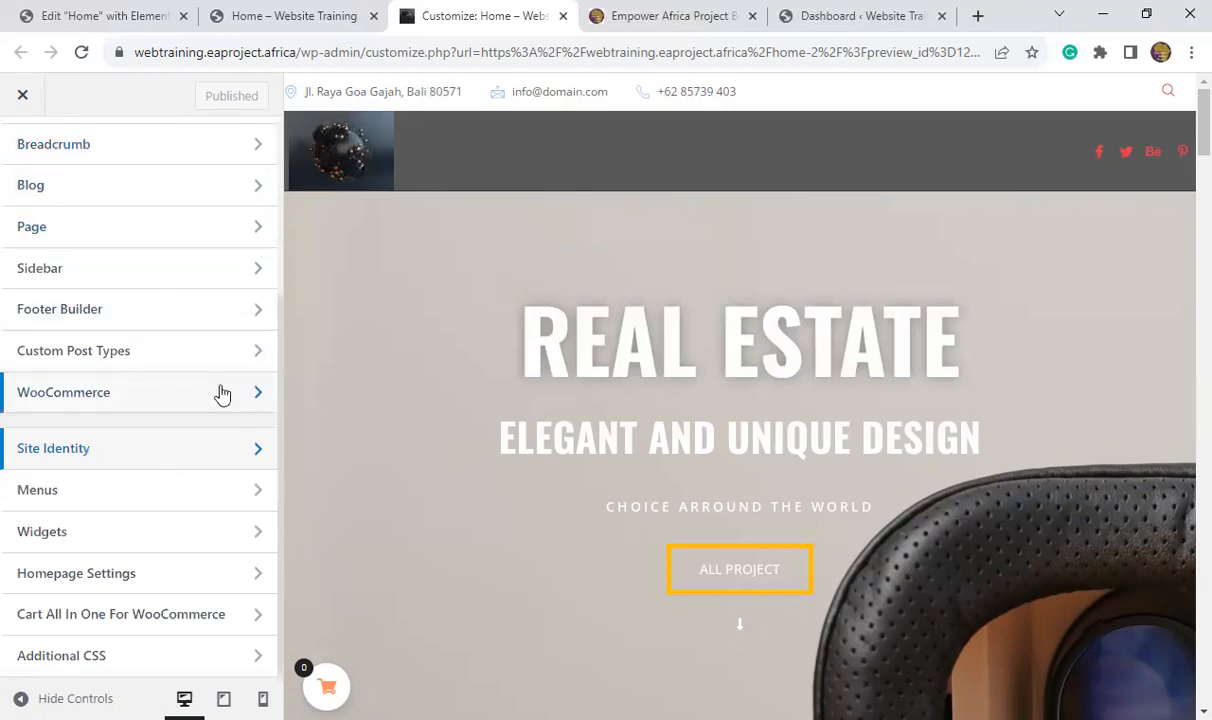
{"action": "scroll", "coordinate": [222, 394], "scroll_direction": "up", "scroll_amount": 3}
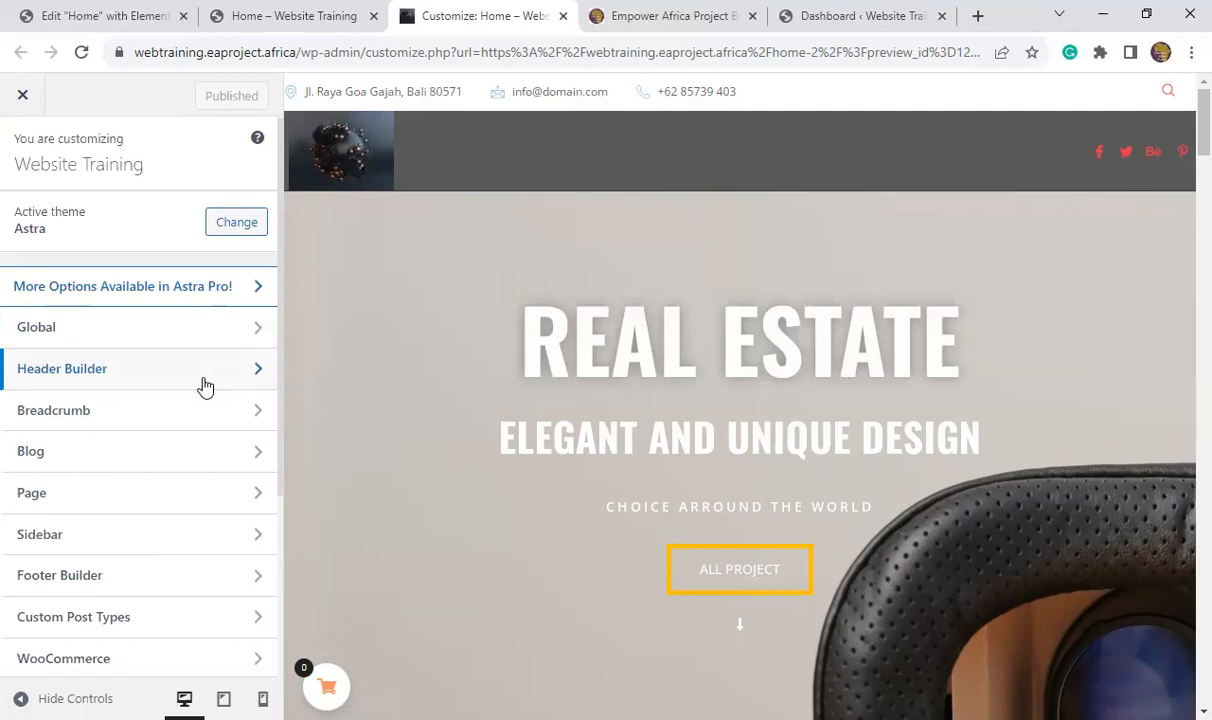
{"action": "left_click", "coordinate": [204, 386]}
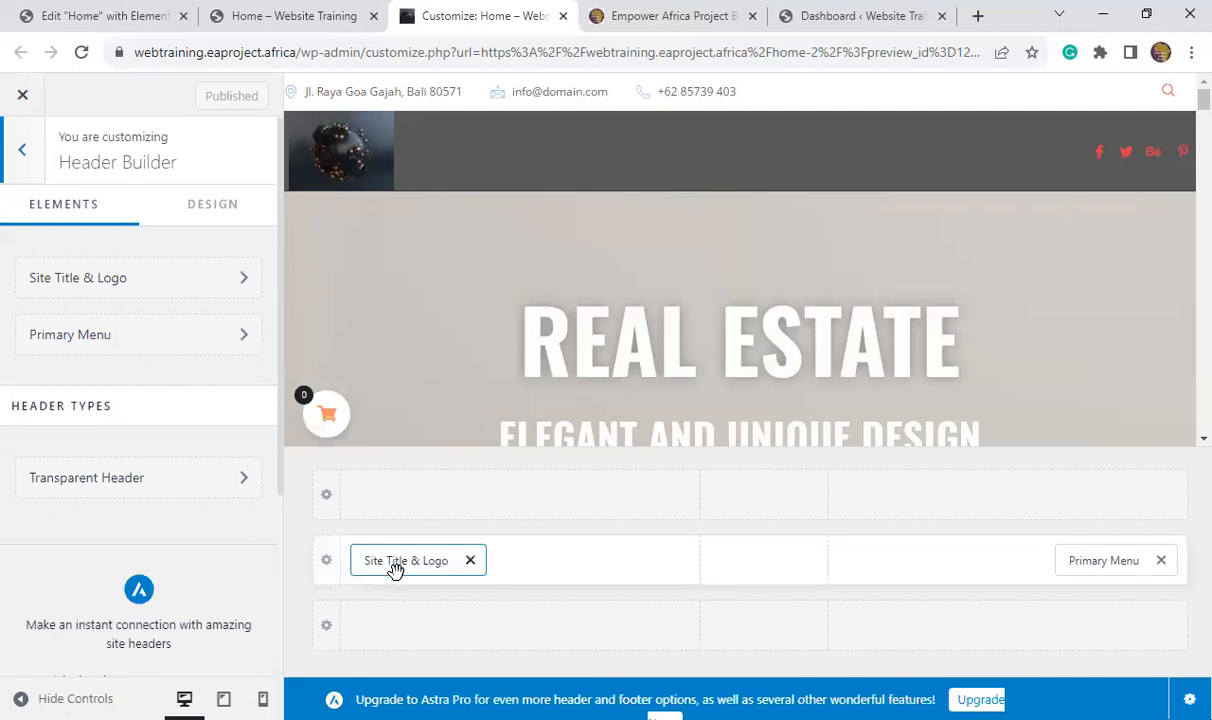
{"action": "left_click", "coordinate": [395, 568]}
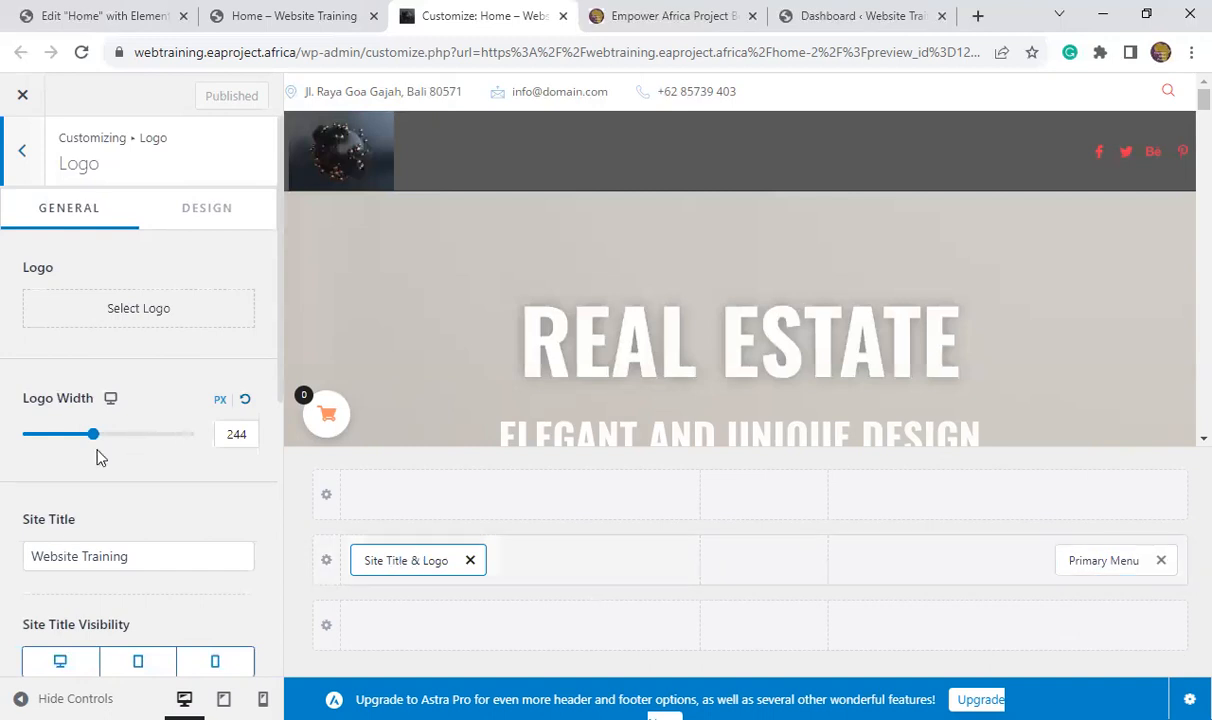
{"action": "left_click", "coordinate": [66, 434]}
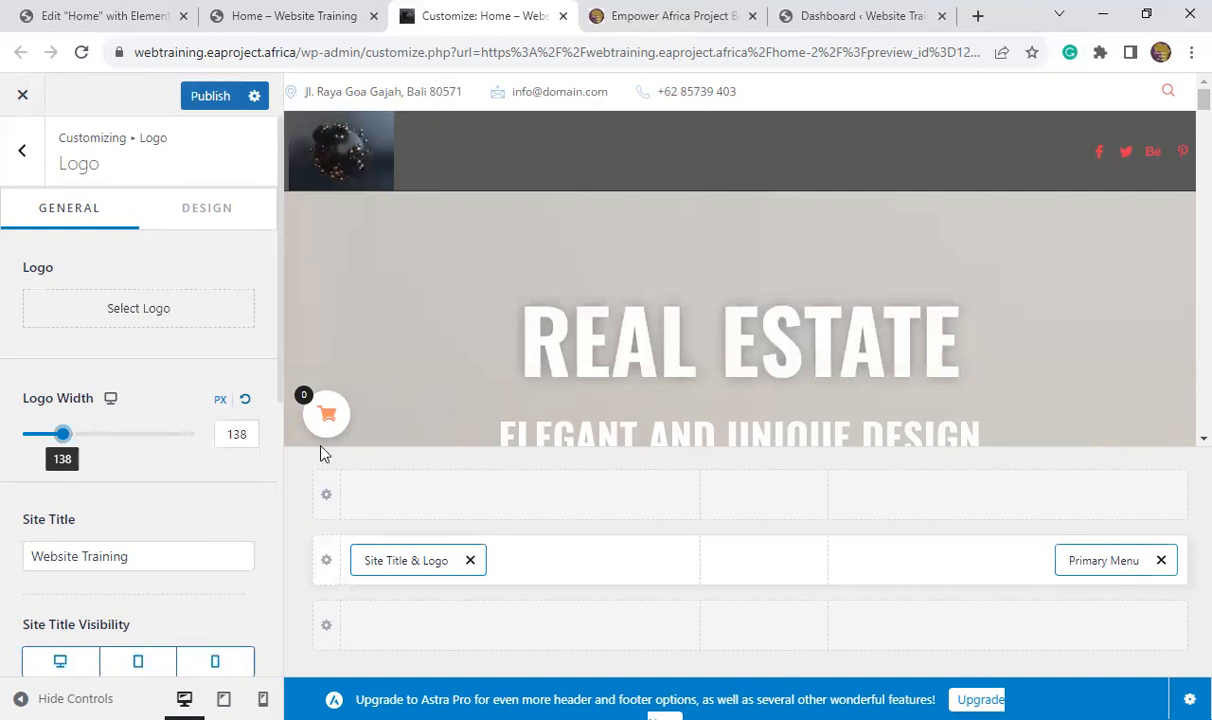
- Open the menu configuration from the header's Primary Menu element and examine the theme's menu locations and their selectable menus
{"action": "left_click", "coordinate": [1115, 563]}
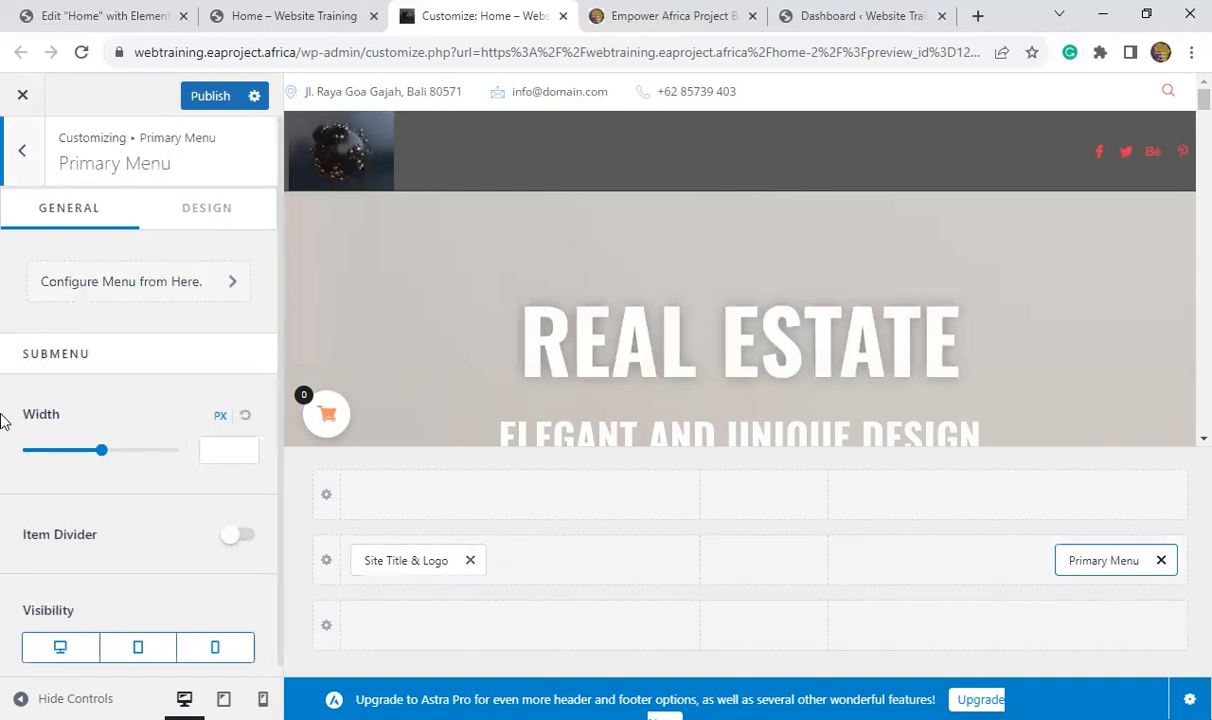
{"action": "left_click", "coordinate": [150, 290]}
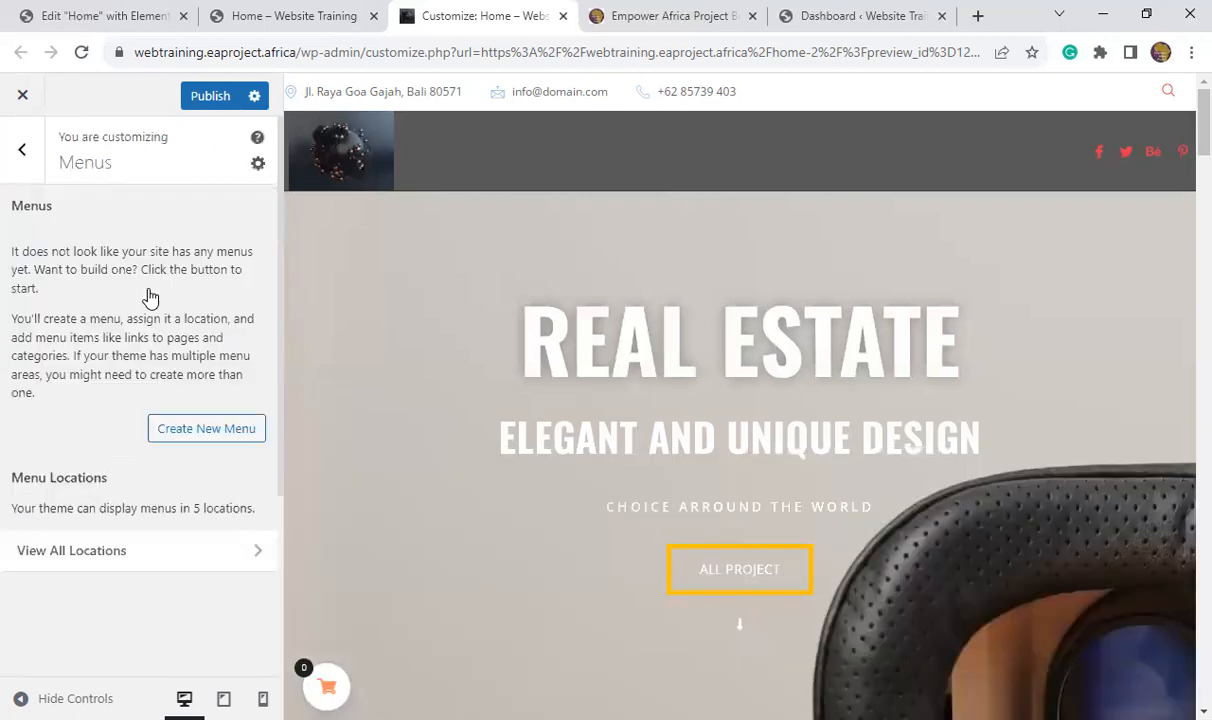
{"action": "left_click", "coordinate": [210, 432]}
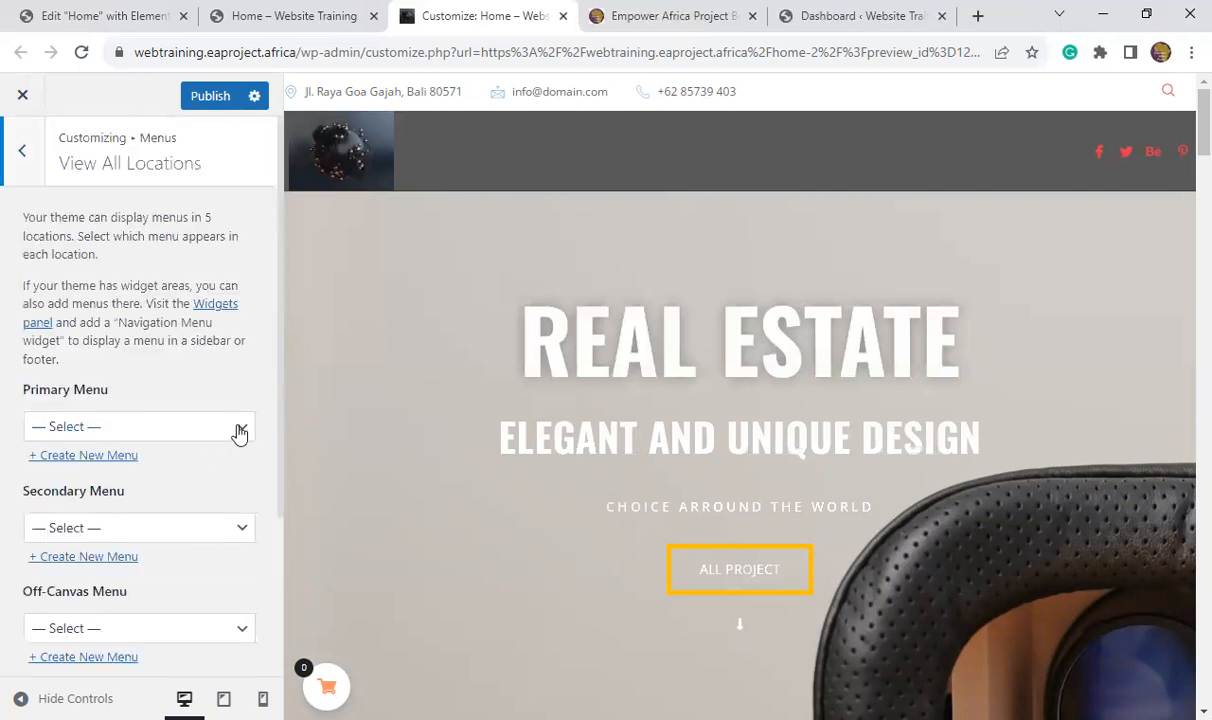
{"action": "left_click", "coordinate": [239, 430]}
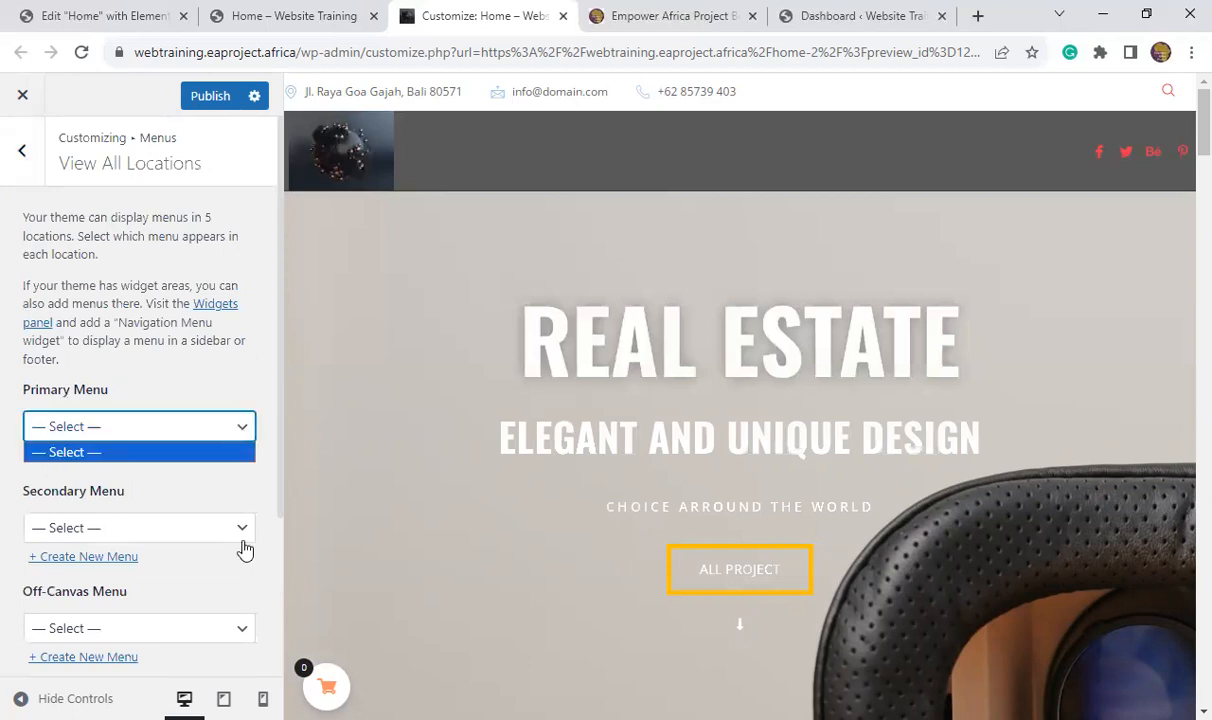
{"action": "left_click", "coordinate": [200, 535]}
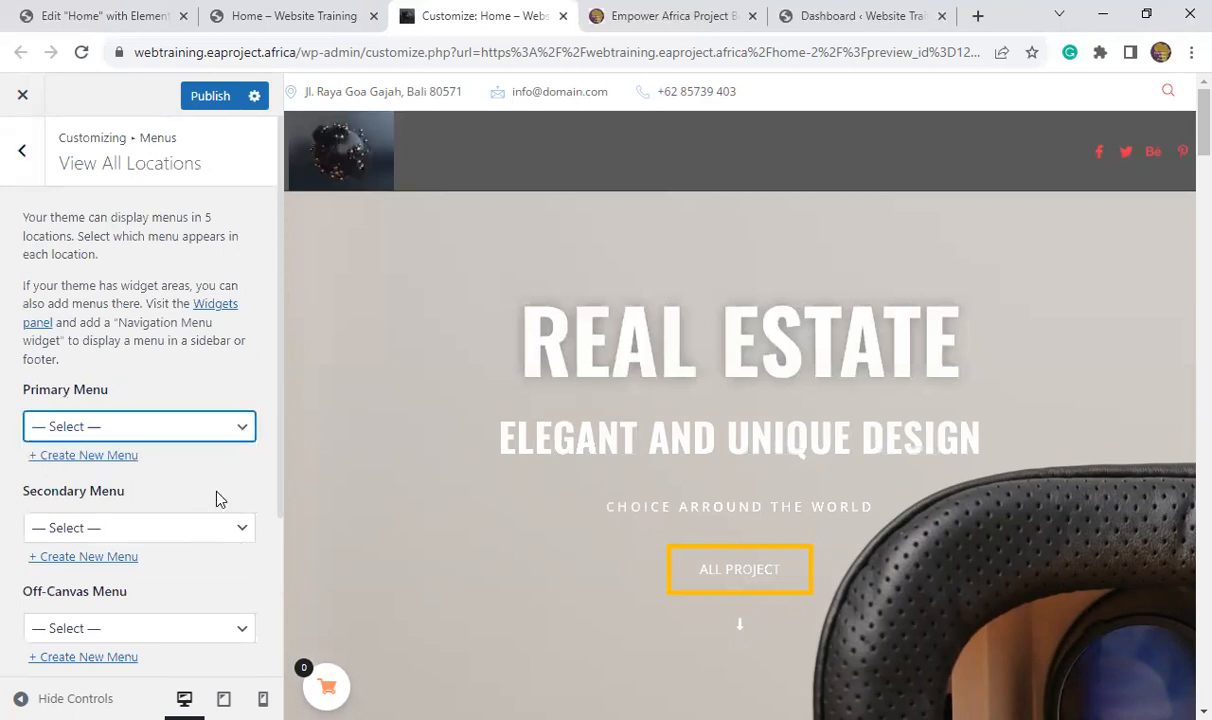
{"action": "scroll", "coordinate": [224, 500], "scroll_direction": "down", "scroll_amount": 1}
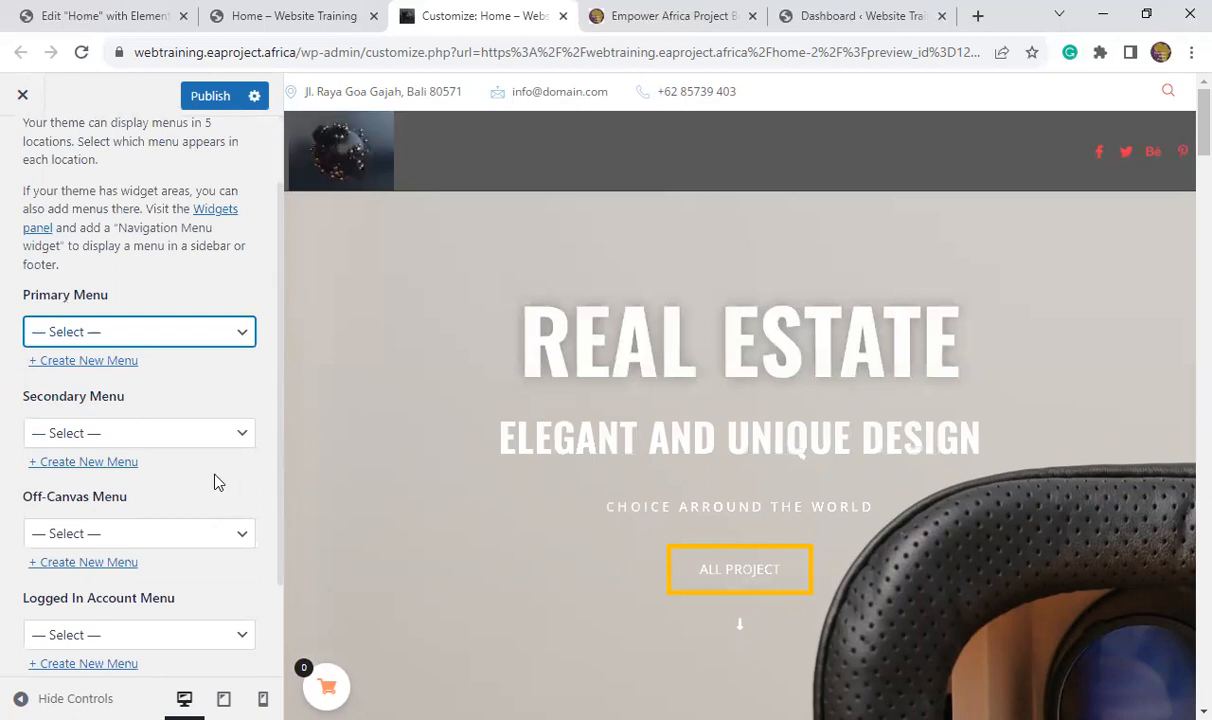
{"action": "left_click", "coordinate": [240, 437]}
{"action": "scroll", "coordinate": [181, 562], "scroll_direction": "down", "scroll_amount": 1}
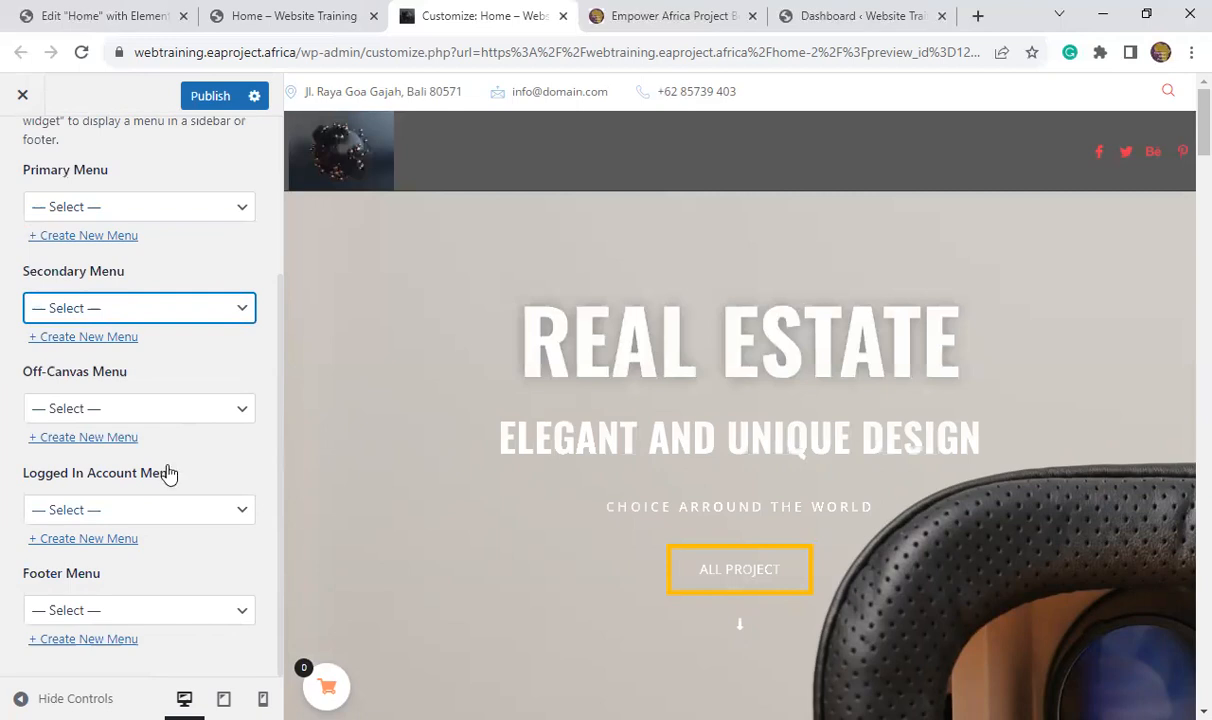
- Create a new menu named "Menu" assigned to the Primary Menu location
{"action": "scroll", "coordinate": [168, 473], "scroll_direction": "up", "scroll_amount": 2}
{"action": "left_click", "coordinate": [90, 390]}
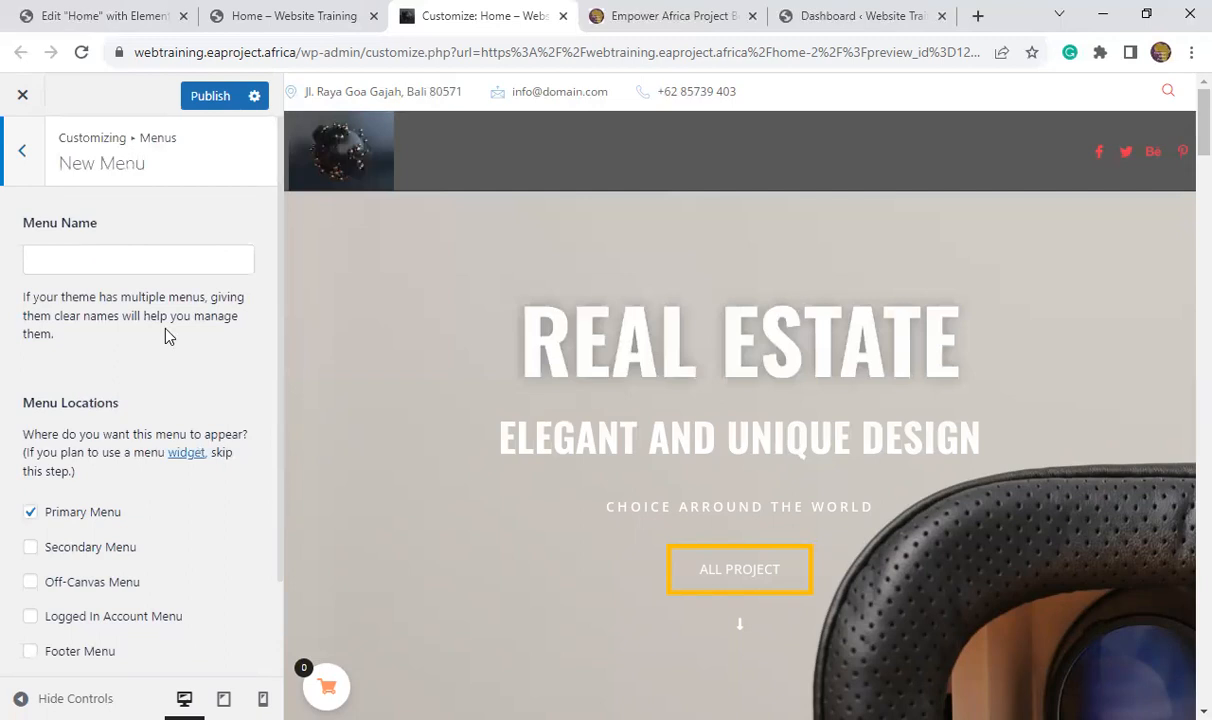
{"action": "left_click", "coordinate": [136, 259]}
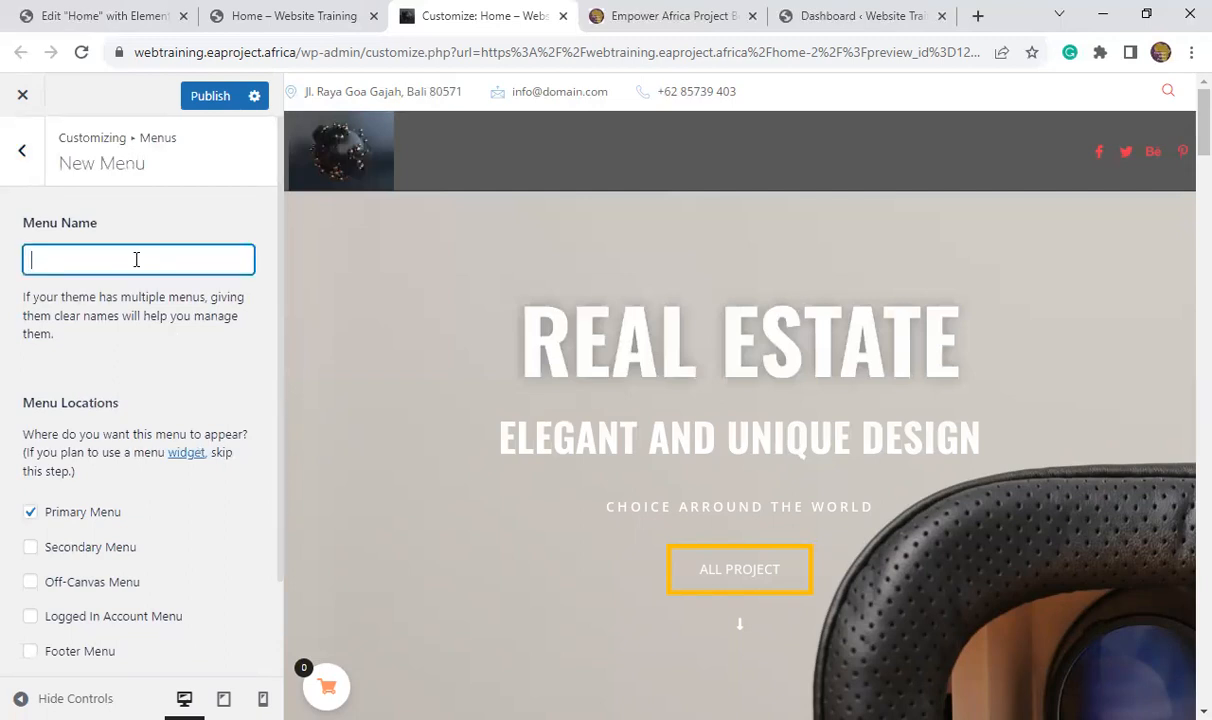
{"action": "type", "text": "Menu"}
{"action": "scroll", "coordinate": [116, 425], "scroll_direction": "down", "scroll_amount": 2}
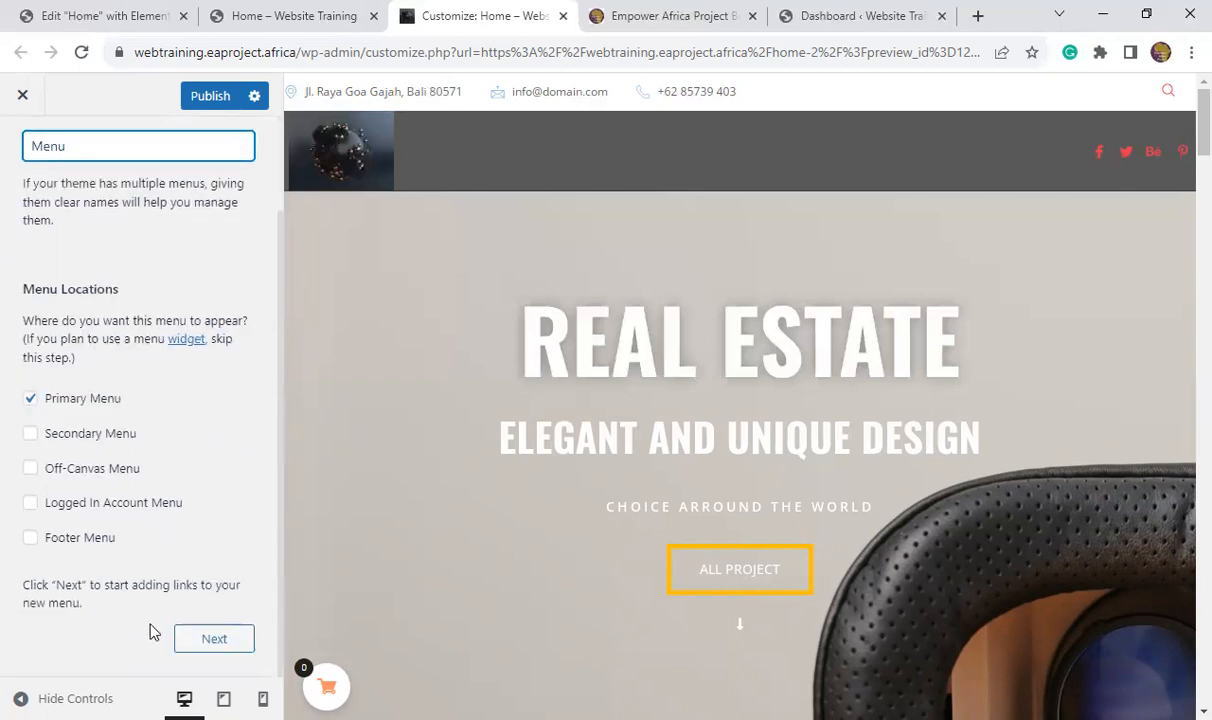
{"action": "left_click", "coordinate": [205, 643]}
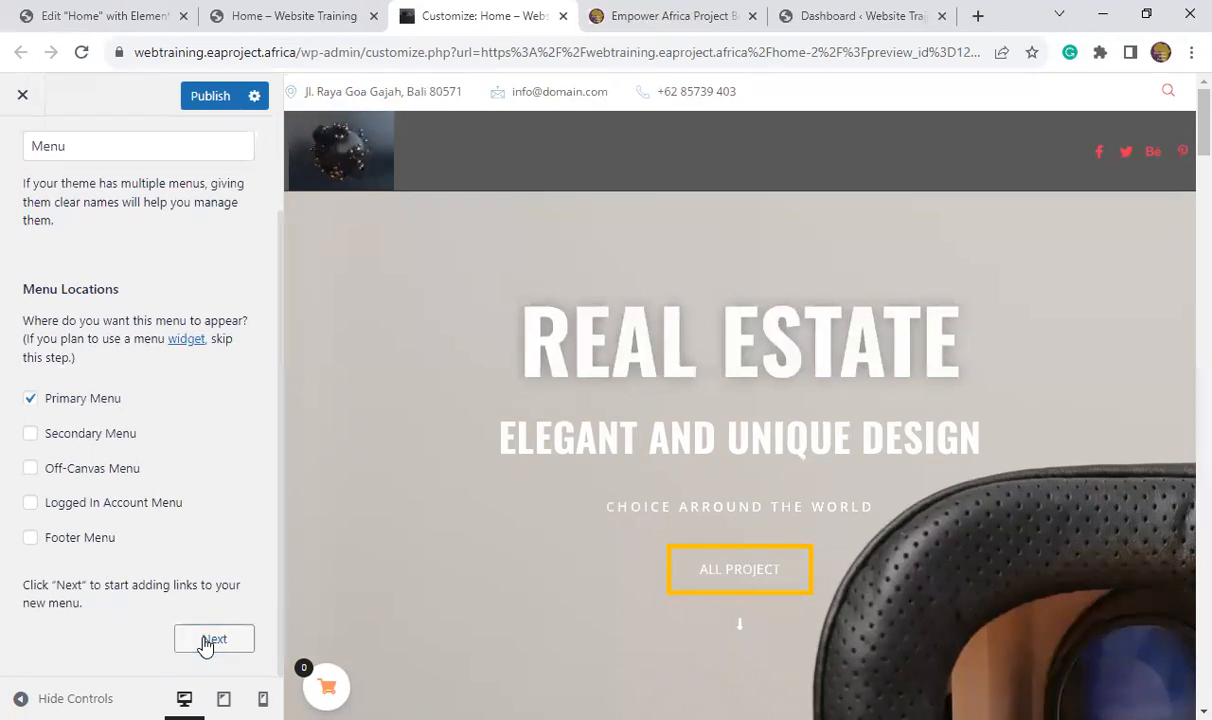
{"action": "left_click", "coordinate": [205, 643]}
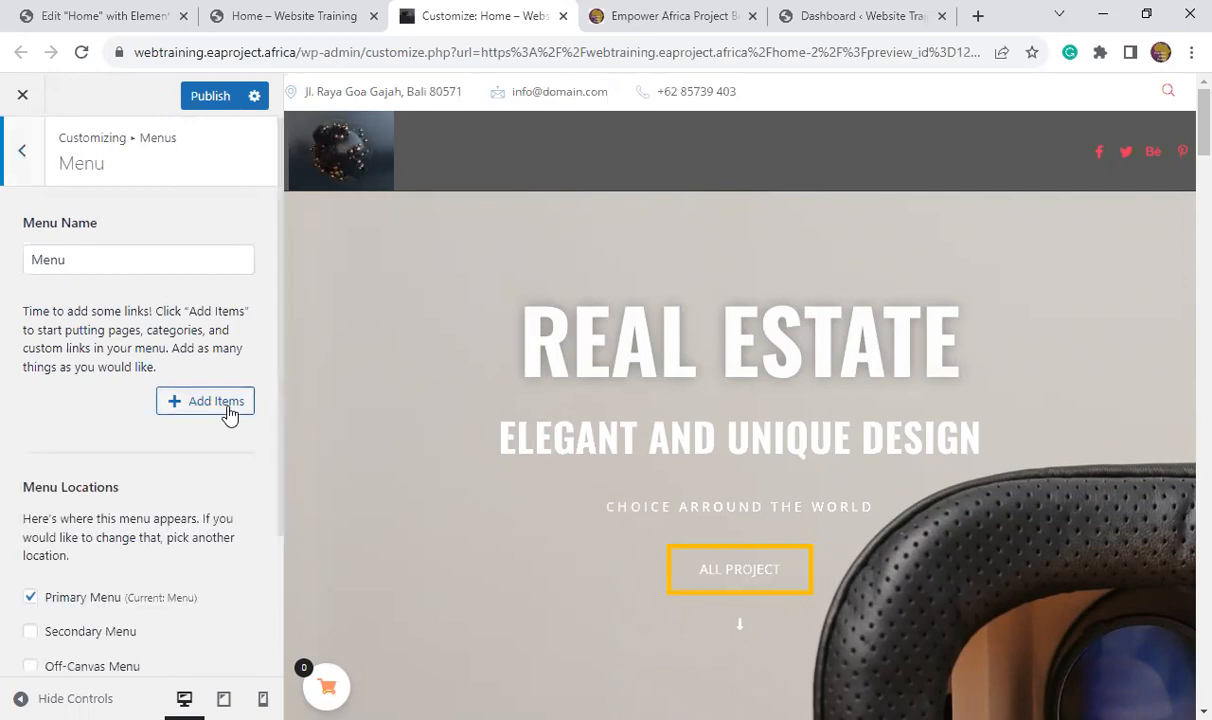
- Add the Home custom link, My account and Checkout pages to the menu, publish, and return to the Menus list
{"action": "left_click", "coordinate": [229, 414]}
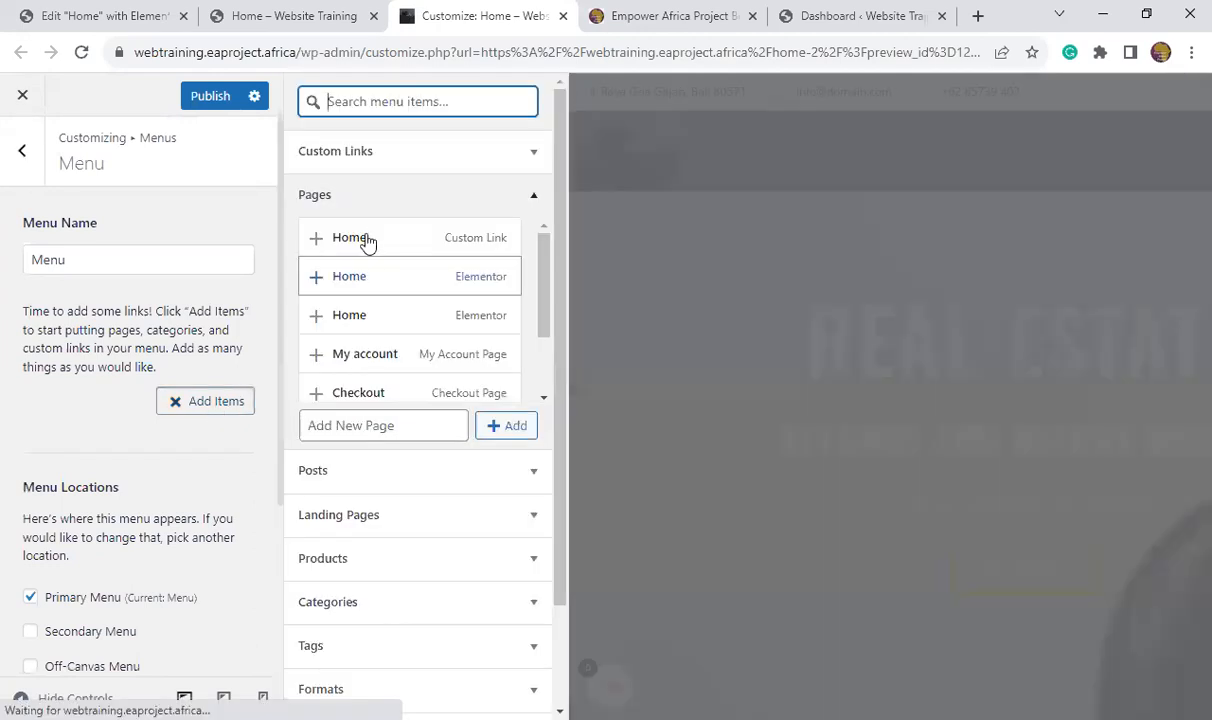
{"action": "left_click", "coordinate": [366, 239]}
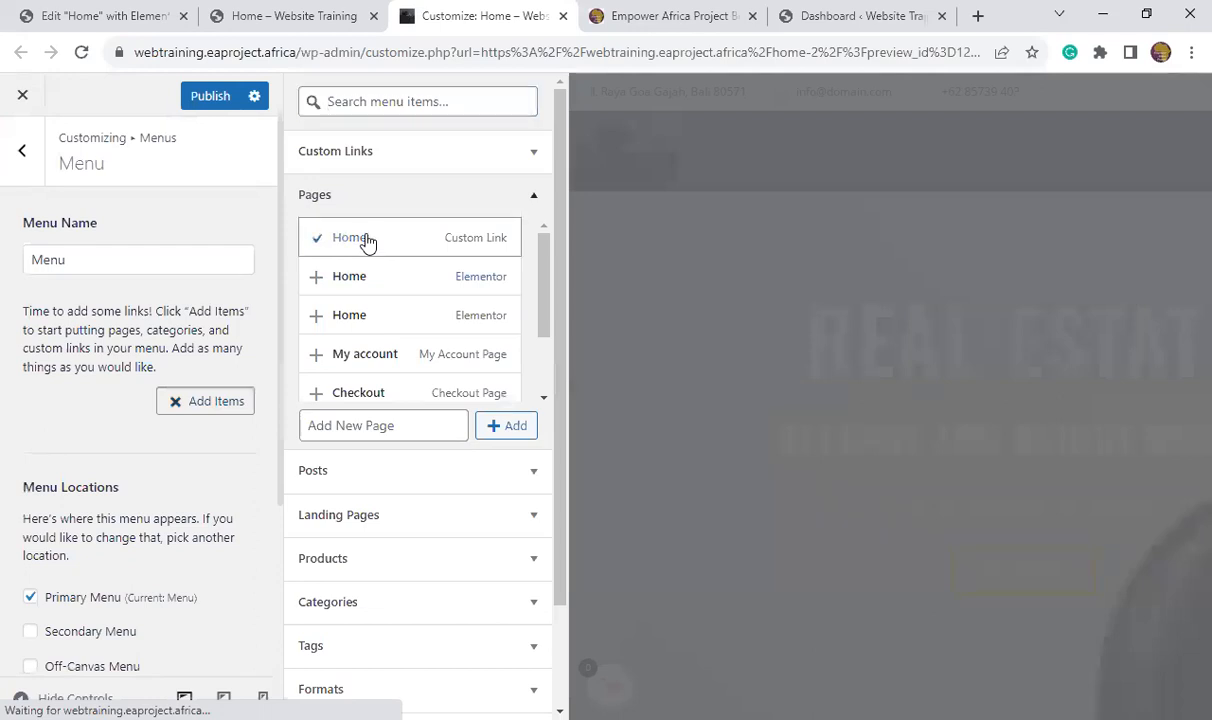
{"action": "left_click", "coordinate": [381, 363]}
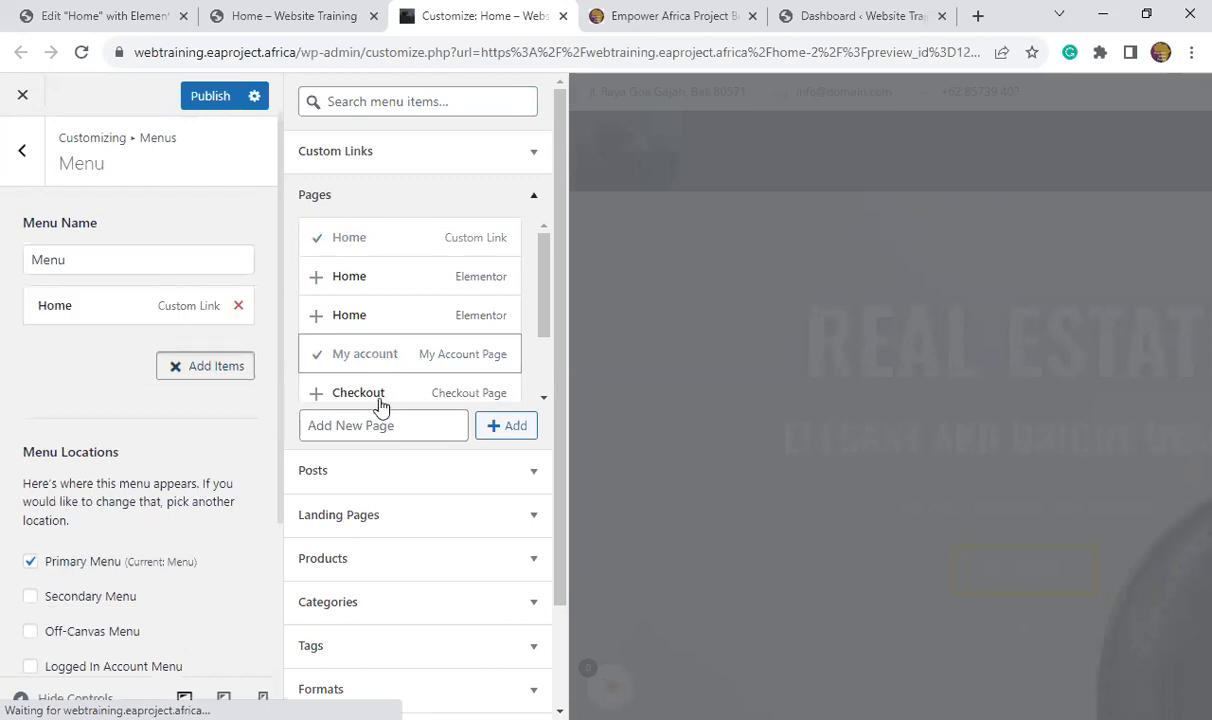
{"action": "left_click", "coordinate": [380, 400]}
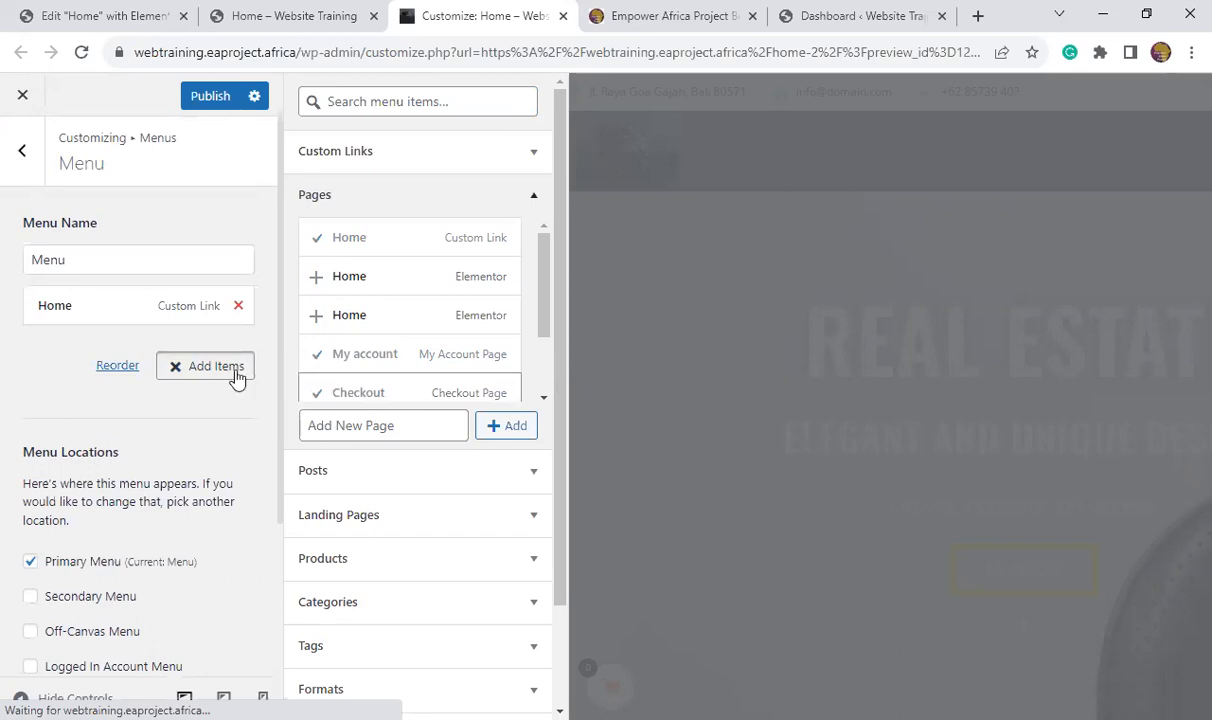
{"action": "left_click", "coordinate": [224, 262]}
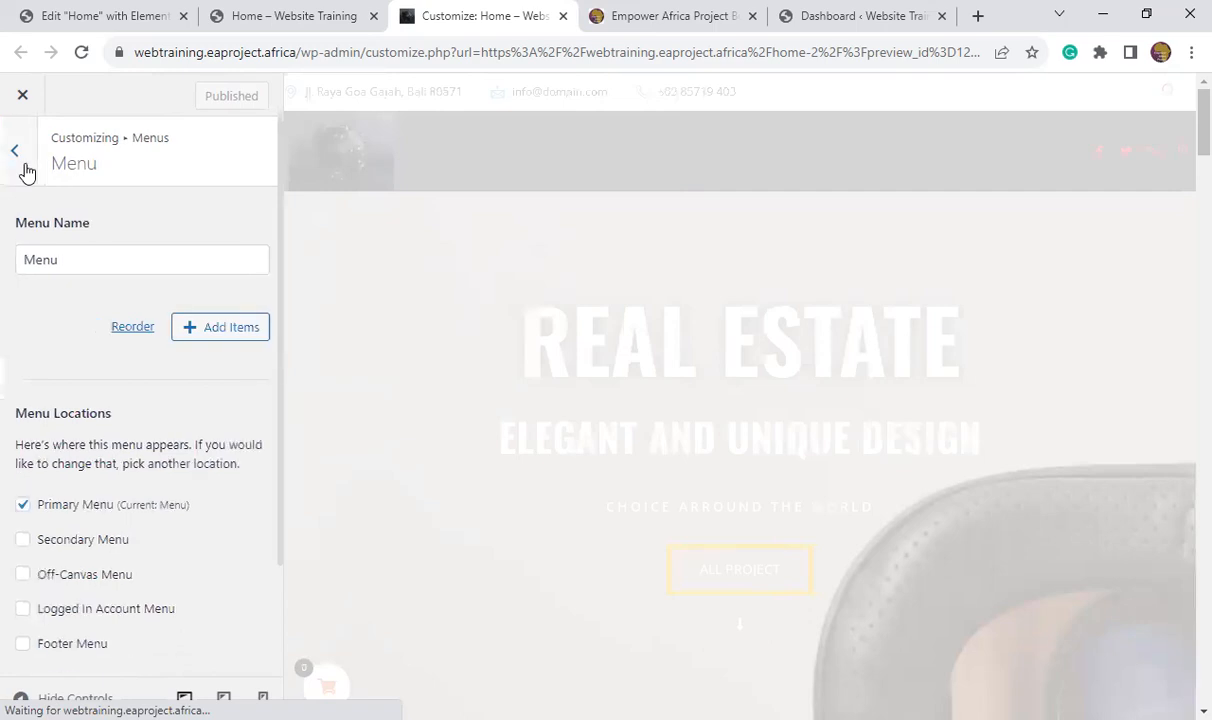
{"action": "left_click", "coordinate": [25, 170]}
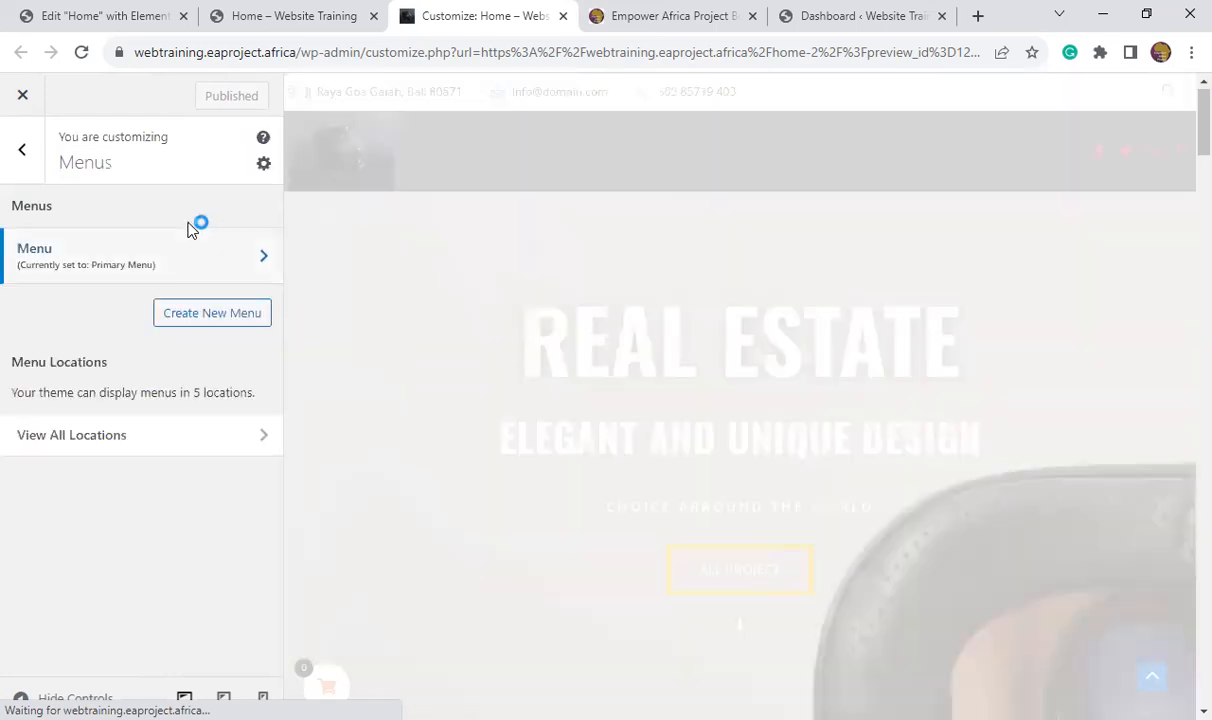
- Reload the Home page preview in its browser tab to check the header menu, and return to the Customizer
{"action": "left_click", "coordinate": [306, 30]}
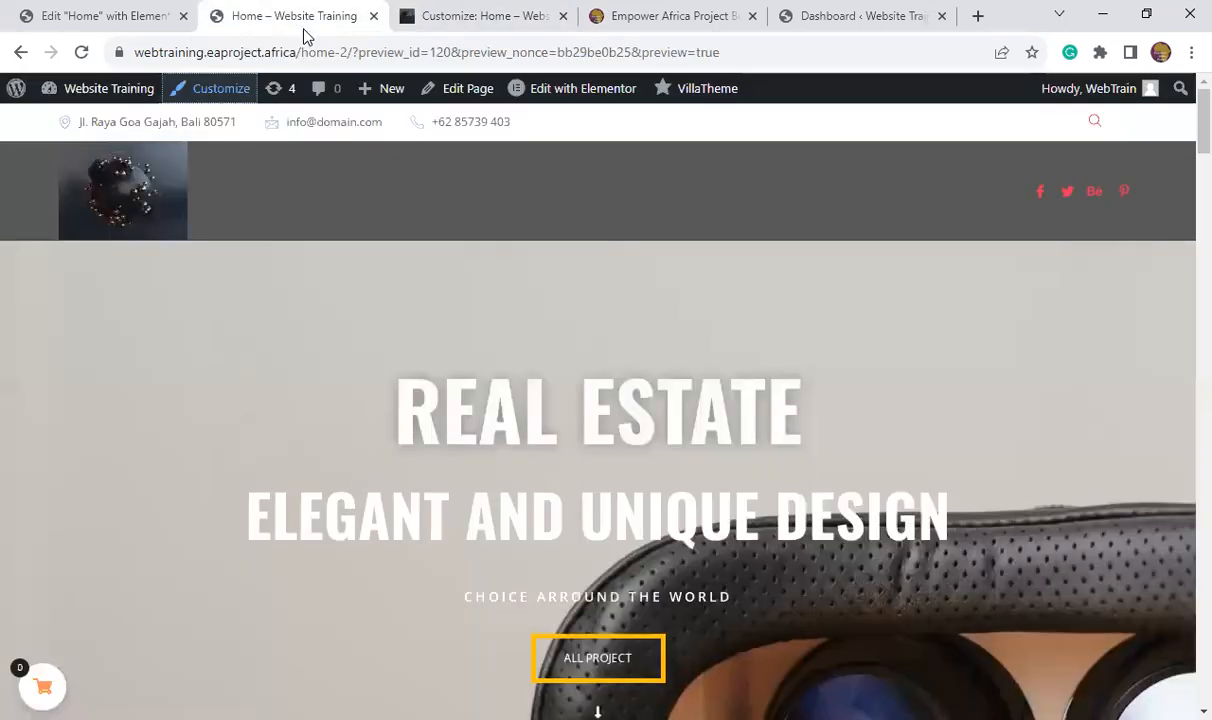
{"action": "left_click", "coordinate": [83, 52]}
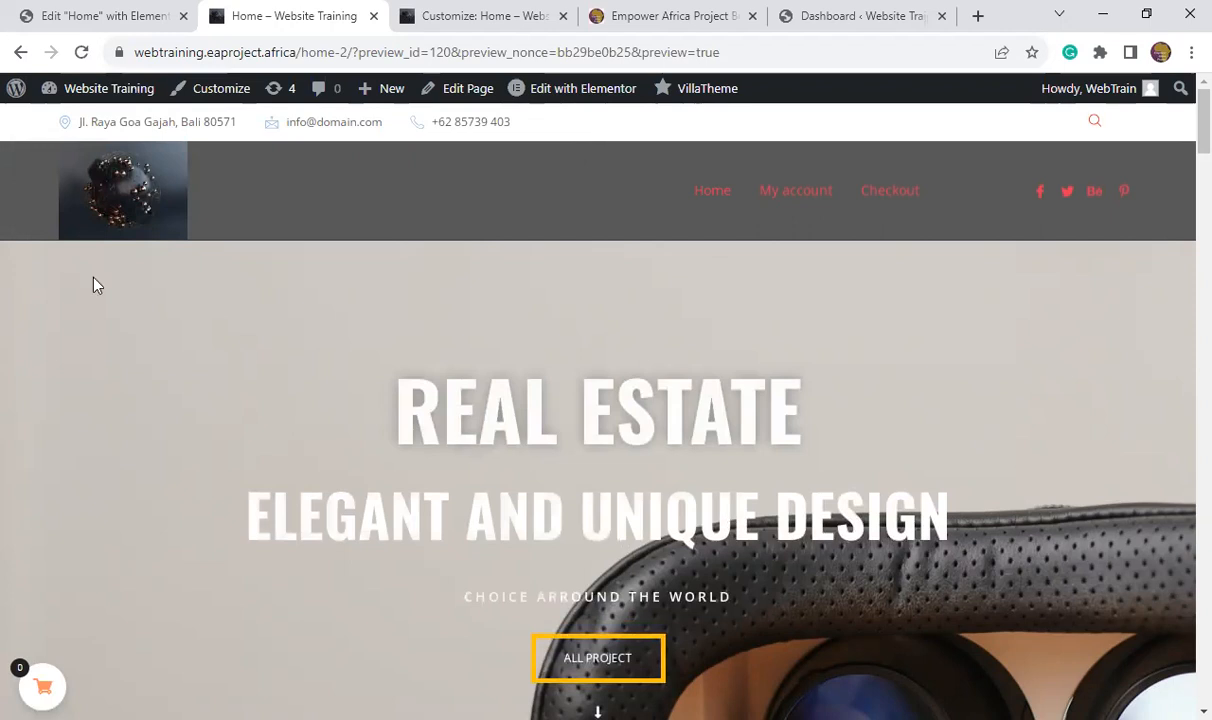
{"action": "left_click", "coordinate": [490, 25]}
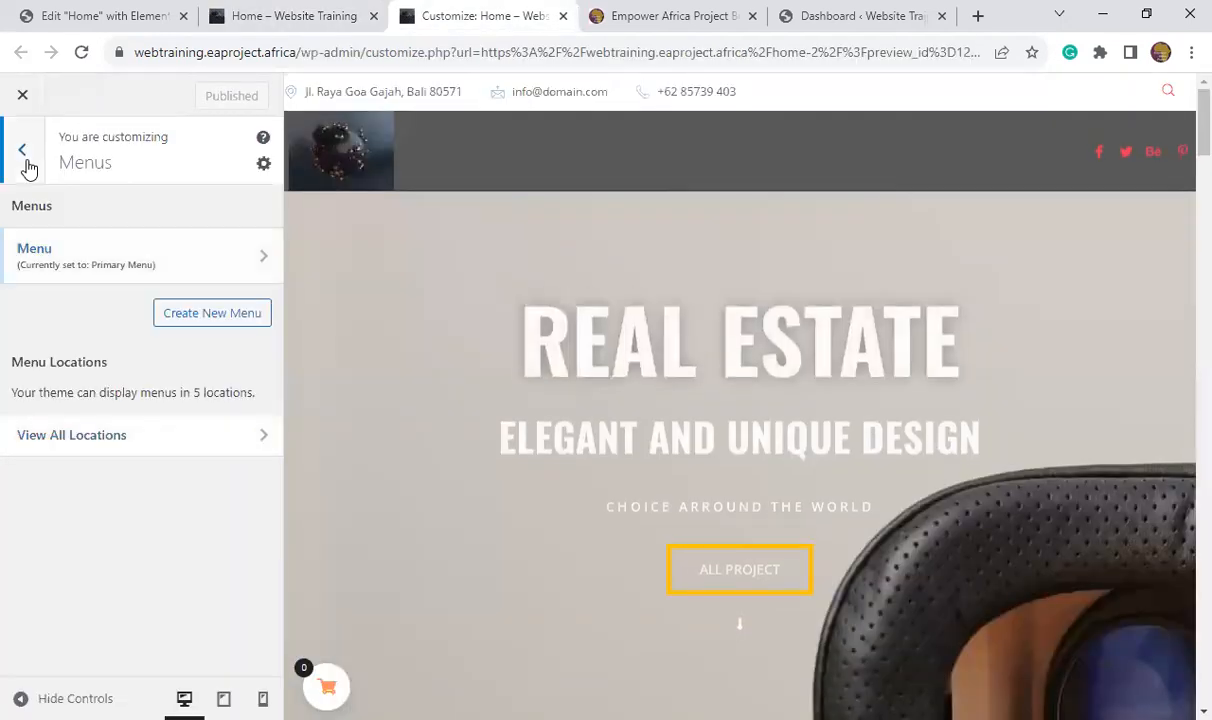
- Leave the Menus settings, open the Footer Builder to examine its rows and elements, and return to the main Customizer list
{"action": "left_click", "coordinate": [24, 160]}
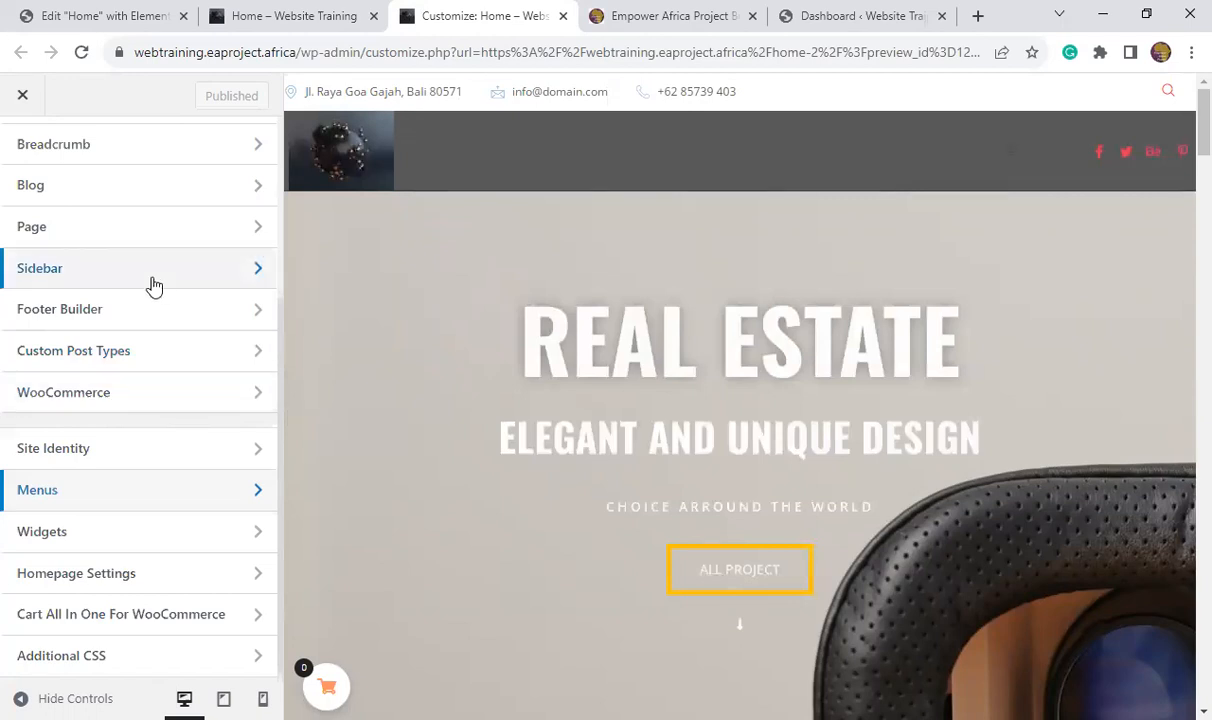
{"action": "scroll", "coordinate": [160, 288], "scroll_direction": "up", "scroll_amount": 3}
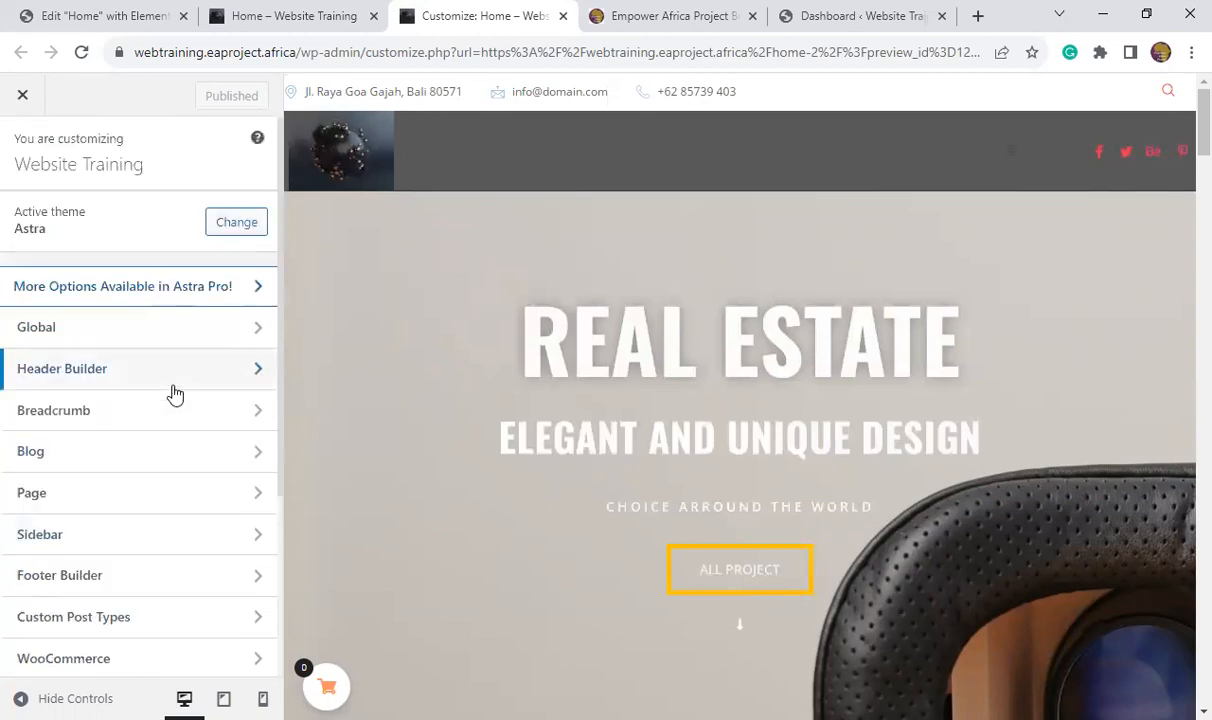
{"action": "scroll", "coordinate": [200, 322], "scroll_direction": "down", "scroll_amount": 1}
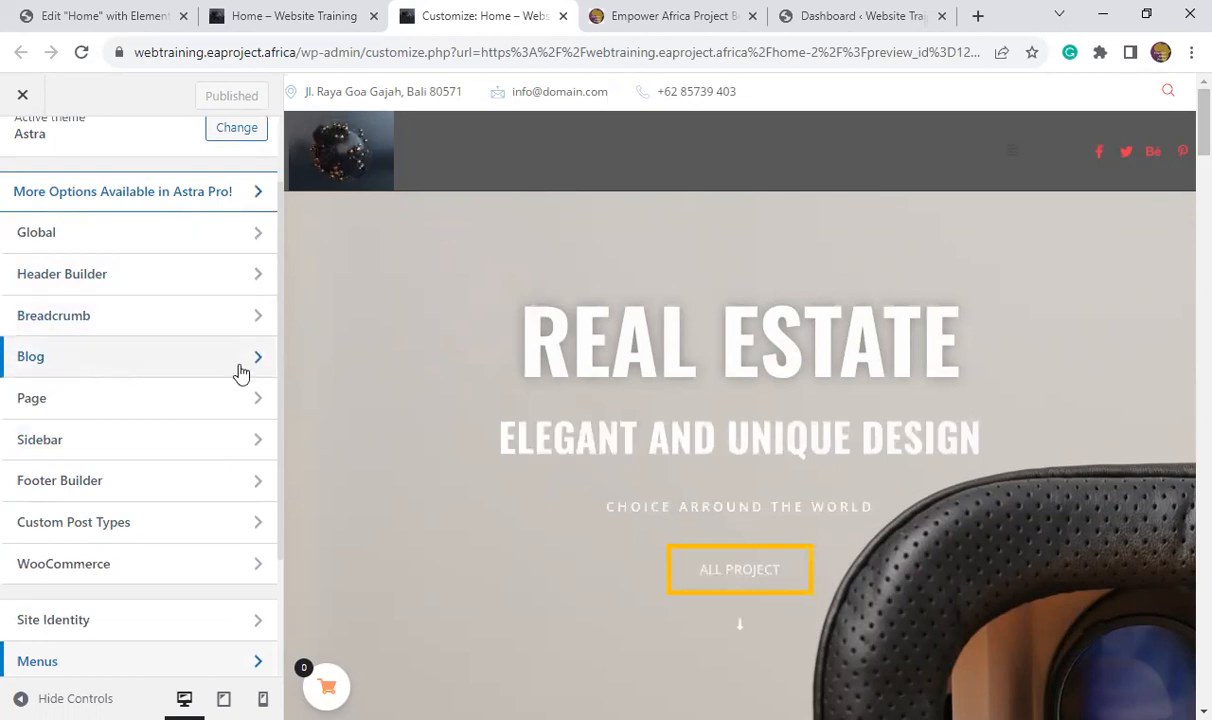
{"action": "scroll", "coordinate": [182, 445], "scroll_direction": "down", "scroll_amount": 1}
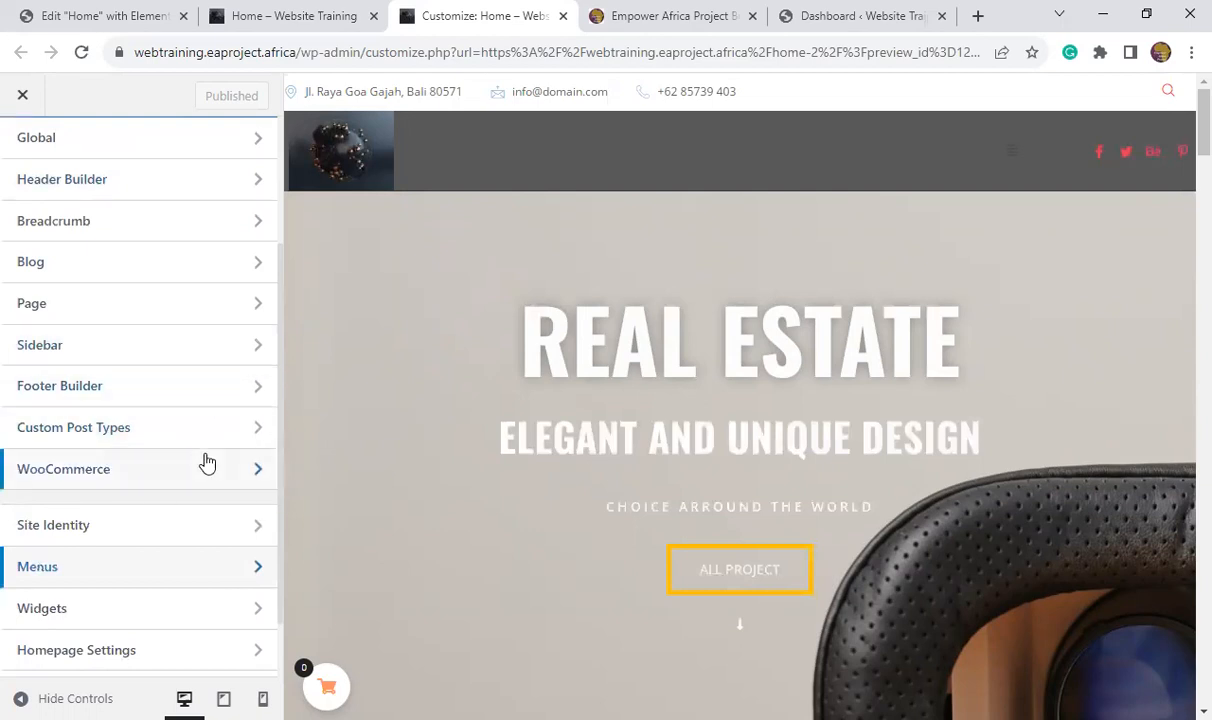
{"action": "left_click", "coordinate": [78, 390]}
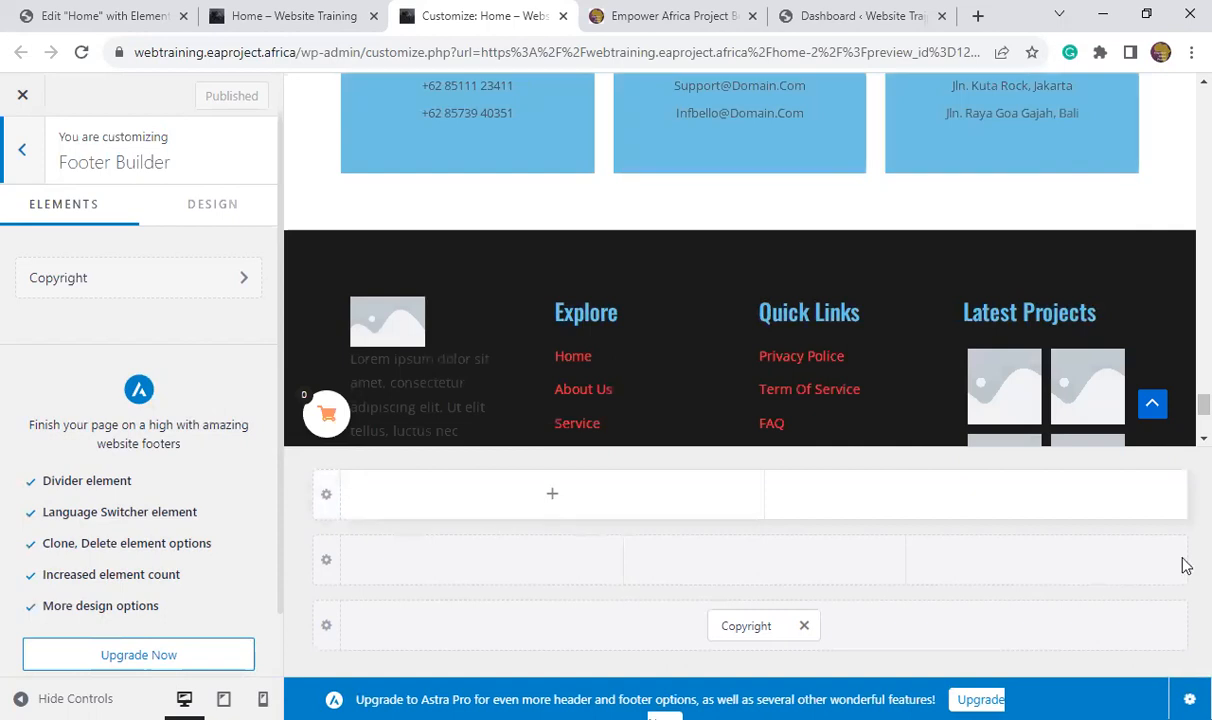
{"action": "left_click", "coordinate": [23, 153]}
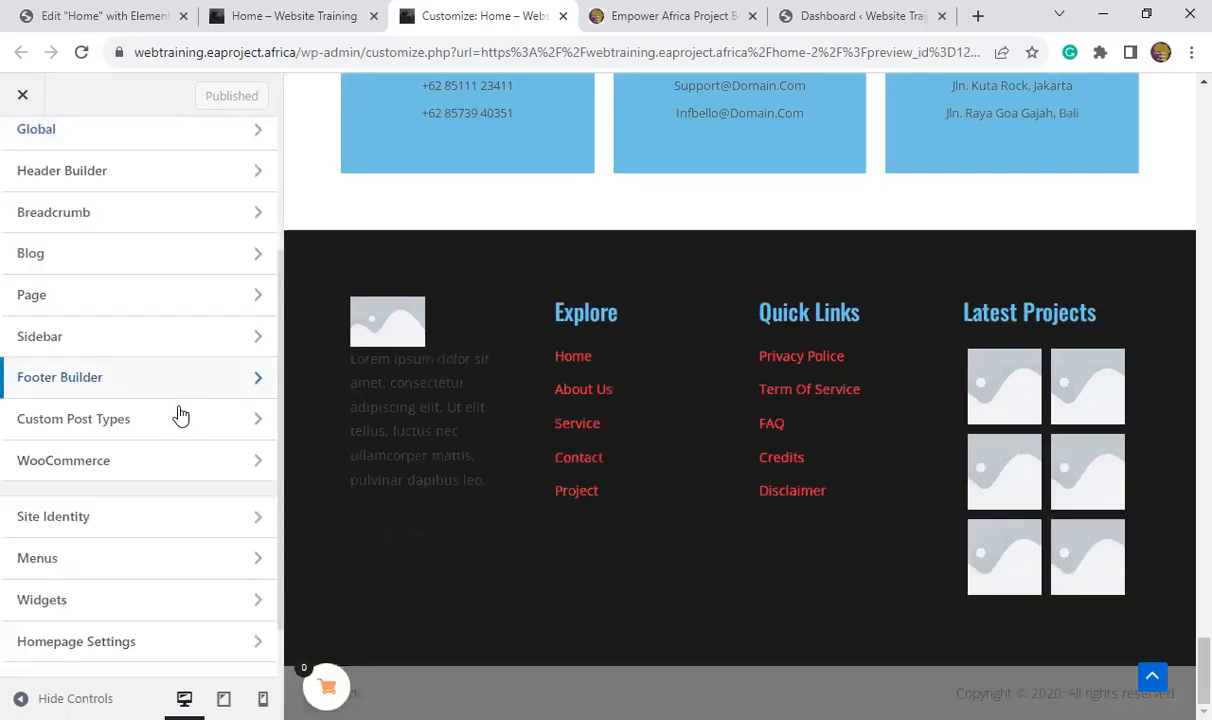
- Open Site Identity to review the site icon settings, and return to the main Customizer list
{"action": "scroll", "coordinate": [142, 427], "scroll_direction": "down", "scroll_amount": 1}
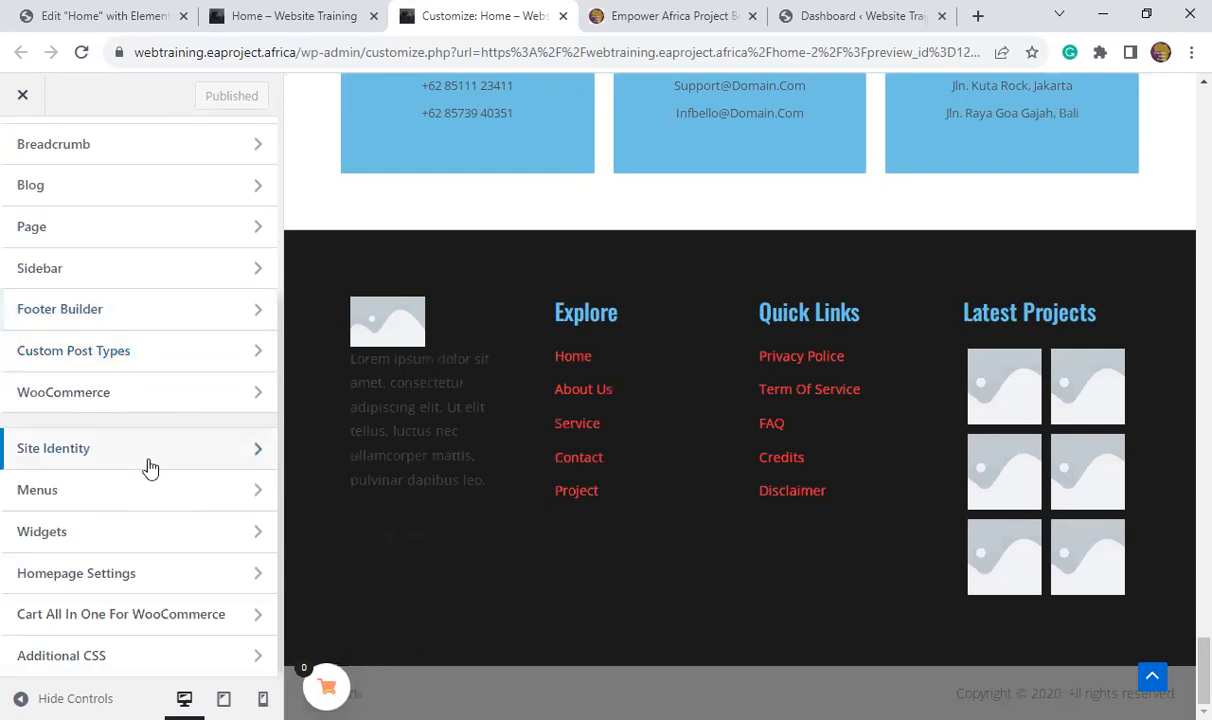
{"action": "left_click", "coordinate": [148, 467]}
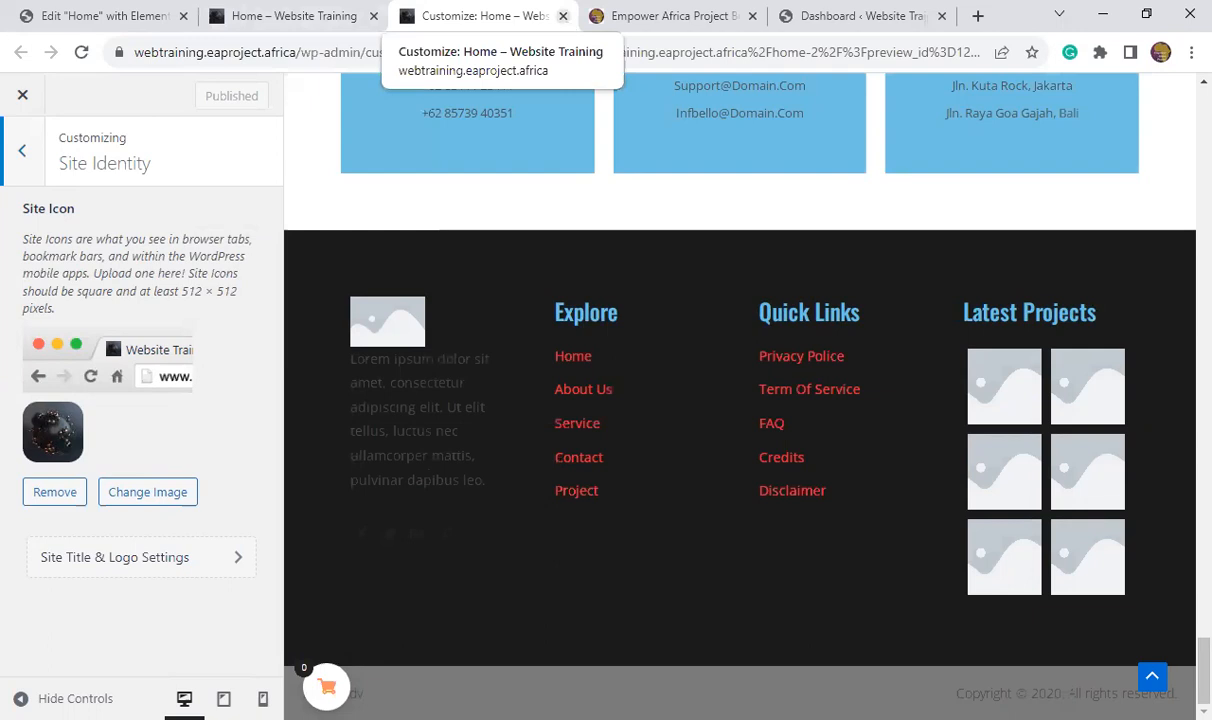
{"action": "left_click", "coordinate": [24, 155]}
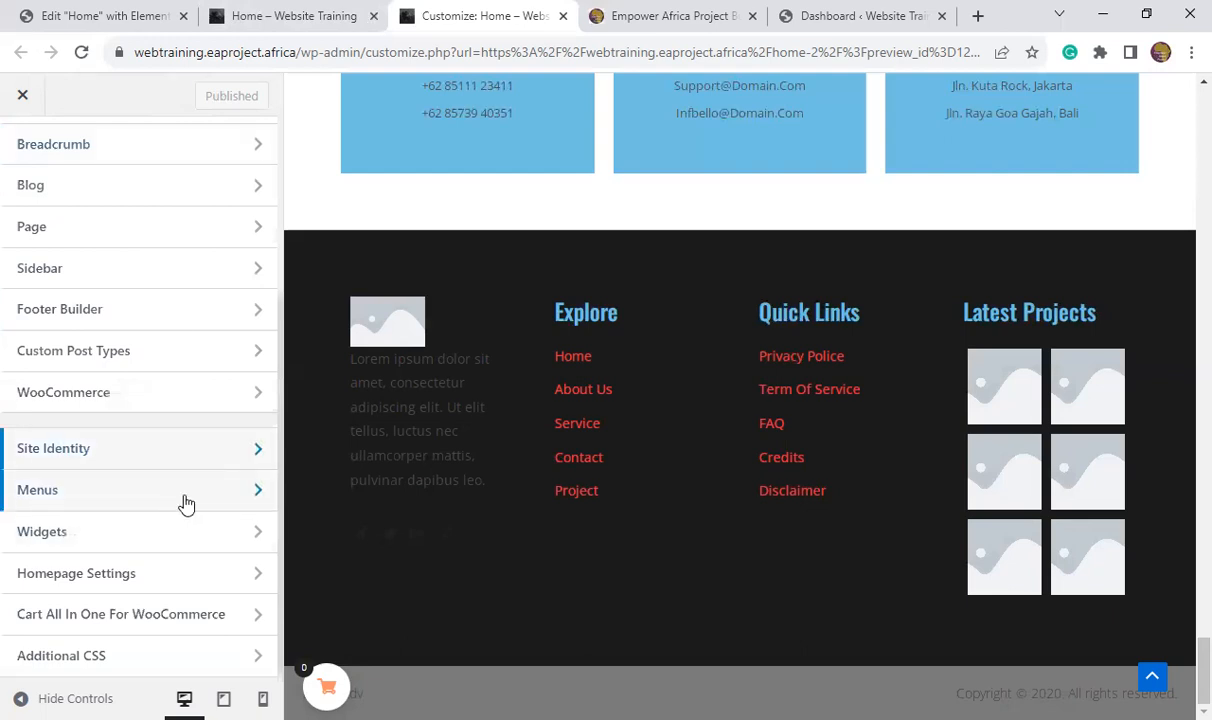
- In Homepage Settings, display a static page with the first listed Home page as Homepage and Checkout as Posts page
{"action": "left_click", "coordinate": [119, 585]}
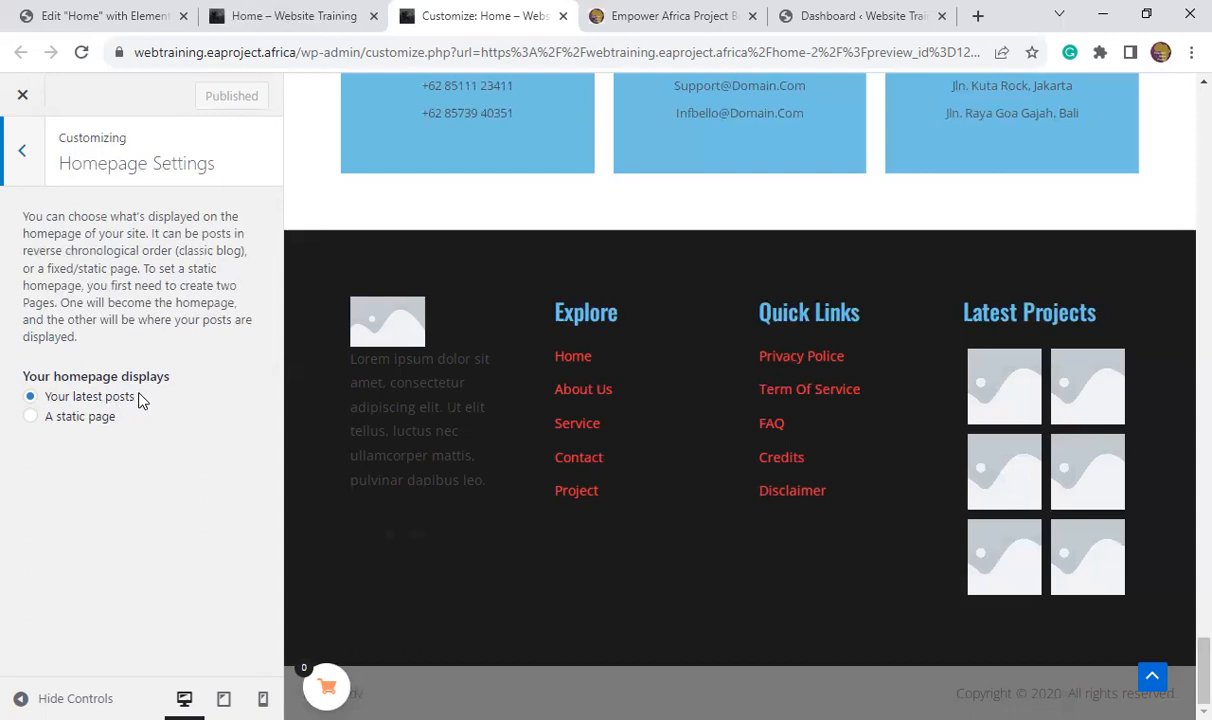
{"action": "left_click", "coordinate": [31, 424]}
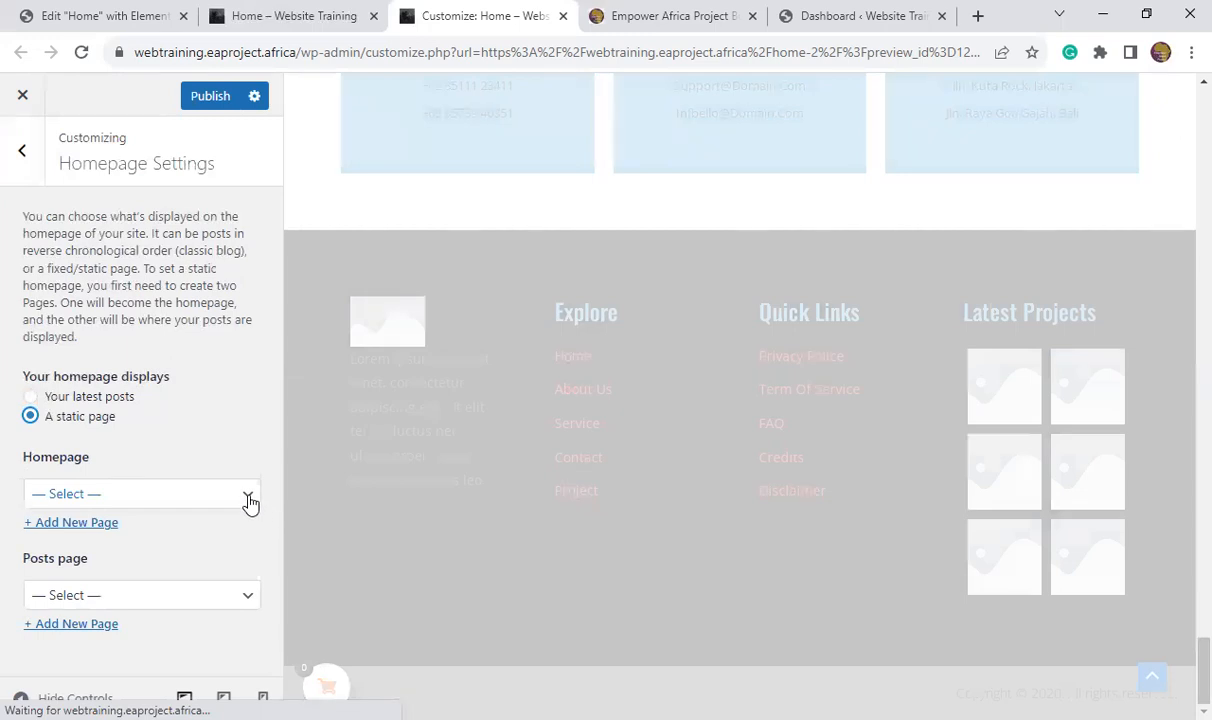
{"action": "left_click", "coordinate": [249, 502]}
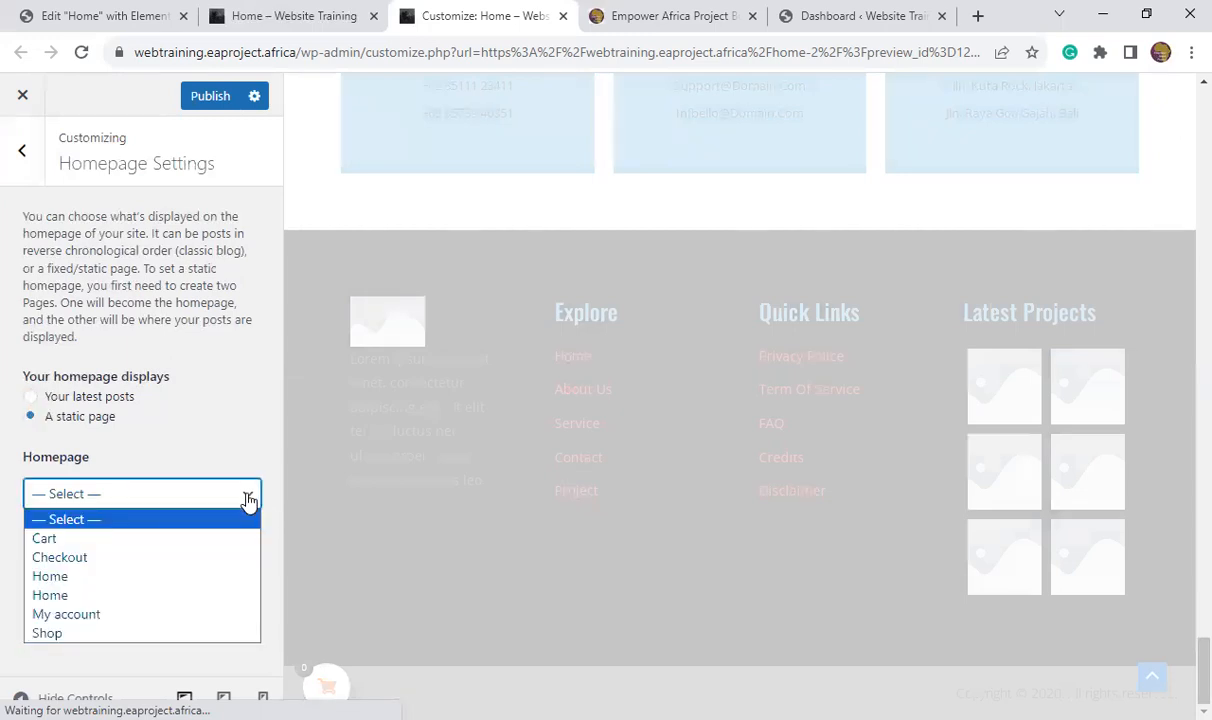
{"action": "left_click", "coordinate": [60, 580]}
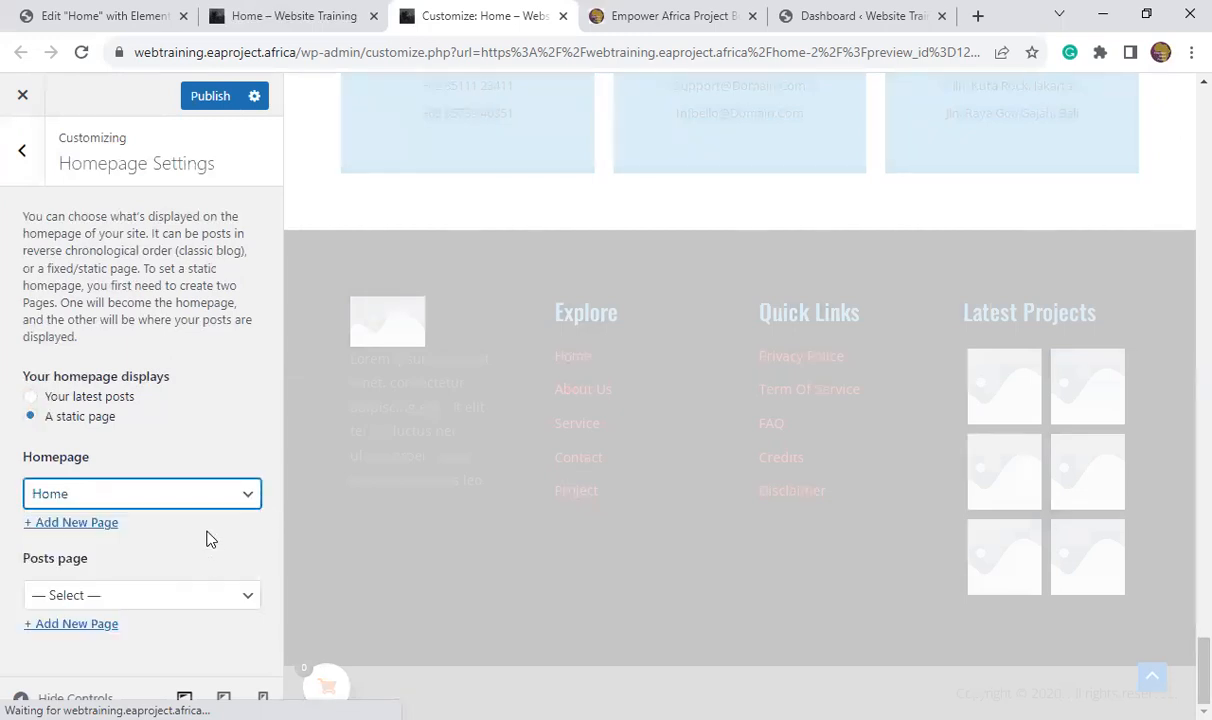
{"action": "left_click", "coordinate": [249, 597]}
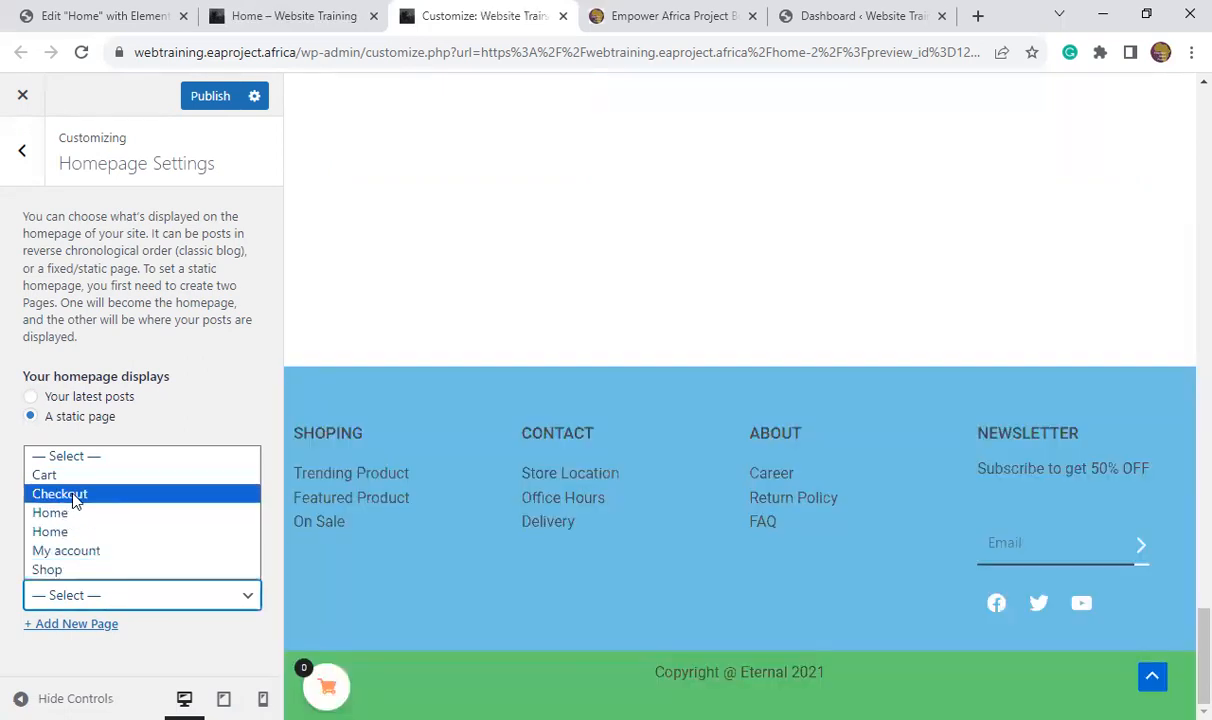
{"action": "left_click", "coordinate": [74, 500]}
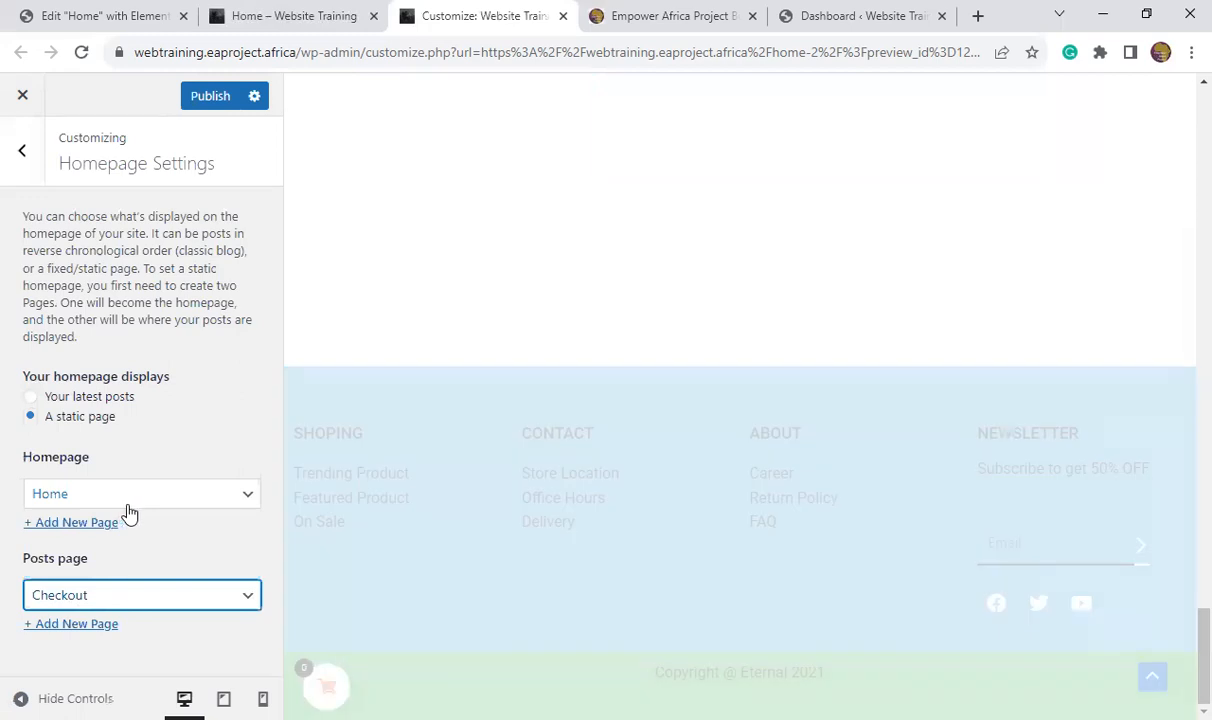
- Change the Homepage to the second listed Home page, publish the settings, and return to the main Customizer list
{"action": "left_click", "coordinate": [193, 502]}
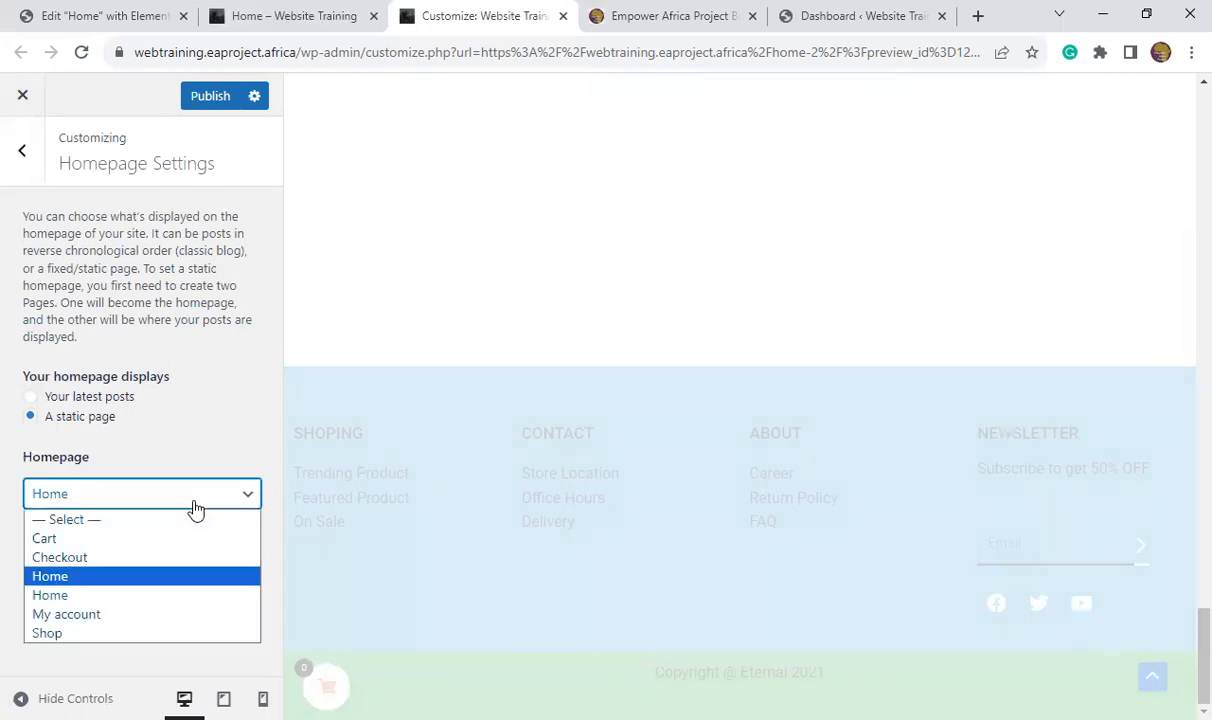
{"action": "left_click", "coordinate": [247, 500]}
{"action": "left_click", "coordinate": [247, 500]}
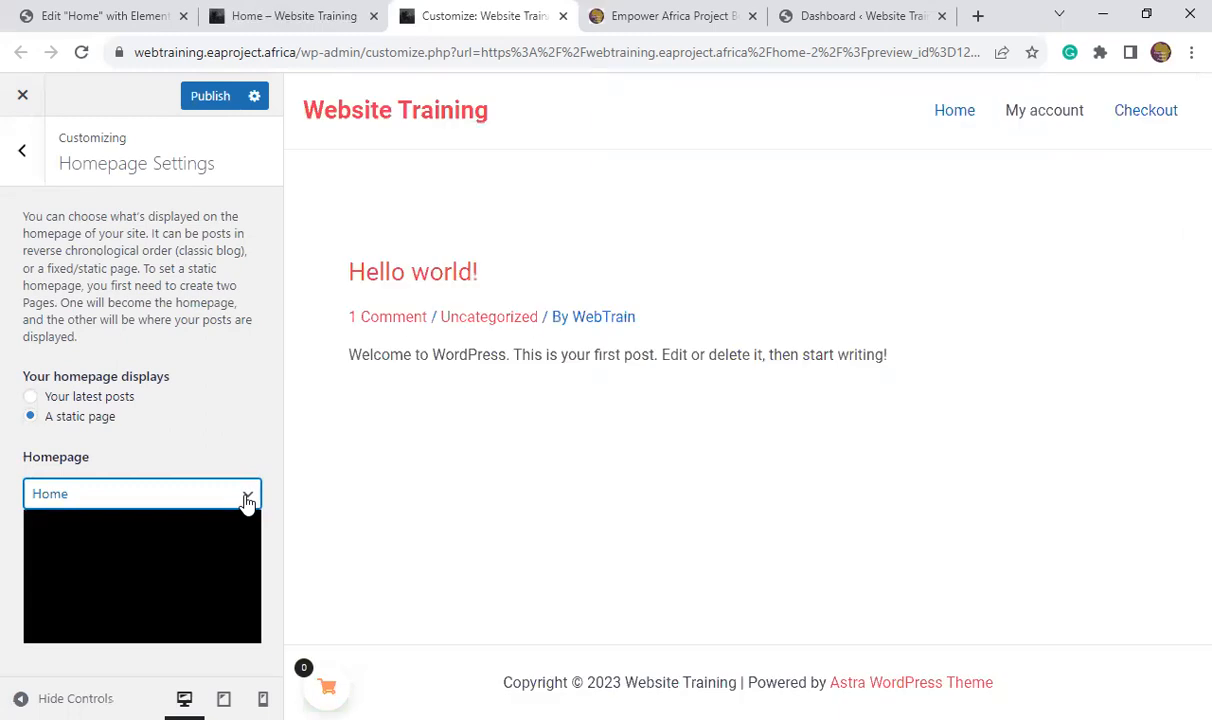
{"action": "left_click", "coordinate": [76, 600]}
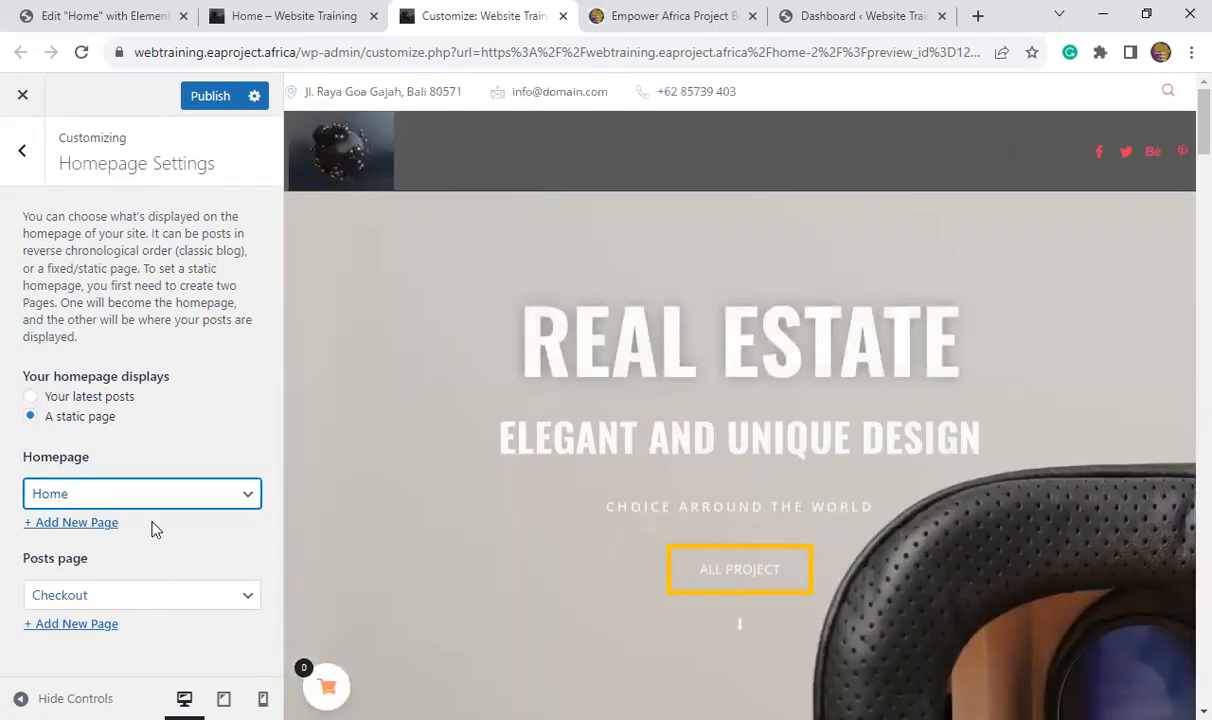
{"action": "left_click", "coordinate": [210, 103]}
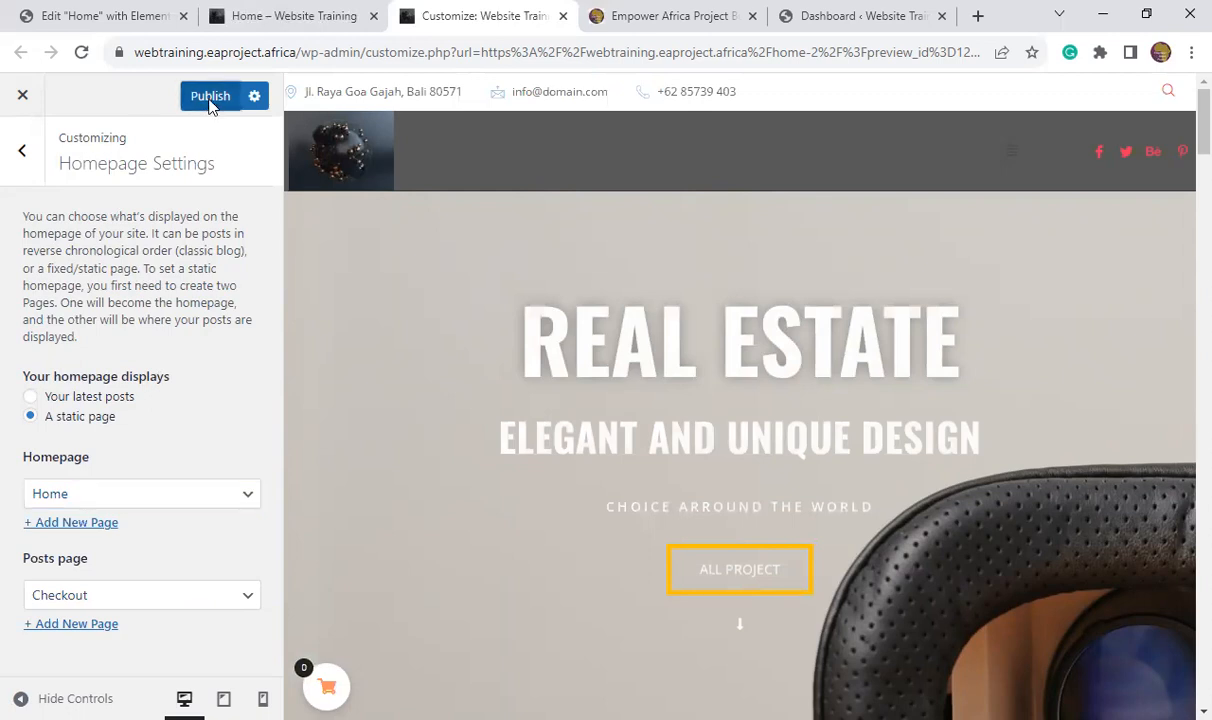
{"action": "left_click", "coordinate": [27, 161]}
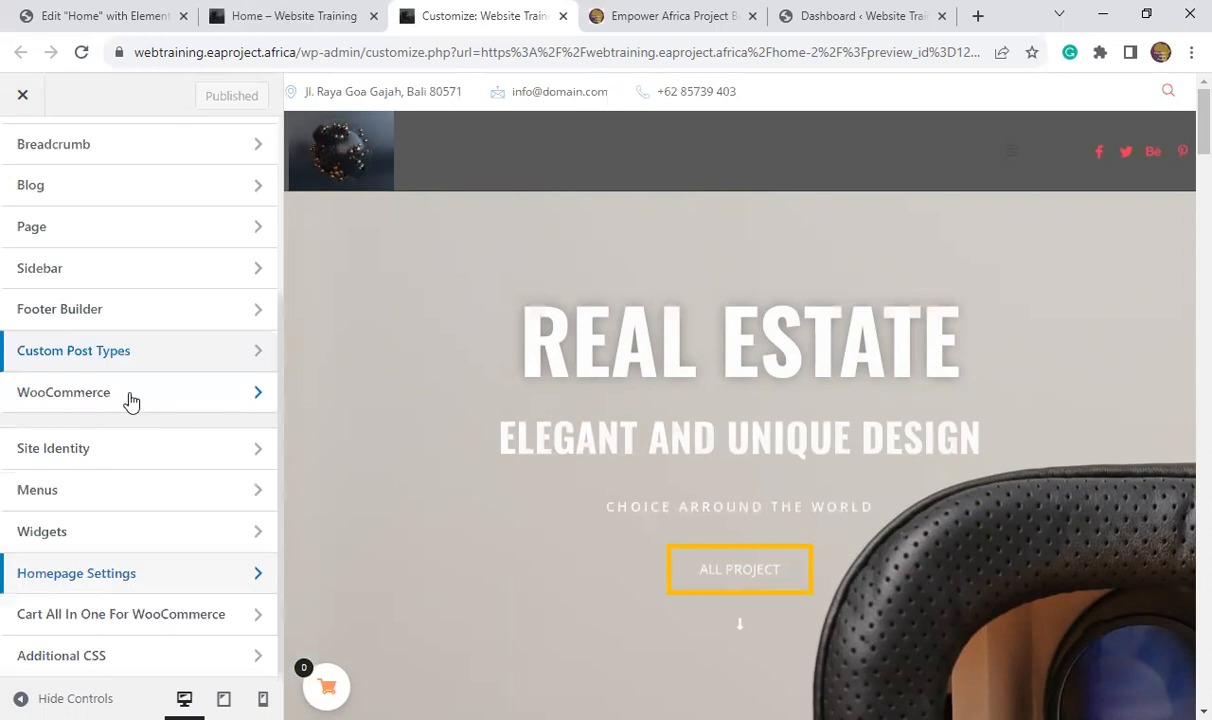
{"action": "scroll", "coordinate": [158, 430], "scroll_direction": "up", "scroll_amount": 3}
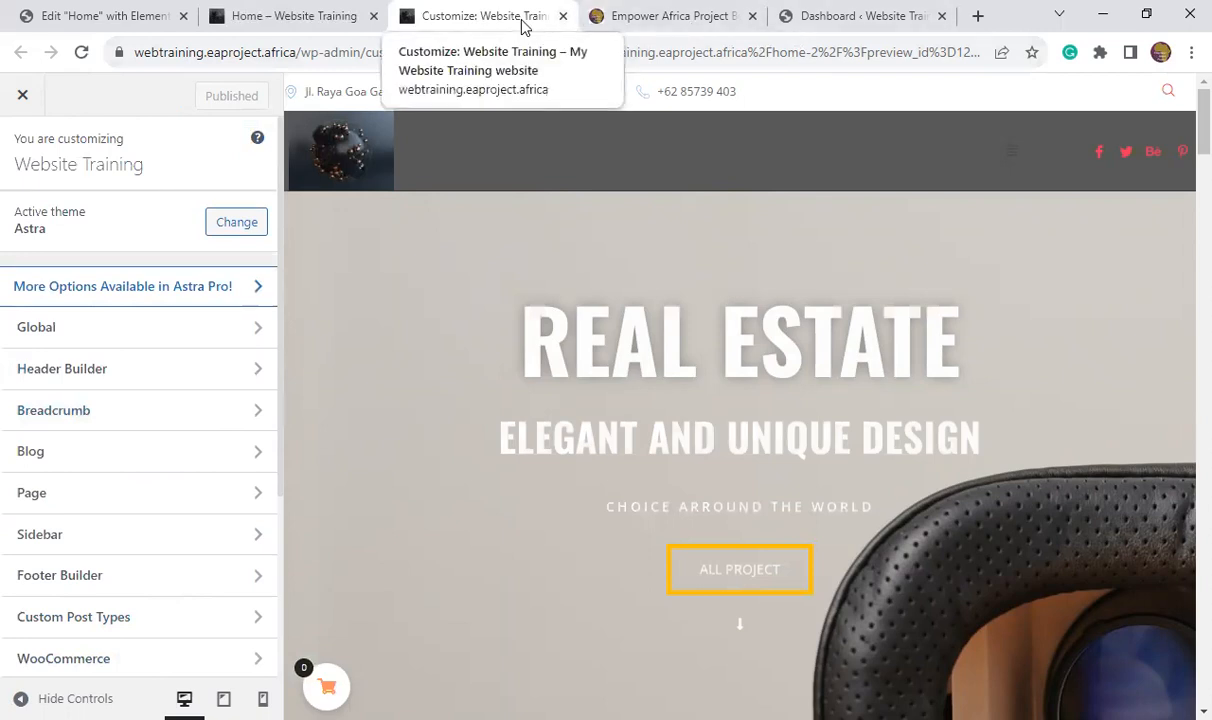
- Reload the Home page preview in its browser tab and examine its header menu and the page sections below
{"action": "left_click", "coordinate": [329, 20]}
{"action": "left_click", "coordinate": [81, 52]}
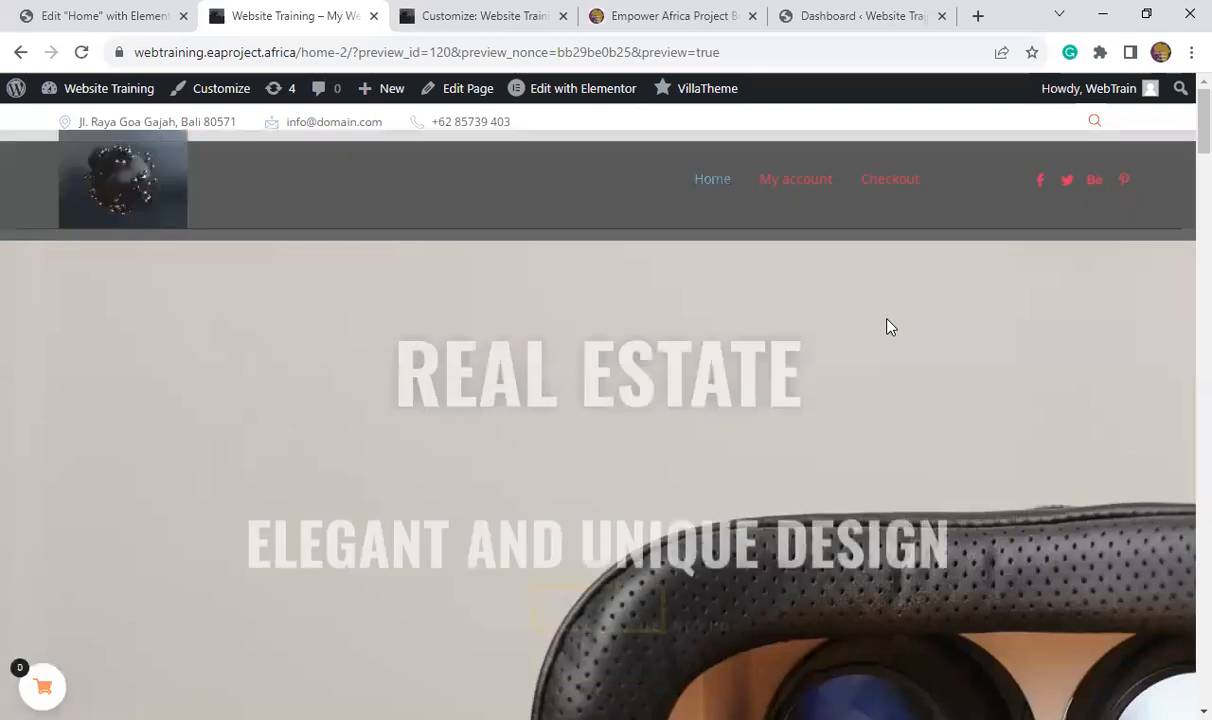
{"action": "scroll", "coordinate": [889, 327], "scroll_direction": "down", "scroll_amount": 4}
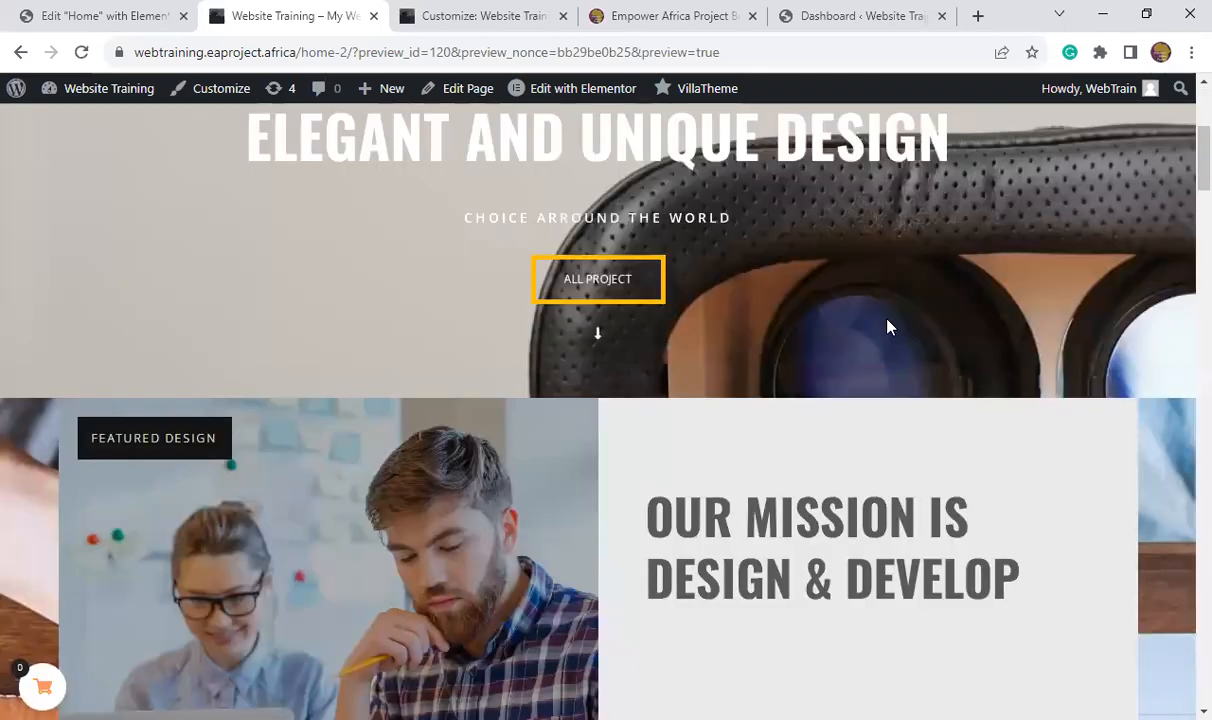
{"action": "scroll", "coordinate": [884, 327], "scroll_direction": "down", "scroll_amount": 4}
{"action": "scroll", "coordinate": [884, 327], "scroll_direction": "down", "scroll_amount": 5}
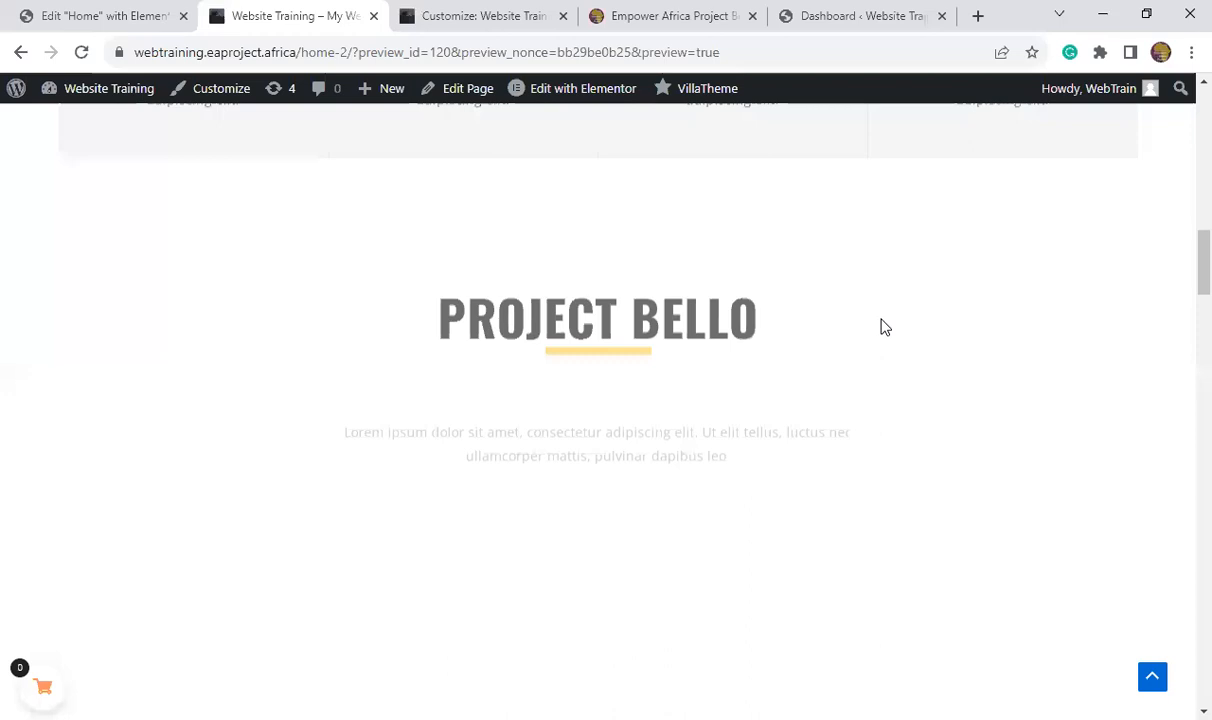
{"action": "scroll", "coordinate": [884, 327], "scroll_direction": "down", "scroll_amount": 1}
{"action": "scroll", "coordinate": [884, 327], "scroll_direction": "down", "scroll_amount": 7}
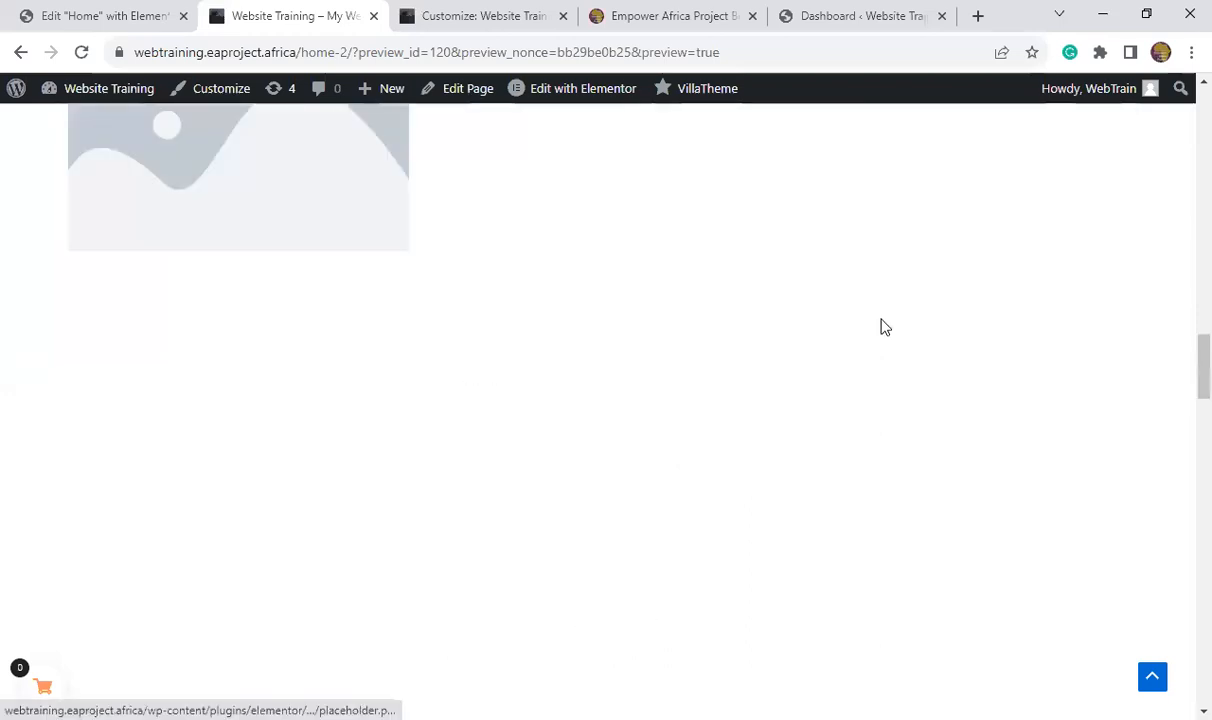
{"action": "scroll", "coordinate": [884, 327], "scroll_direction": "down", "scroll_amount": 5}
{"action": "scroll", "coordinate": [884, 327], "scroll_direction": "down", "scroll_amount": 4}
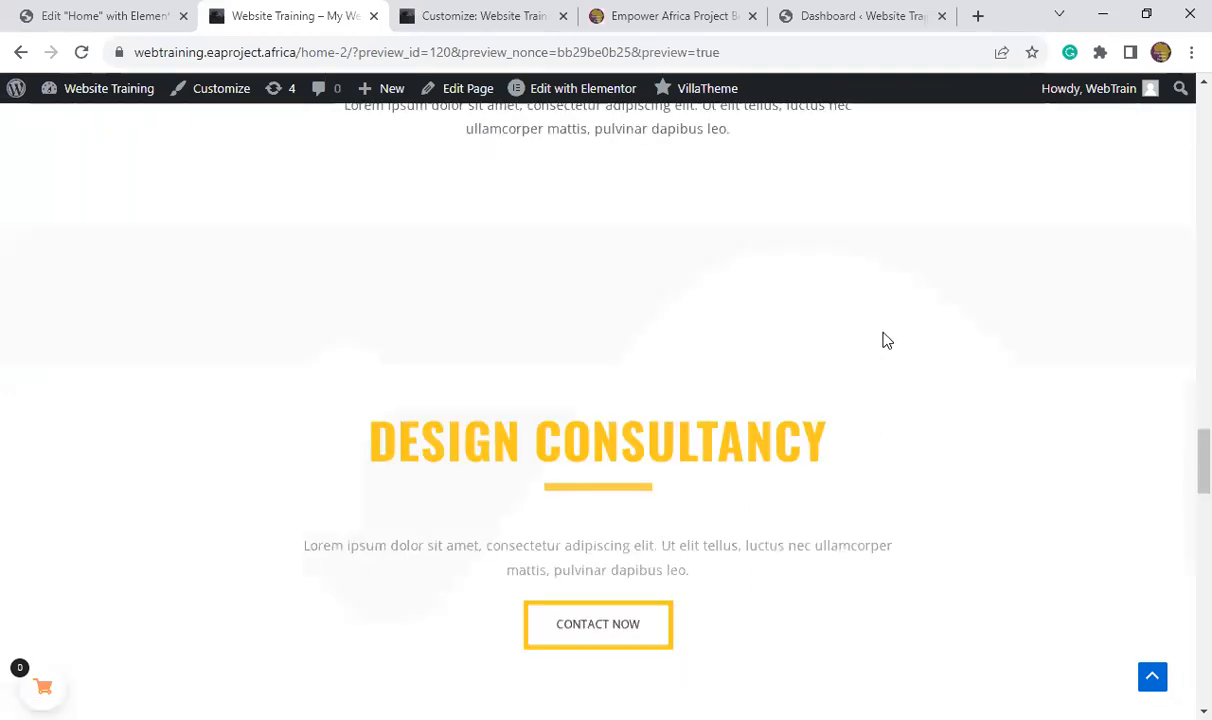
{"action": "scroll", "coordinate": [884, 341], "scroll_direction": "down", "scroll_amount": 3}
{"action": "scroll", "coordinate": [884, 341], "scroll_direction": "down", "scroll_amount": 1}
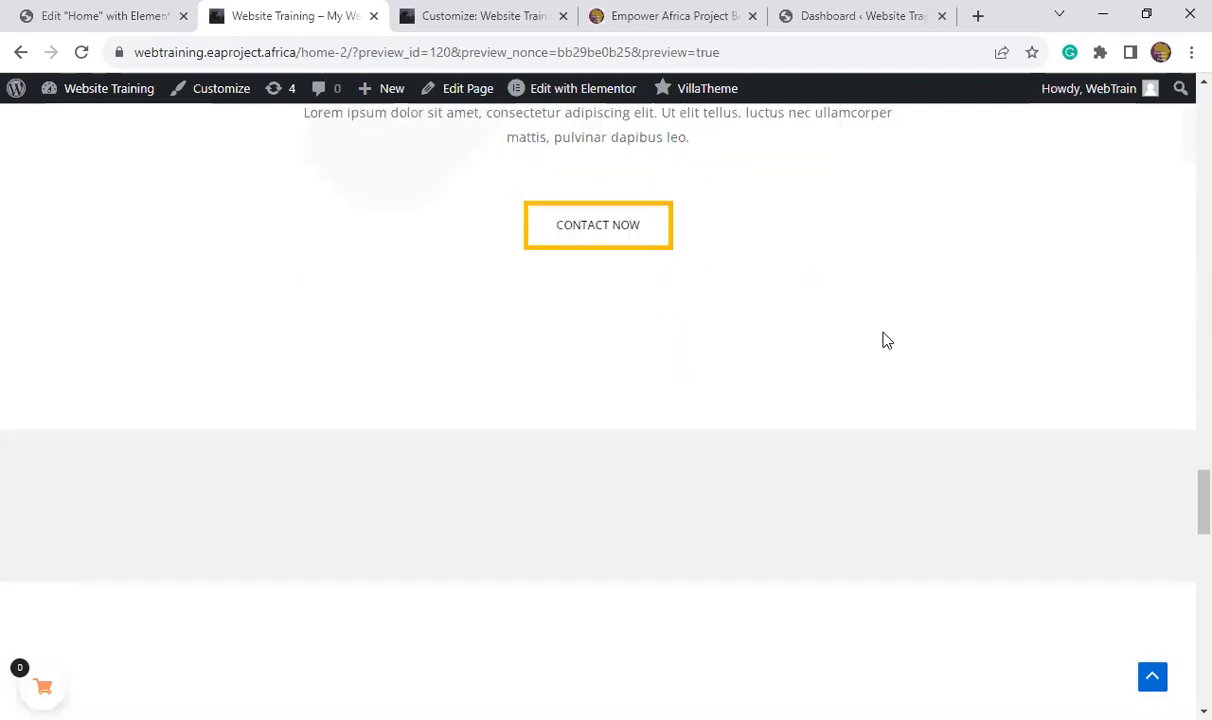
{"action": "scroll", "coordinate": [884, 341], "scroll_direction": "down", "scroll_amount": 3}
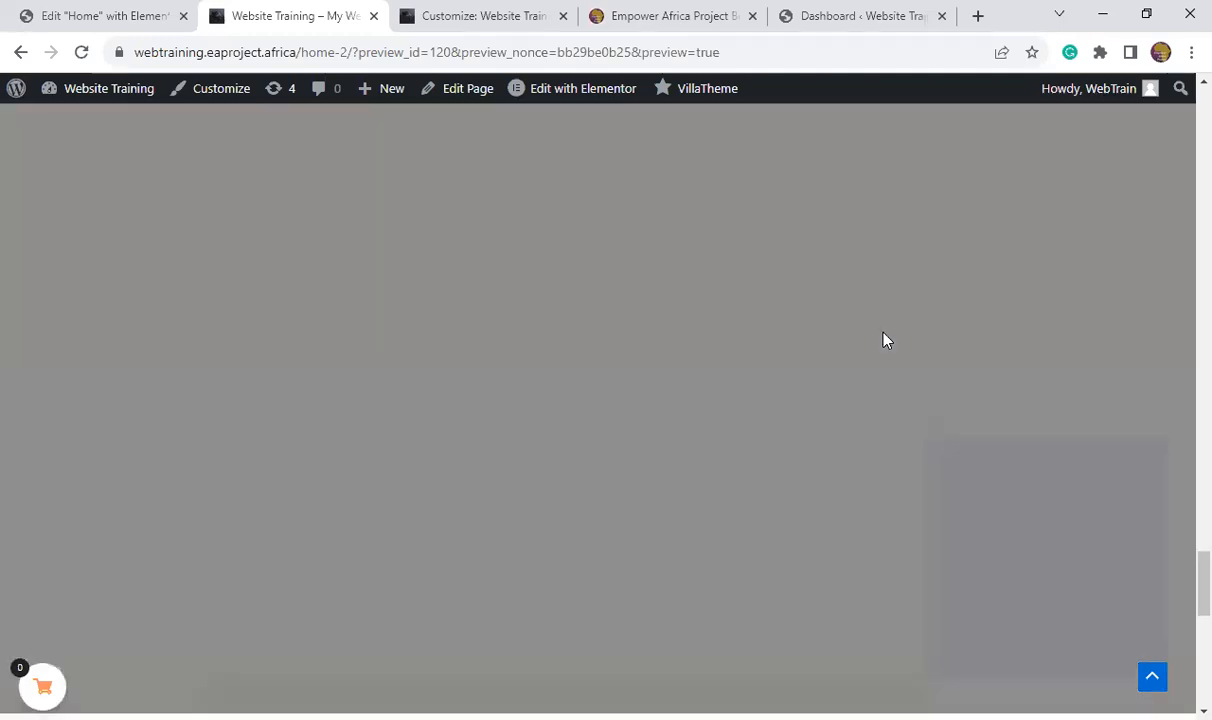
{"action": "scroll", "coordinate": [884, 341], "scroll_direction": "up", "scroll_amount": 2}
{"action": "scroll", "coordinate": [884, 341], "scroll_direction": "up", "scroll_amount": 5}
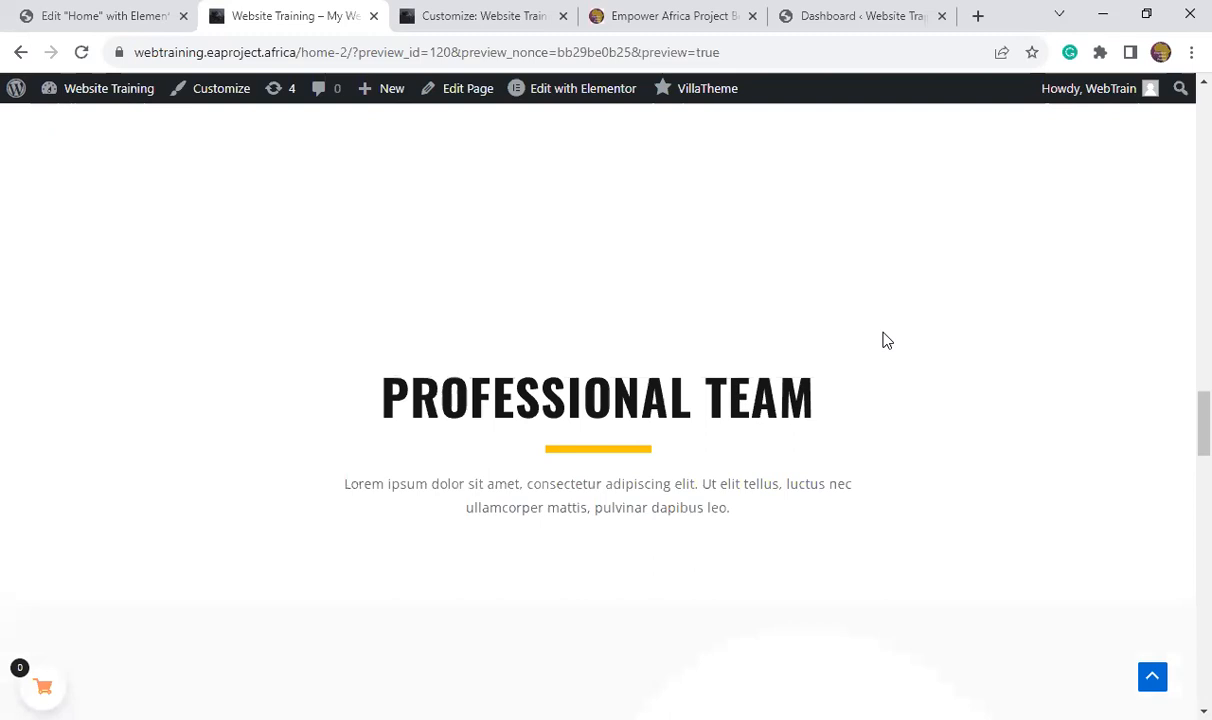
{"action": "scroll", "coordinate": [884, 341], "scroll_direction": "up", "scroll_amount": 5}
{"action": "scroll", "coordinate": [884, 338], "scroll_direction": "up", "scroll_amount": 5}
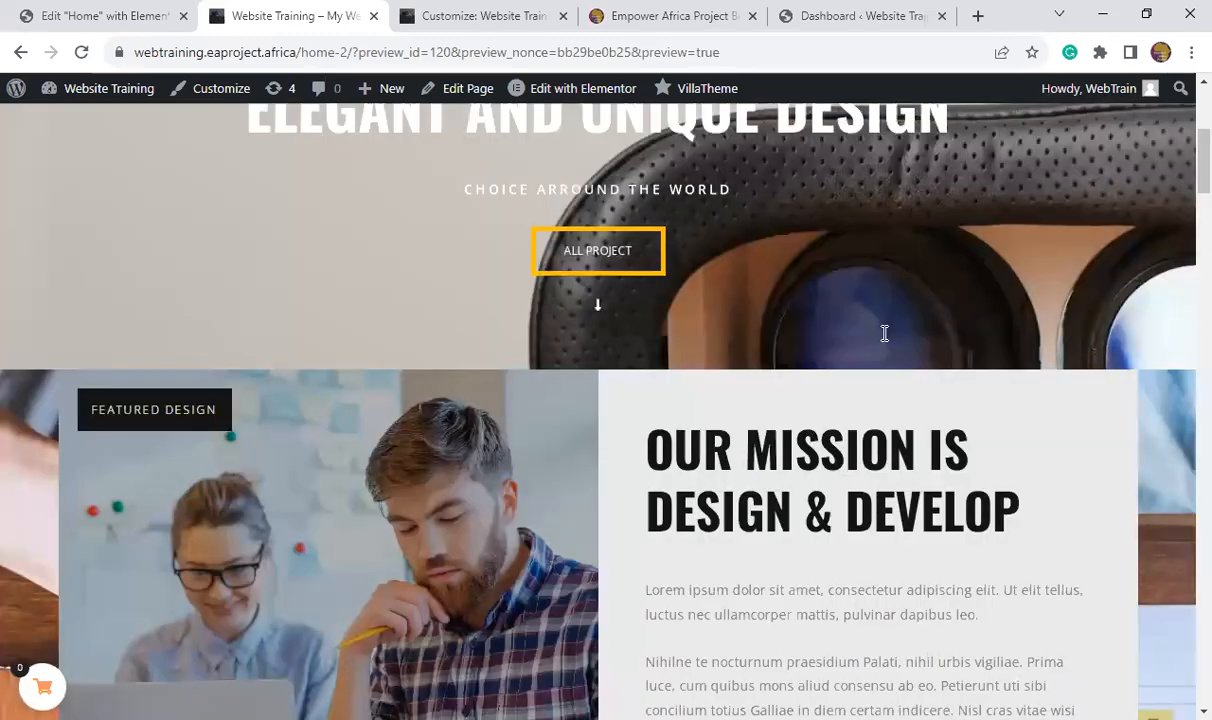
{"action": "scroll", "coordinate": [688, 310], "scroll_direction": "up", "scroll_amount": 4}
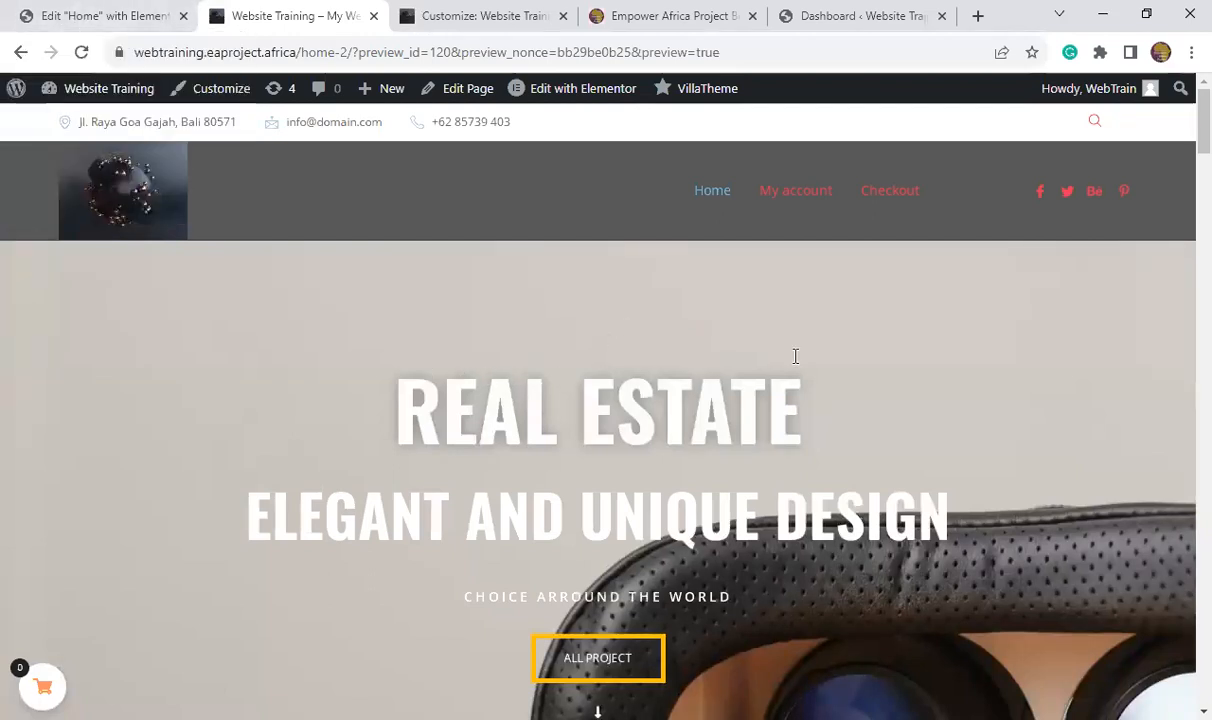
{"action": "scroll", "coordinate": [716, 393], "scroll_direction": "down", "scroll_amount": 5}
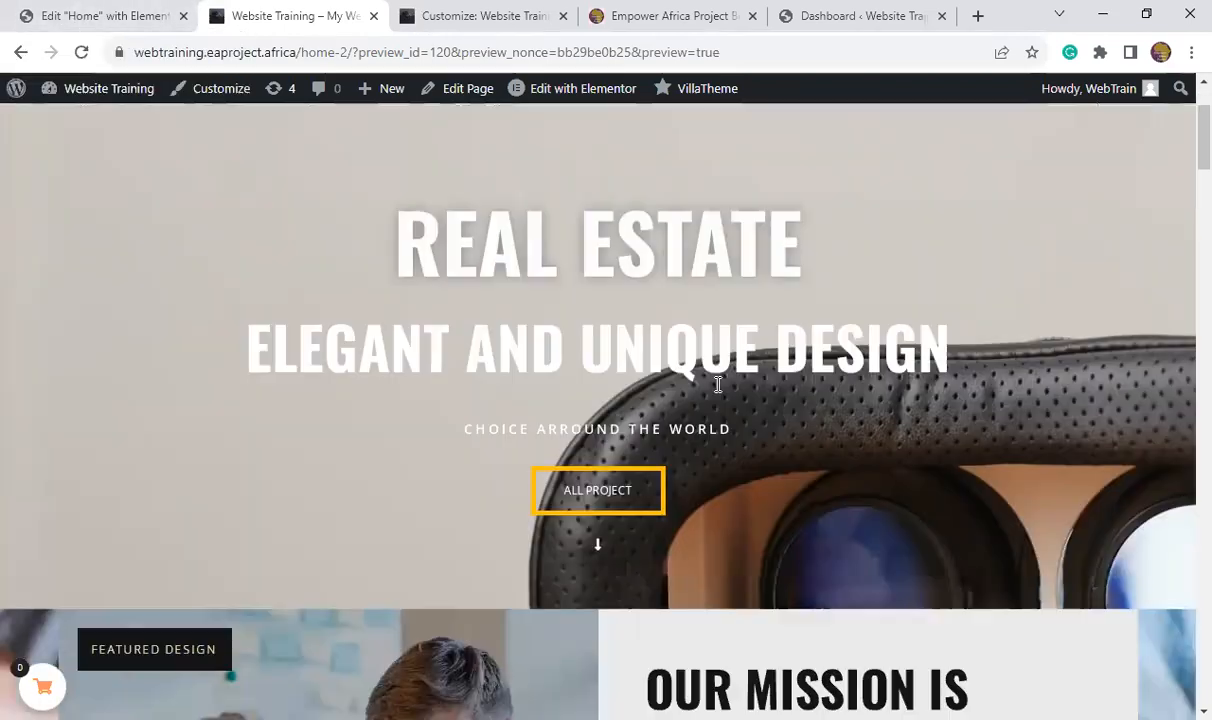
{"action": "scroll", "coordinate": [716, 393], "scroll_direction": "up", "scroll_amount": 5}
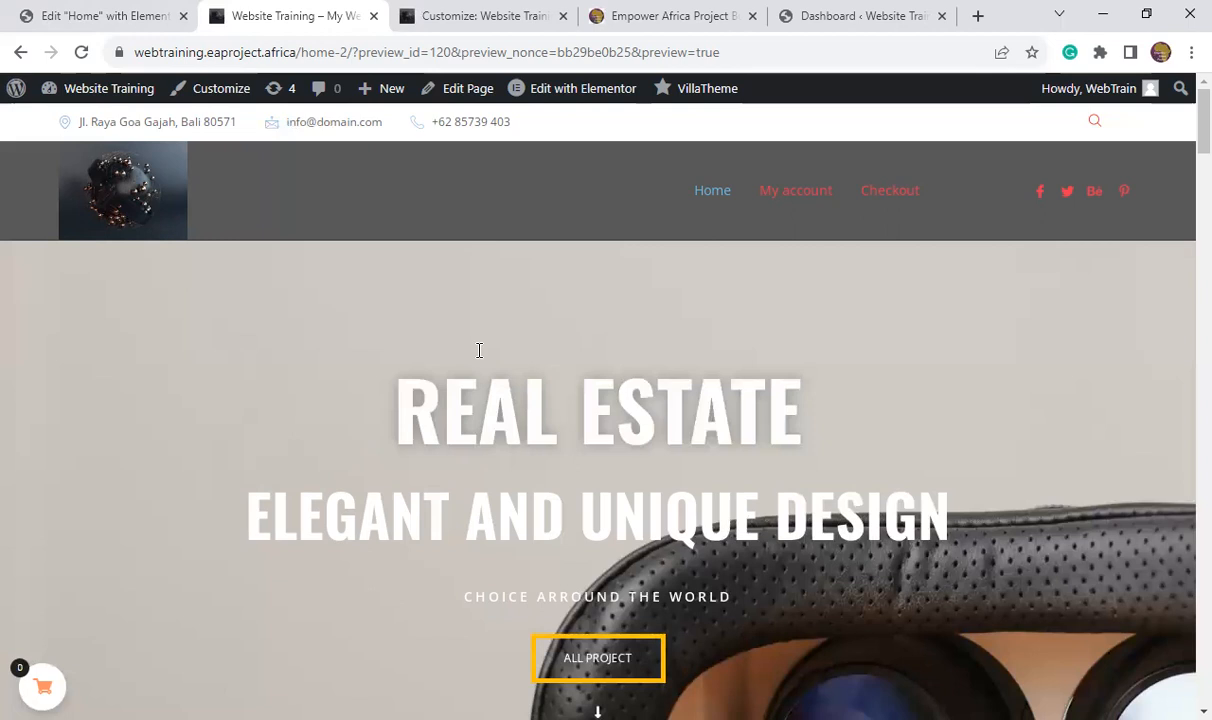
{"action": "scroll", "coordinate": [500, 352], "scroll_direction": "down", "scroll_amount": 3}
{"action": "scroll", "coordinate": [500, 355], "scroll_direction": "up", "scroll_amount": 3}
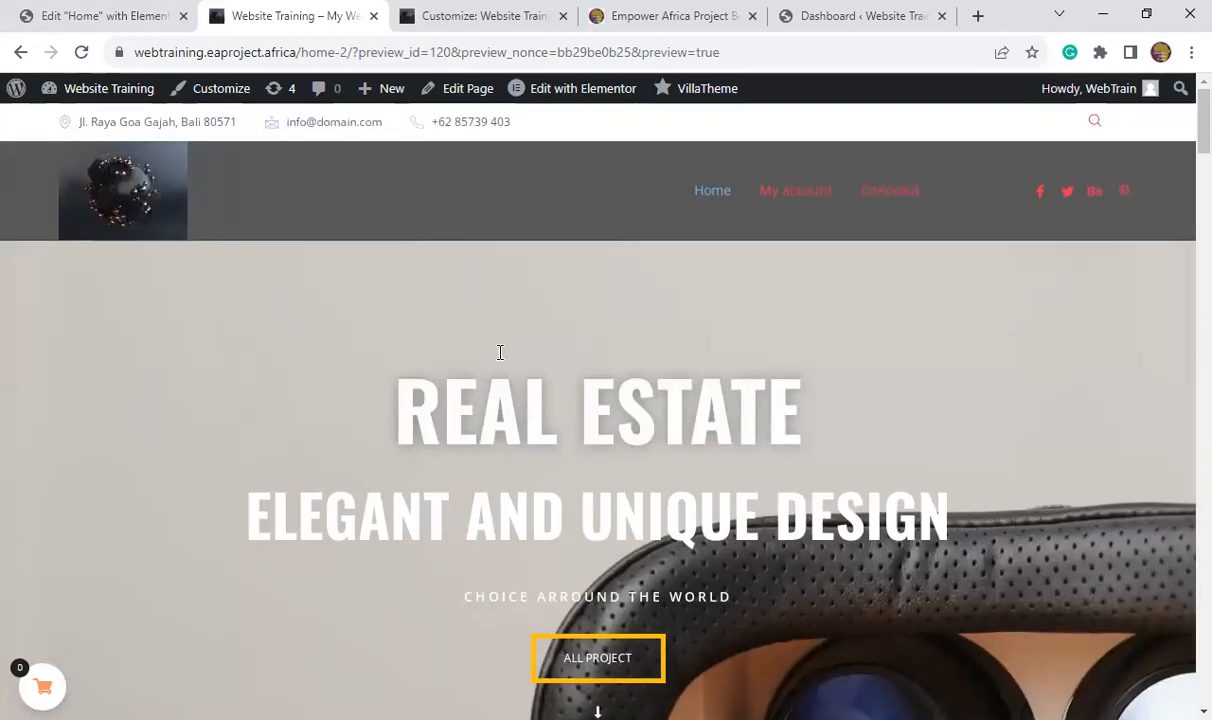